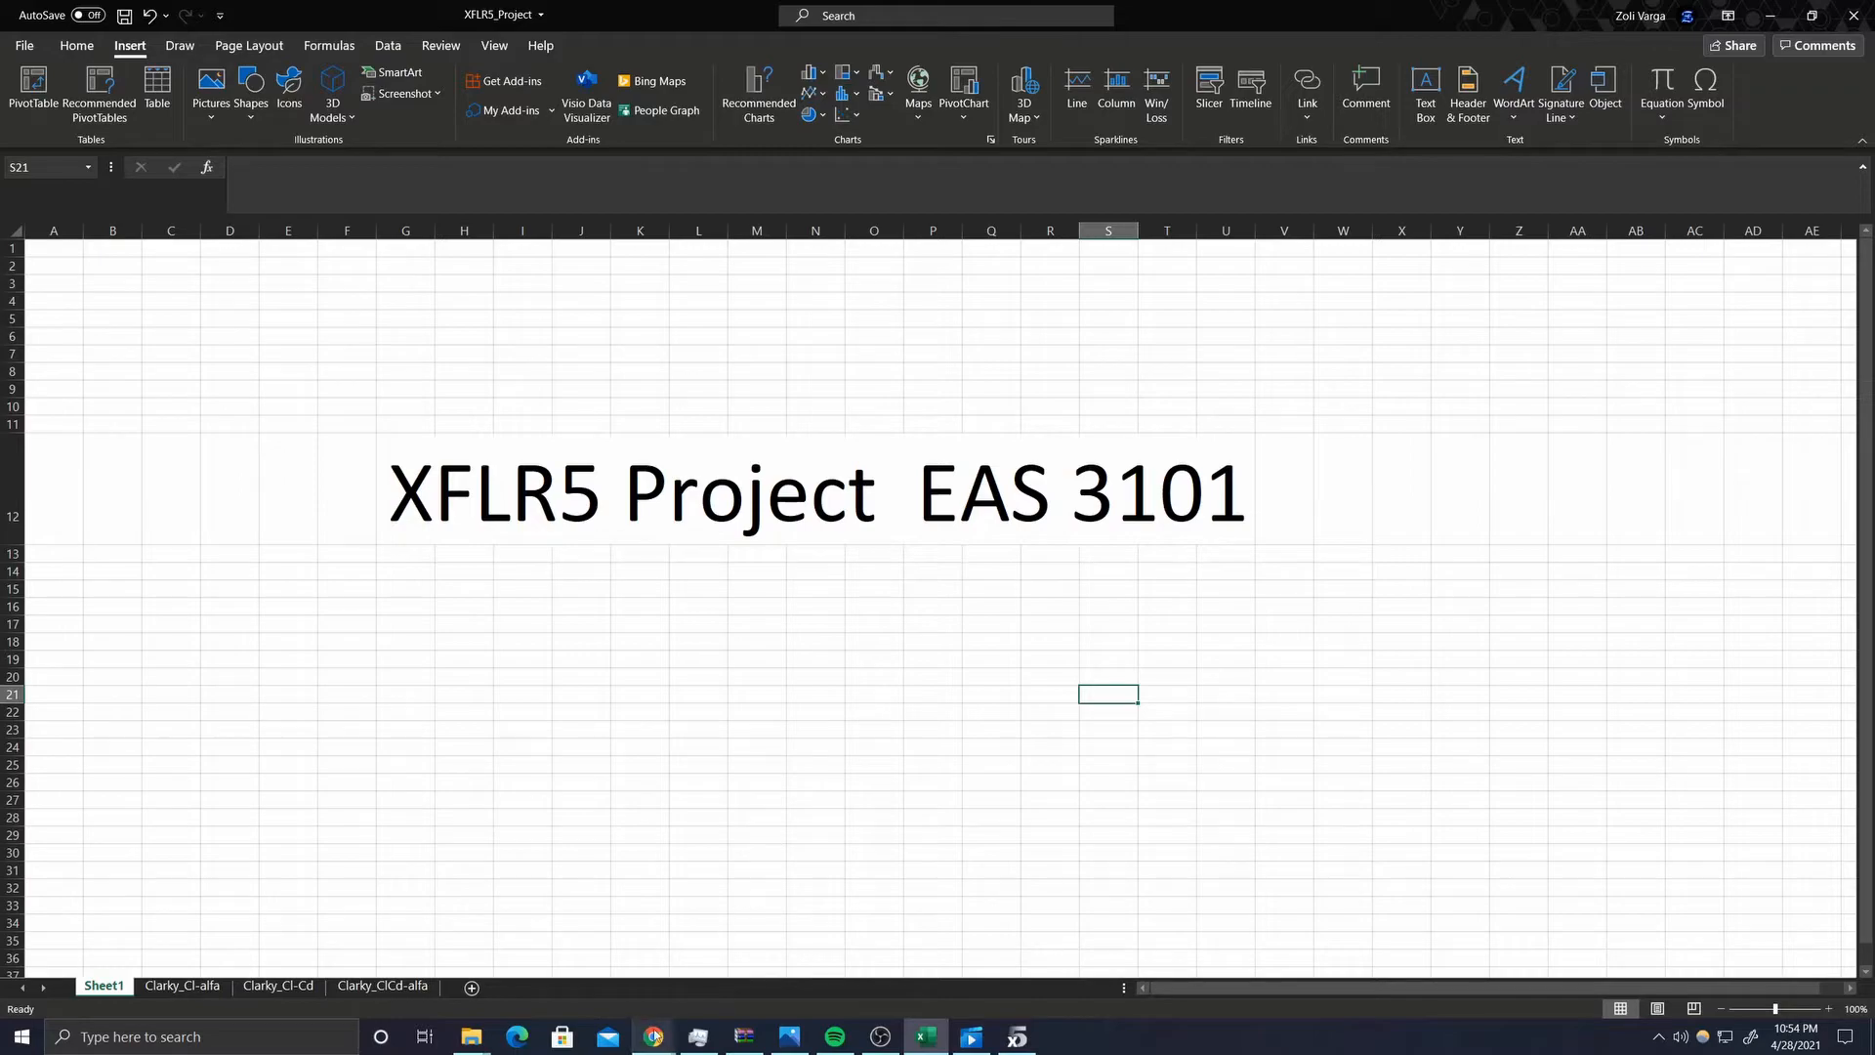
# - Switch to Chrome and review the XFLR5 Project assignment document, including its airfoil, wing and Reynolds number requirements
pyautogui.click(653, 1036)
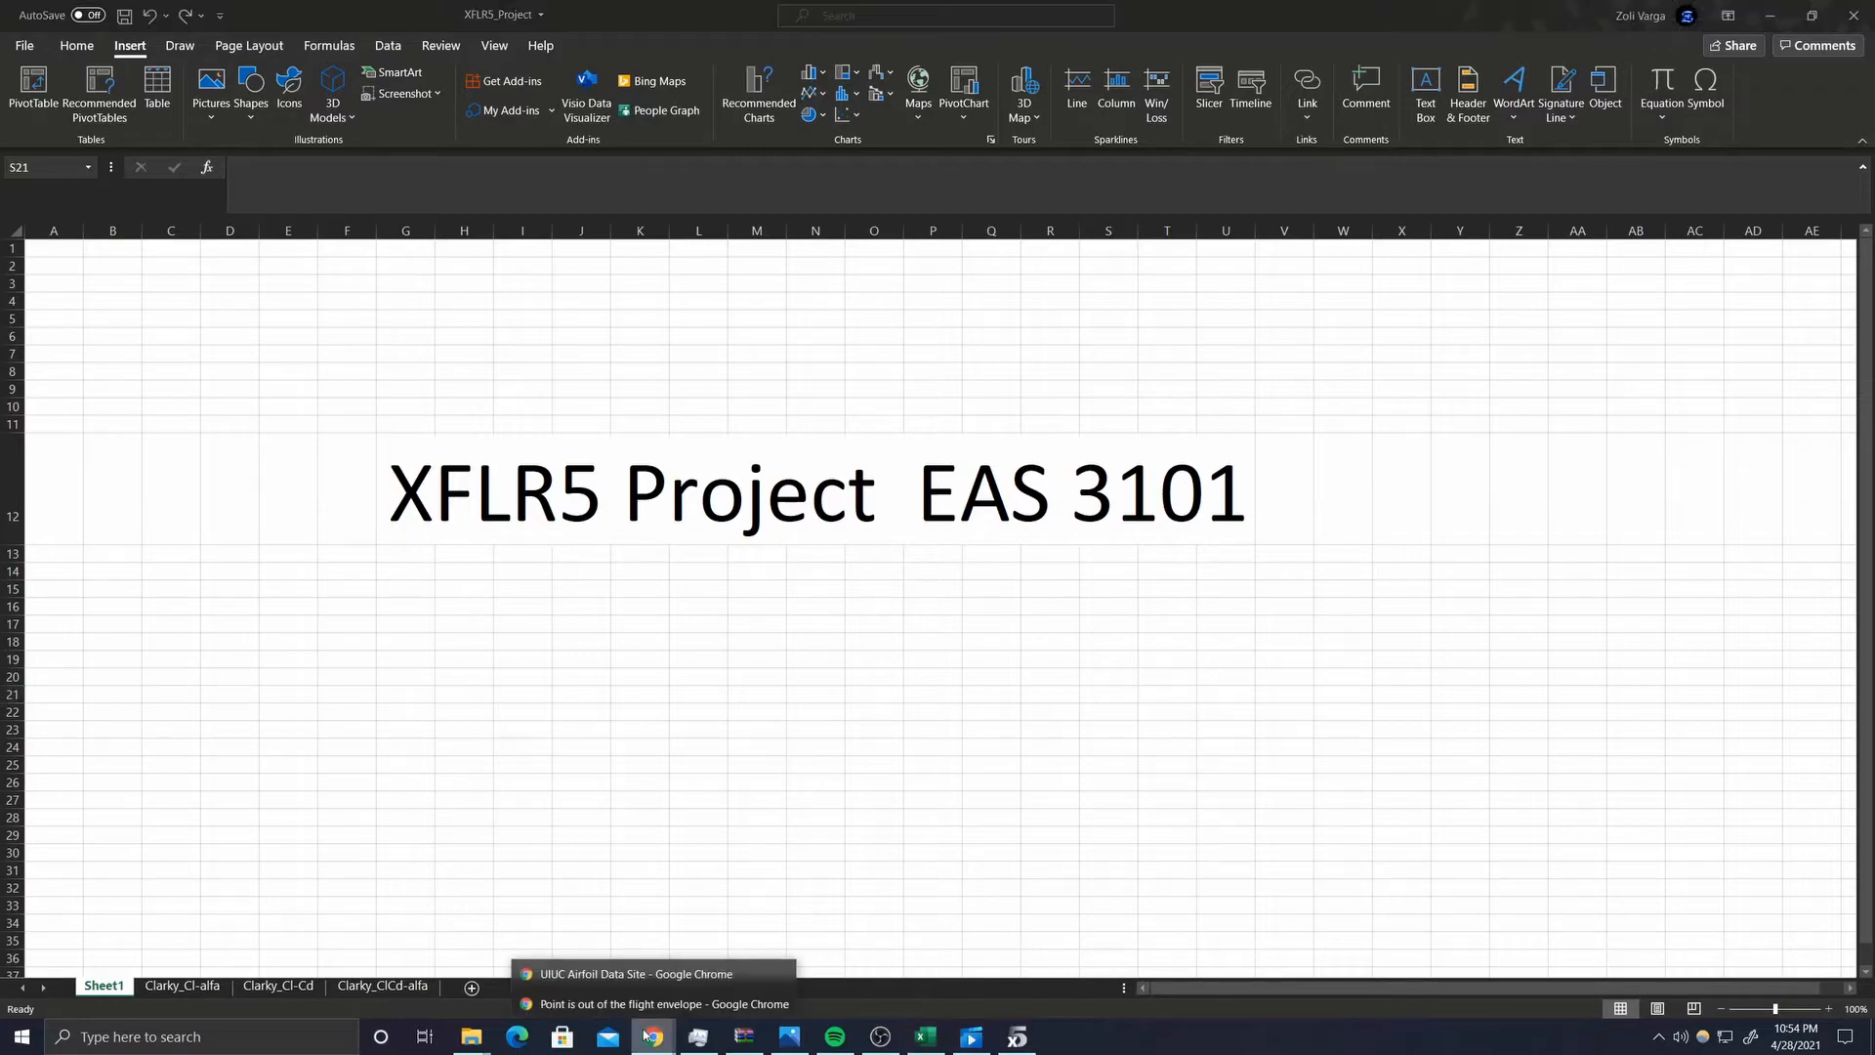
pyautogui.click(640, 976)
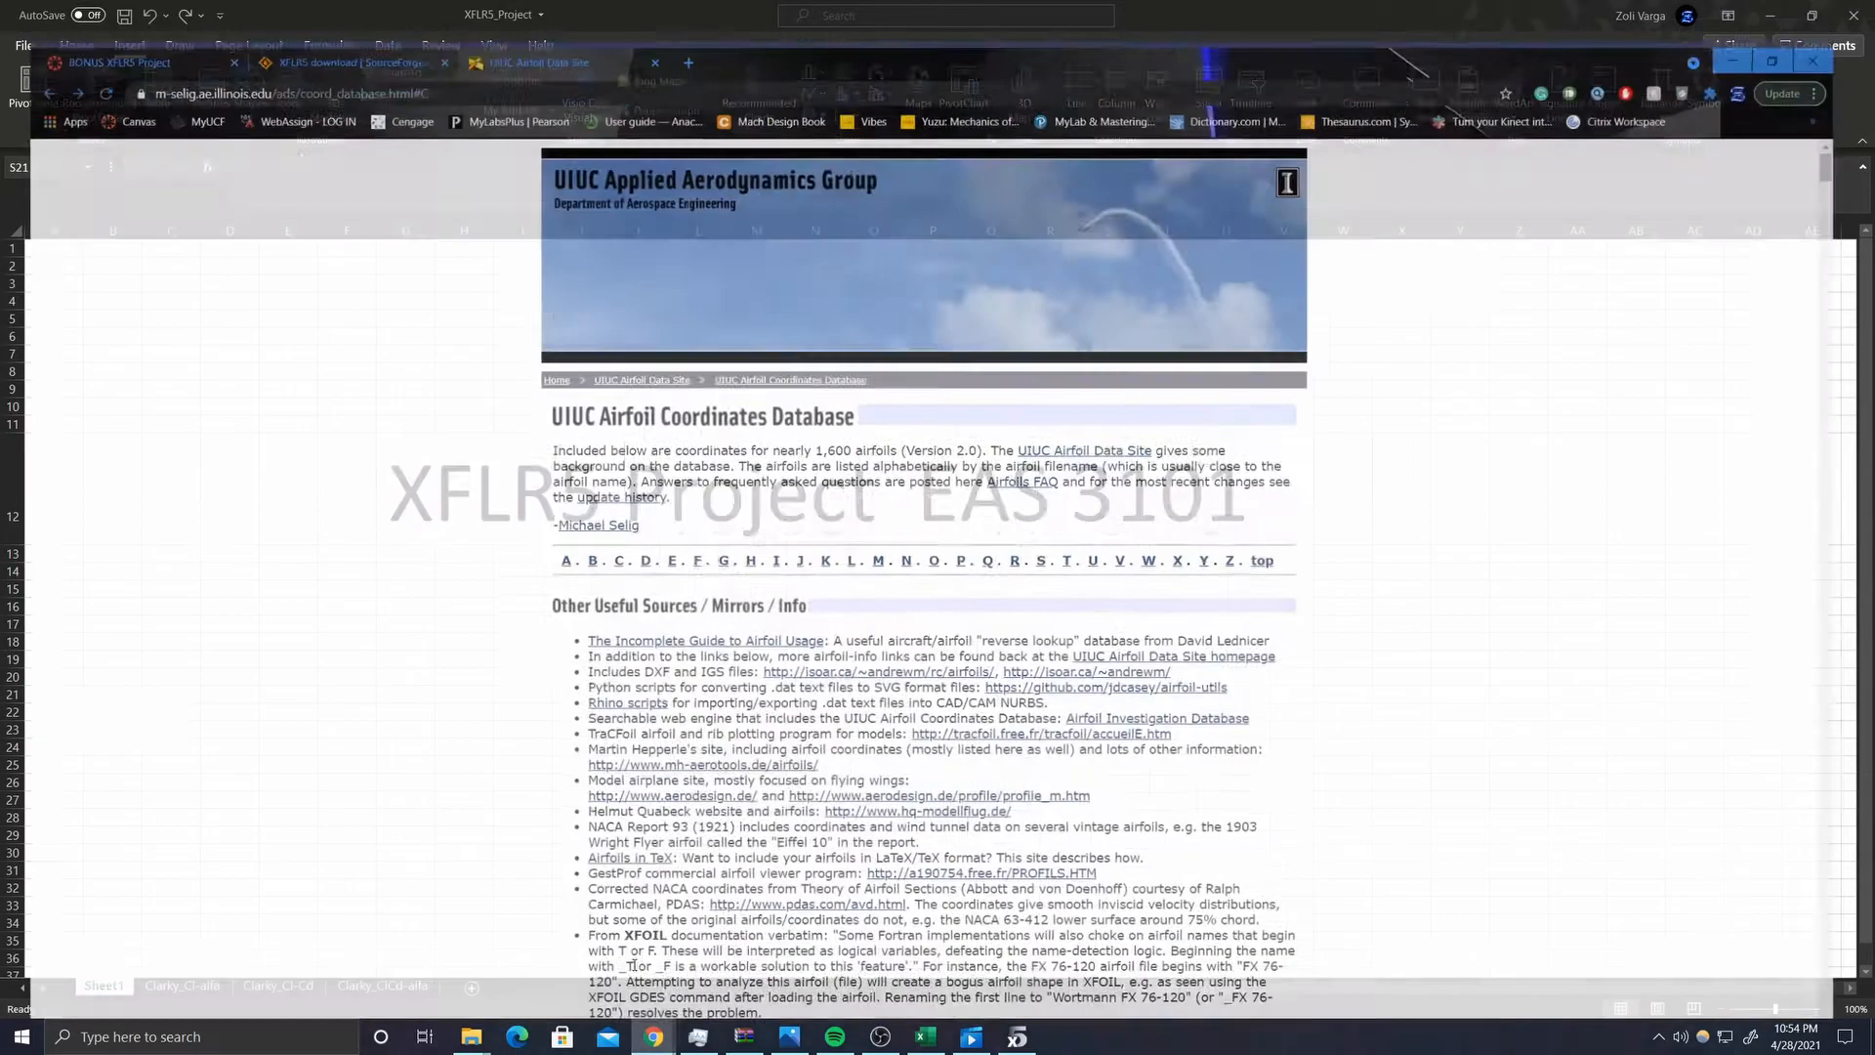
pyautogui.click(84, 17)
pyautogui.scroll(1, 781, 508)
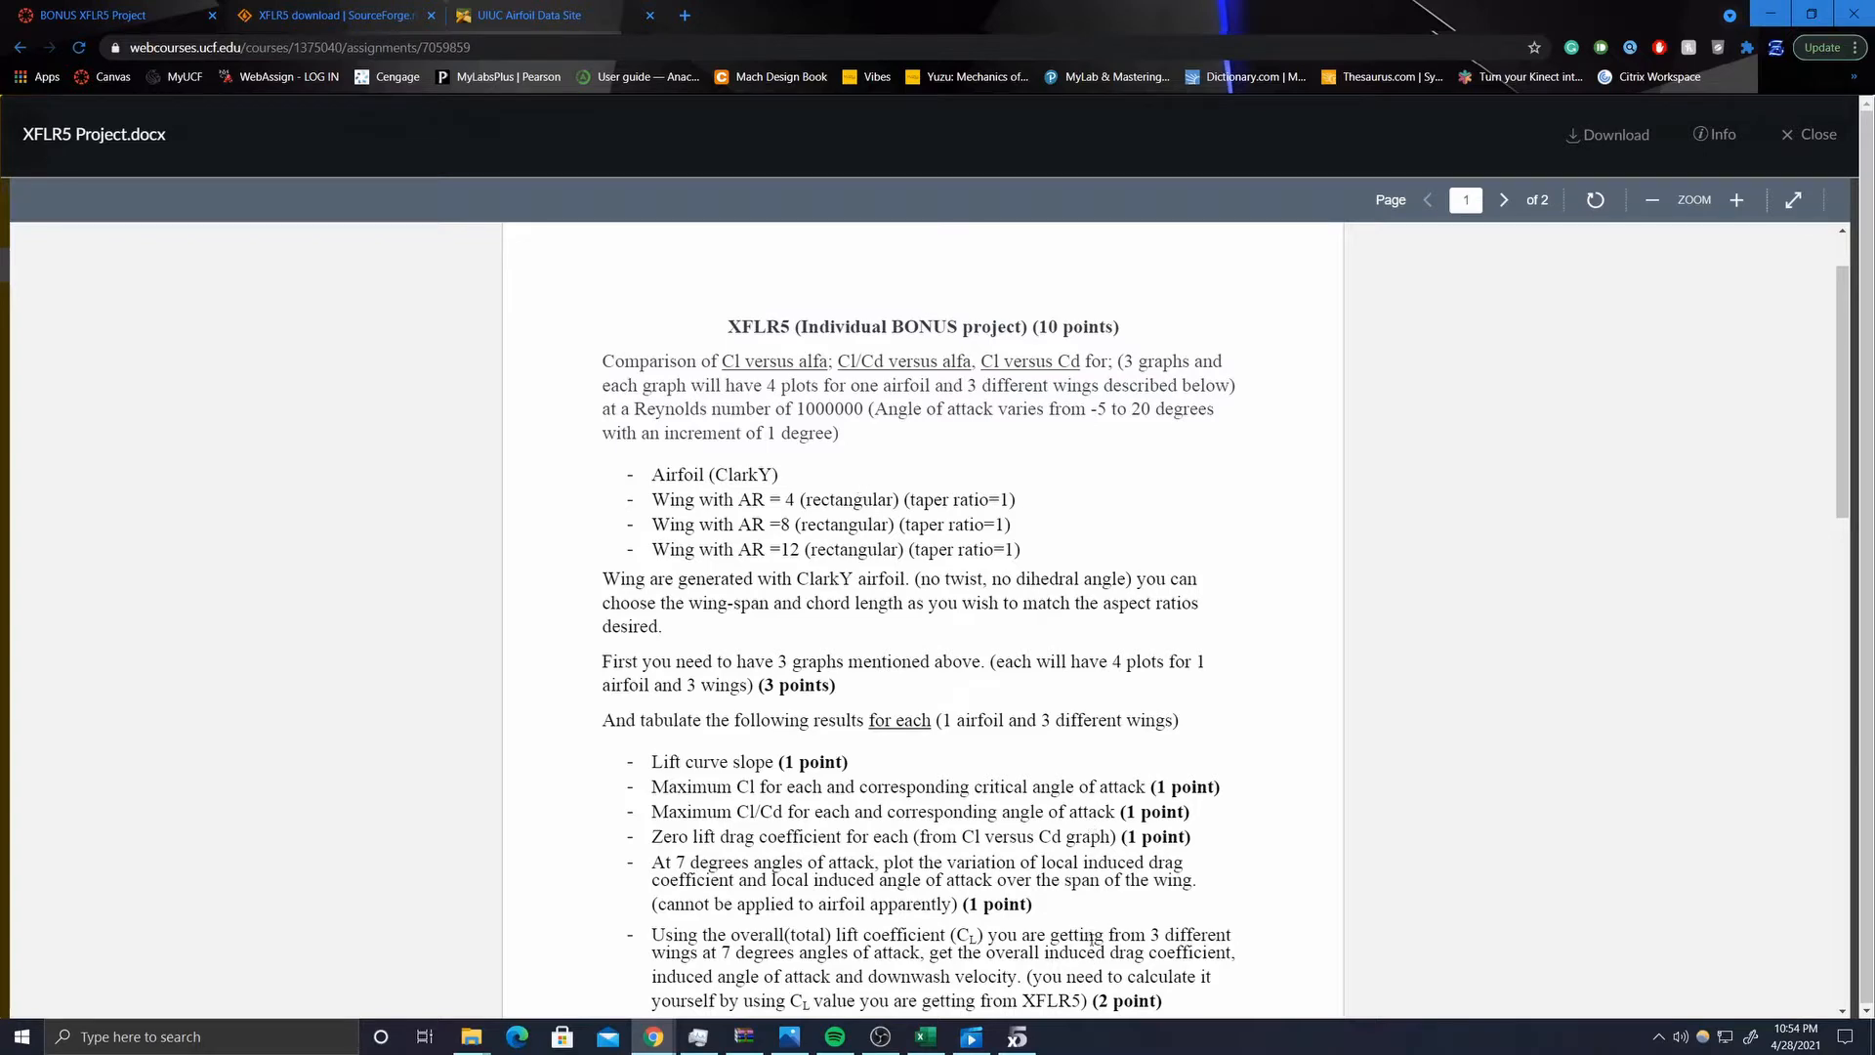
# - Switch to XFLR5 and open the Direct Foil Design module
pyautogui.click(1027, 1044)
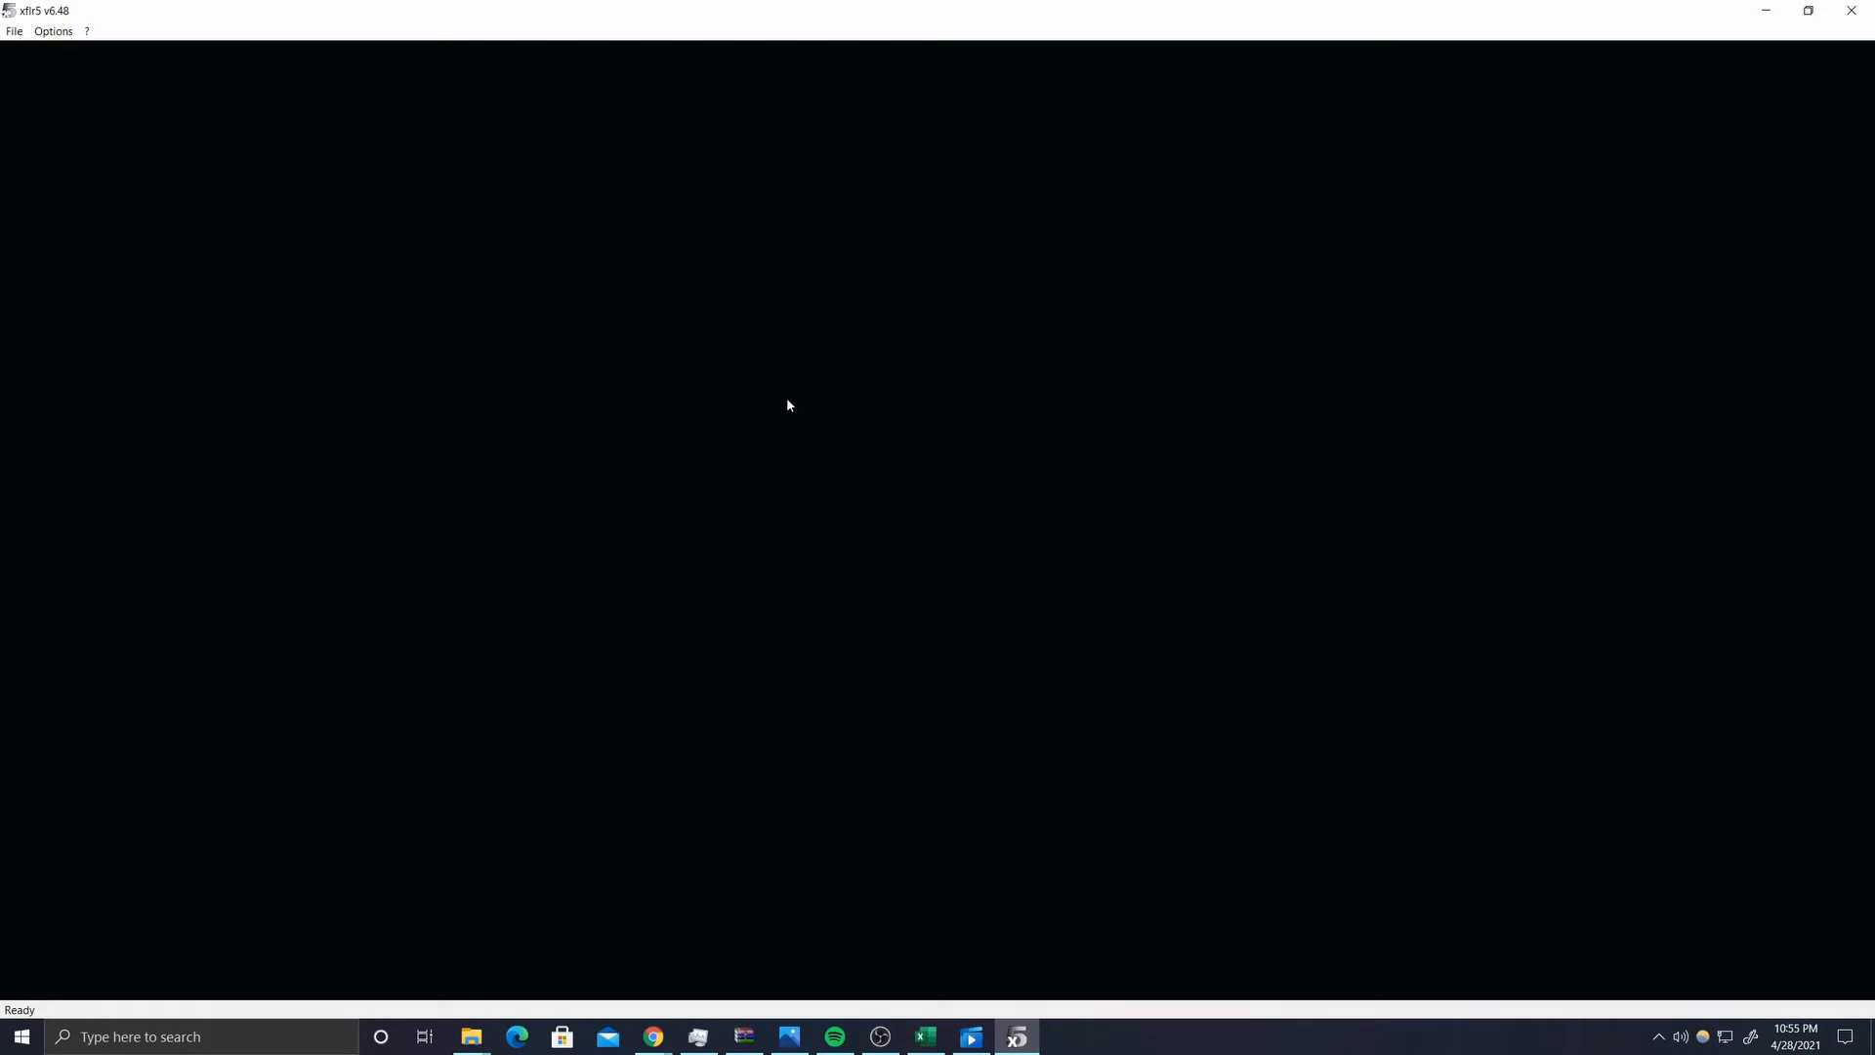
pyautogui.click(12, 32)
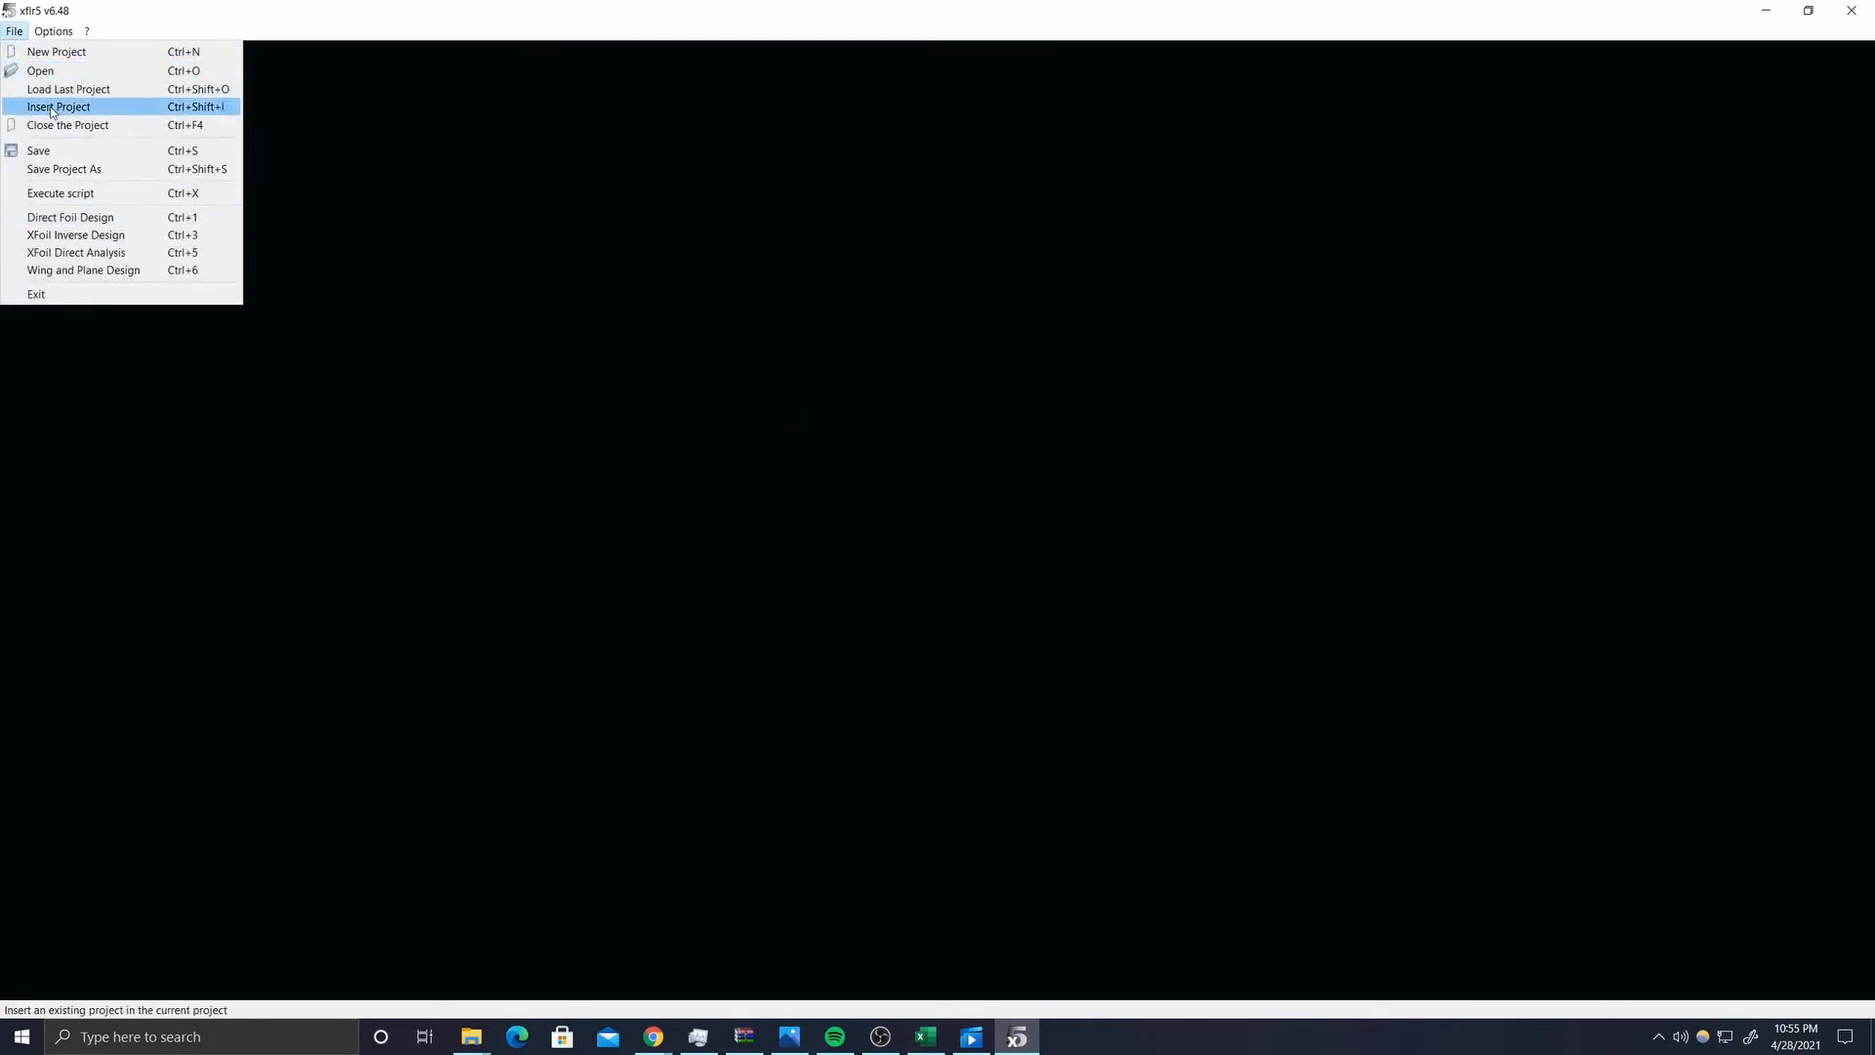
pyautogui.click(101, 219)
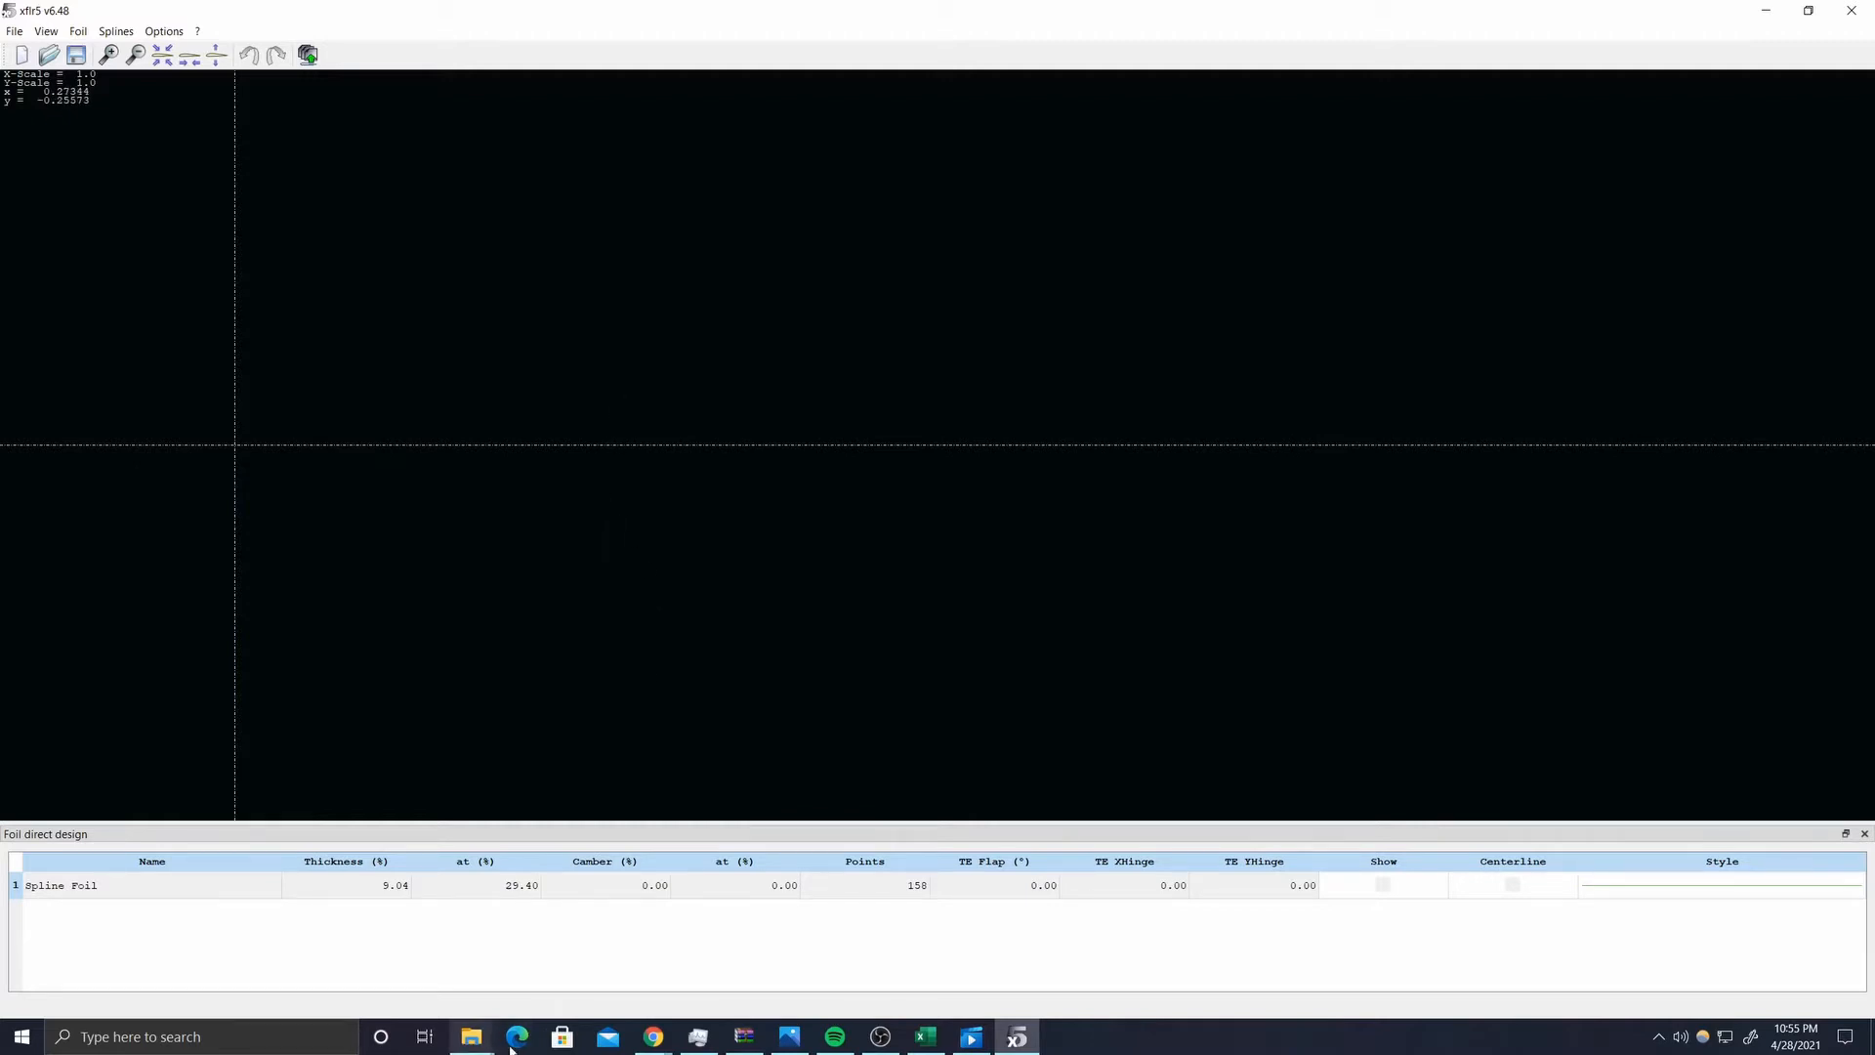
# - Switch to Chrome and locate the CLARK Y airfoil among the C entries of the UIUC Airfoil Coordinates Database
pyautogui.click(654, 1037)
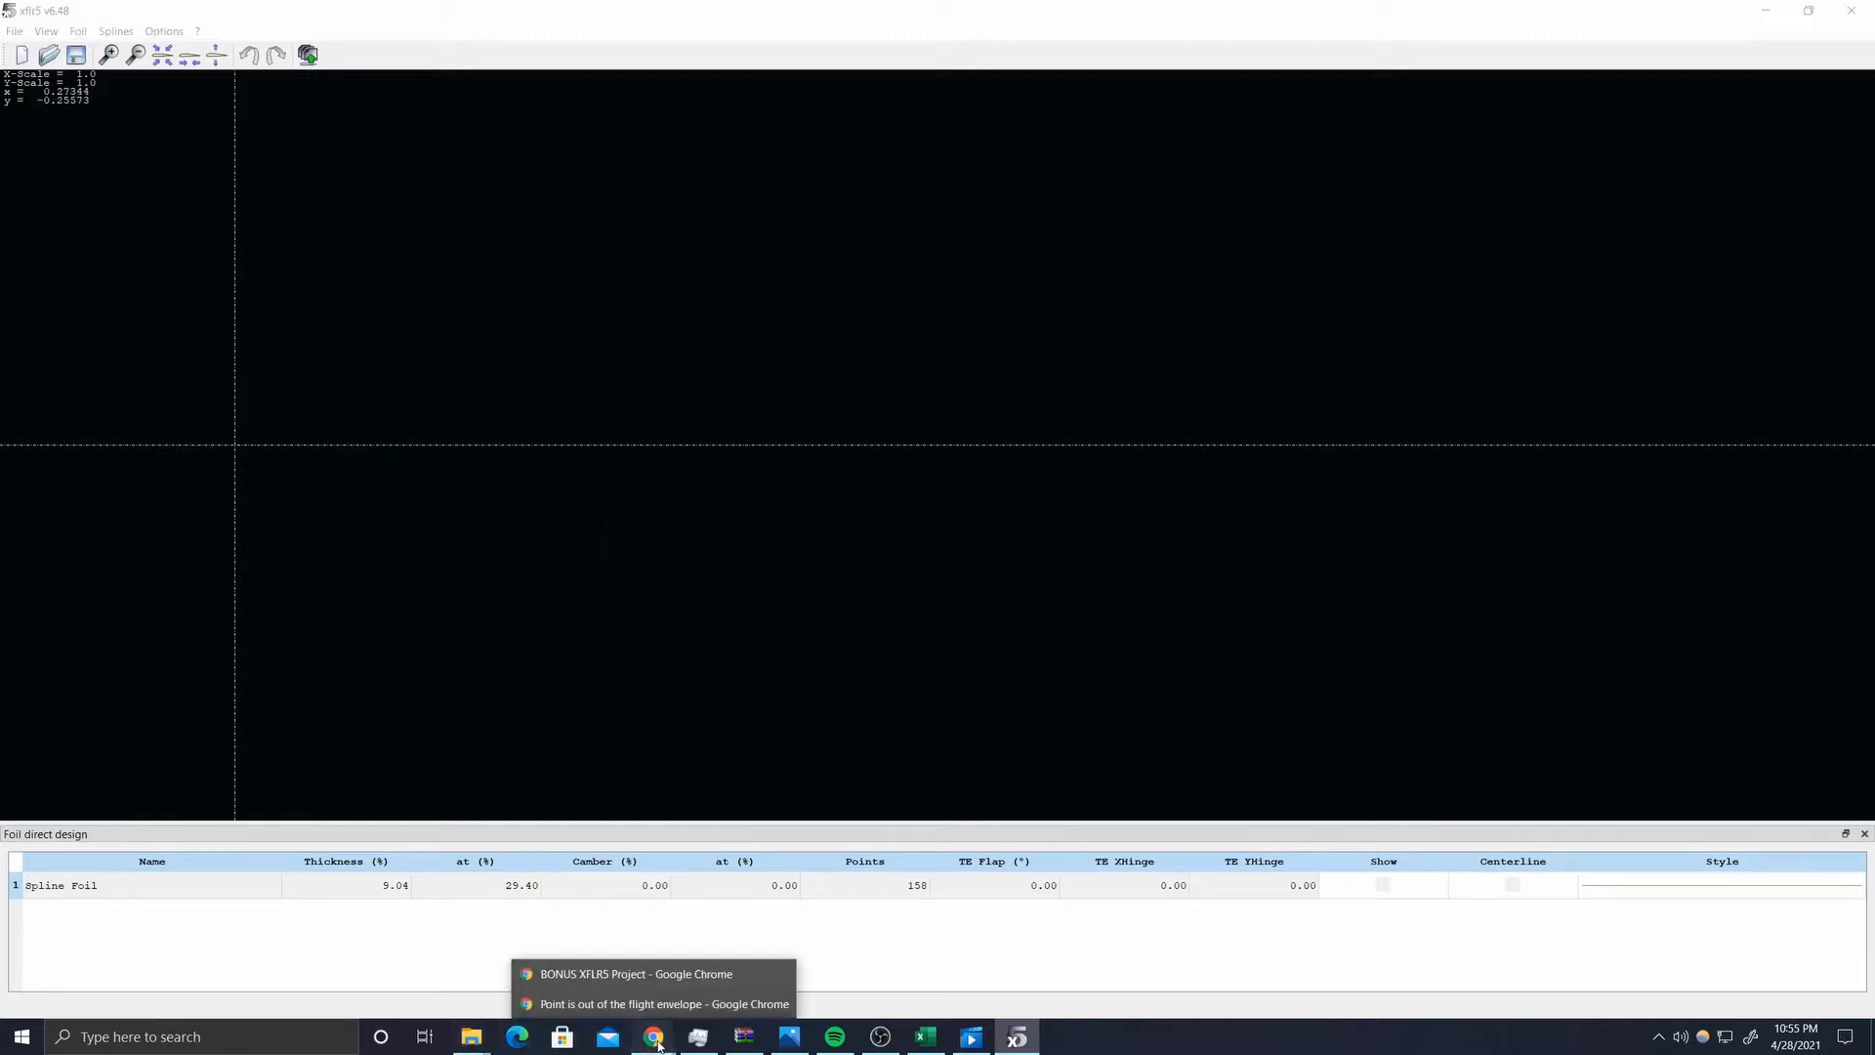
pyautogui.click(631, 976)
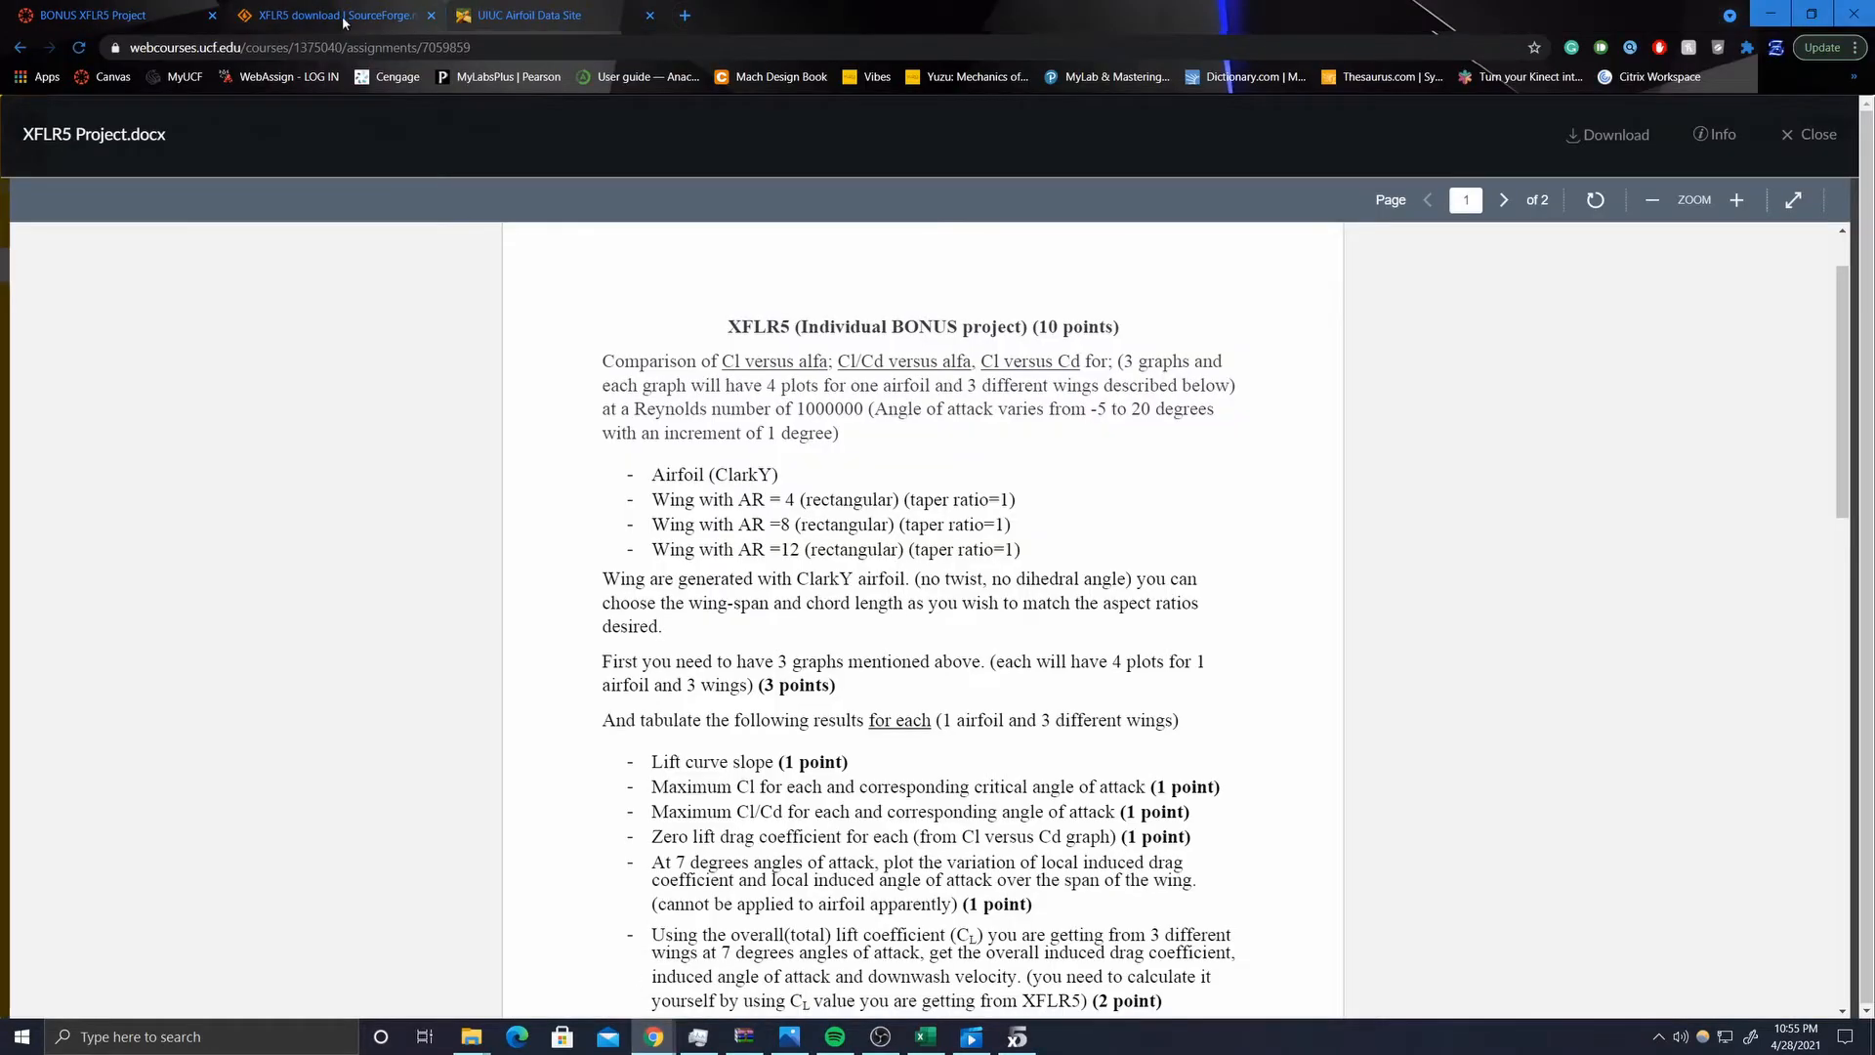
pyautogui.click(484, 18)
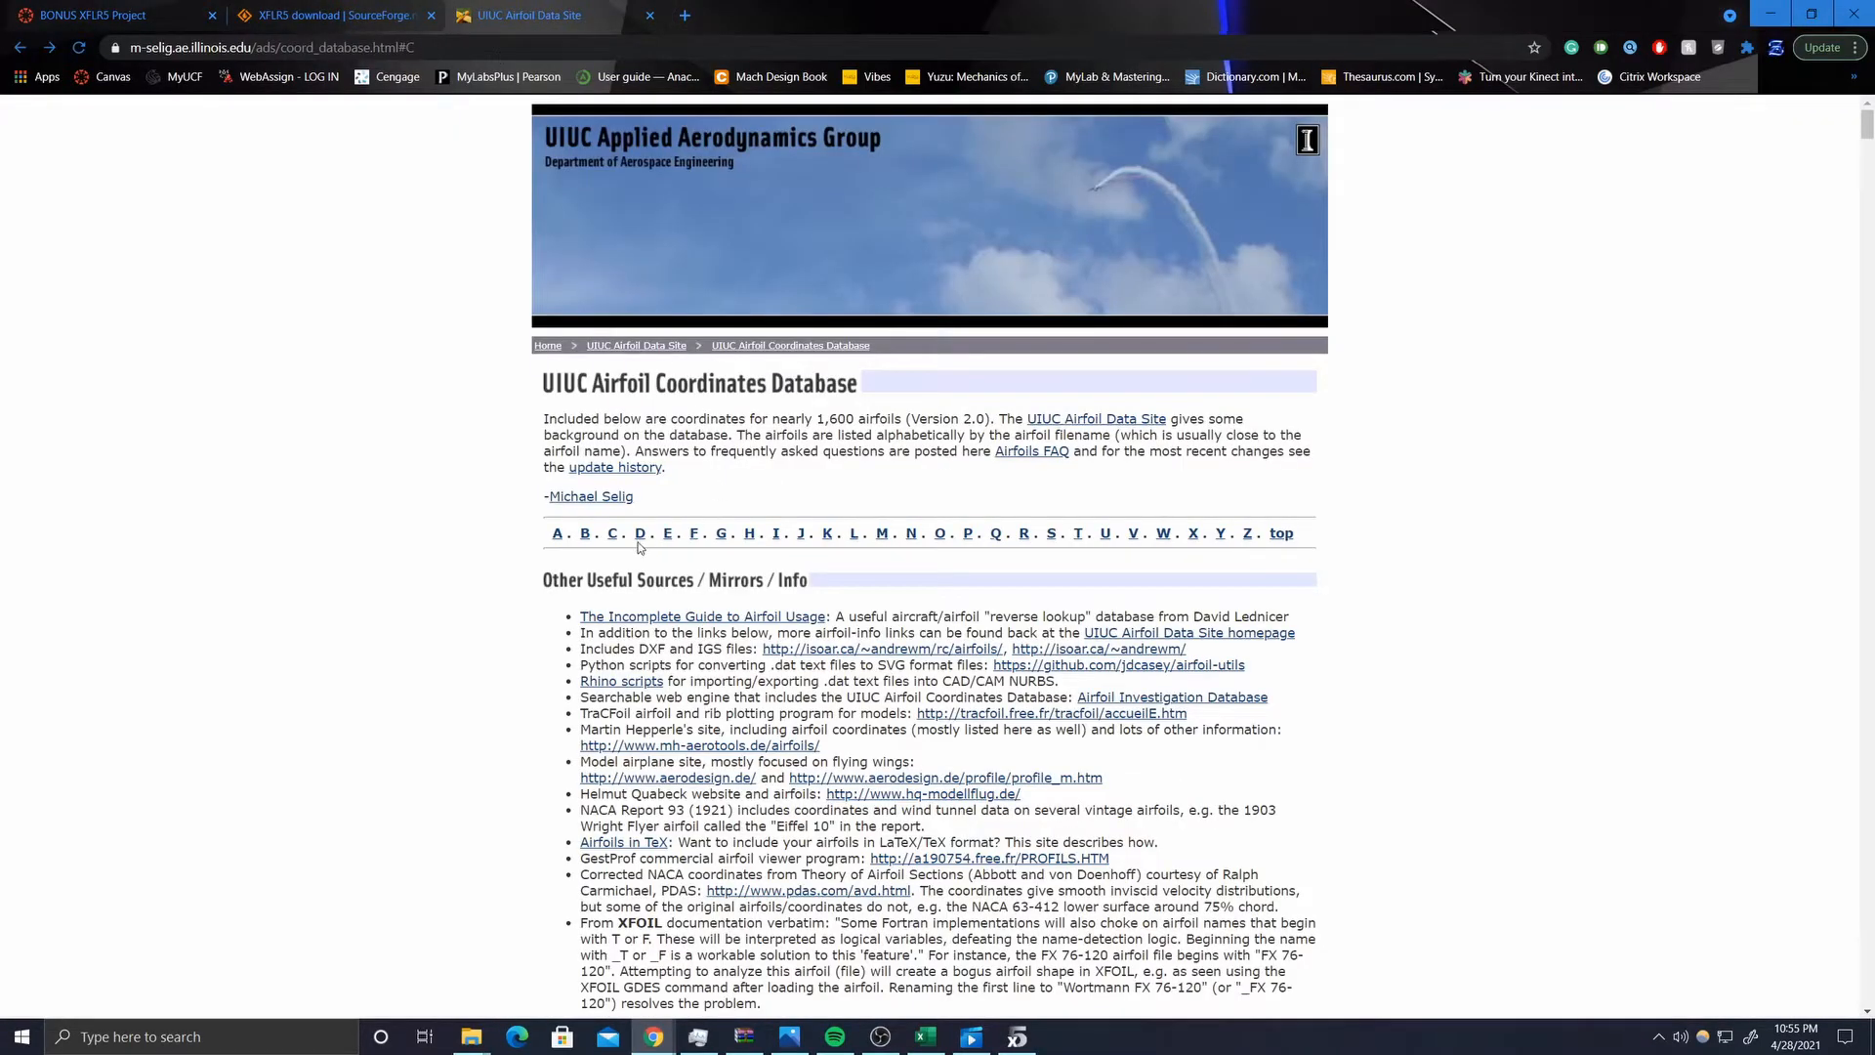
pyautogui.click(614, 539)
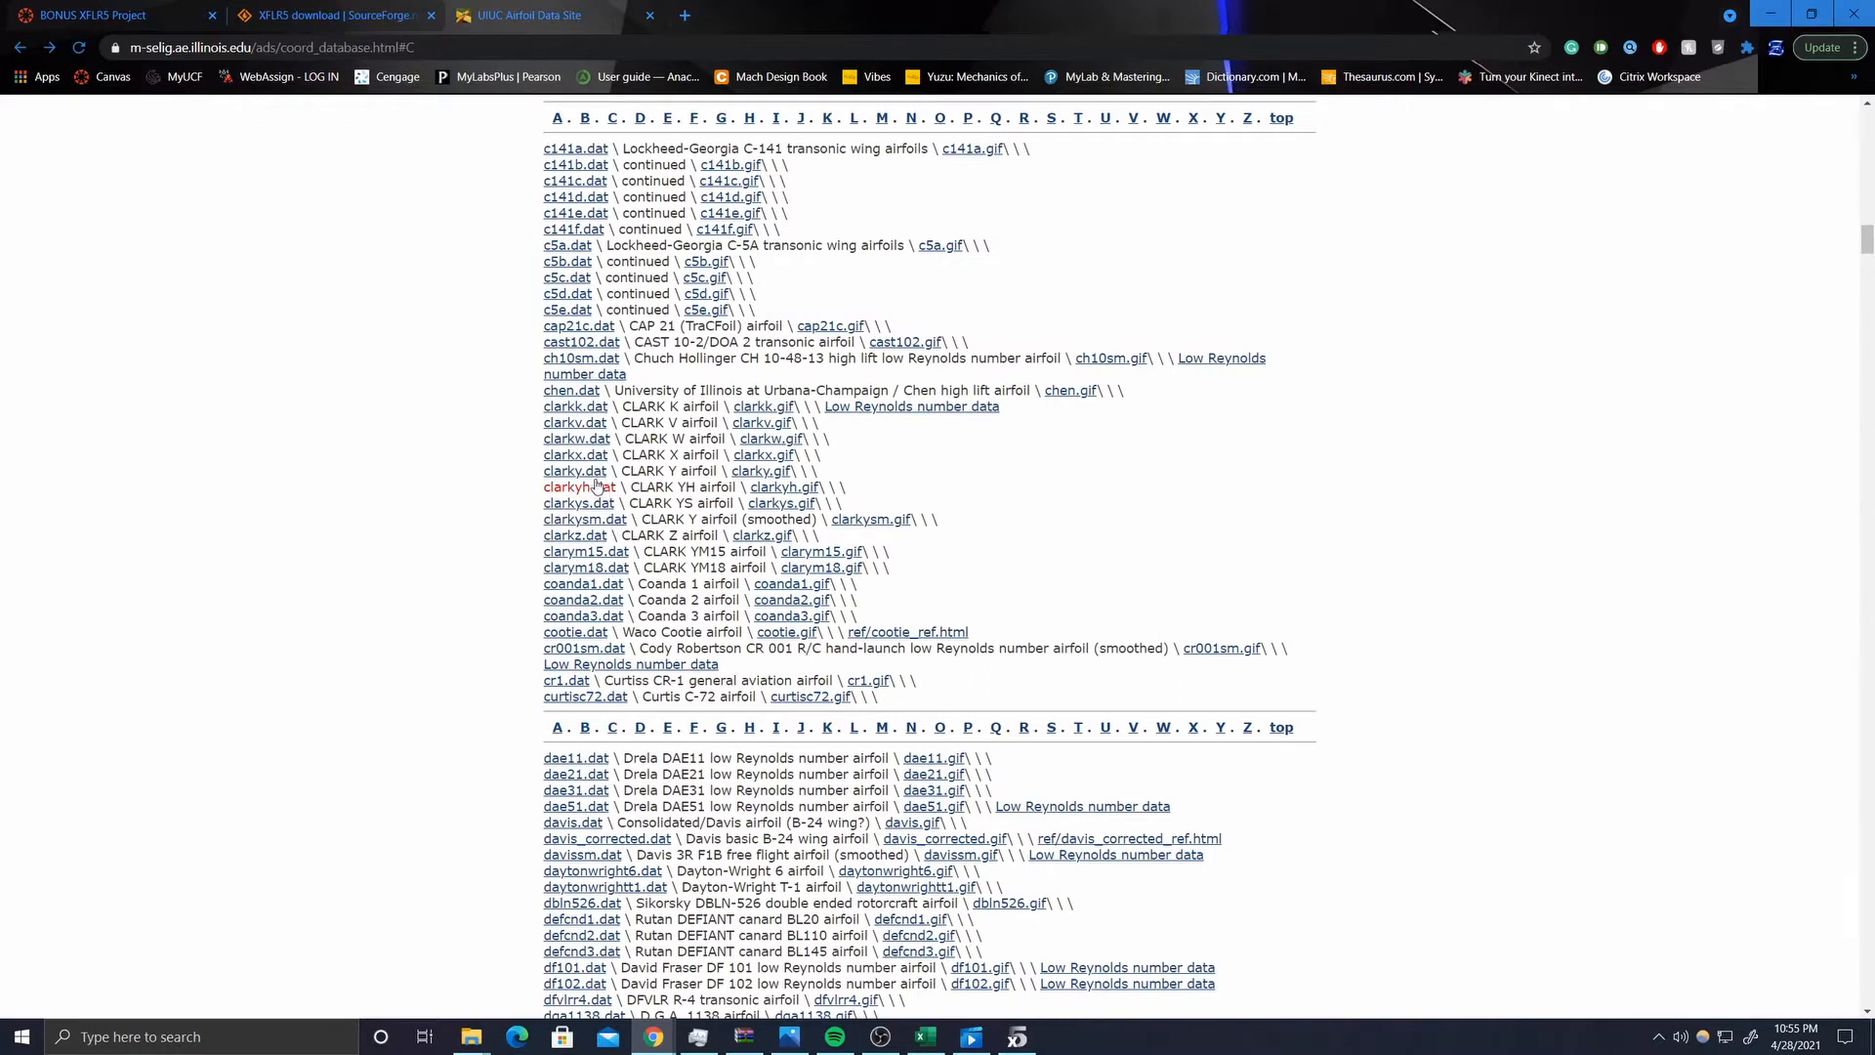
pyautogui.moveTo(621, 470); pyautogui.dragTo(708, 473)
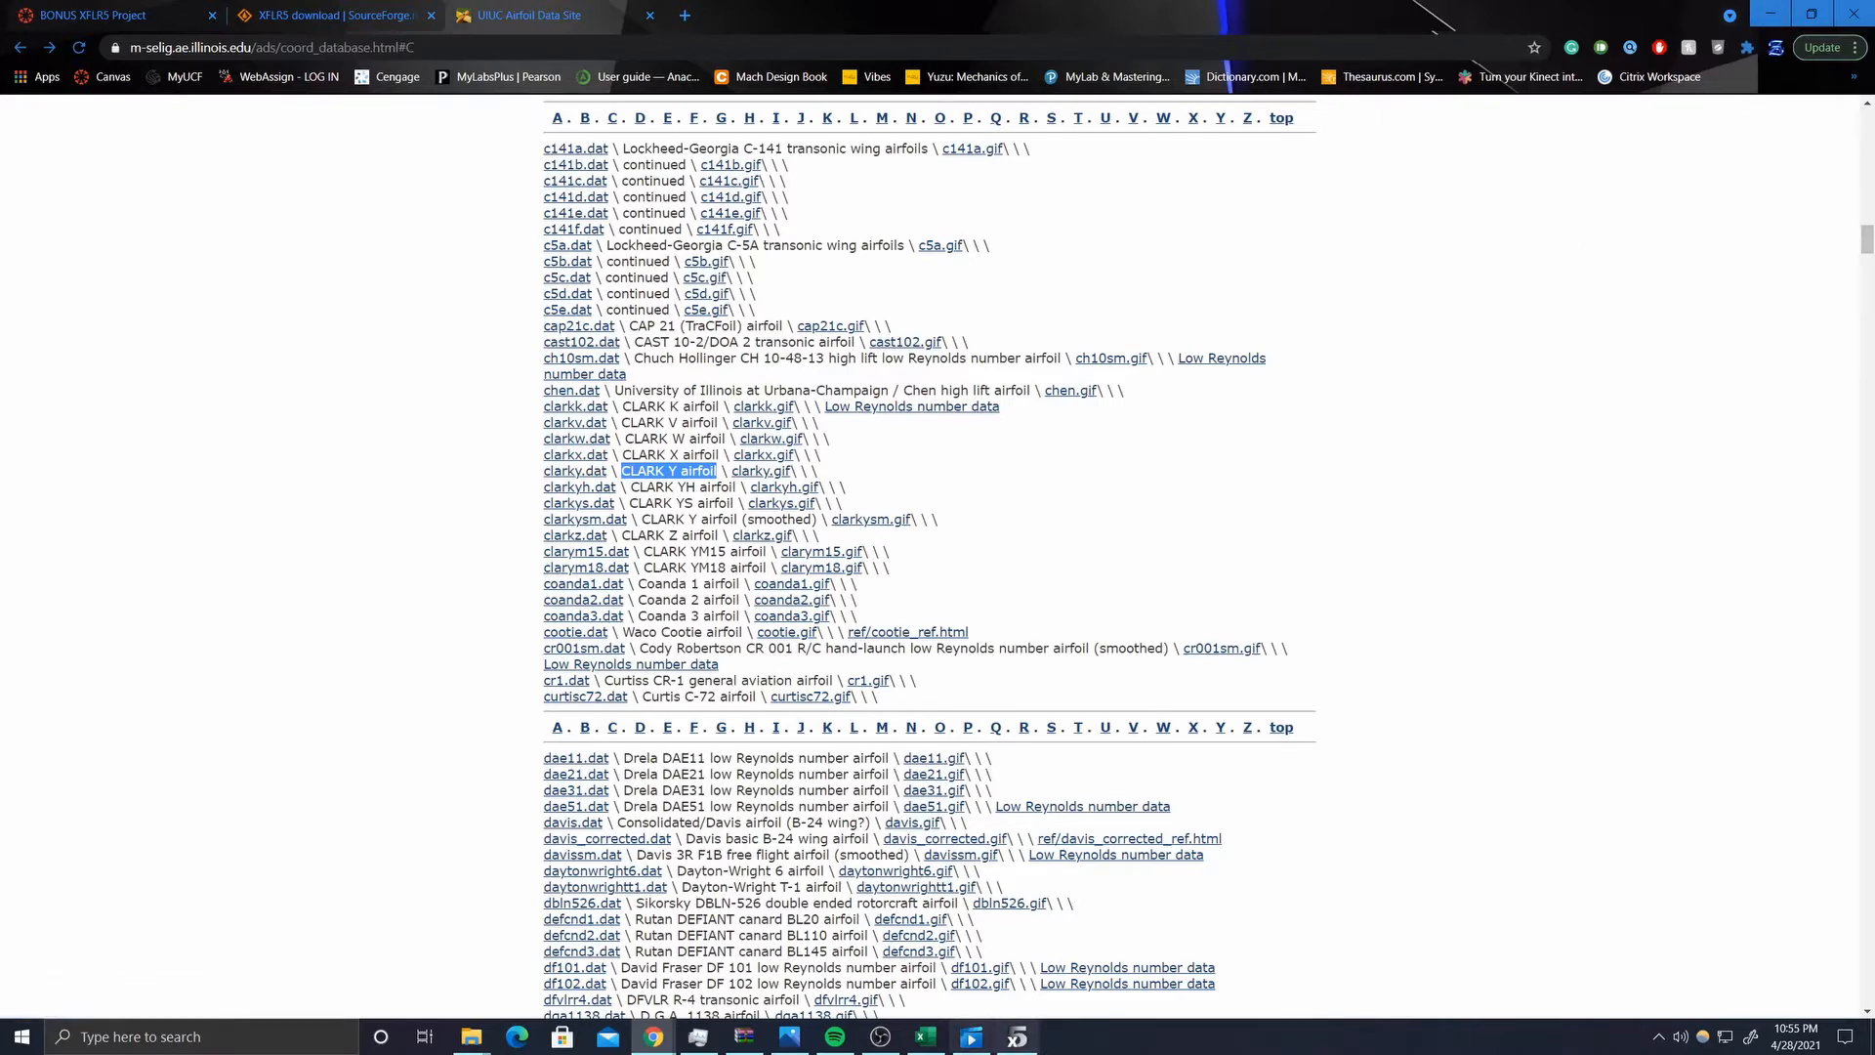
# - Switch back to XFLR5 and load the editClarkY airfoil file from the XFLR5 folder
pyautogui.click(1017, 1036)
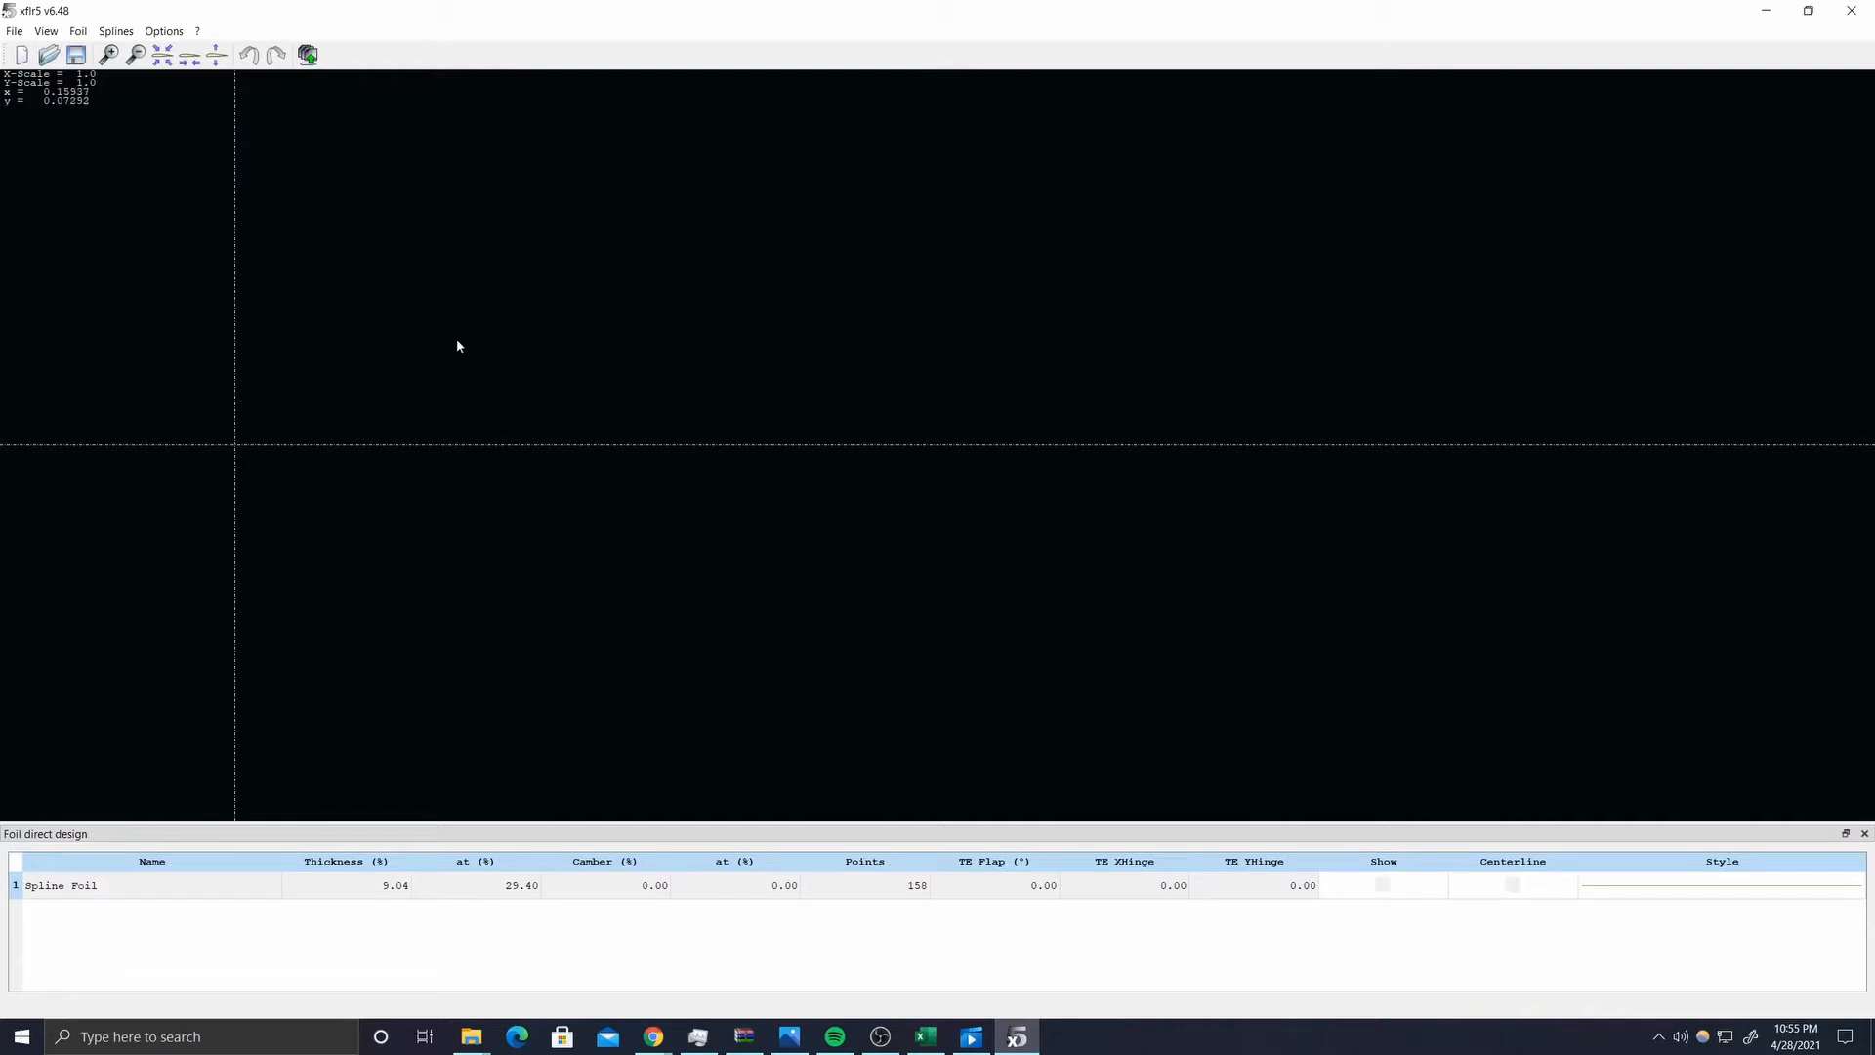
pyautogui.click(9, 35)
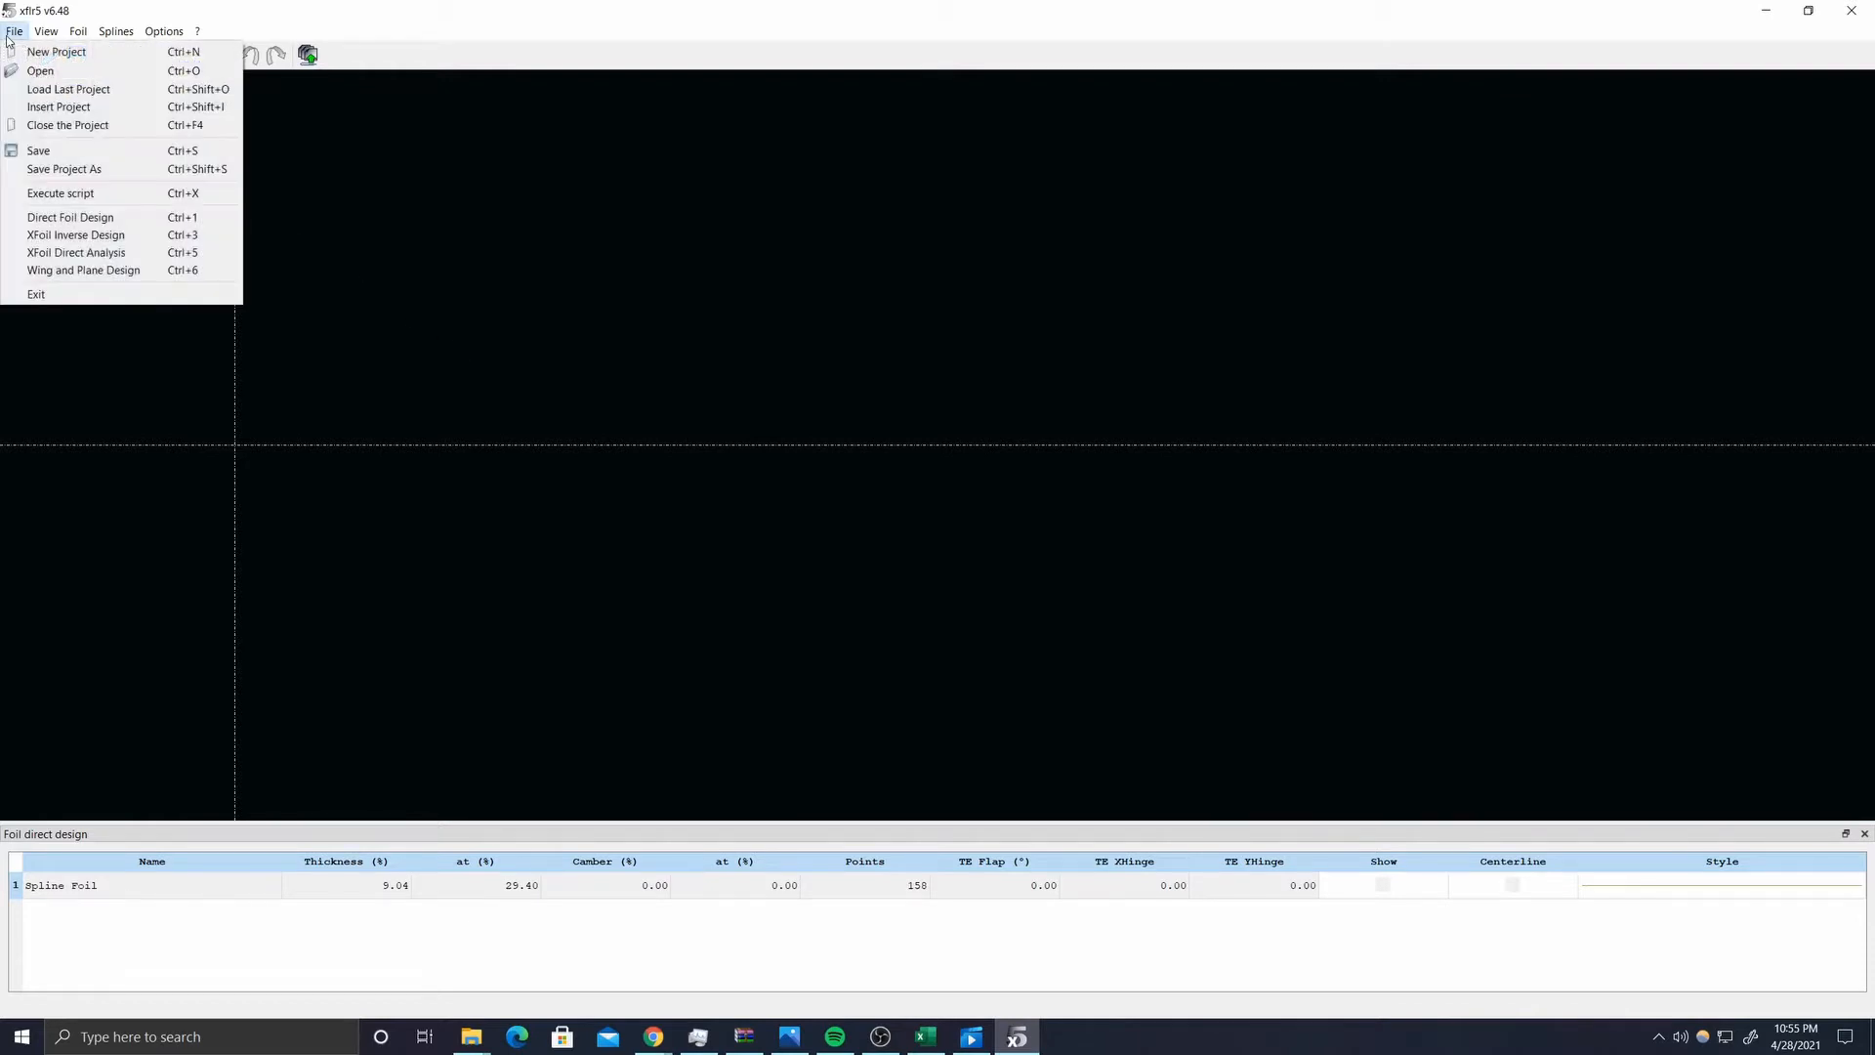
pyautogui.click(35, 72)
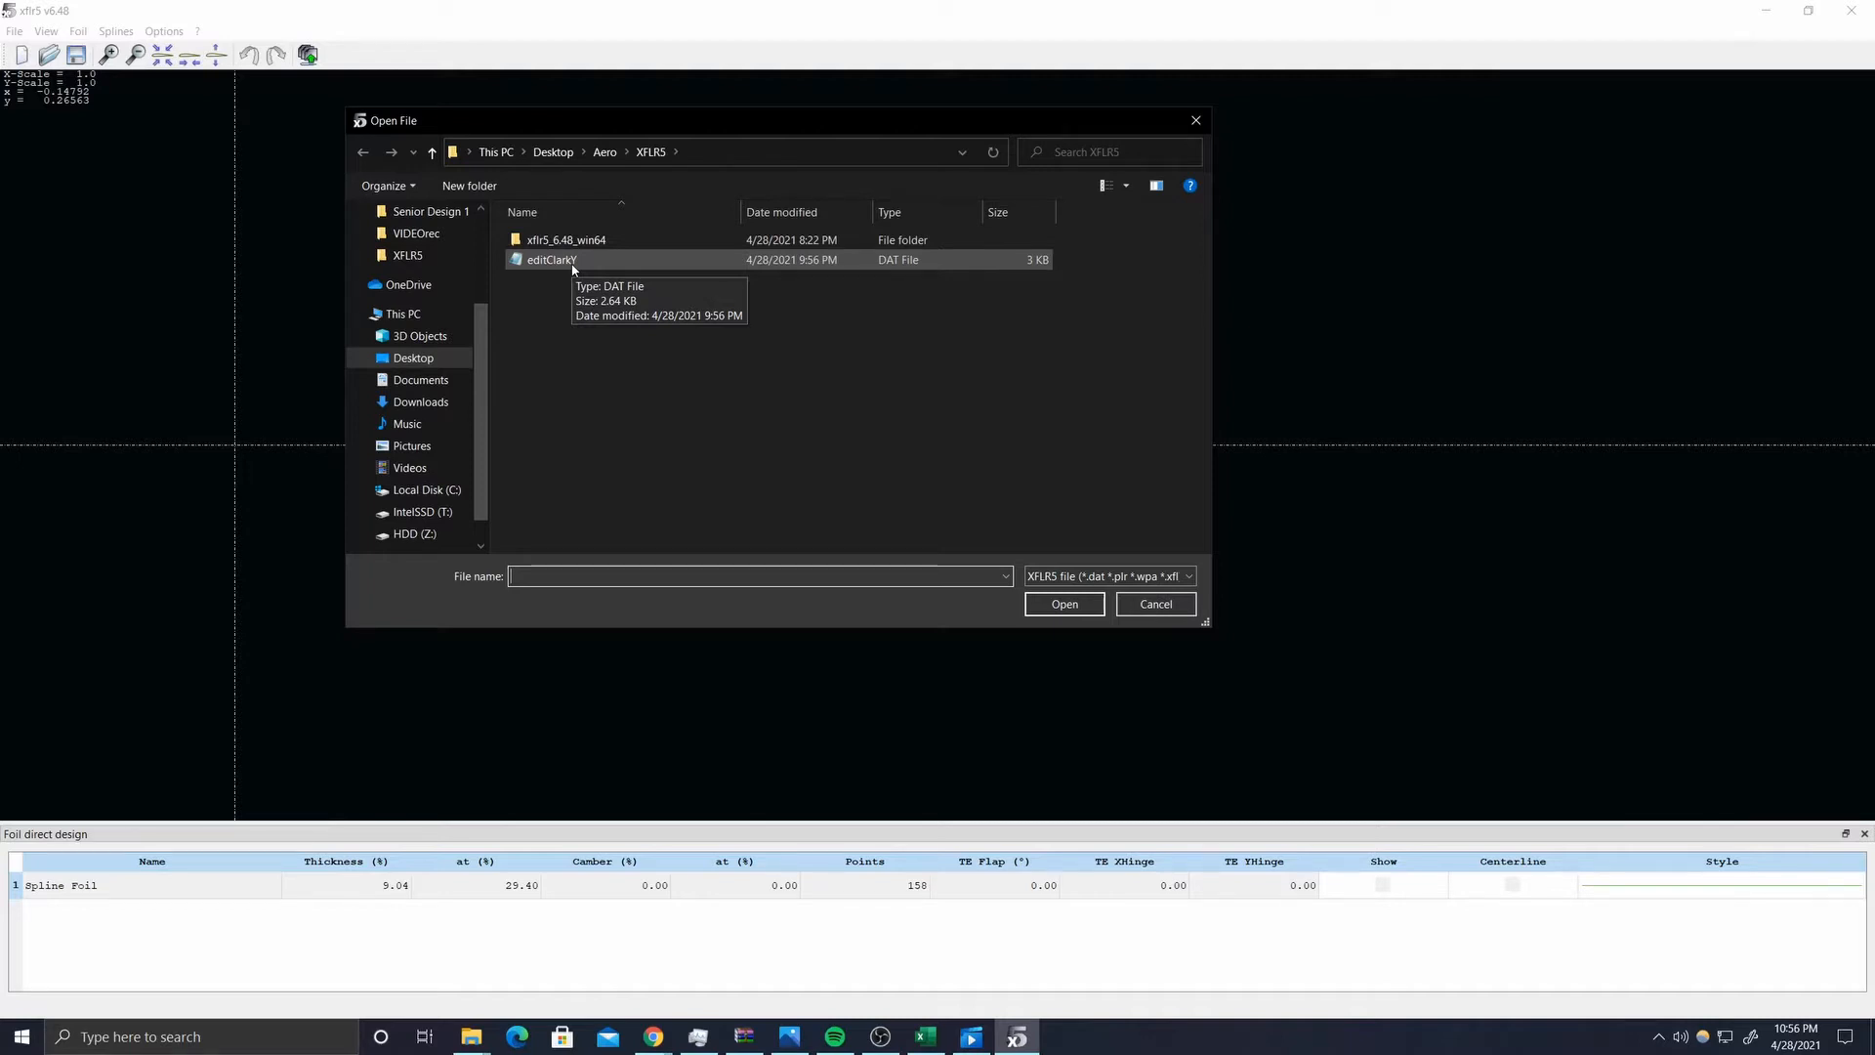
pyautogui.click(564, 261)
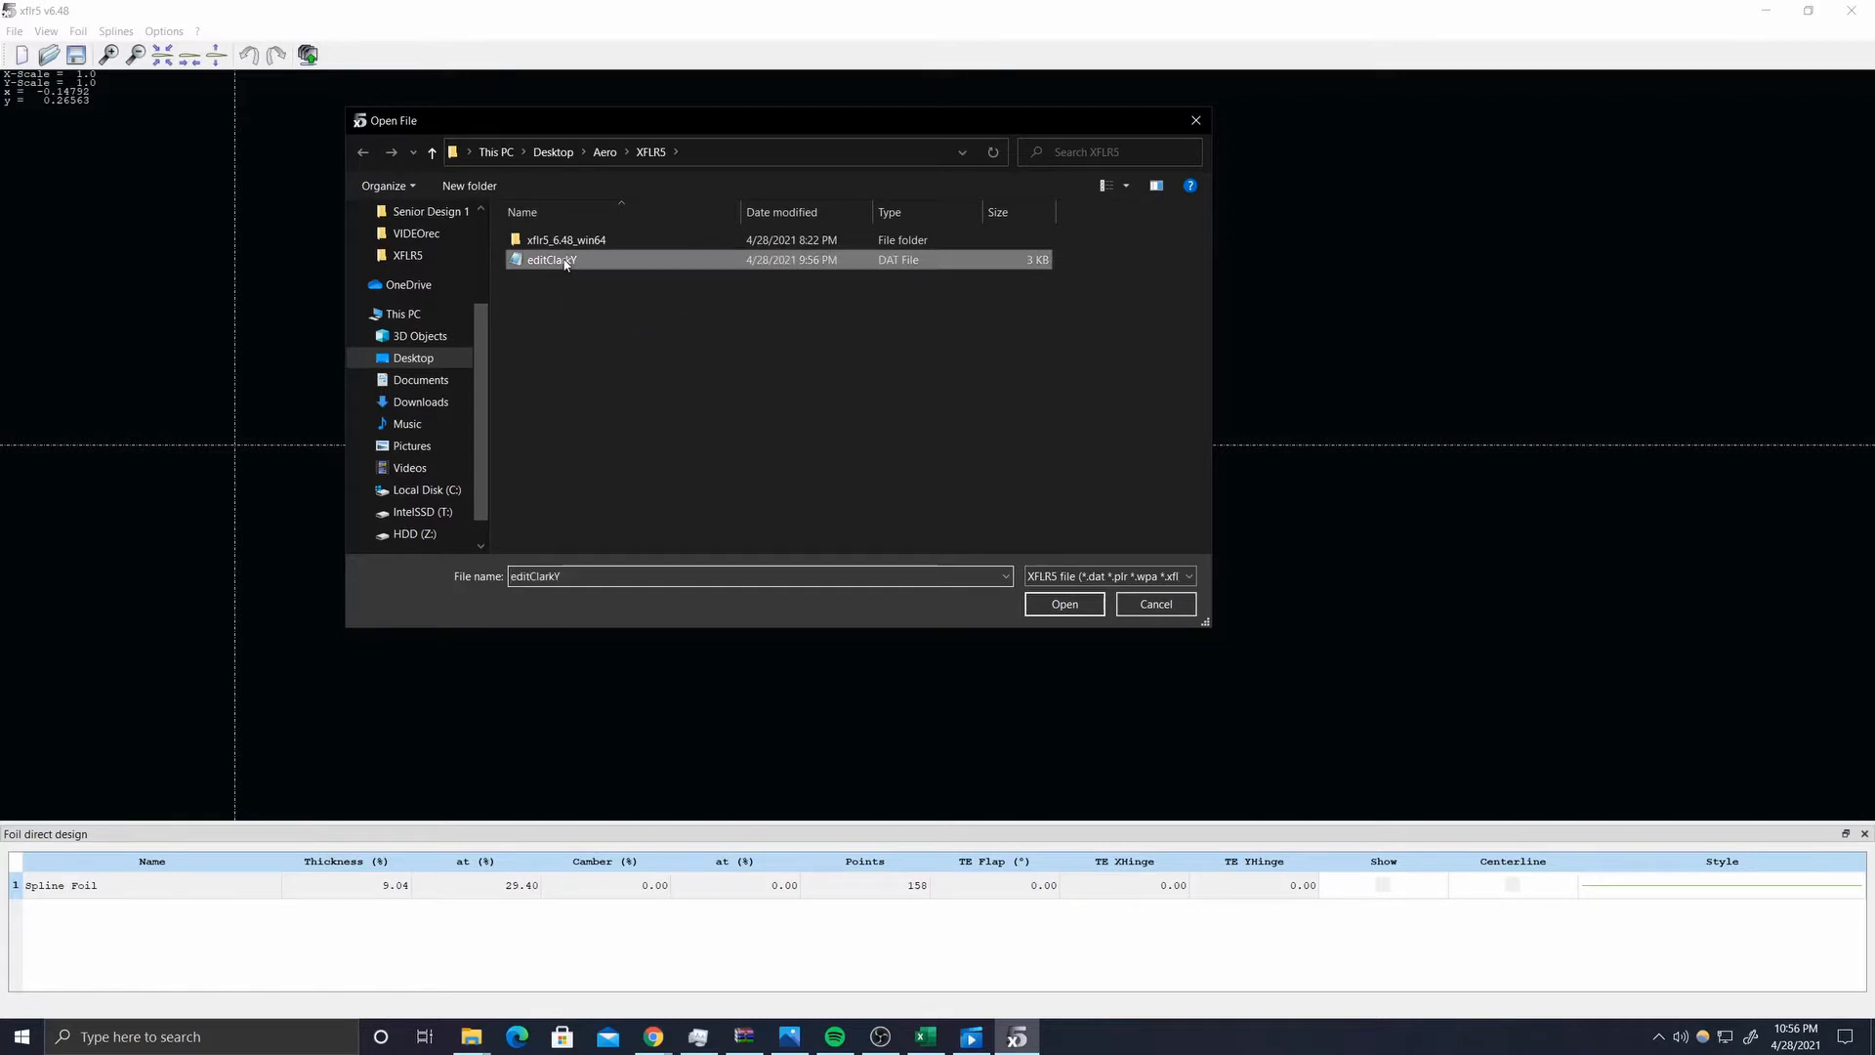
pyautogui.click(1052, 604)
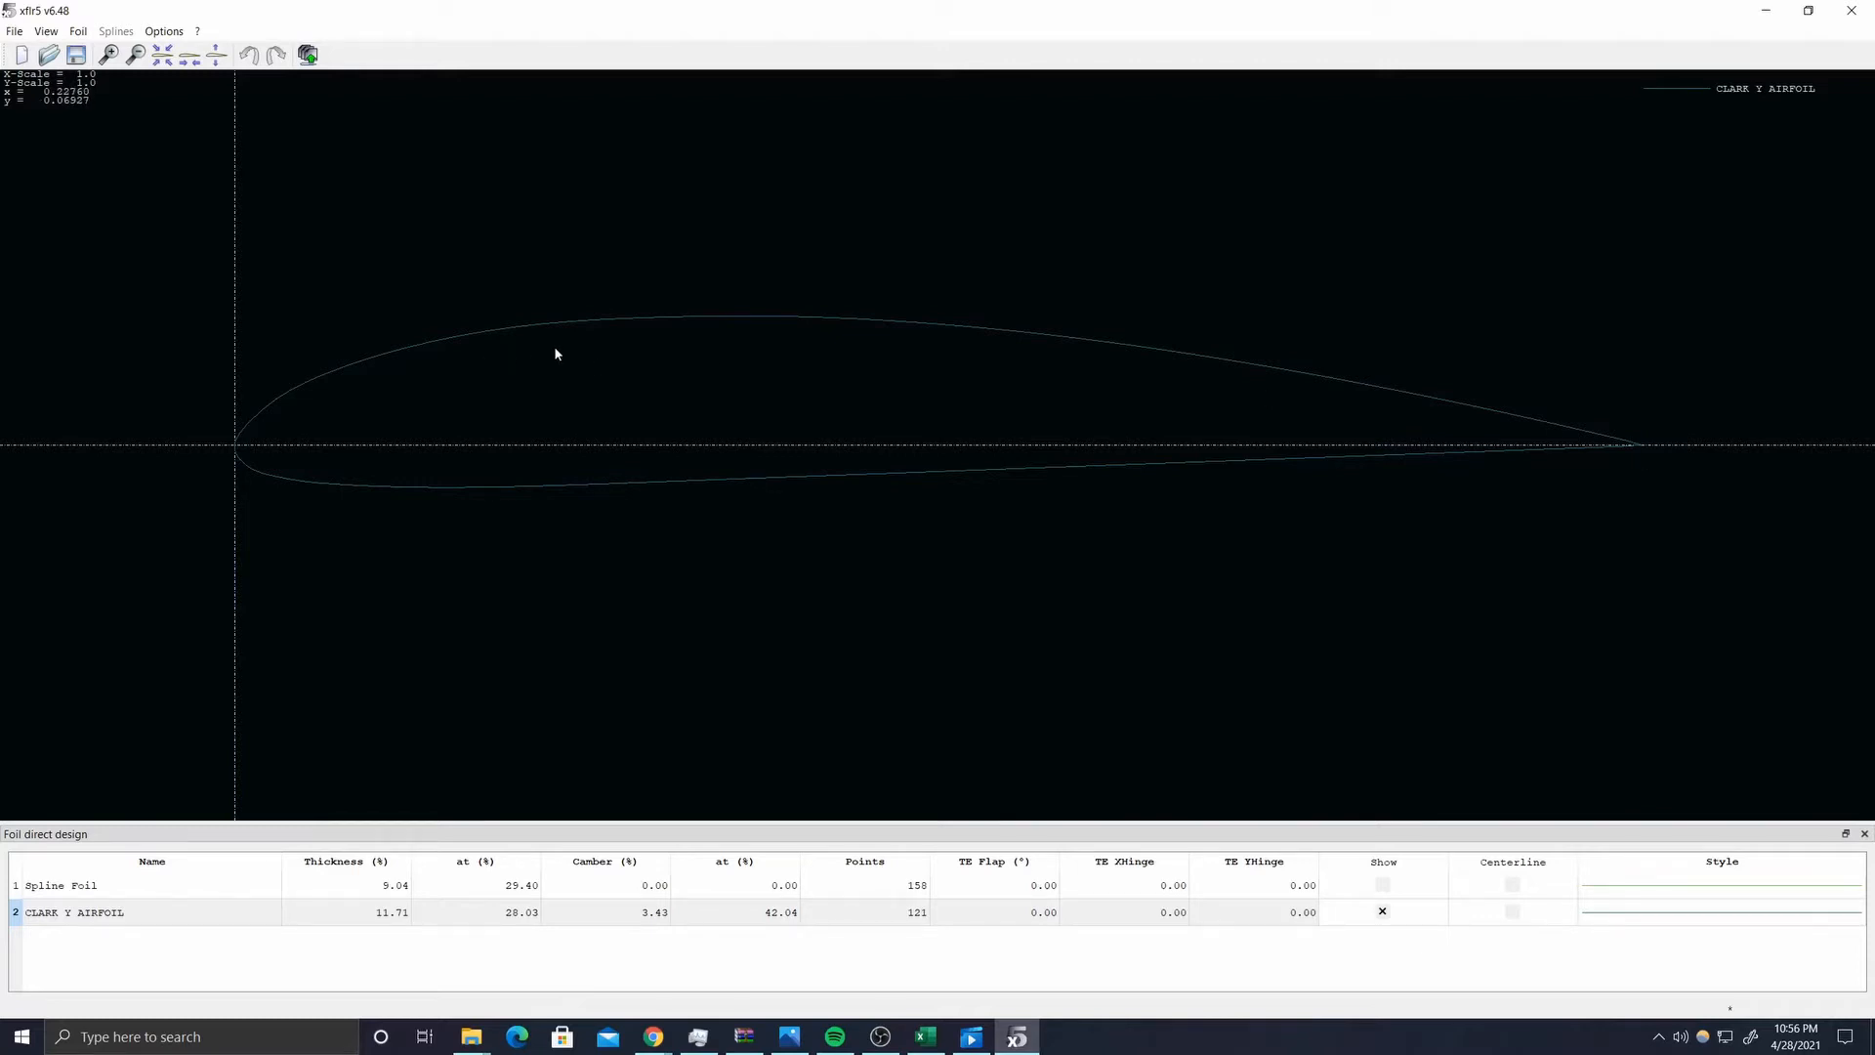
# - Go to XFoil Direct Analysis and start defining a new analysis for the Clark Y airfoil
pyautogui.click(16, 35)
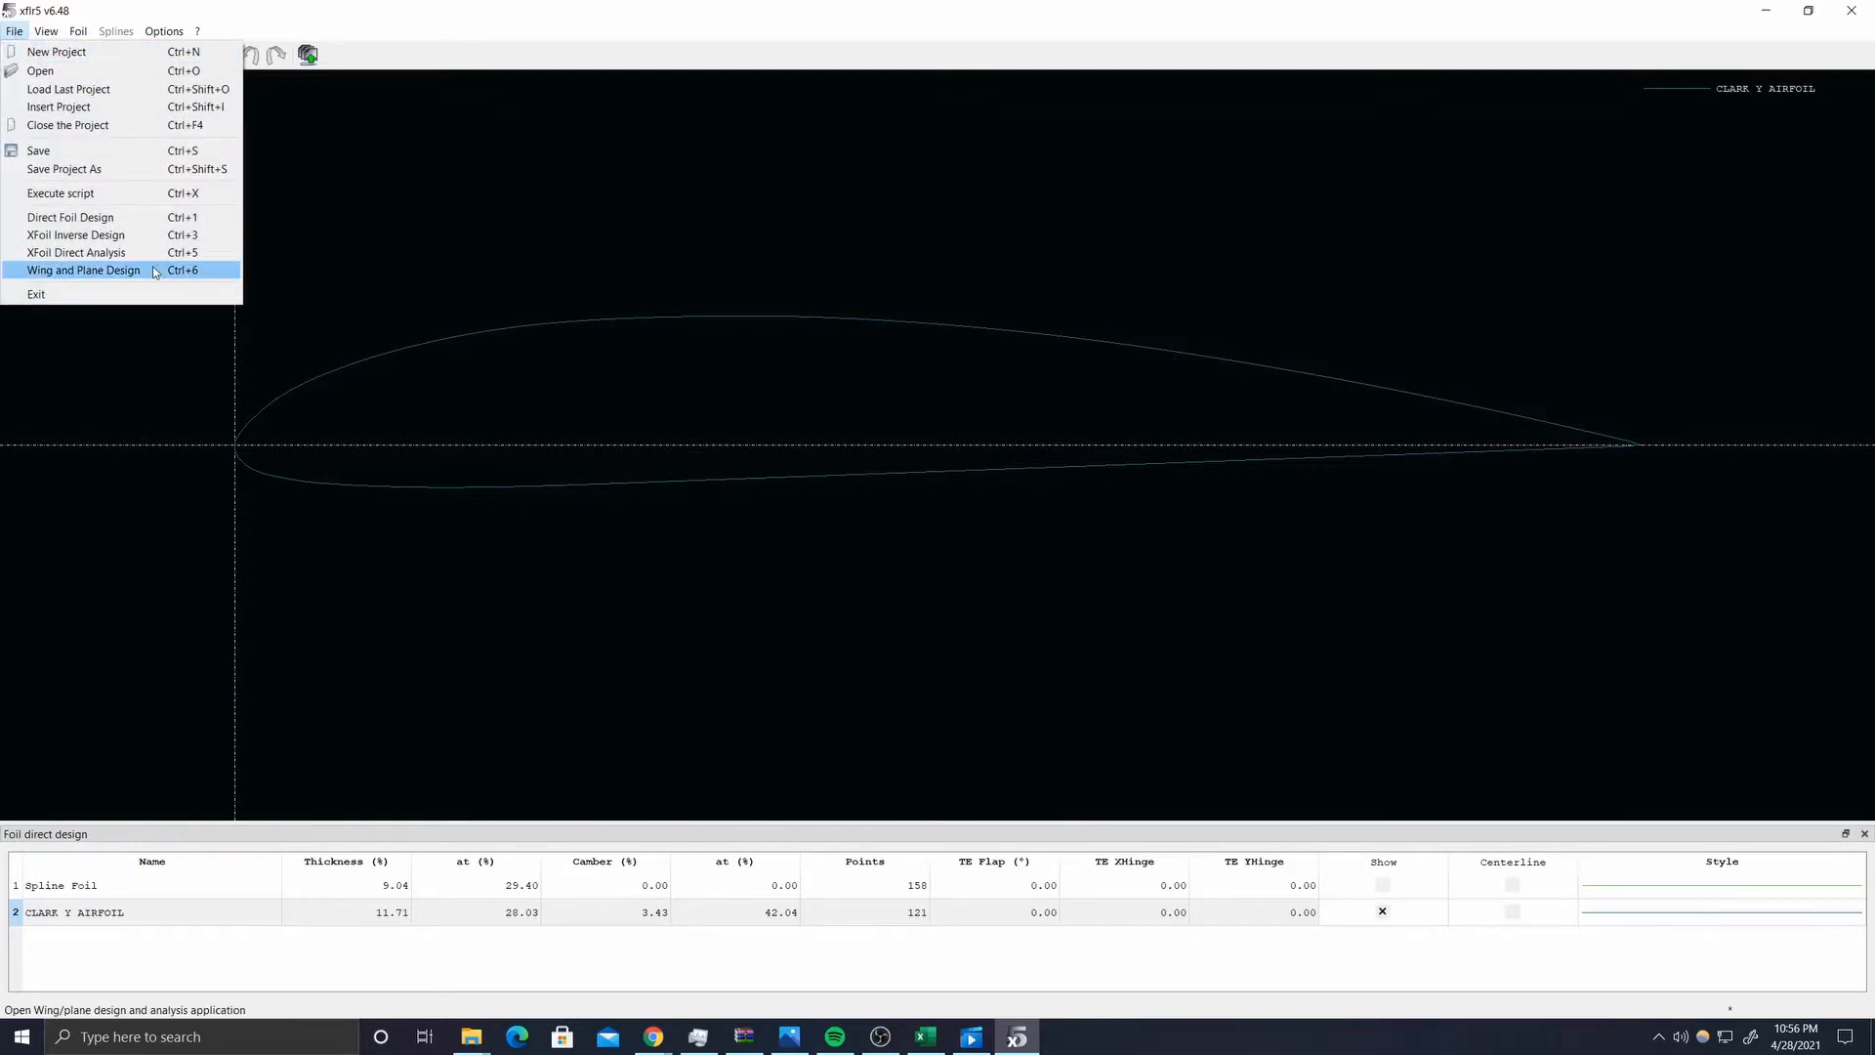
pyautogui.click(103, 256)
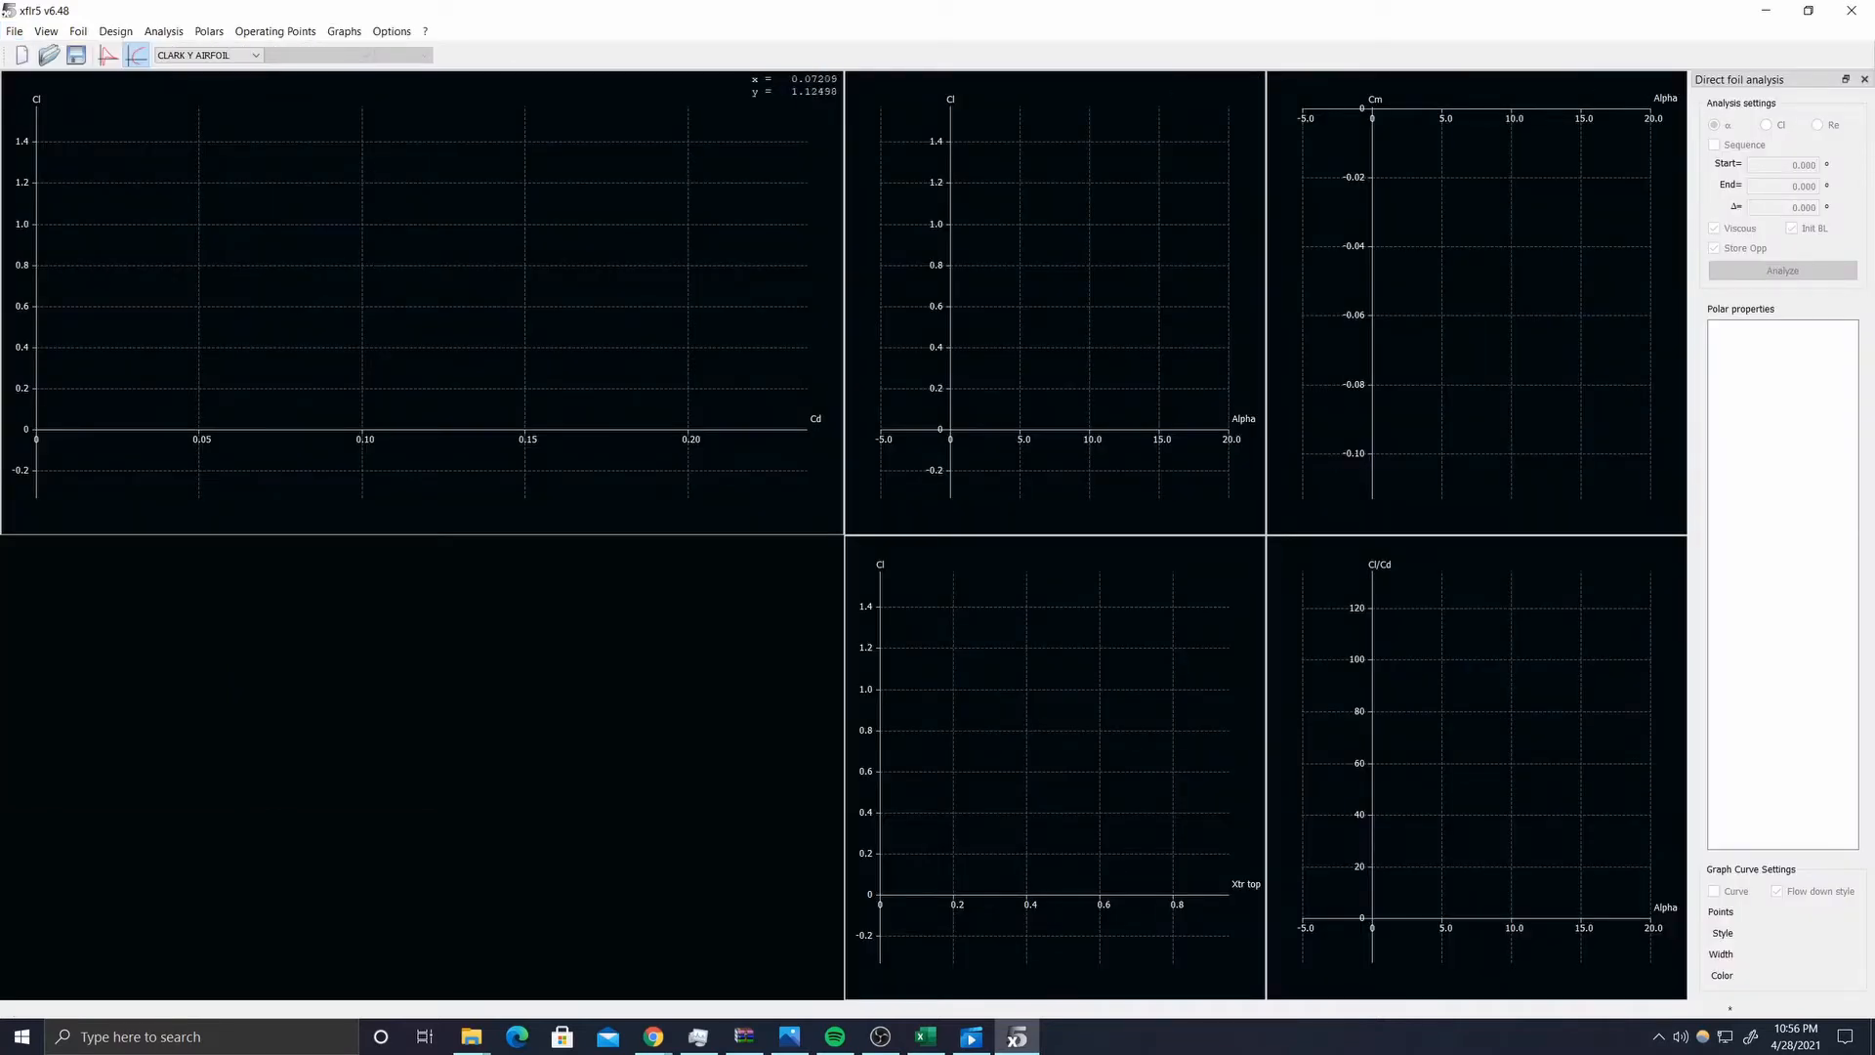
pyautogui.click(164, 31)
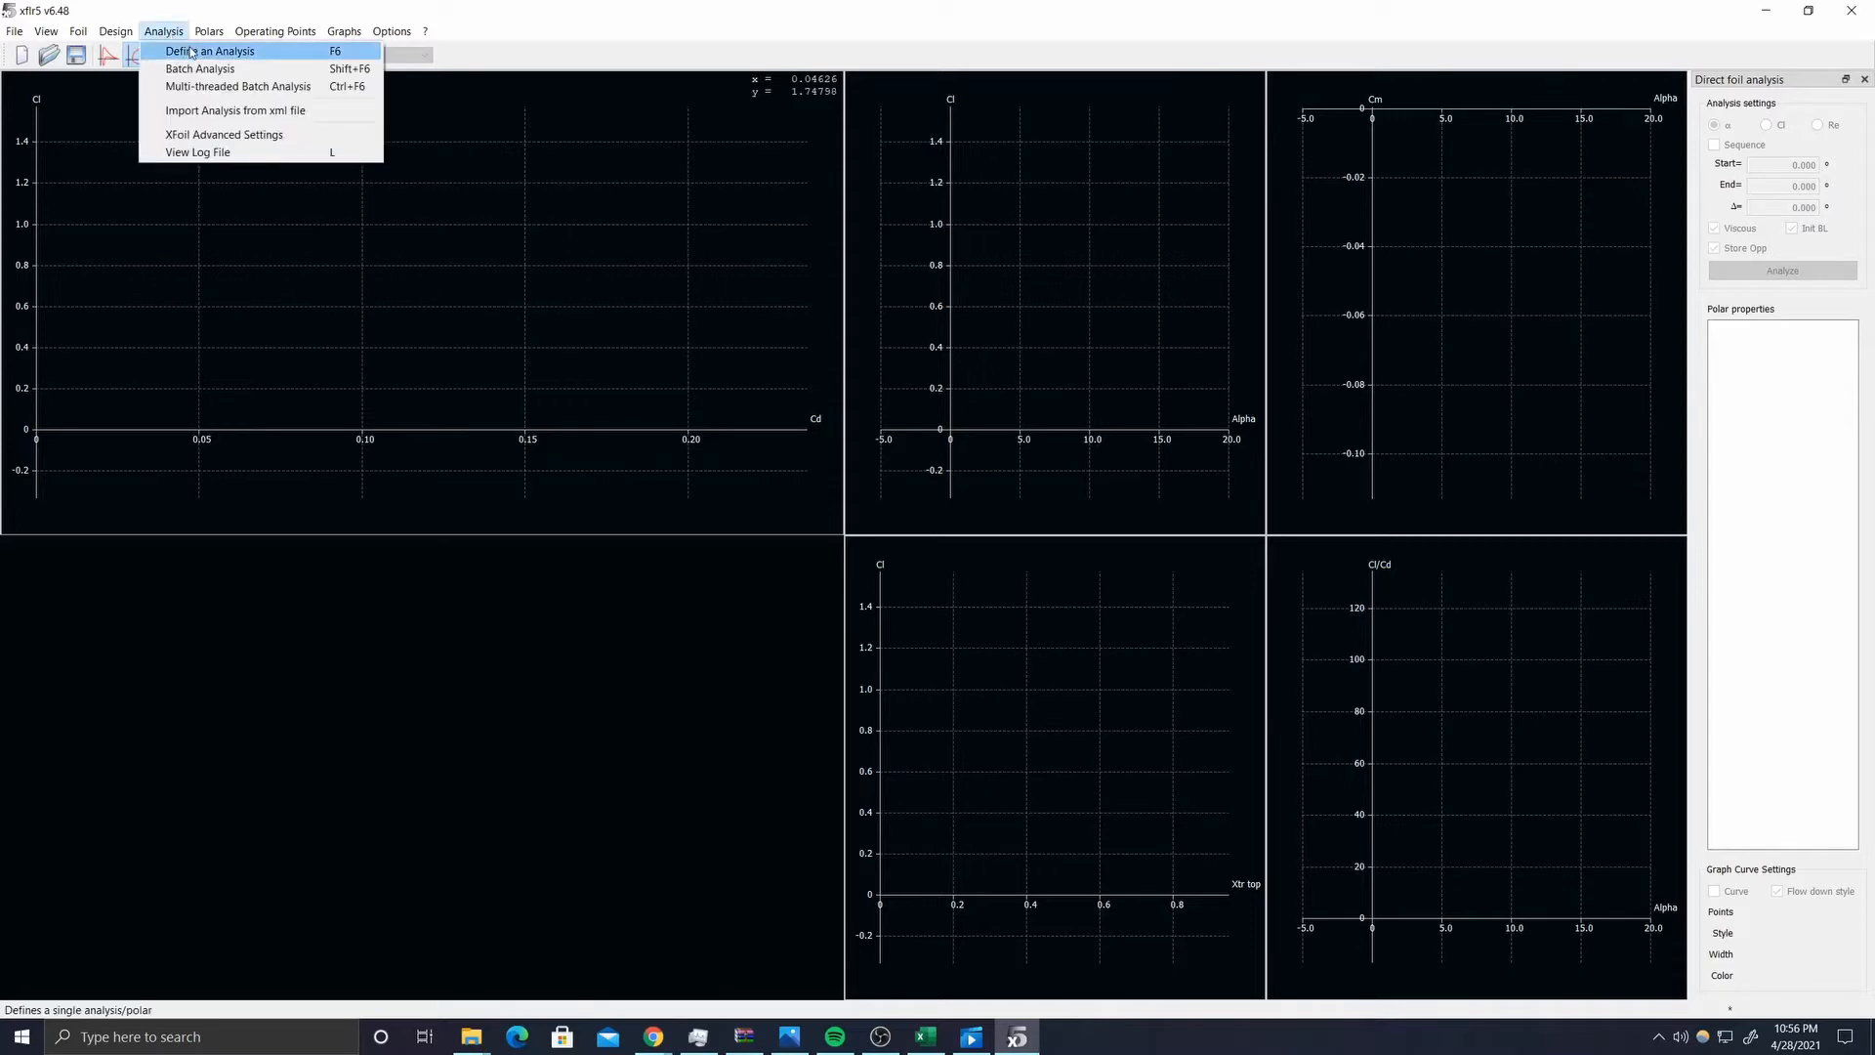
pyautogui.click(209, 51)
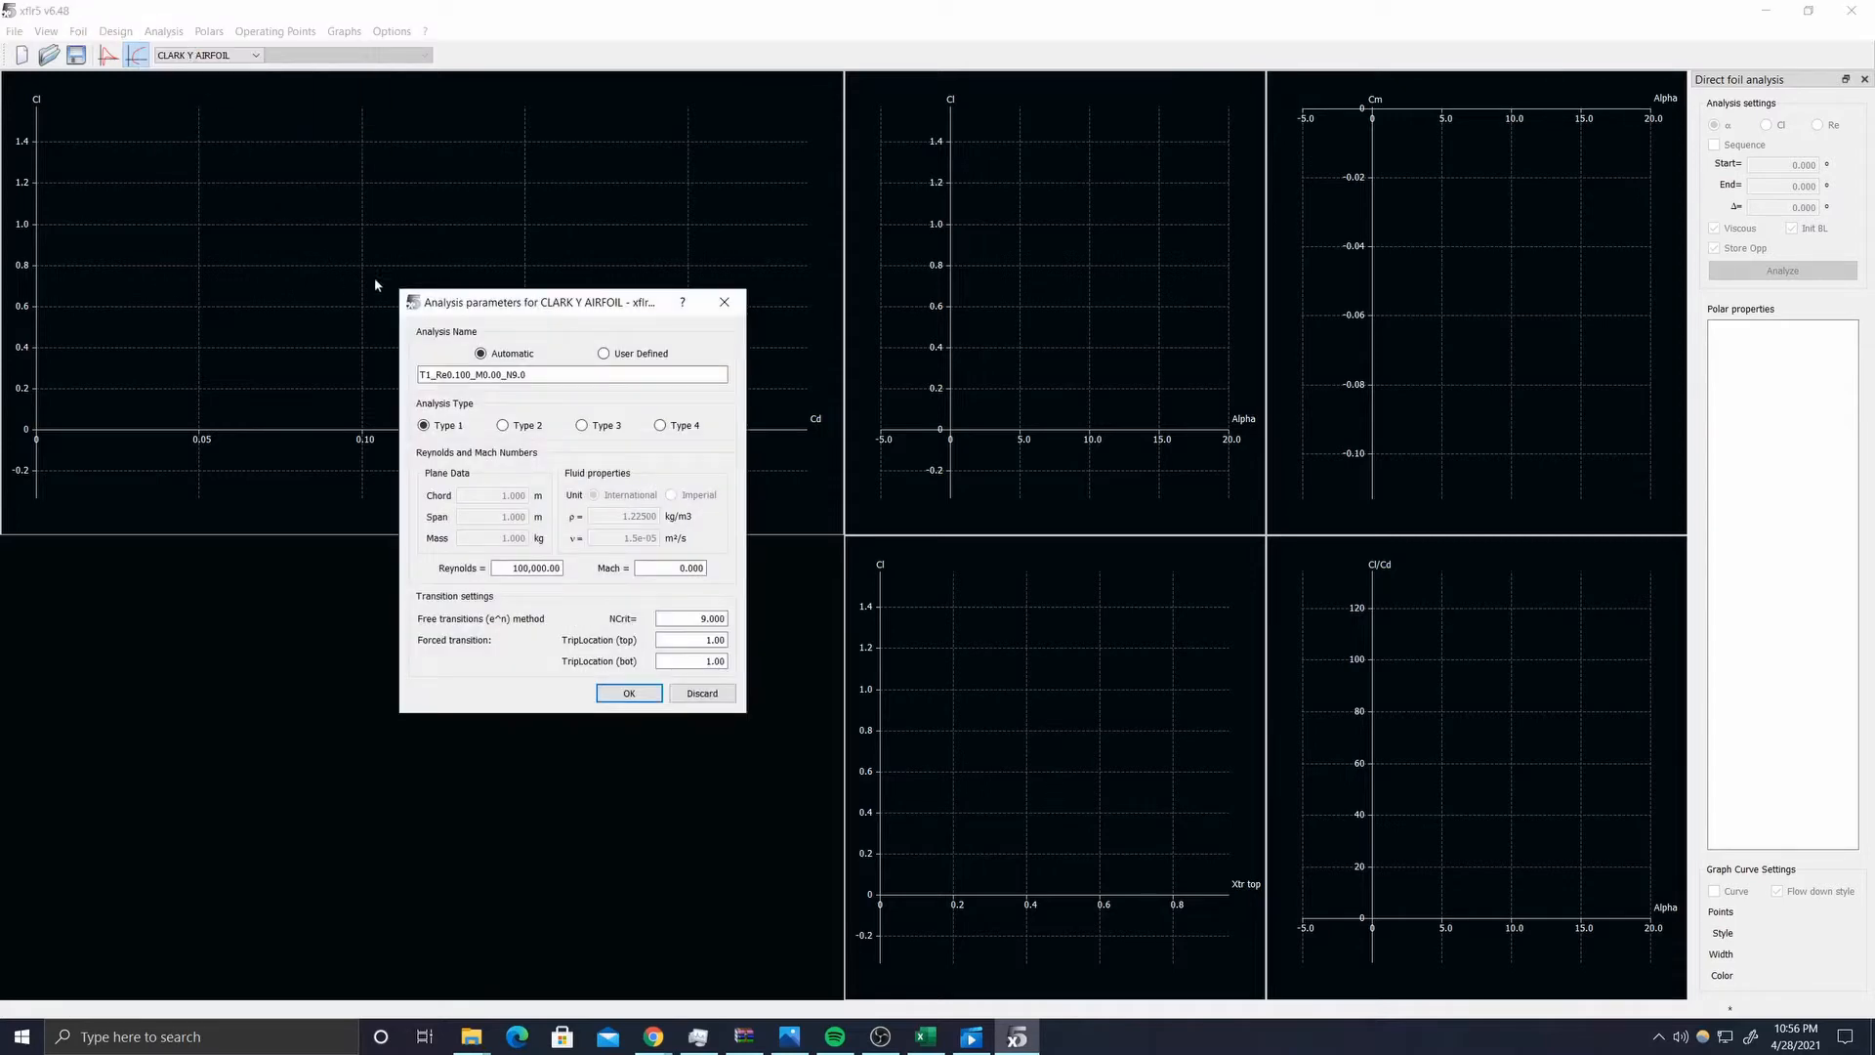
pyautogui.moveTo(515, 301); pyautogui.dragTo(825, 239)
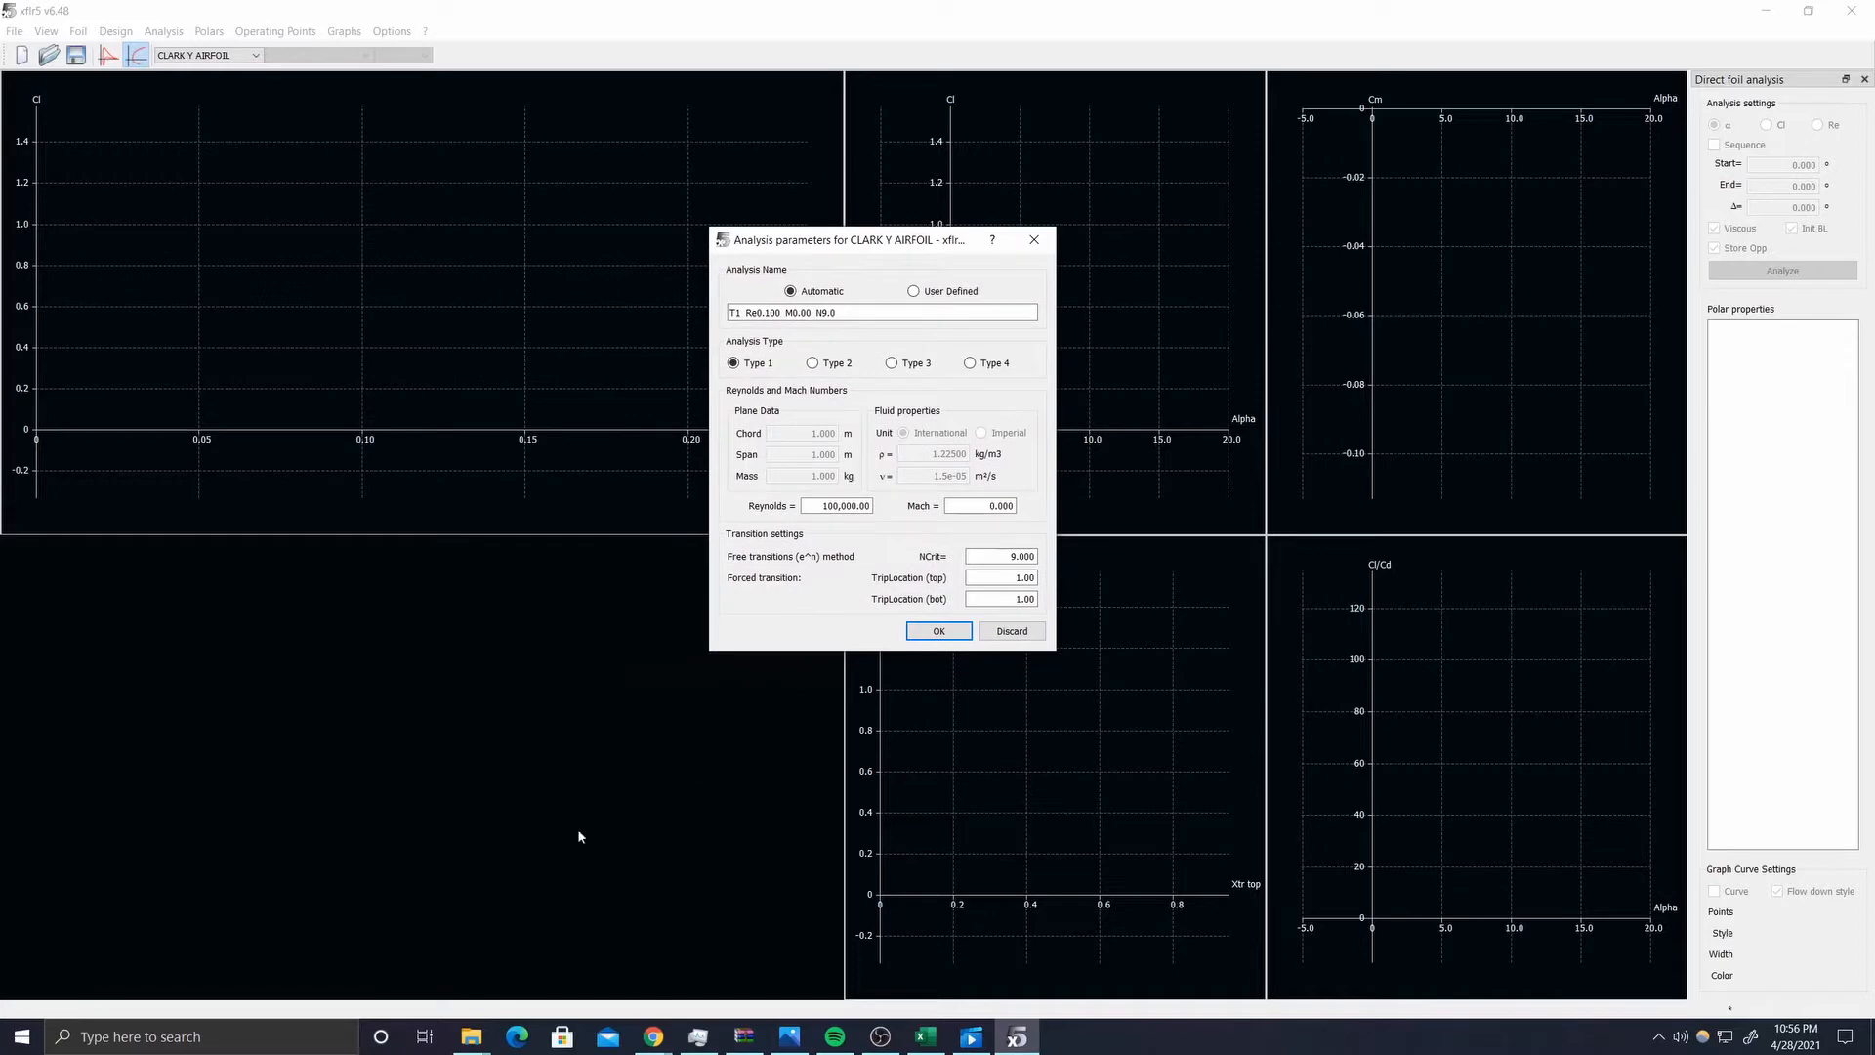
# - Check the required Reynolds number in the XFLR5 Project document in Chrome, then return to the analysis parameters in XFLR5
pyautogui.click(654, 1036)
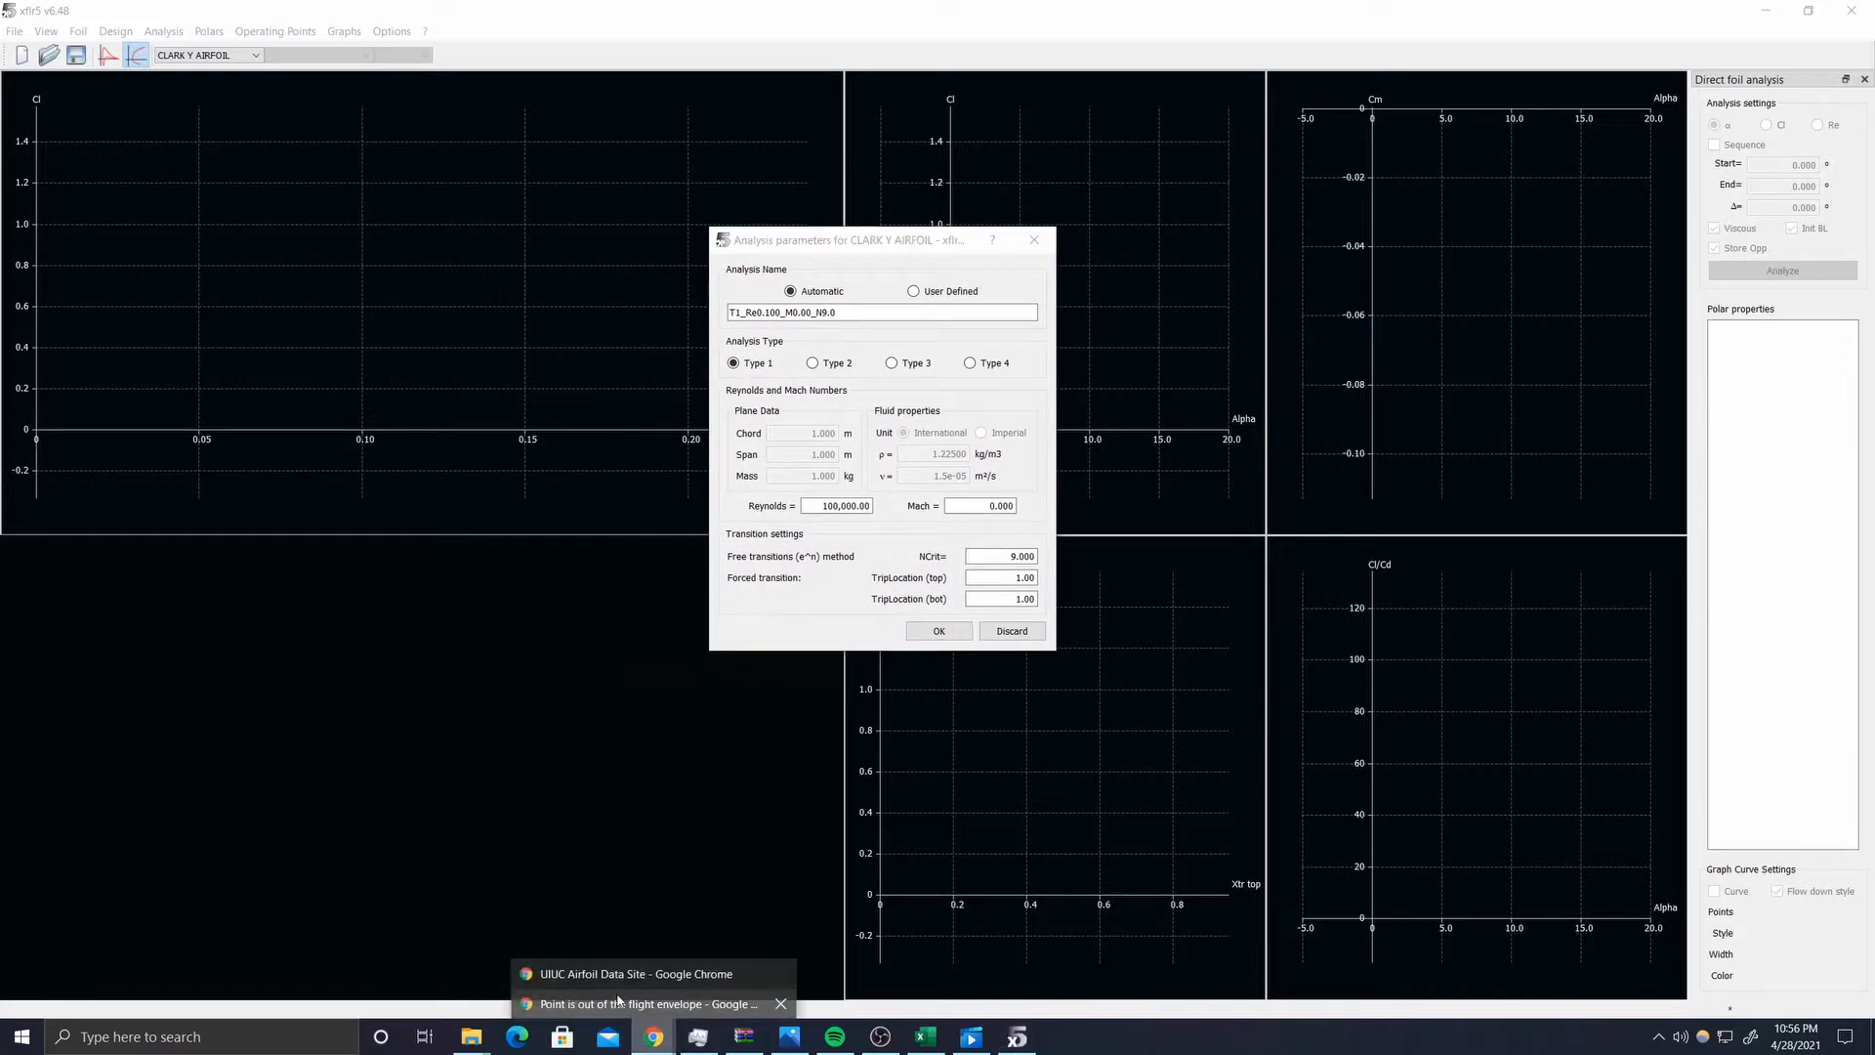
pyautogui.click(611, 975)
pyautogui.click(137, 13)
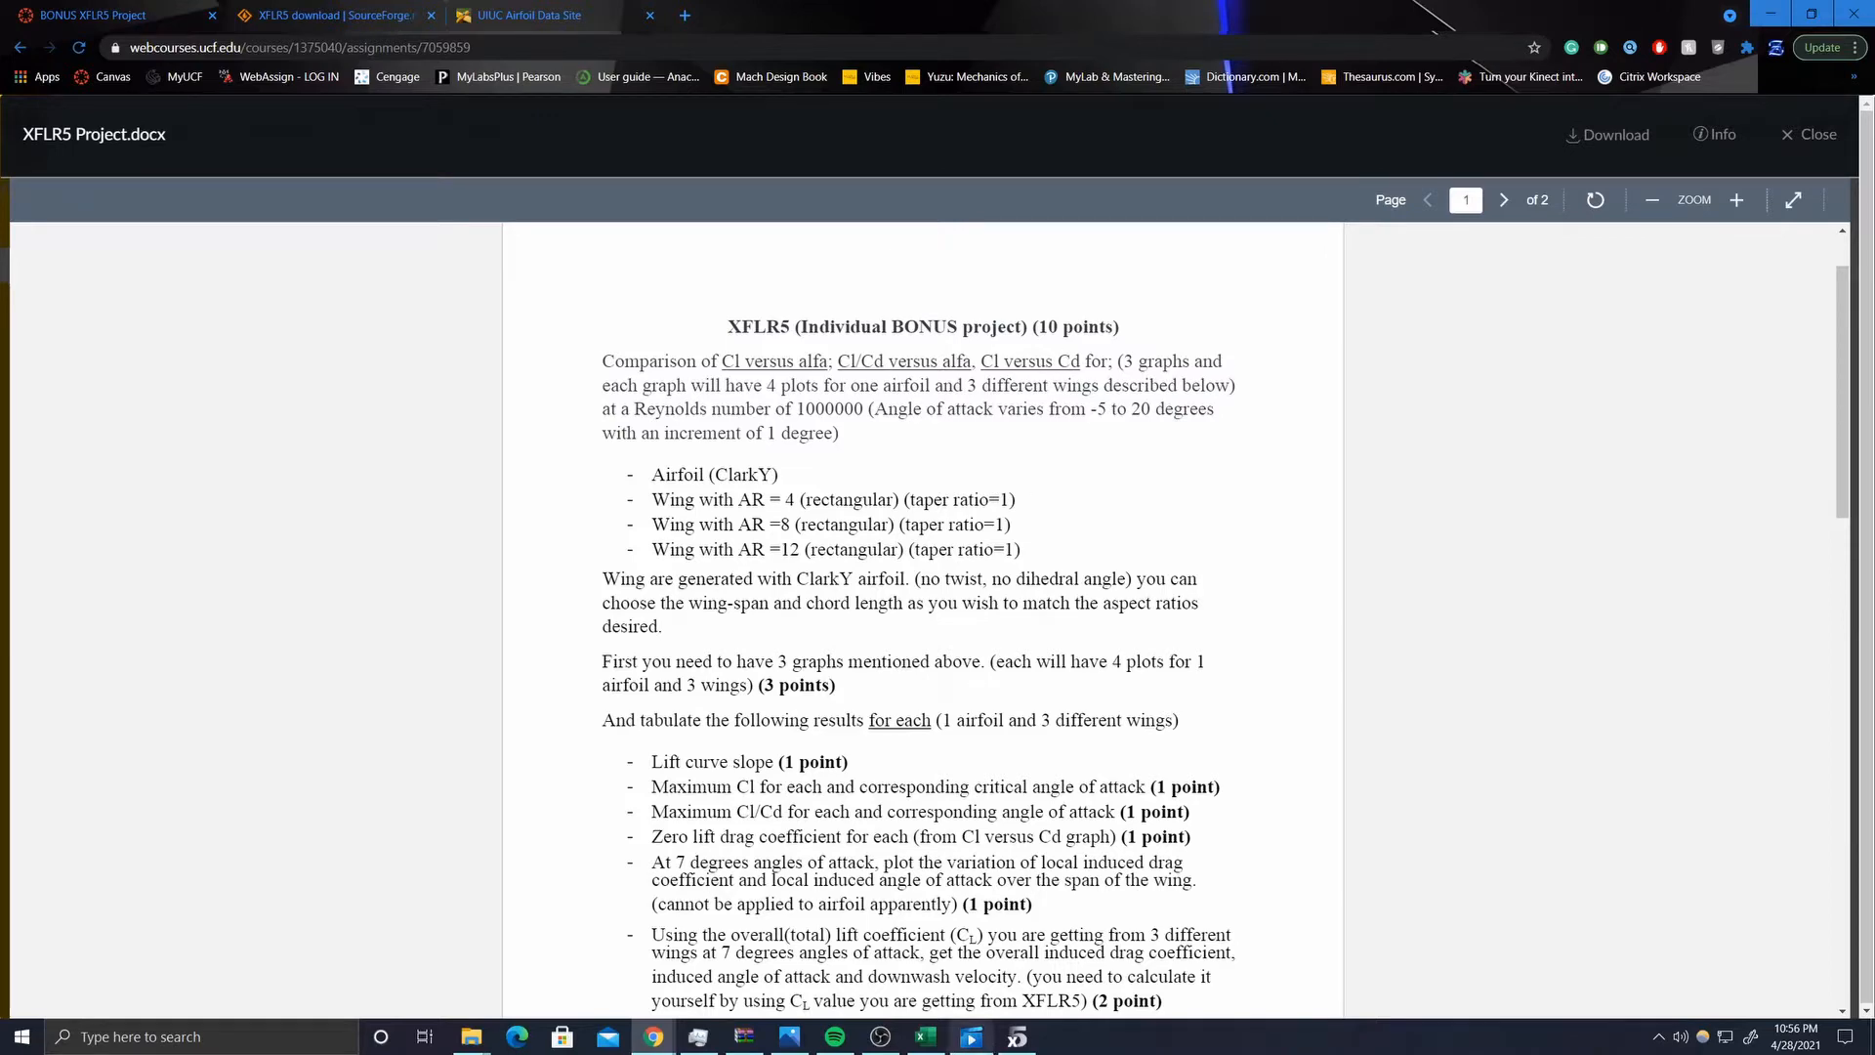
pyautogui.click(1018, 1037)
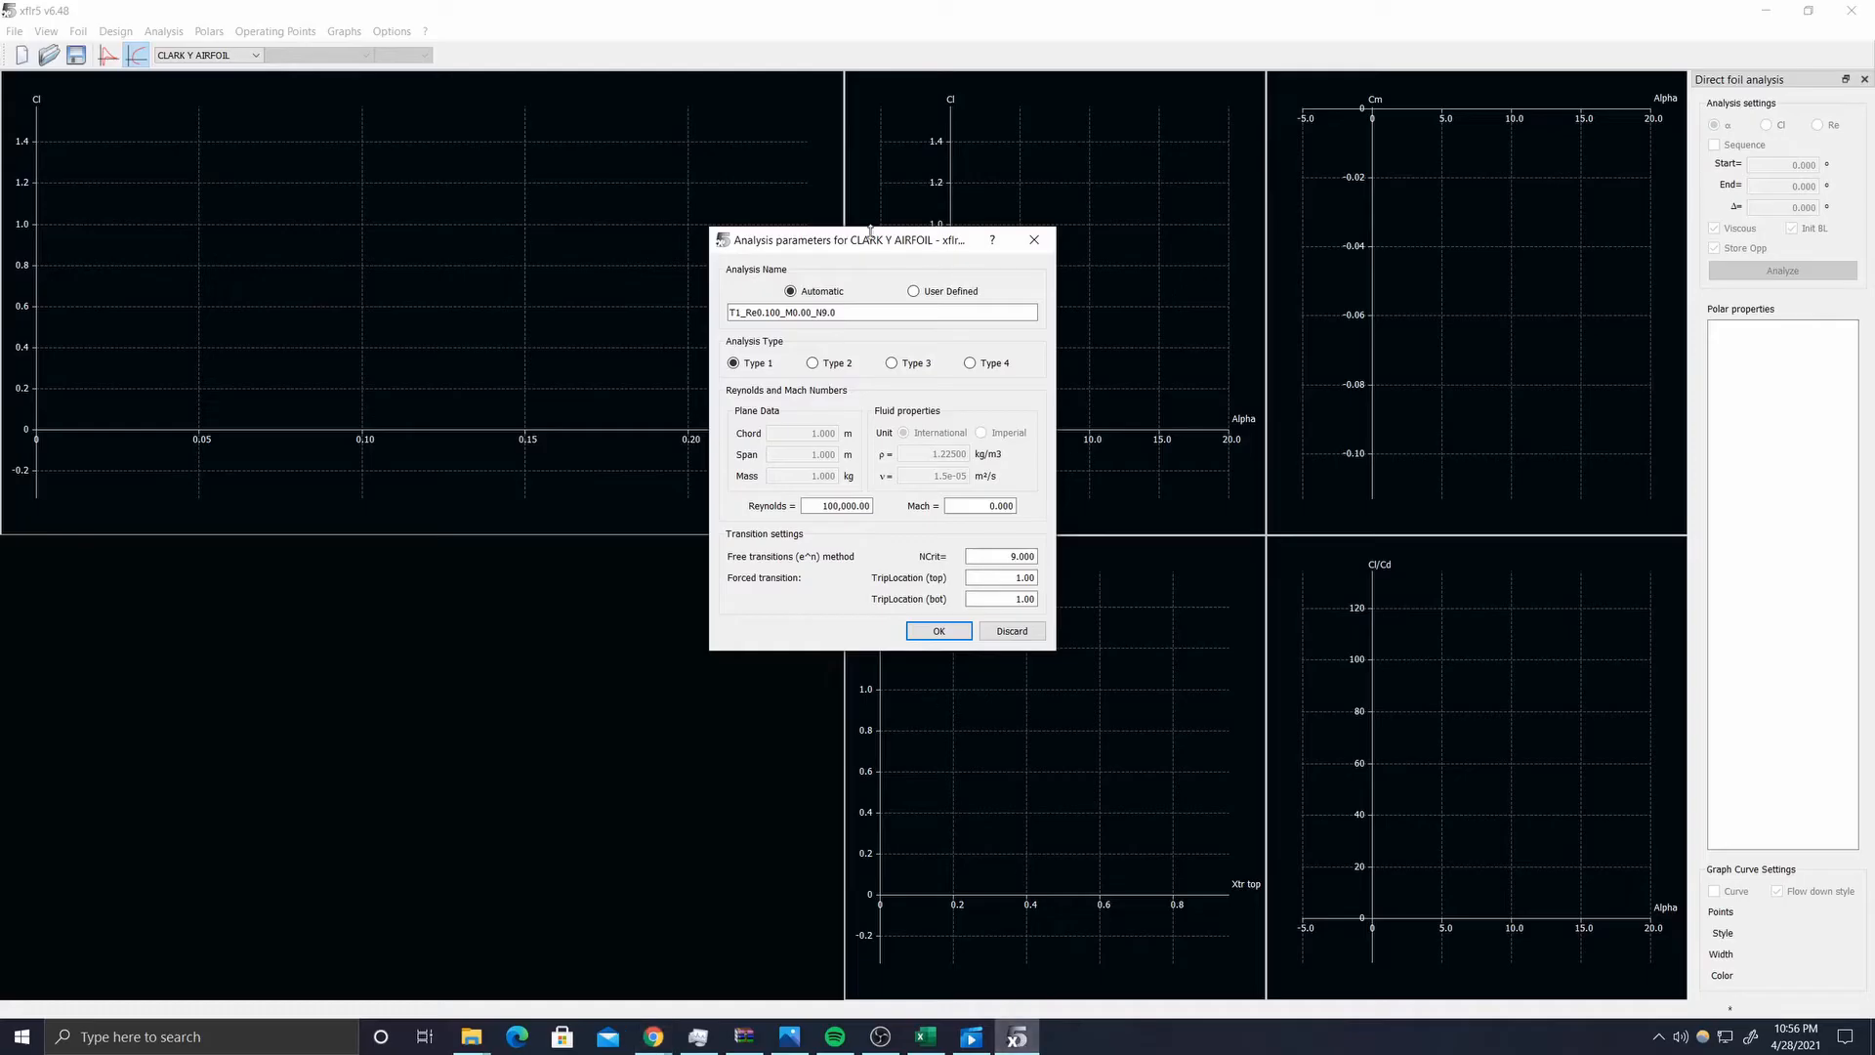
pyautogui.moveTo(874, 240); pyautogui.dragTo(781, 313)
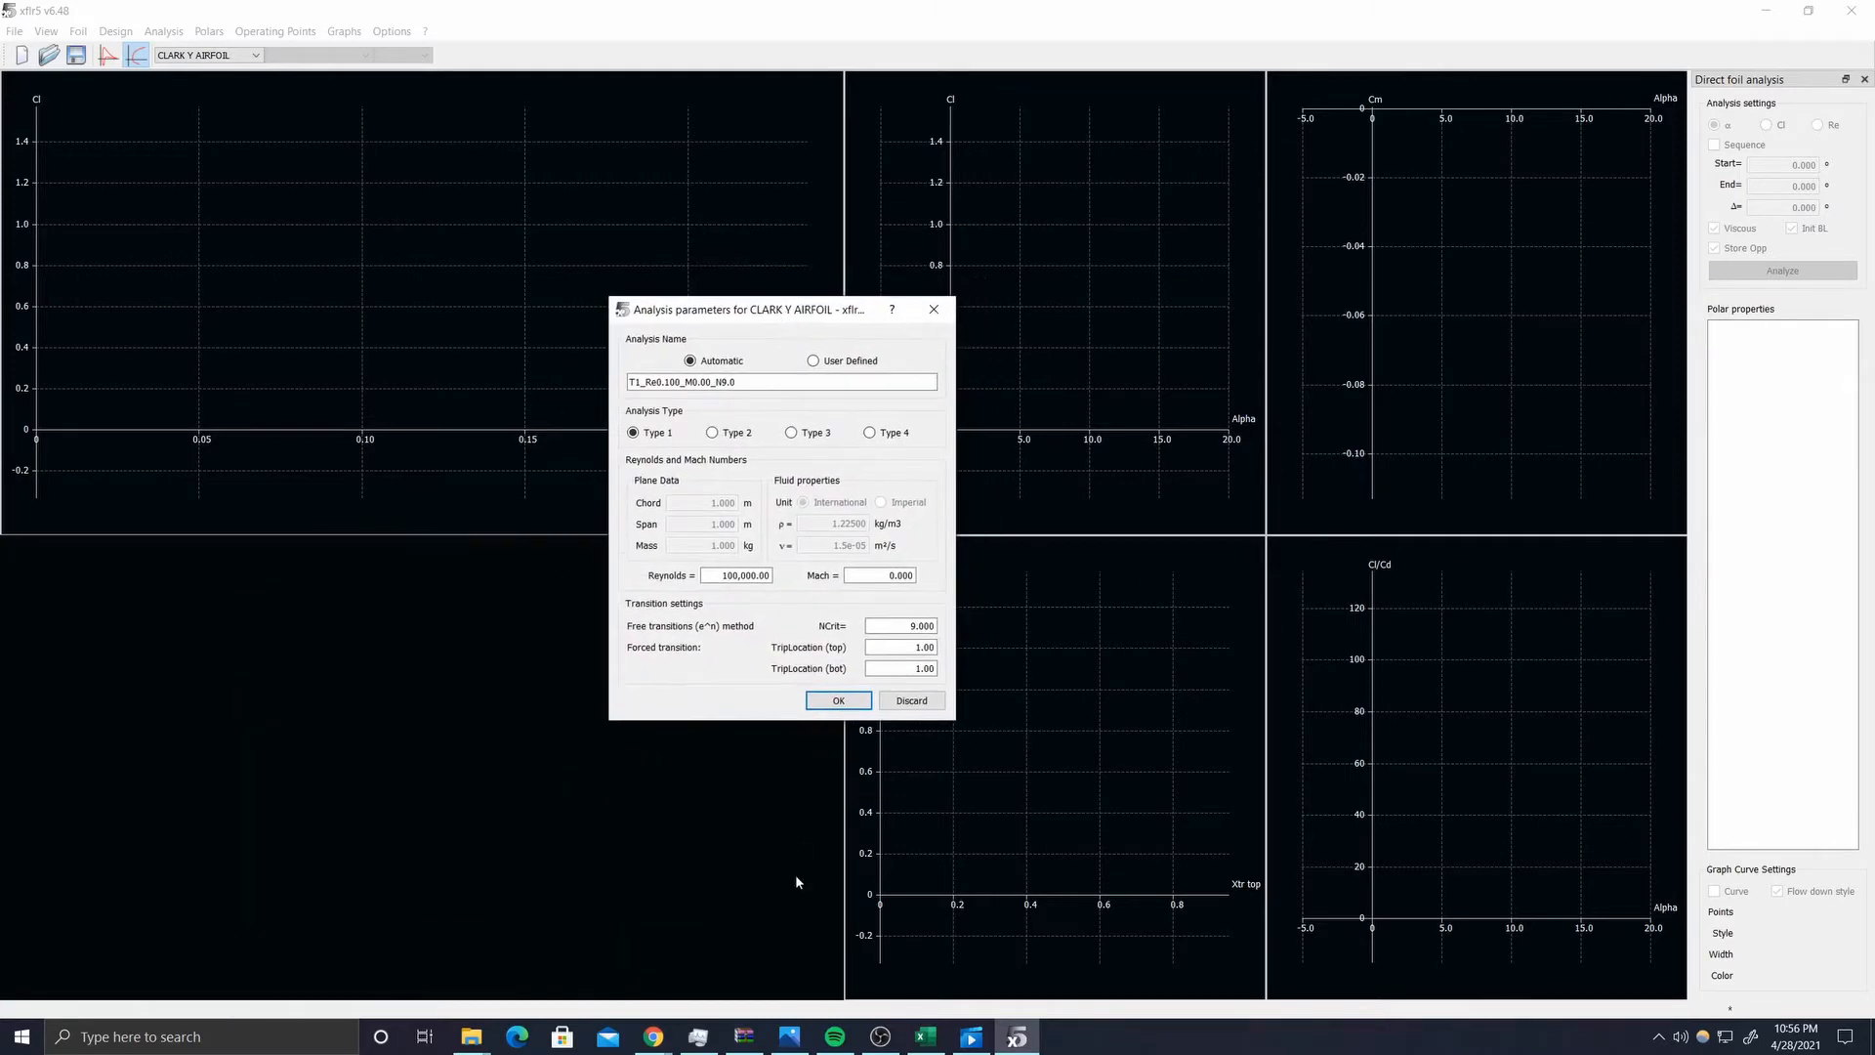
pyautogui.click(656, 1043)
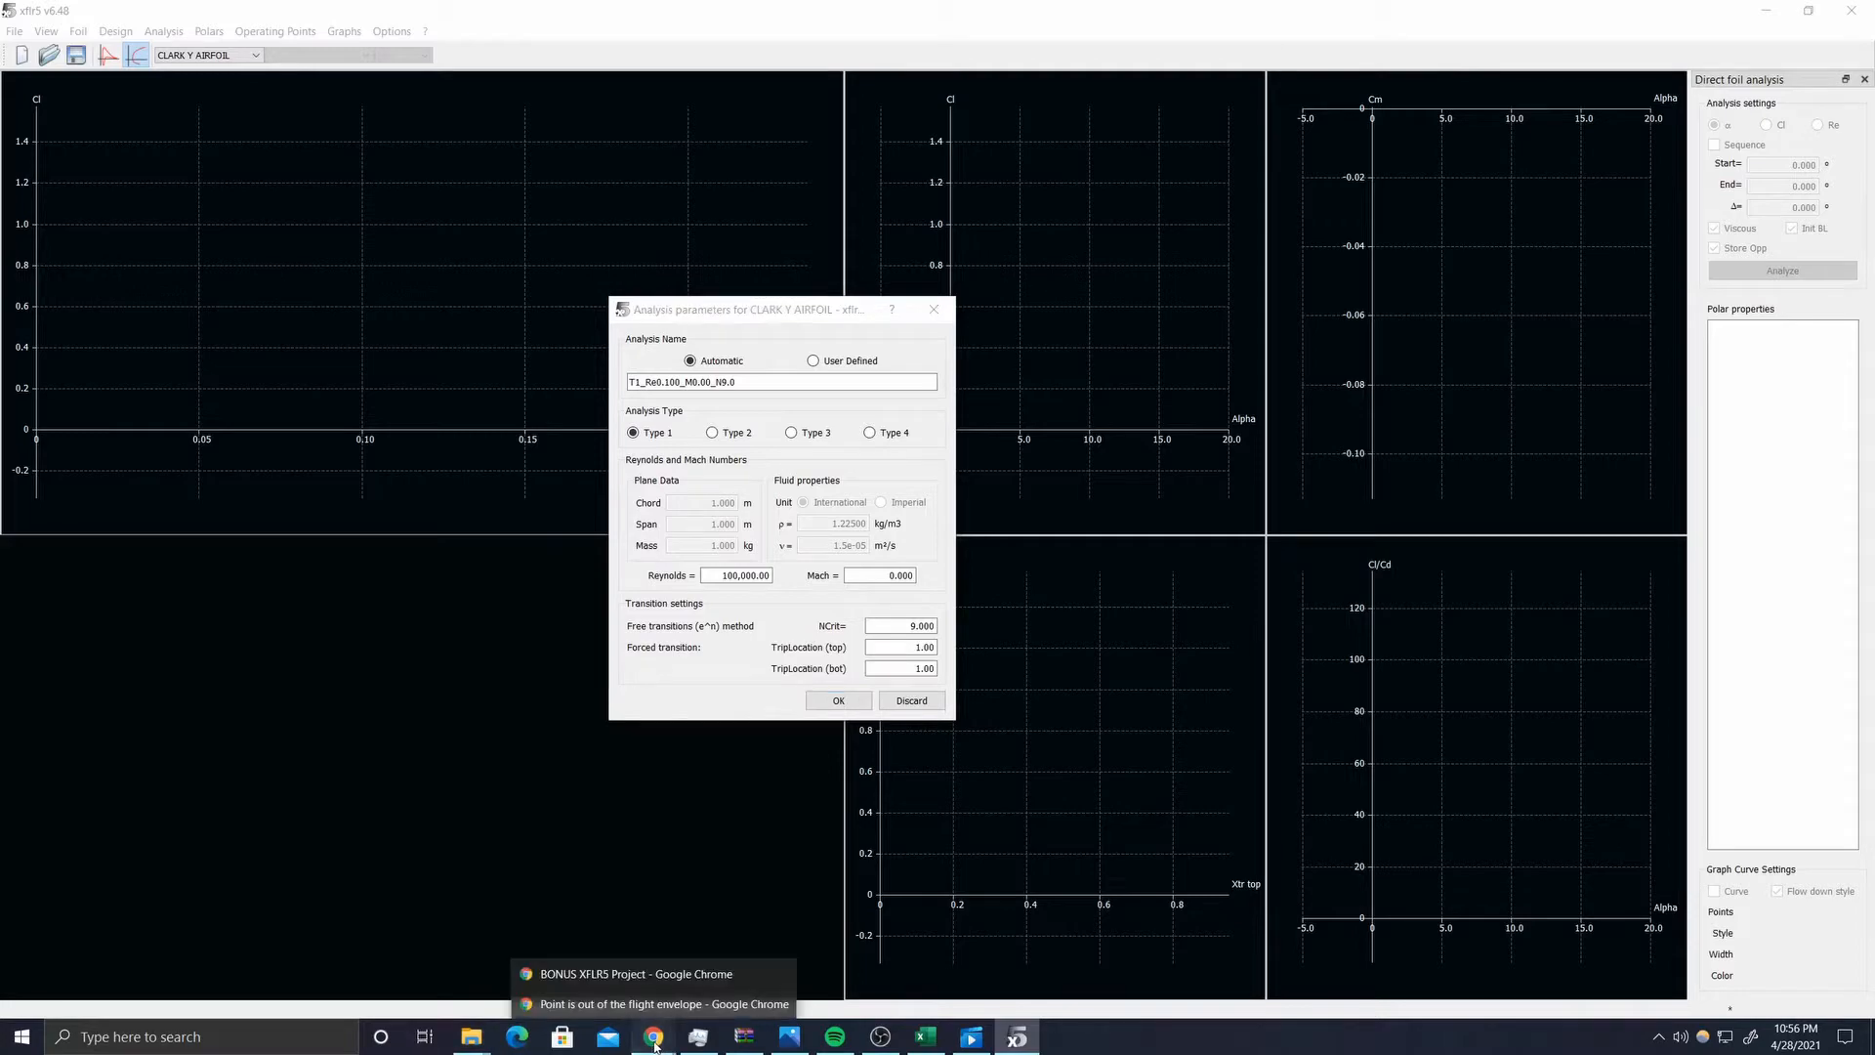
pyautogui.click(613, 975)
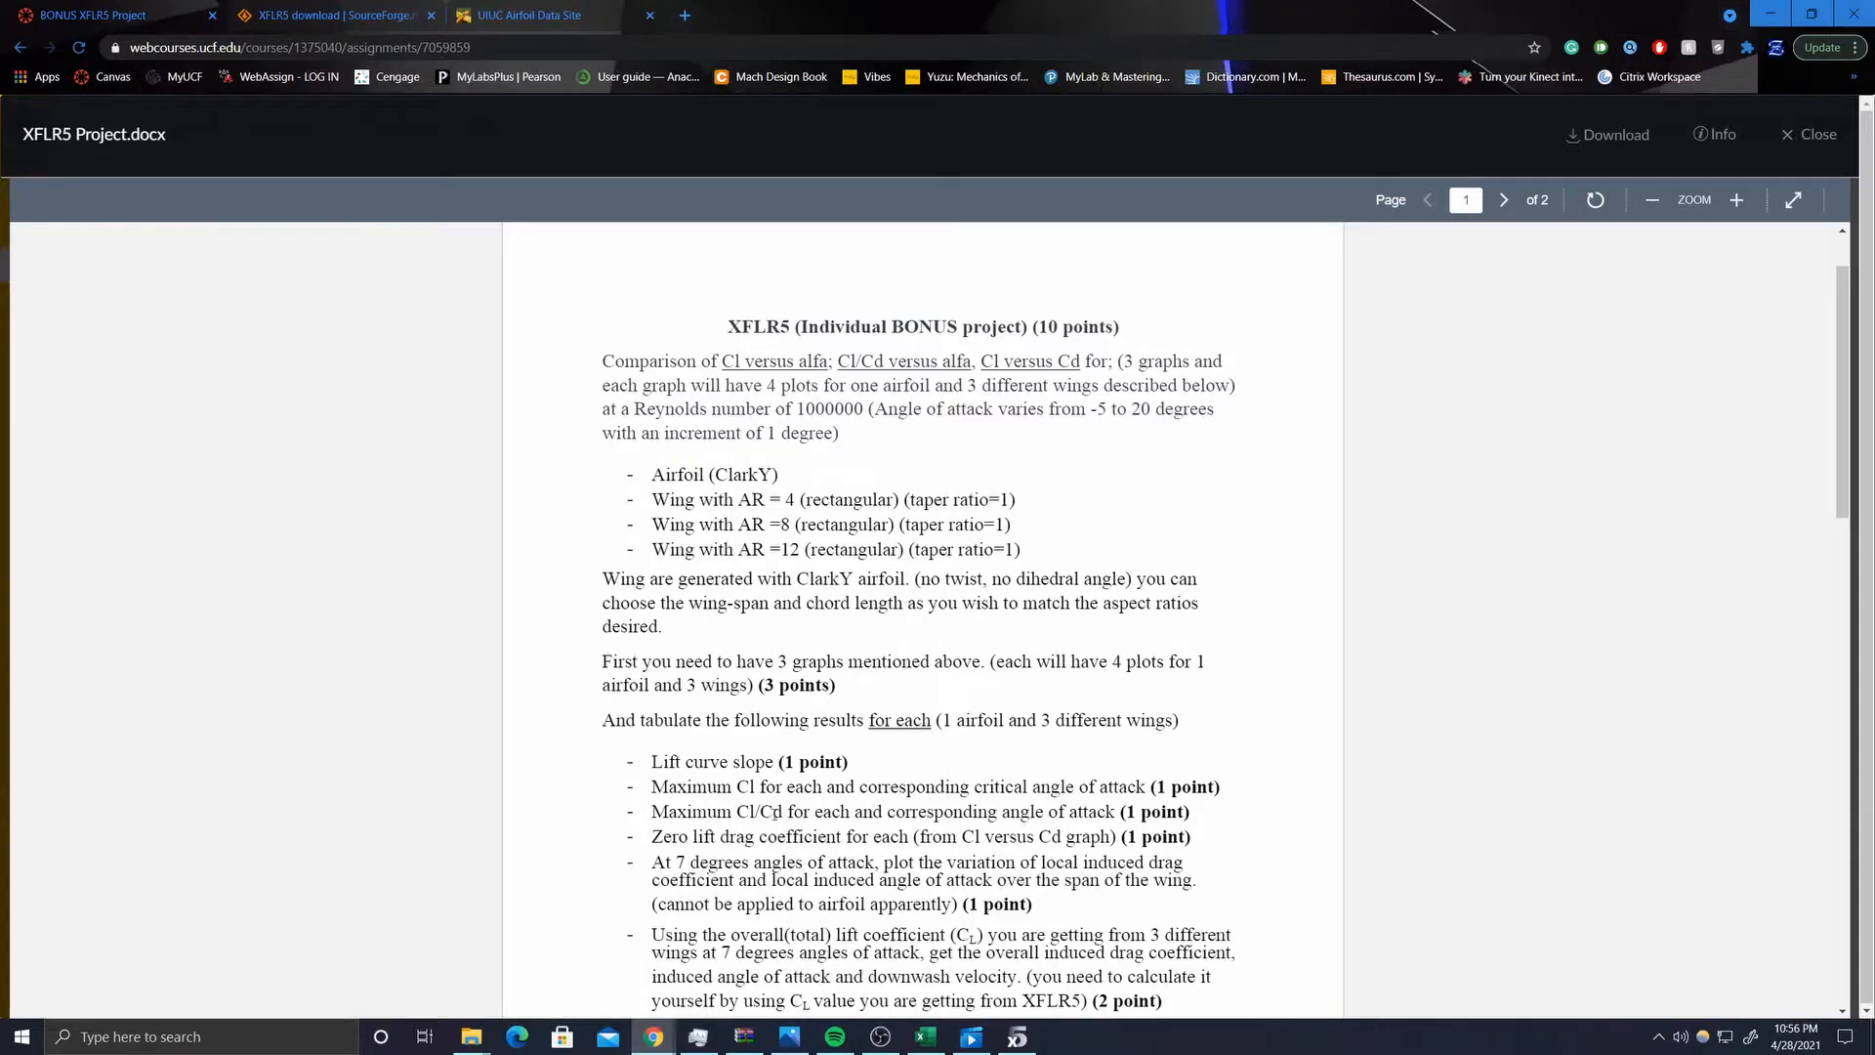
pyautogui.moveTo(797, 408); pyautogui.dragTo(864, 409)
pyautogui.click(1768, 14)
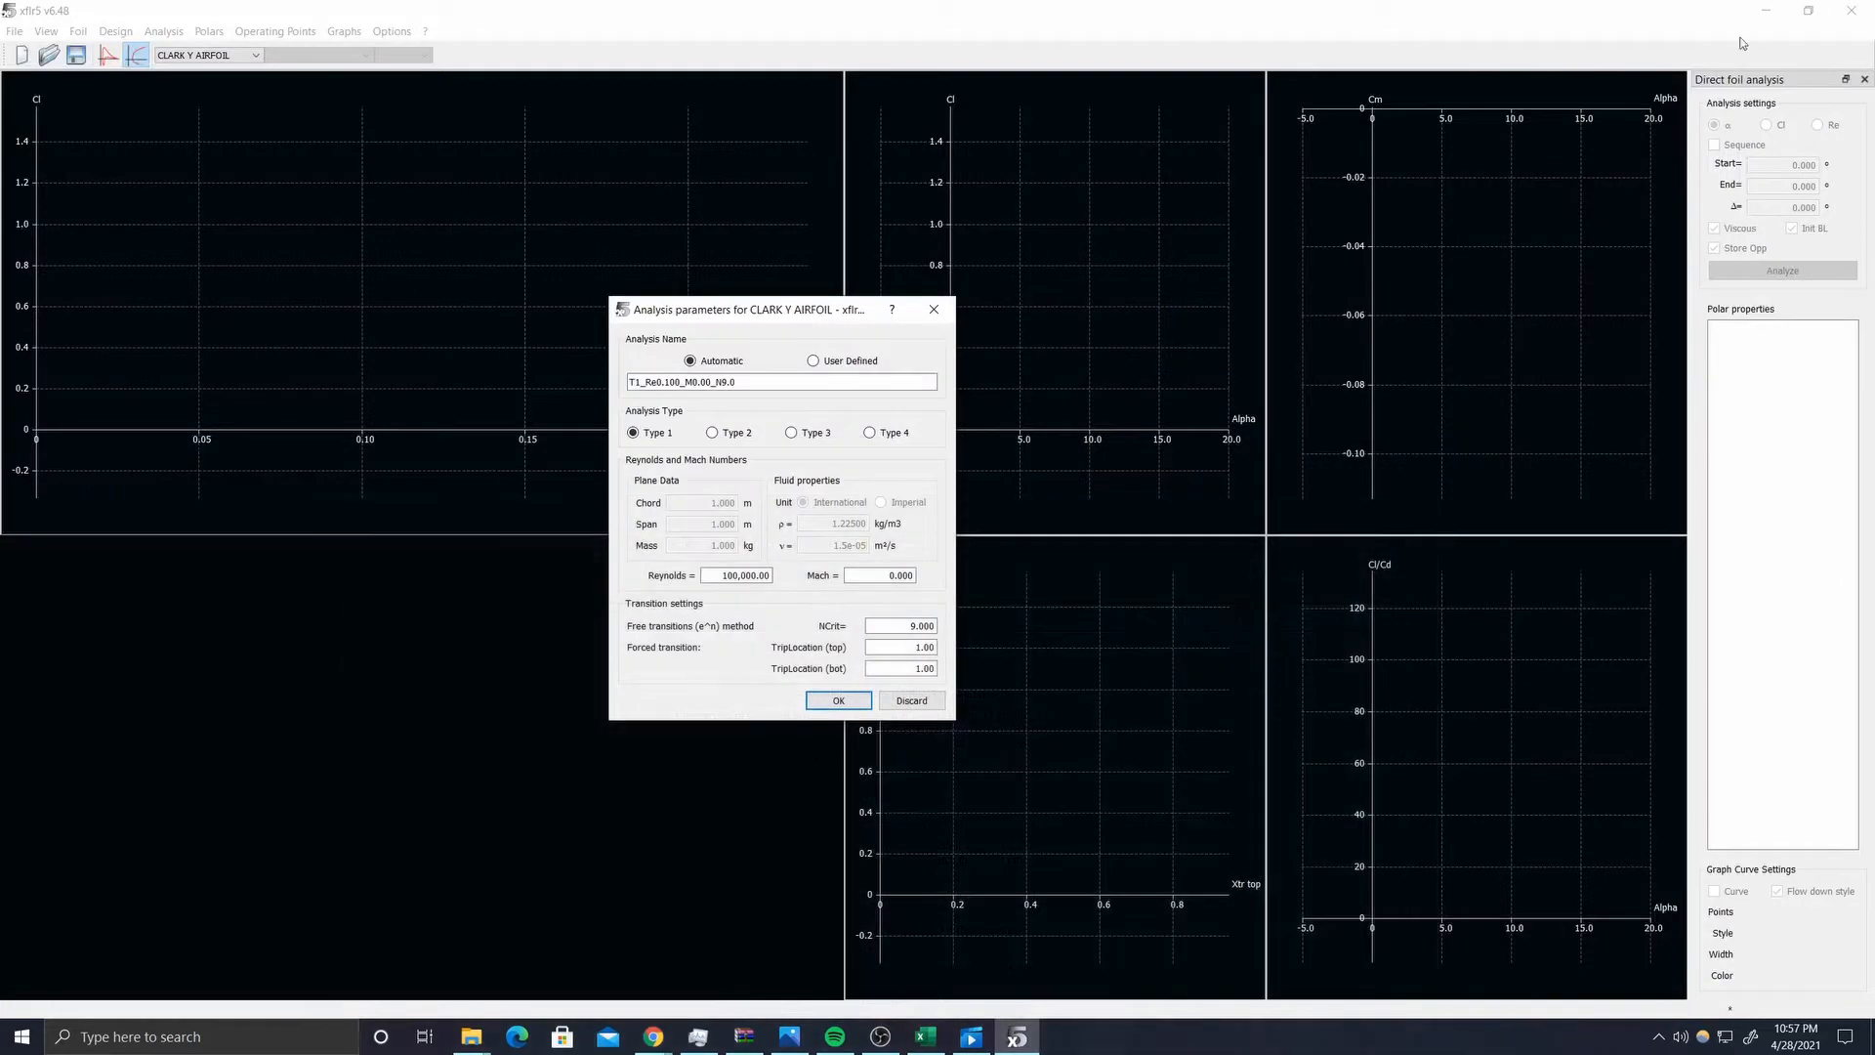
# - Set the Reynolds number to 1,000,000, accept the Type 1 analysis and run it from -5° to 20° in 1° increments
pyautogui.doubleClick(728, 576)
pyautogui.write('1,')
pyautogui.write('000,000')
pyautogui.press('Tab')
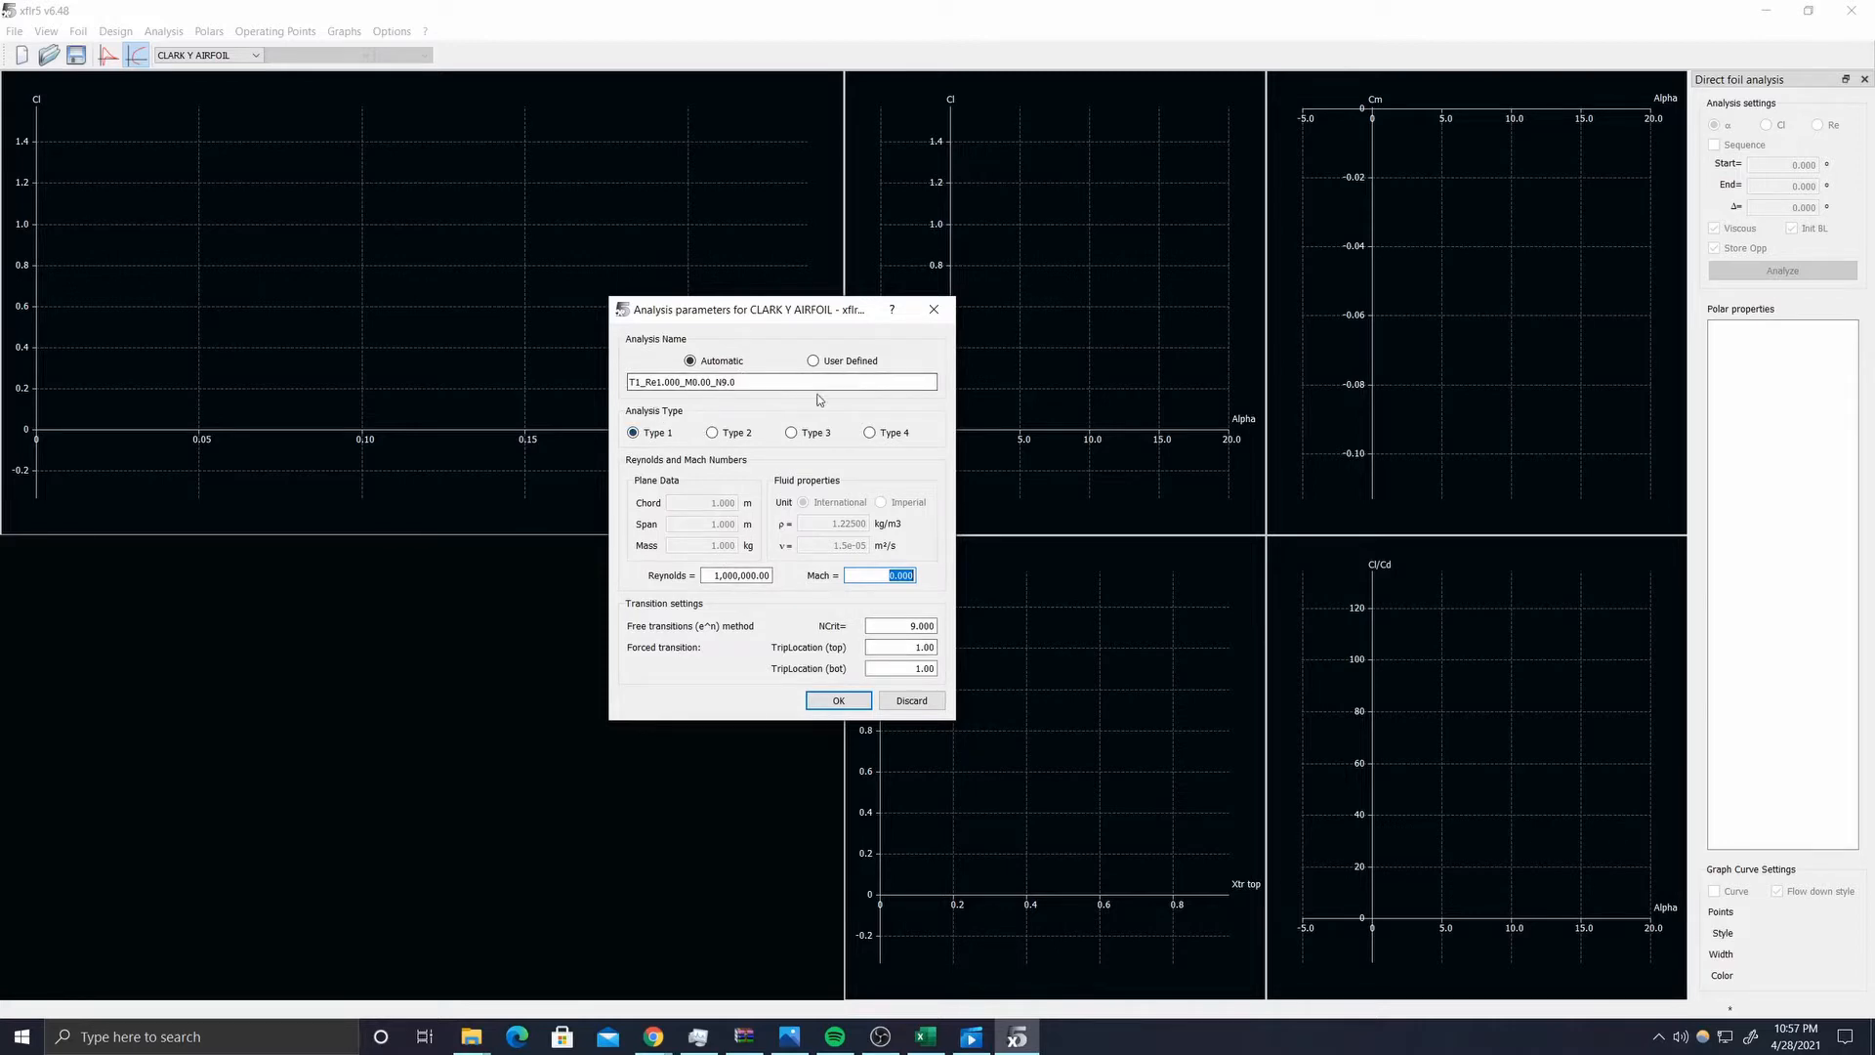
pyautogui.click(837, 702)
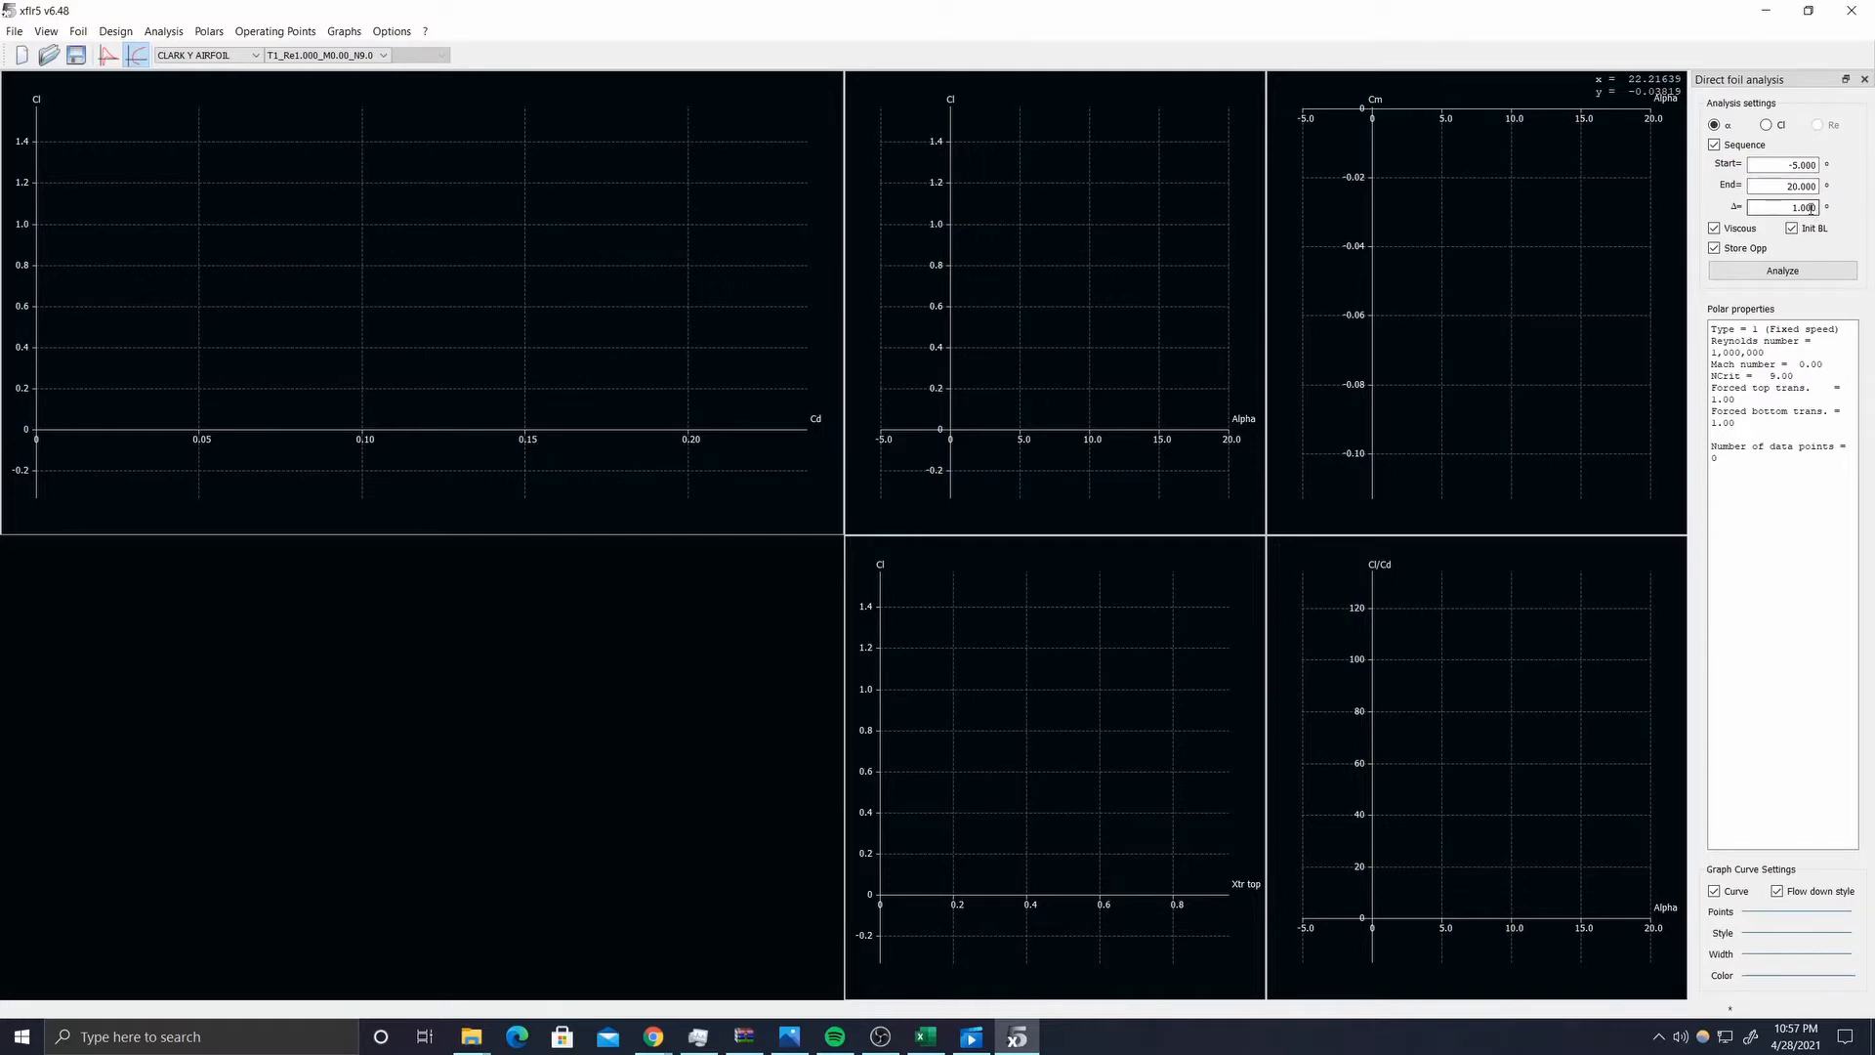
pyautogui.click(1788, 273)
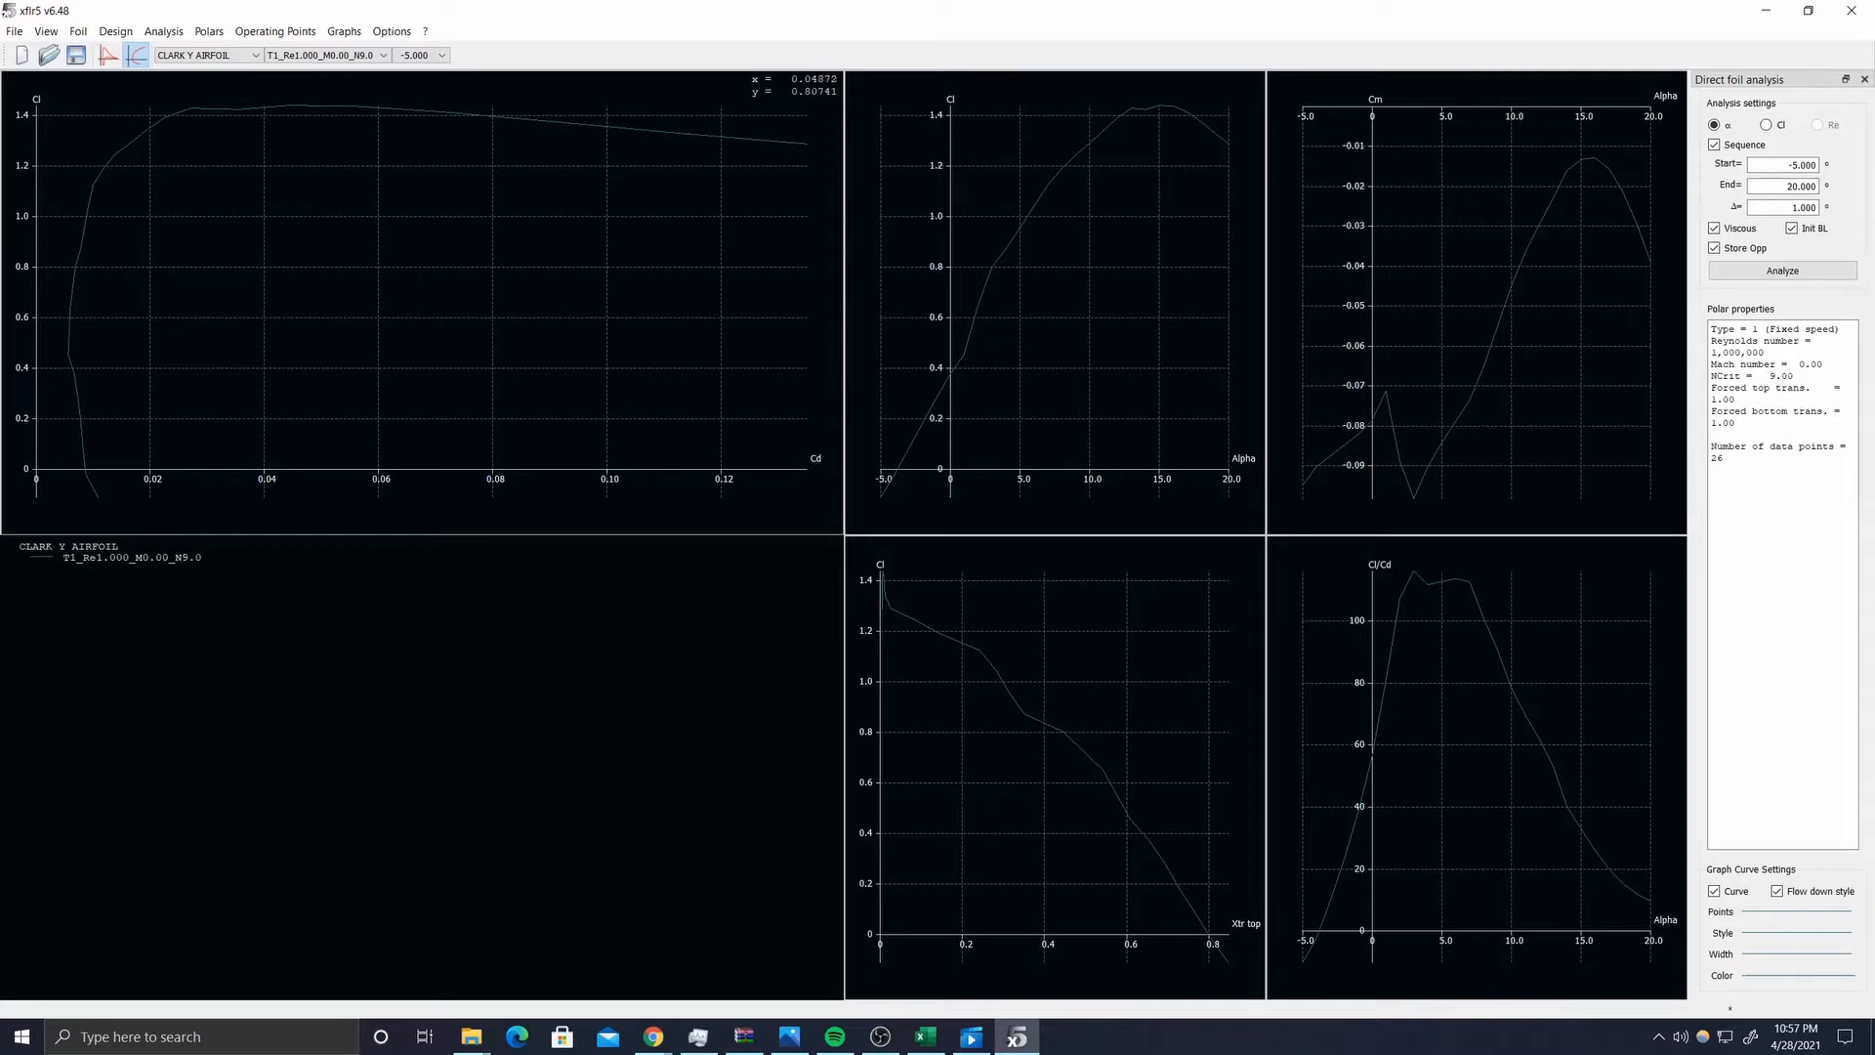
# - View the Cl versus Cd and Cl versus Alpha graphs enlarged one at a time, and return to the all-graphs view
pyautogui.press('1')
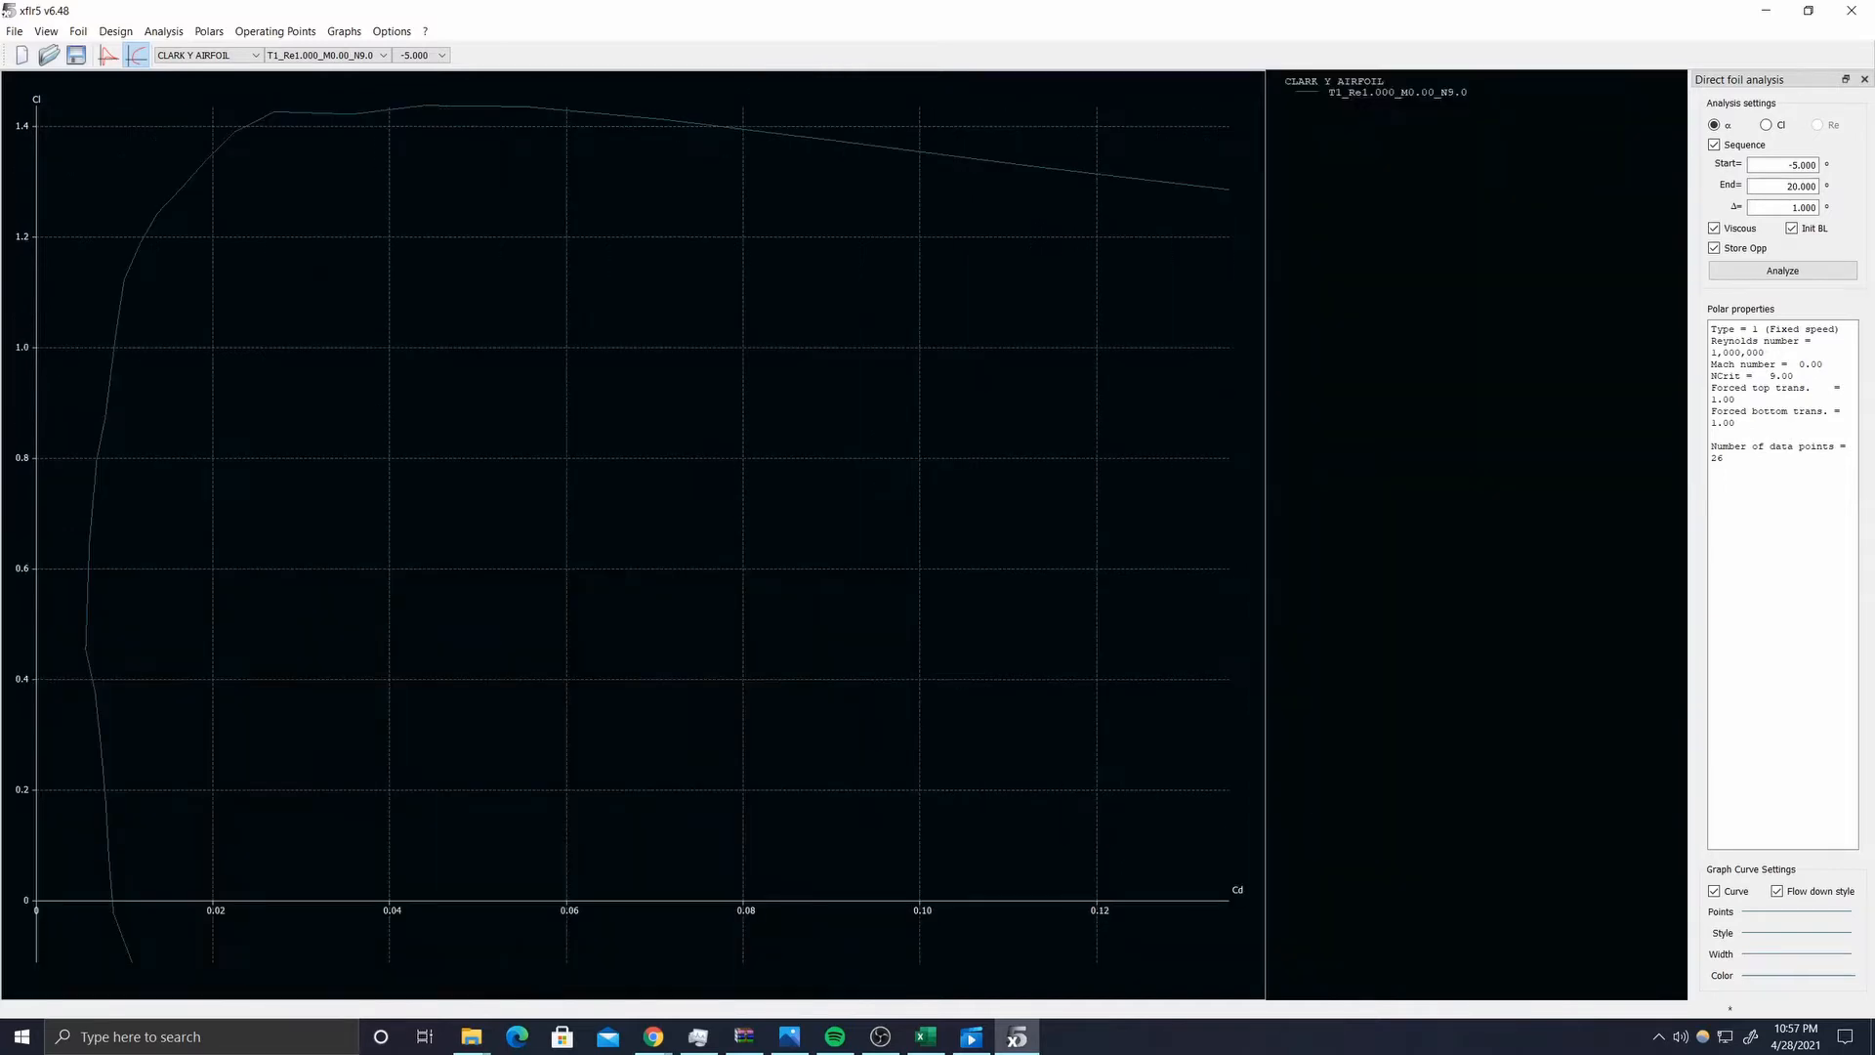
pyautogui.press('a')
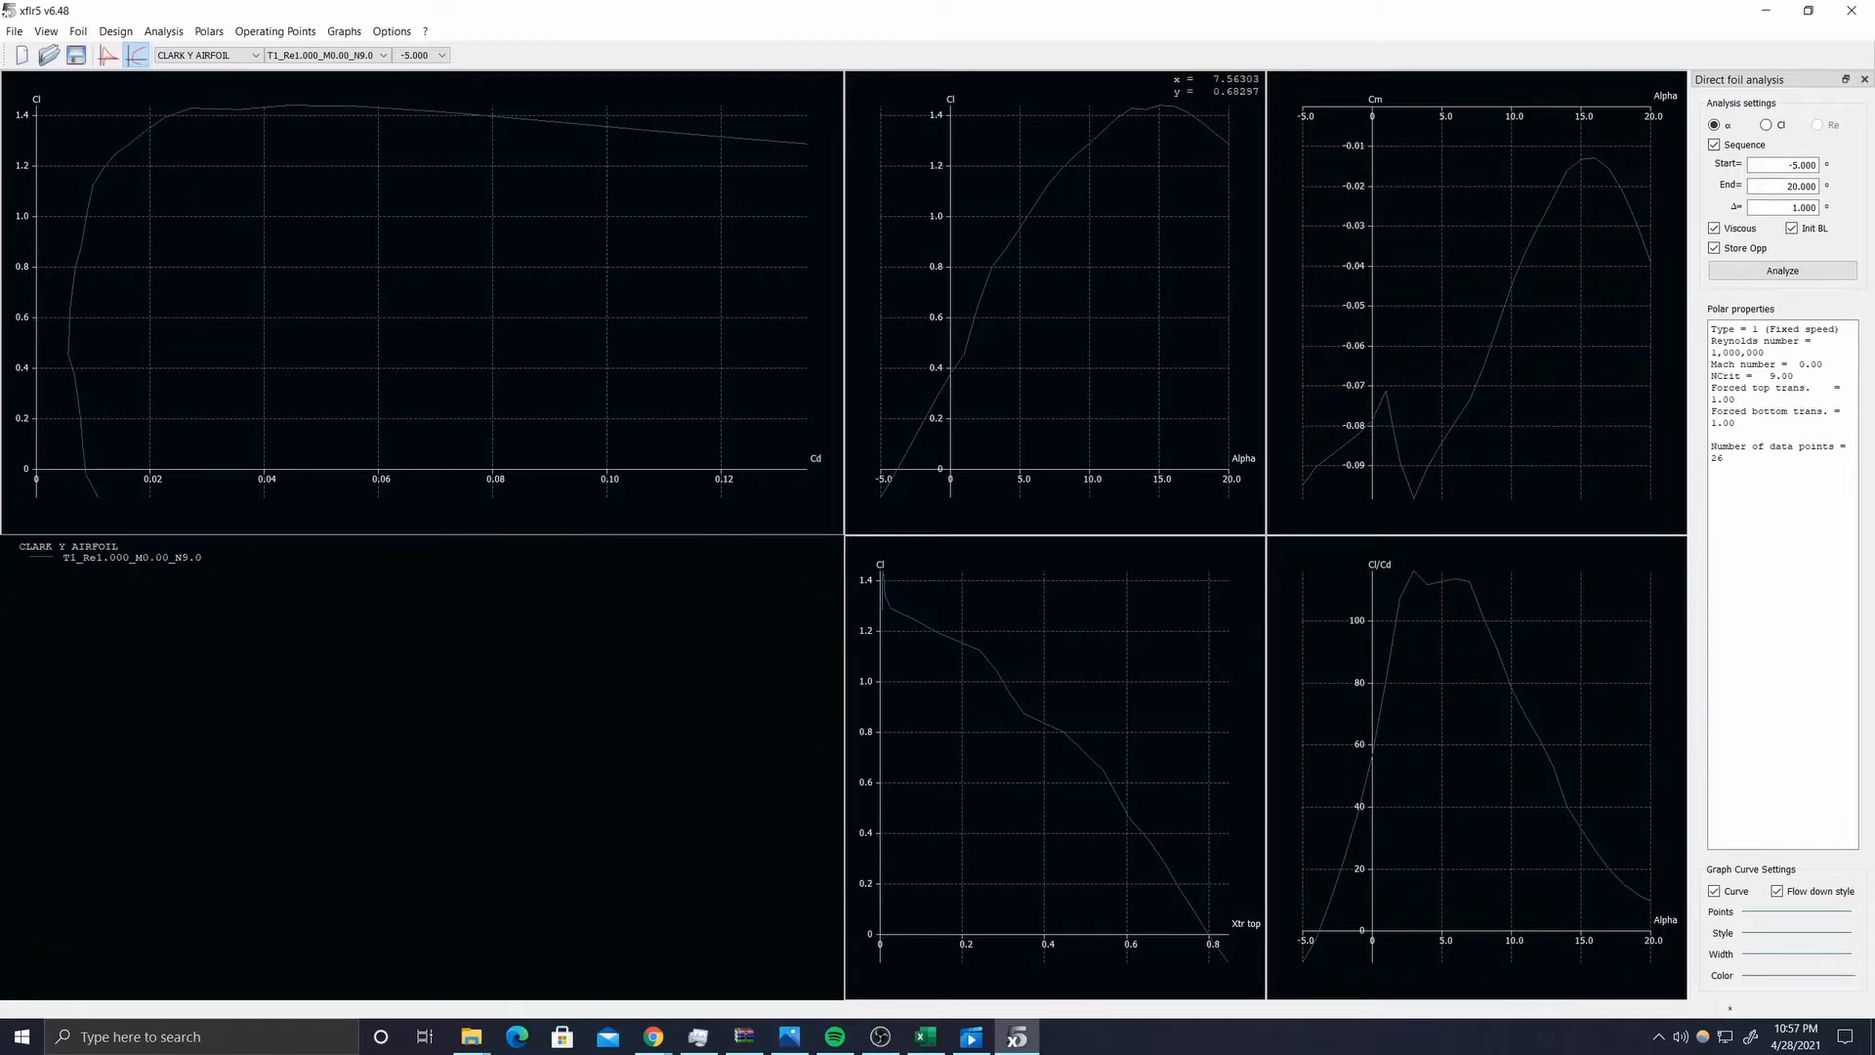
pyautogui.press('2')
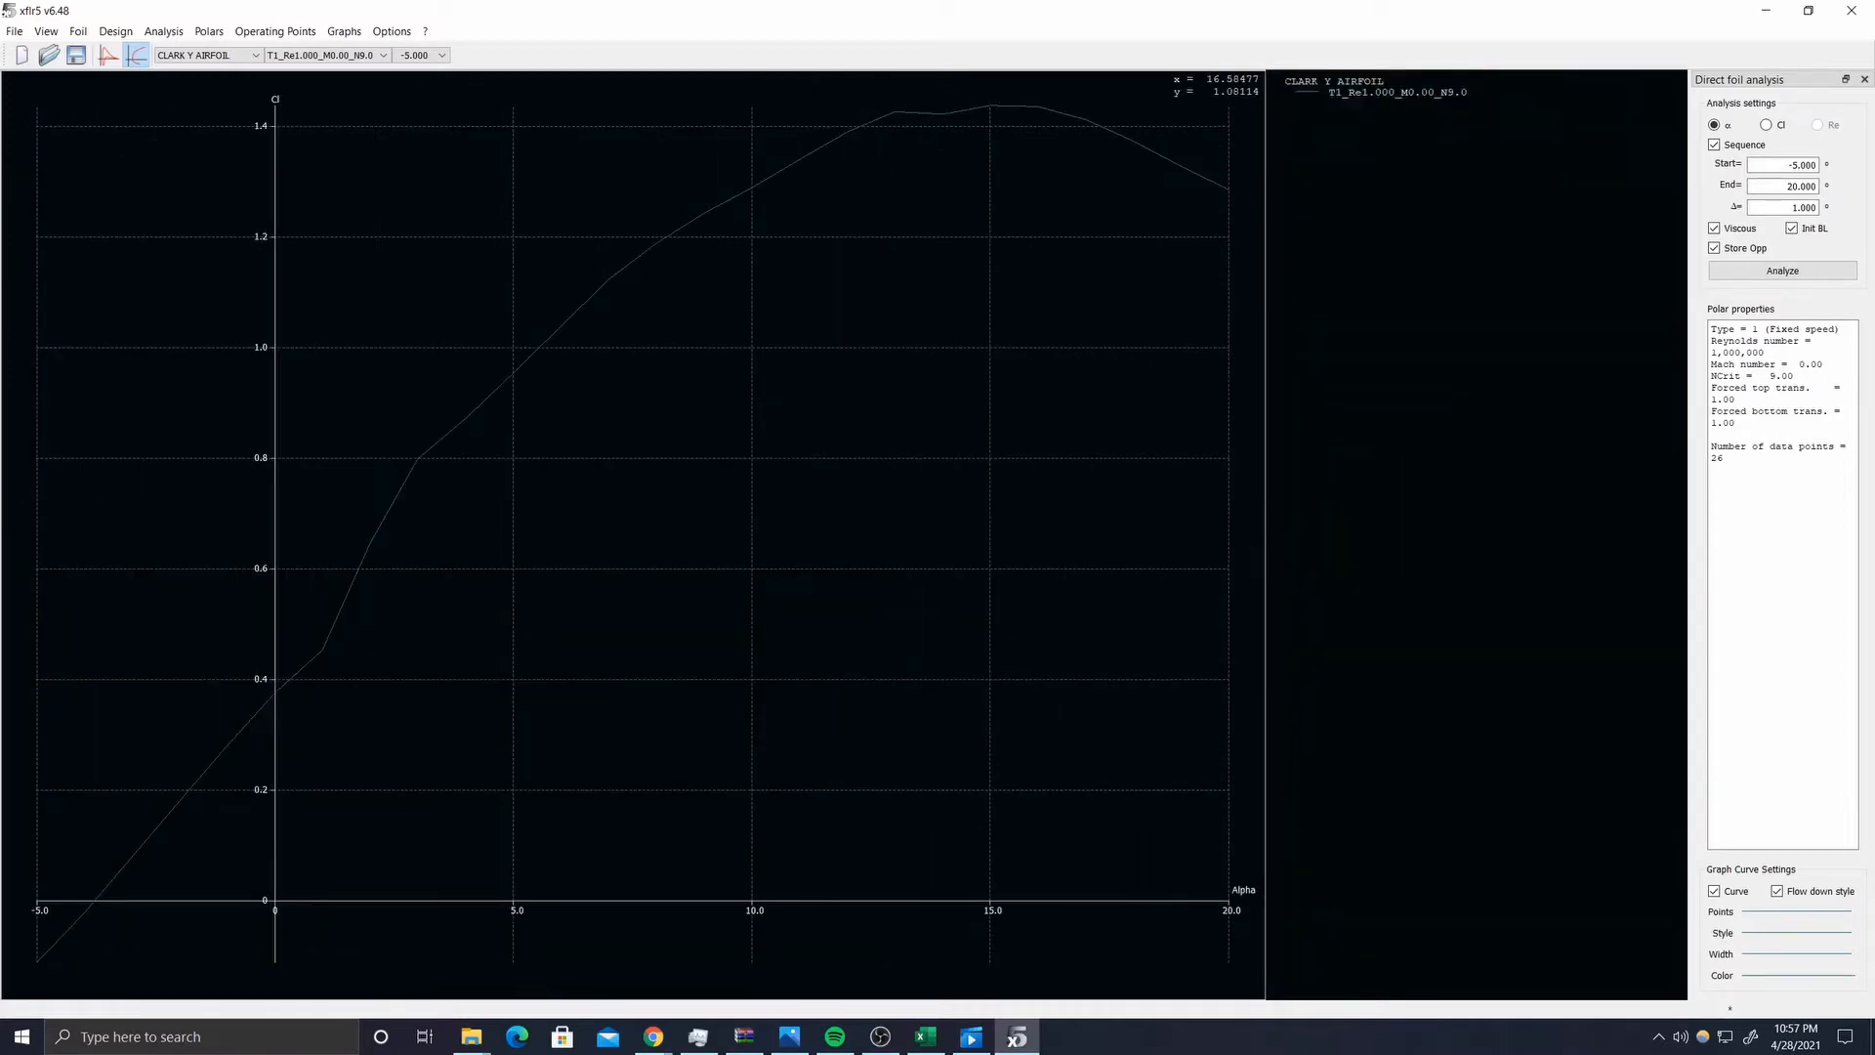
pyautogui.press('a')
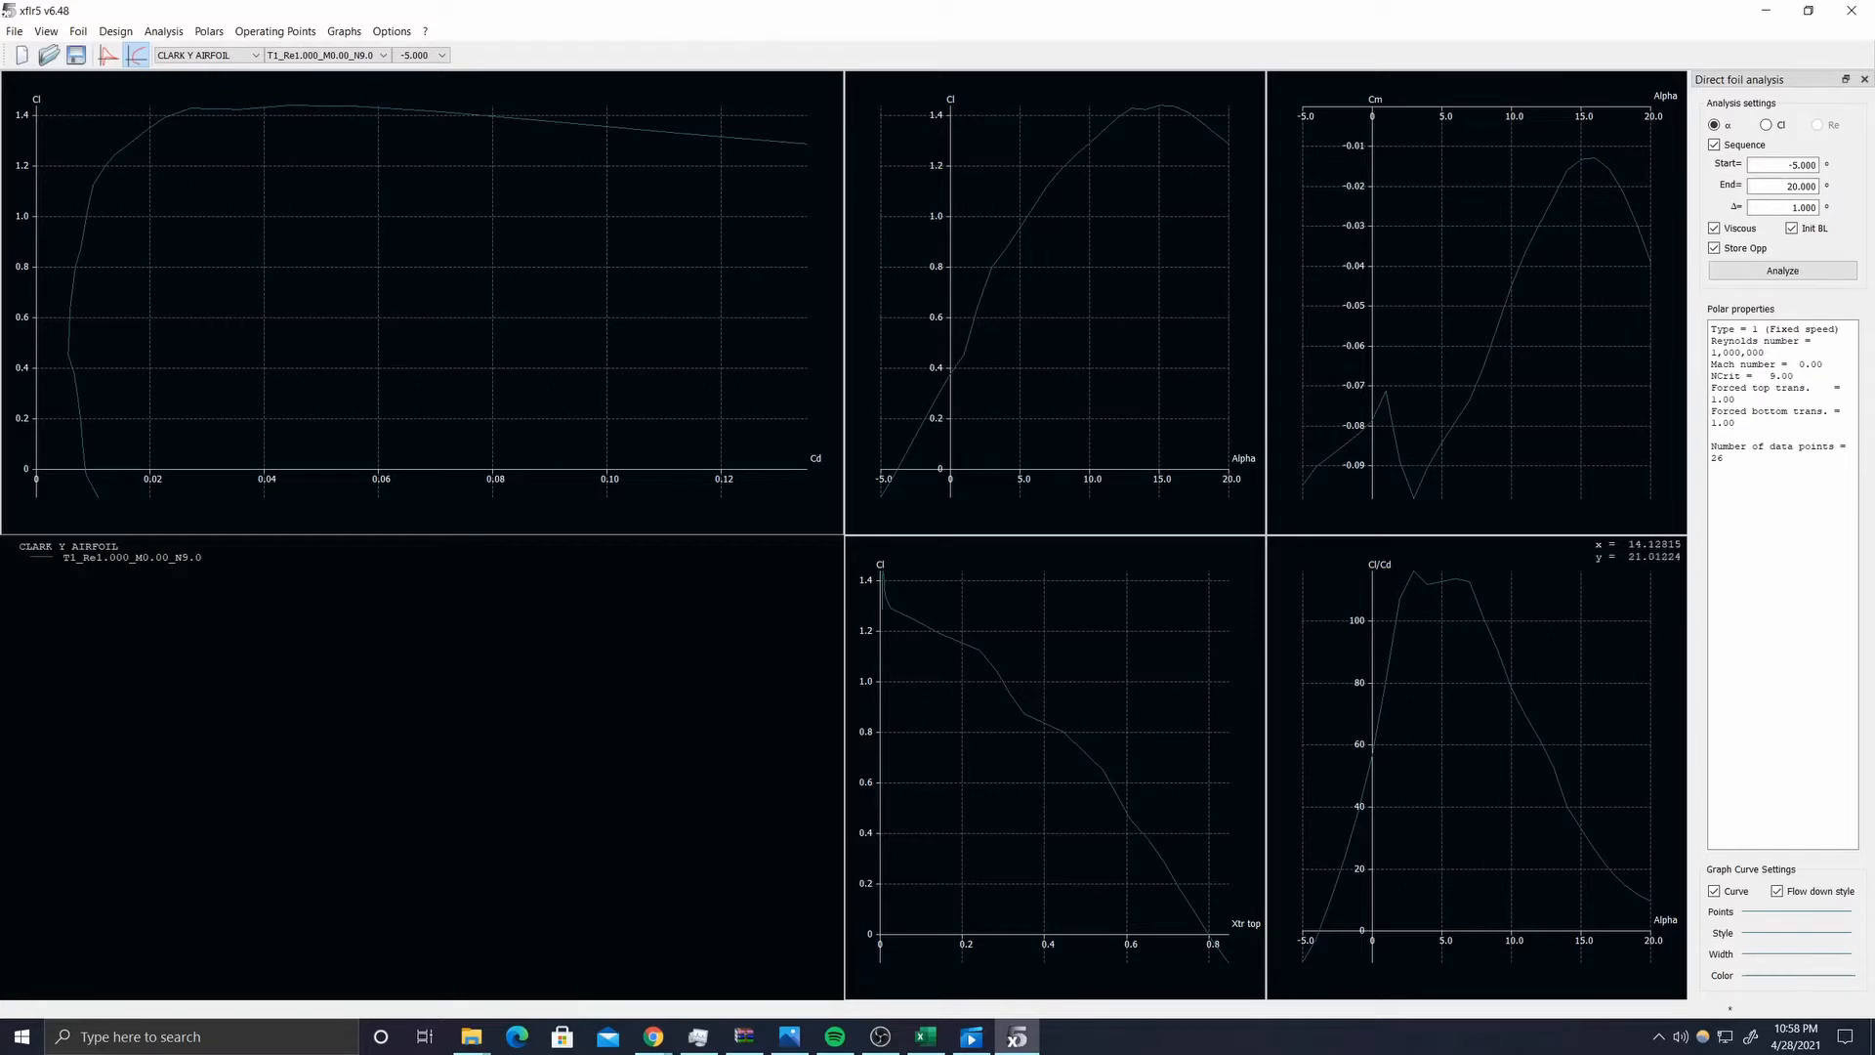
# - View the Cl/Cd versus Alpha and Cl versus Cd graphs enlarged one at a time, and return to the all-graphs view
pyautogui.doubleClick(1568, 865)
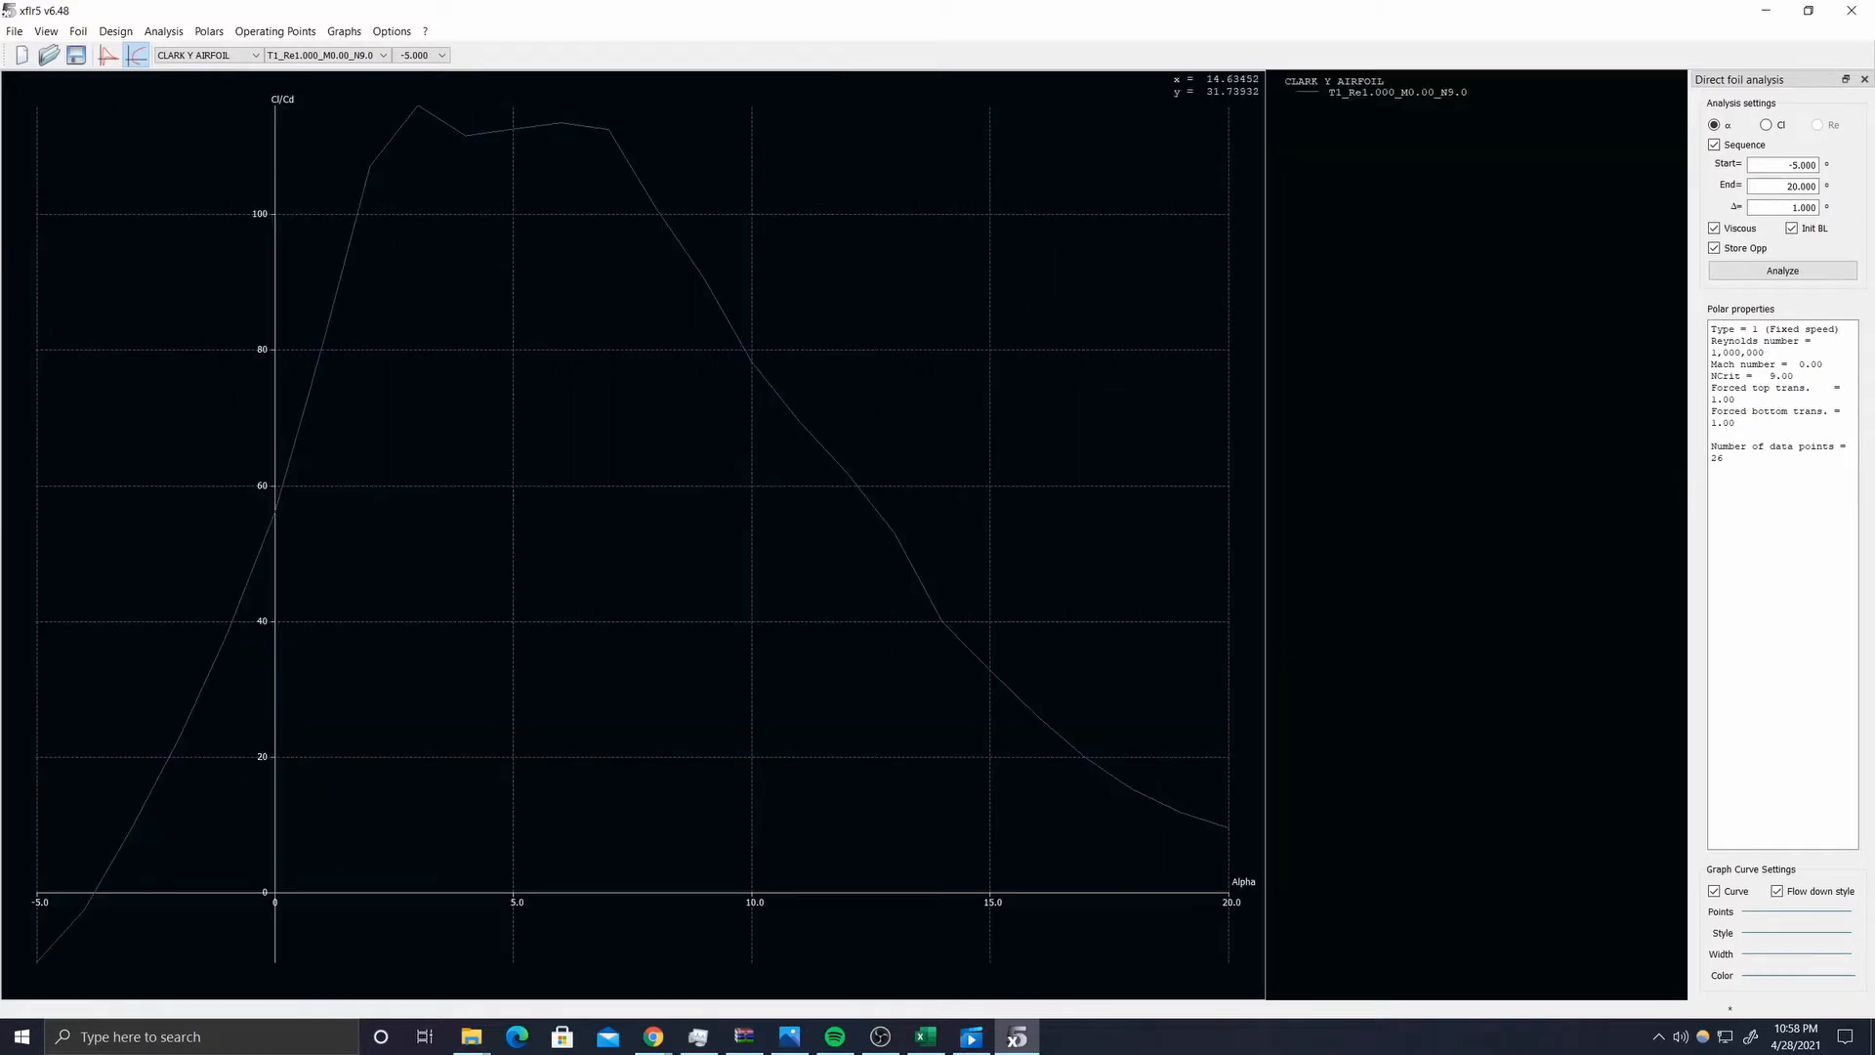
pyautogui.press('1')
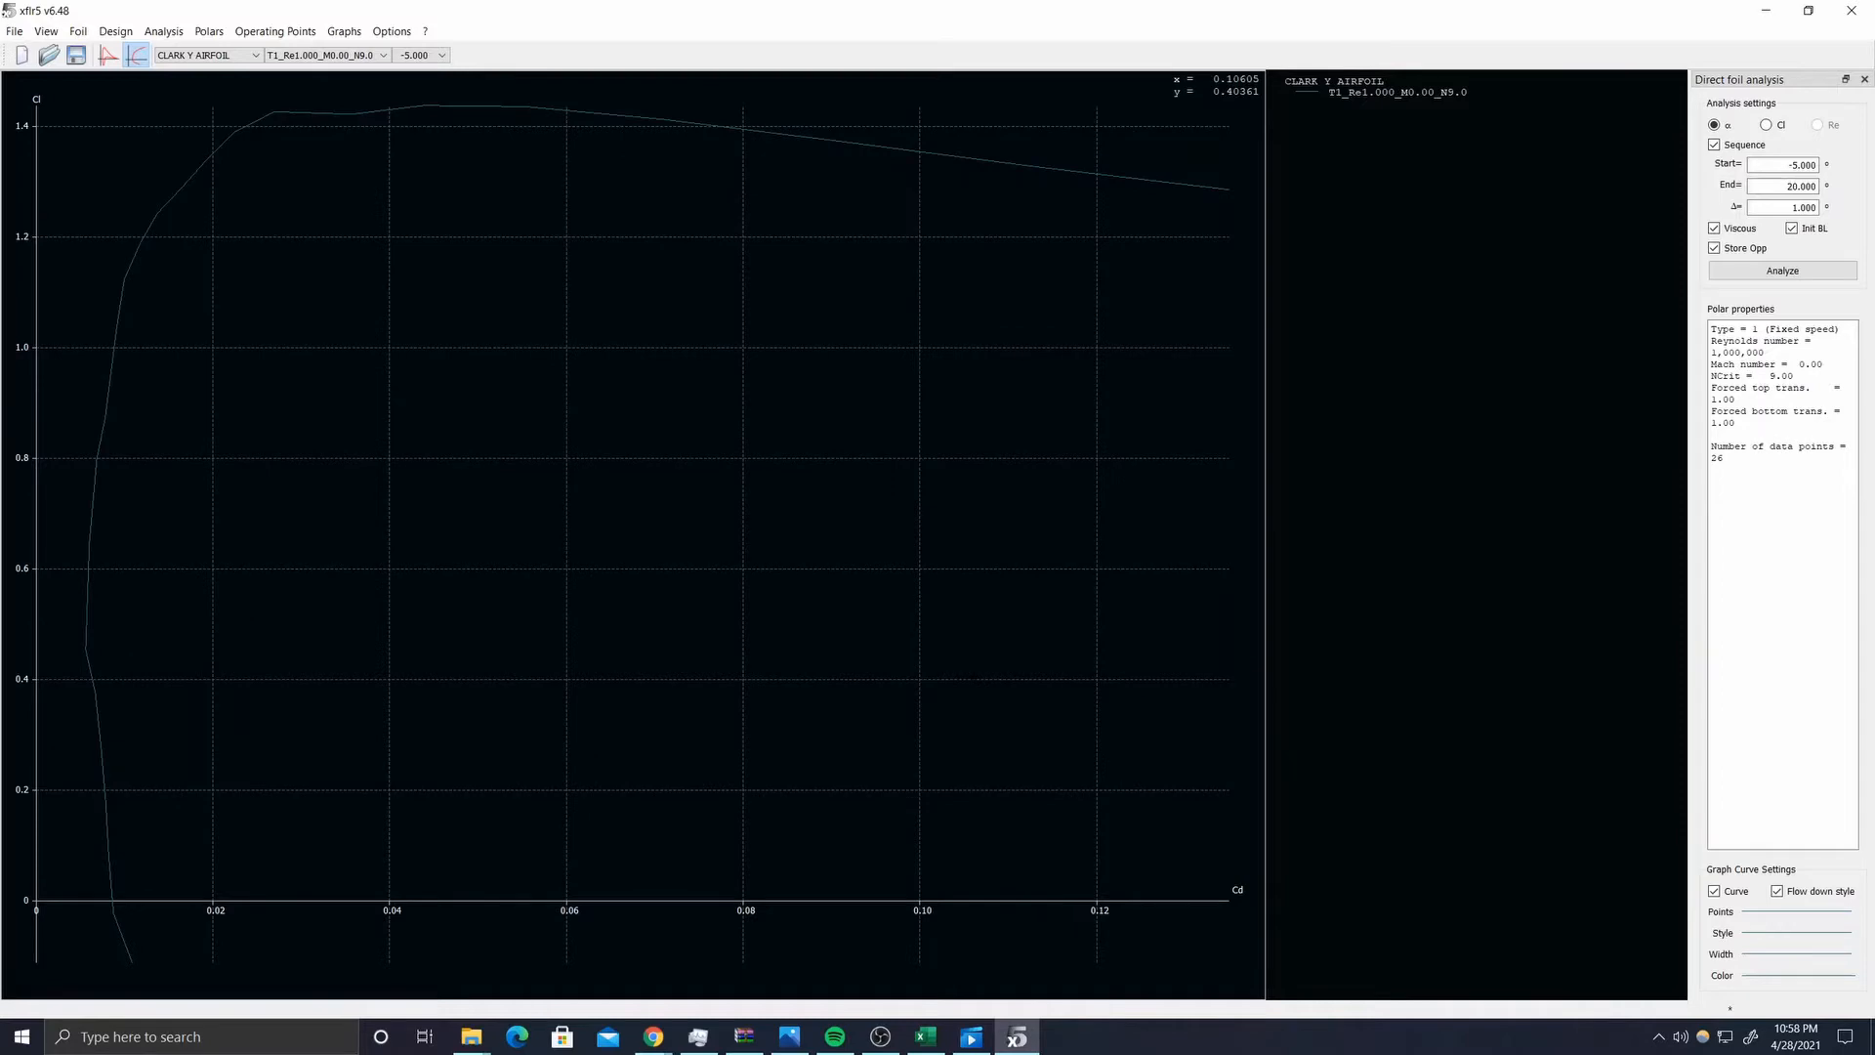
pyautogui.press('a')
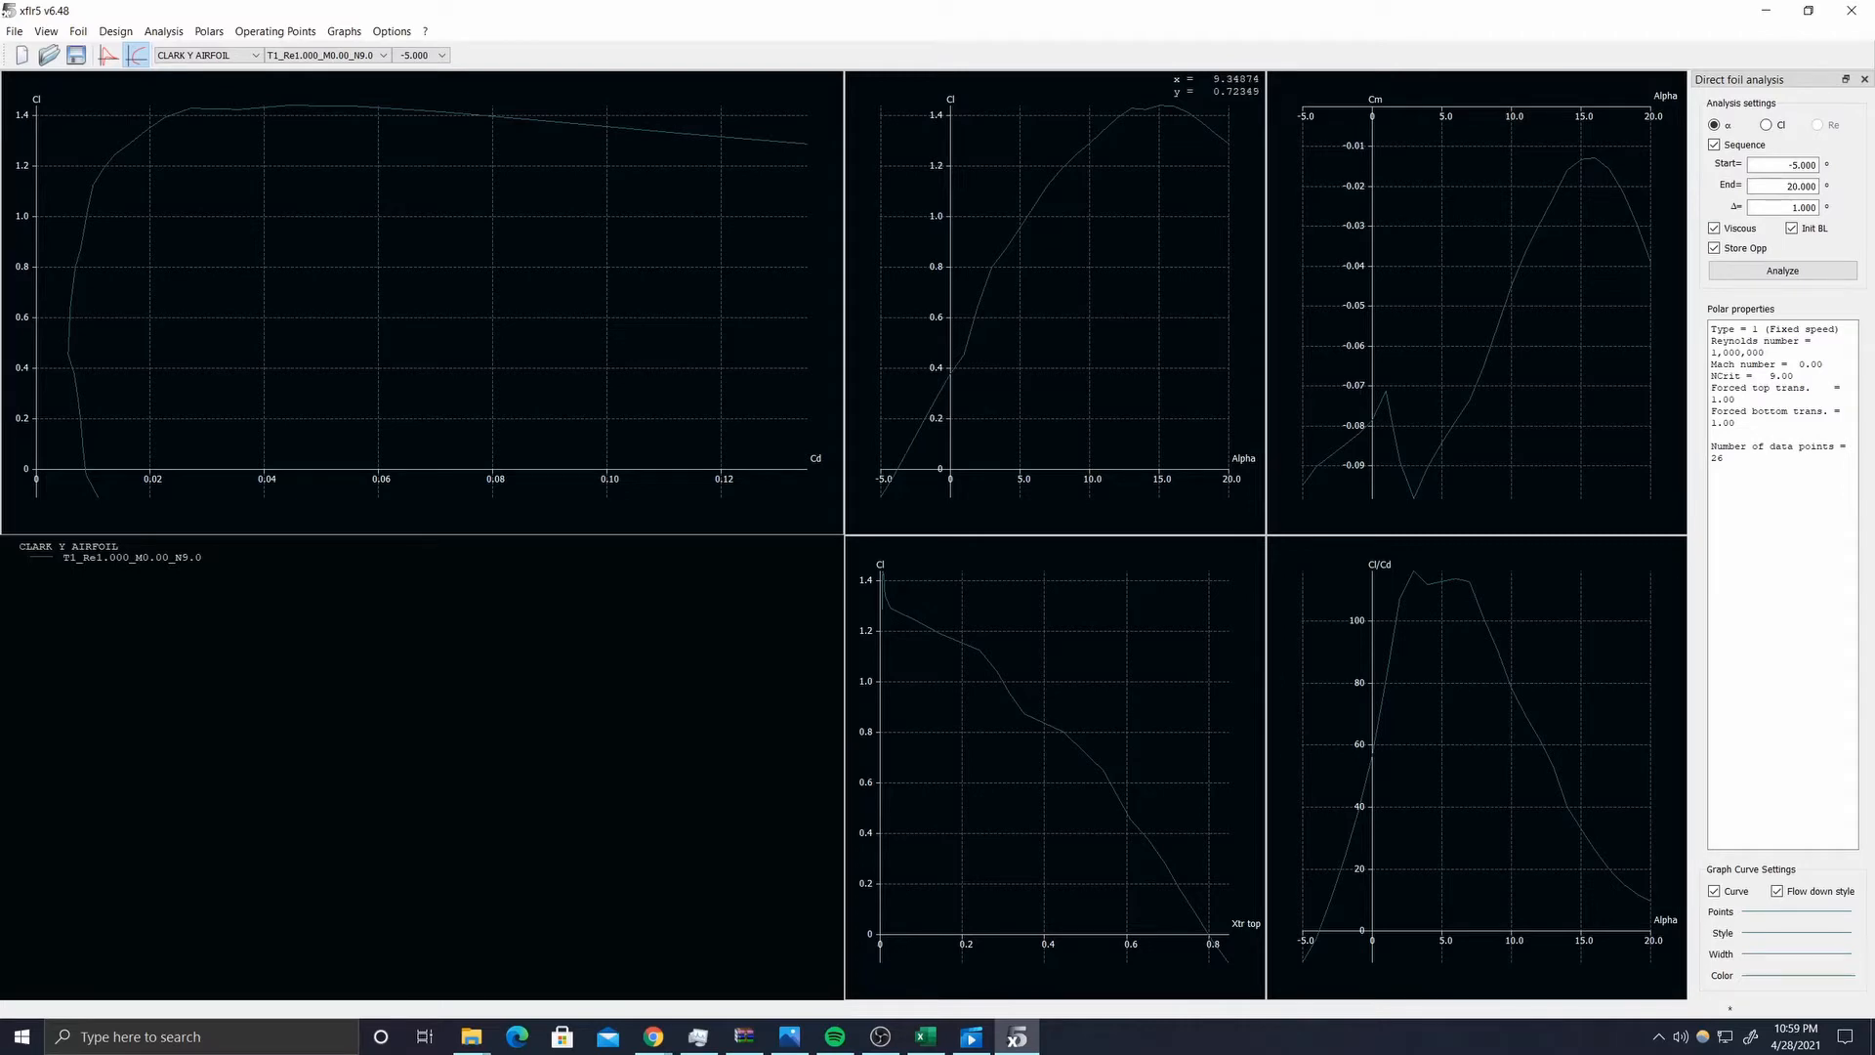
# - Enlarge the Cl versus Alpha graph and export it to the XFLR5 folder as a CSV file named ClarkY_Cl-alfa
pyautogui.doubleClick(1083, 285)
pyautogui.rightClick(739, 436)
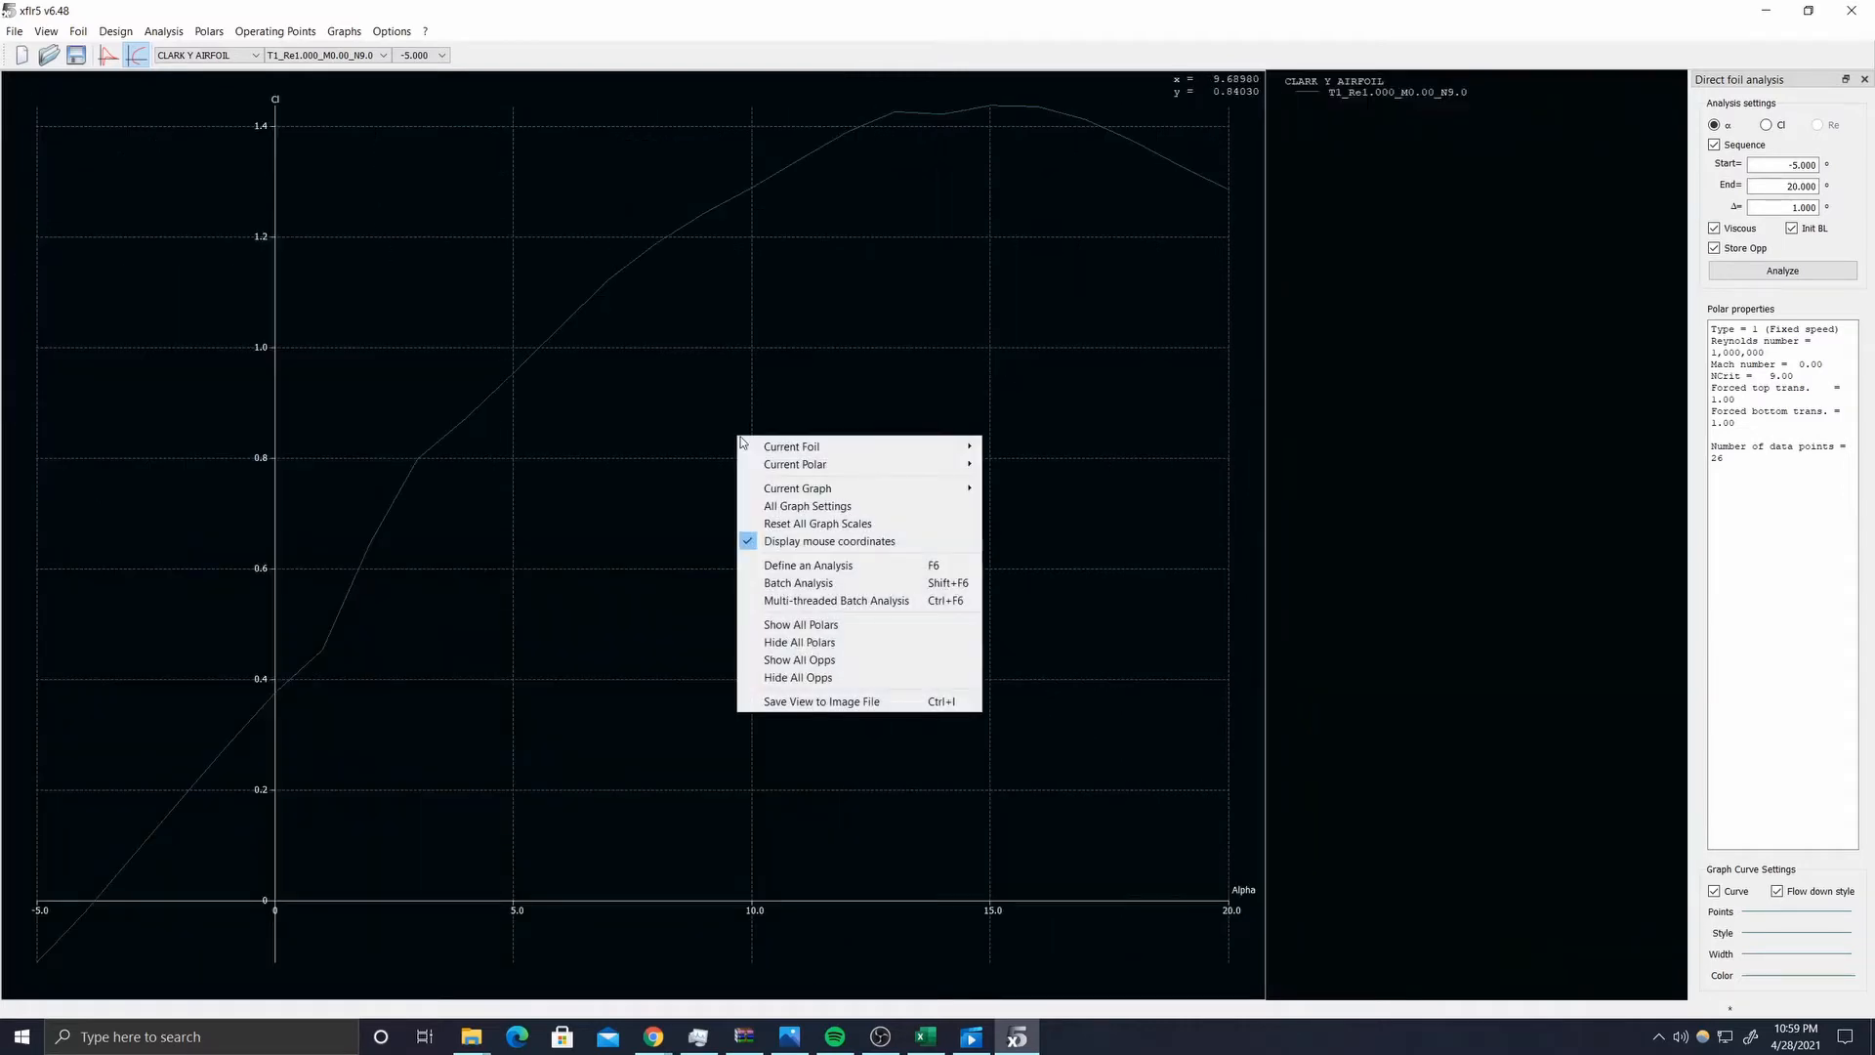
pyautogui.moveTo(874, 497)
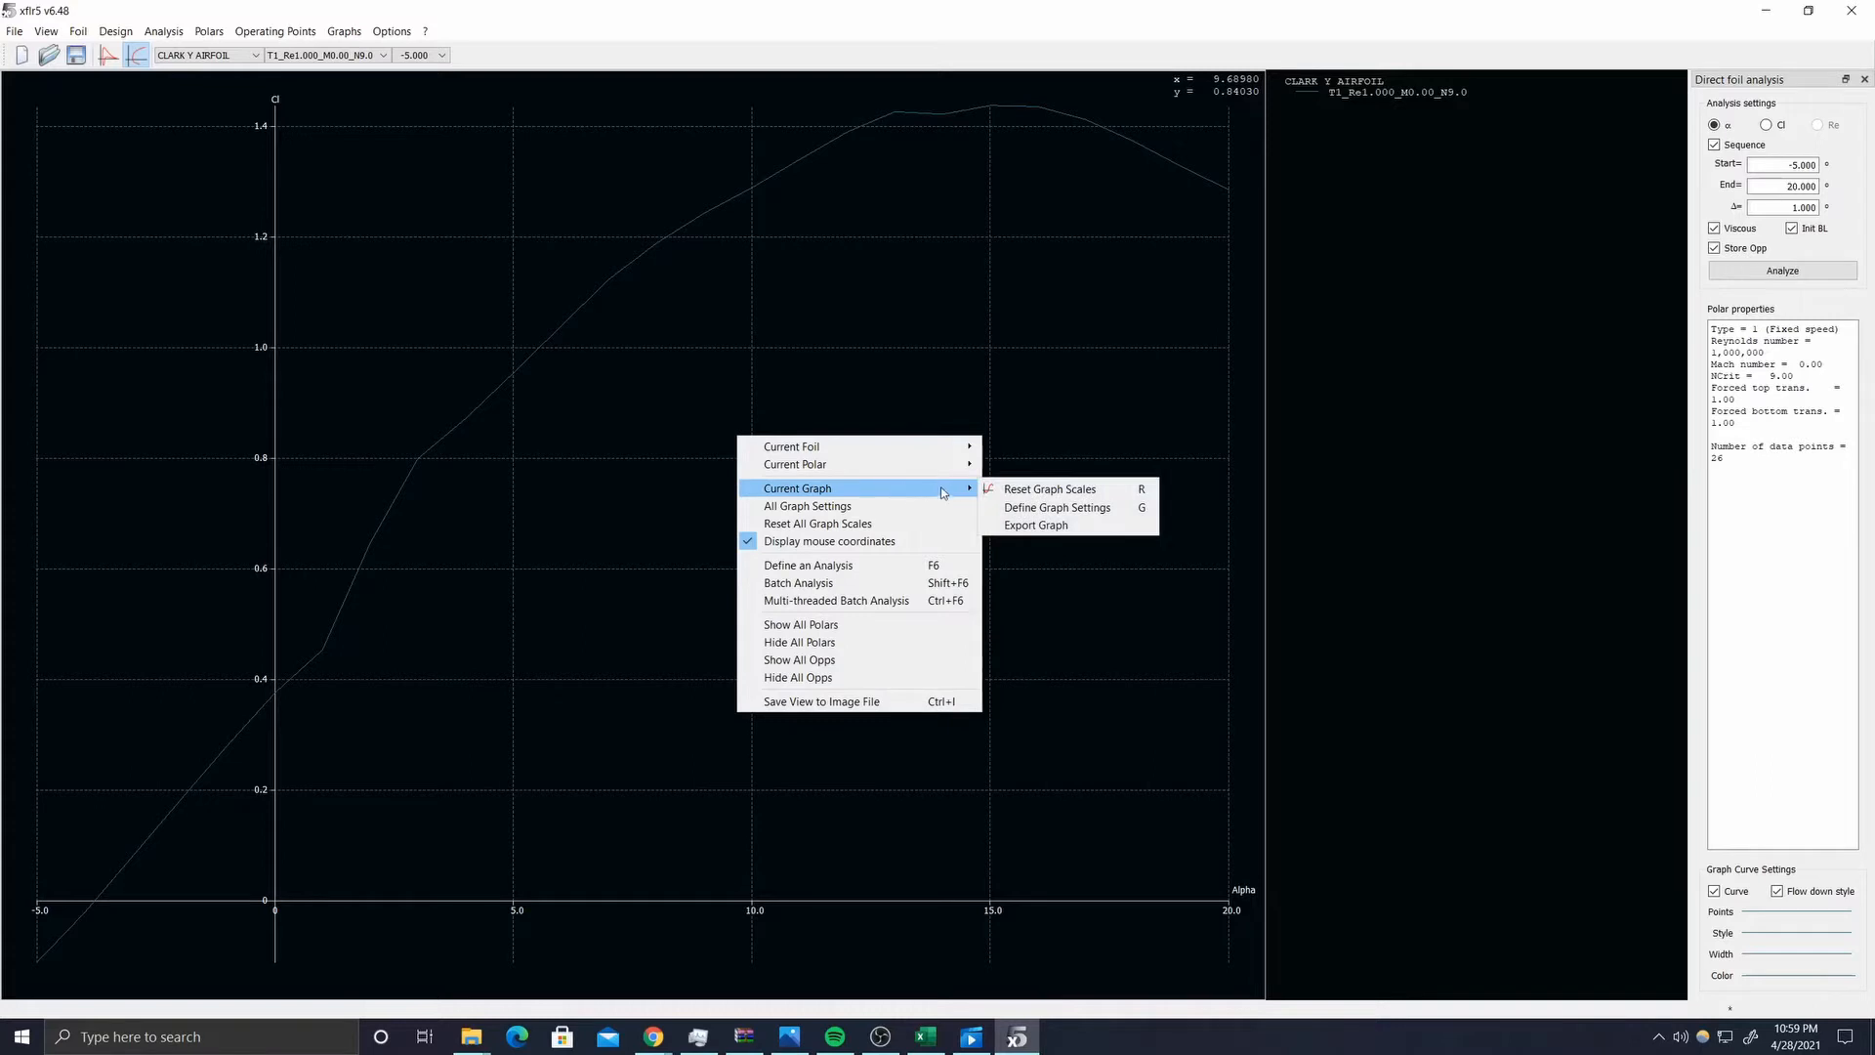
pyautogui.click(1036, 527)
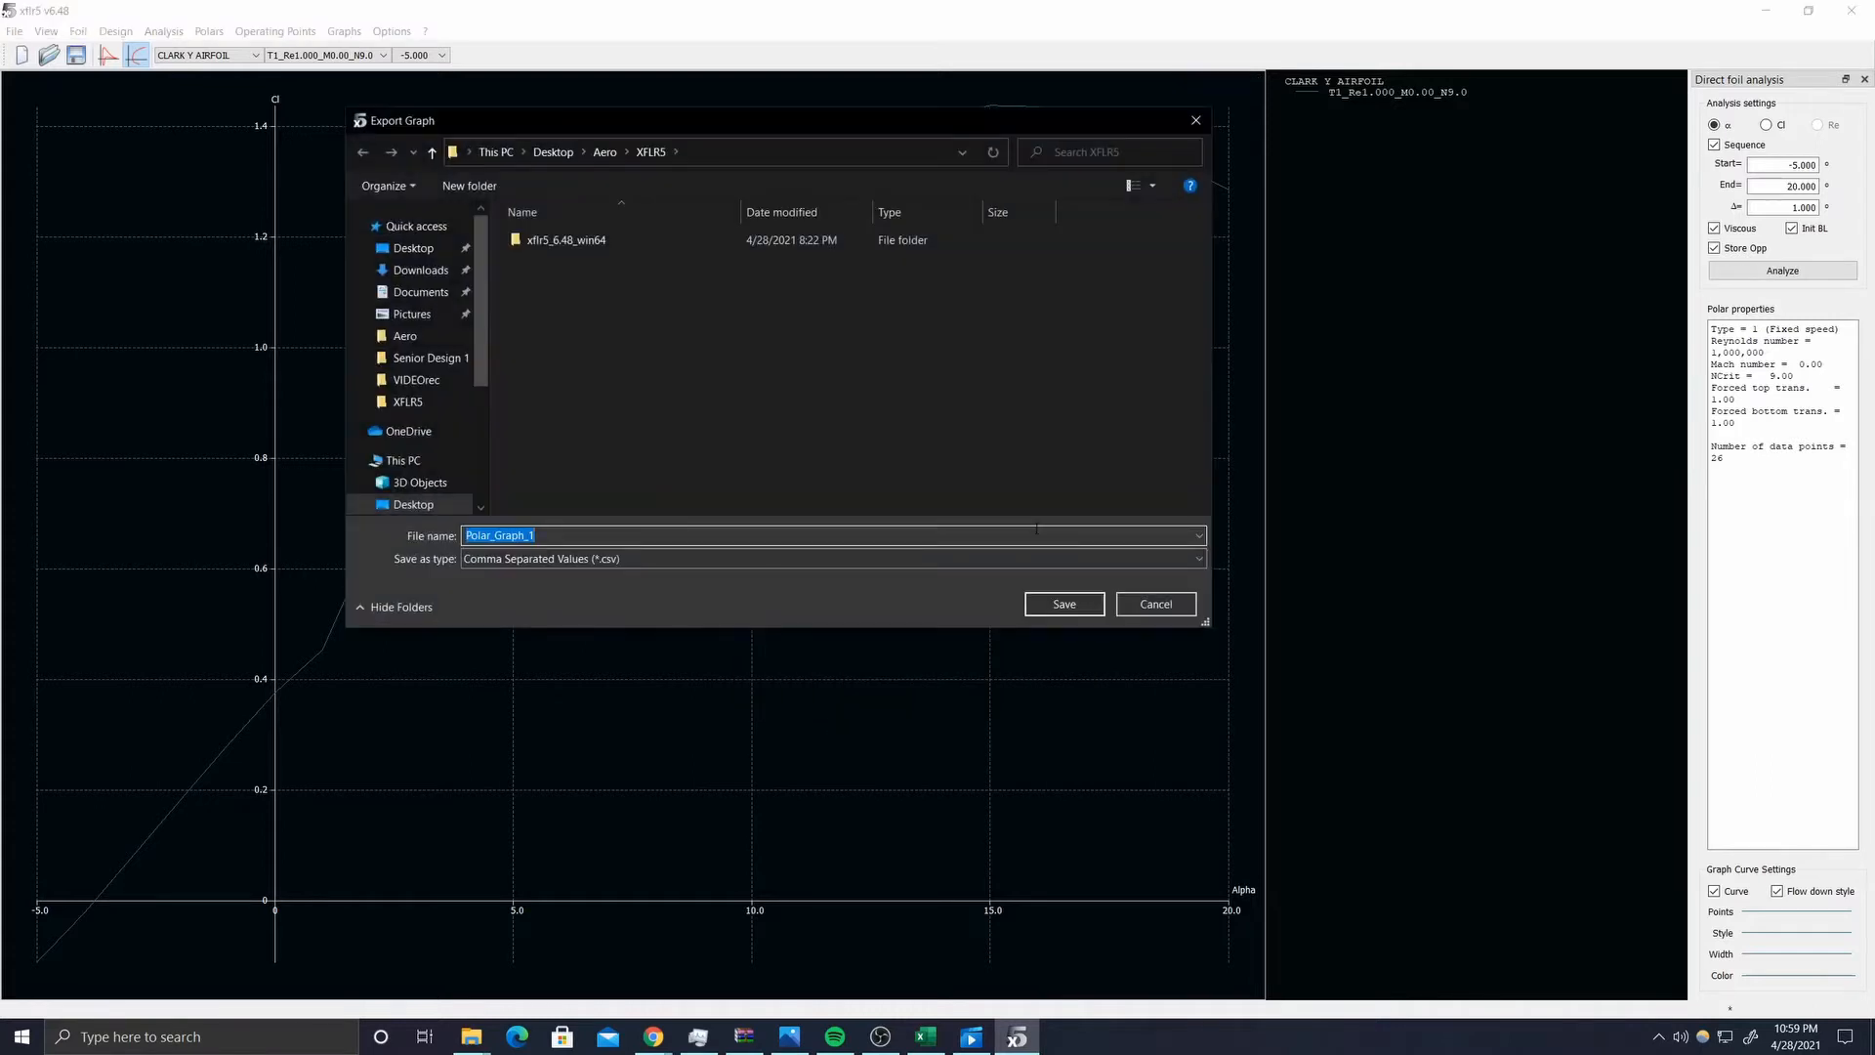
pyautogui.moveTo(753, 125); pyautogui.dragTo(1009, 327)
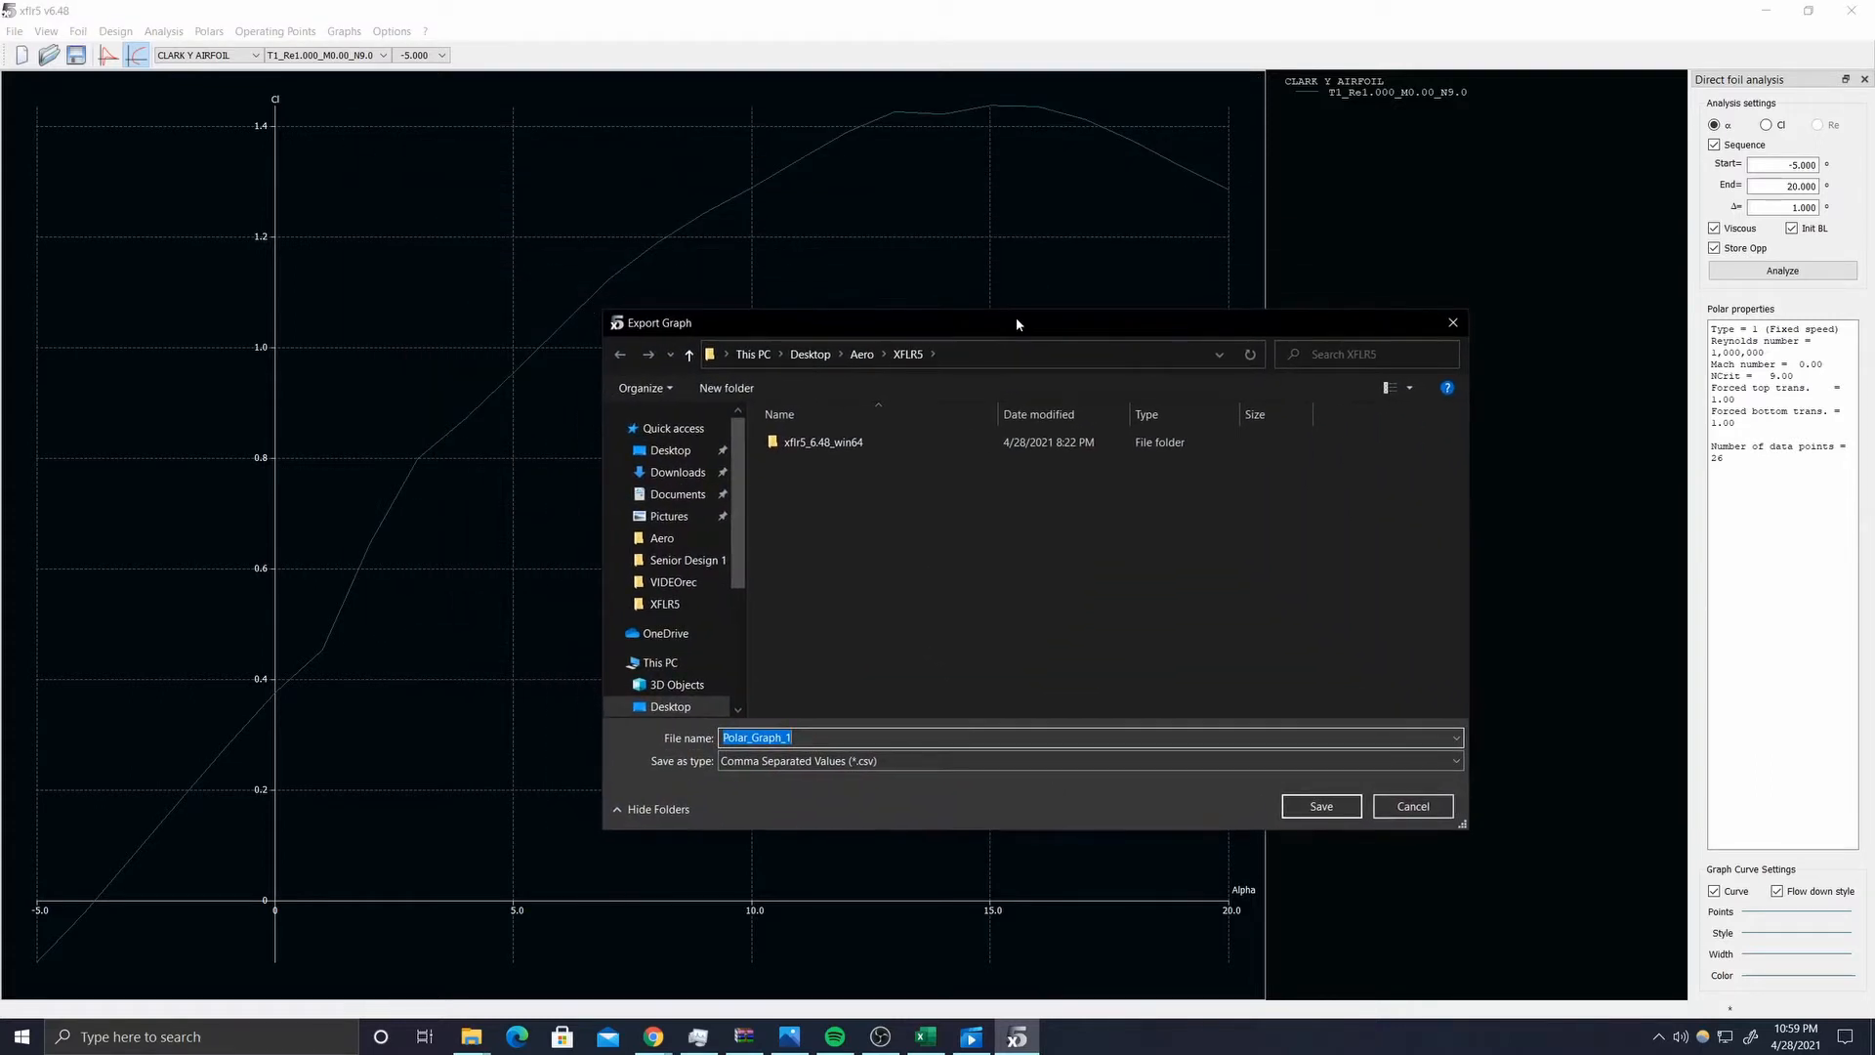
pyautogui.write('Clar')
pyautogui.write('alfa')
pyautogui.click(1321, 806)
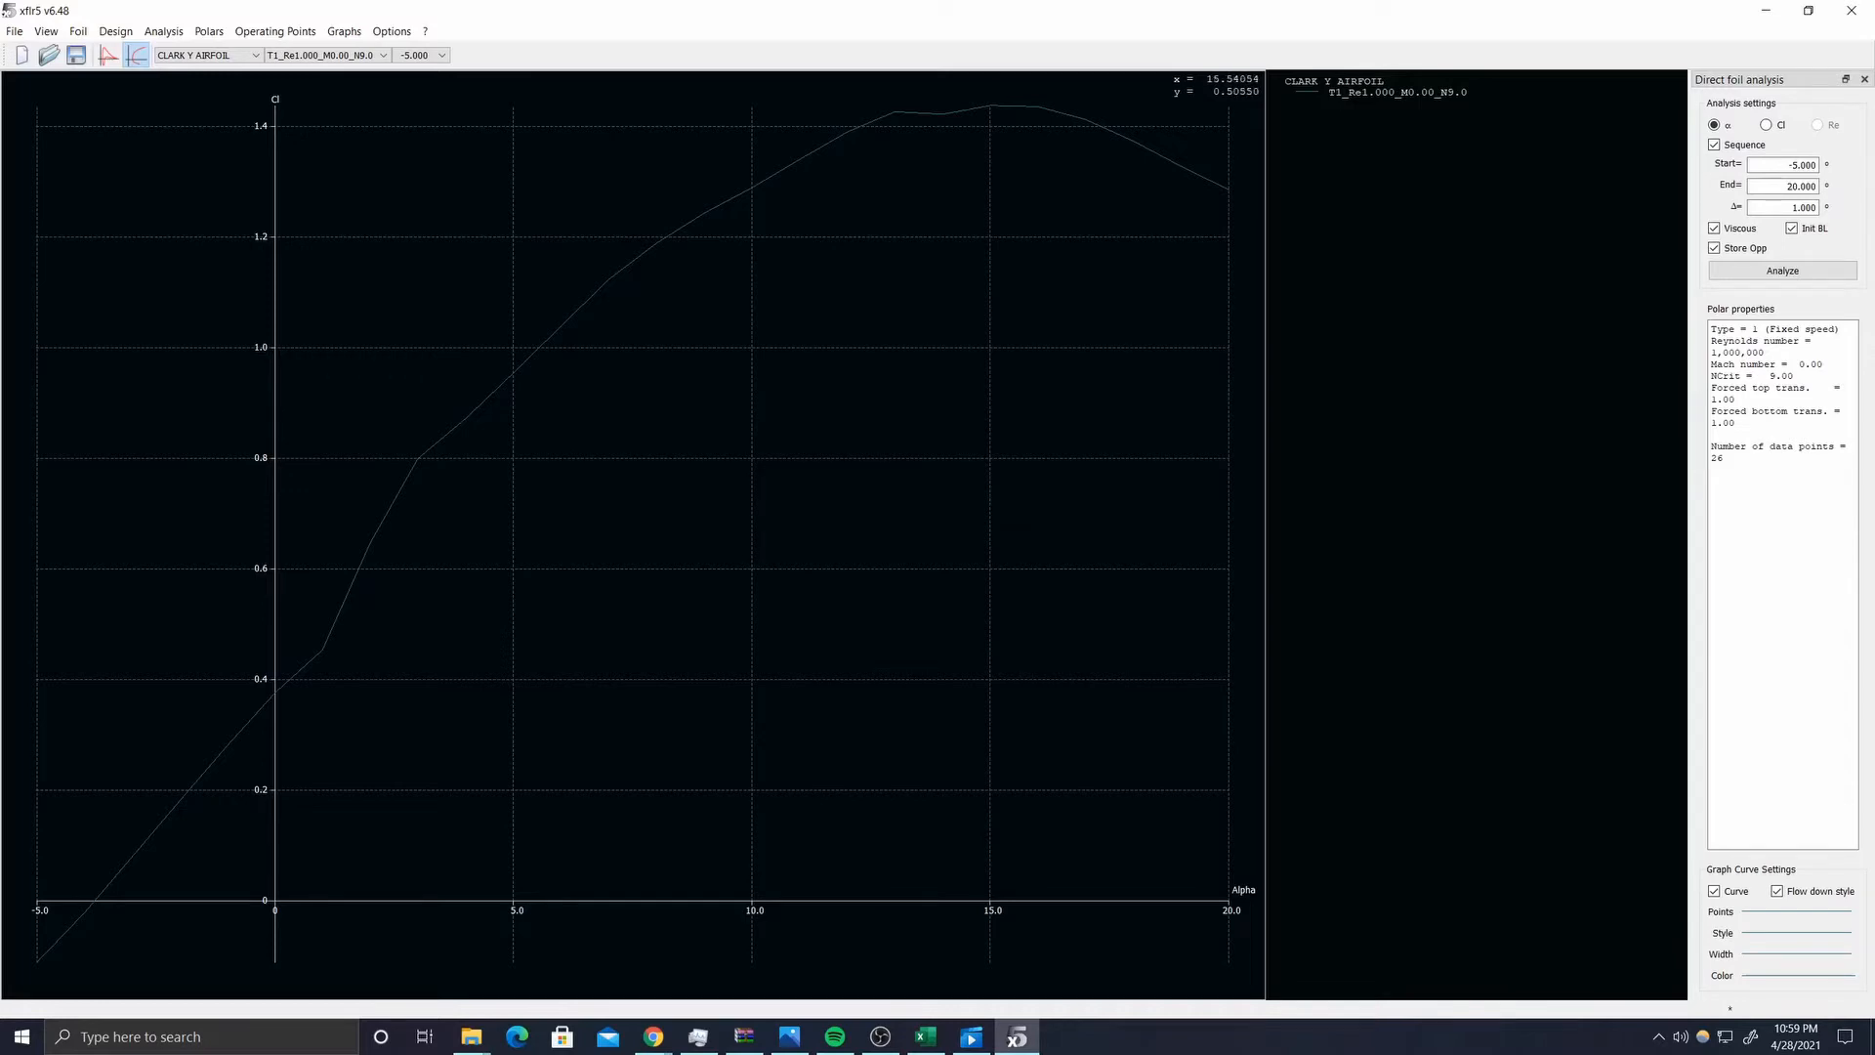
# - Enlarge the Cl versus Cd graph and export it to the XFLR5 folder as a CSV file named ClarkY_Cl-Cd
pyautogui.doubleClick(1019, 625)
pyautogui.doubleClick(538, 332)
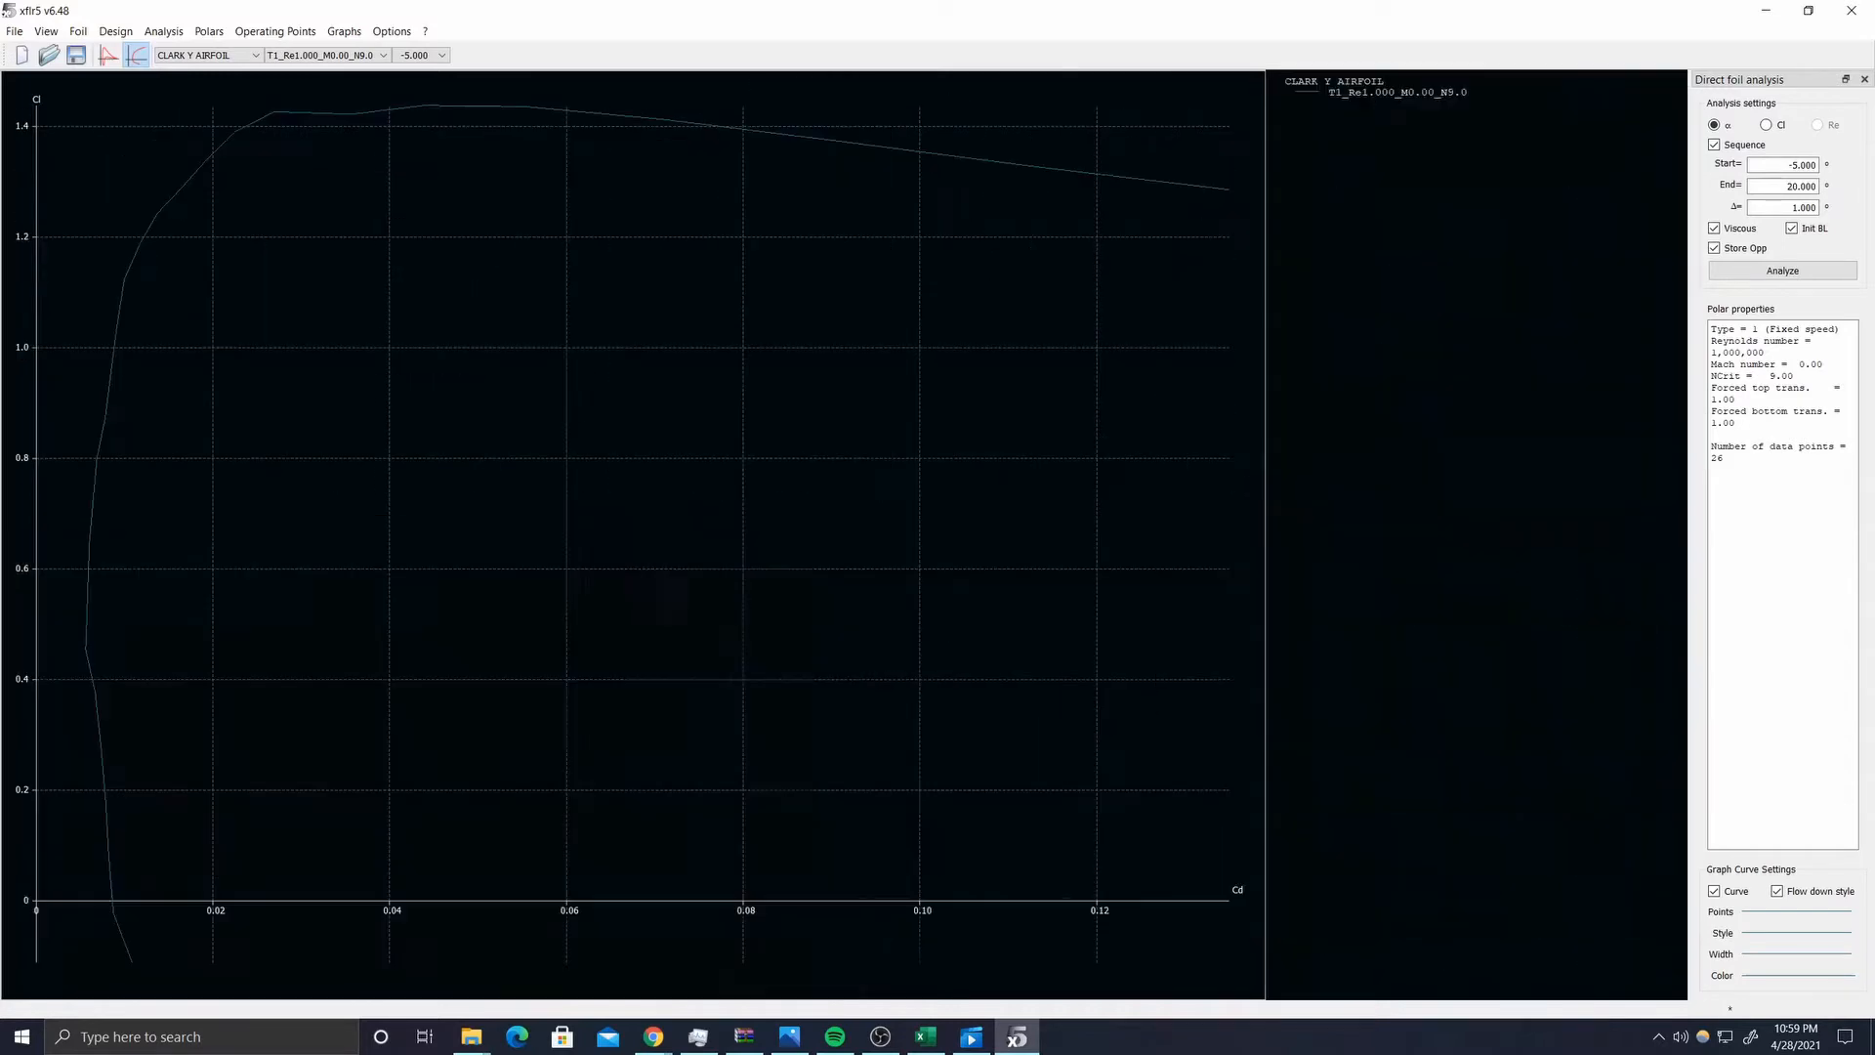
pyautogui.rightClick(536, 331)
pyautogui.moveTo(683, 385)
pyautogui.click(845, 422)
pyautogui.write('ClarkY_Cl-Cd')
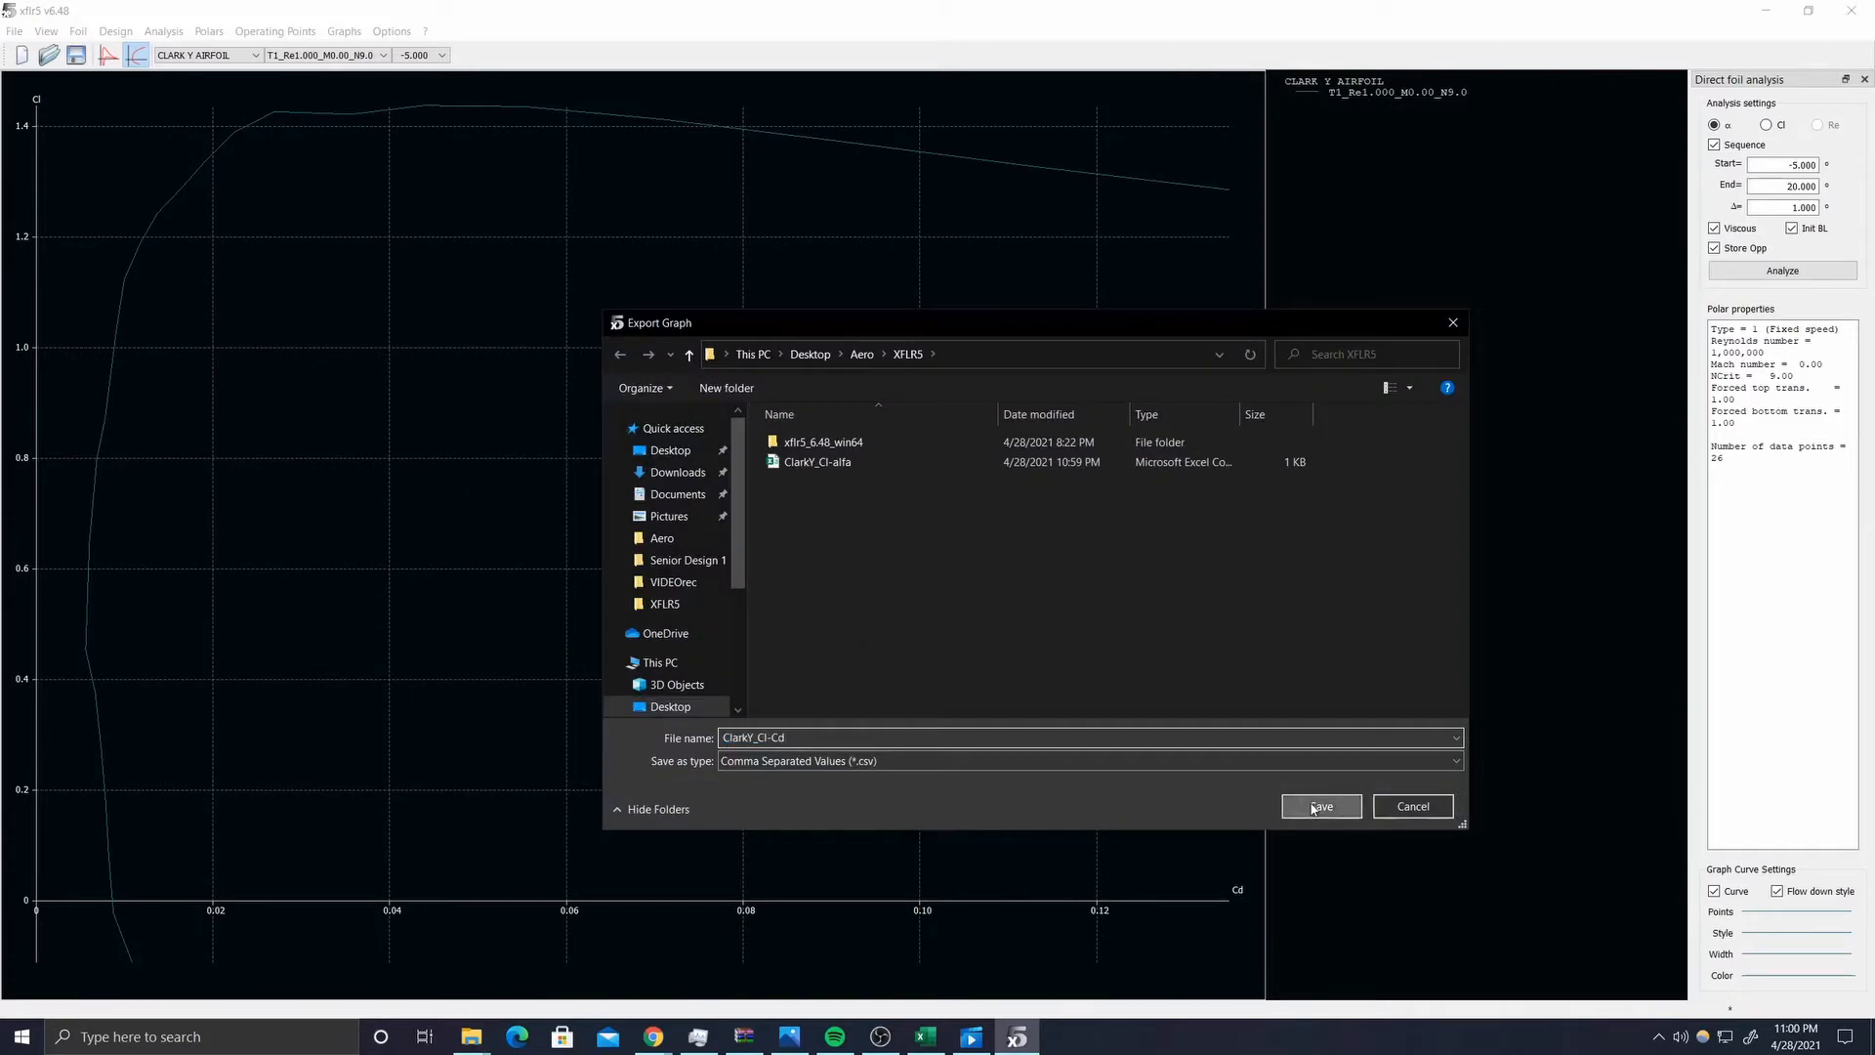
pyautogui.click(1323, 808)
# - Enlarge the Cl/Cd versus Alpha graph and export it to the XFLR5 folder as a CSV file named ClarkY_ClCd-alfa
pyautogui.doubleClick(1172, 722)
pyautogui.doubleClick(1445, 743)
pyautogui.rightClick(675, 595)
pyautogui.moveTo(852, 655)
pyautogui.click(974, 684)
pyautogui.write('ClarkY_ClCd-alfa')
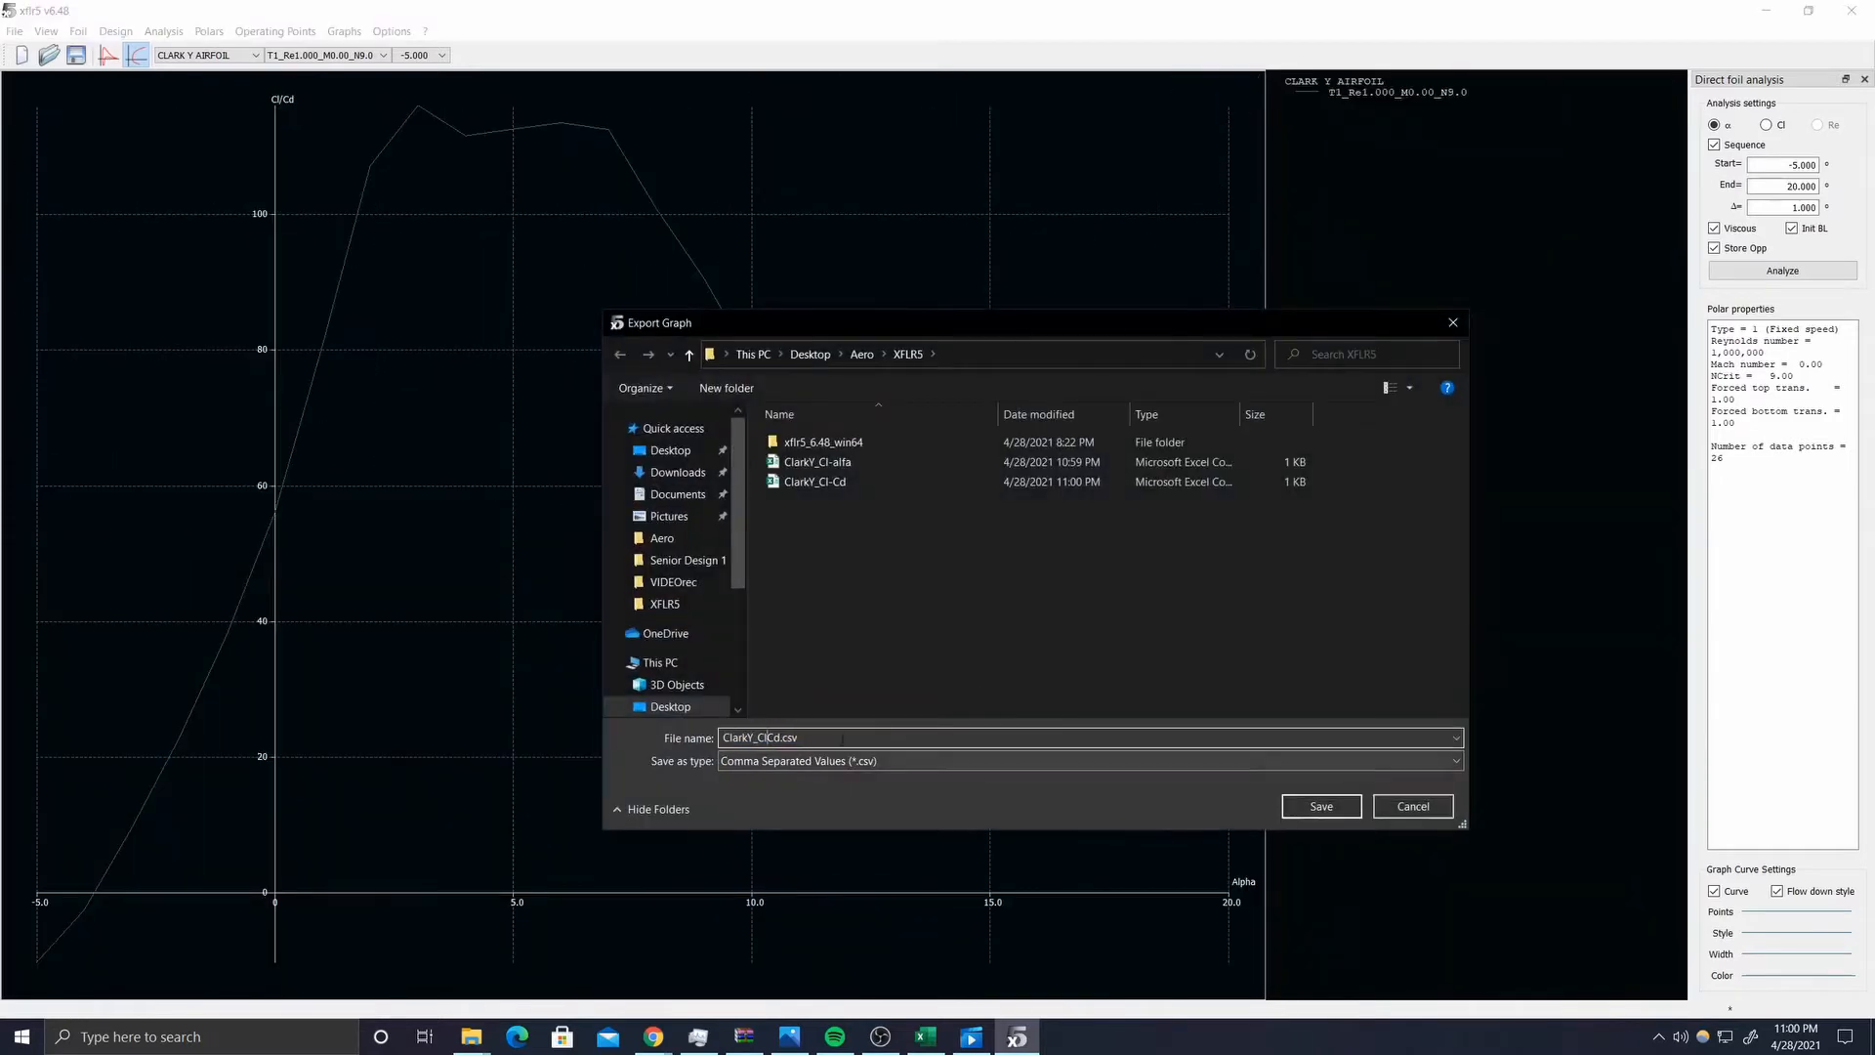
pyautogui.click(1321, 806)
# - Switch to the XFLR5 folder in File Explorer and open the exported ClarkY_ClCd-alfa file in Excel
pyautogui.rightClick(471, 1036)
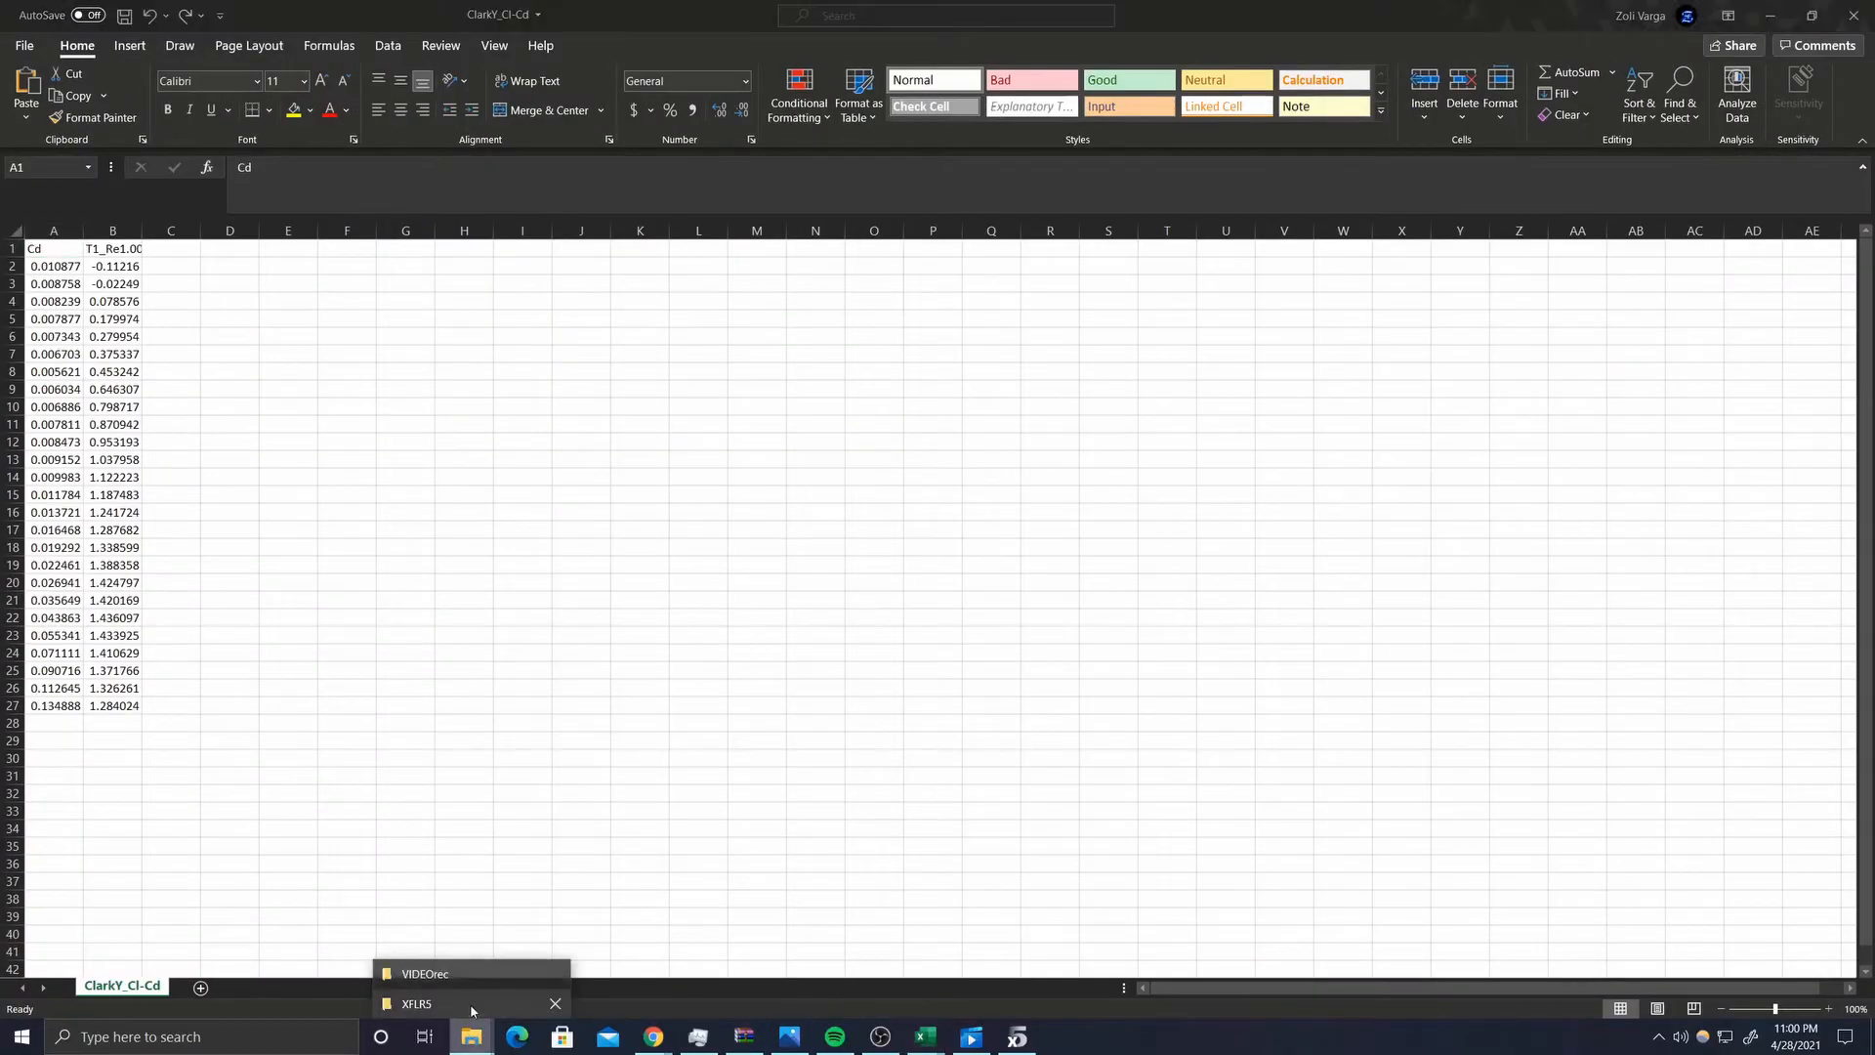
pyautogui.click(416, 1003)
pyautogui.doubleClick(1005, 364)
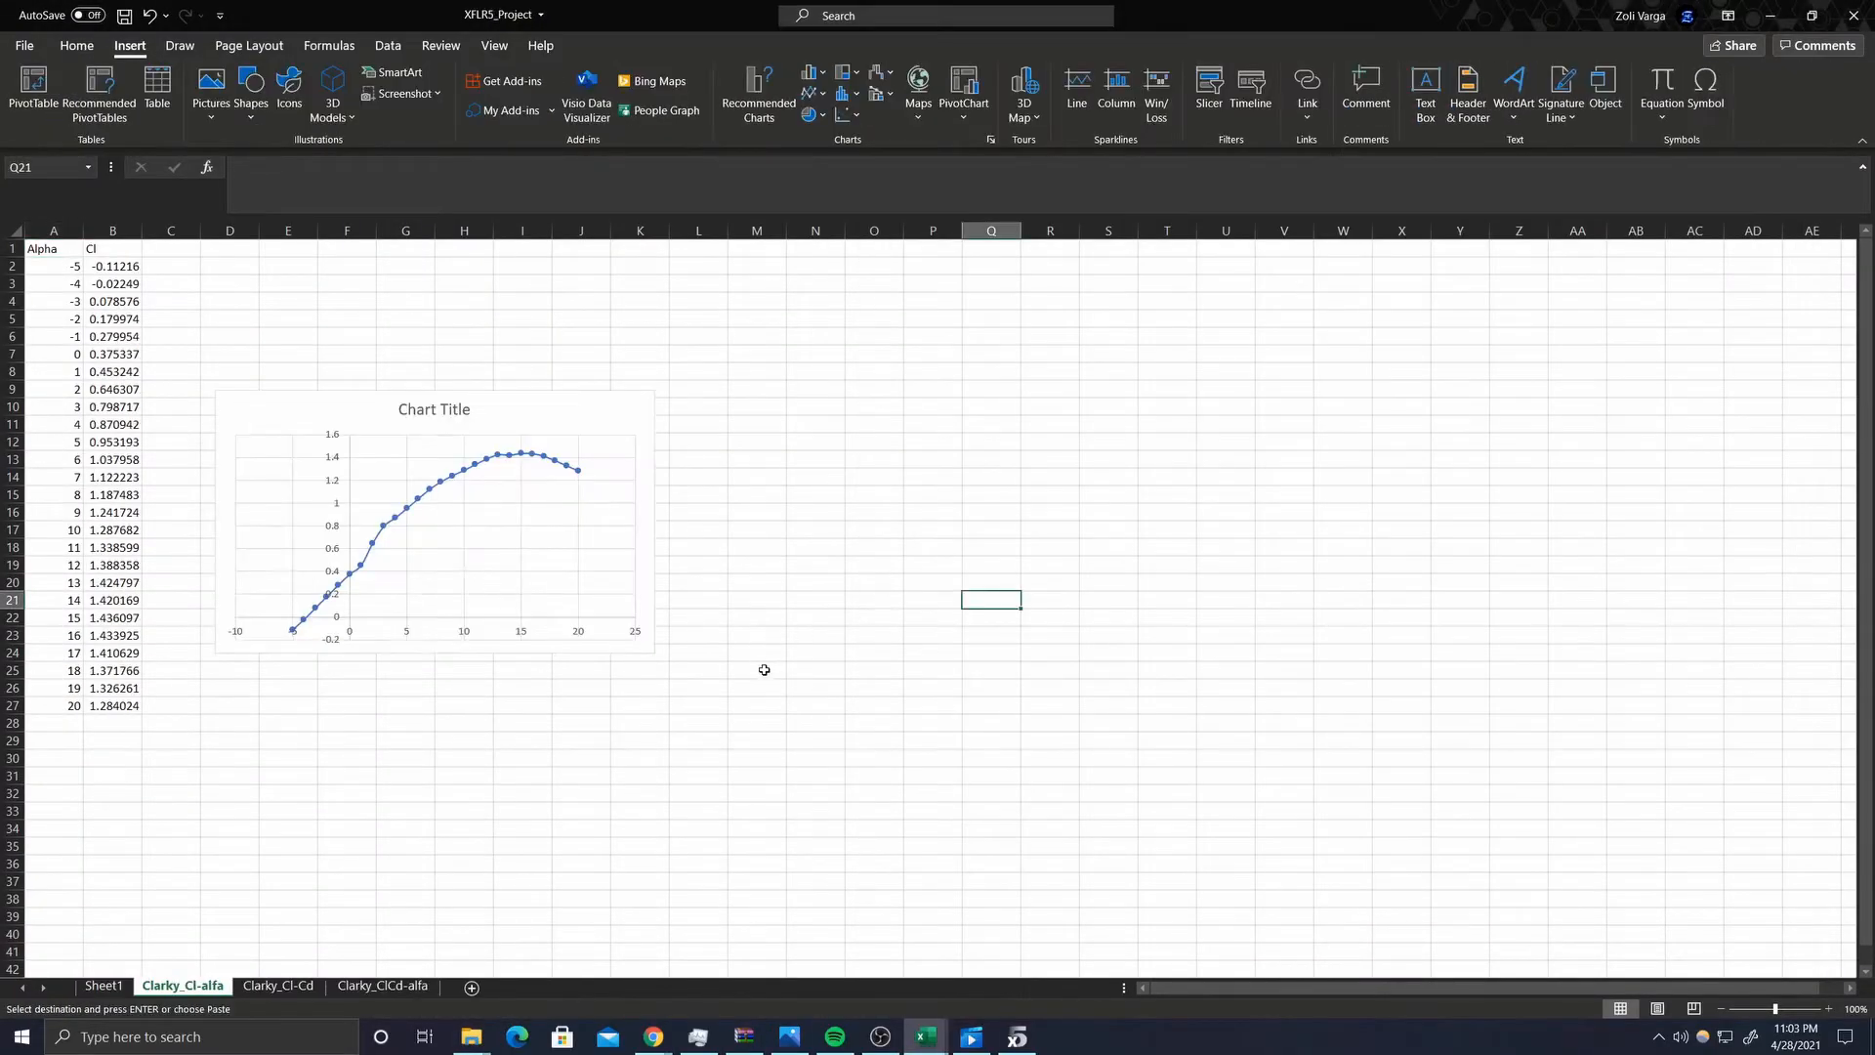
# - Close the ClarkY_ClCd-alfa workbook and review the data and charts on the three Clark Y sheets of the XFLR5_Project workbook
pyautogui.click(926, 1036)
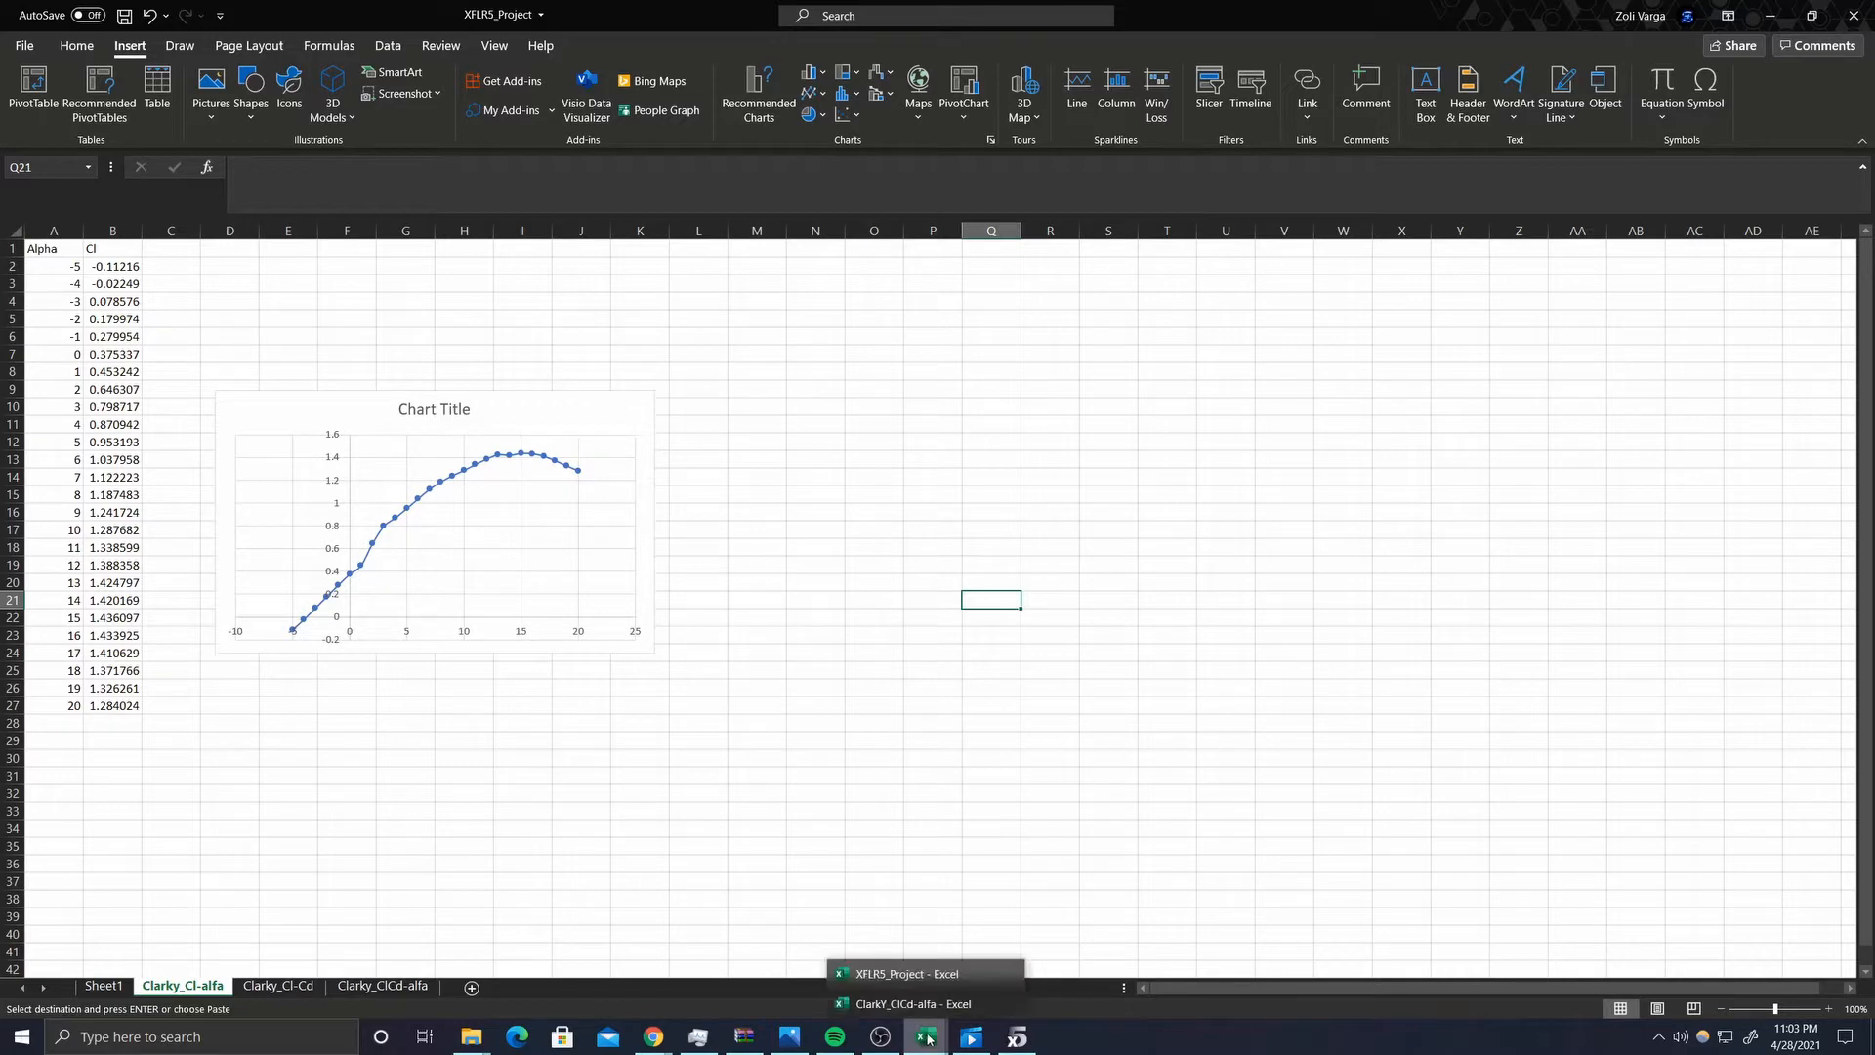
pyautogui.click(1008, 1003)
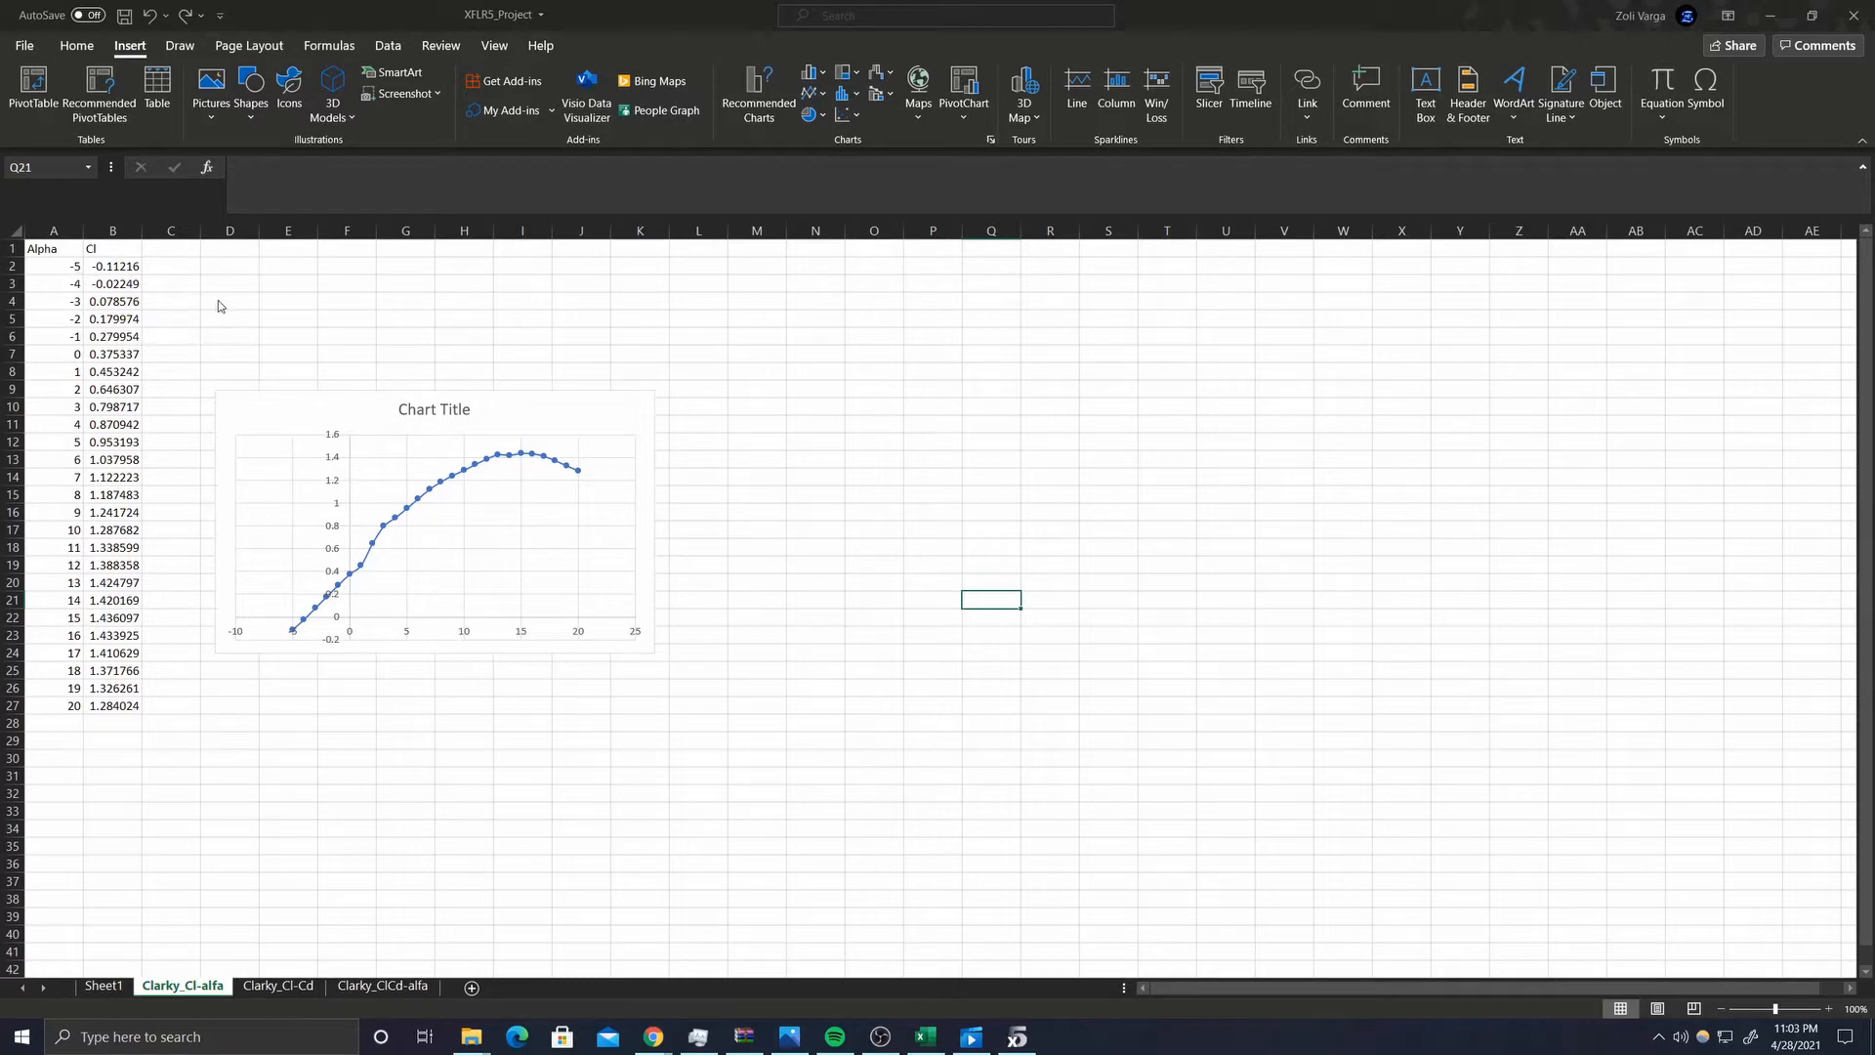
pyautogui.click(102, 248)
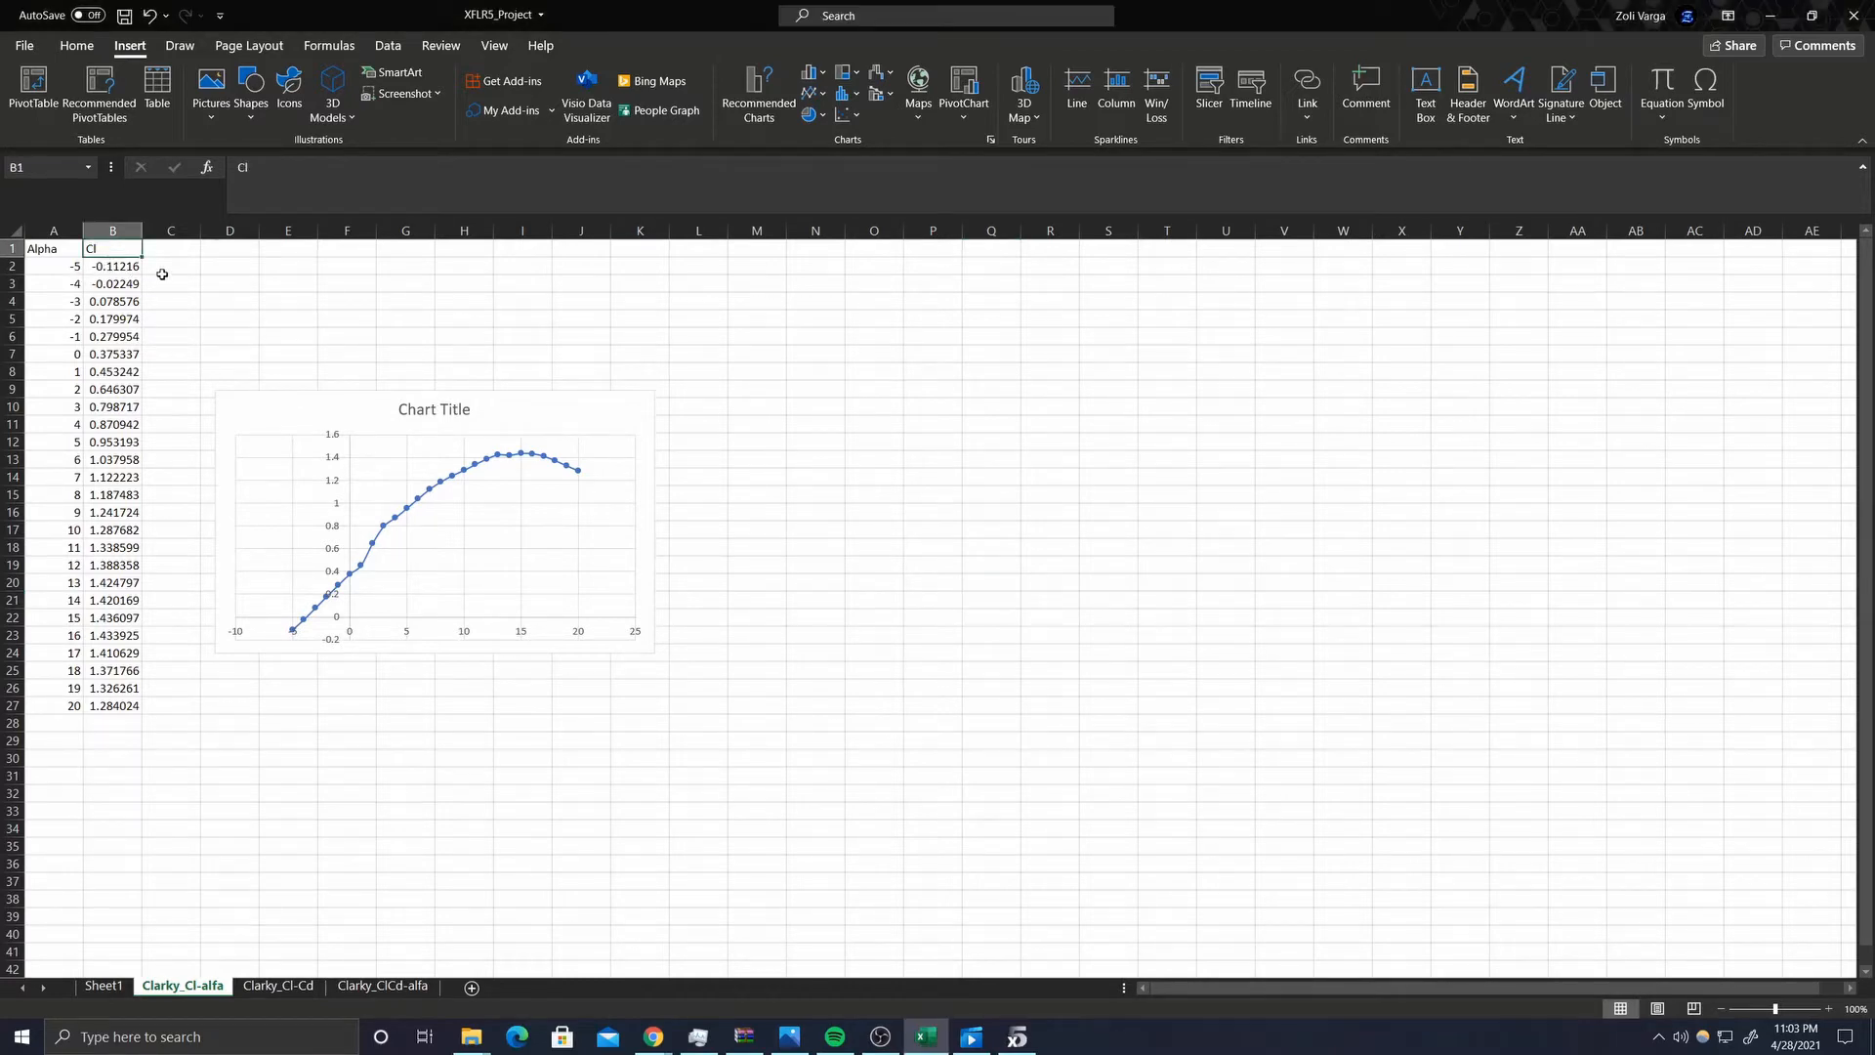
pyautogui.click(161, 266)
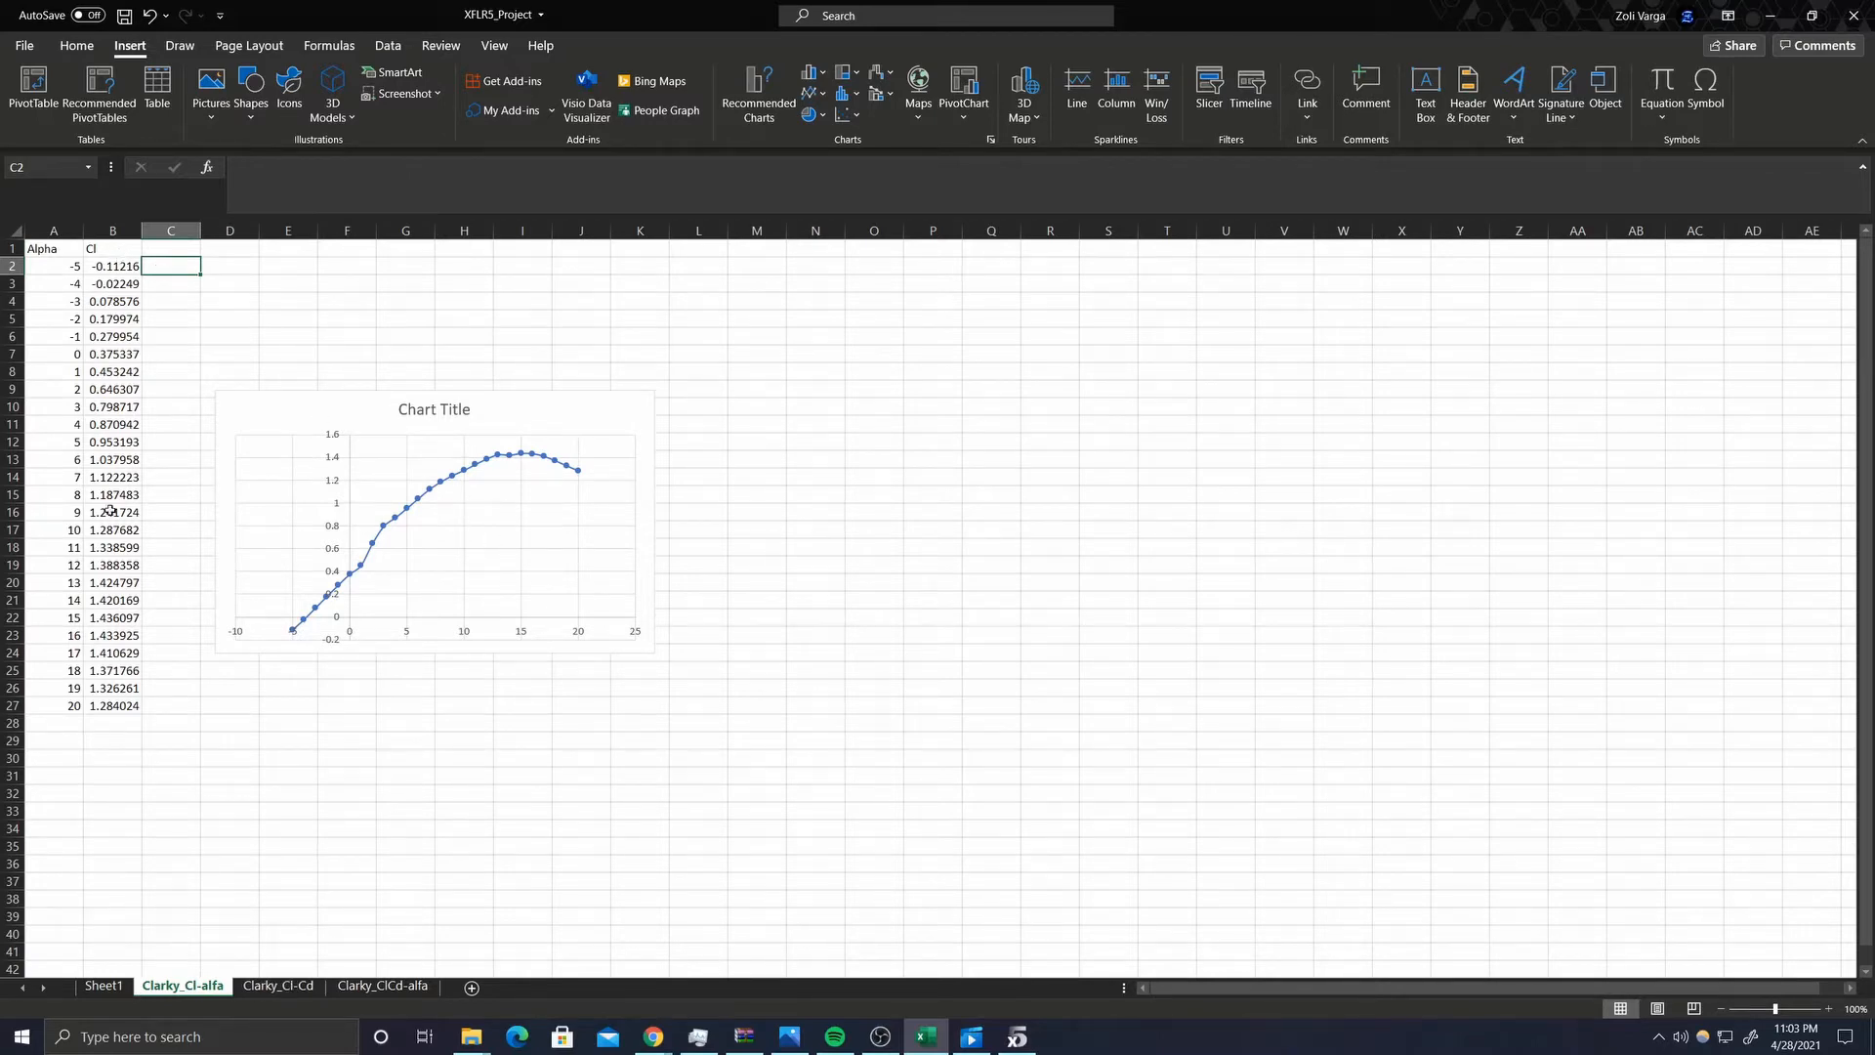
pyautogui.click(282, 987)
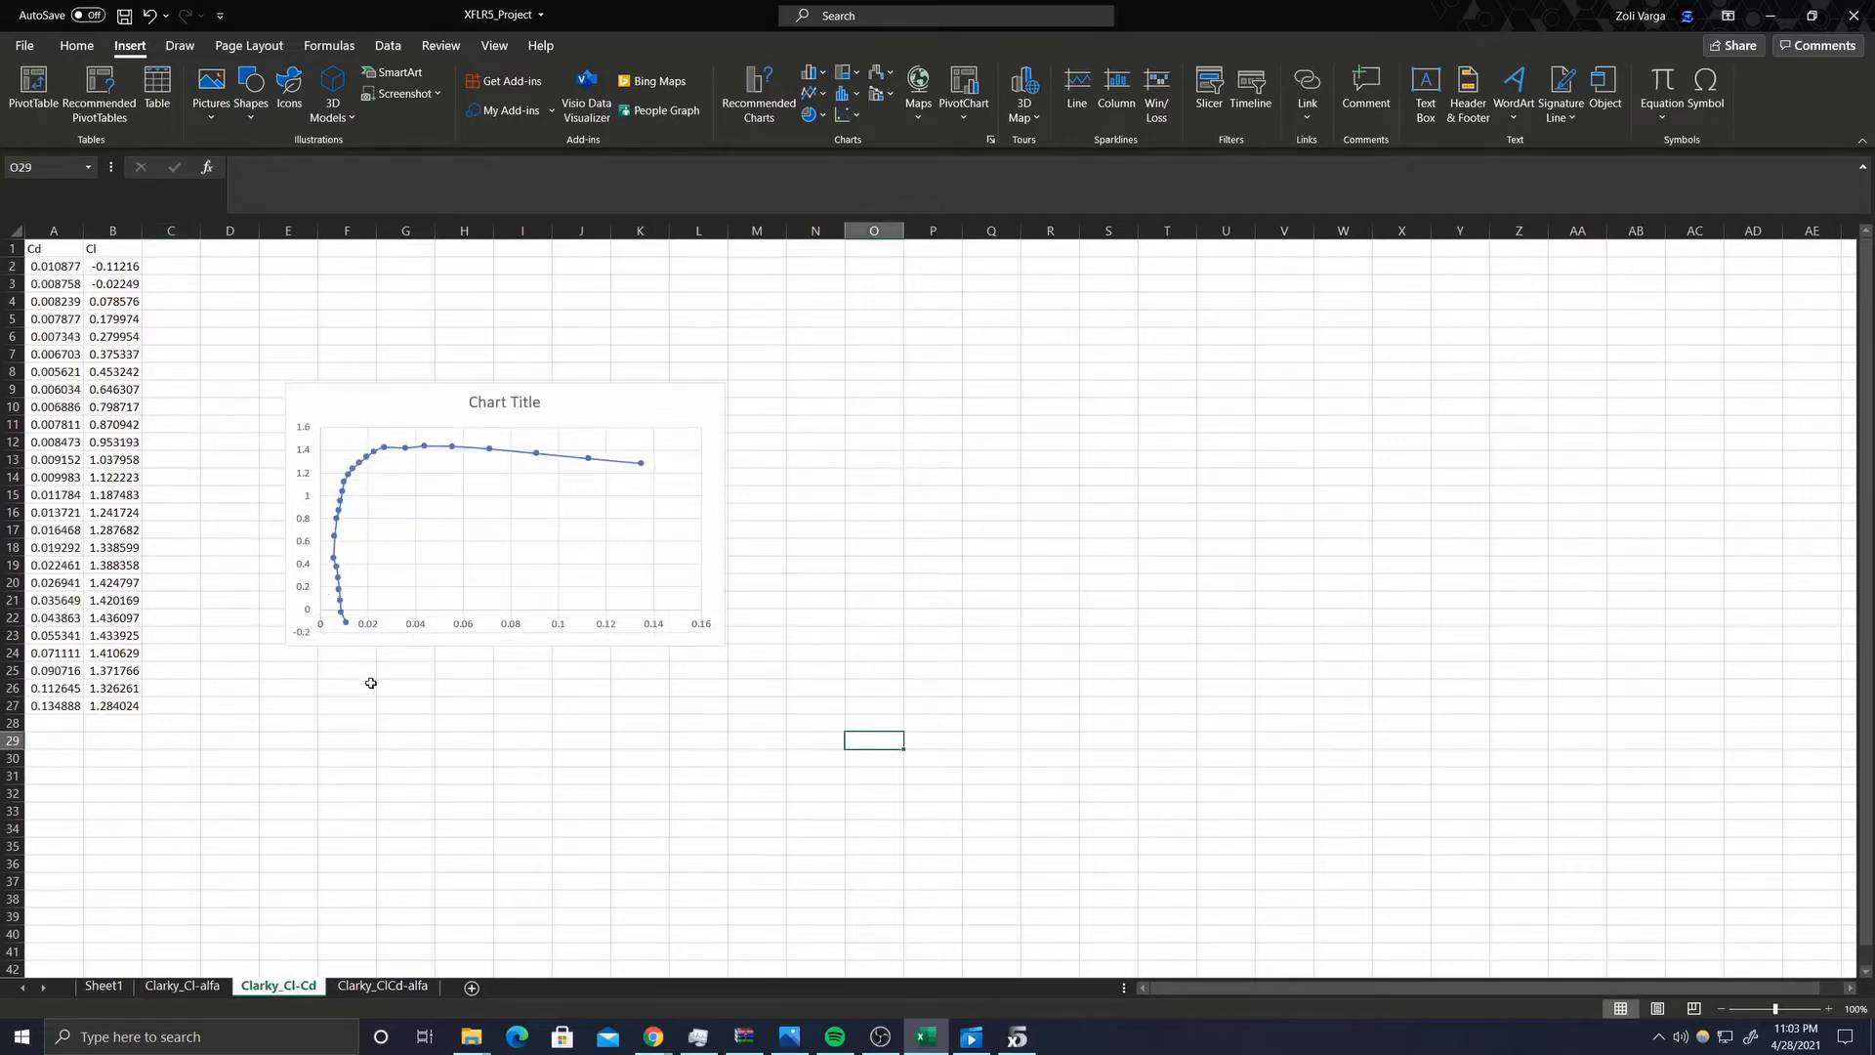
pyautogui.click(383, 986)
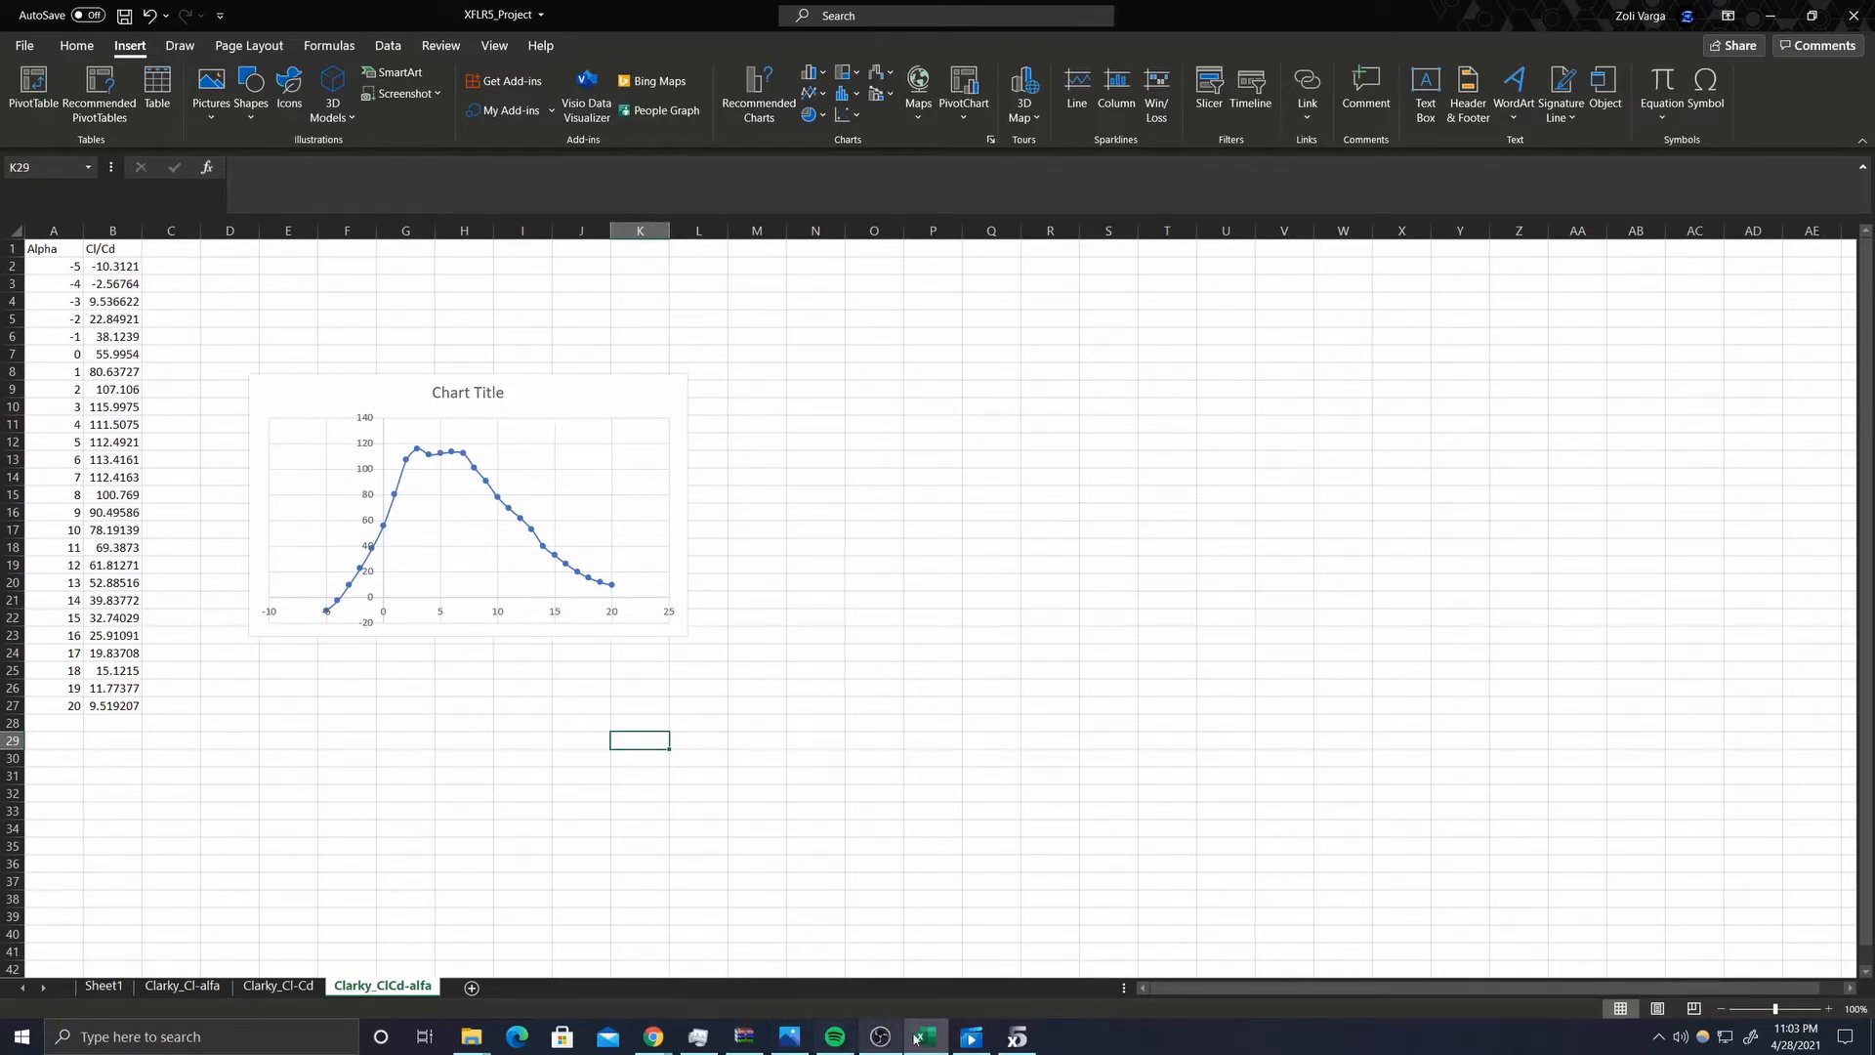
# - Return to XFLR5 and run a Type 1 batch analysis for Reynolds 100,000 to 2,000,000 in 20,000 increments and alpha -5° to 20° by 1°
pyautogui.click(1017, 1036)
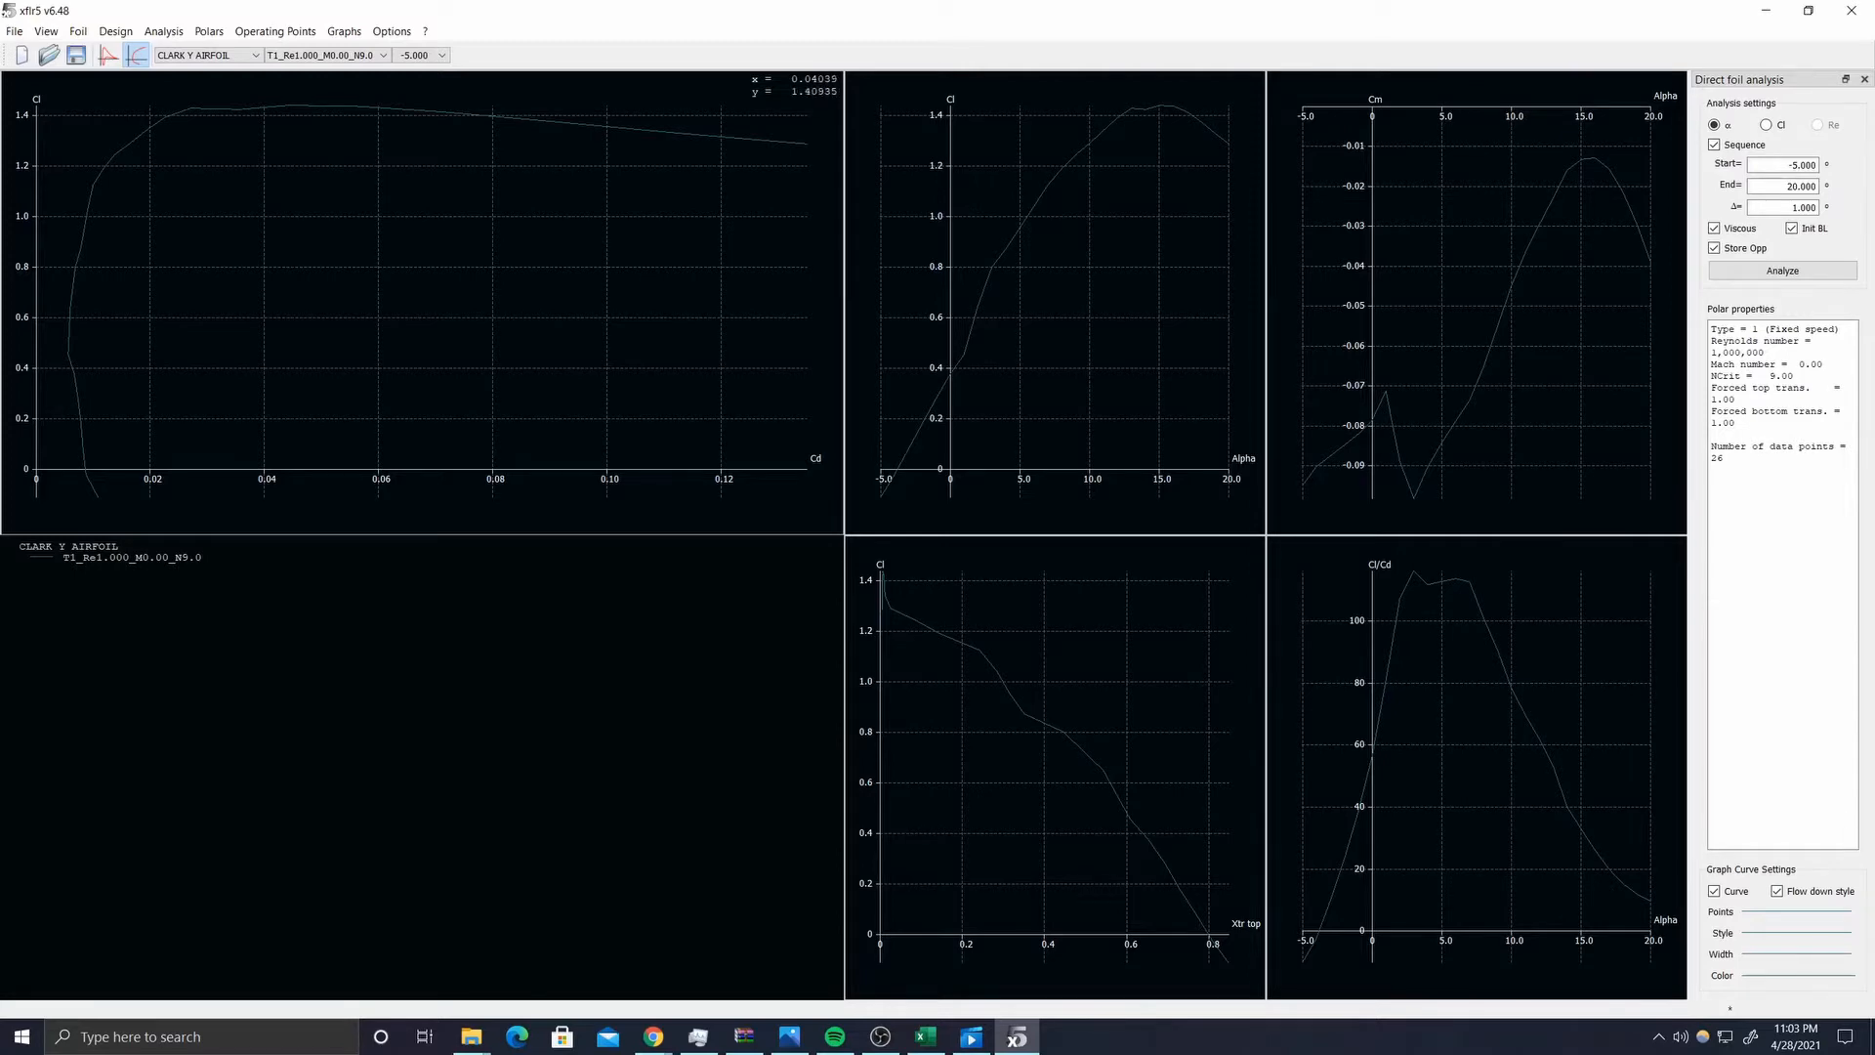
pyautogui.click(166, 33)
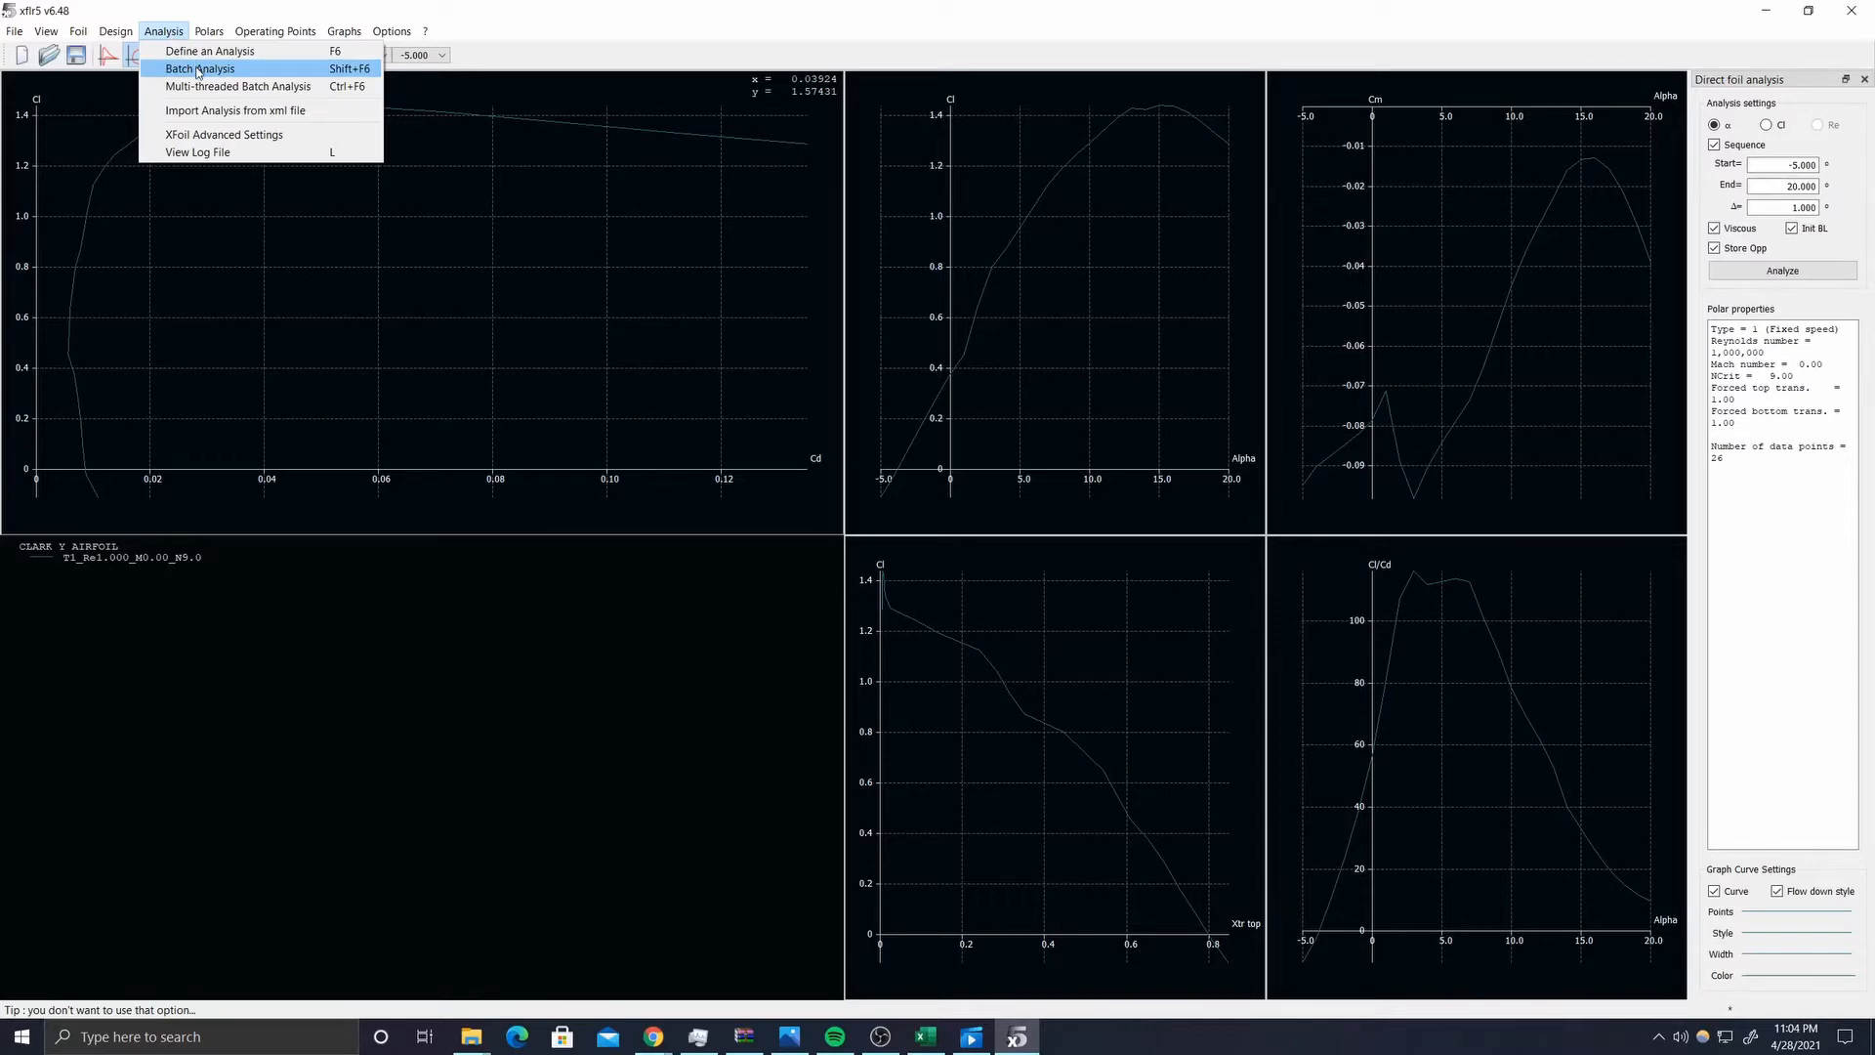
pyautogui.click(200, 70)
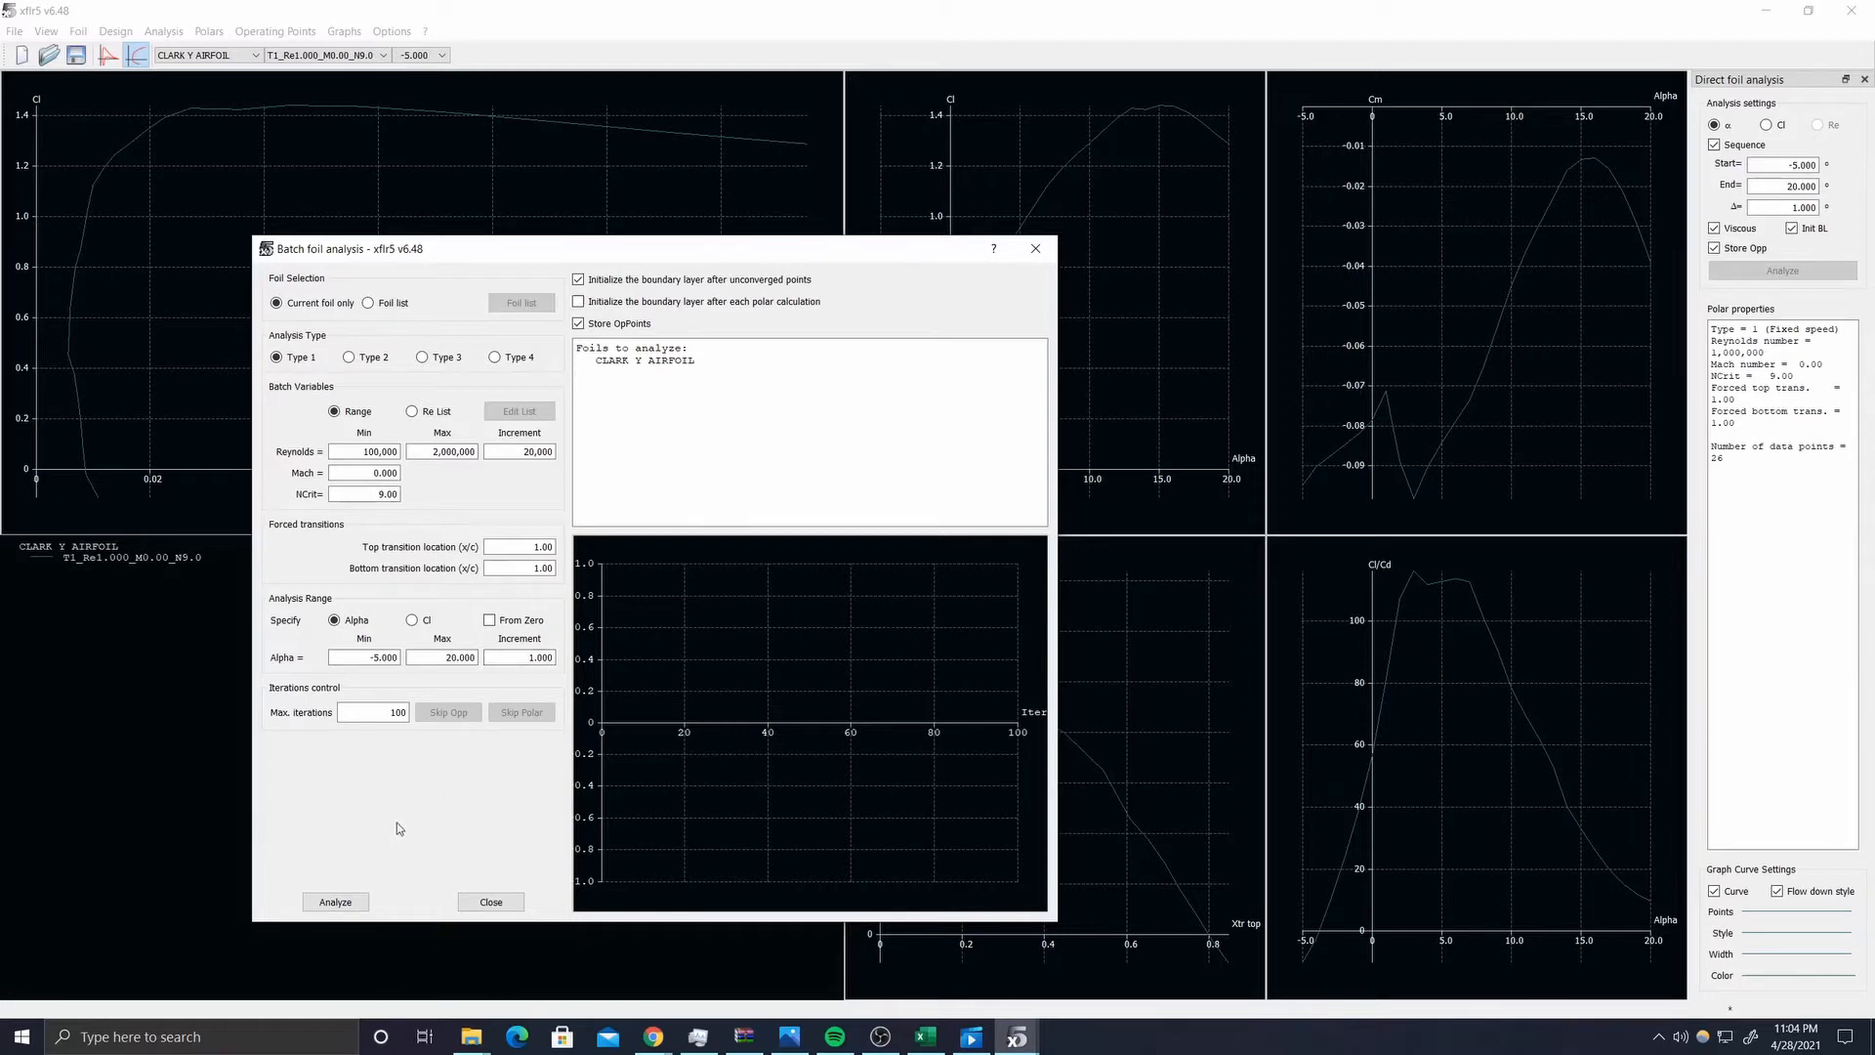
pyautogui.click(349, 902)
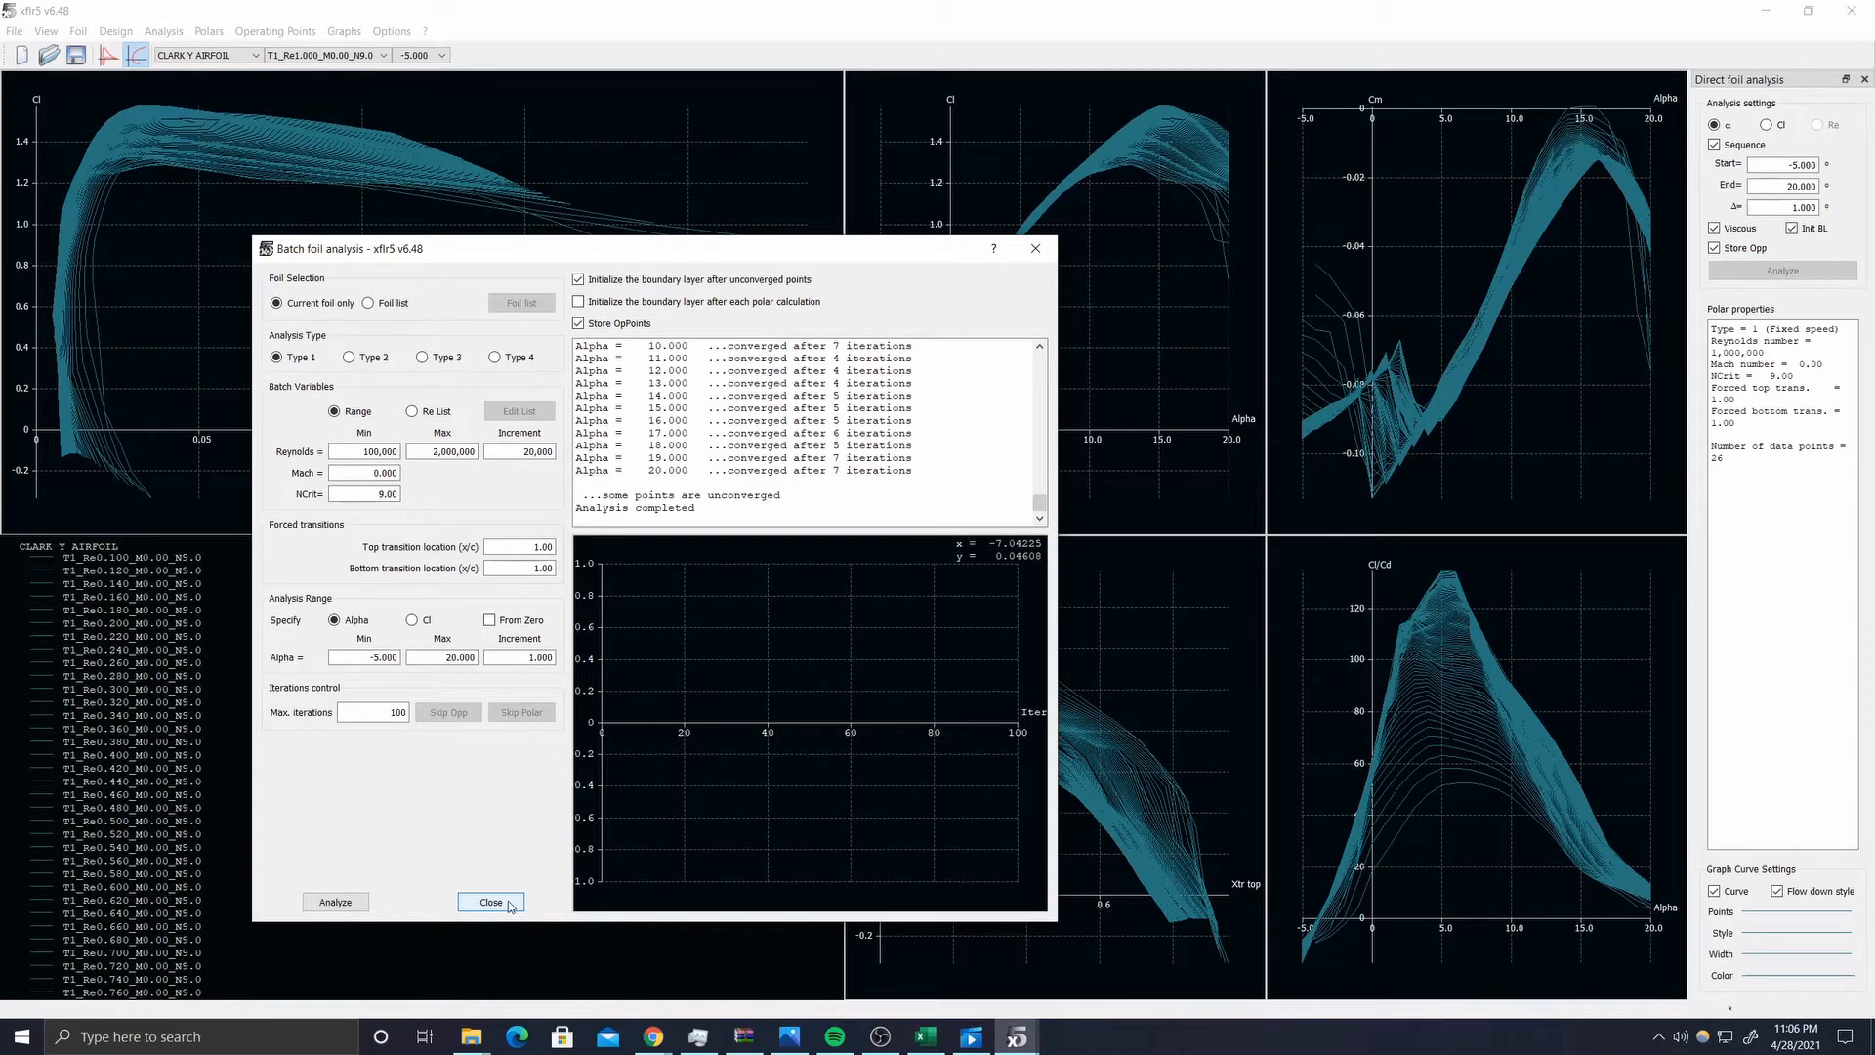
# - Review the batch analysis log and the polar curves on the graphs behind it, and close the batch analysis dialog
pyautogui.scroll(7, 828, 461)
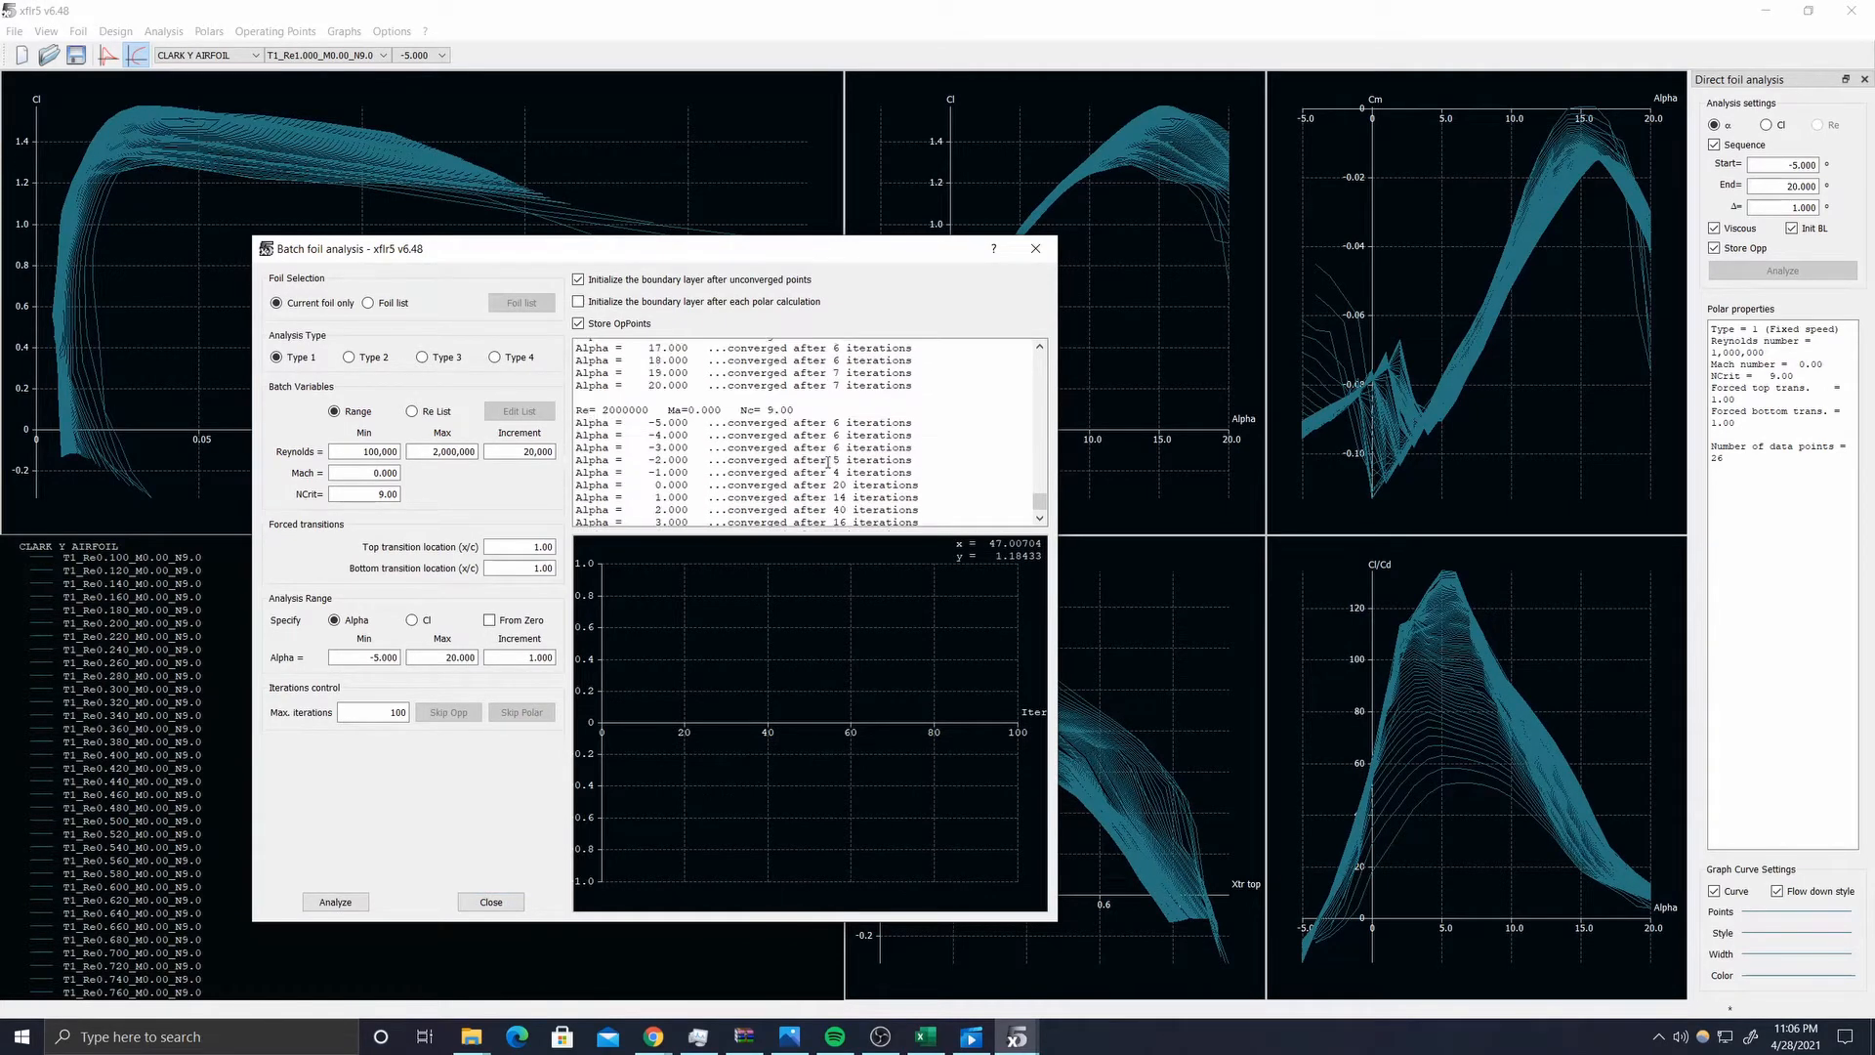
pyautogui.scroll(-6, 828, 461)
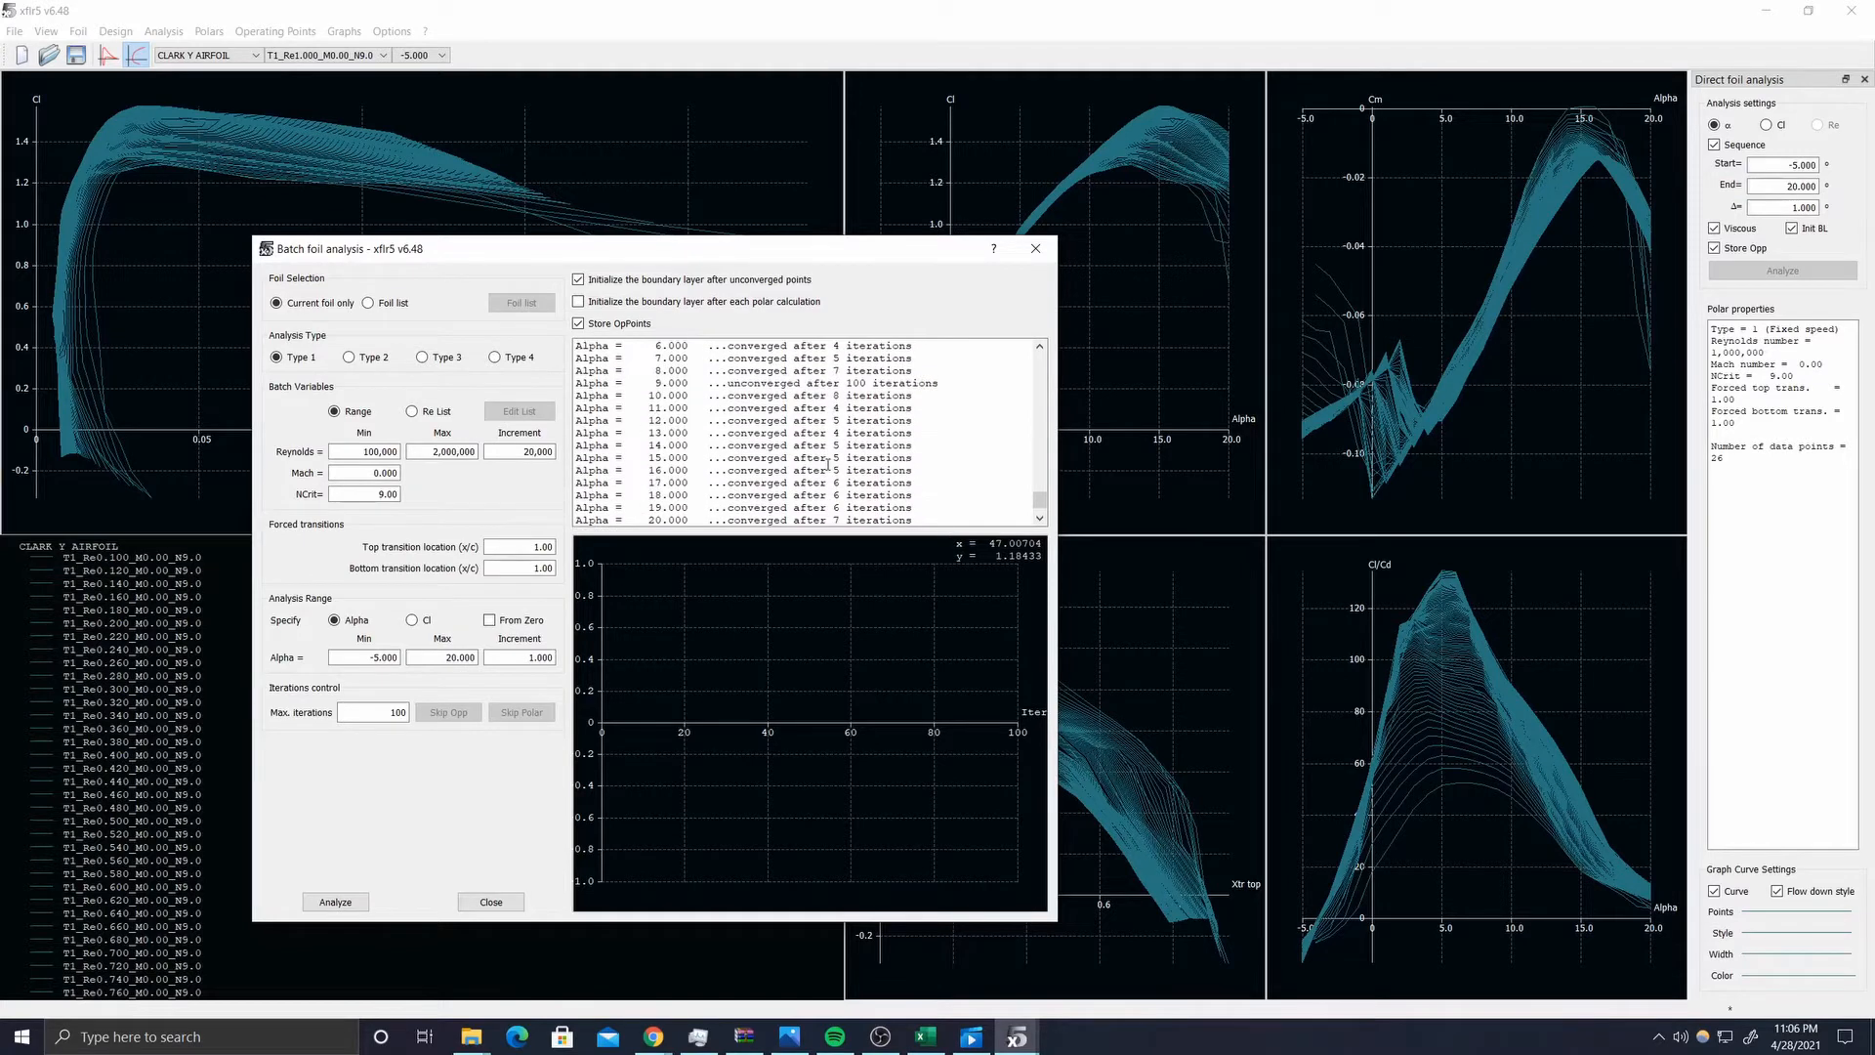
pyautogui.scroll(-3, 828, 464)
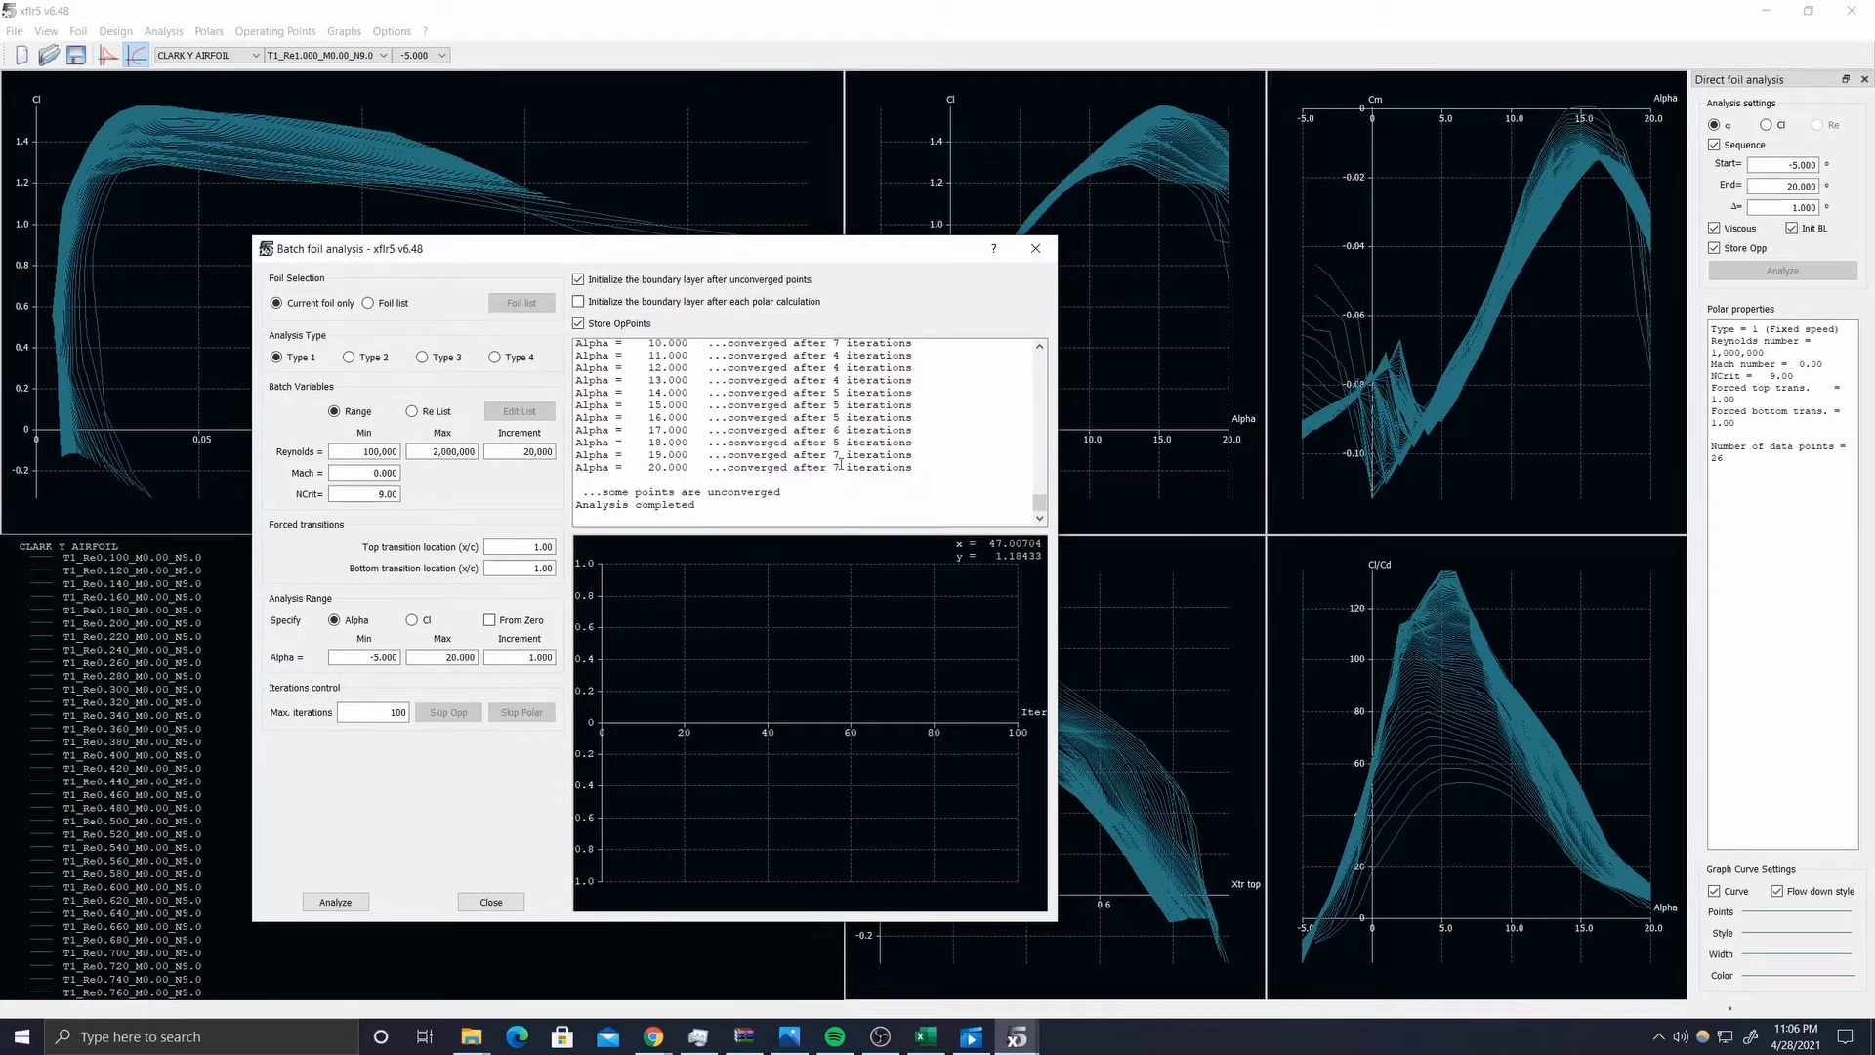
pyautogui.moveTo(860, 251); pyautogui.dragTo(608, 616)
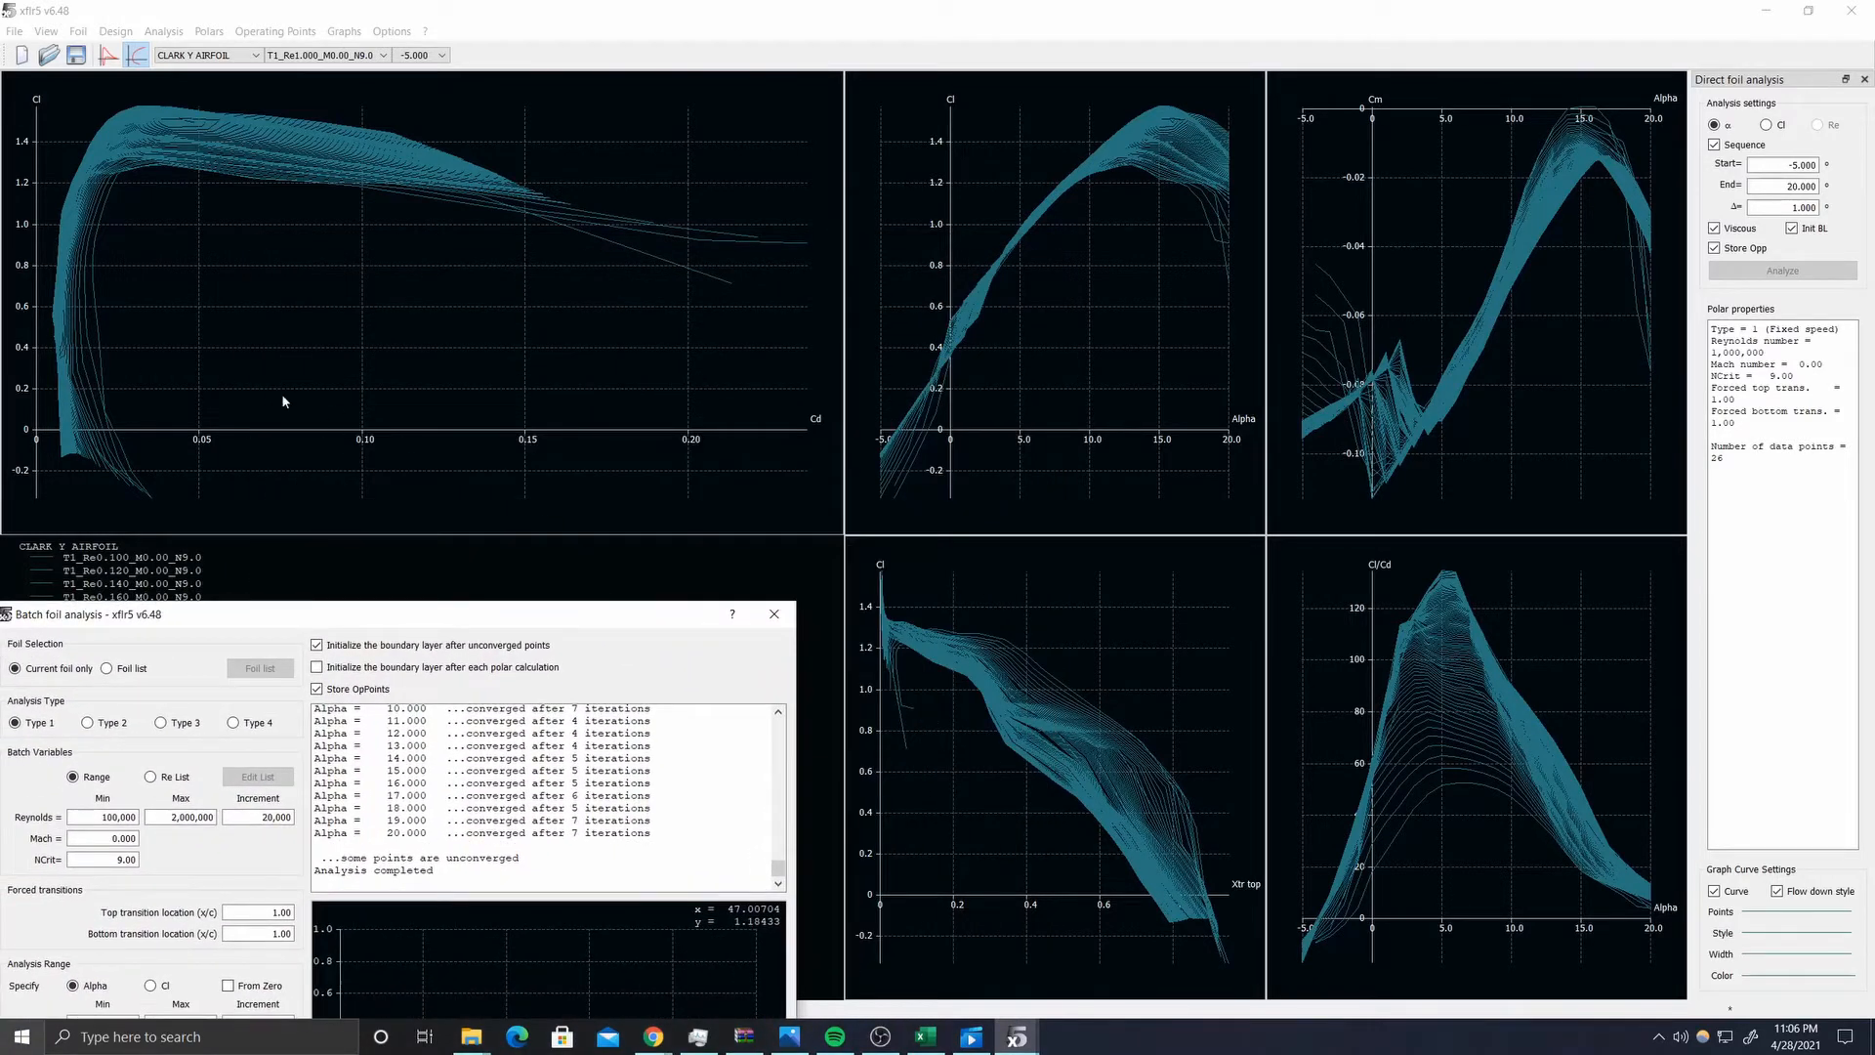
pyautogui.moveTo(388, 612); pyautogui.dragTo(400, 576)
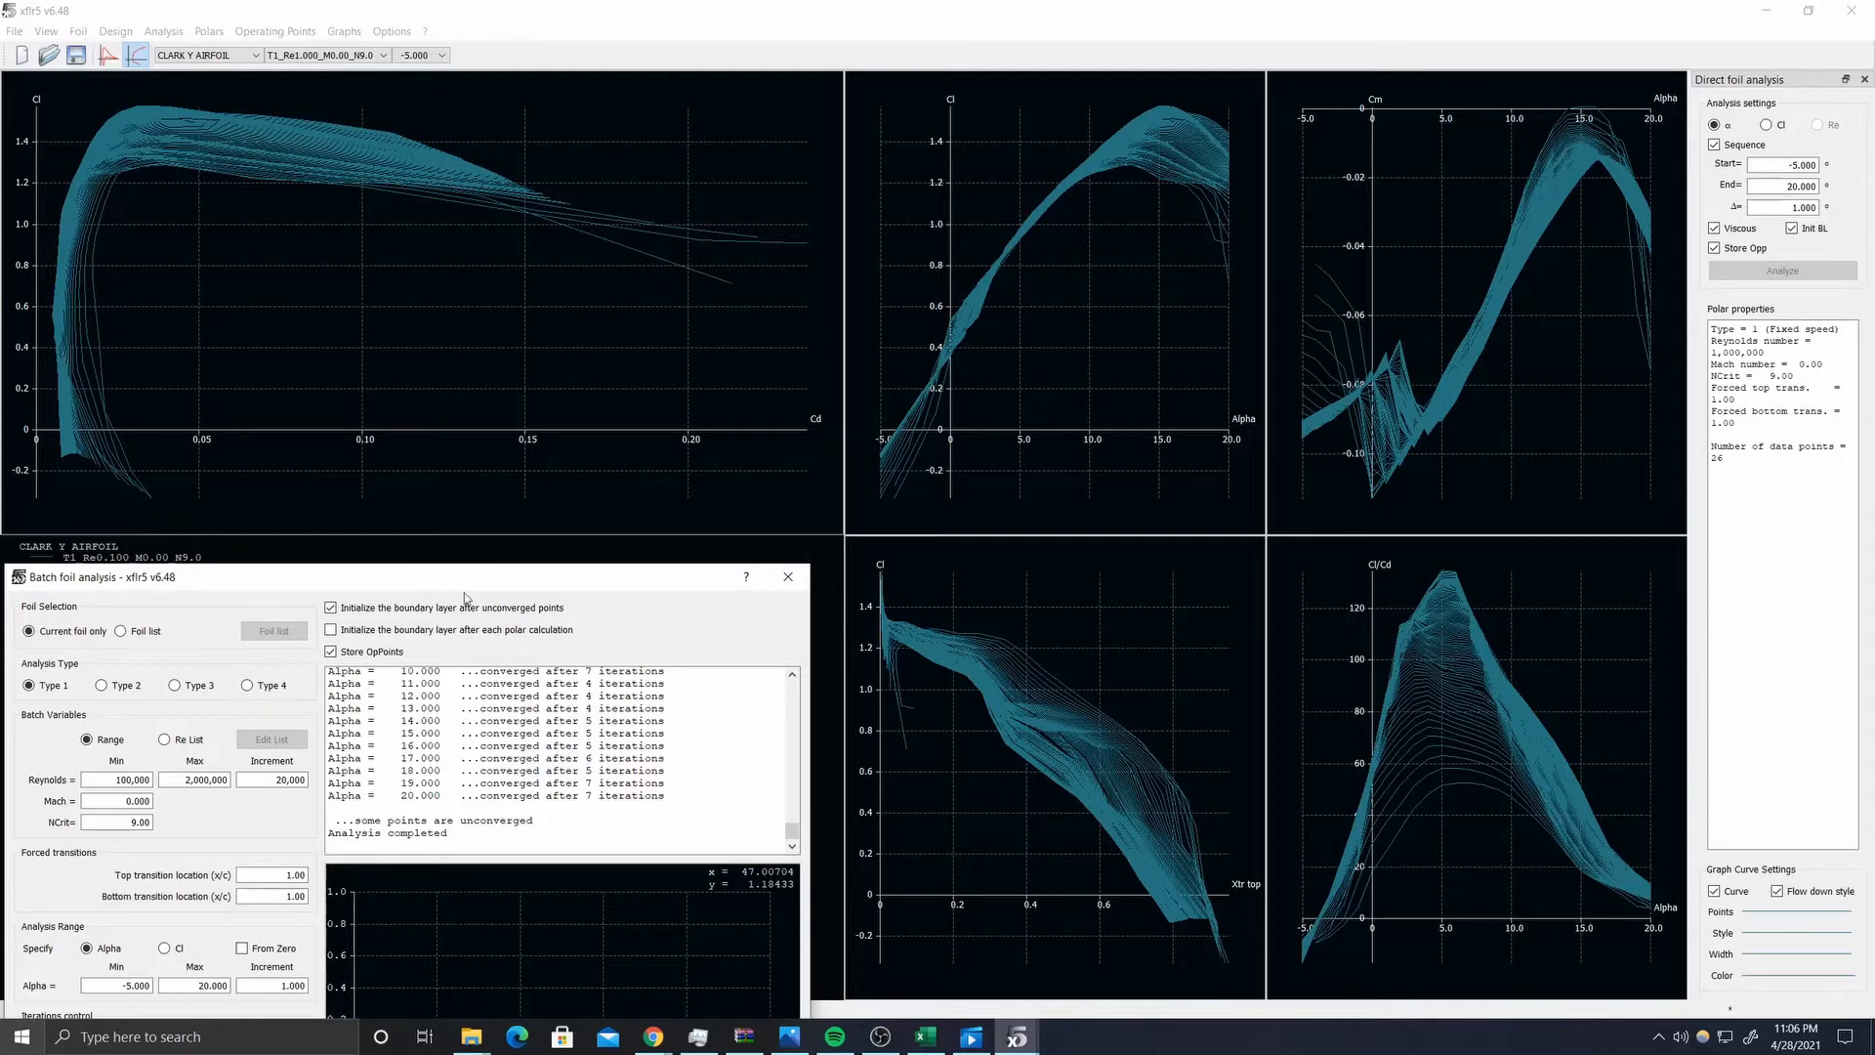
pyautogui.moveTo(481, 577); pyautogui.dragTo(831, 179)
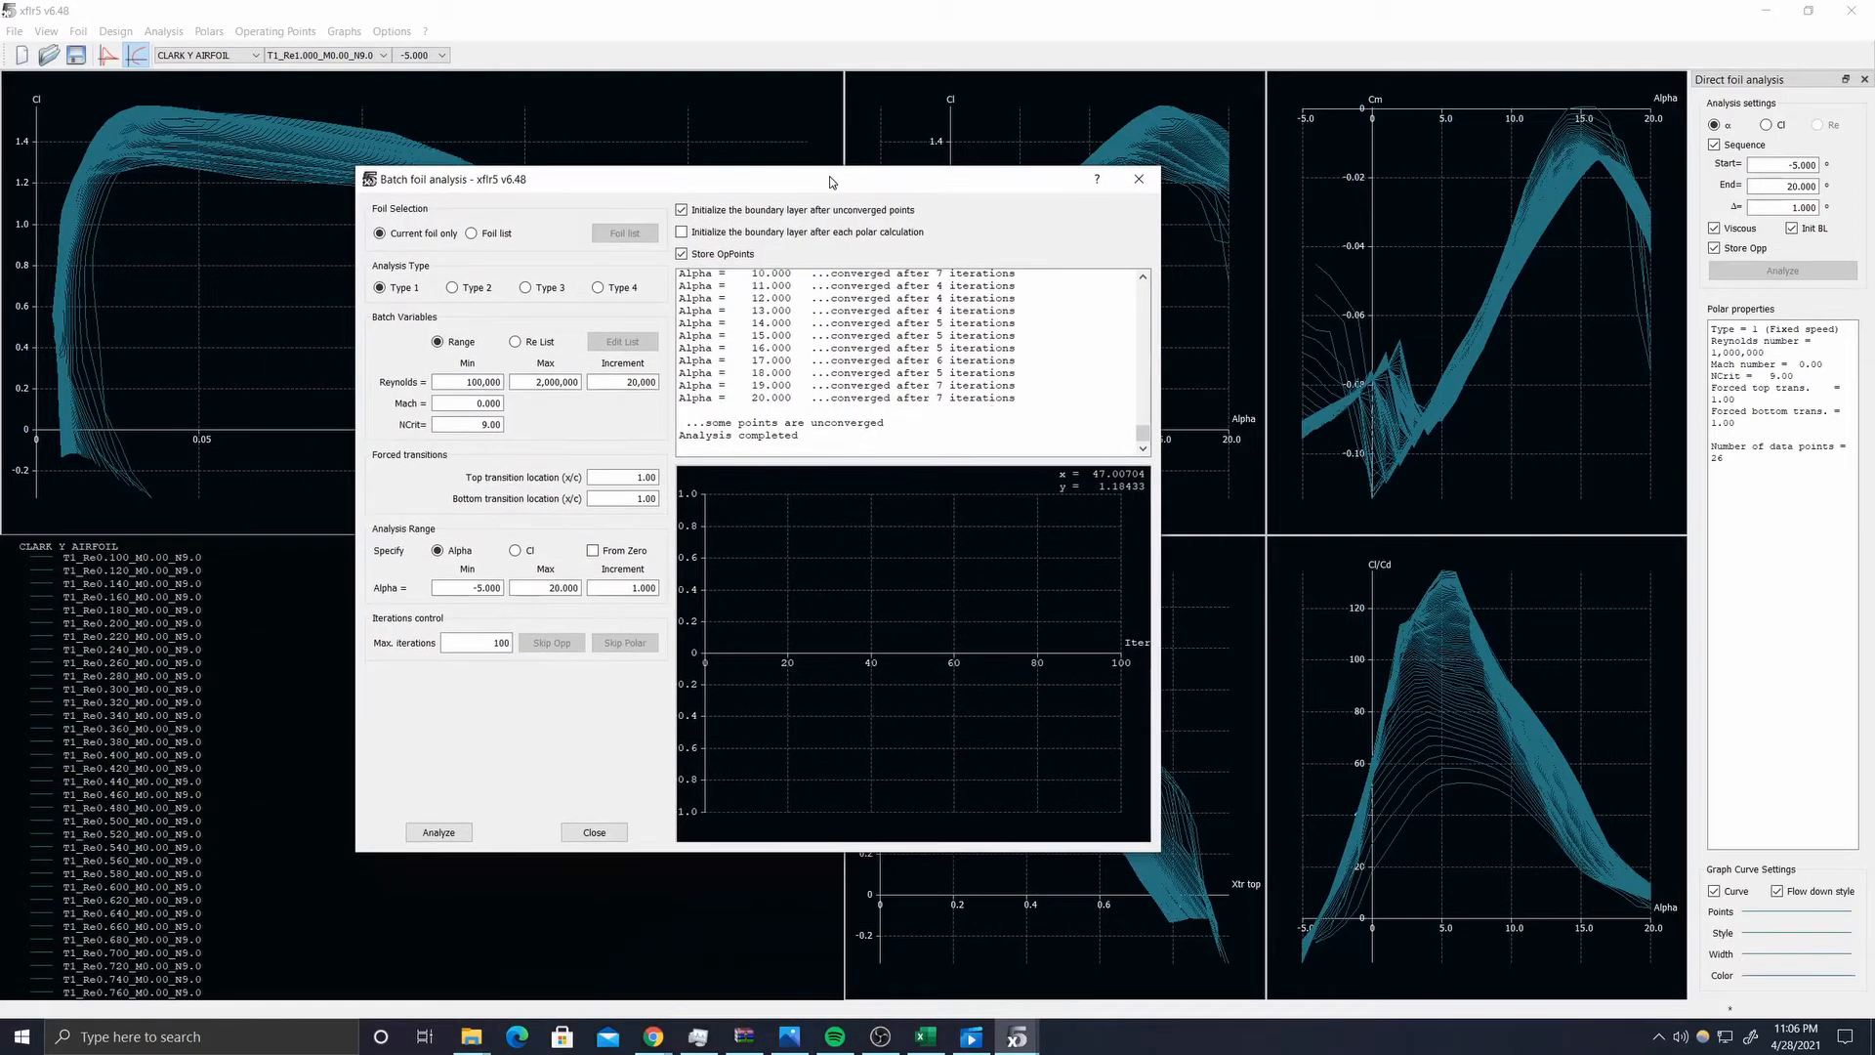
pyautogui.click(595, 832)
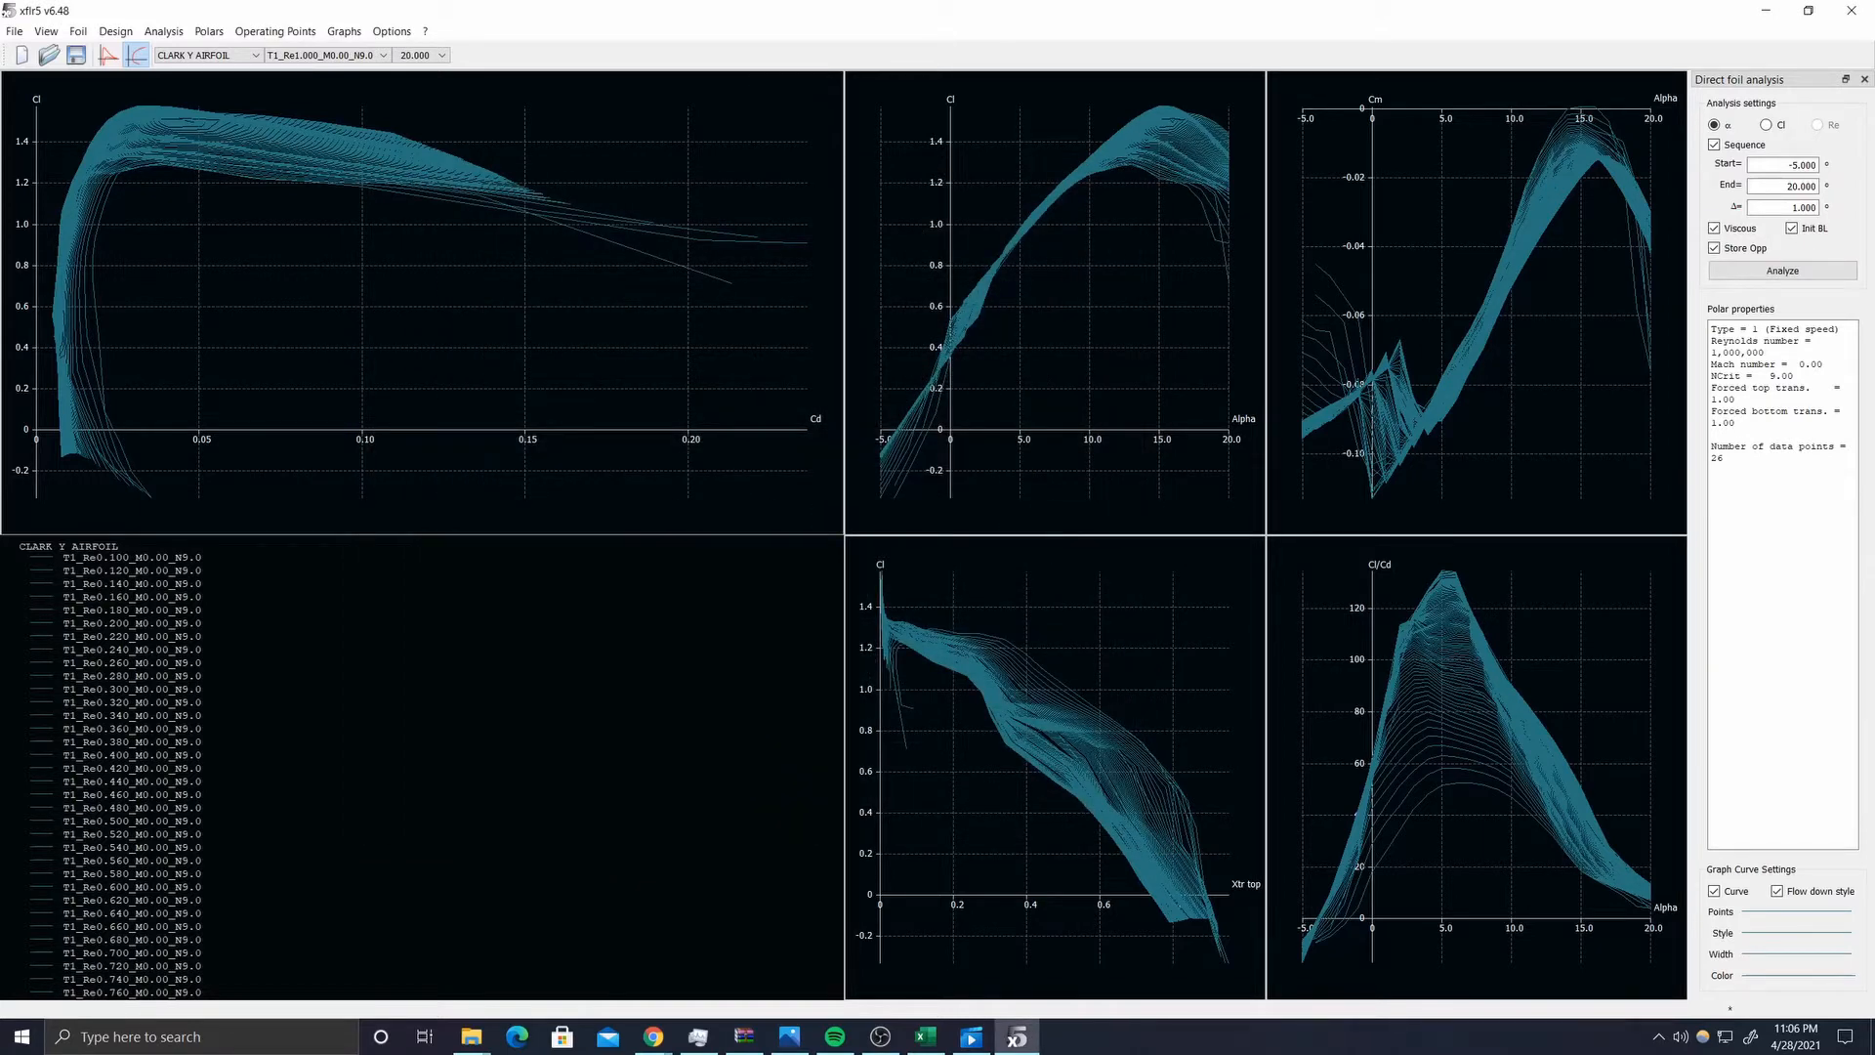
# - Switch to Wing and Plane Design and show the 3D view
pyautogui.click(16, 32)
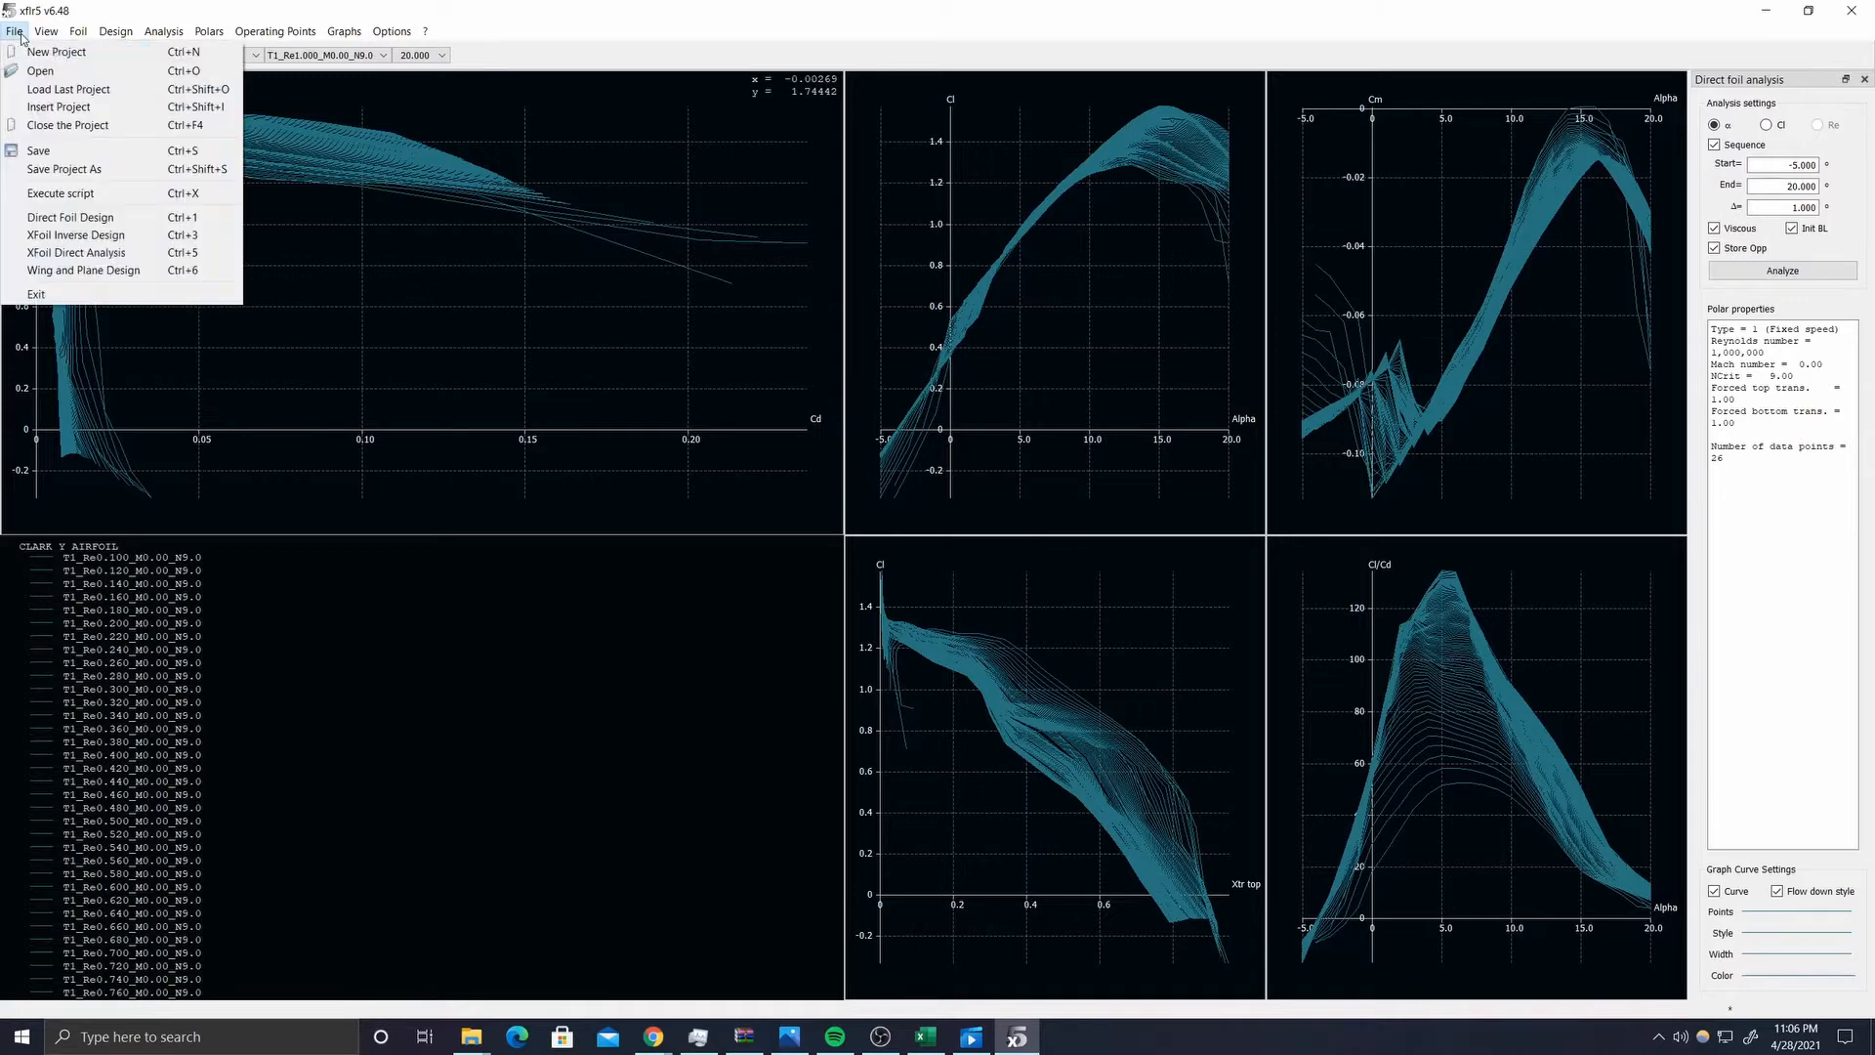
pyautogui.click(78, 272)
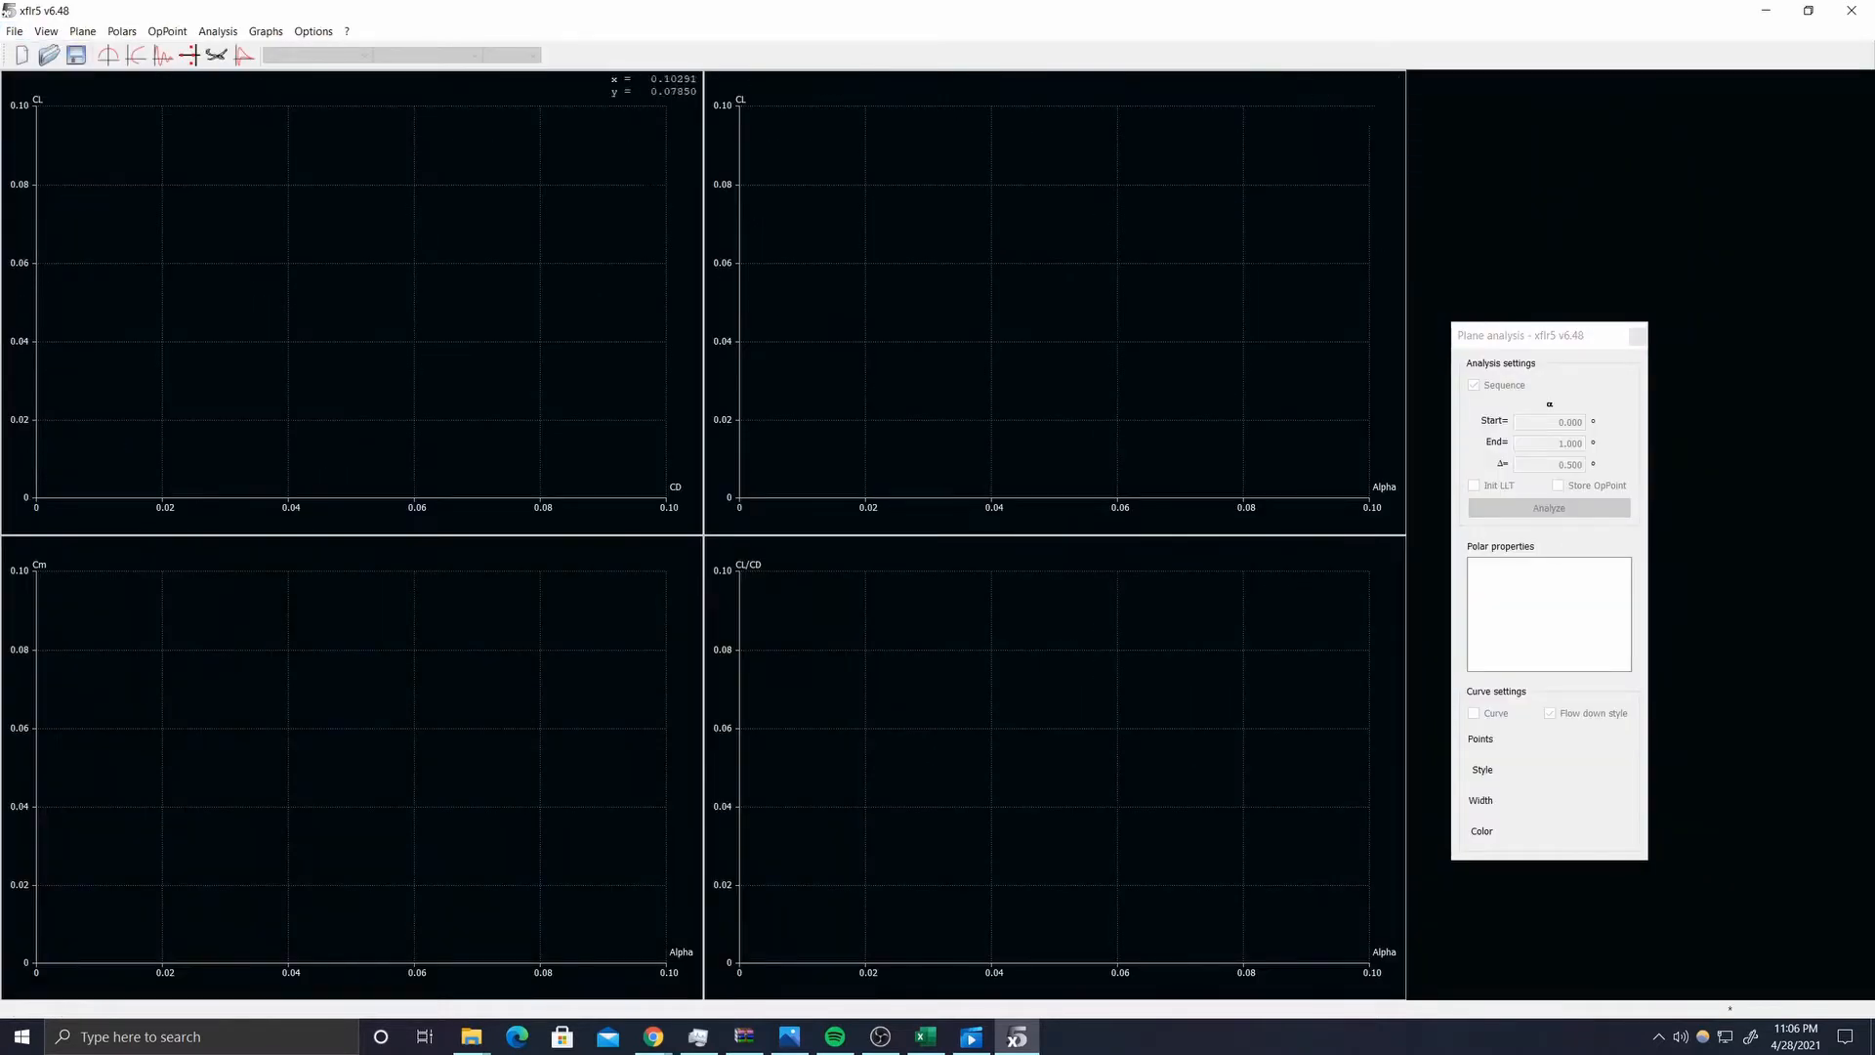
pyautogui.click(217, 56)
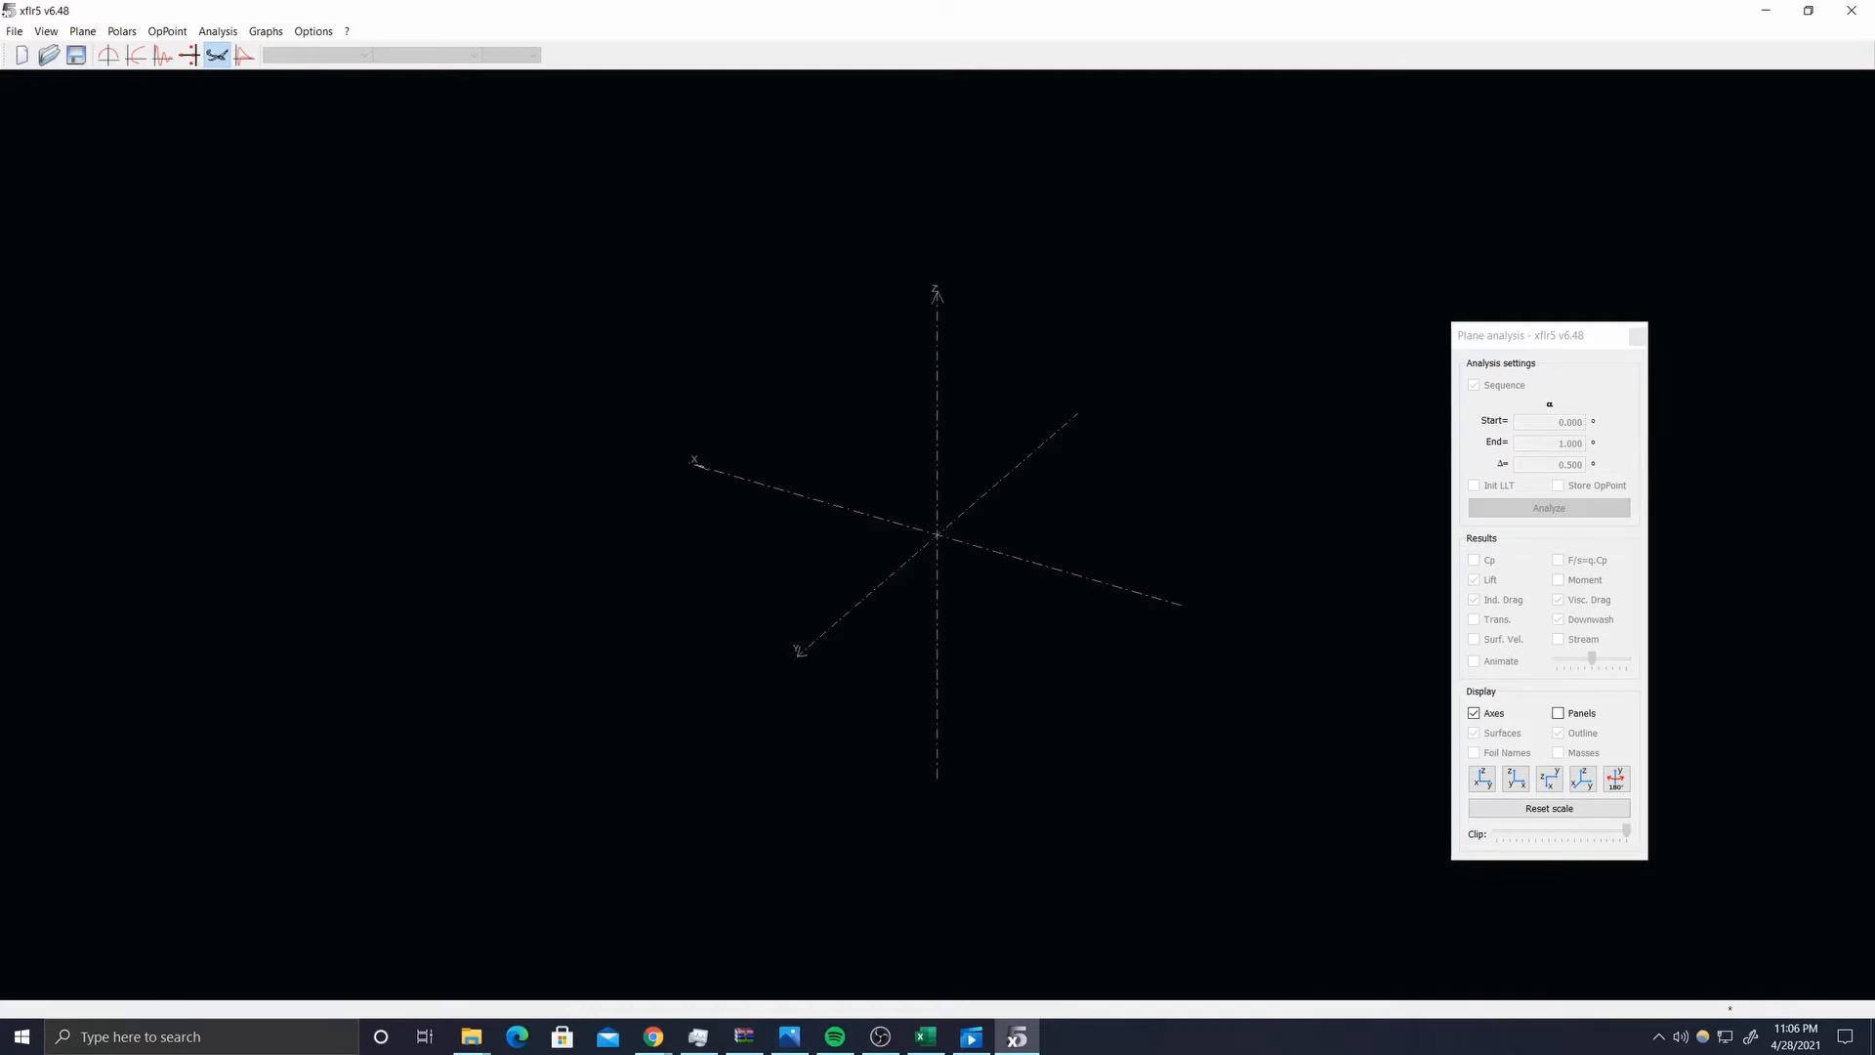
# - Start a new plane definition and check the required wings in the BONUS XFLR5 Project assignment in Chrome, returning to XFLR5
pyautogui.click(84, 35)
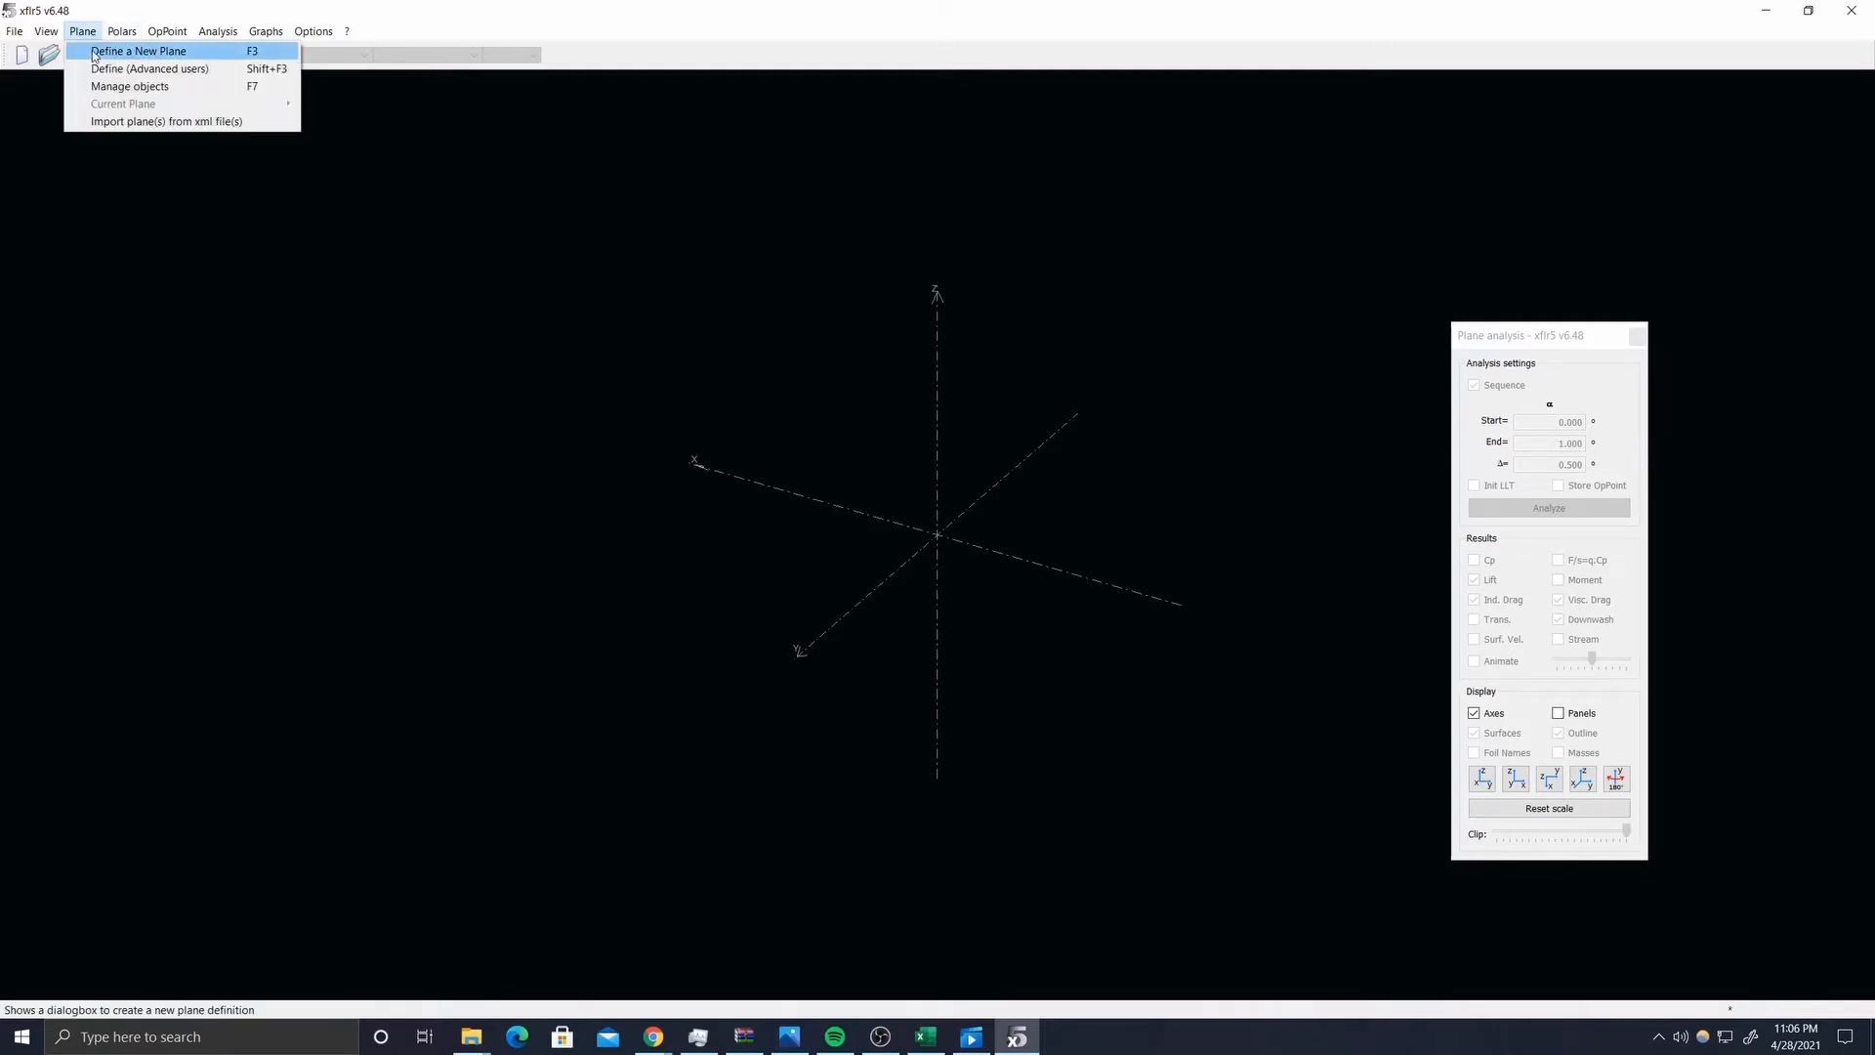
pyautogui.click(95, 52)
pyautogui.click(782, 254)
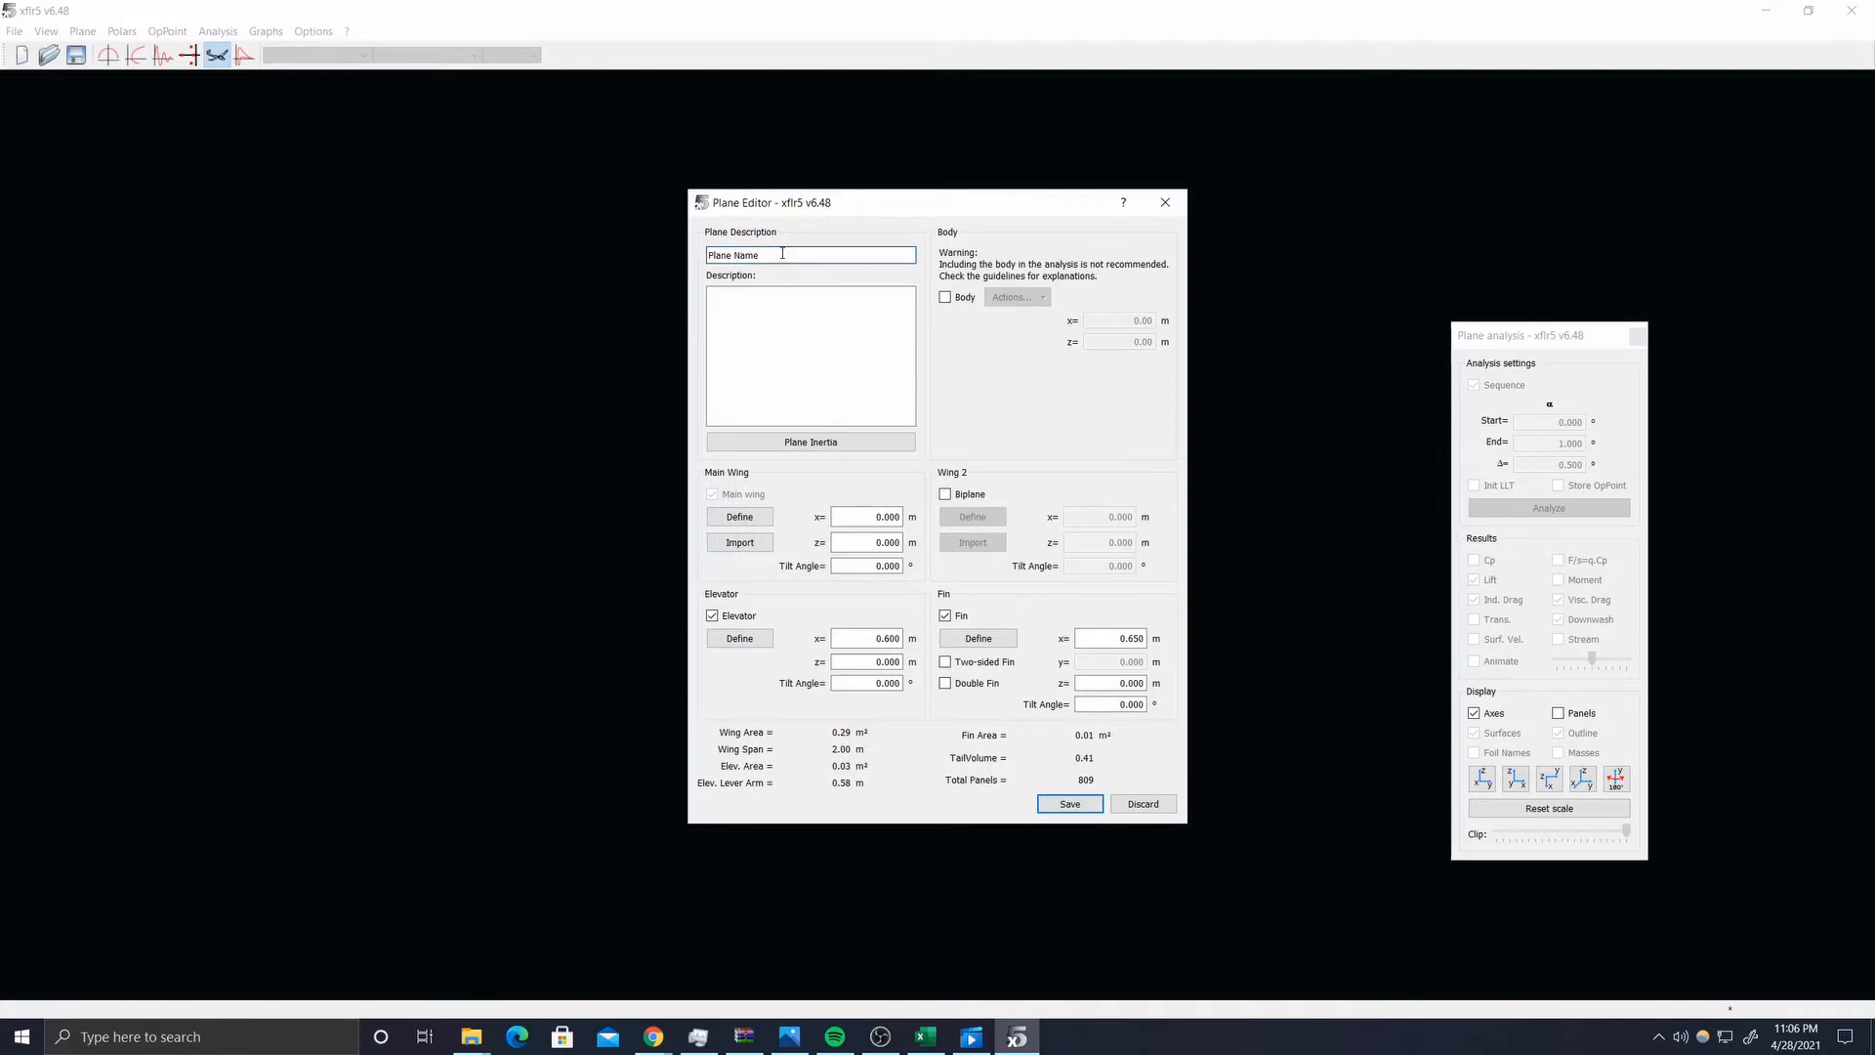
pyautogui.click(653, 1037)
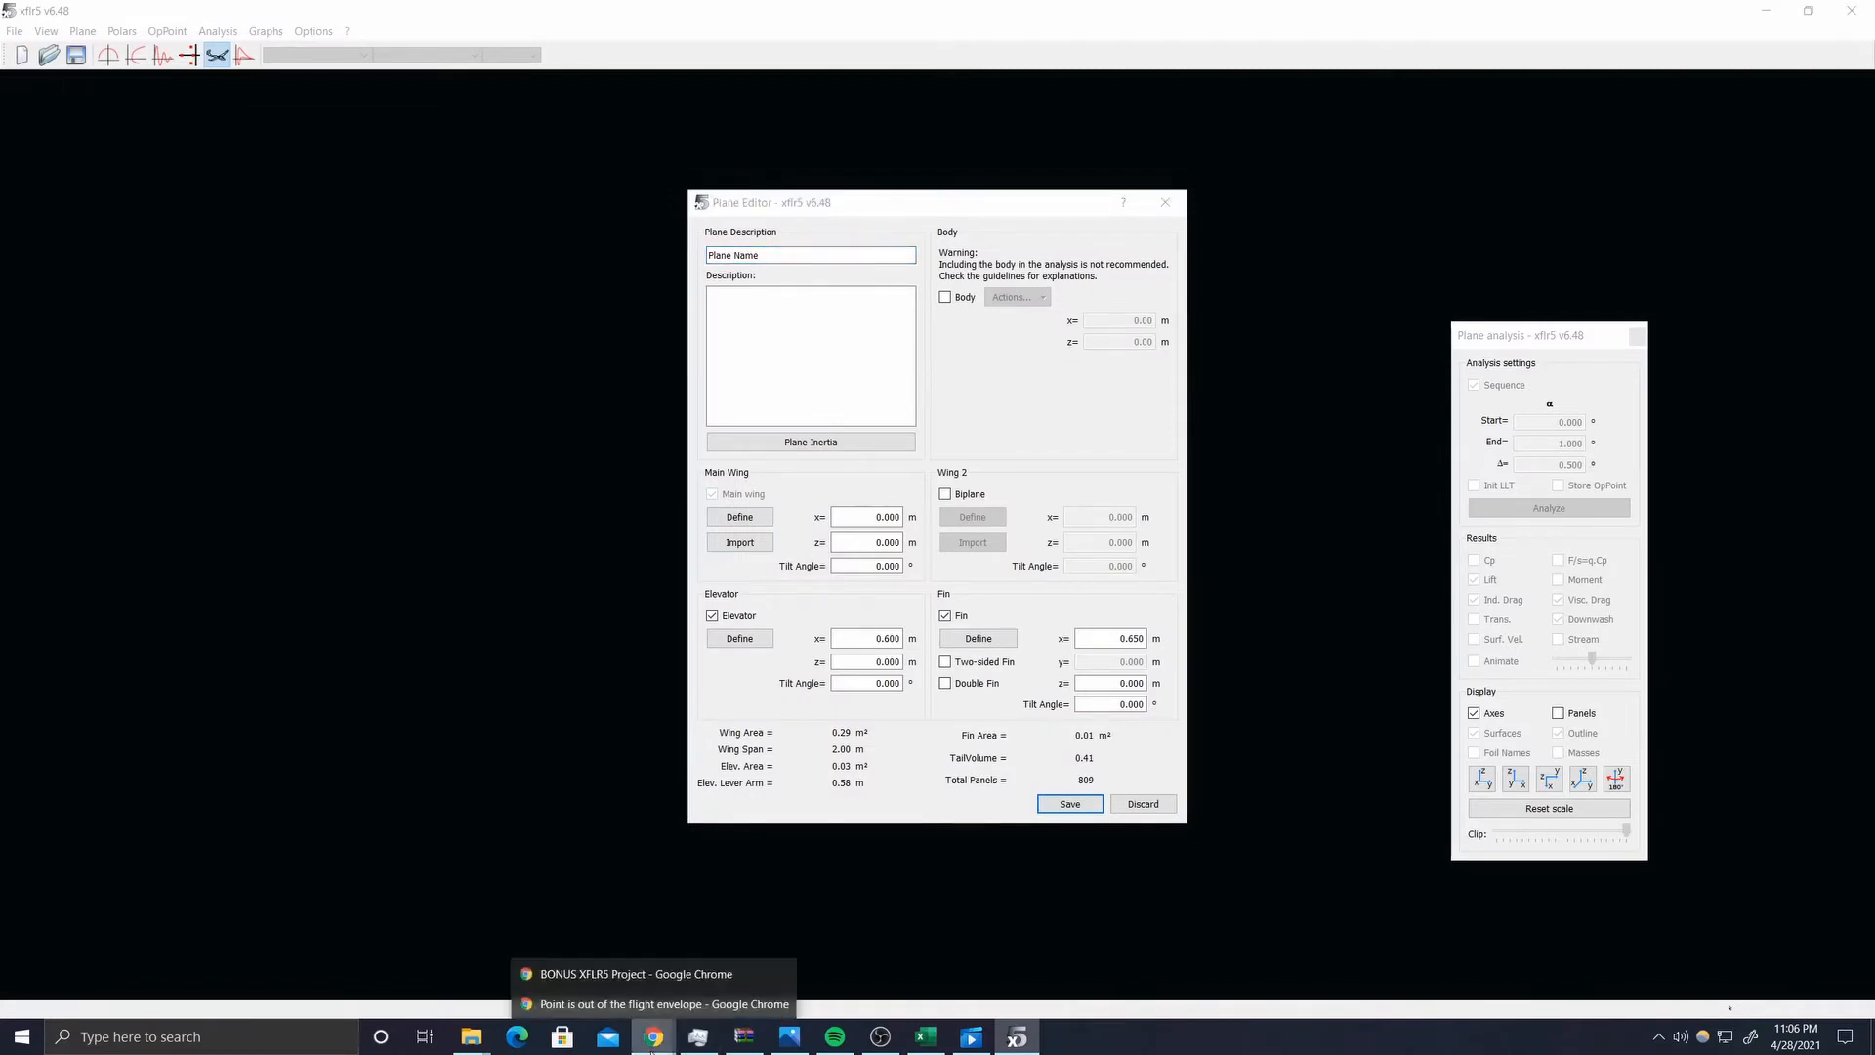
pyautogui.click(642, 974)
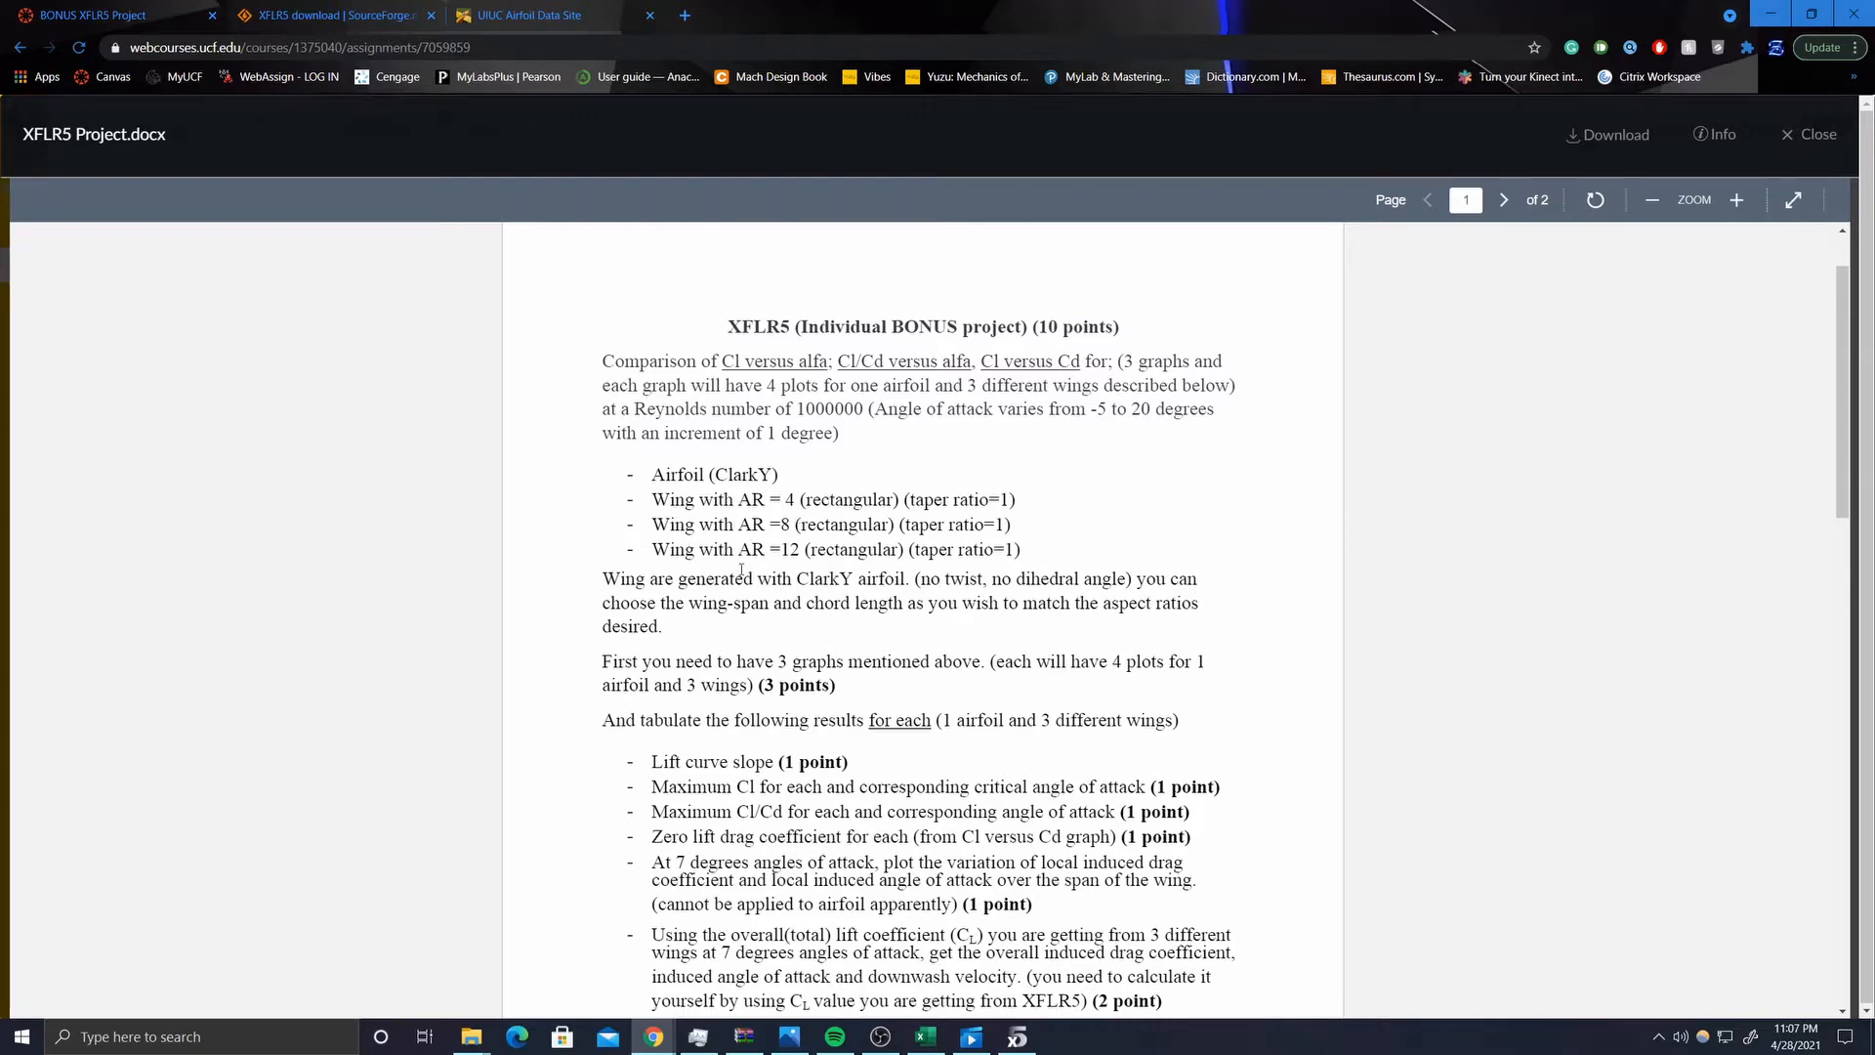
pyautogui.click(1017, 1037)
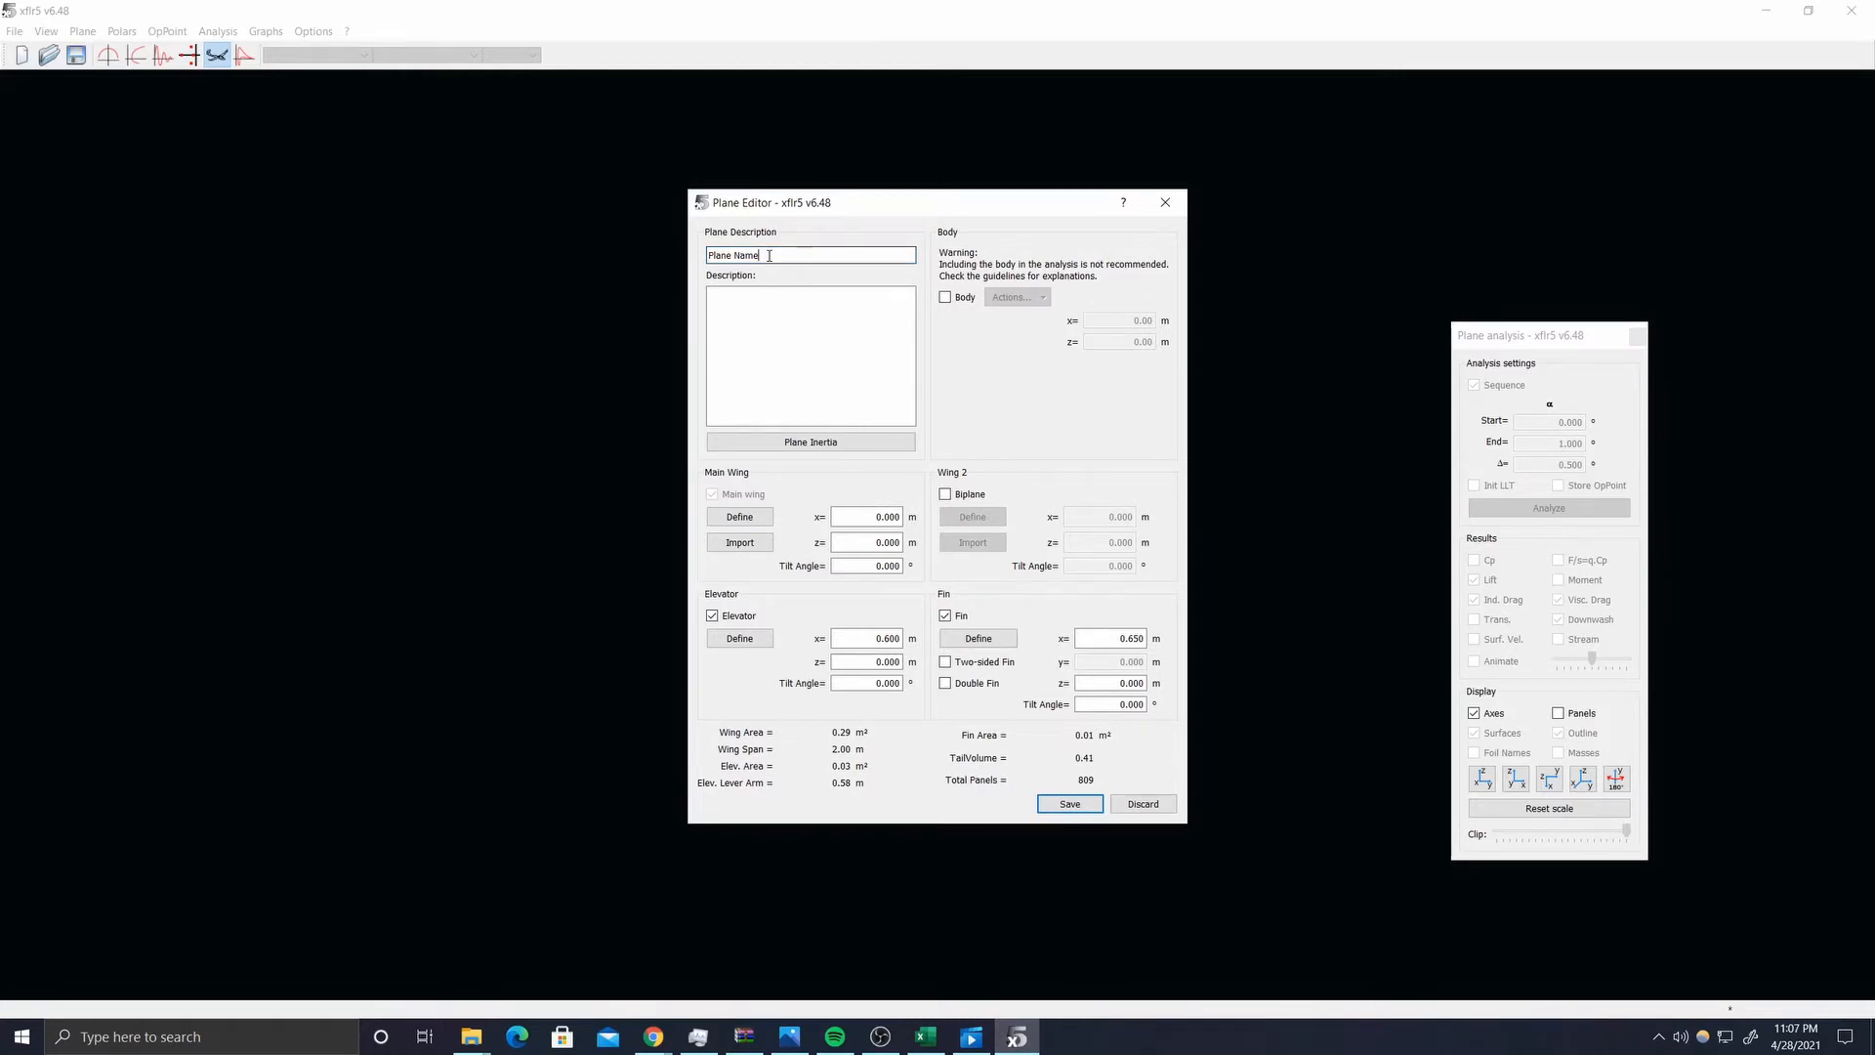
# - Name the plane AR4 and exclude the elevator and fin from it
pyautogui.moveTo(769, 256); pyautogui.dragTo(708, 256)
pyautogui.press('BackSpace')
pyautogui.write('AR$')
pyautogui.press('BackSpace')
pyautogui.write('4')
pyautogui.click(712, 615)
pyautogui.click(945, 616)
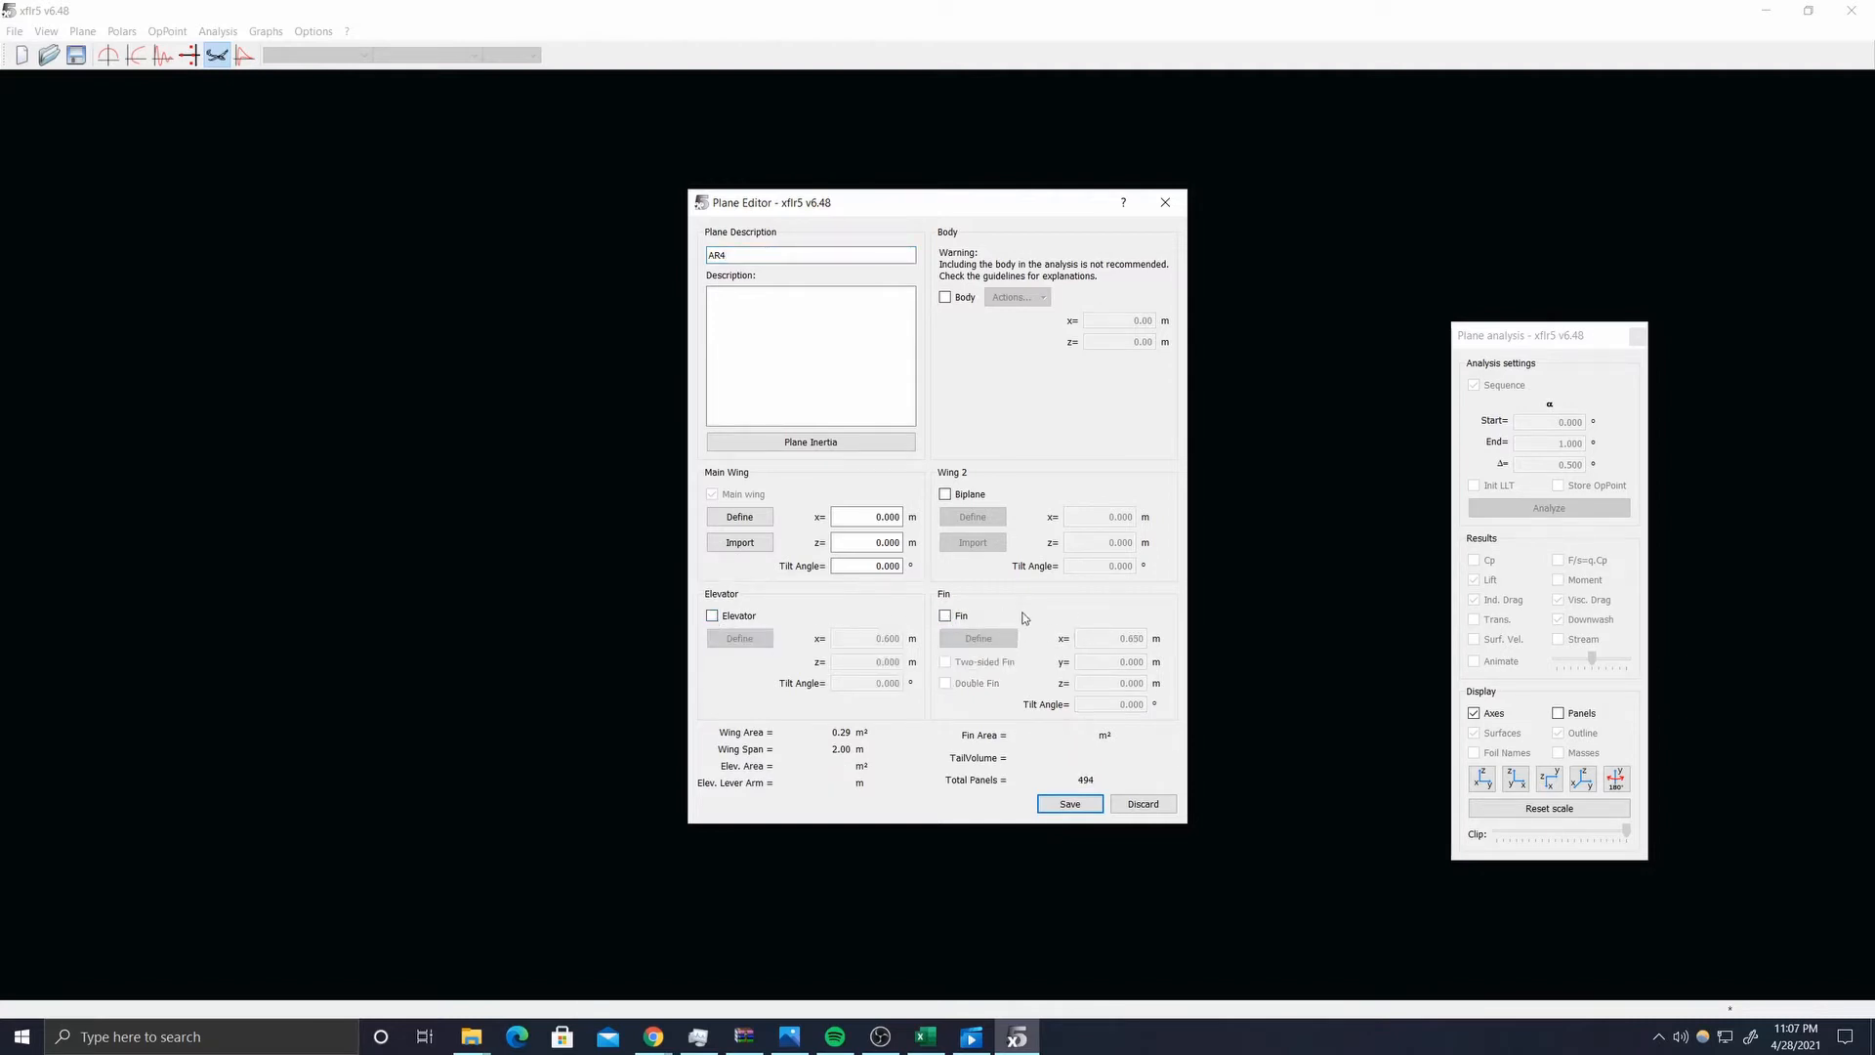
# - Open the main wing's definition and name the wing WingAR4
pyautogui.click(740, 517)
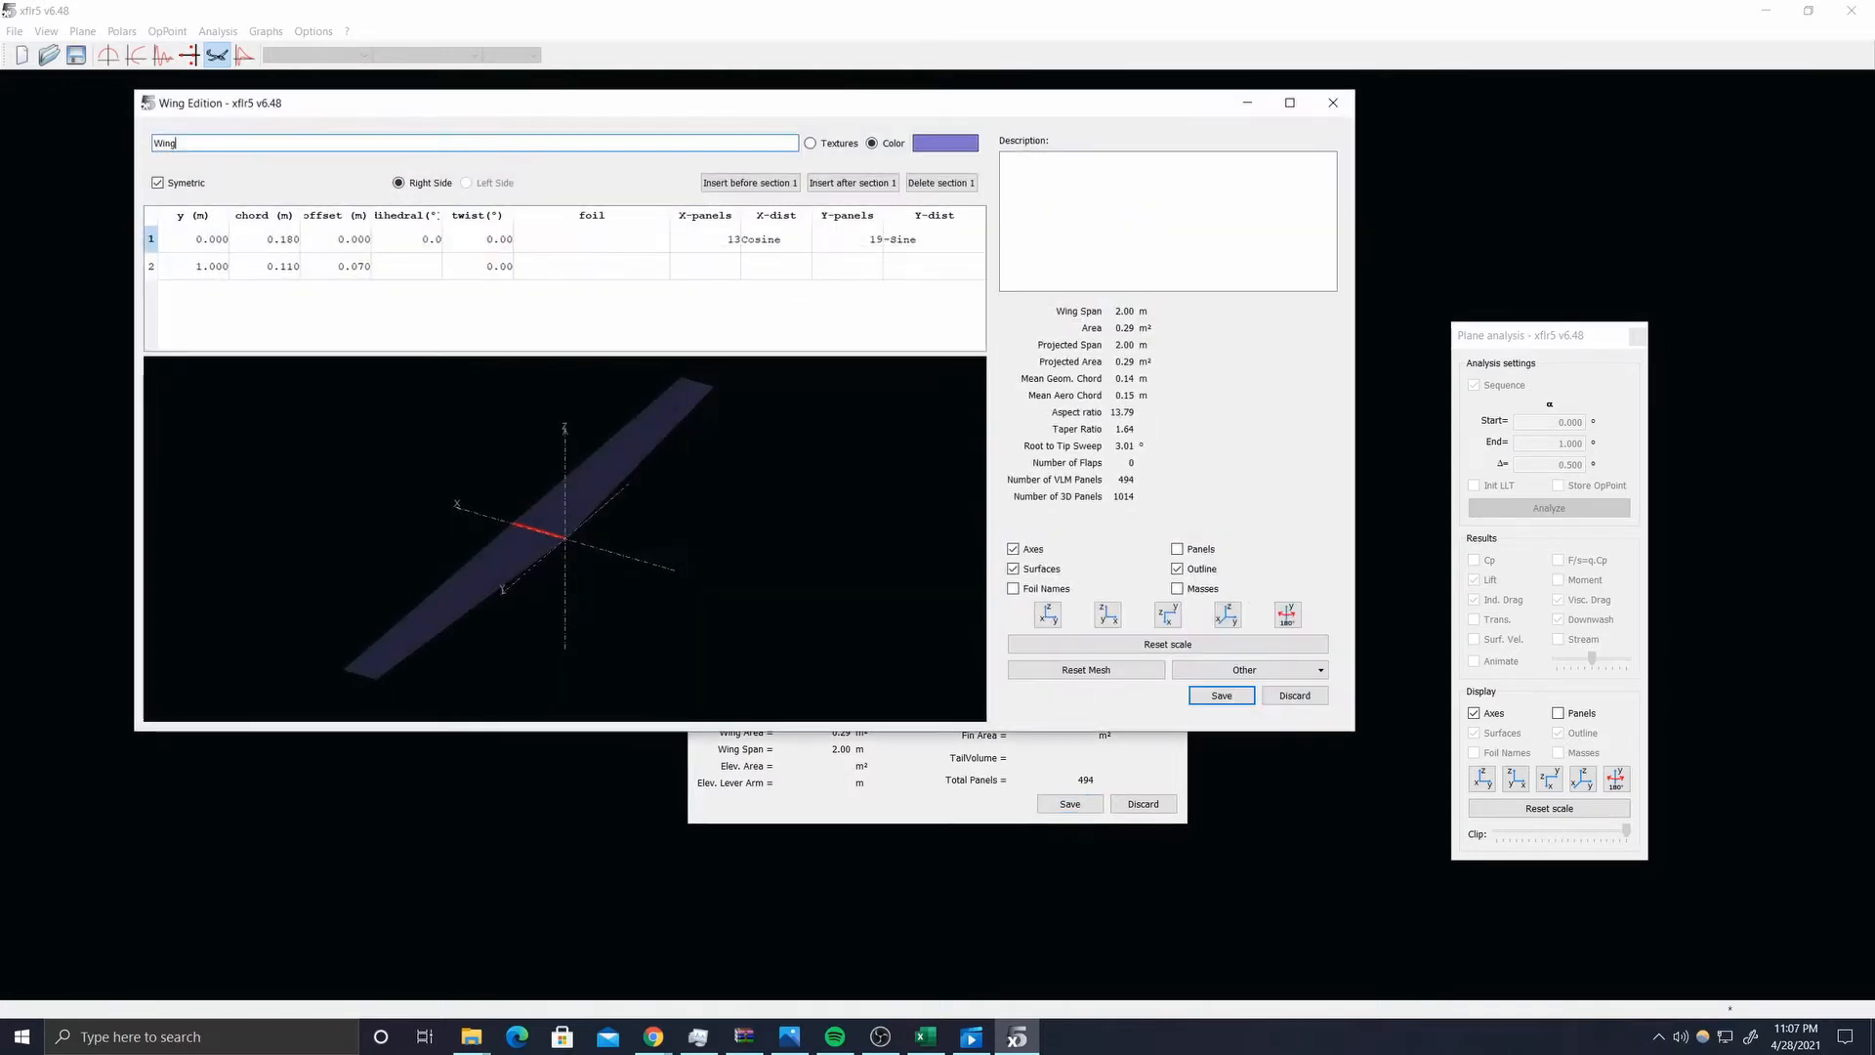
pyautogui.moveTo(581, 107); pyautogui.dragTo(617, 144)
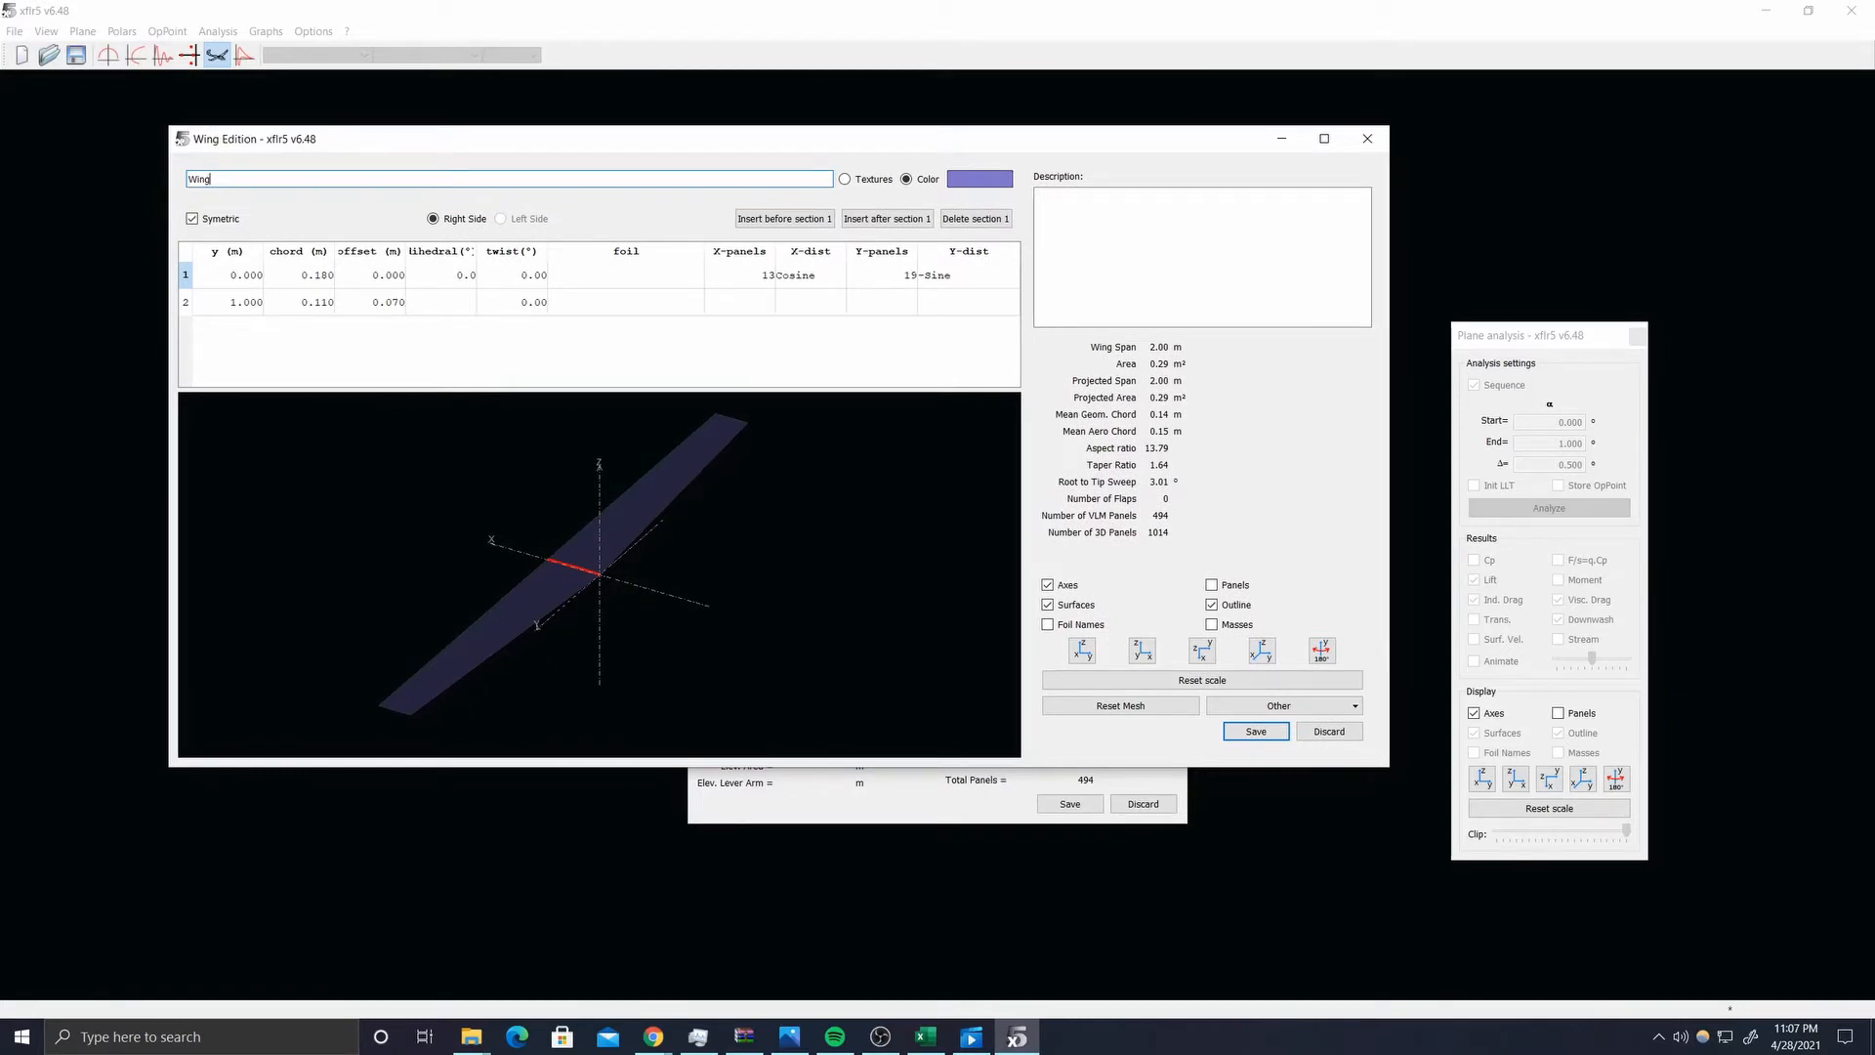
pyautogui.write('4')
# - Make the wing rectangular: section 2 at y = 2 m with 0 offset, and a 1 m chord on both sections
pyautogui.doubleClick(243, 304)
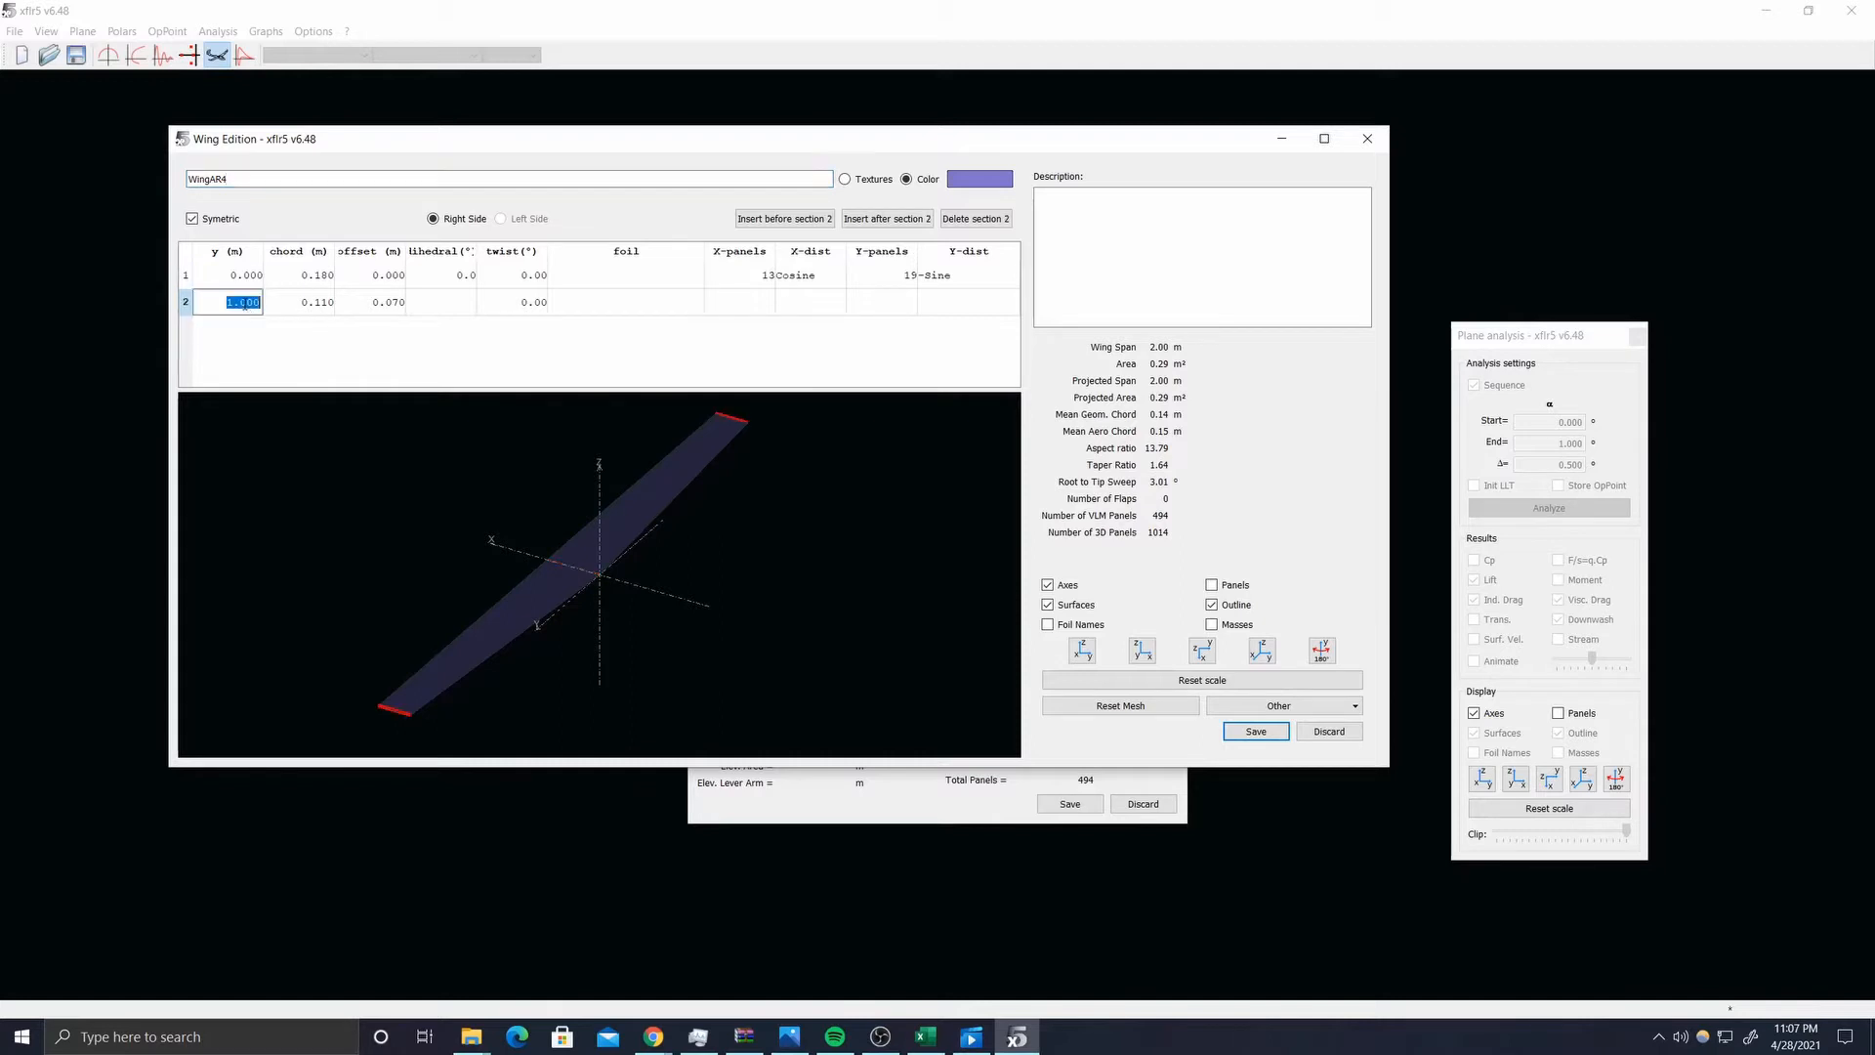
pyautogui.write('2')
pyautogui.press('Return')
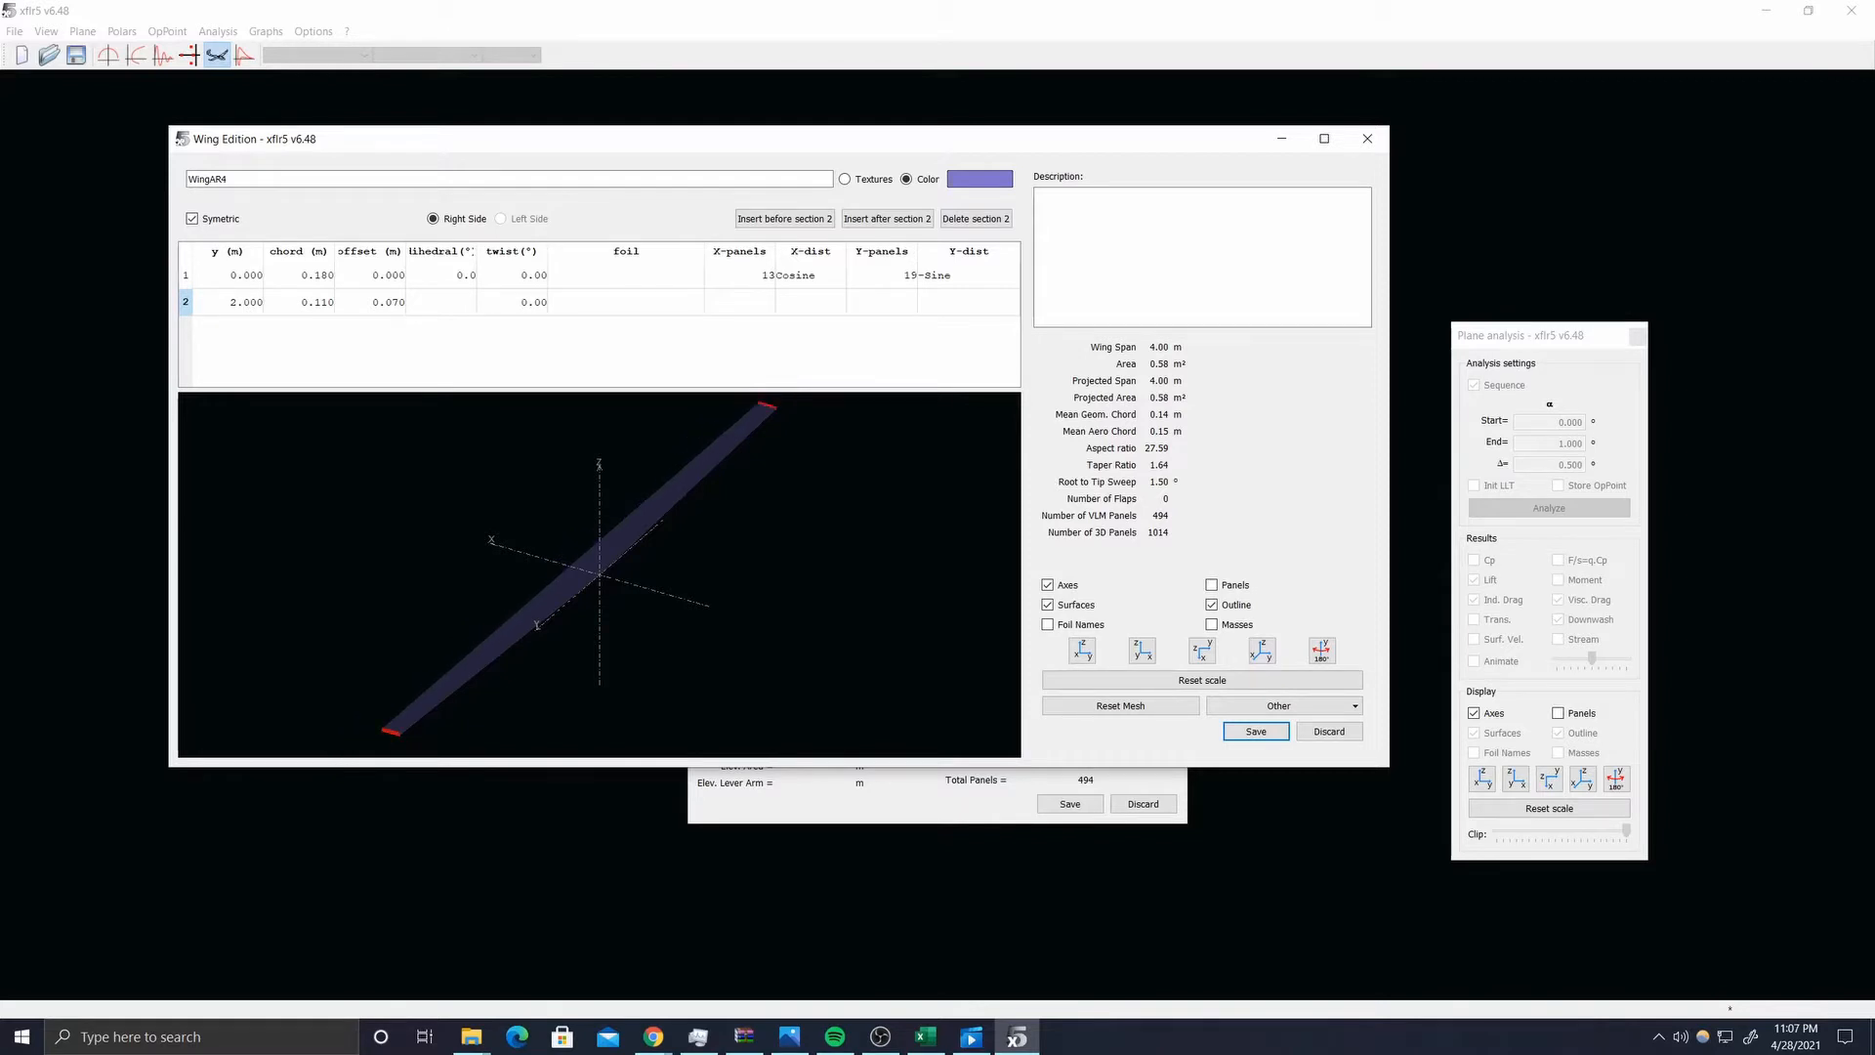
pyautogui.doubleClick(303, 277)
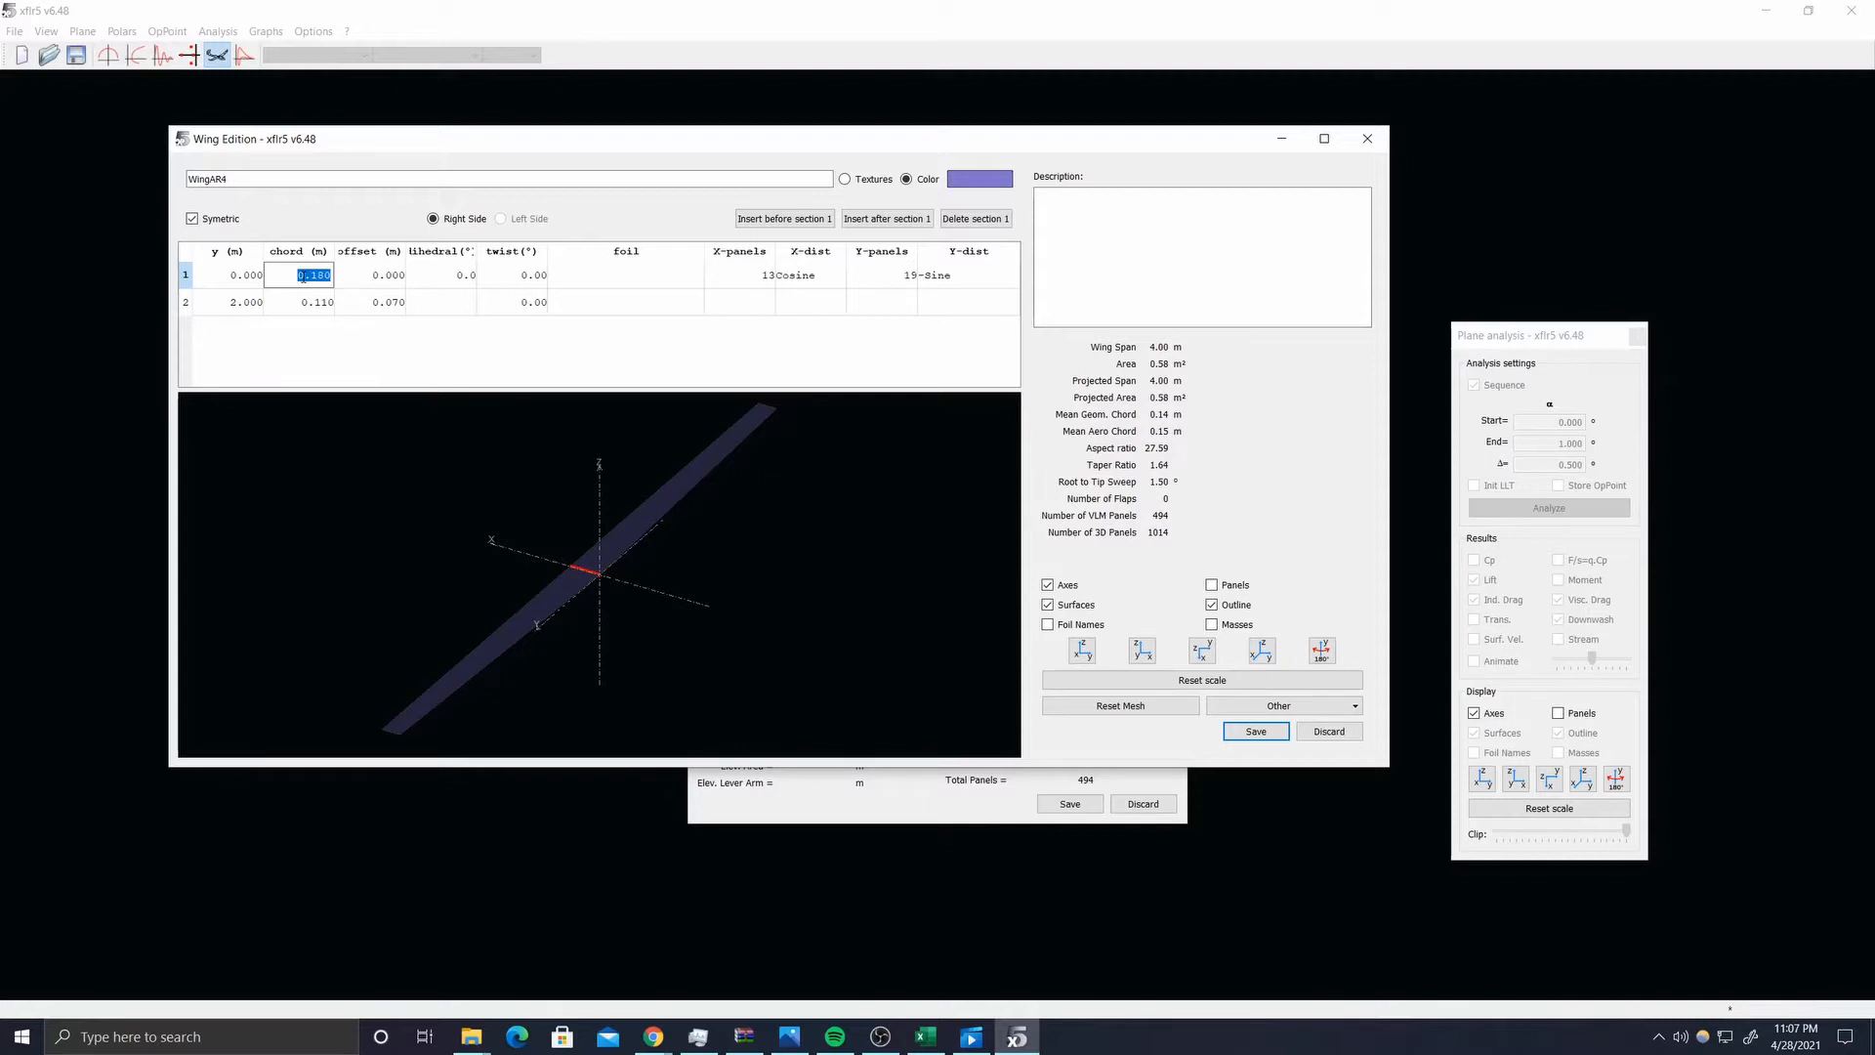
pyautogui.write('1')
pyautogui.press('Tab')
pyautogui.doubleClick(316, 298)
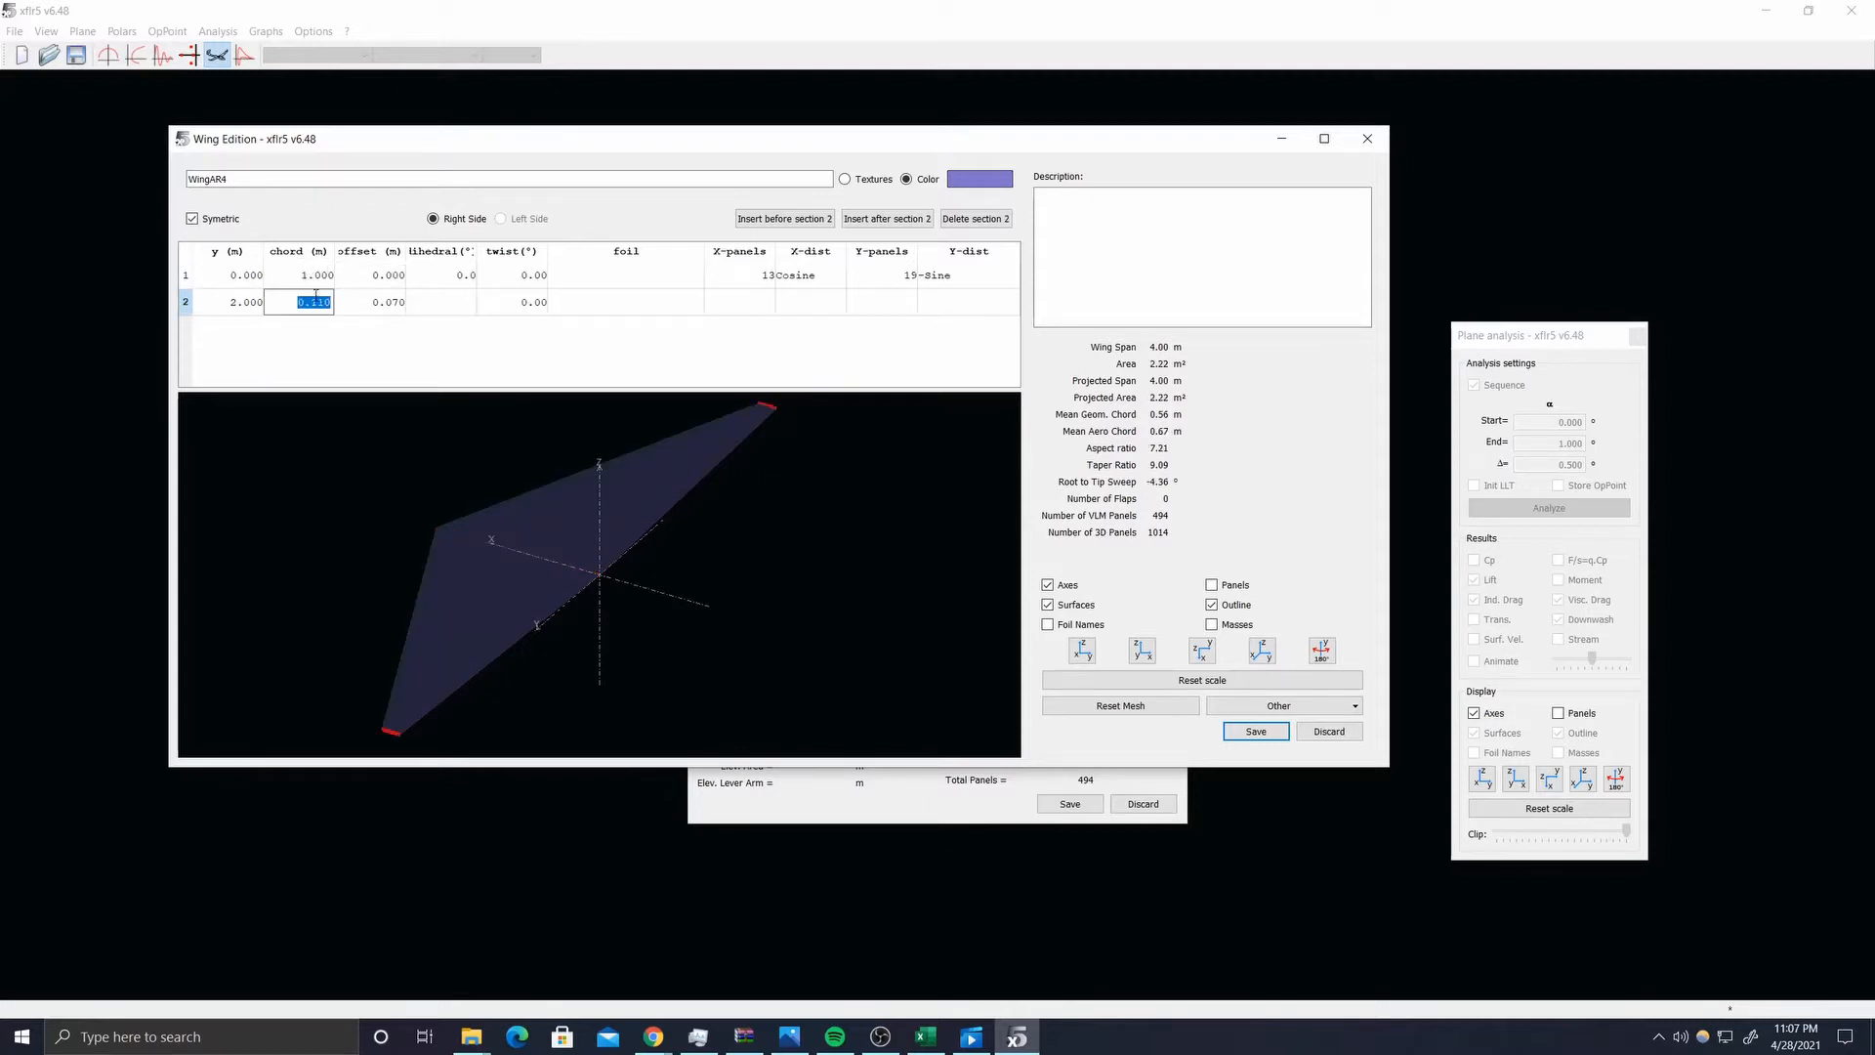
pyautogui.write('1')
pyautogui.press('Tab')
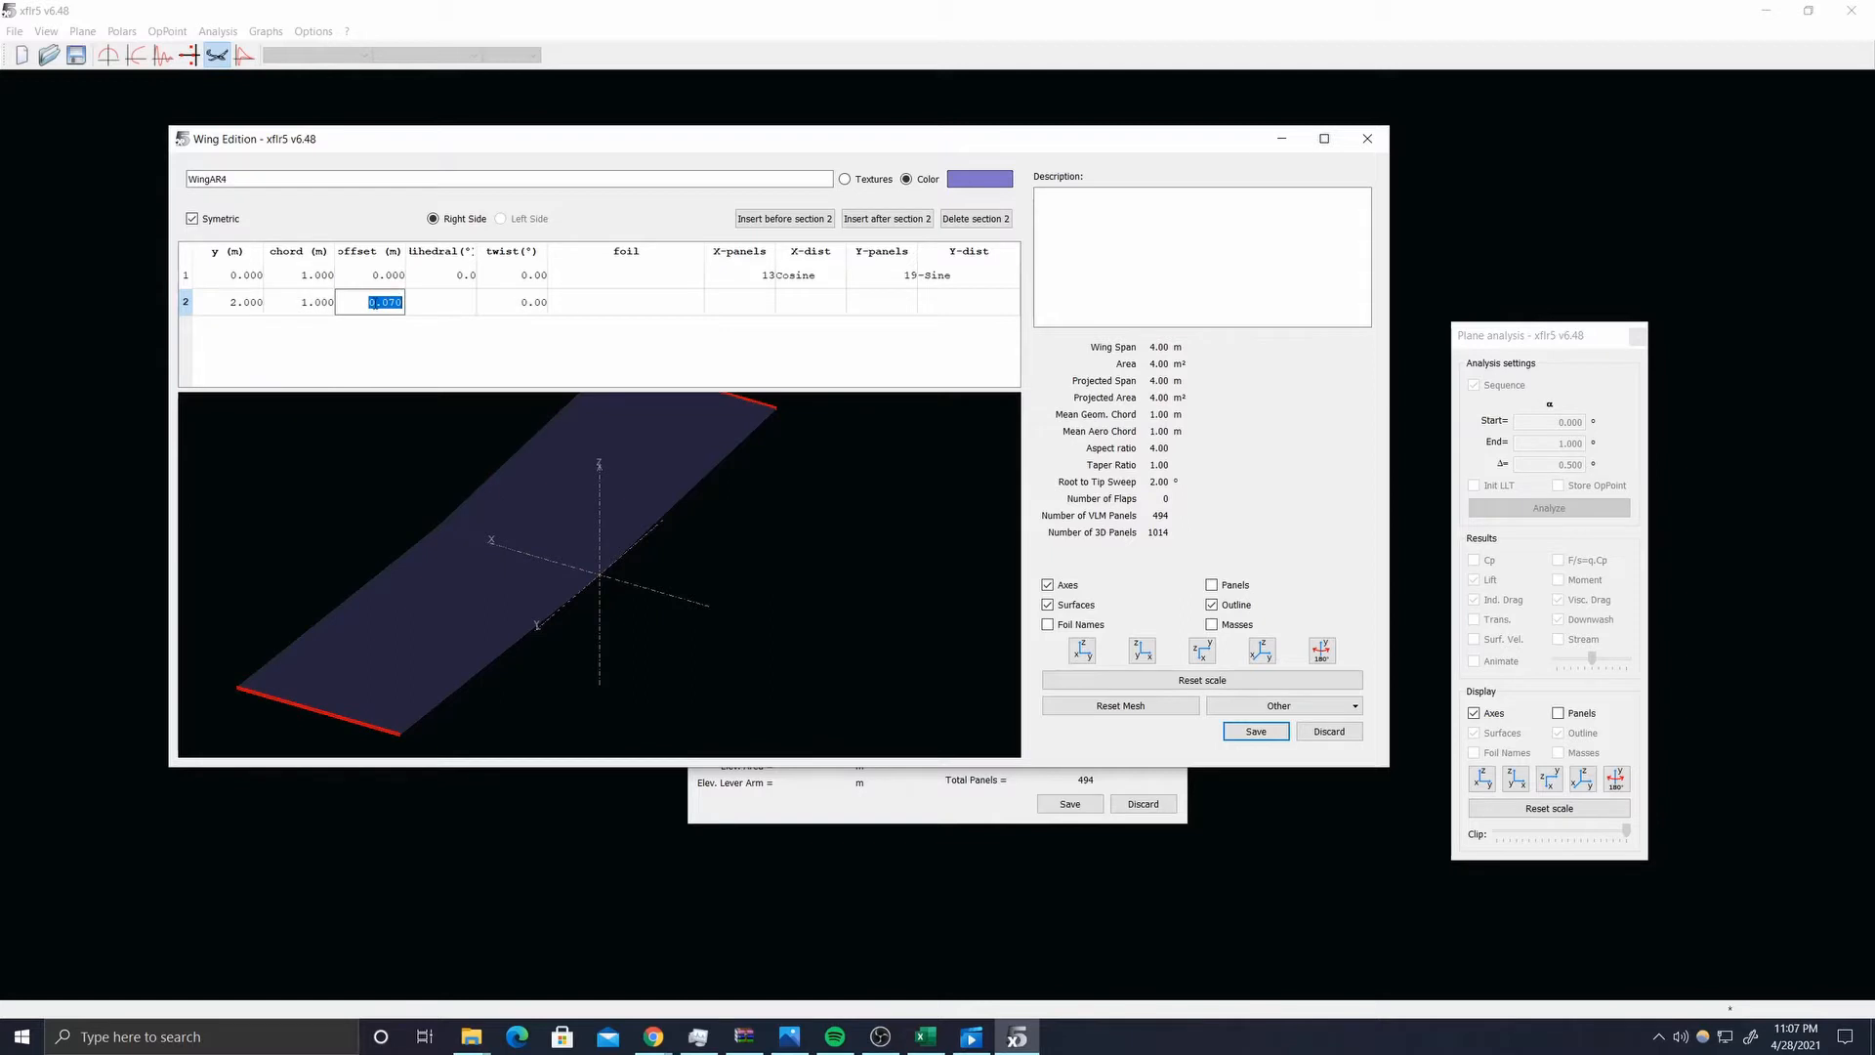
pyautogui.write('0')
pyautogui.press('Tab')
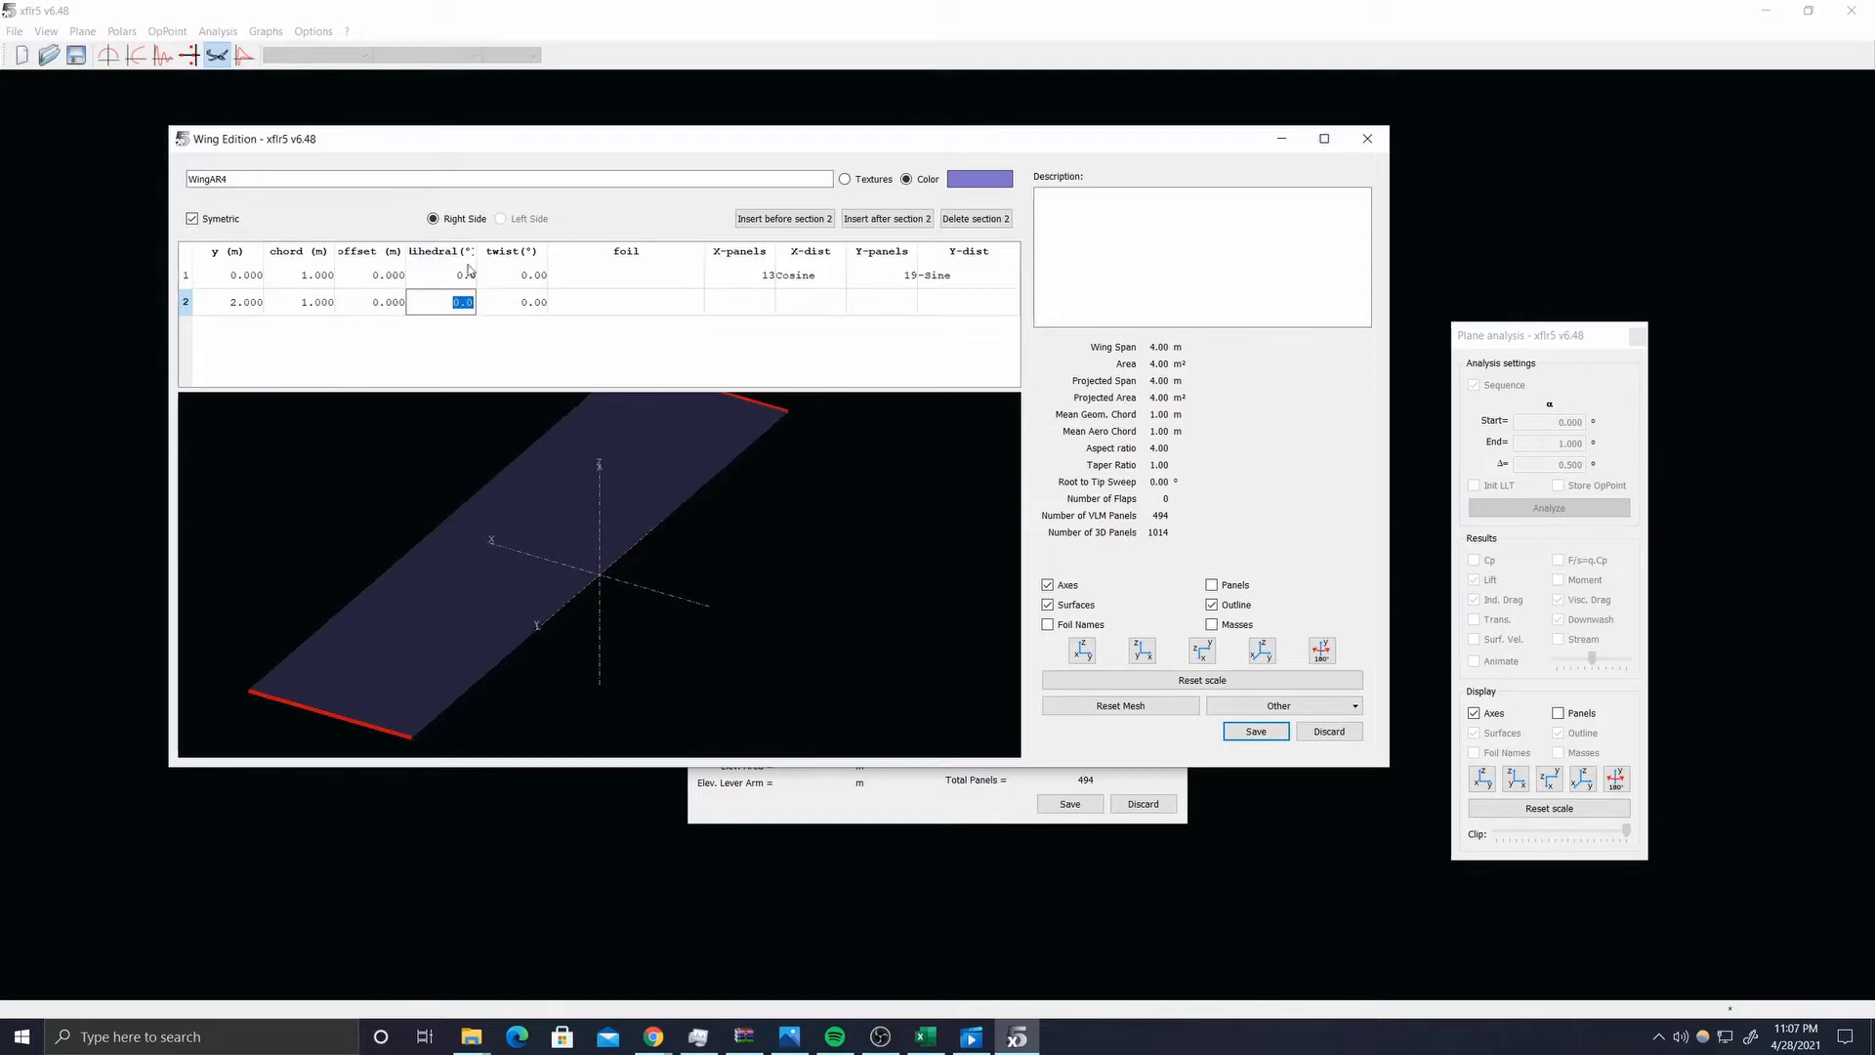
# - Assign the CLARK Y AIRFOIL foil to both wing sections and save the wing and the plane
pyautogui.click(607, 276)
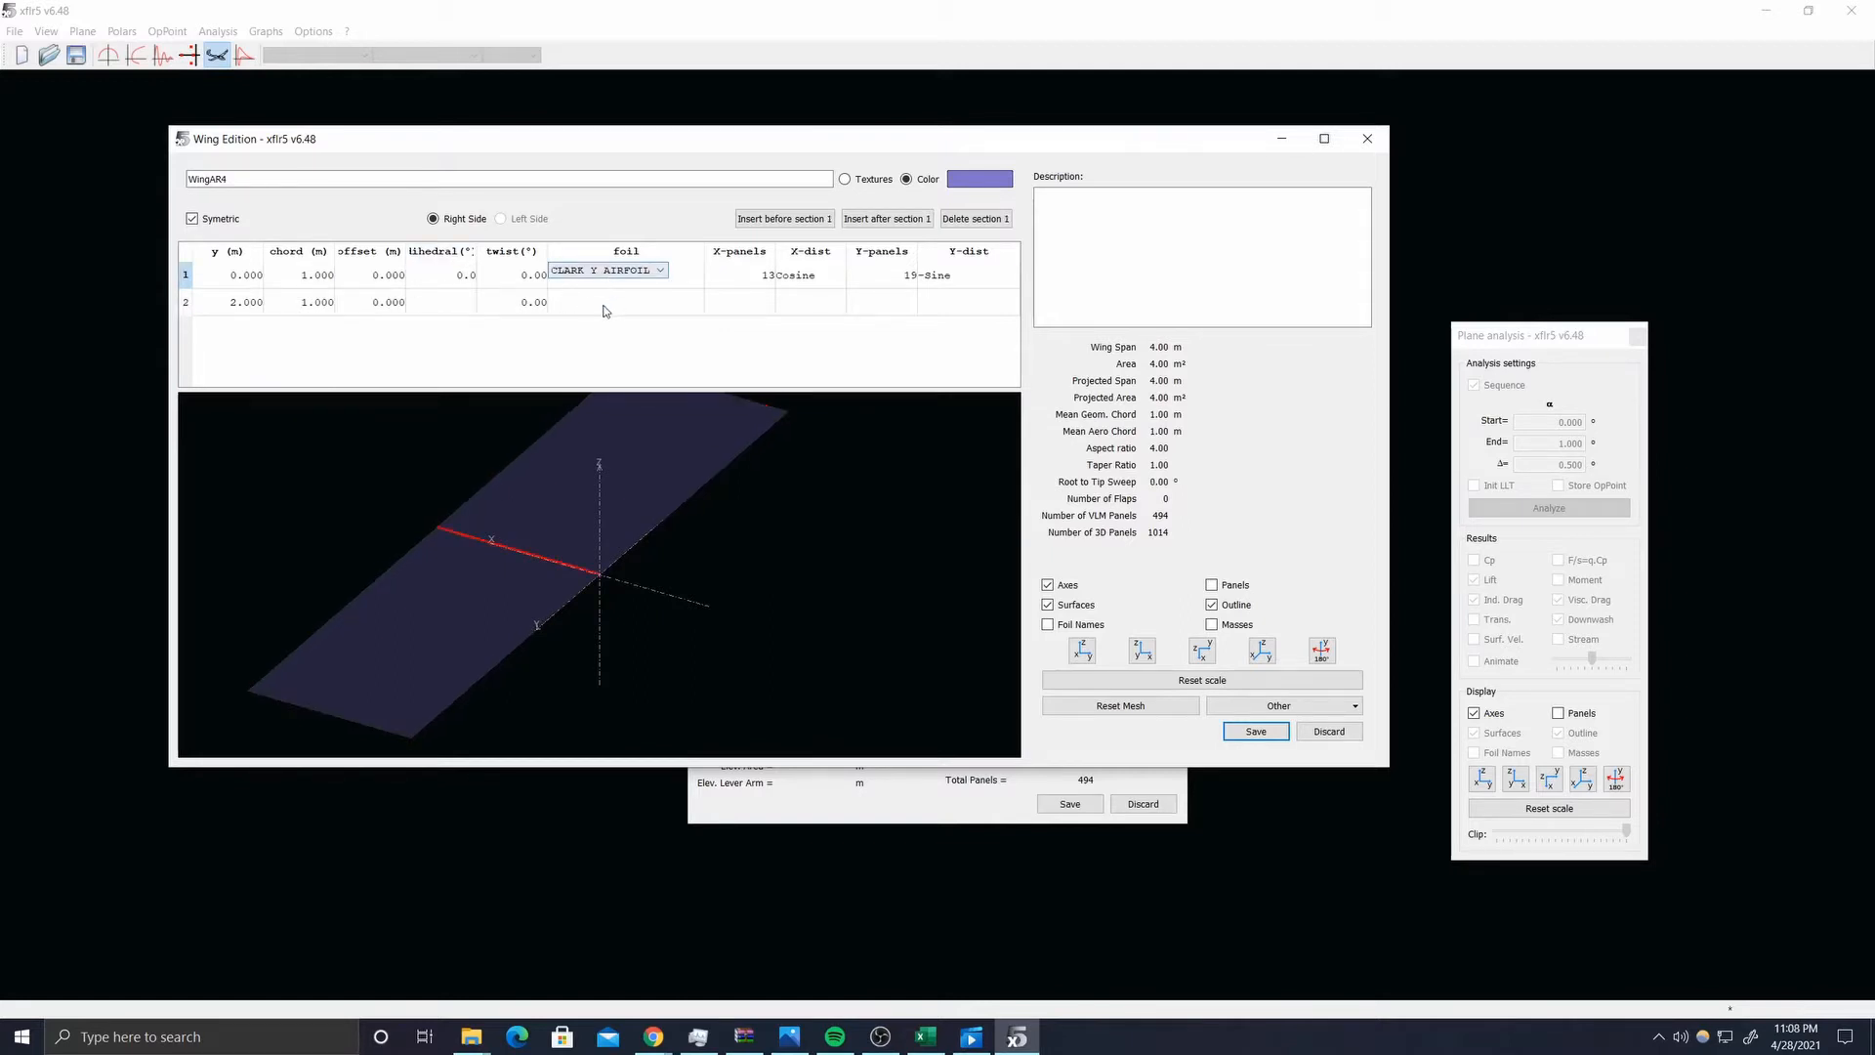
pyautogui.click(605, 305)
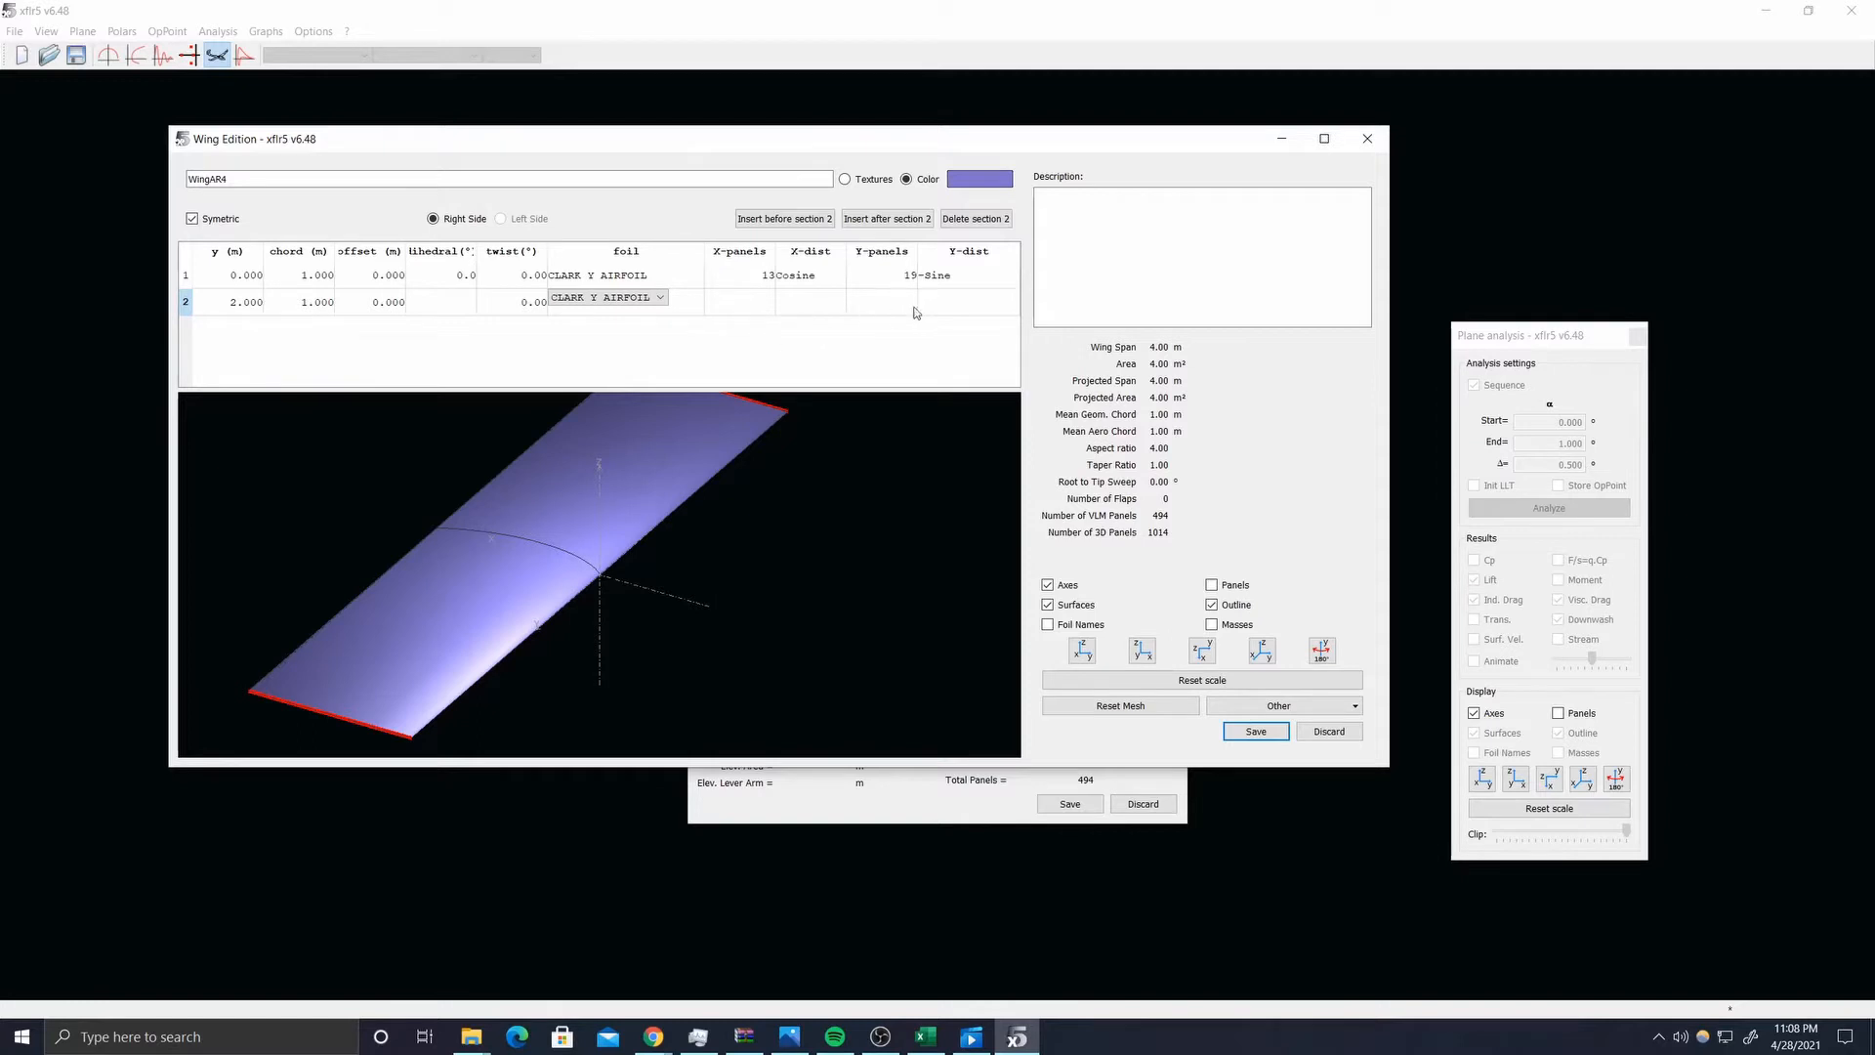
pyautogui.click(946, 305)
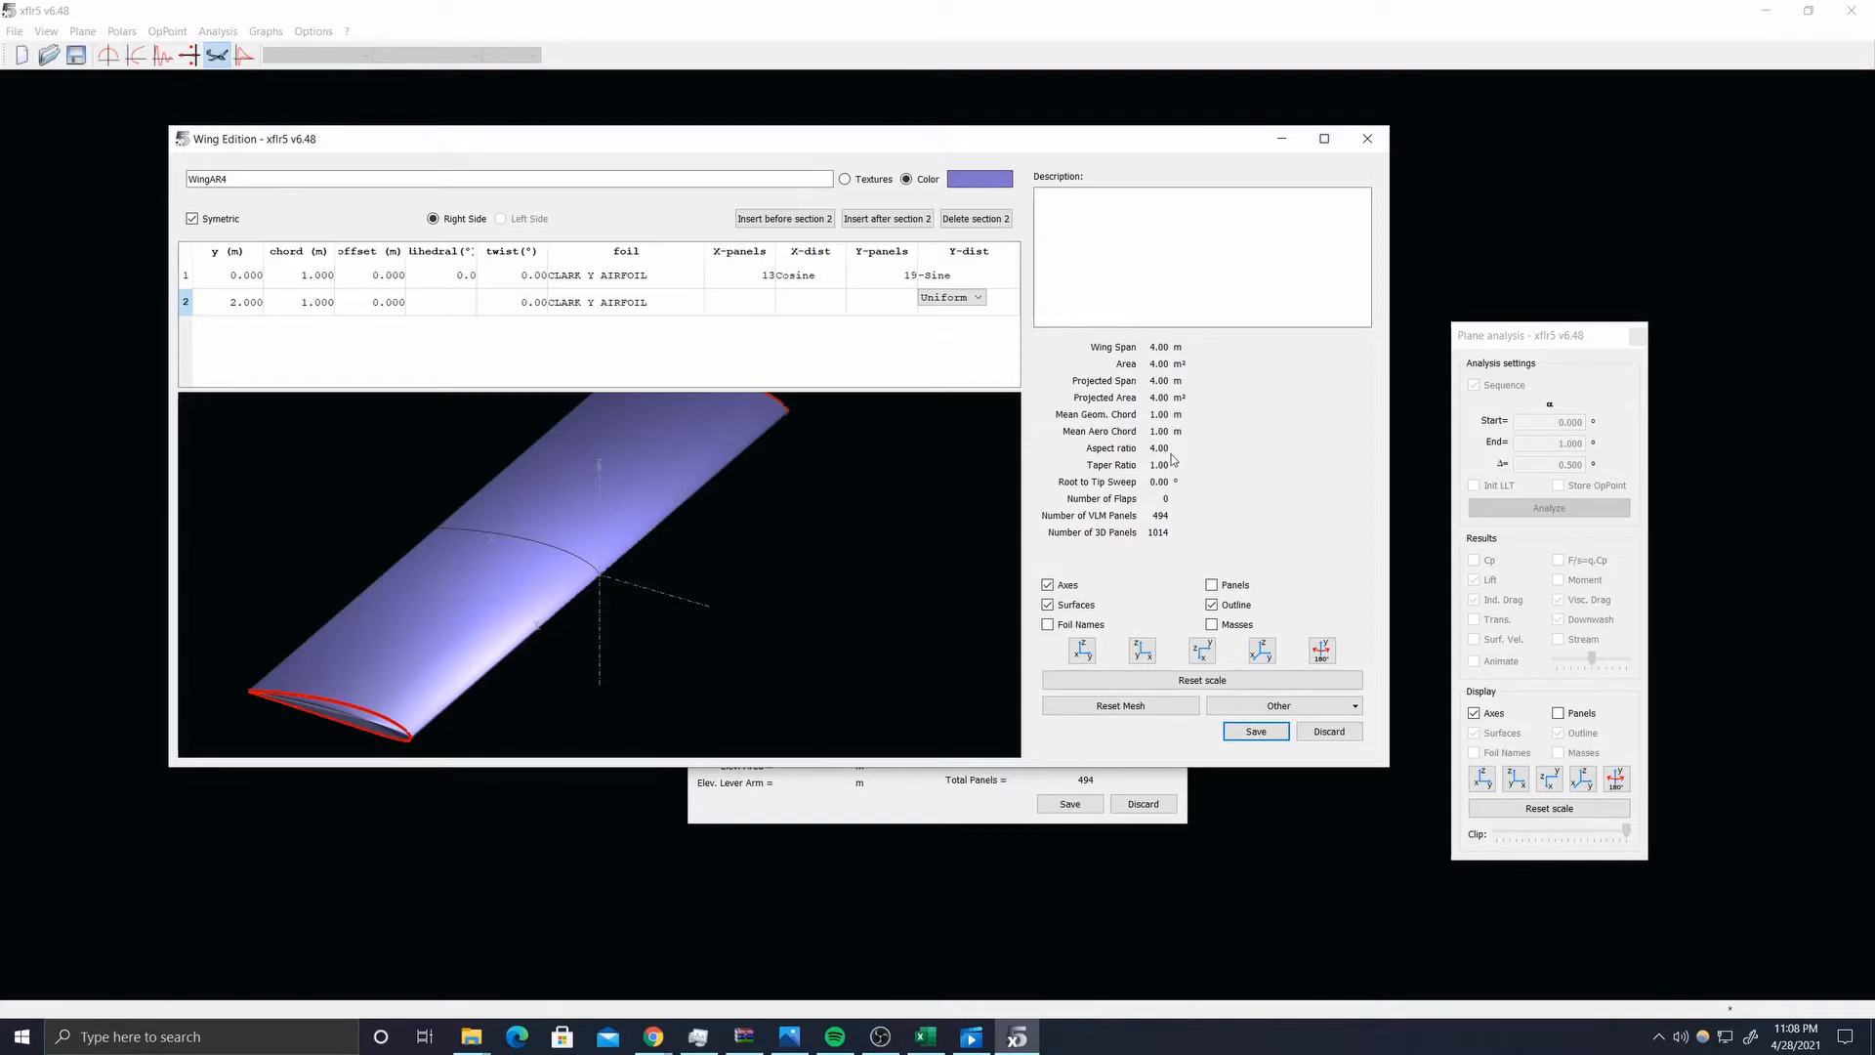
pyautogui.scroll(-2, 645, 562)
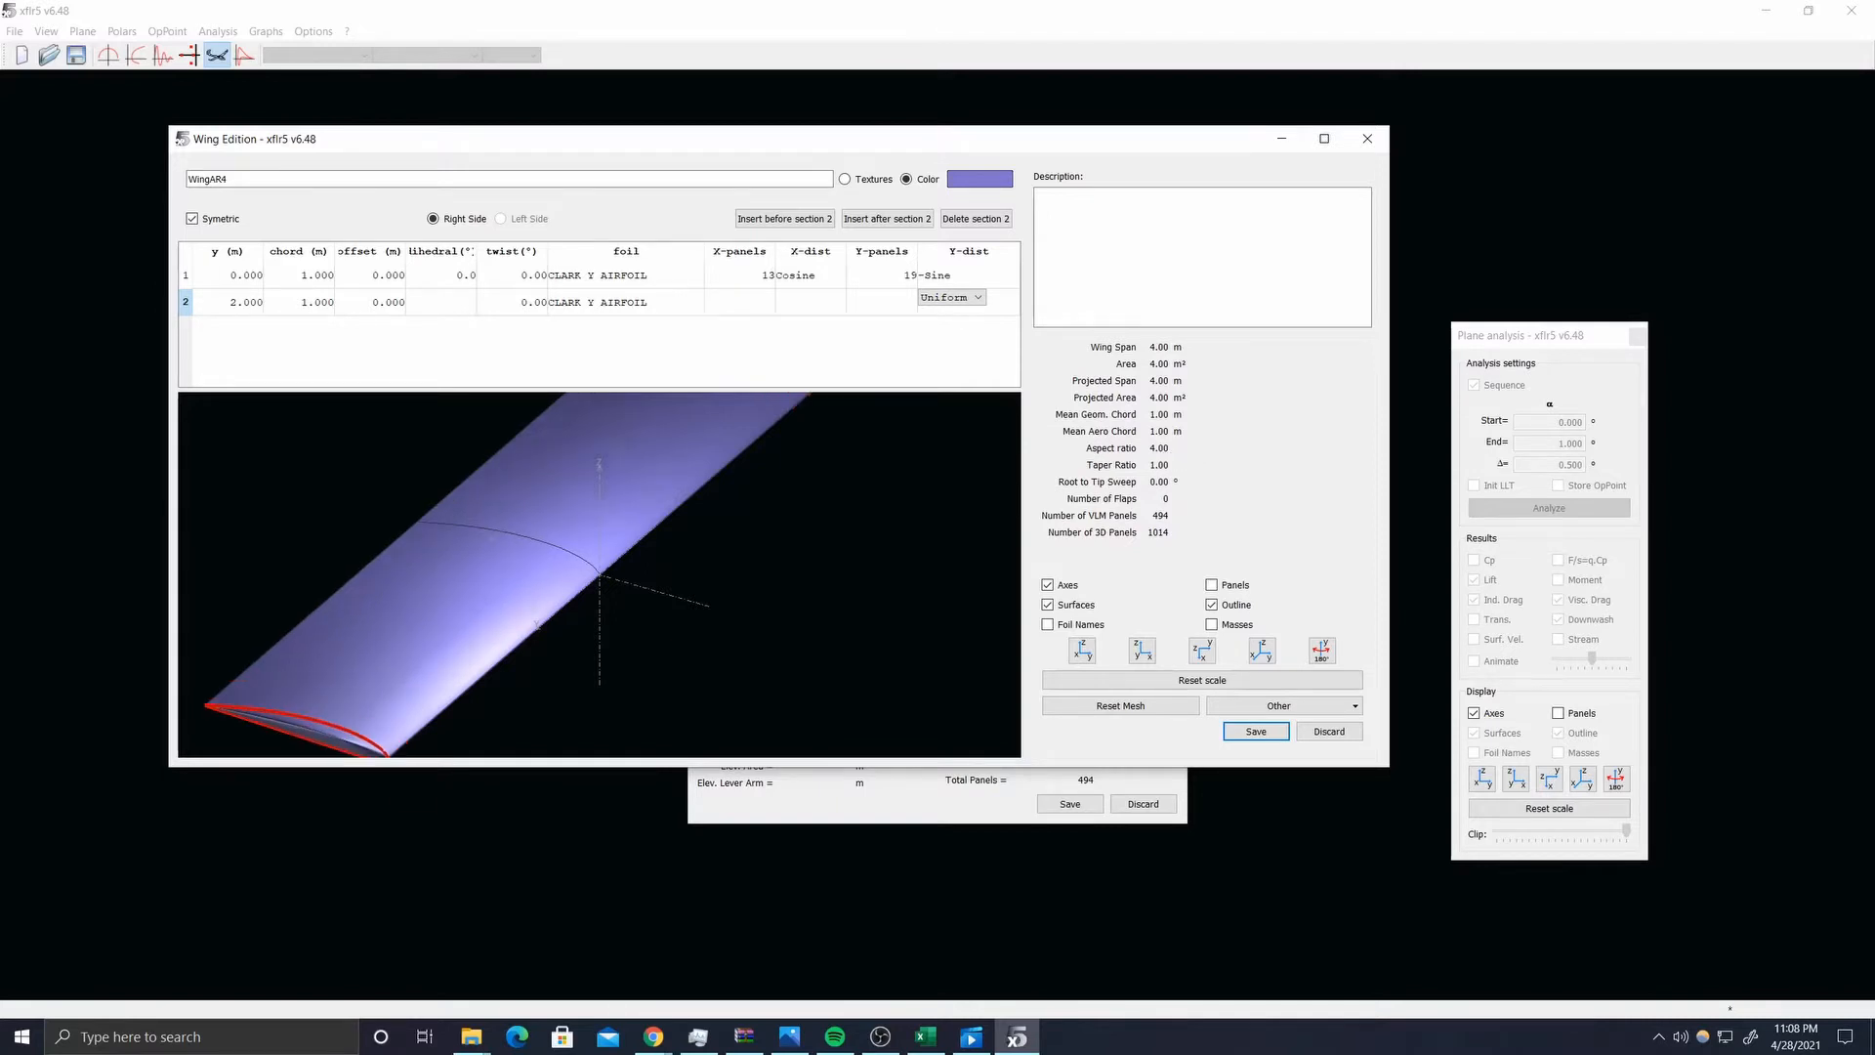
pyautogui.scroll(6, 645, 561)
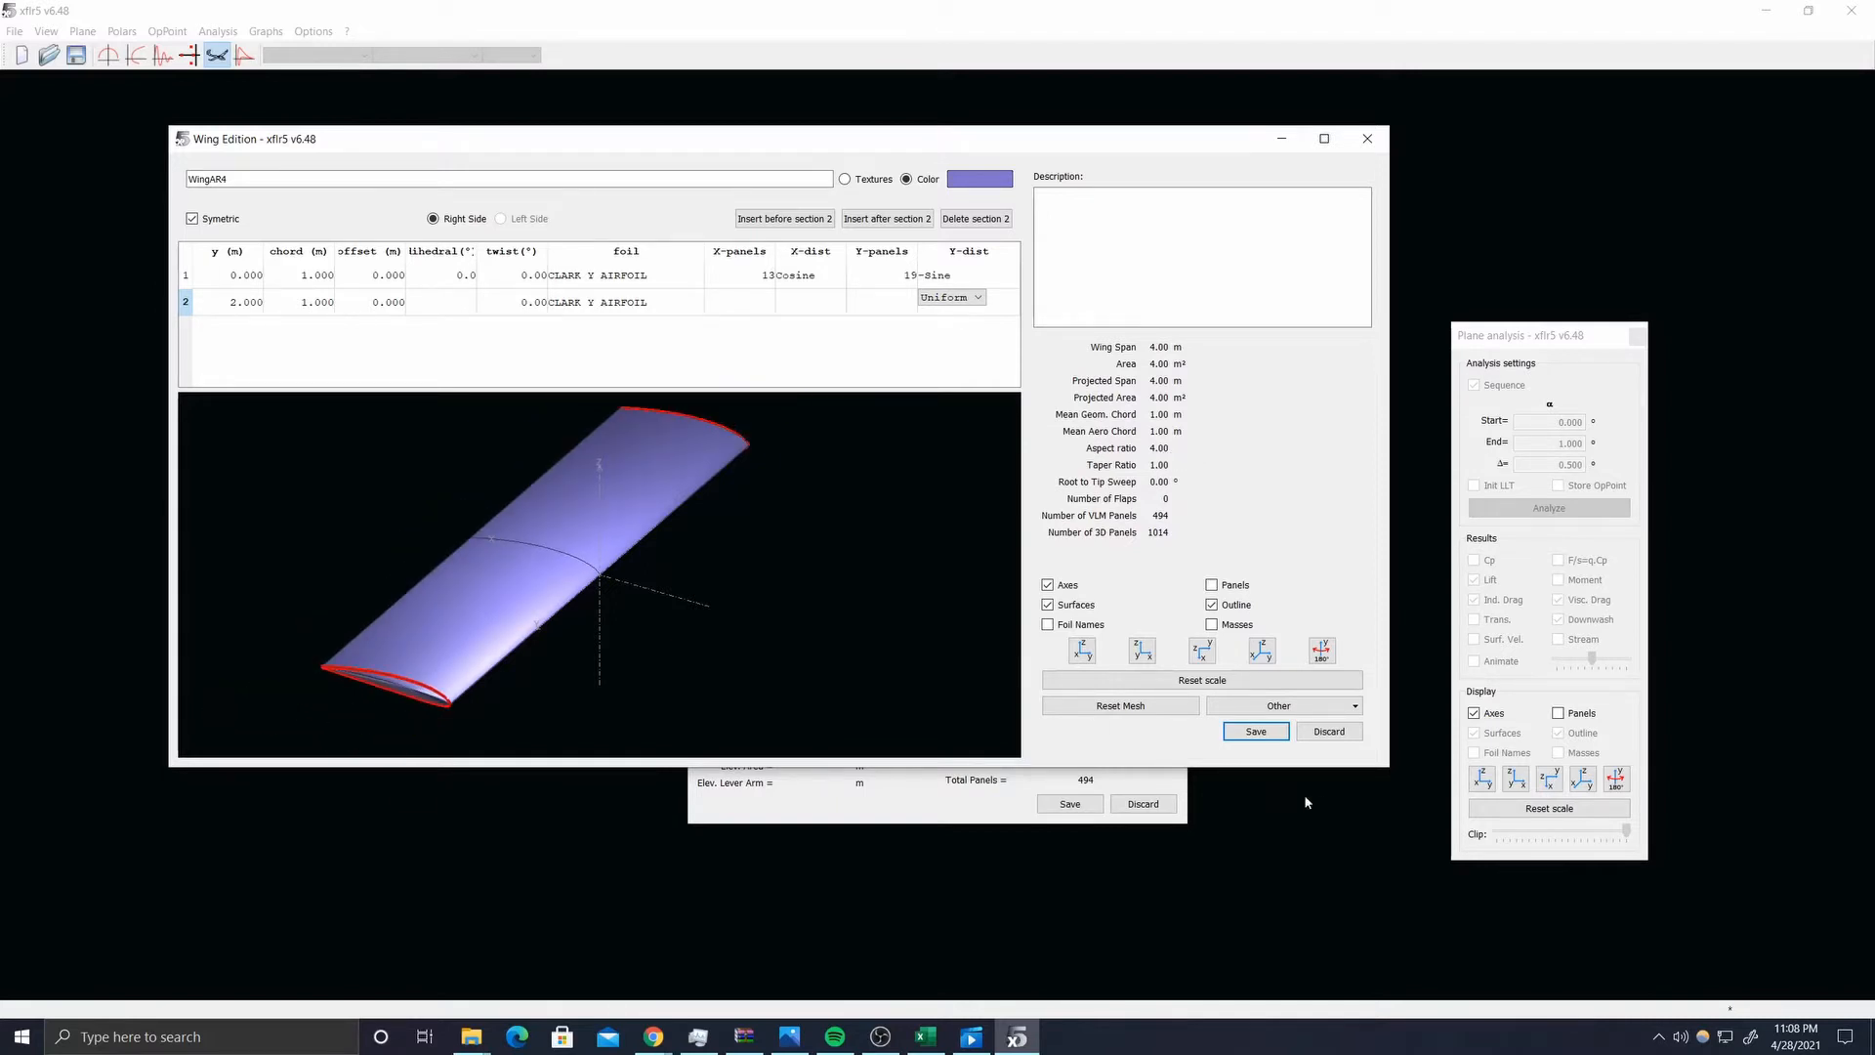
pyautogui.click(1262, 732)
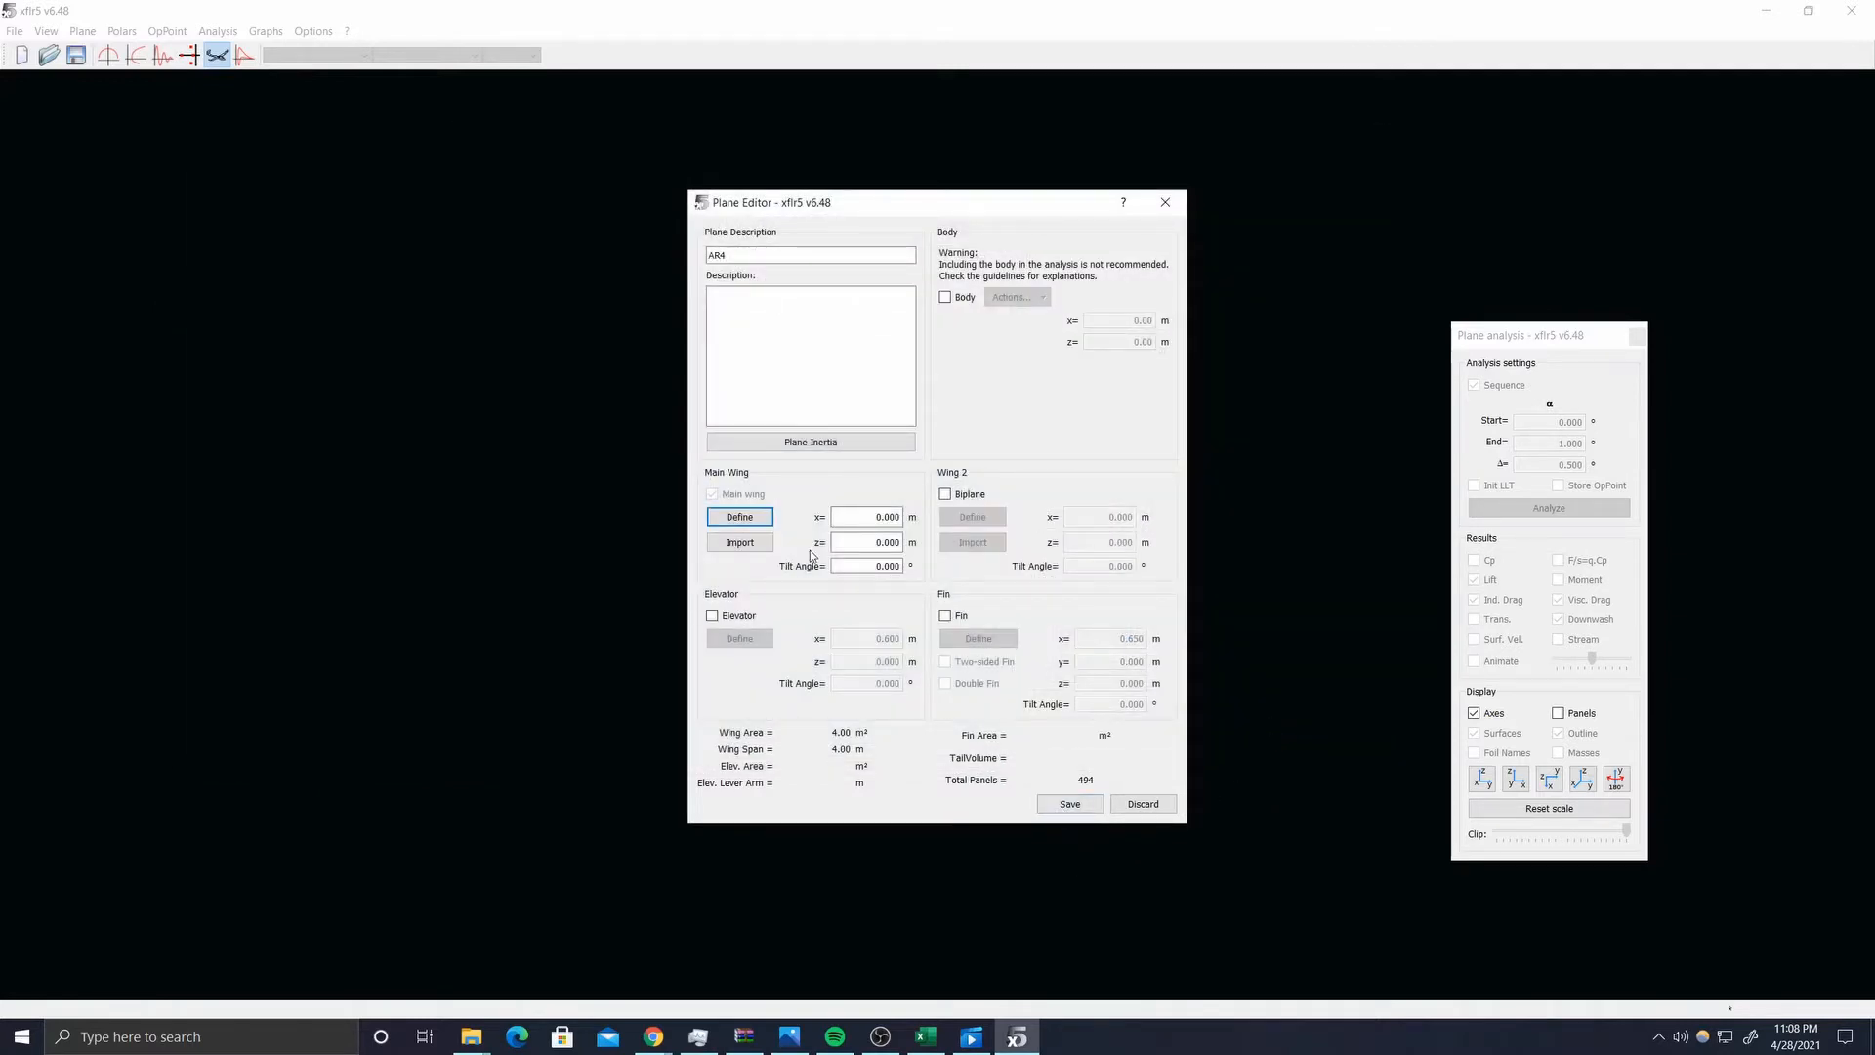
pyautogui.click(1069, 804)
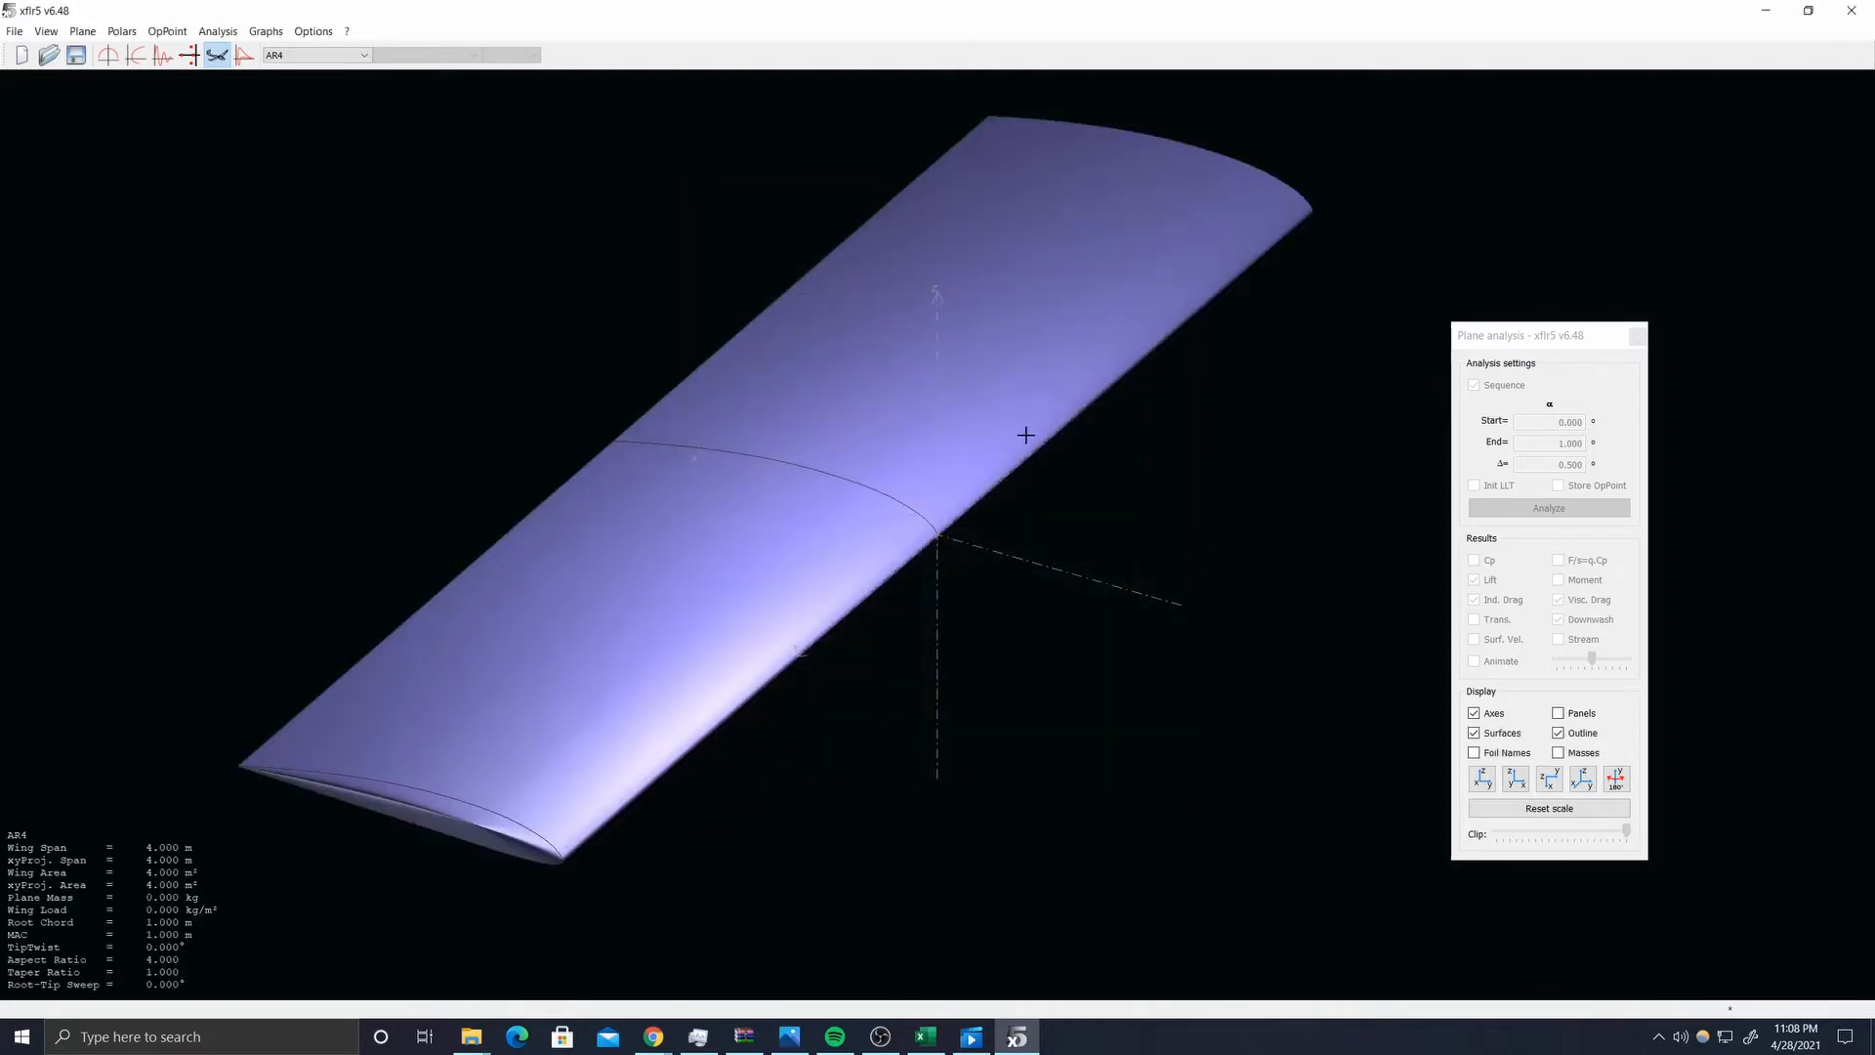
# - Define a Type 1 (Fixed Speed) analysis for the AR4 plane at 15 m/s with the LLT (Wing only) method
pyautogui.scroll(-2, 1026, 430)
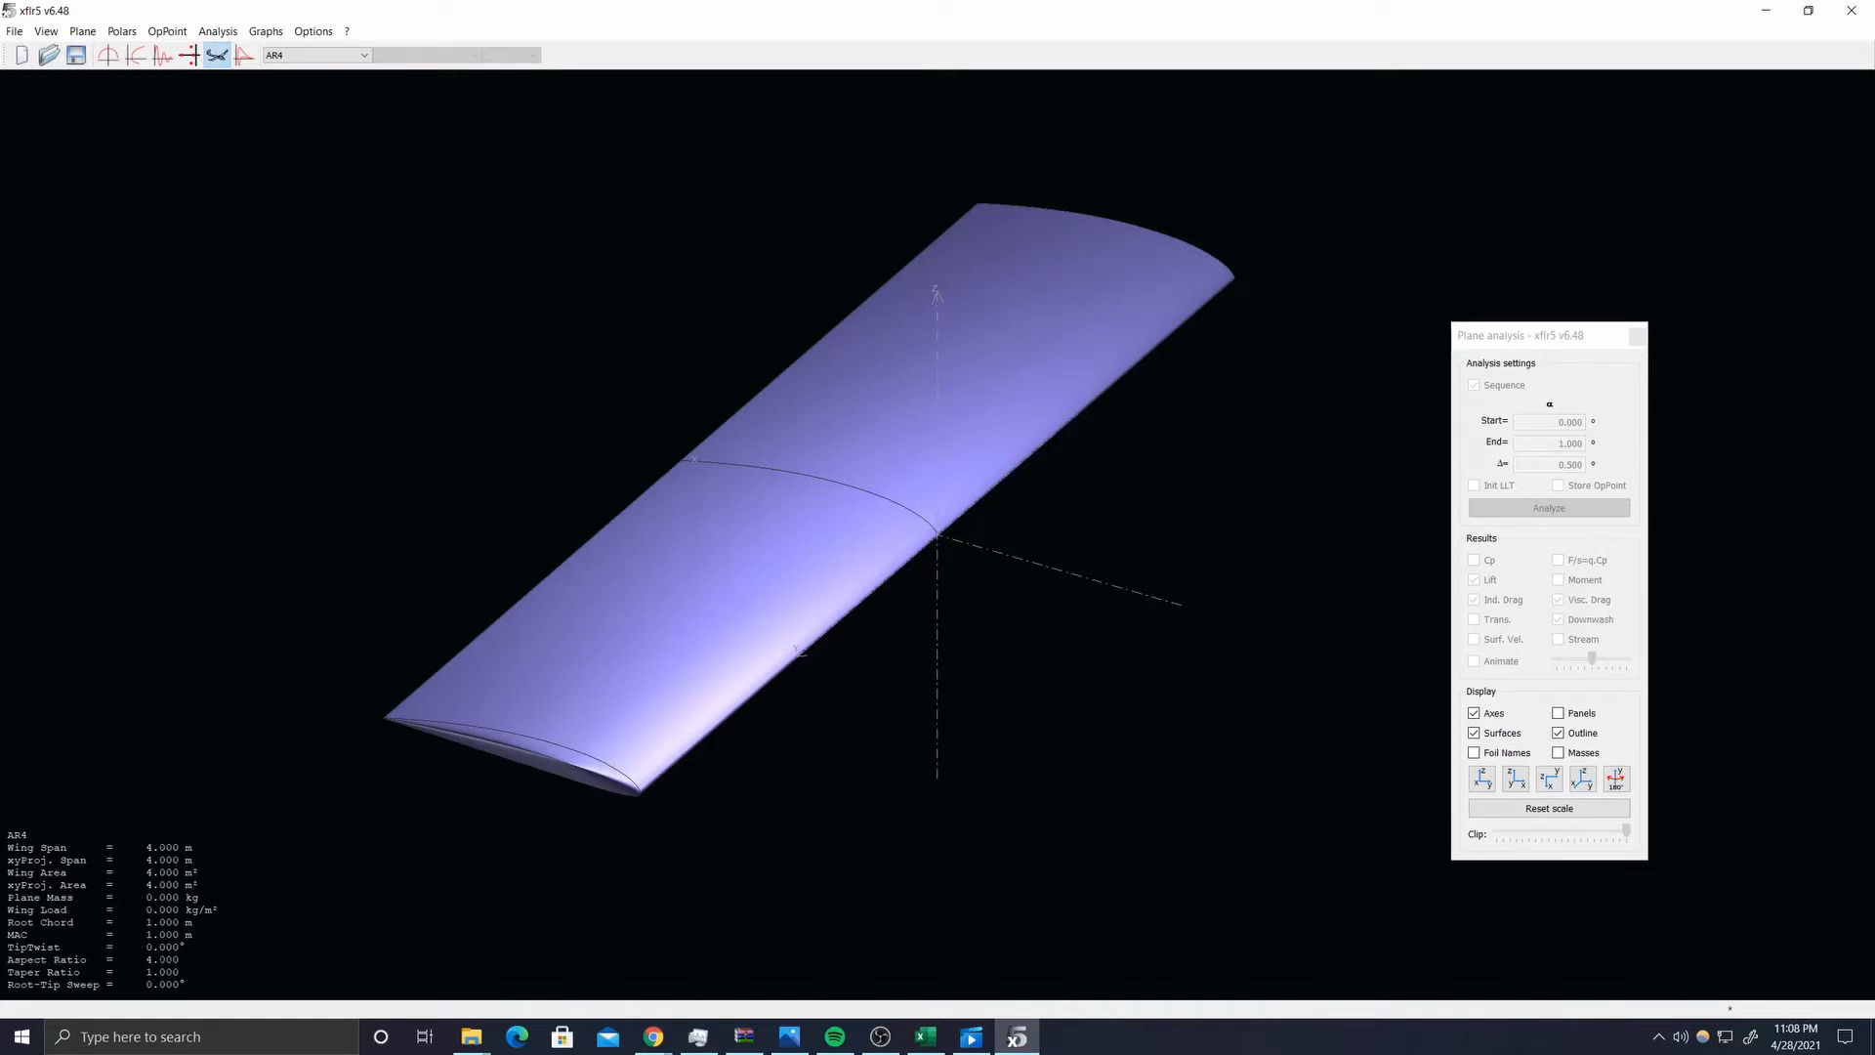
pyautogui.click(219, 32)
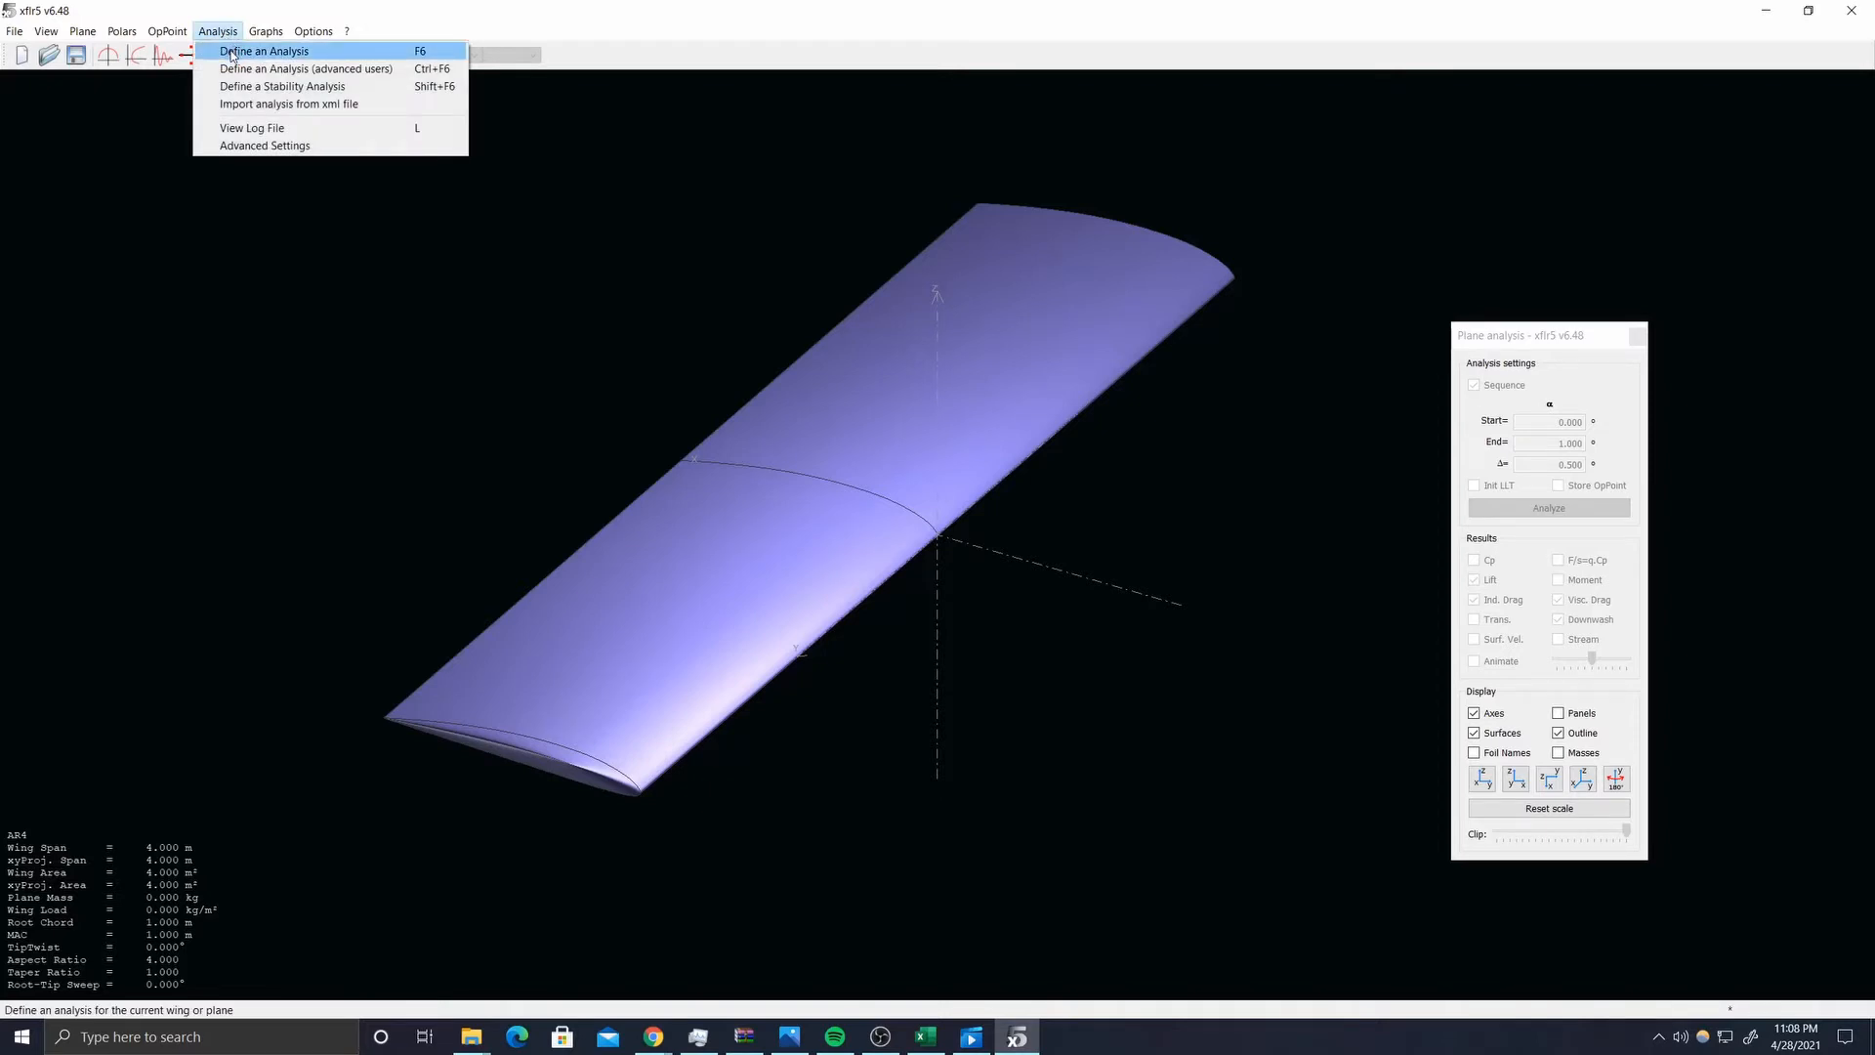
pyautogui.click(233, 52)
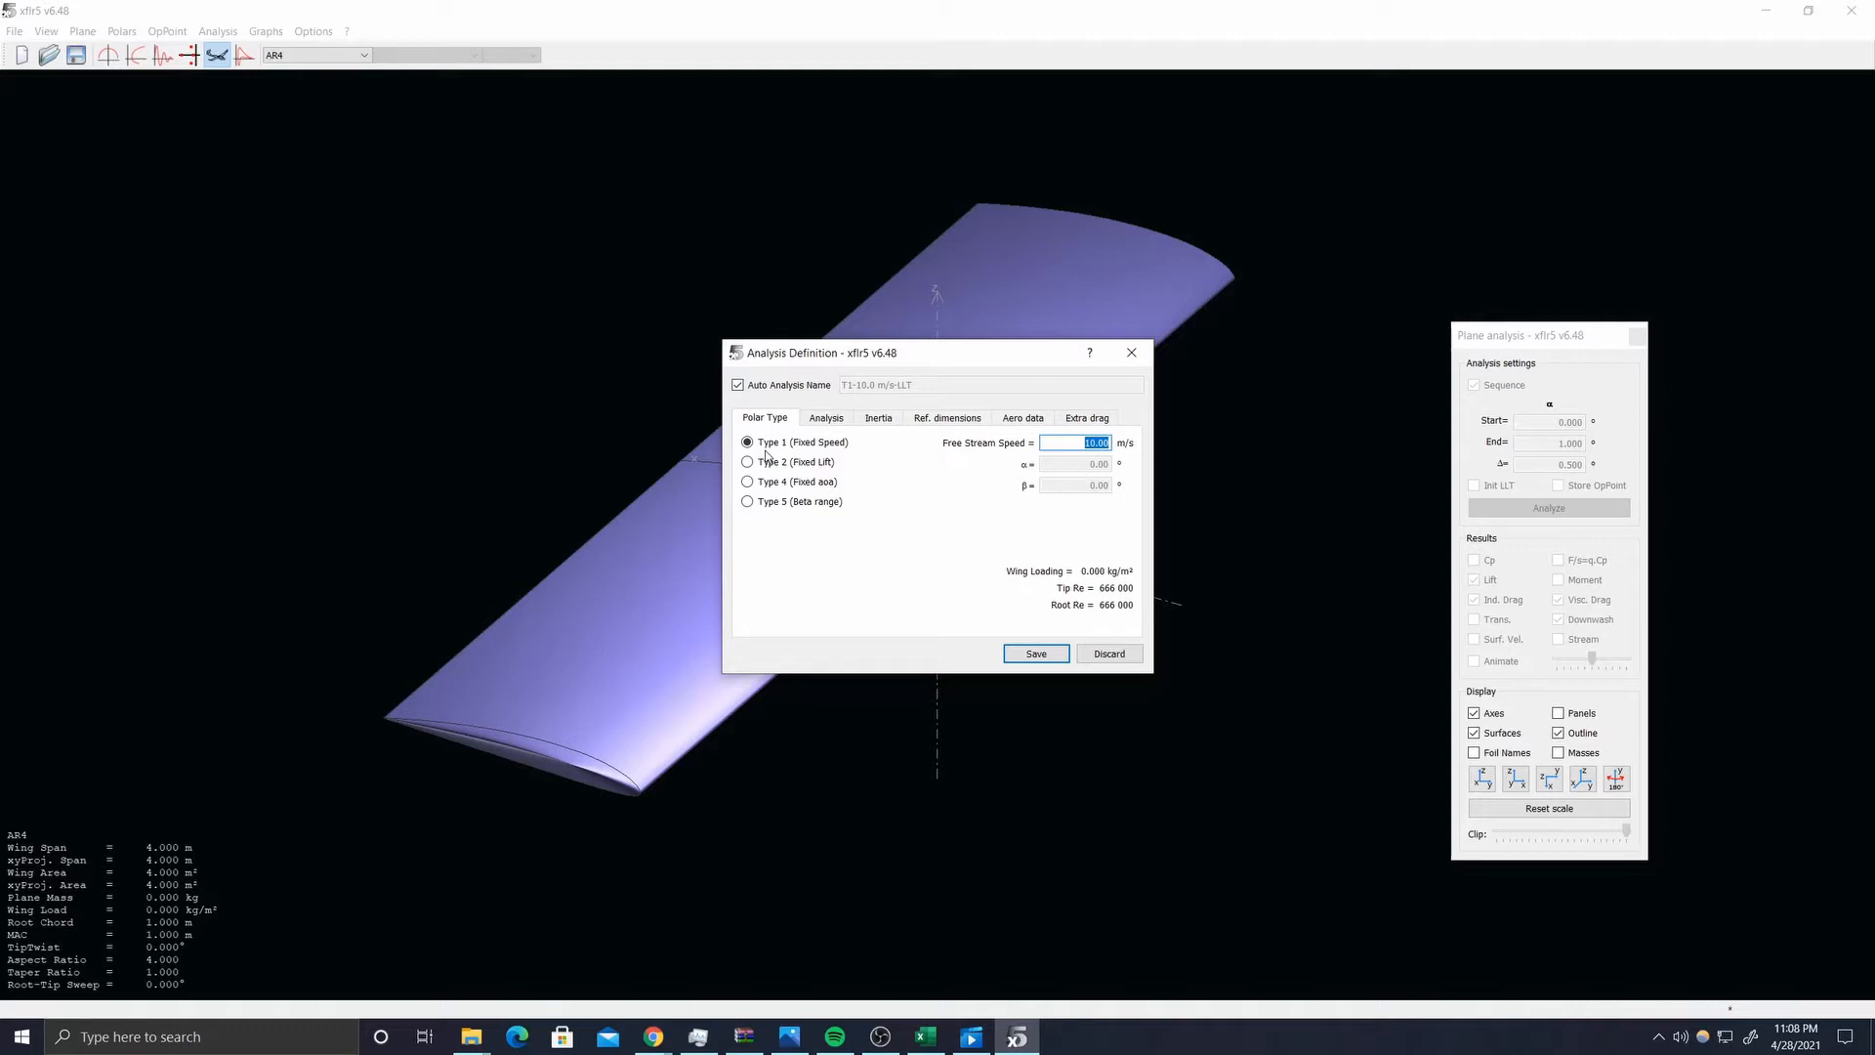
pyautogui.write('15')
pyautogui.press('Tab')
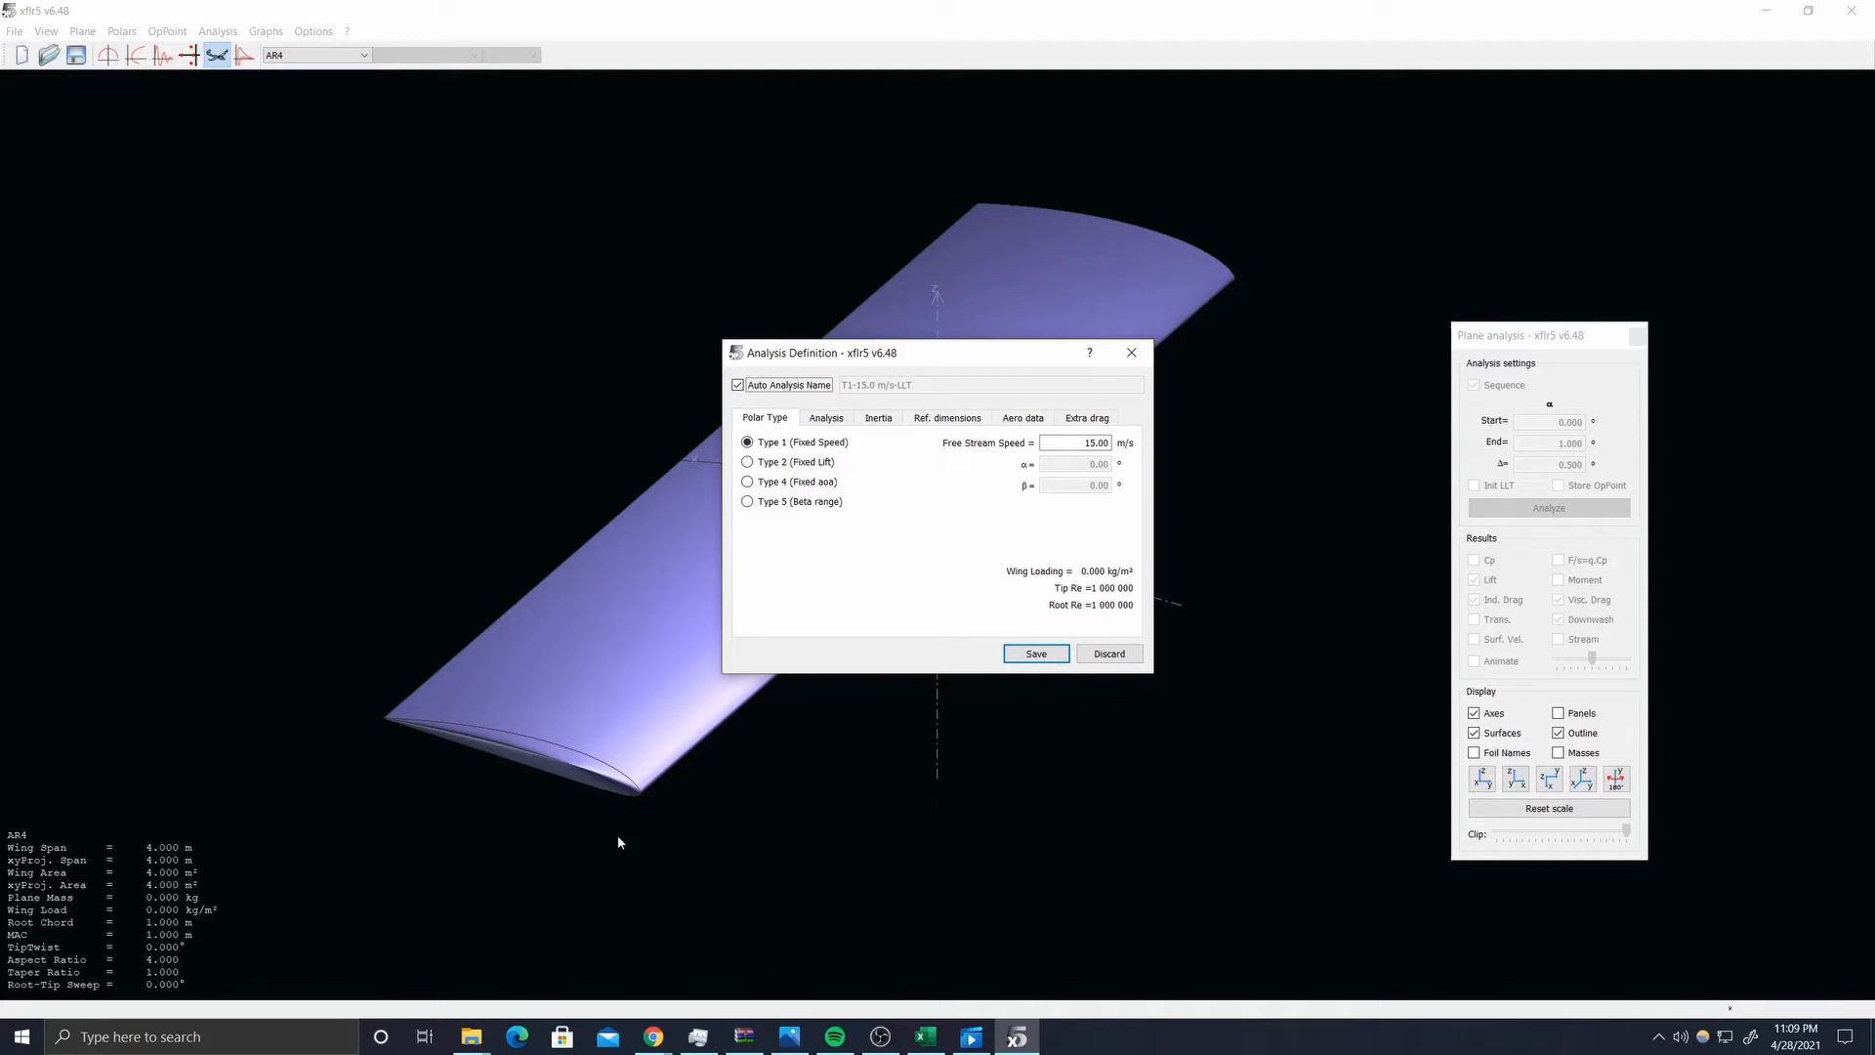
pyautogui.click(826, 419)
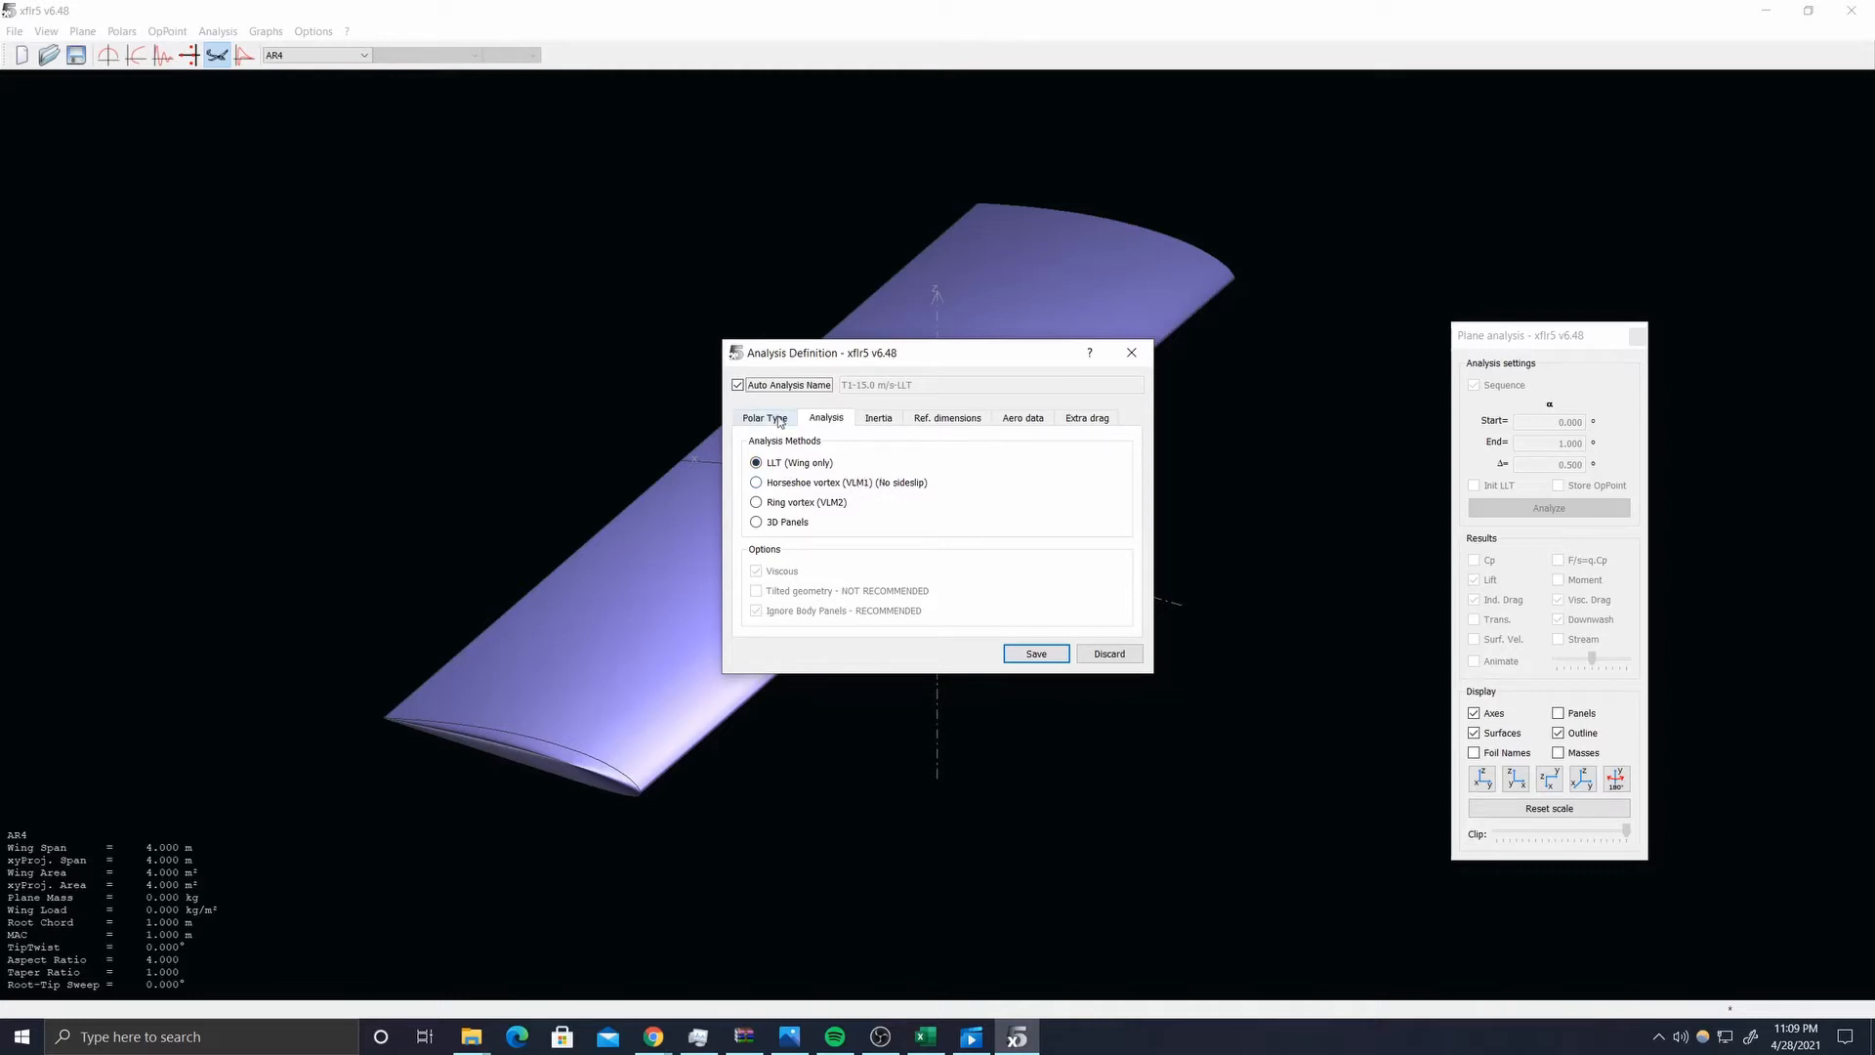
pyautogui.click(1036, 655)
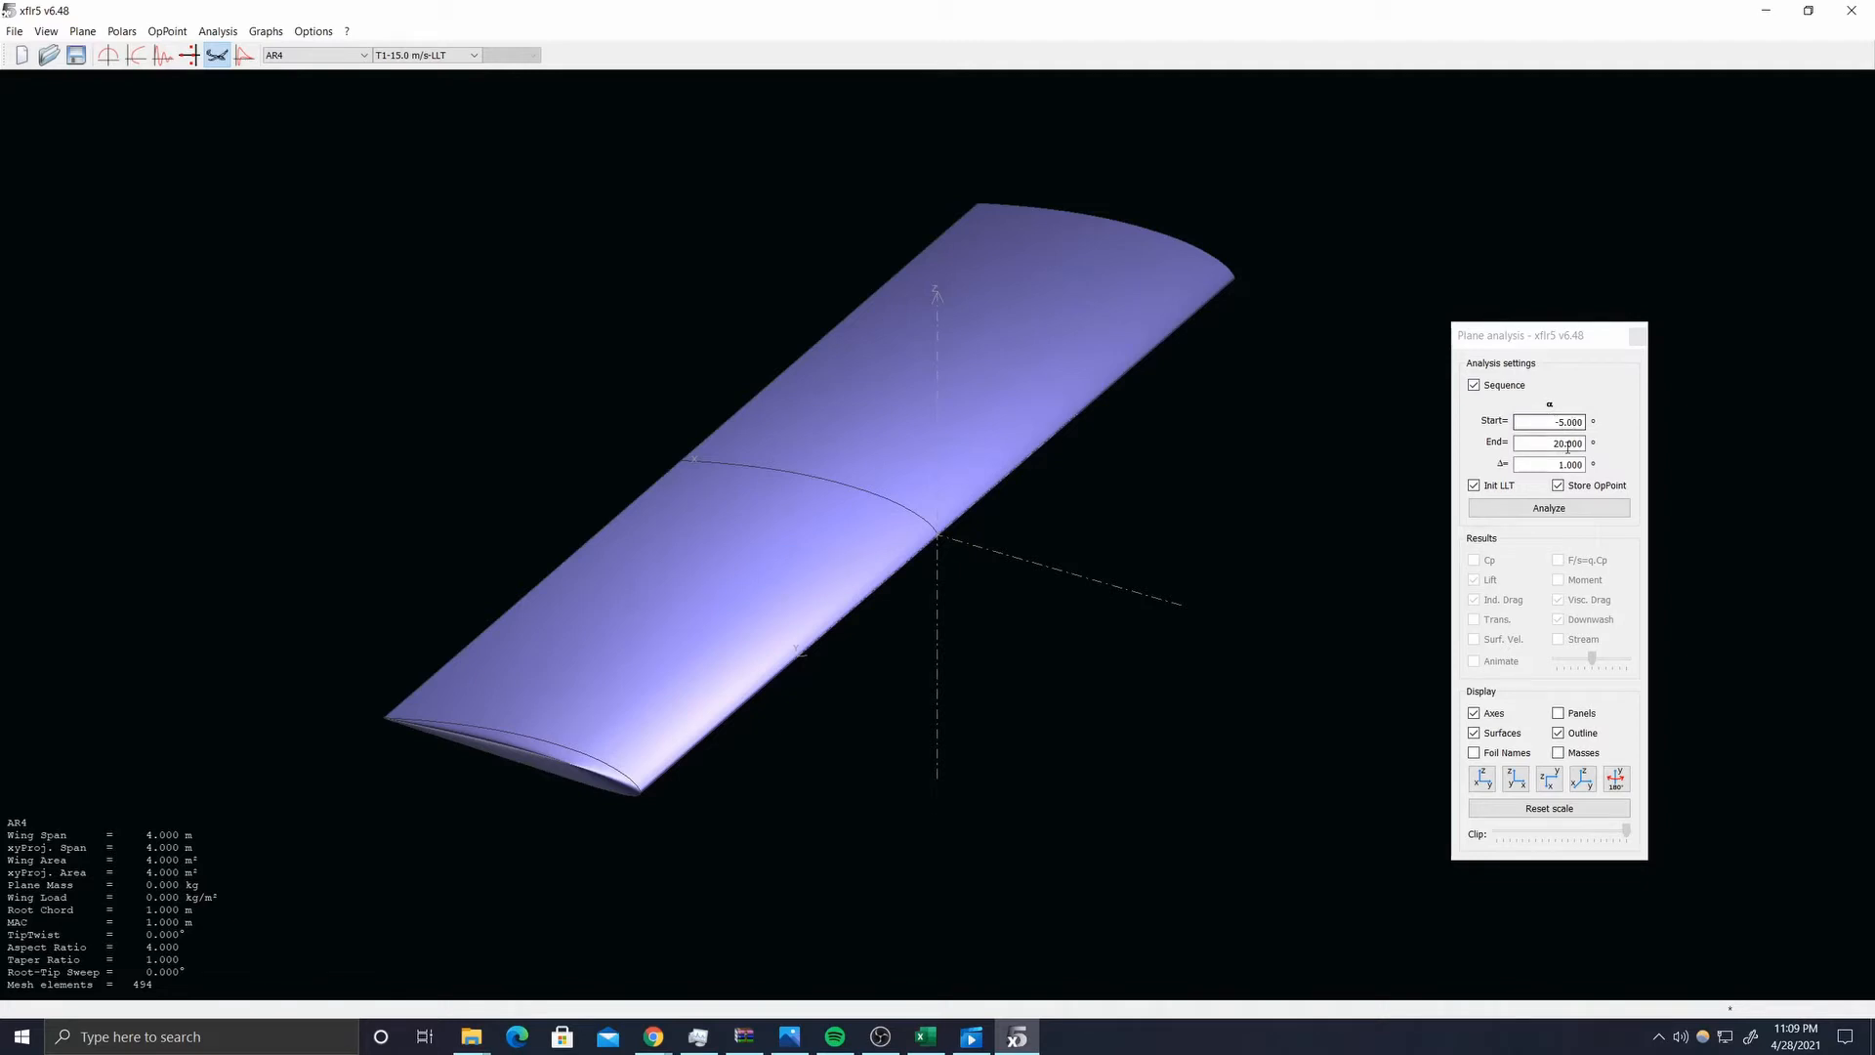
# - Run the AR4 analysis from -5° to 20° in 1° increments, review the LLT log and close it
pyautogui.click(1549, 511)
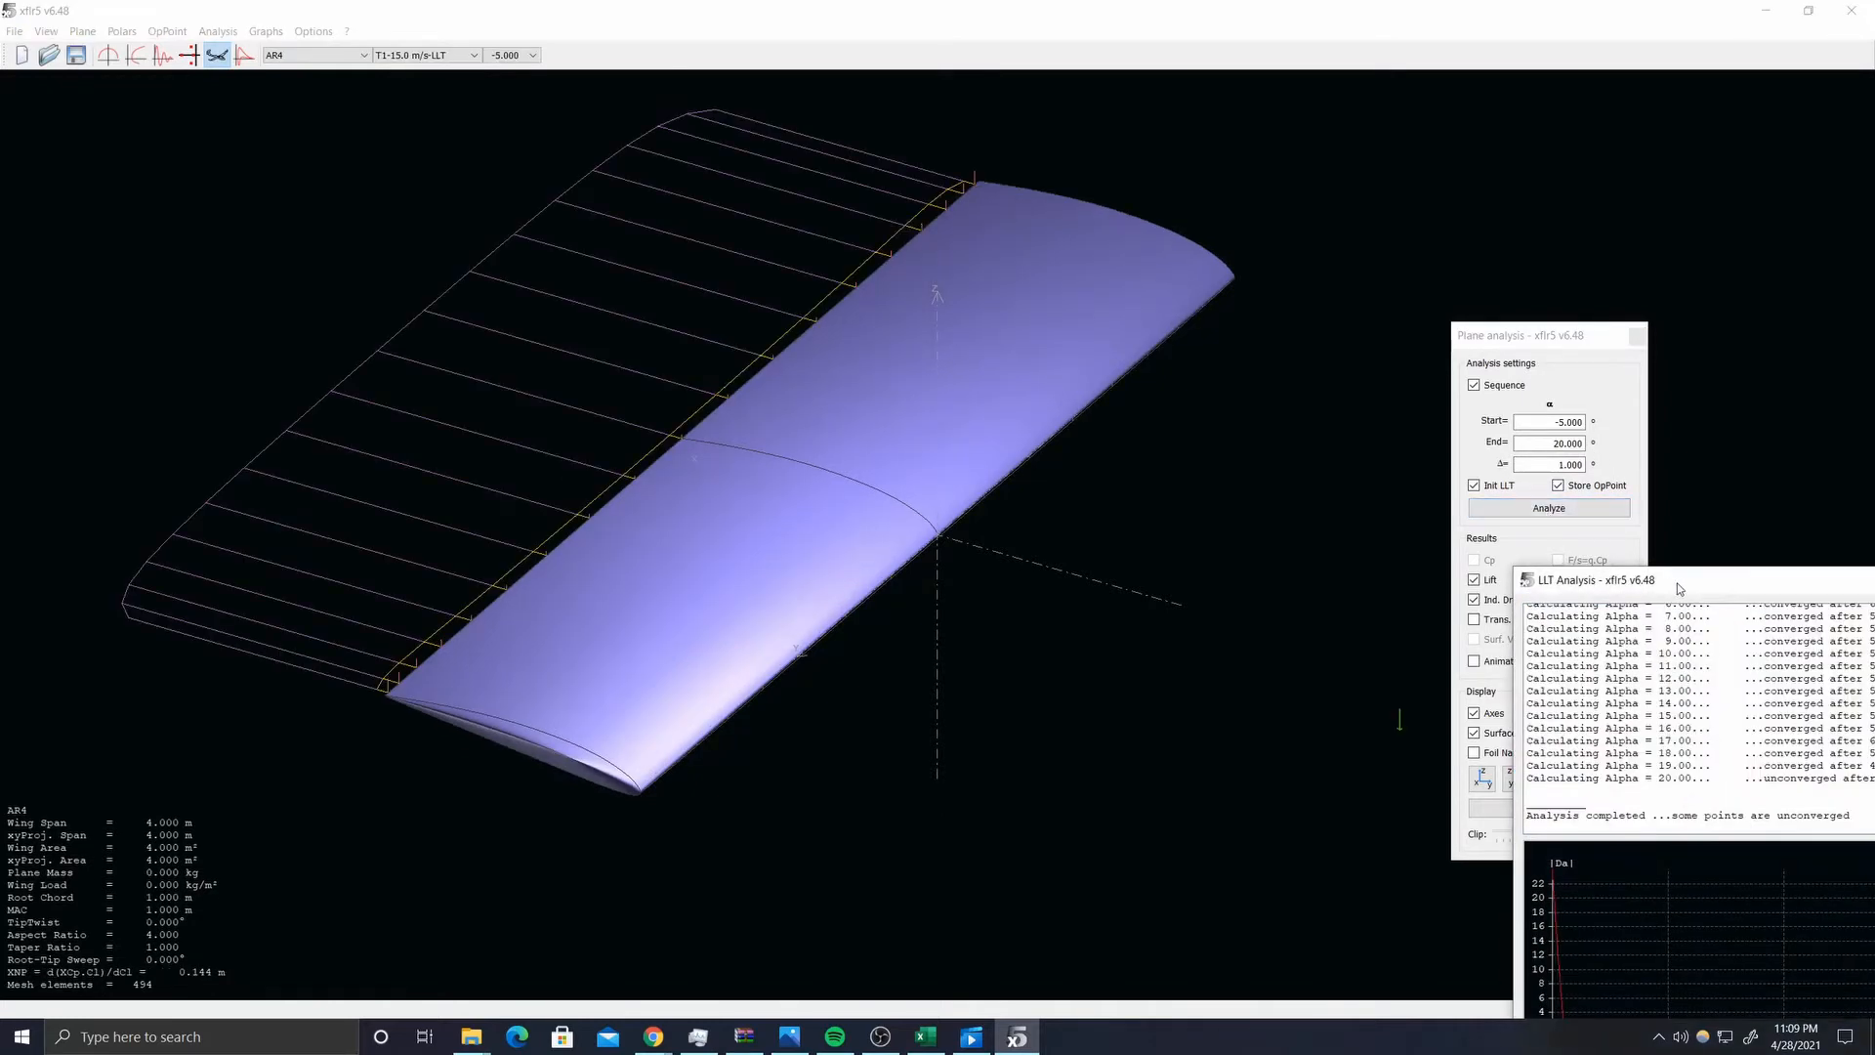
pyautogui.moveTo(1688, 583); pyautogui.dragTo(1101, 296)
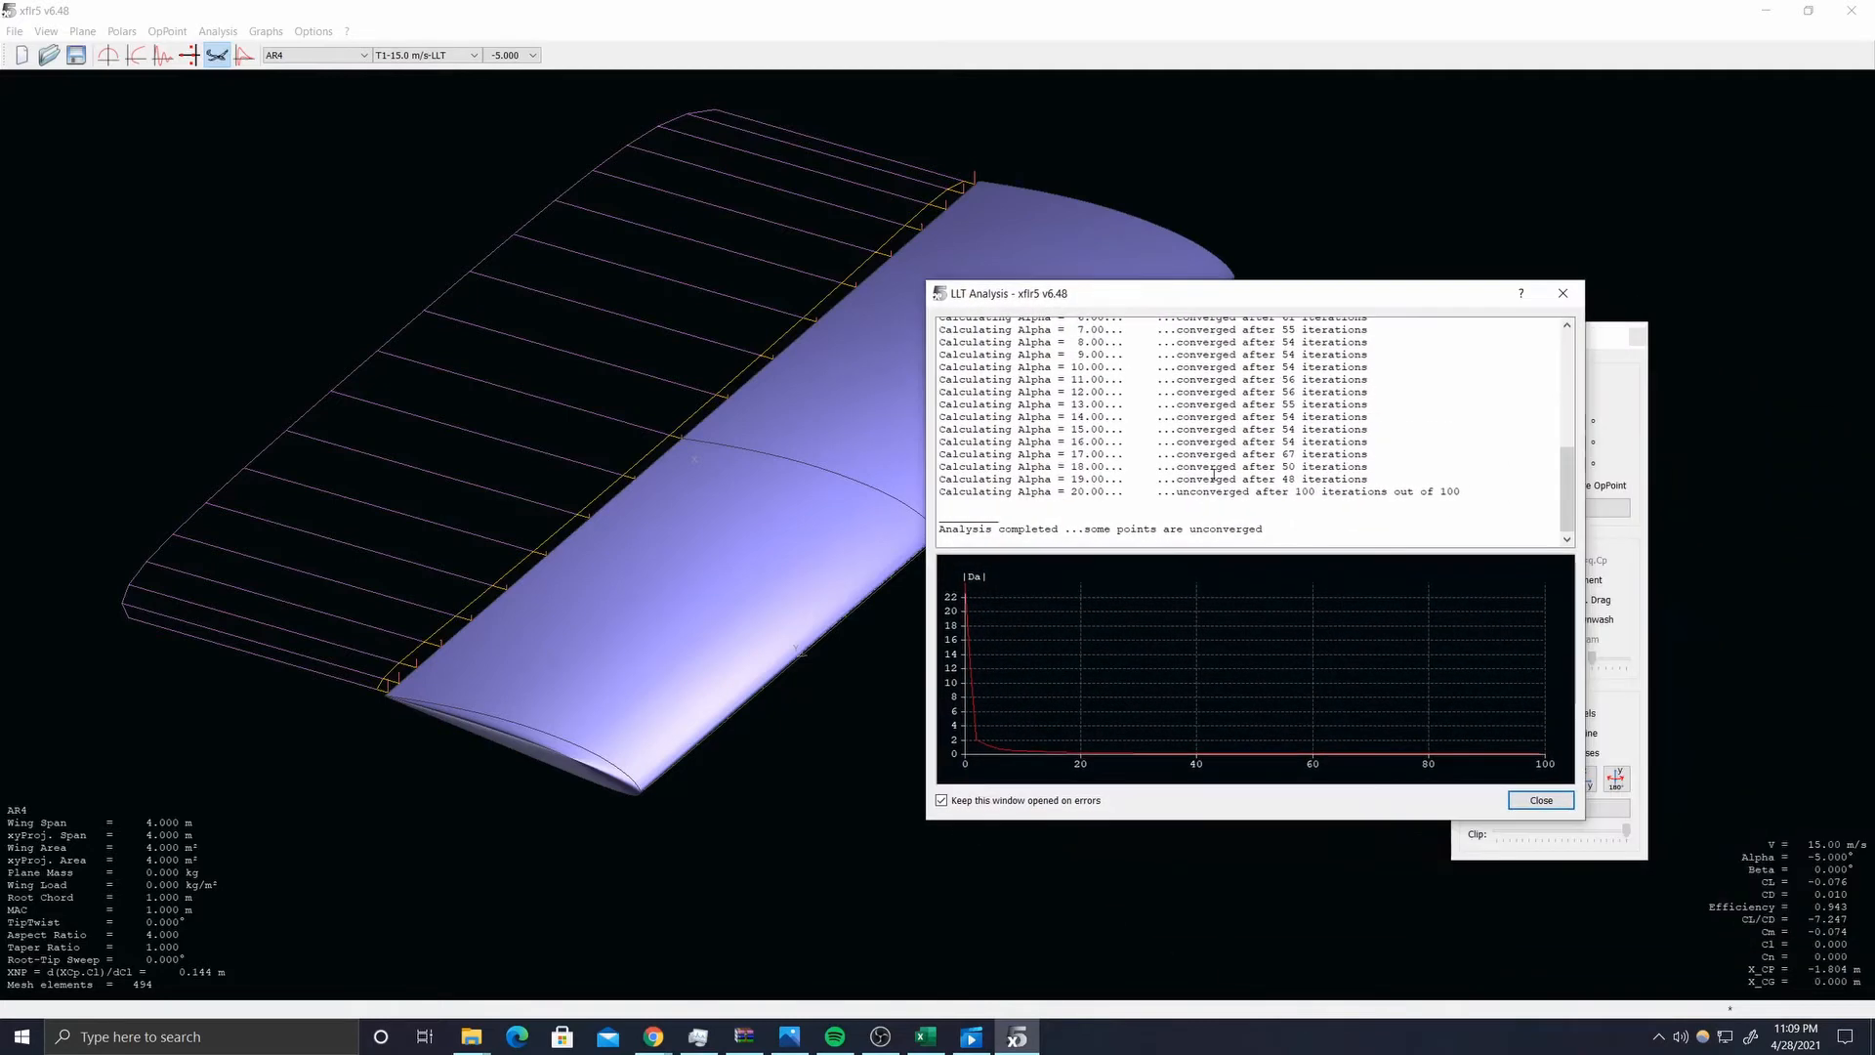
pyautogui.scroll(7, 1214, 476)
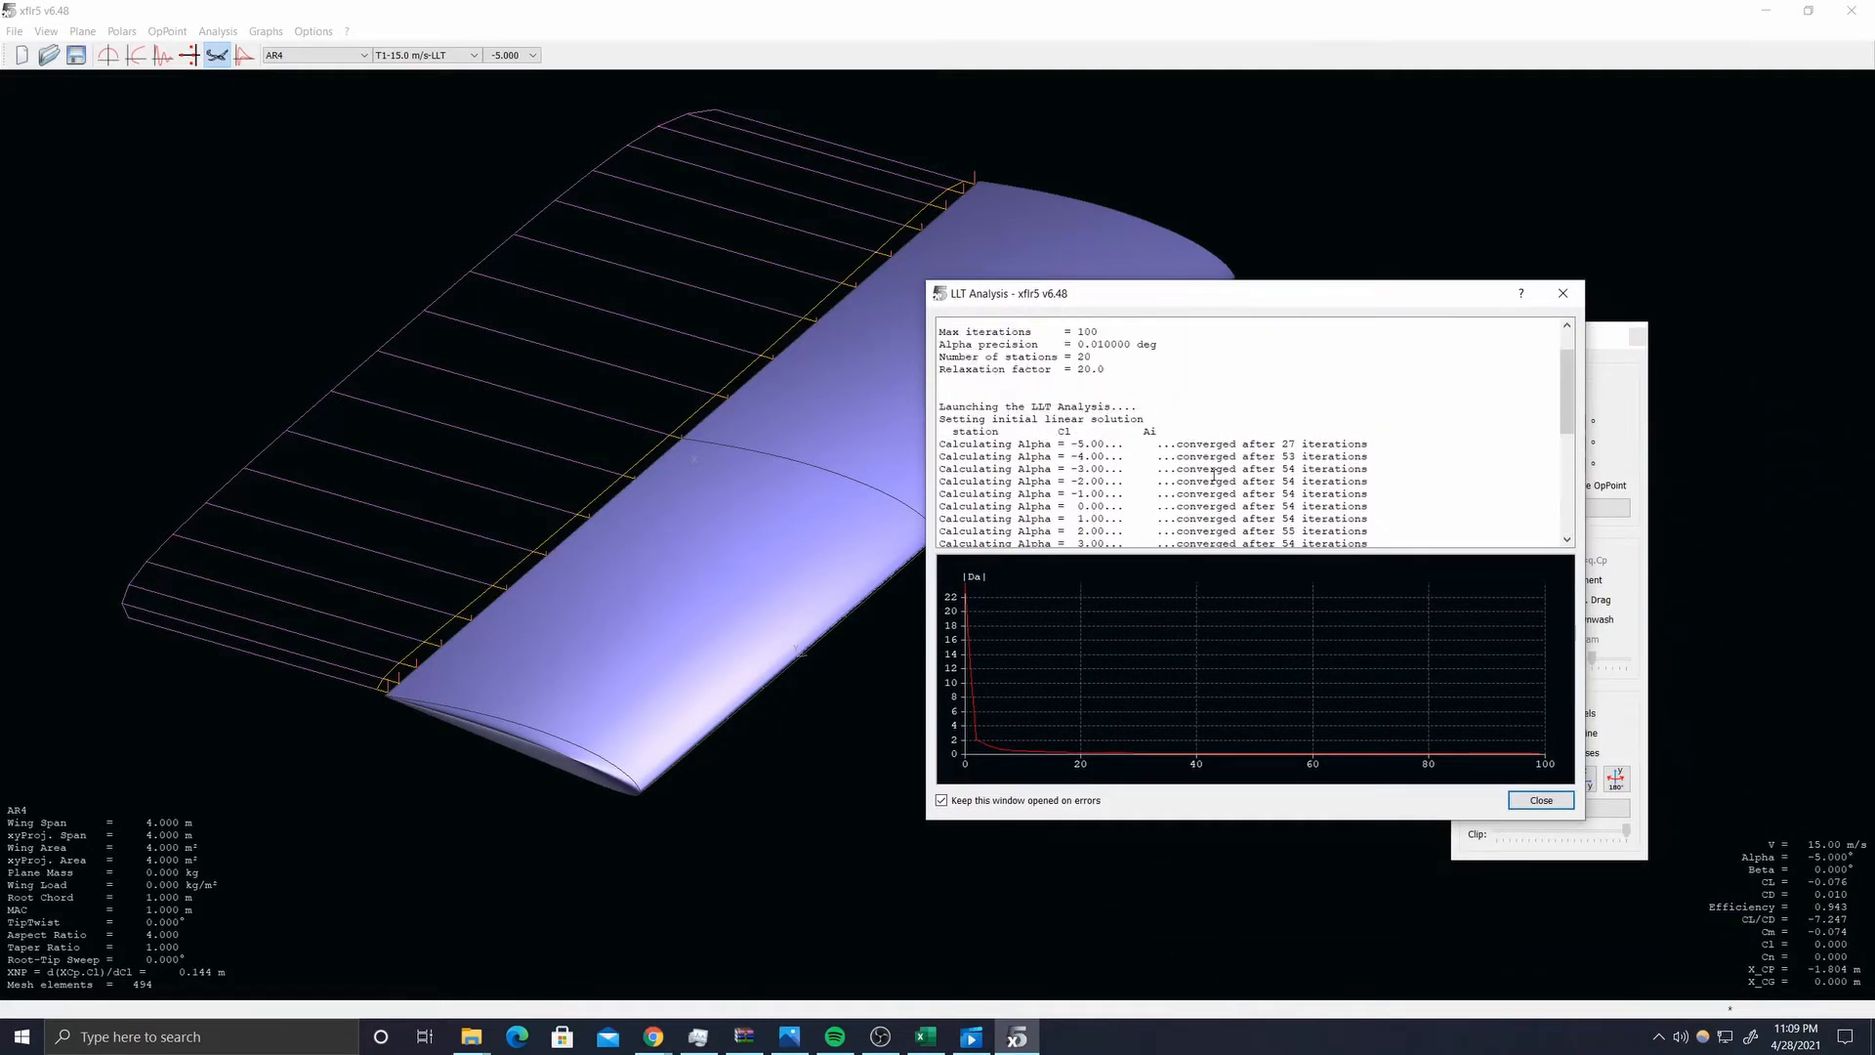
pyautogui.scroll(-7, 1214, 476)
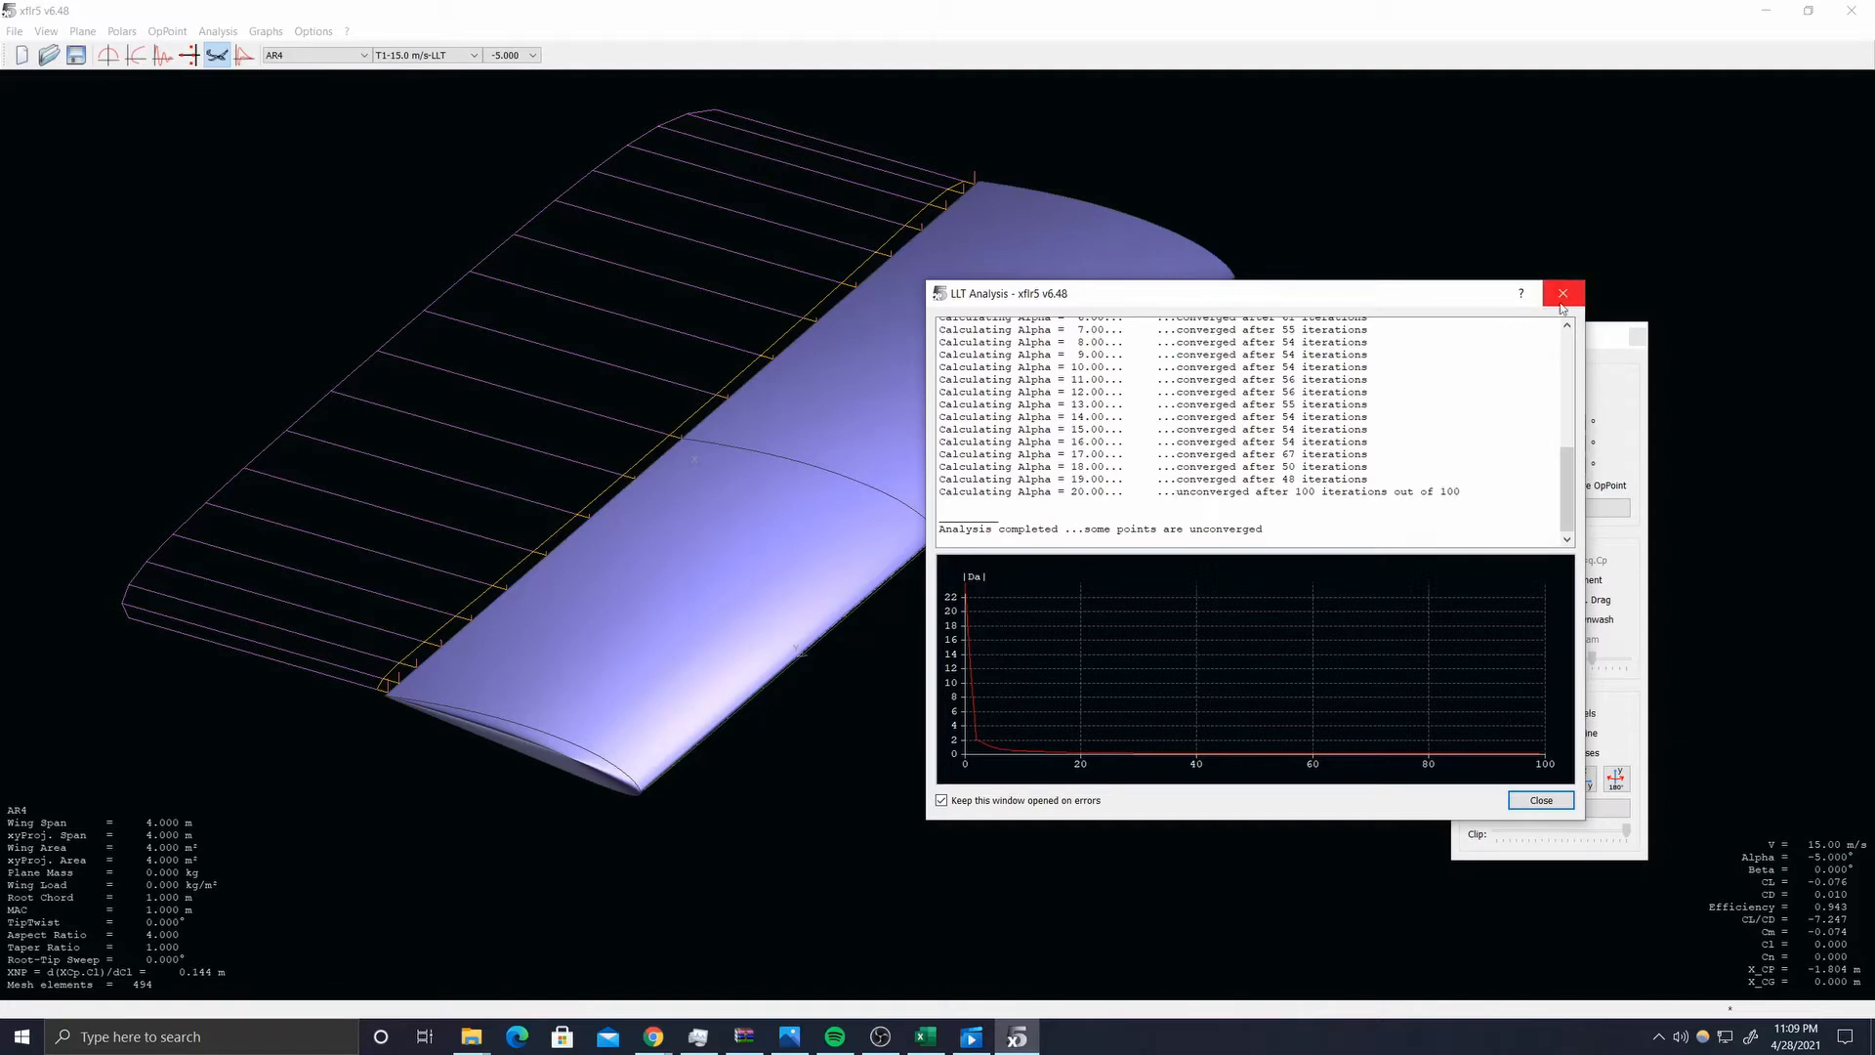
pyautogui.moveTo(1361, 293); pyautogui.dragTo(1203, 301)
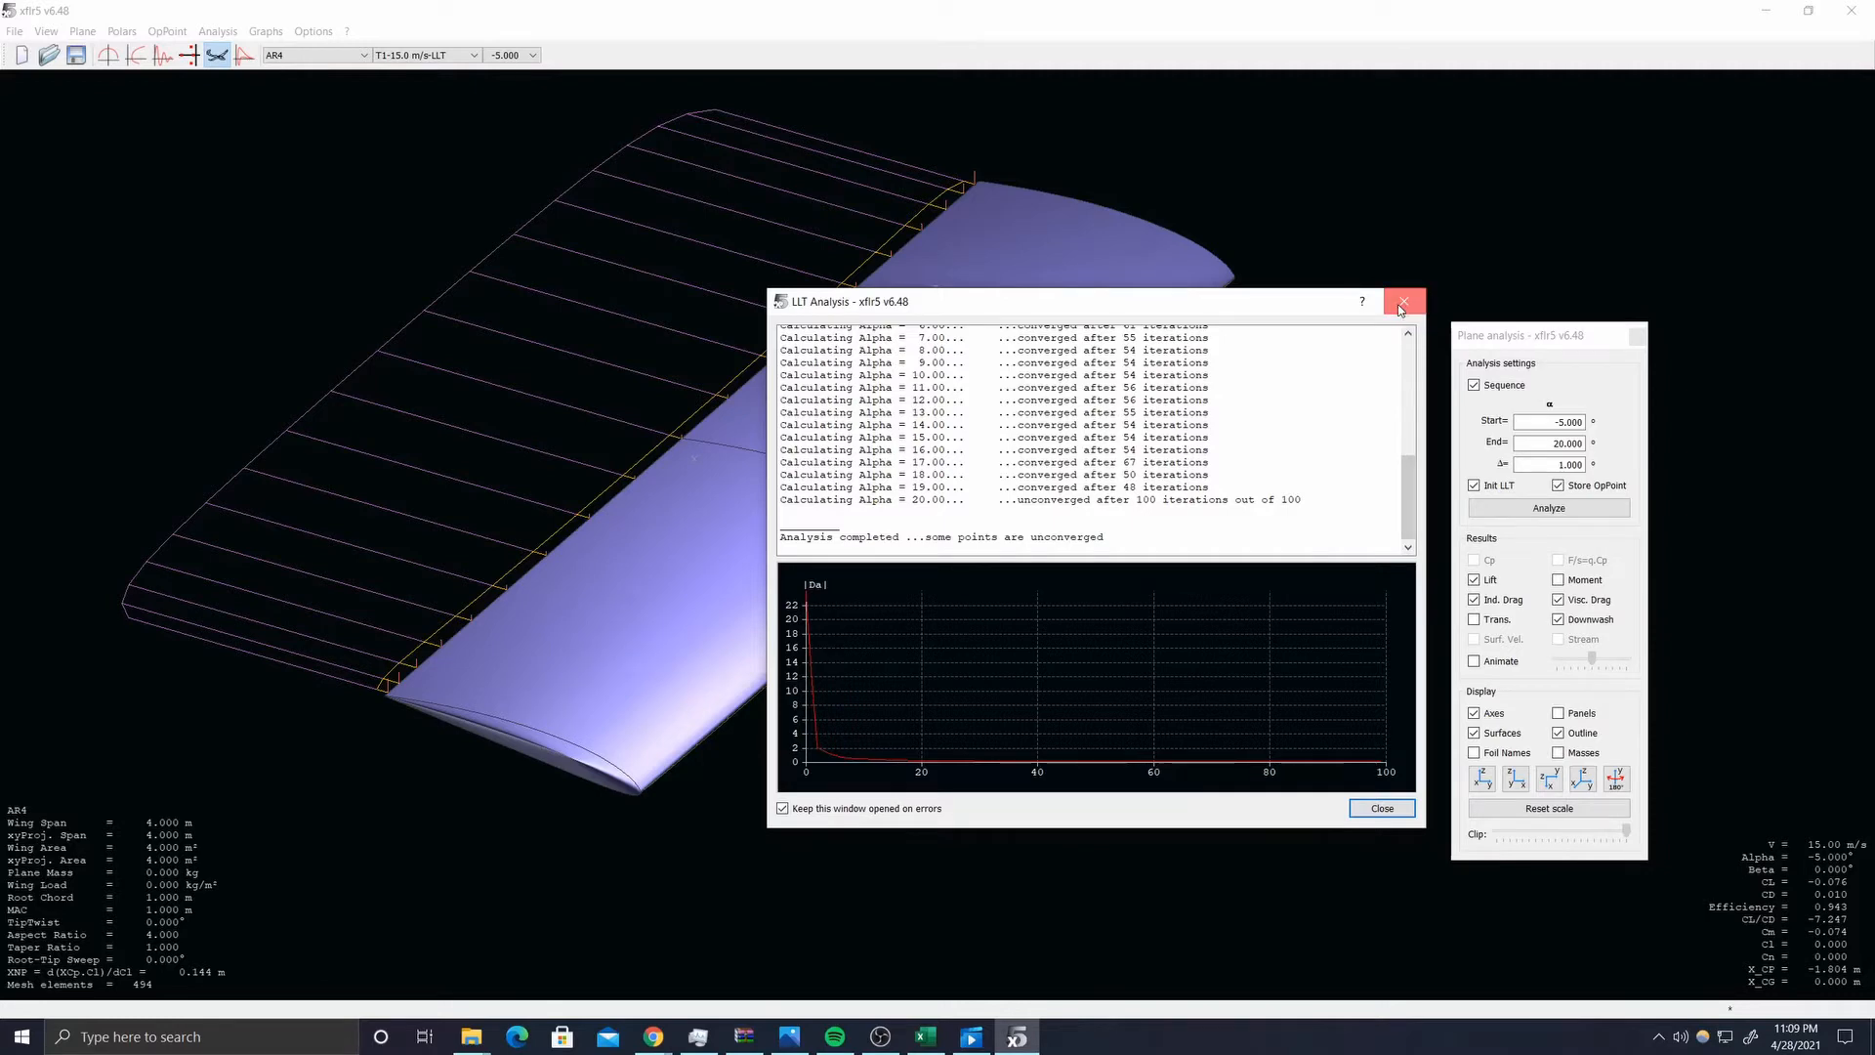
pyautogui.click(1404, 307)
# - Move the Plane analysis window away from the wing and toggle the lift display off and back on
pyautogui.moveTo(1487, 339); pyautogui.dragTo(1442, 169)
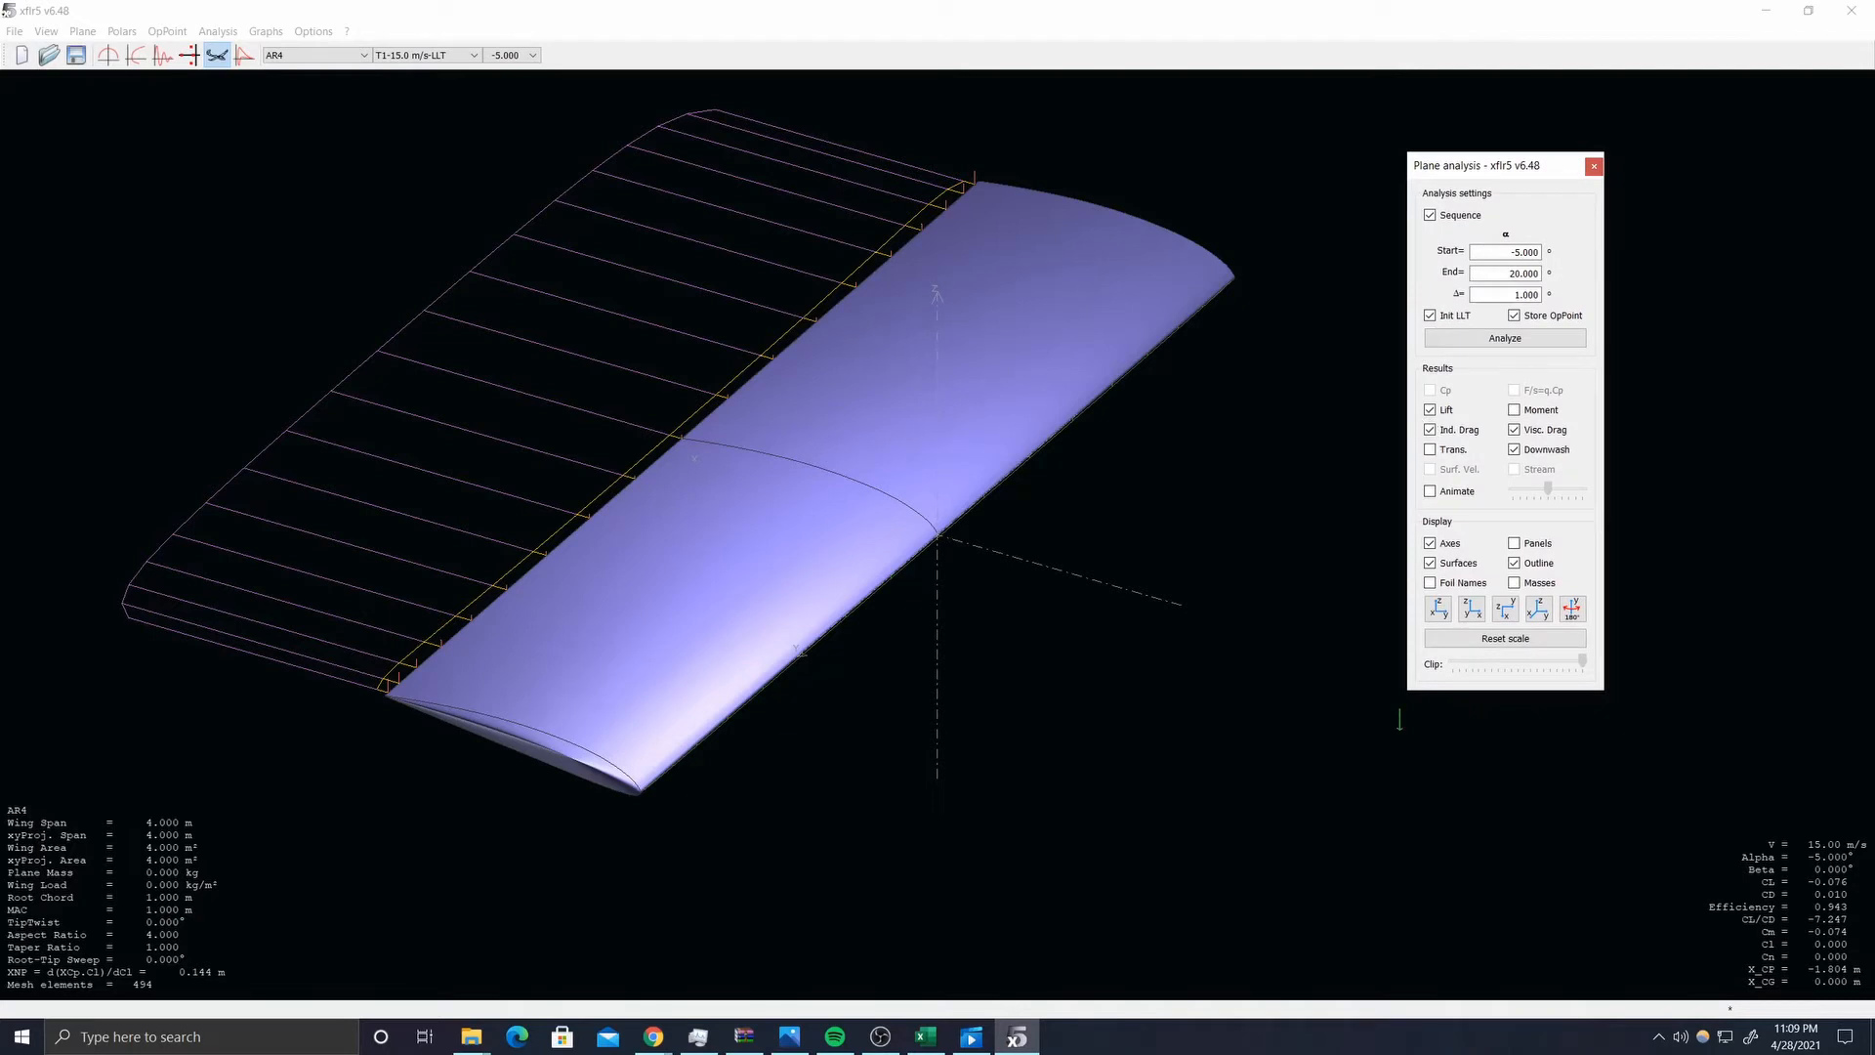
pyautogui.scroll(-2, 918, 443)
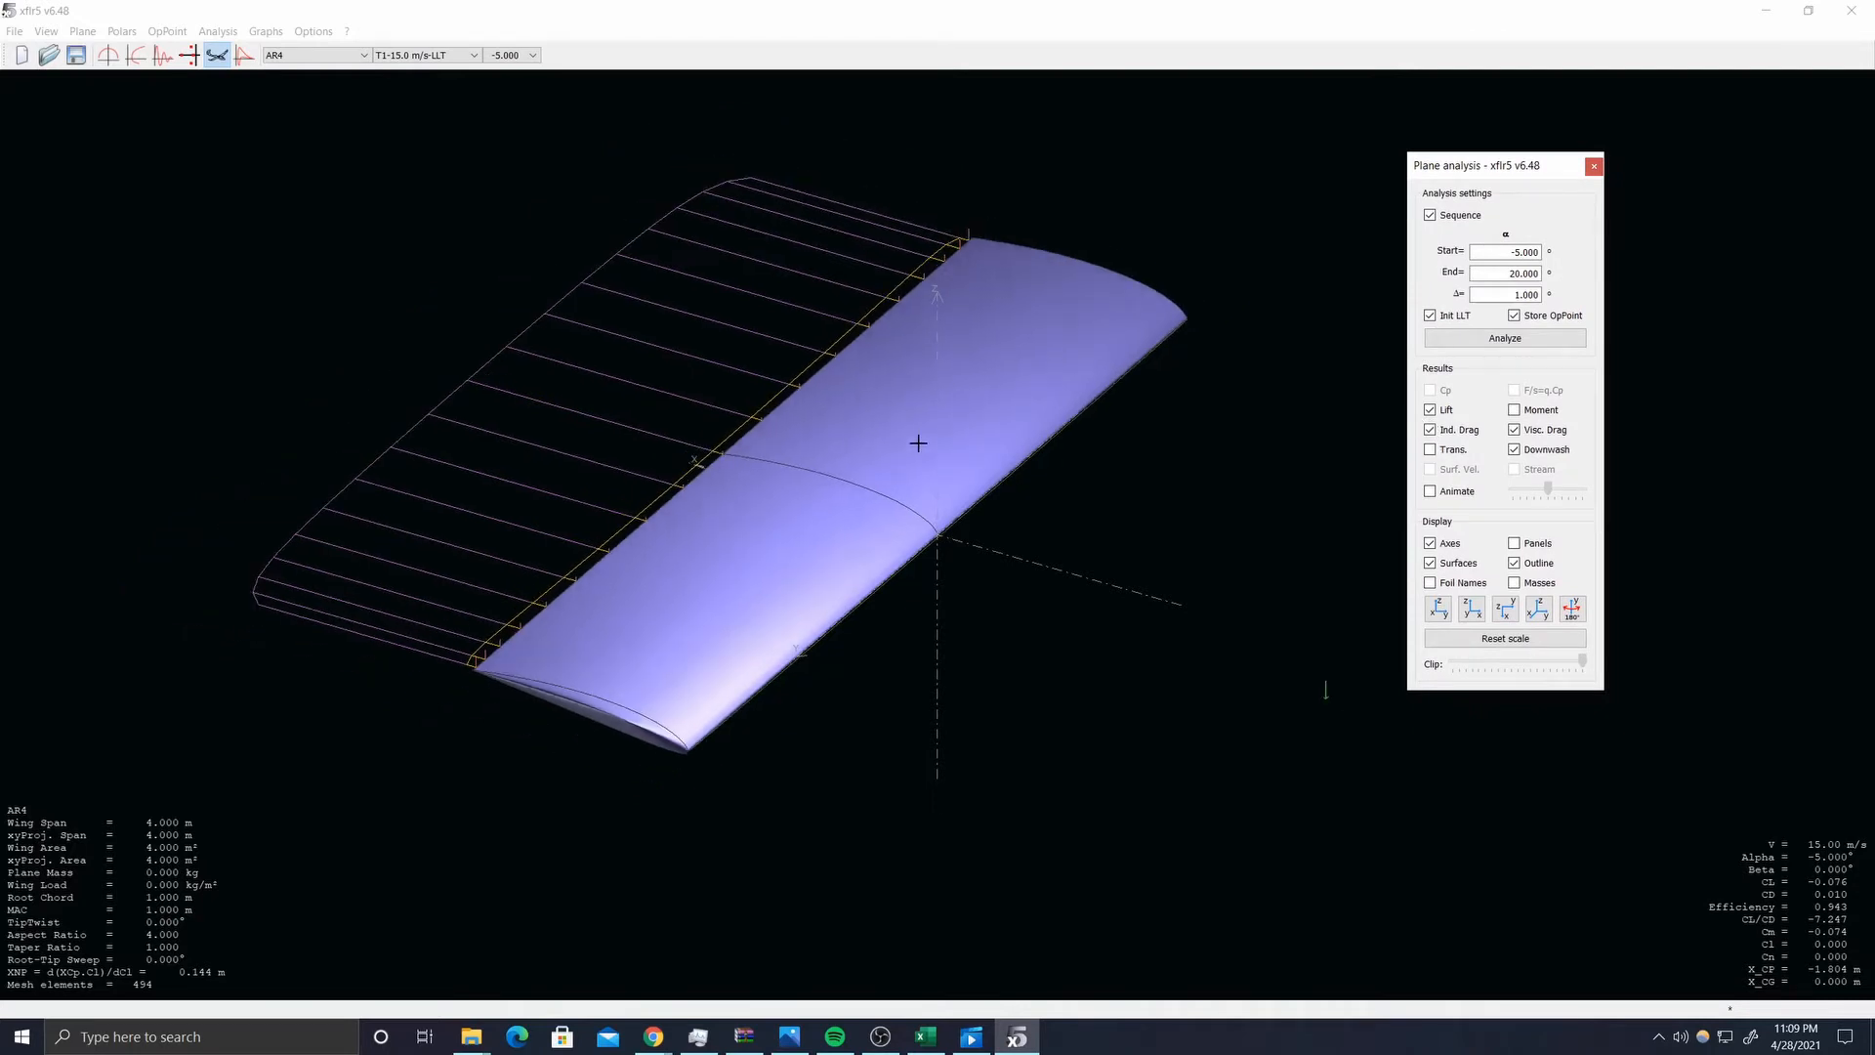
pyautogui.click(1430, 413)
pyautogui.click(1430, 413)
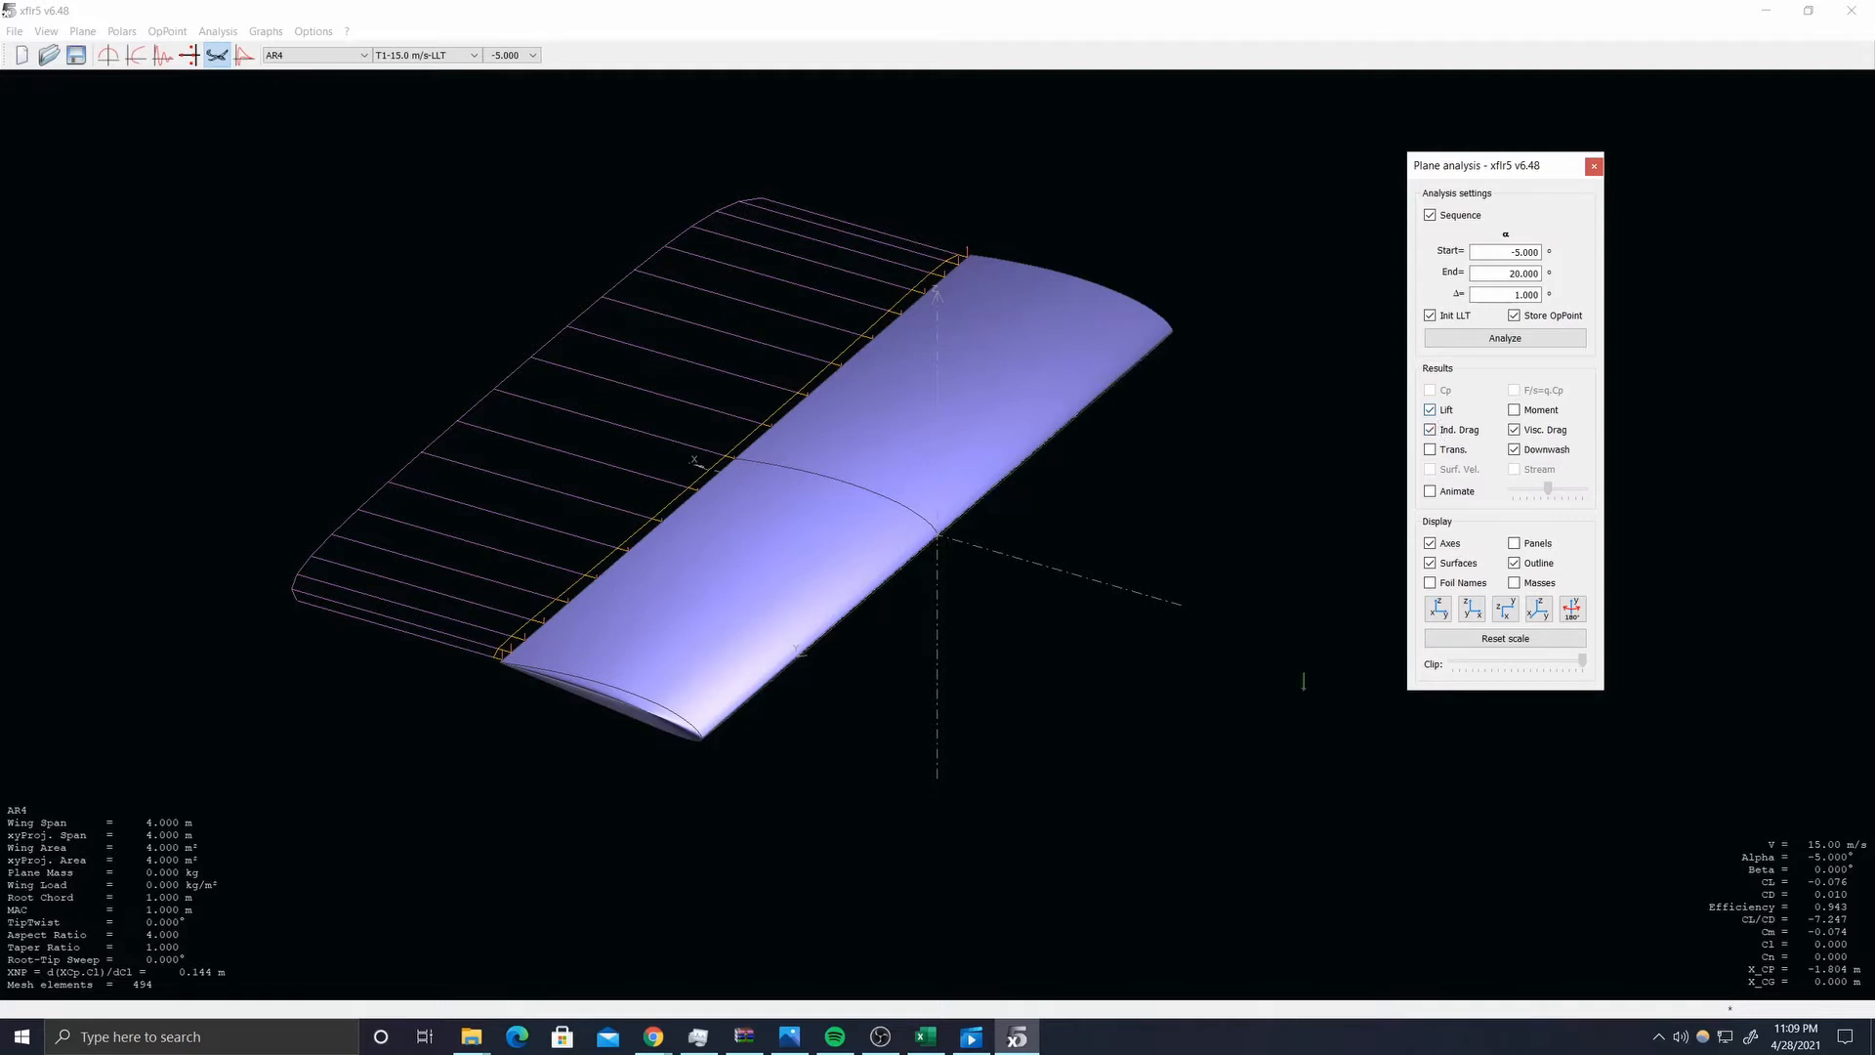
# - Inspect the AR4 wing's load distribution from another angle at the 0° operating point
pyautogui.moveTo(1229, 526); pyautogui.dragTo(1172, 420)
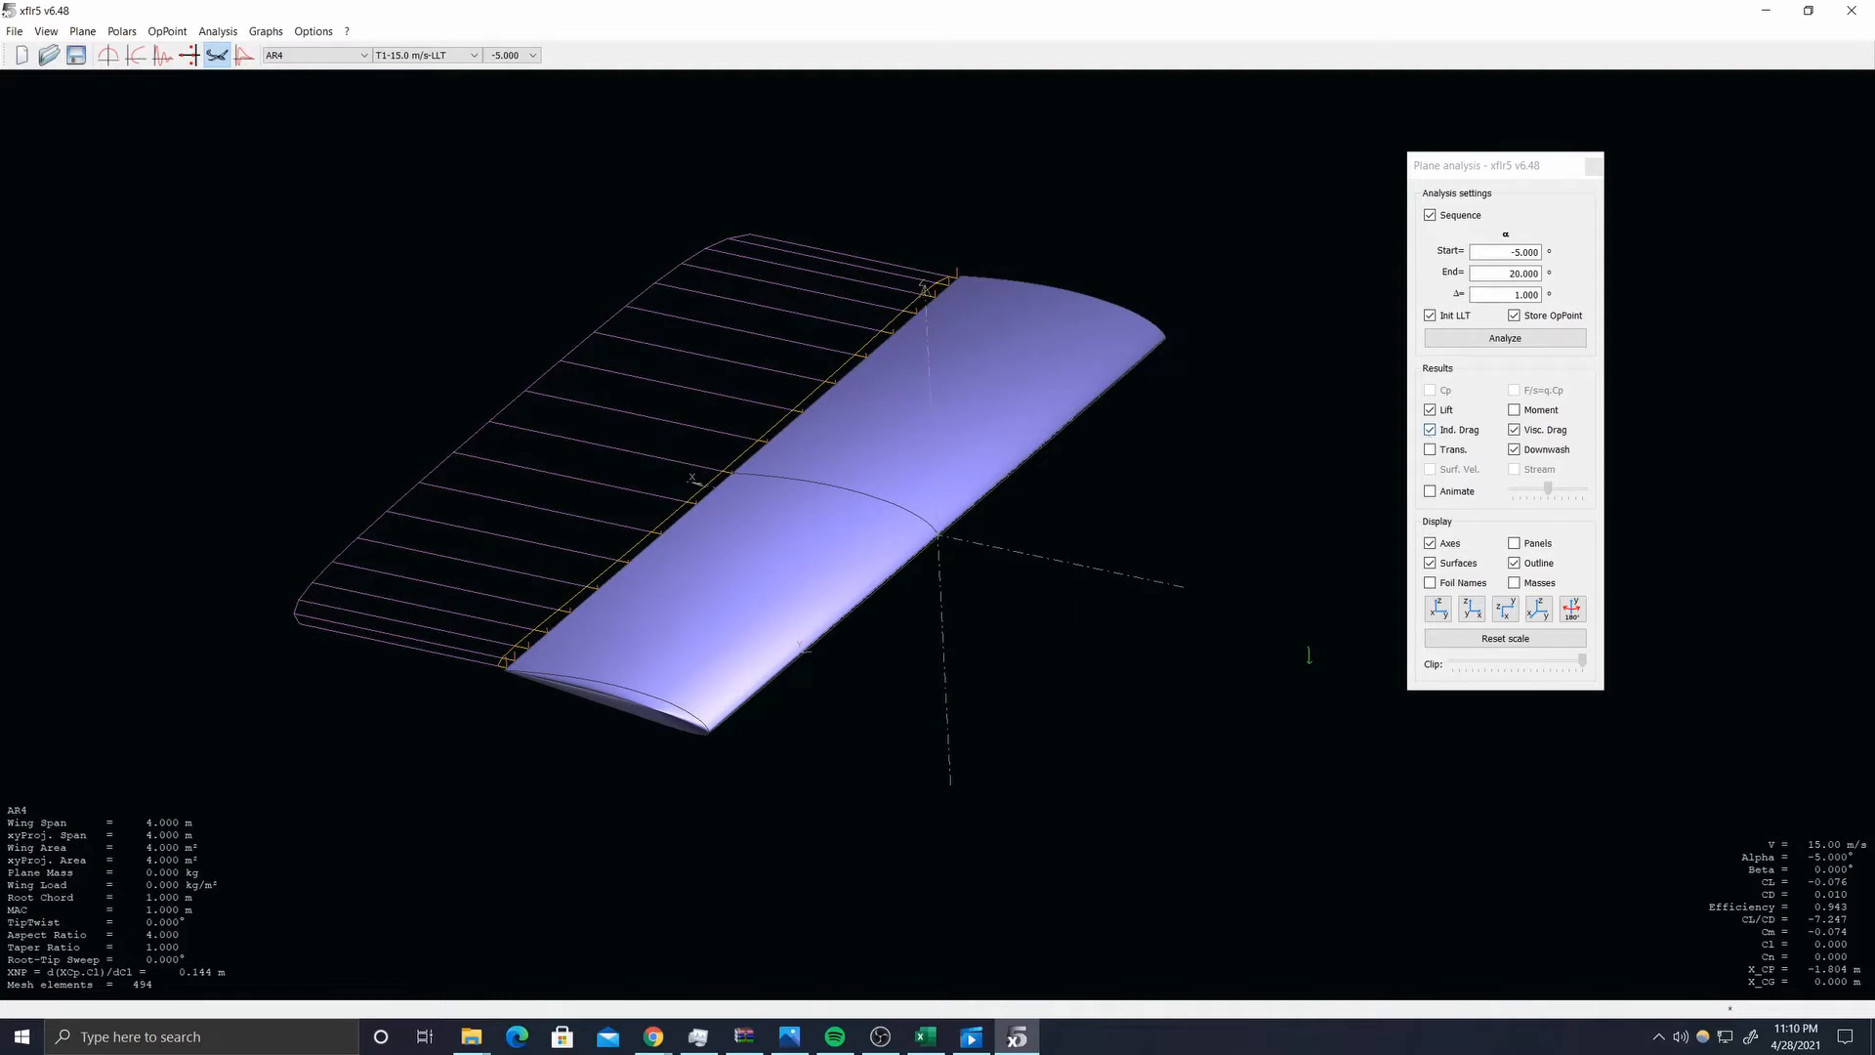
pyautogui.click(534, 56)
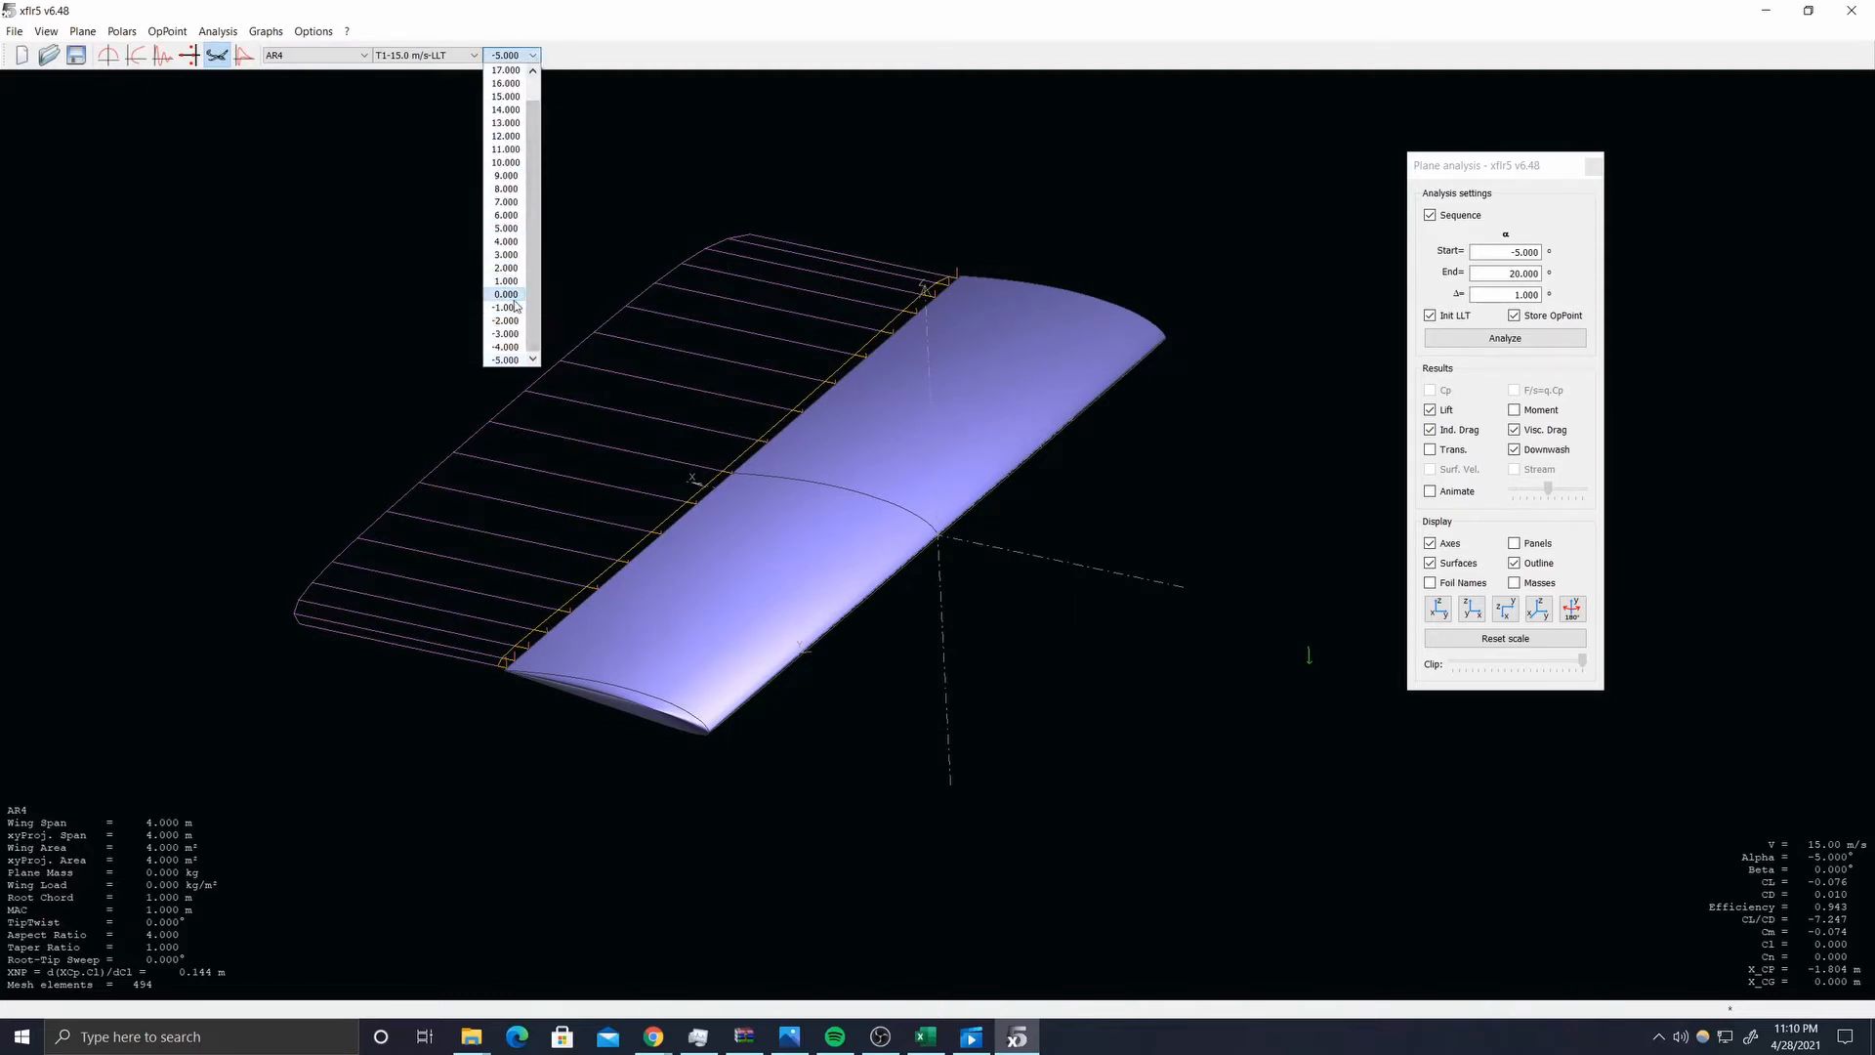
pyautogui.click(508, 130)
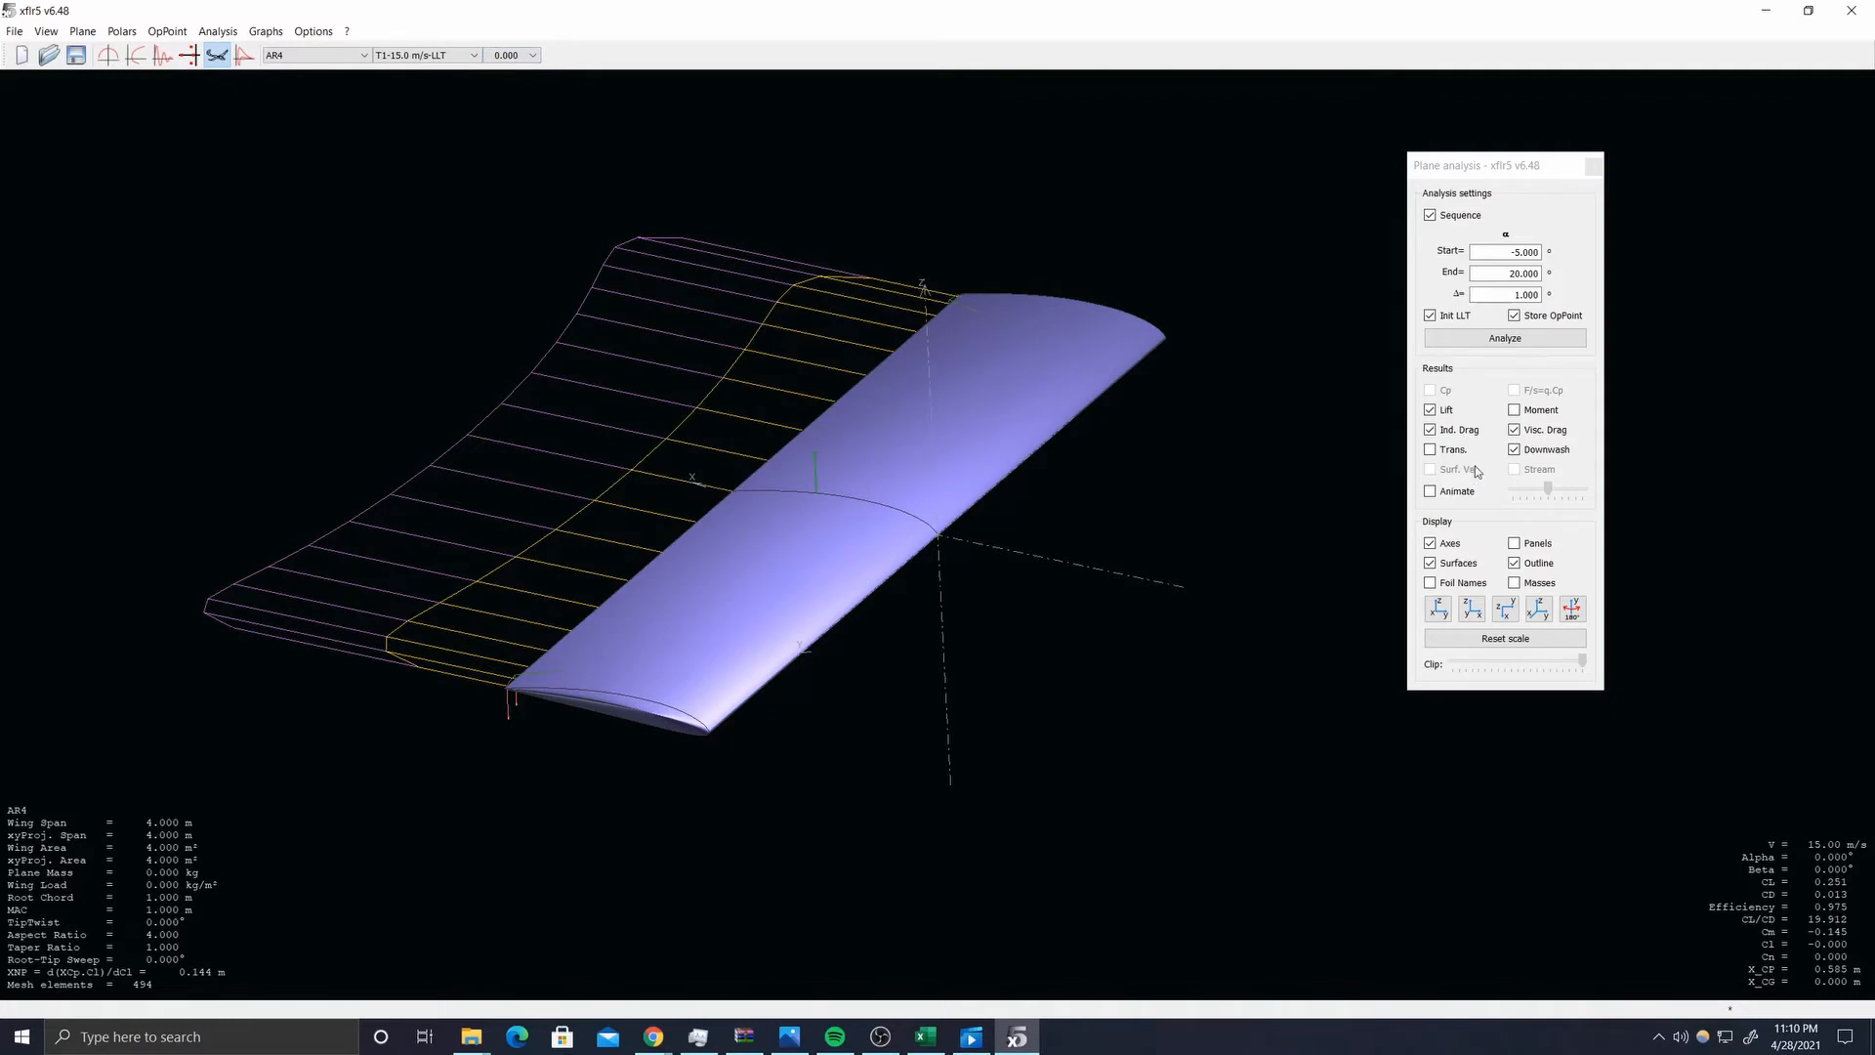
# - Toggle the induced drag, downwash and viscous drag displays on the AR4 wing off and back on to compare them
pyautogui.click(1432, 450)
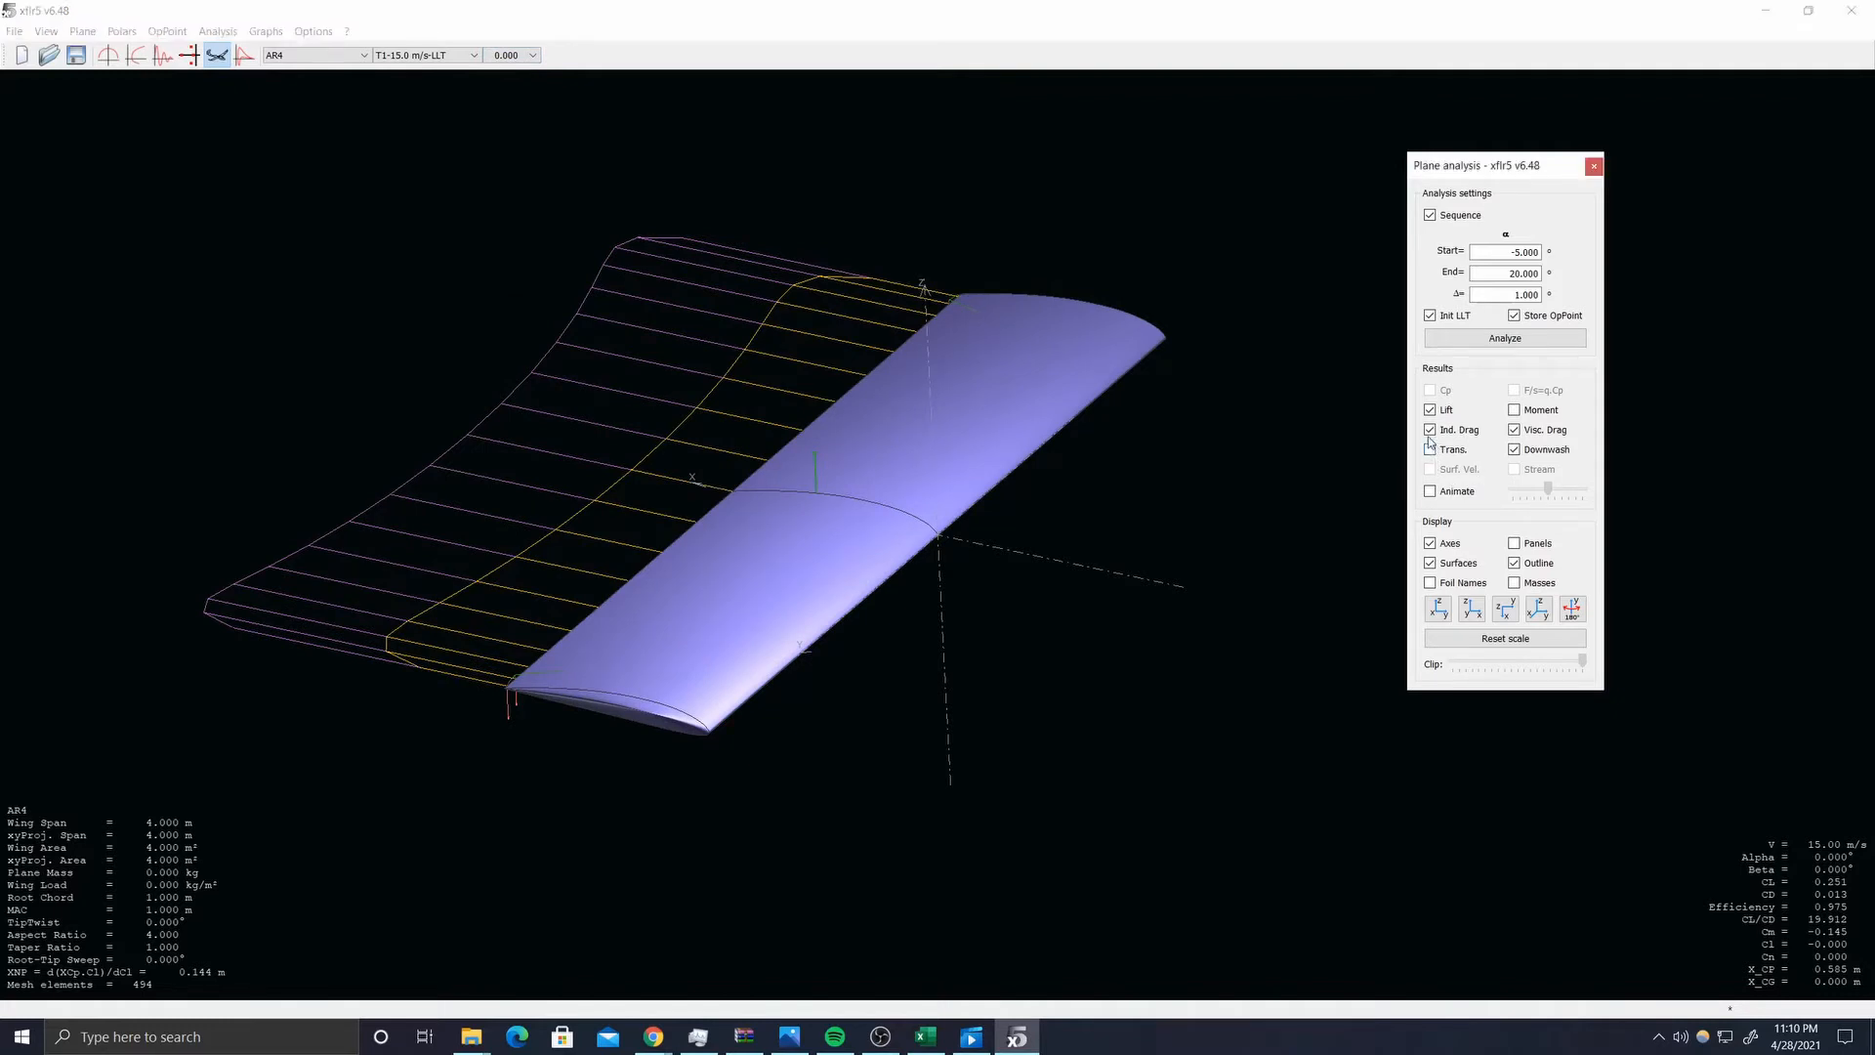
pyautogui.click(1429, 431)
pyautogui.click(1428, 430)
pyautogui.click(1429, 431)
pyautogui.click(1428, 431)
pyautogui.moveTo(1080, 652)
pyautogui.mouseDown()
pyautogui.moveTo(993, 587)
pyautogui.moveTo(1054, 652)
pyautogui.mouseUp()
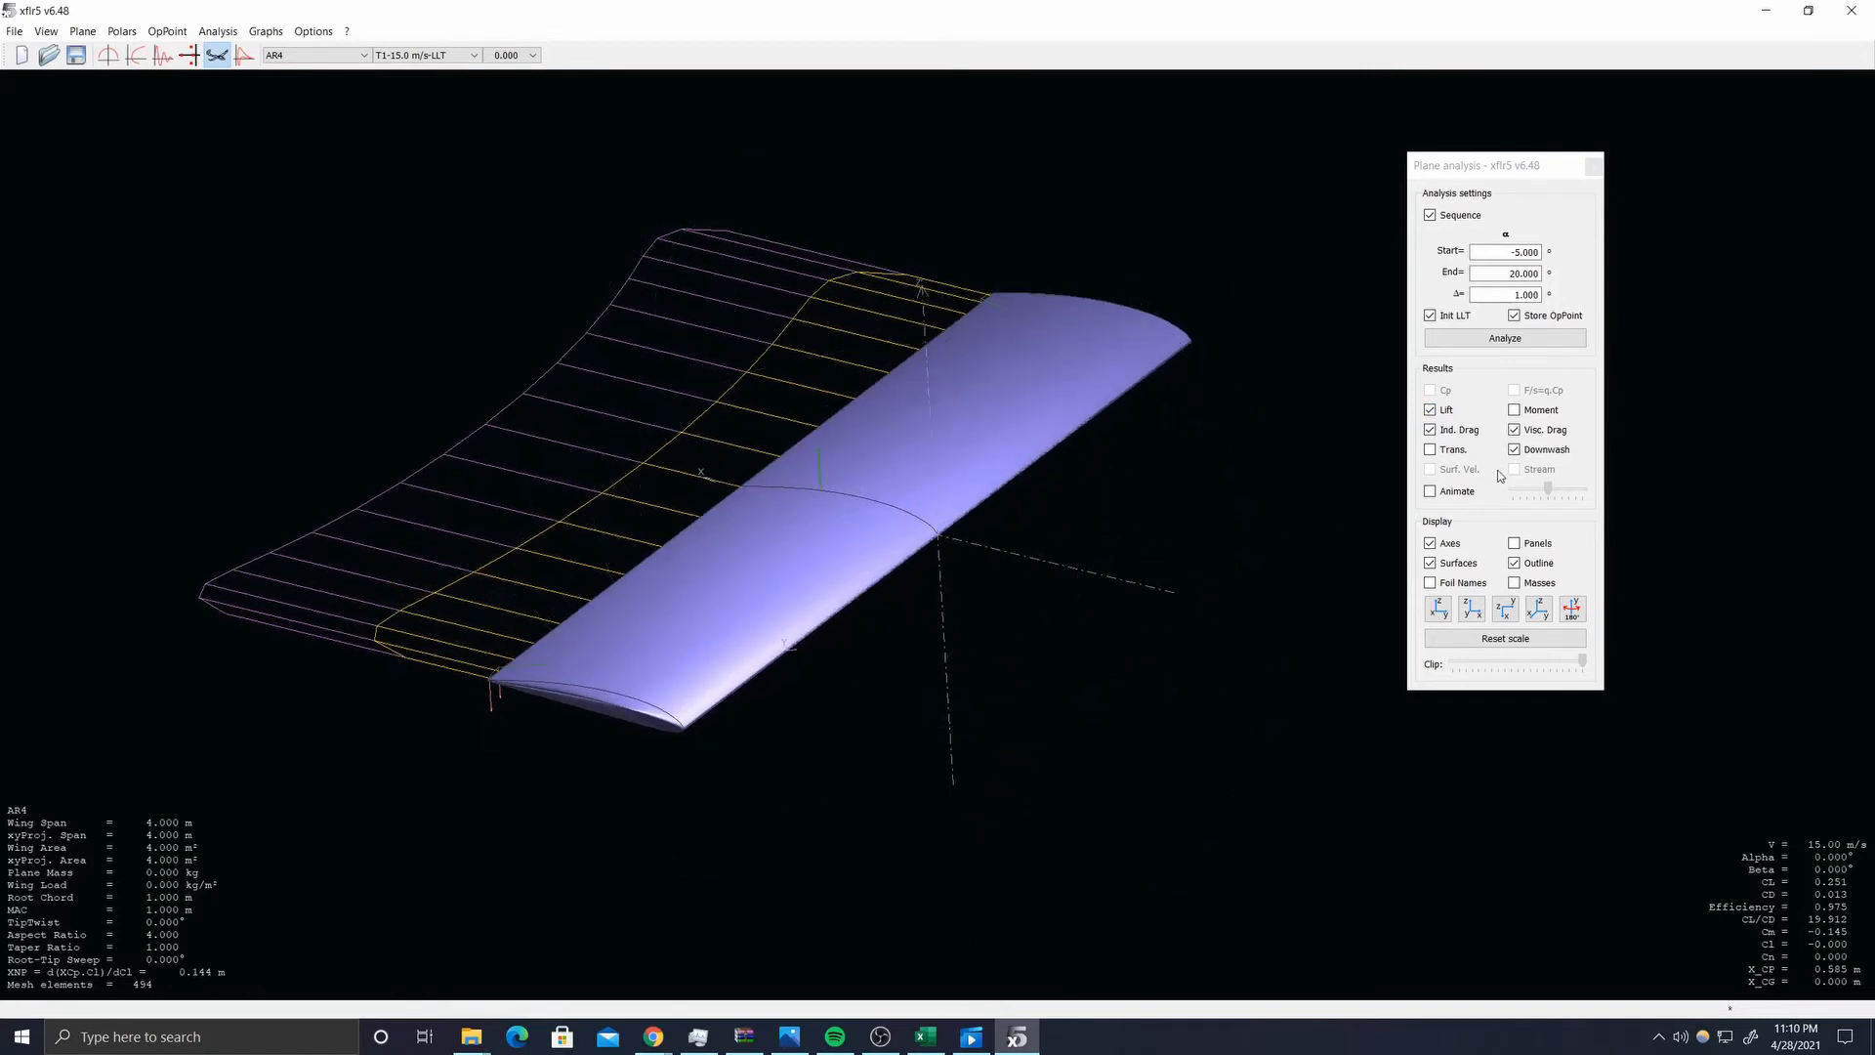
pyautogui.click(1520, 452)
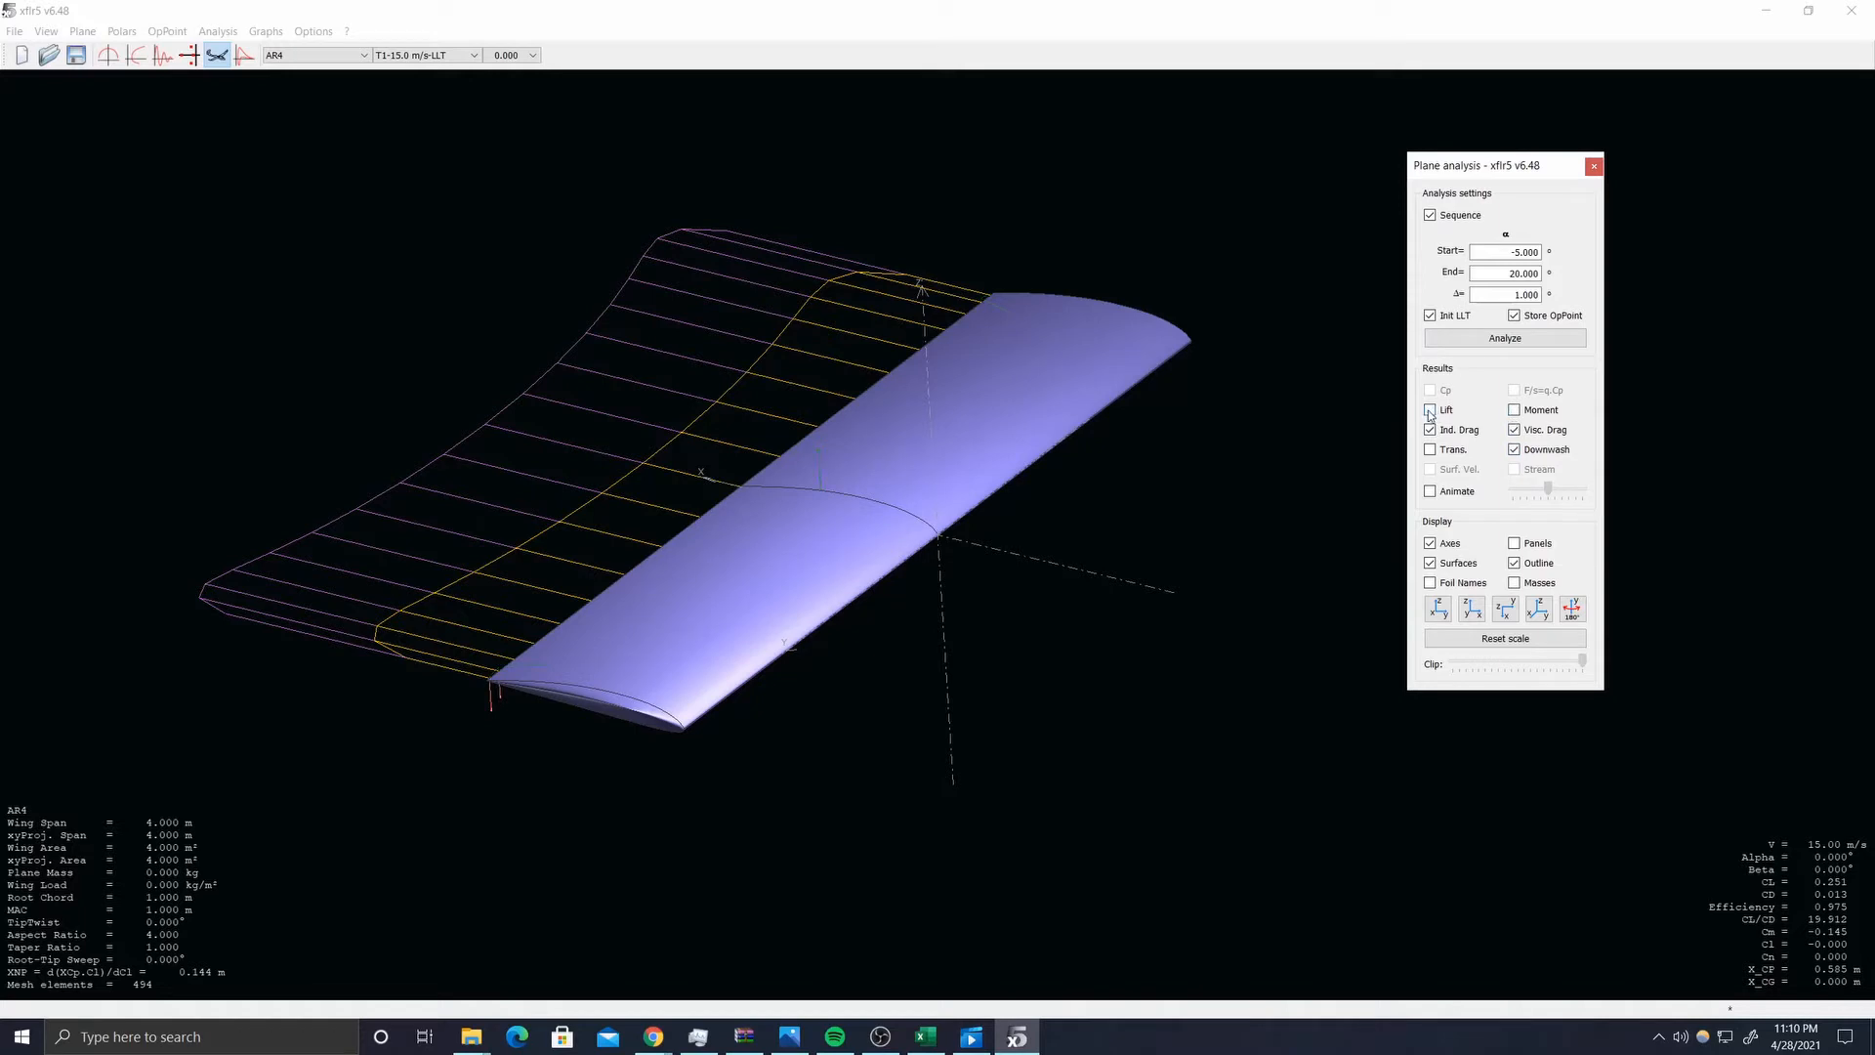
pyautogui.click(1516, 433)
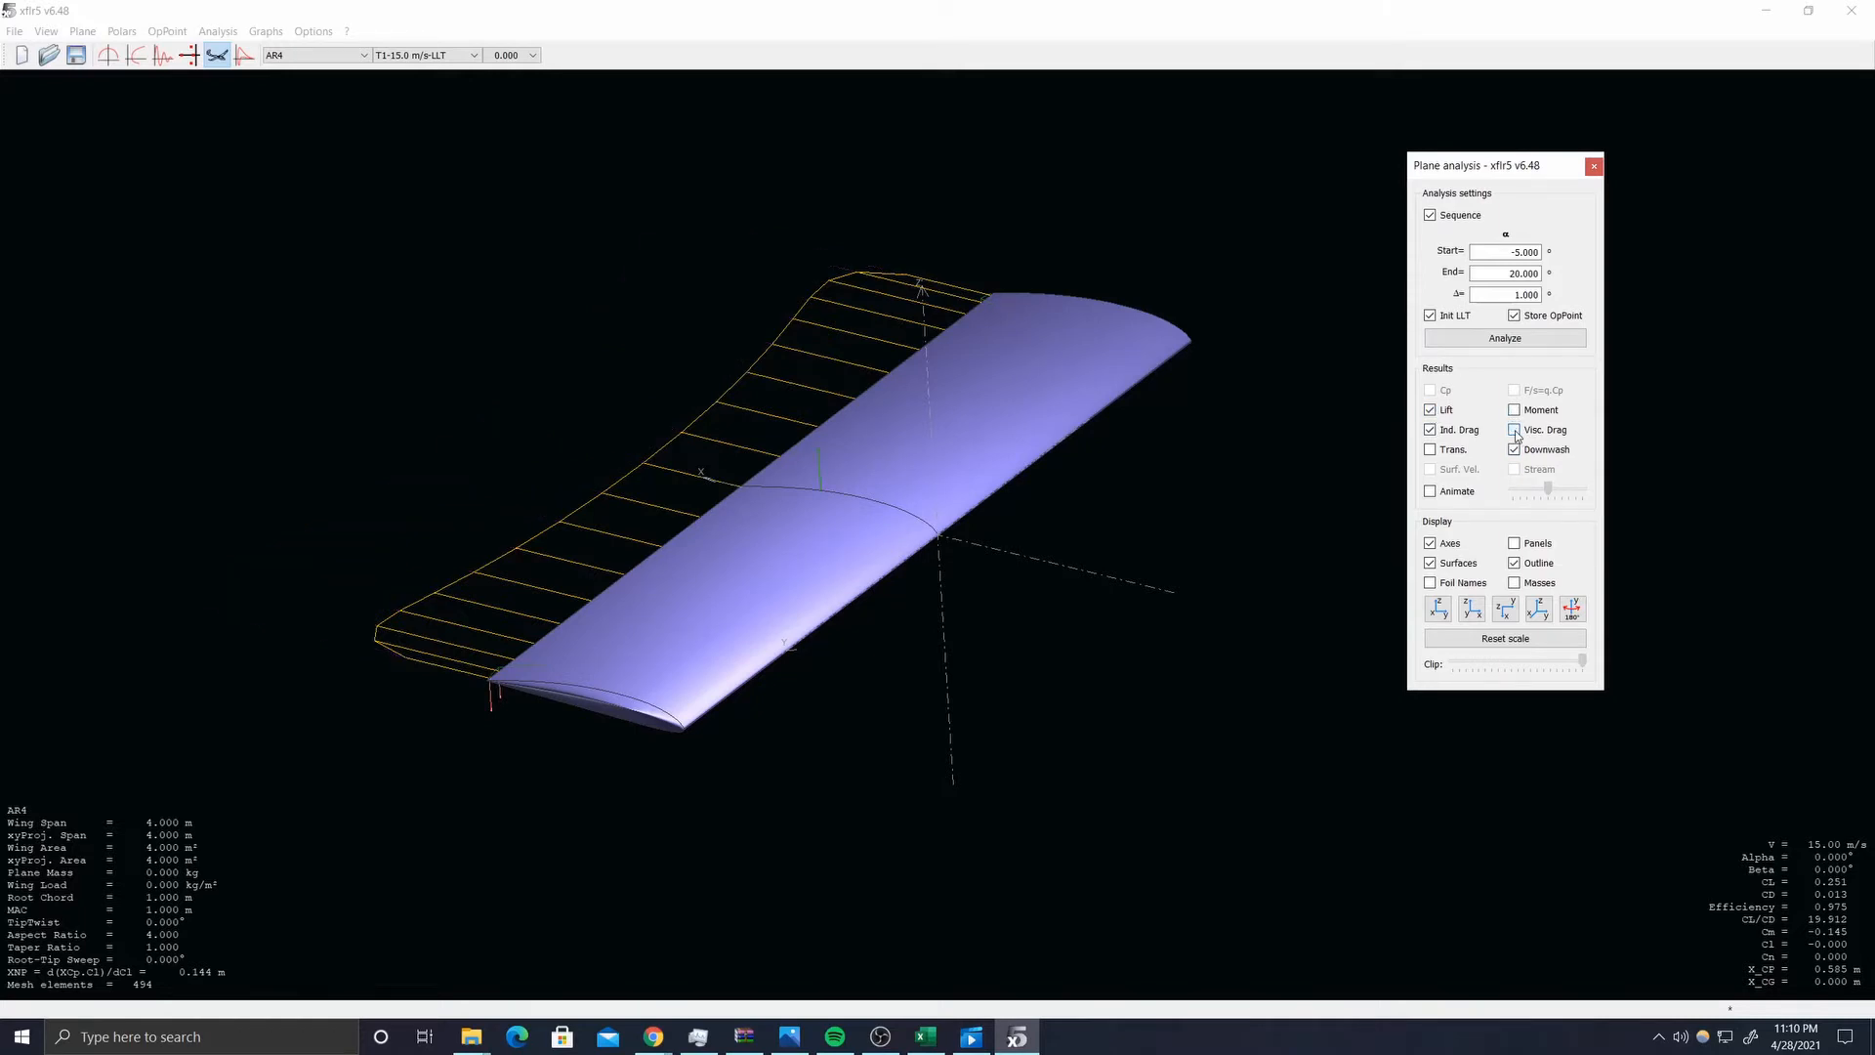
pyautogui.click(1516, 432)
# - Animate the AR4 results through the angles of attack, stop the animation and return to the -5° operating point
pyautogui.click(1430, 491)
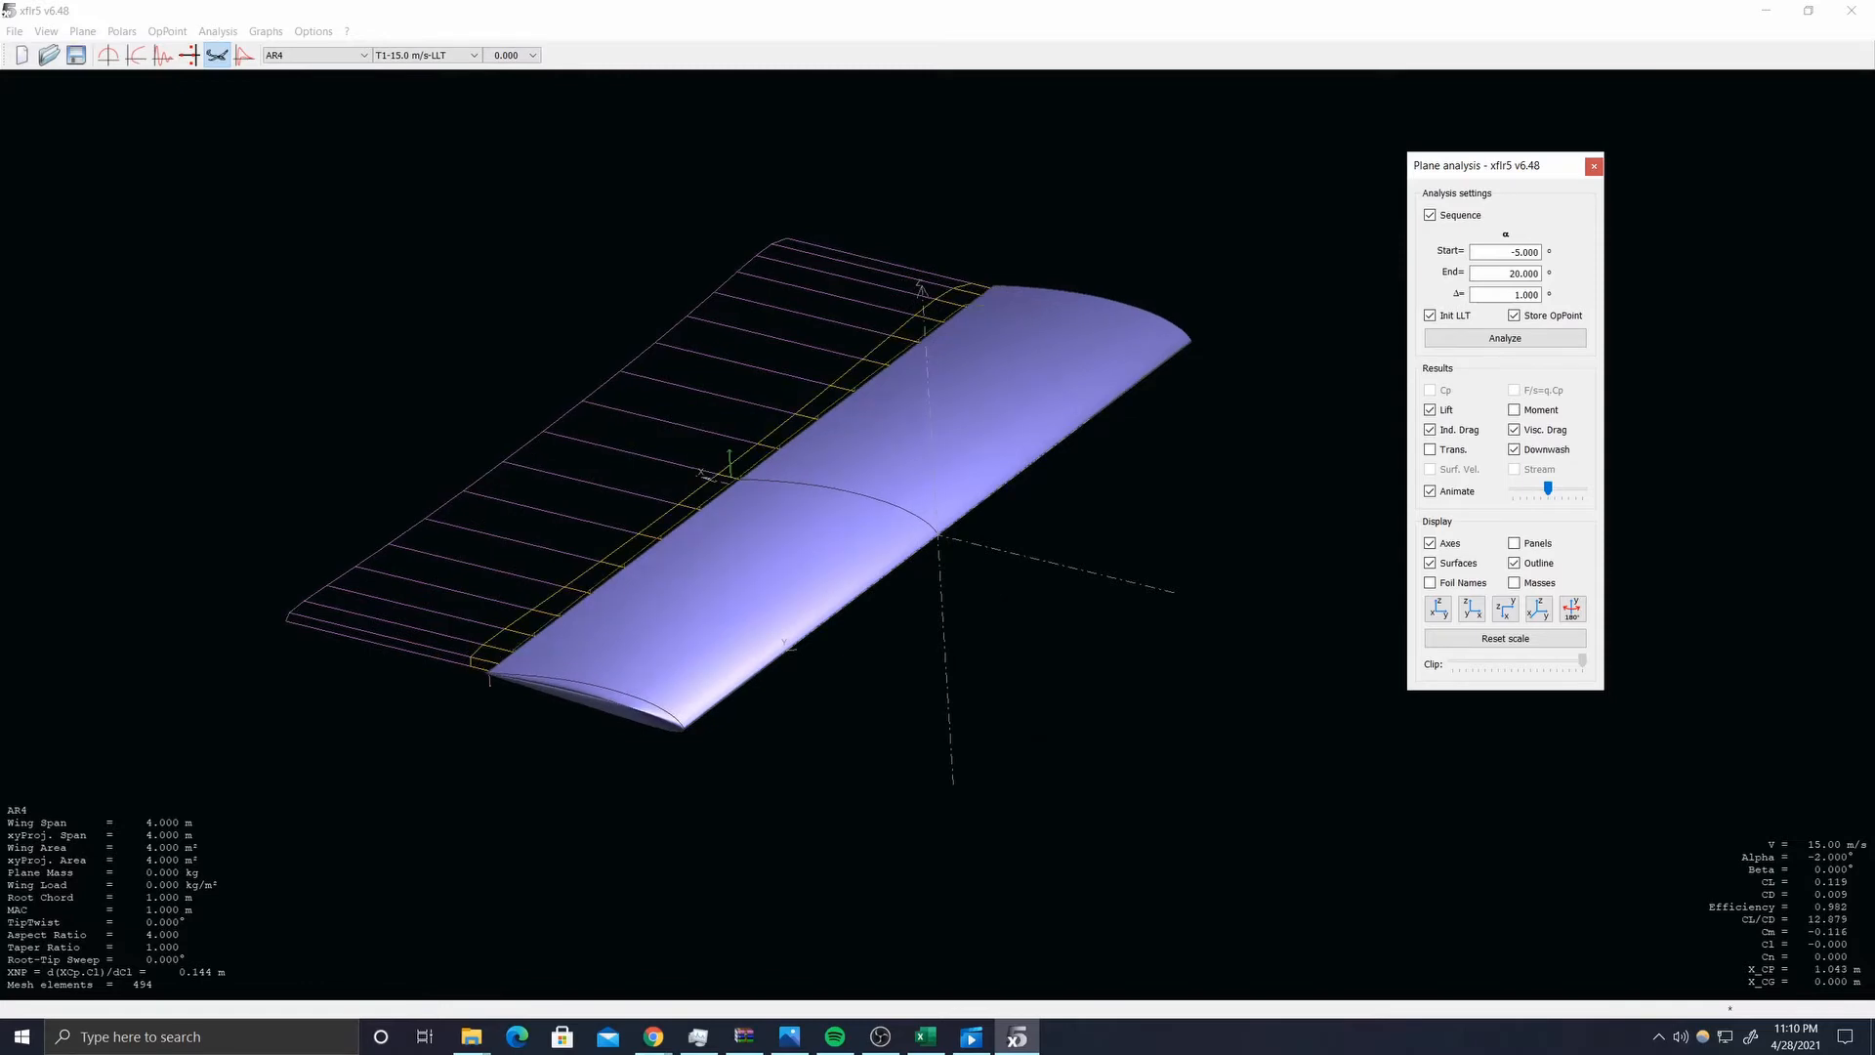
pyautogui.moveTo(1054, 757); pyautogui.dragTo(1057, 607)
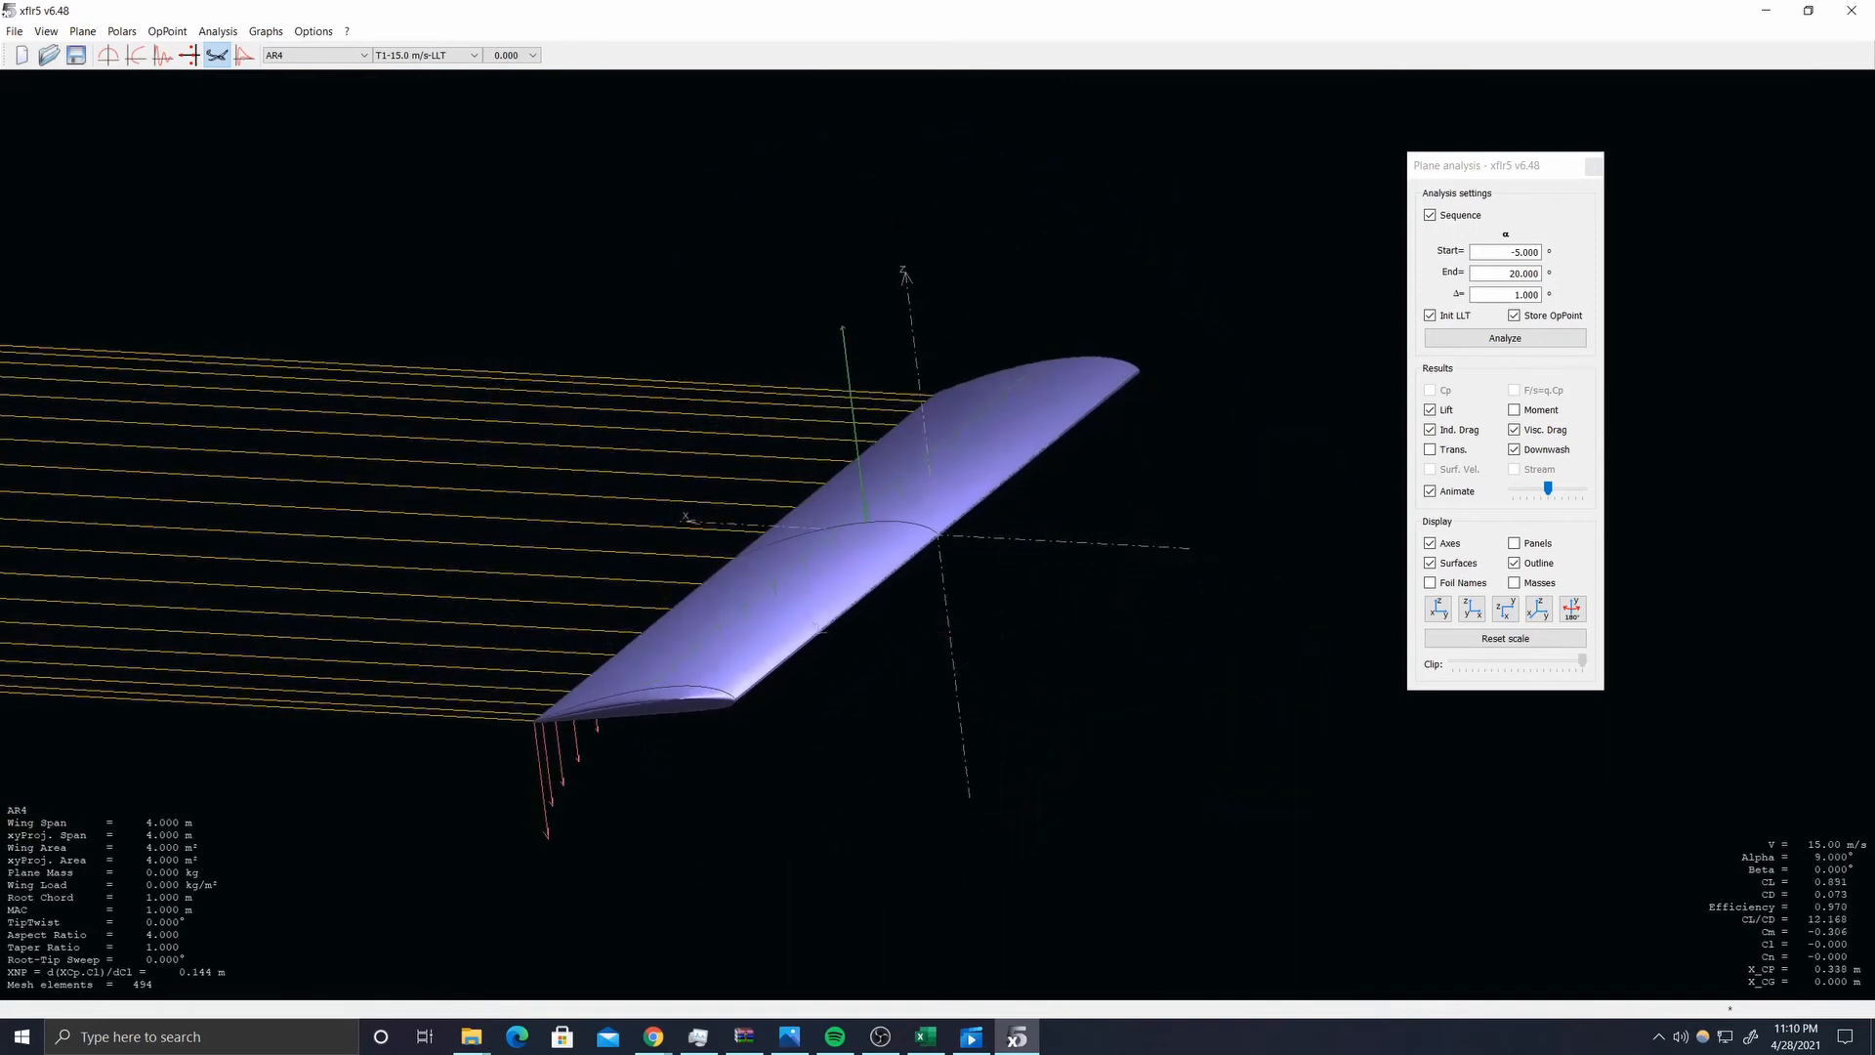
pyautogui.click(1430, 491)
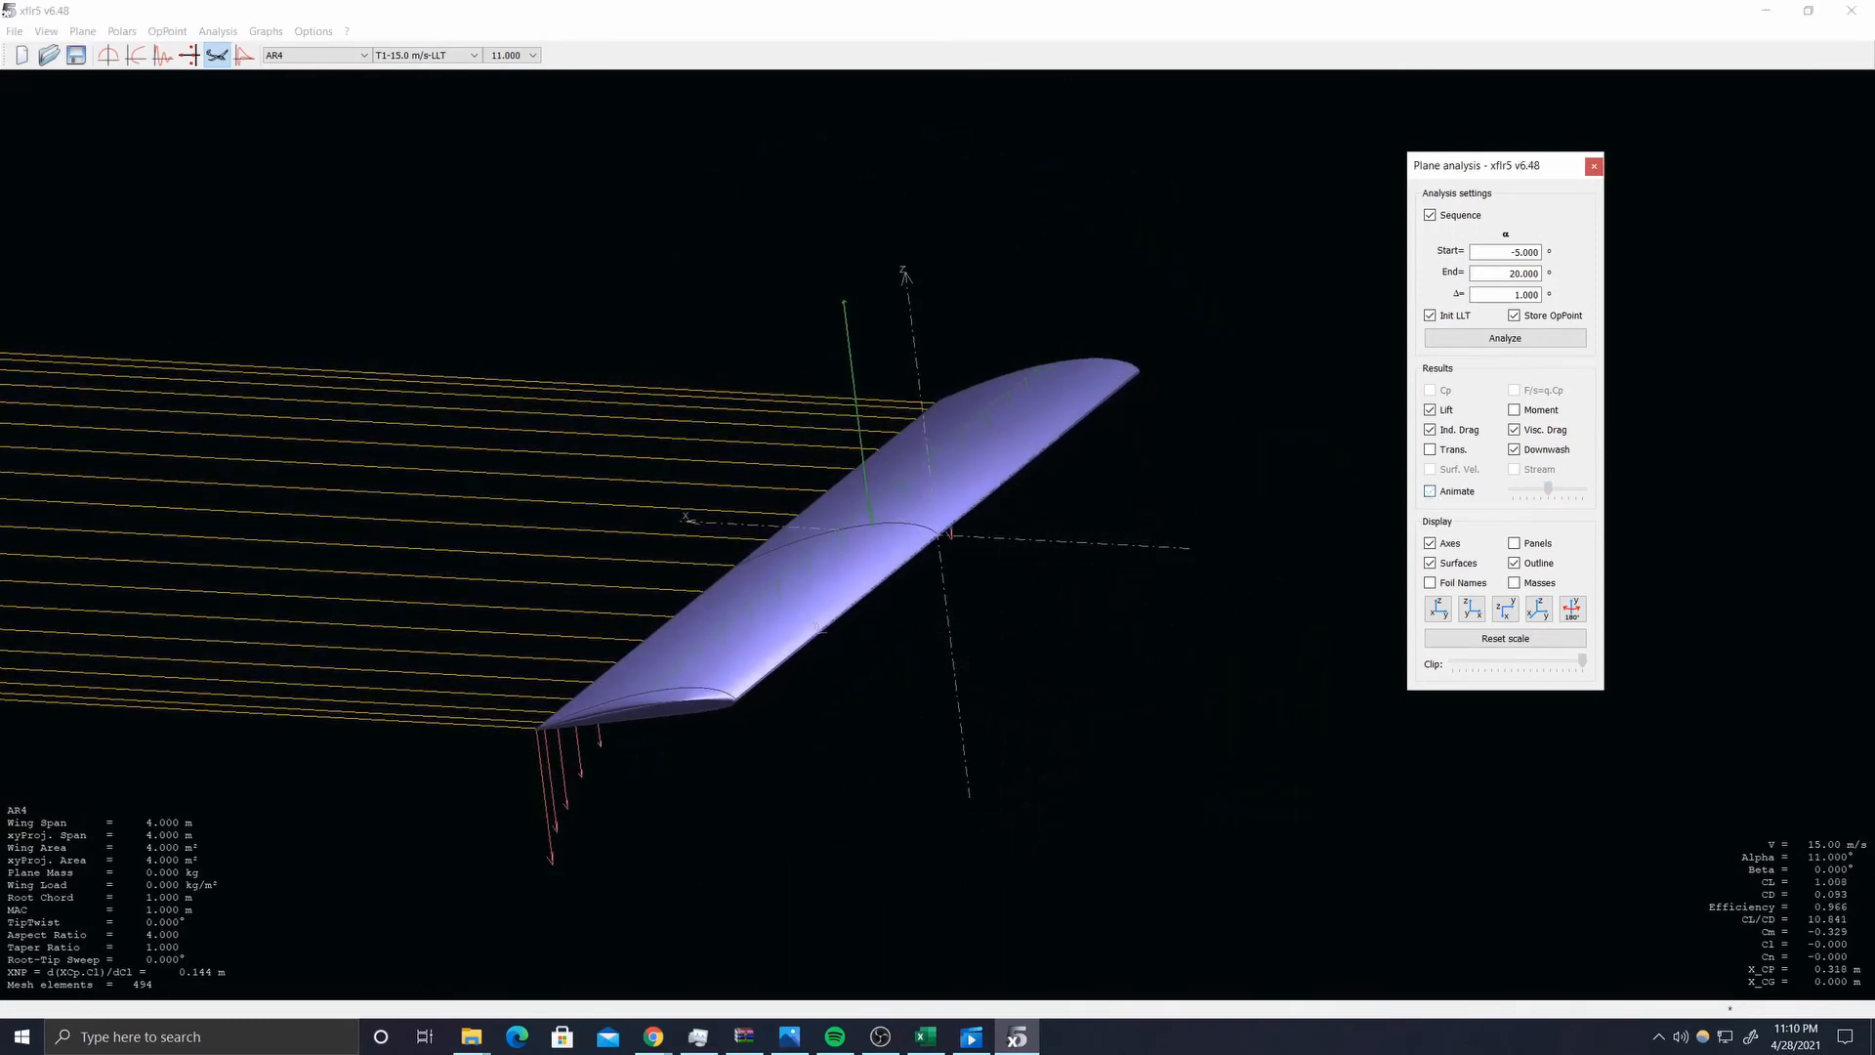
pyautogui.click(516, 55)
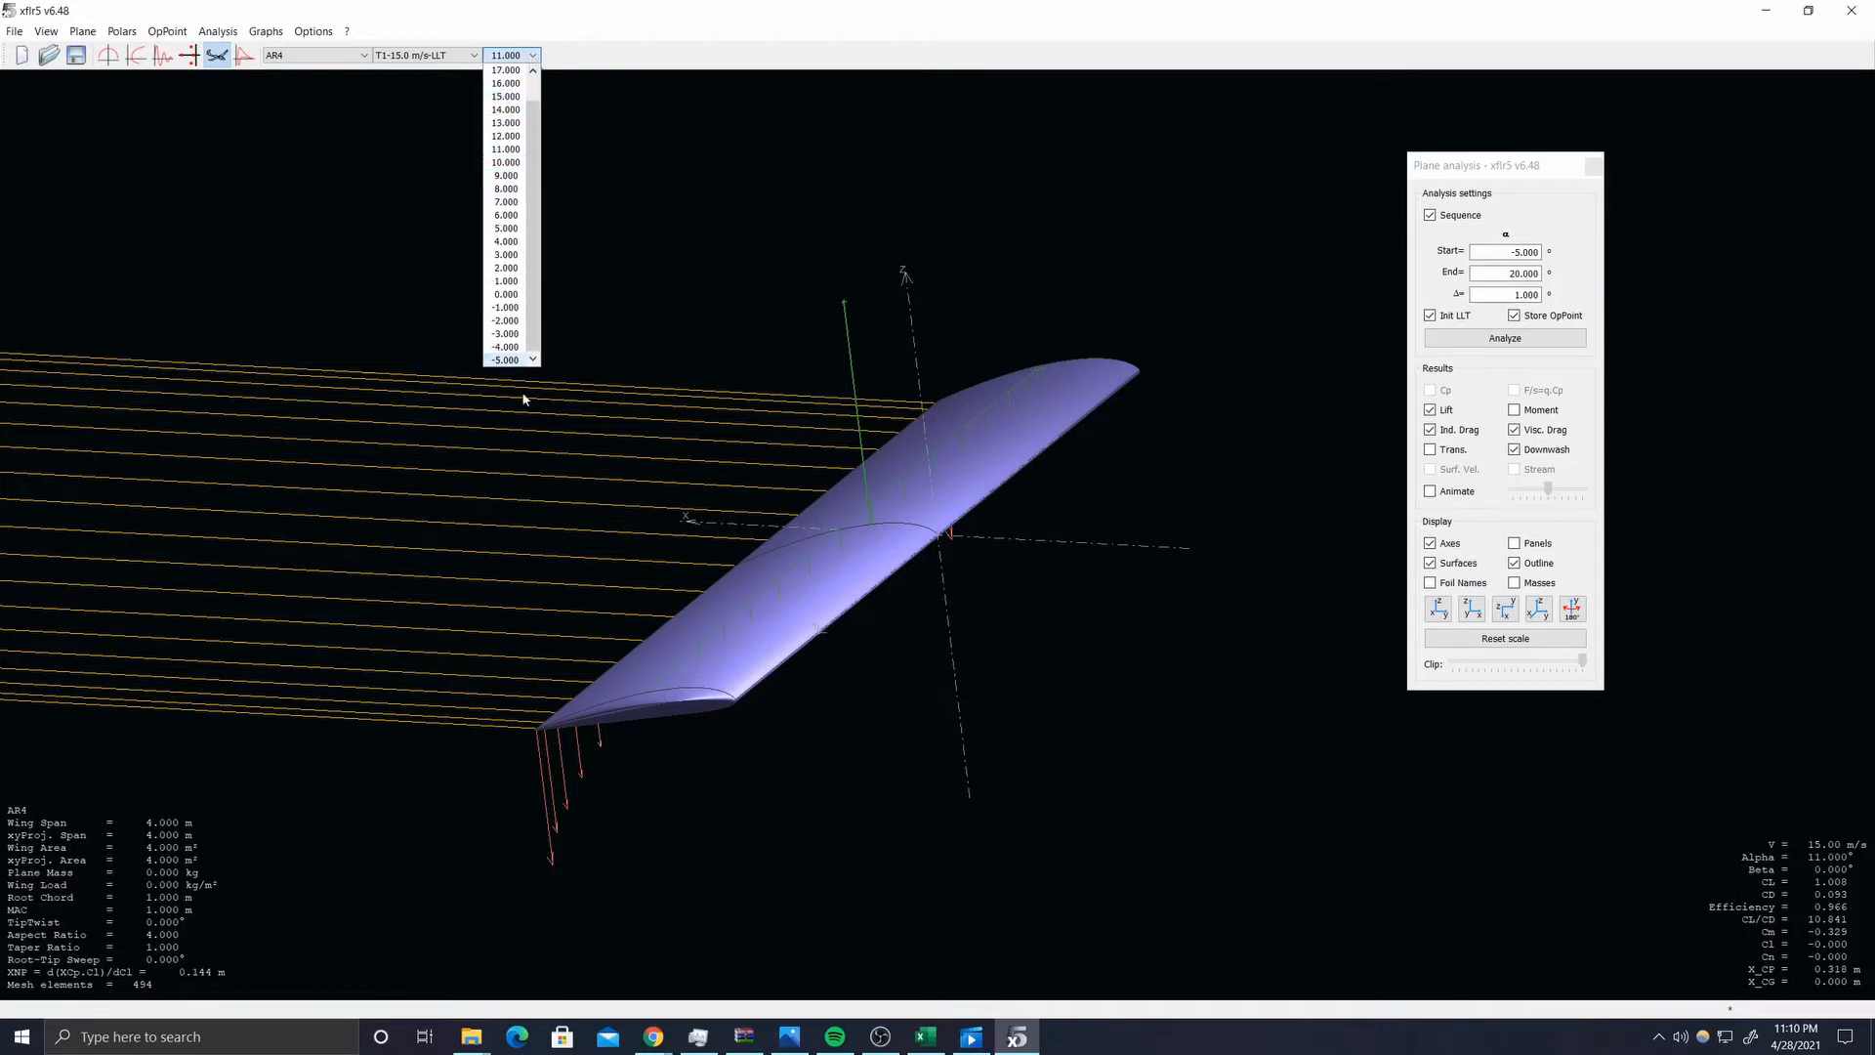
pyautogui.click(518, 360)
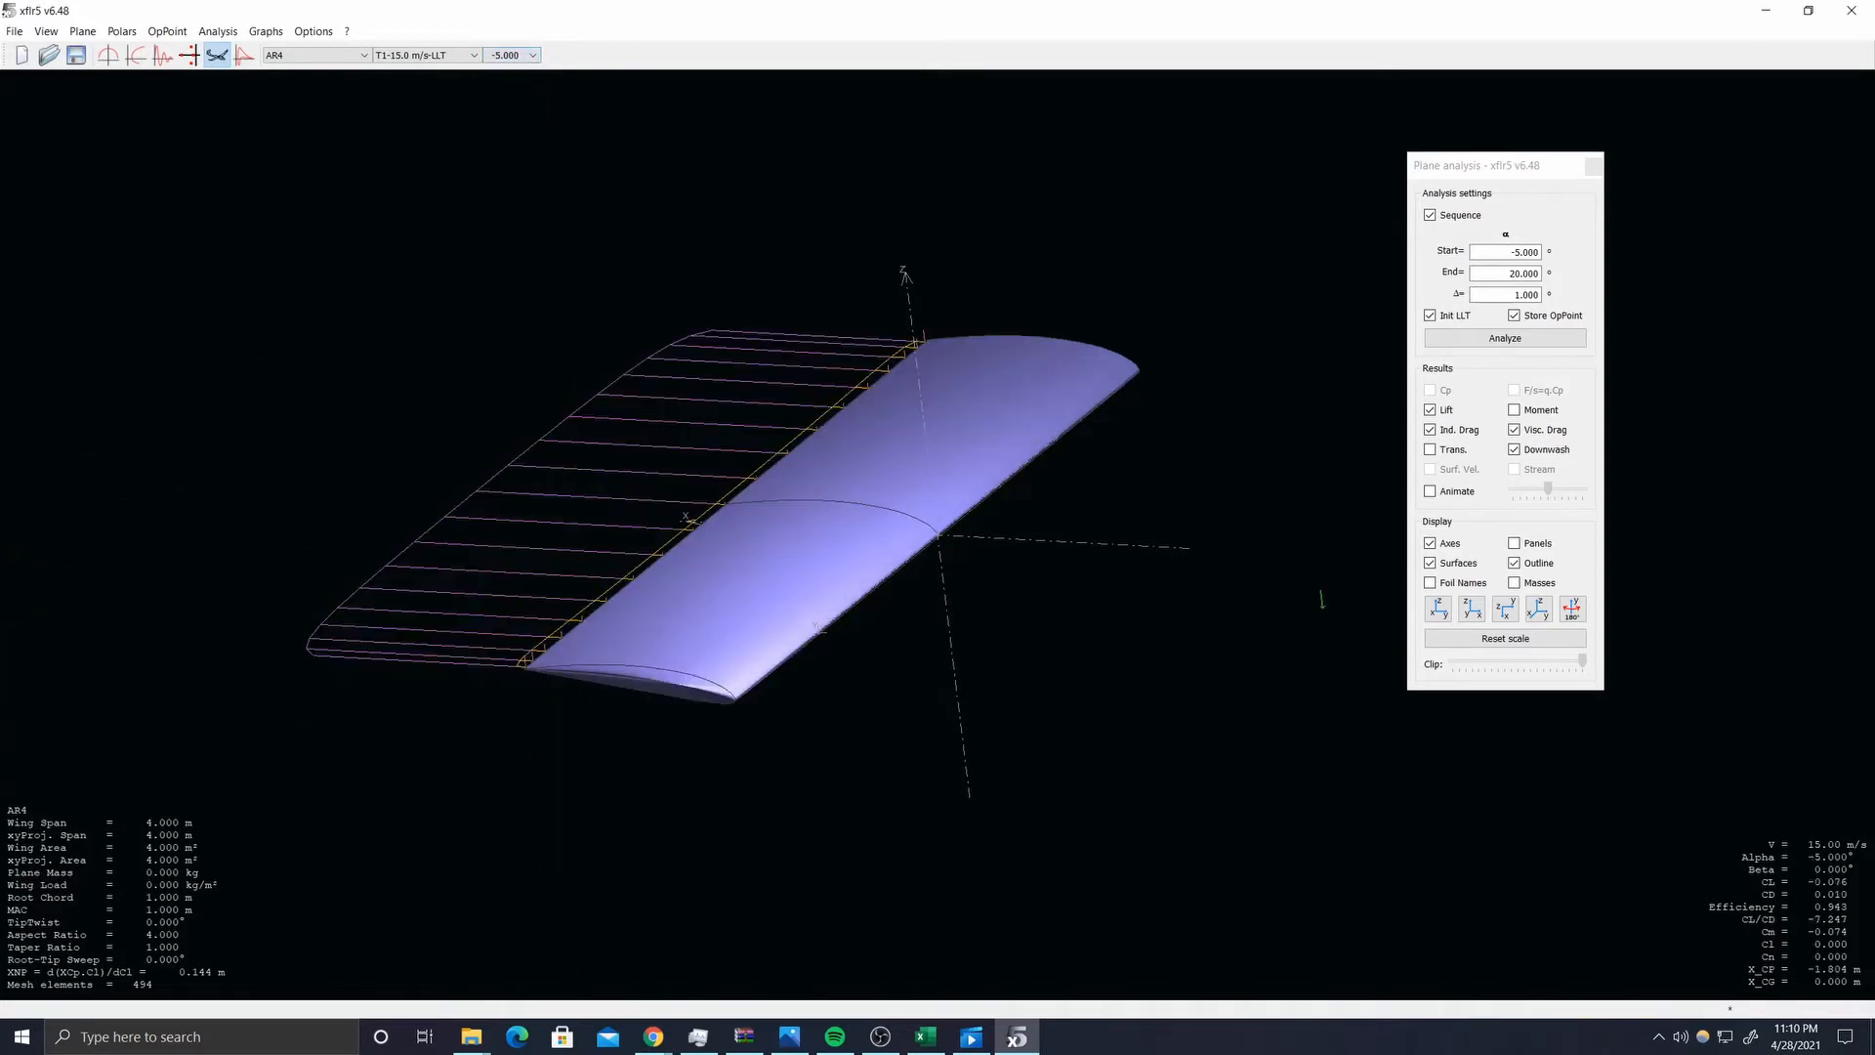
# - Export the AR4 polar graph of CL versus CD as the CSV file AR4_CL-CD in the XFLR5 folder
pyautogui.click(137, 55)
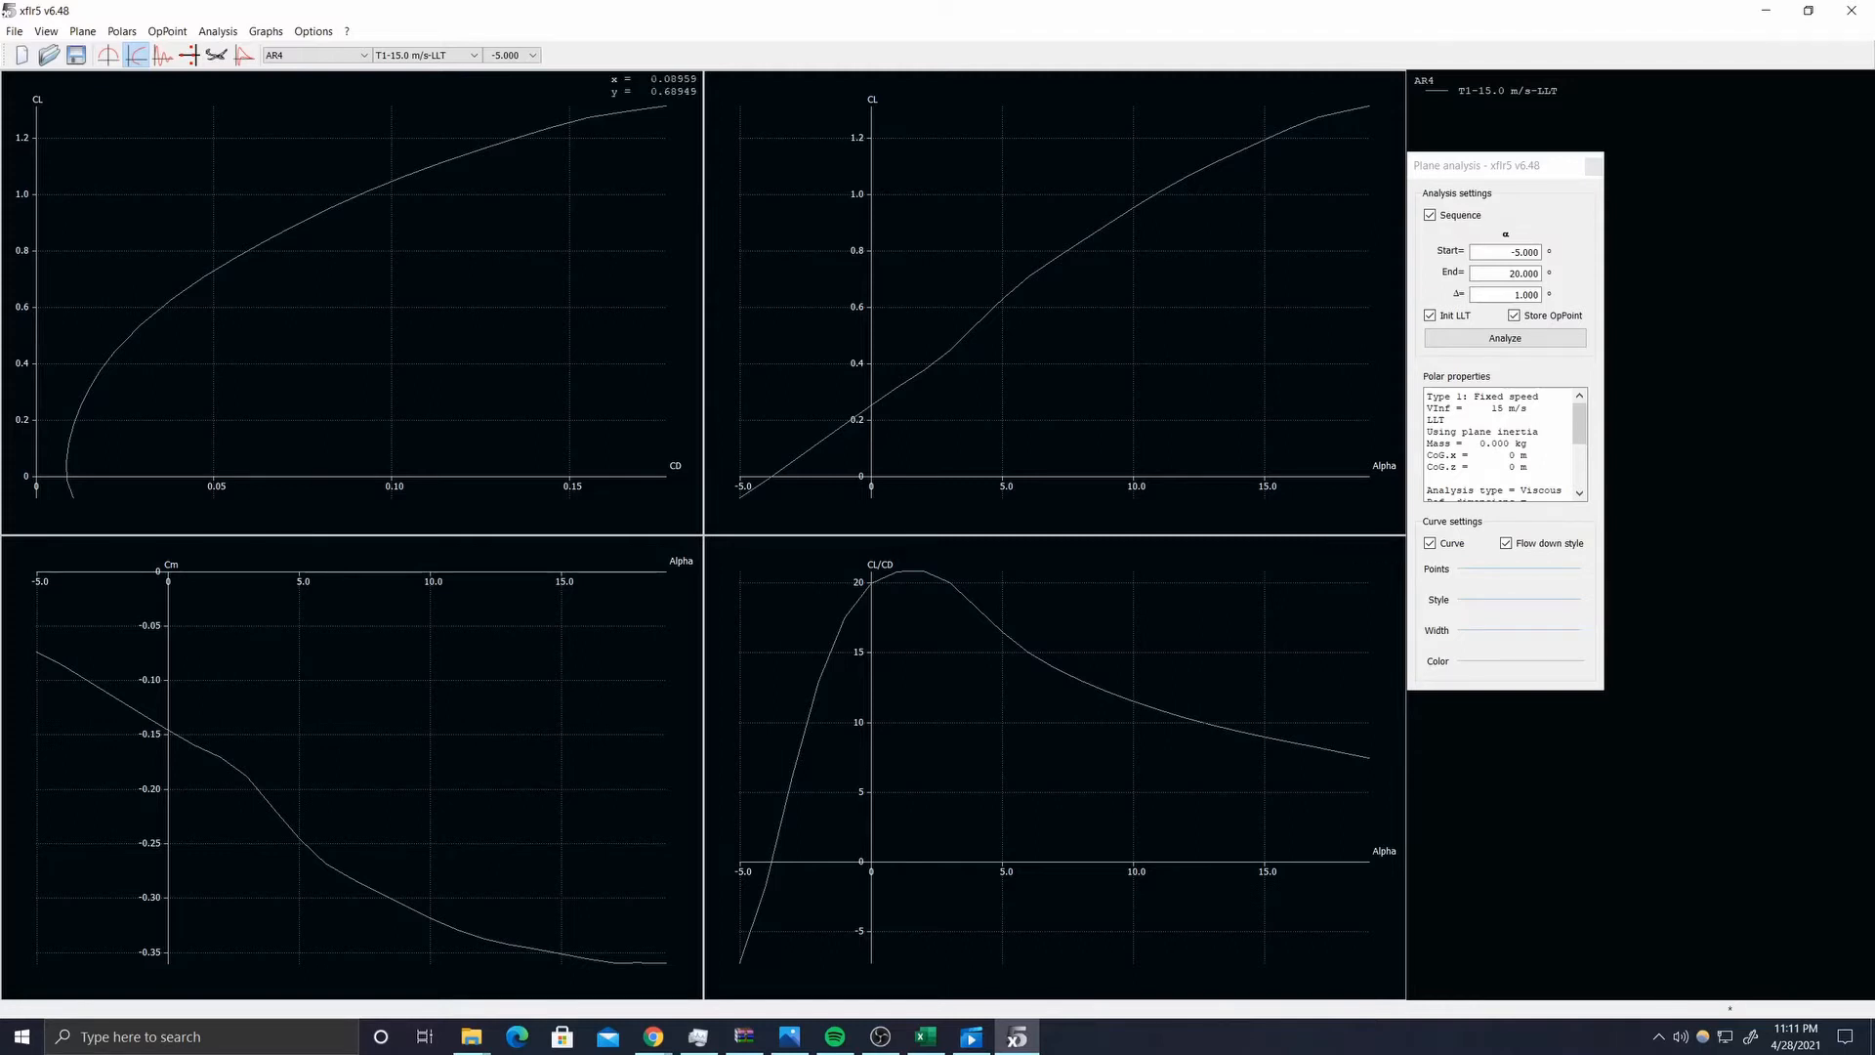
pyautogui.rightClick(353, 281)
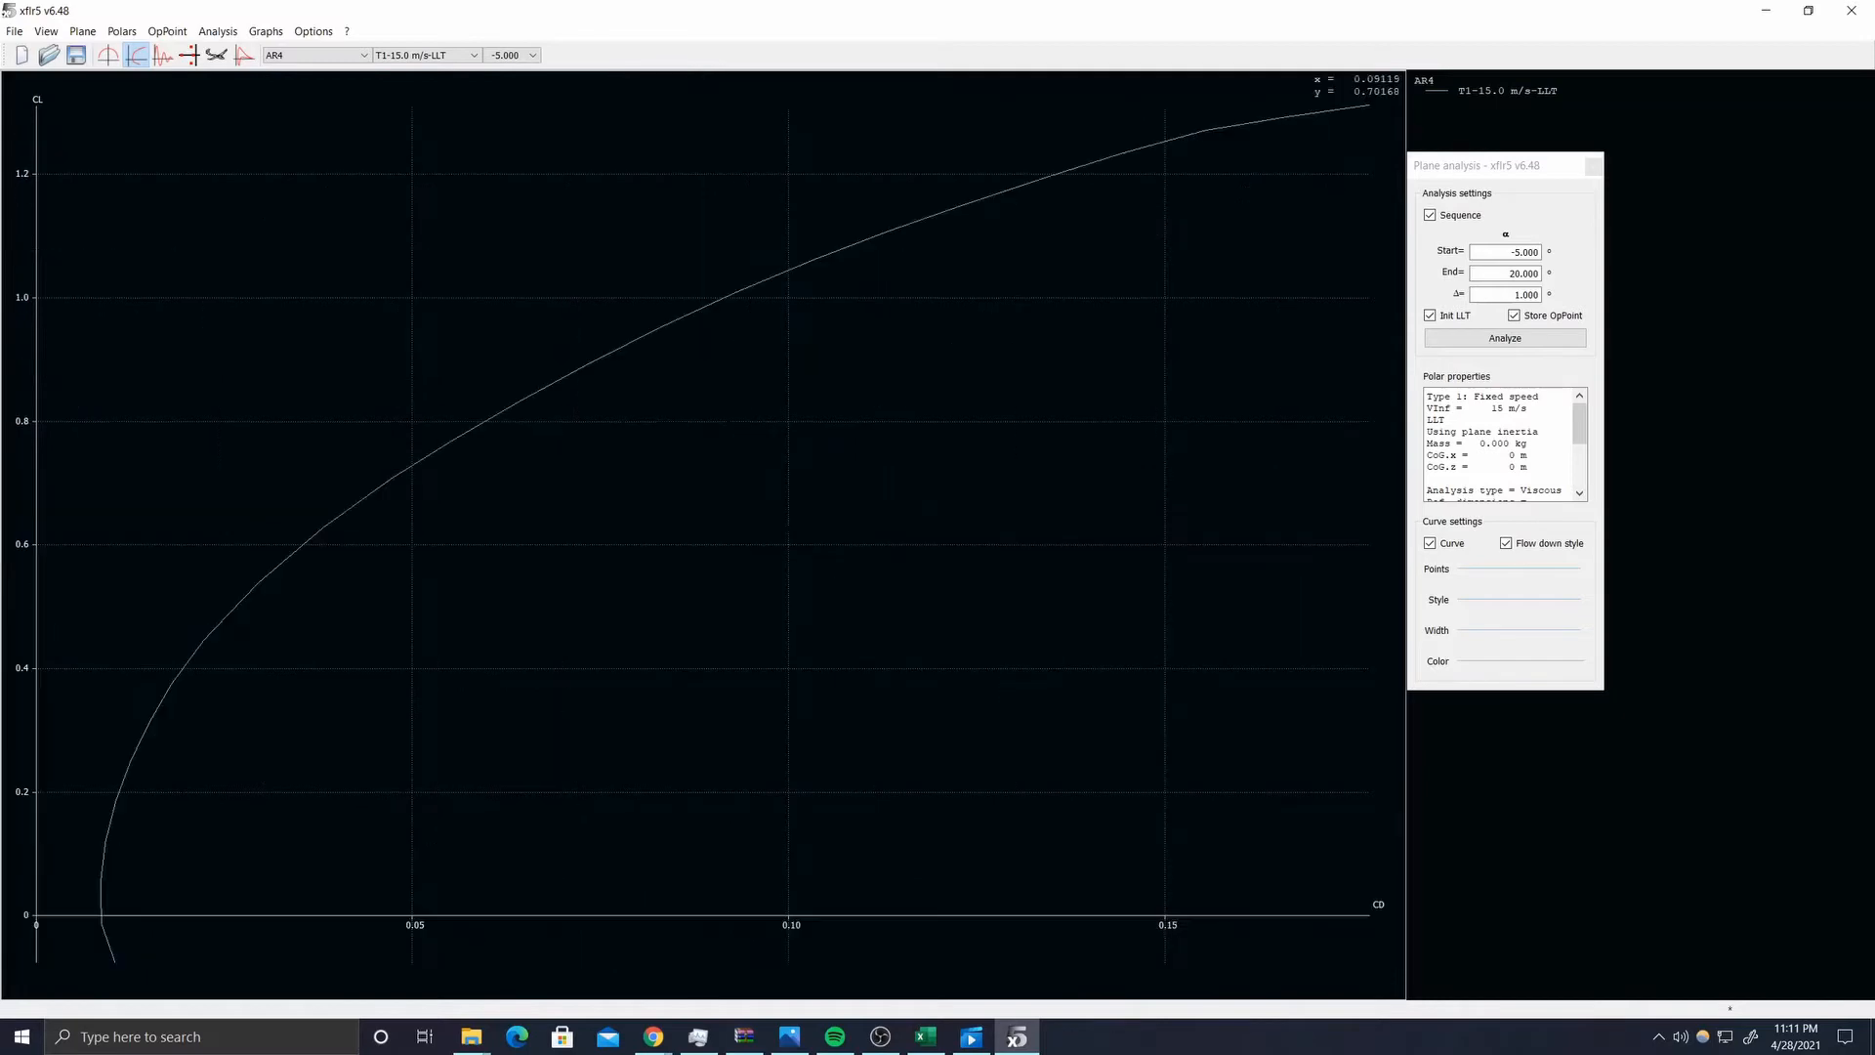
pyautogui.rightClick(799, 499)
pyautogui.moveTo(918, 602)
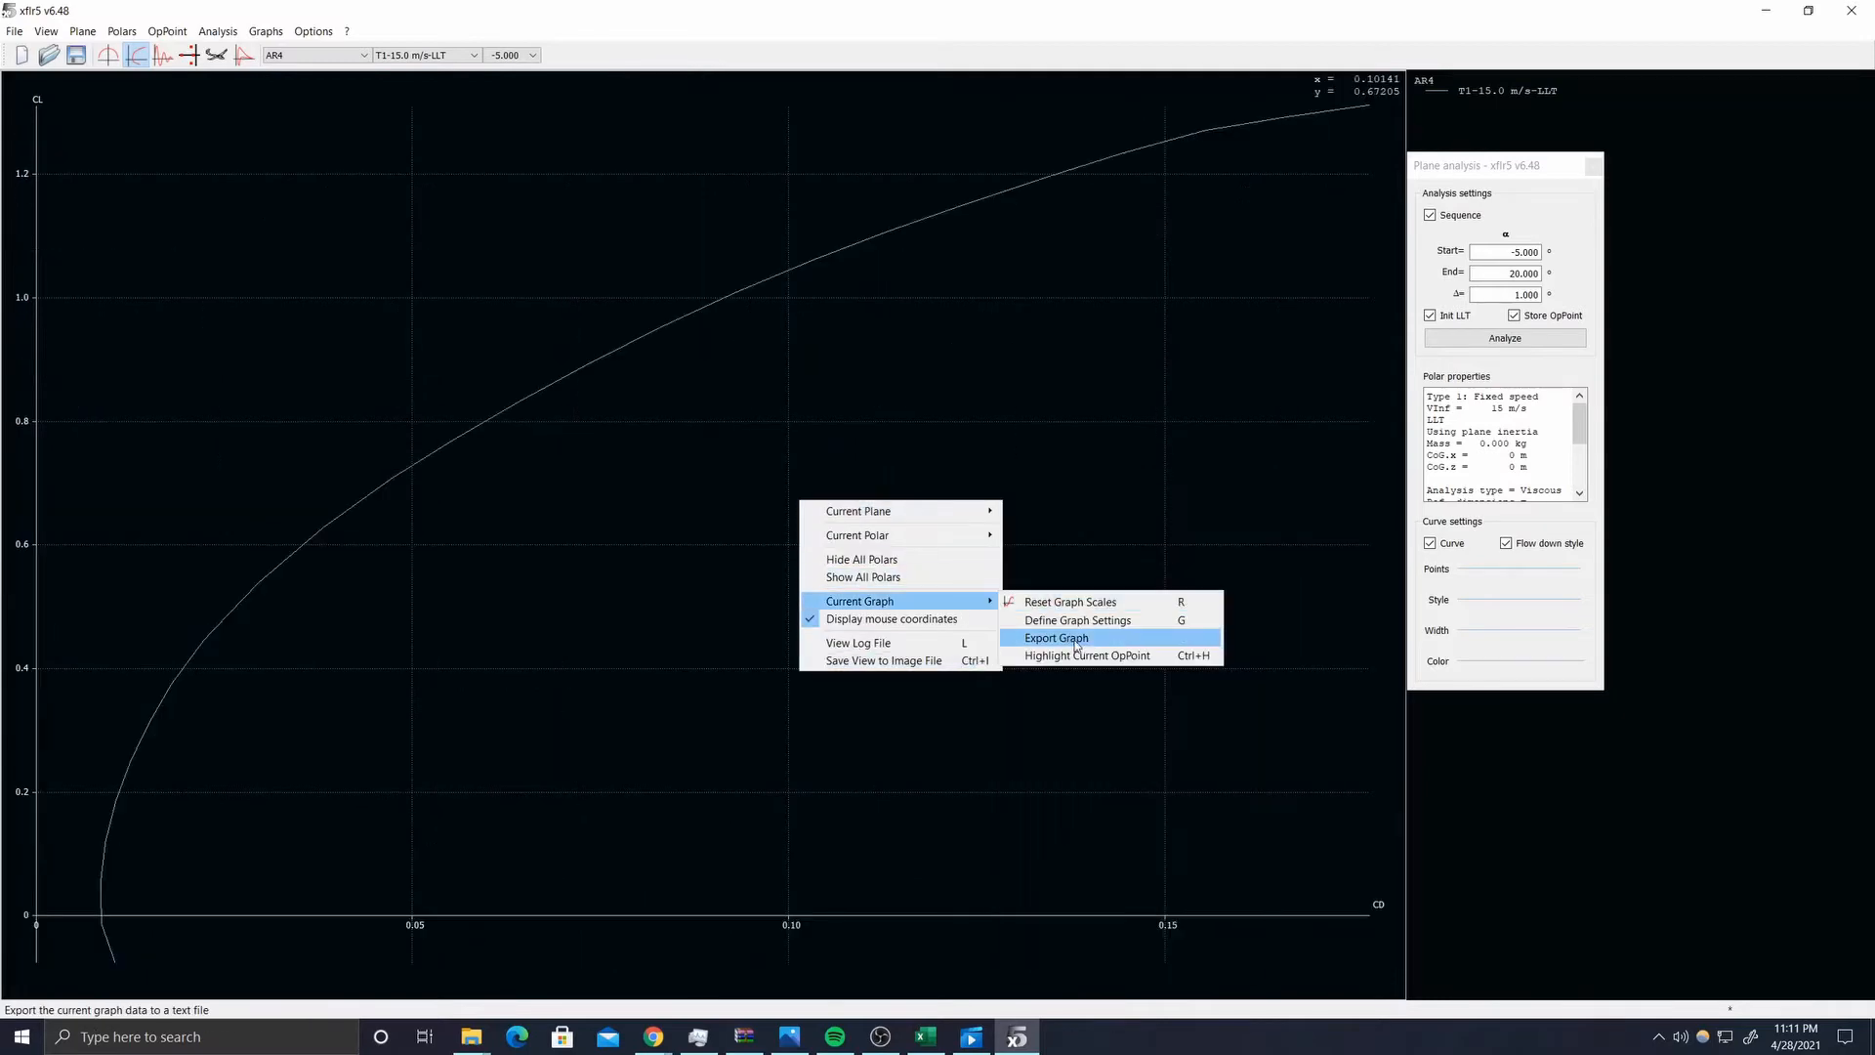
pyautogui.click(1075, 639)
pyautogui.write('_CL-CD')
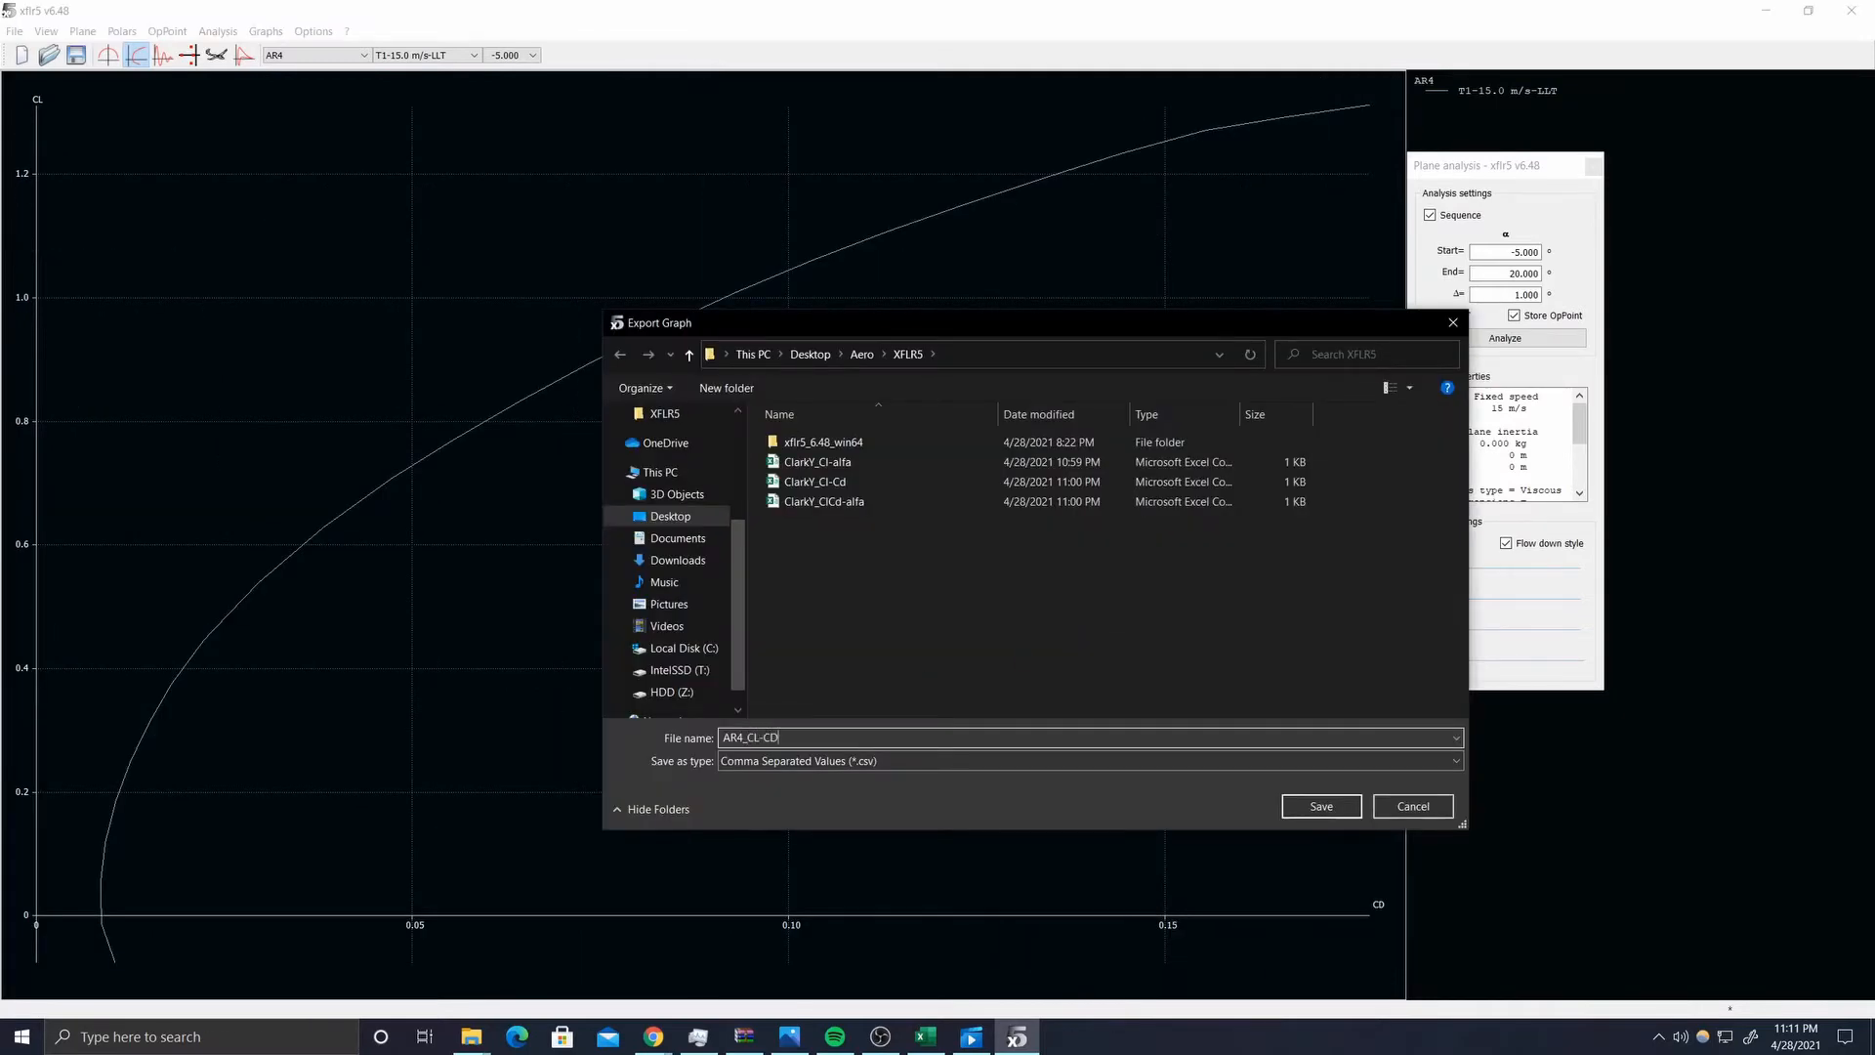
pyautogui.click(1309, 806)
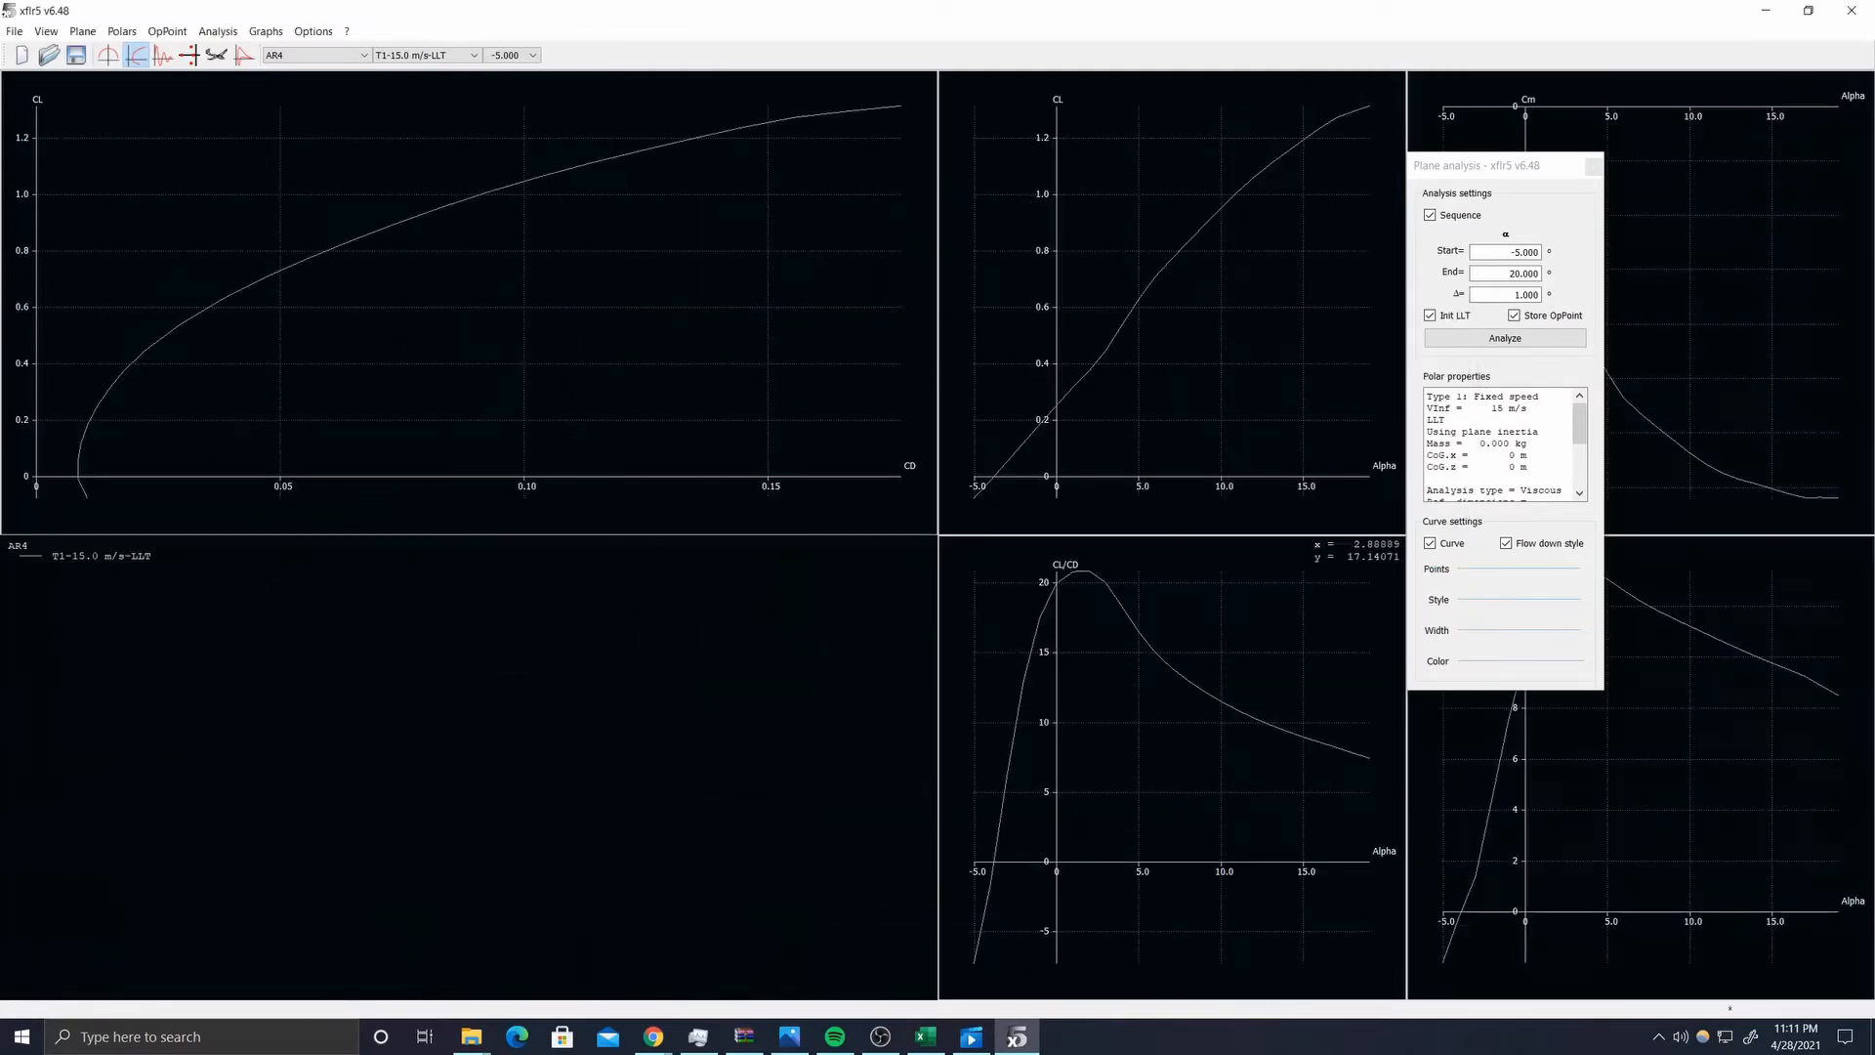
# - Move the Plane analysis window off the graphs and export the CL versus Alpha graph as AR4_CL-ALFA
pyautogui.moveTo(1486, 165); pyautogui.dragTo(500, 620)
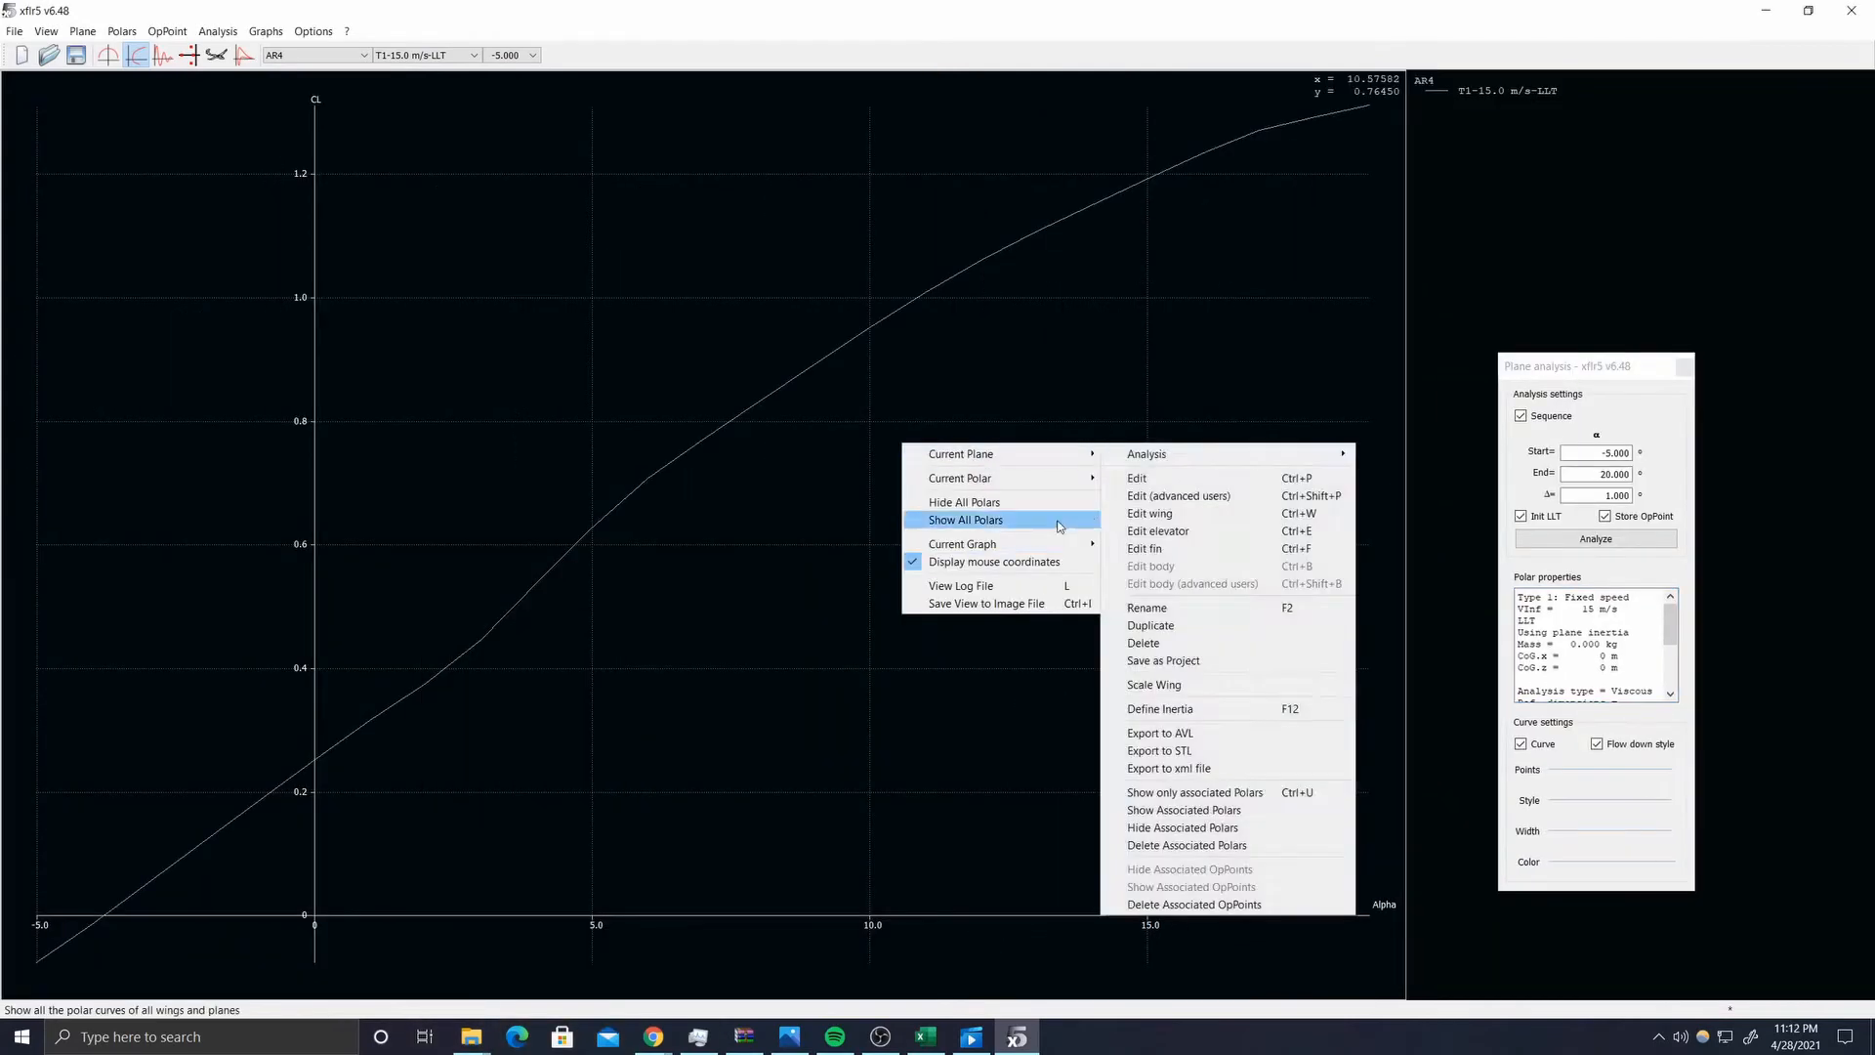
pyautogui.moveTo(1057, 544)
pyautogui.click(1153, 579)
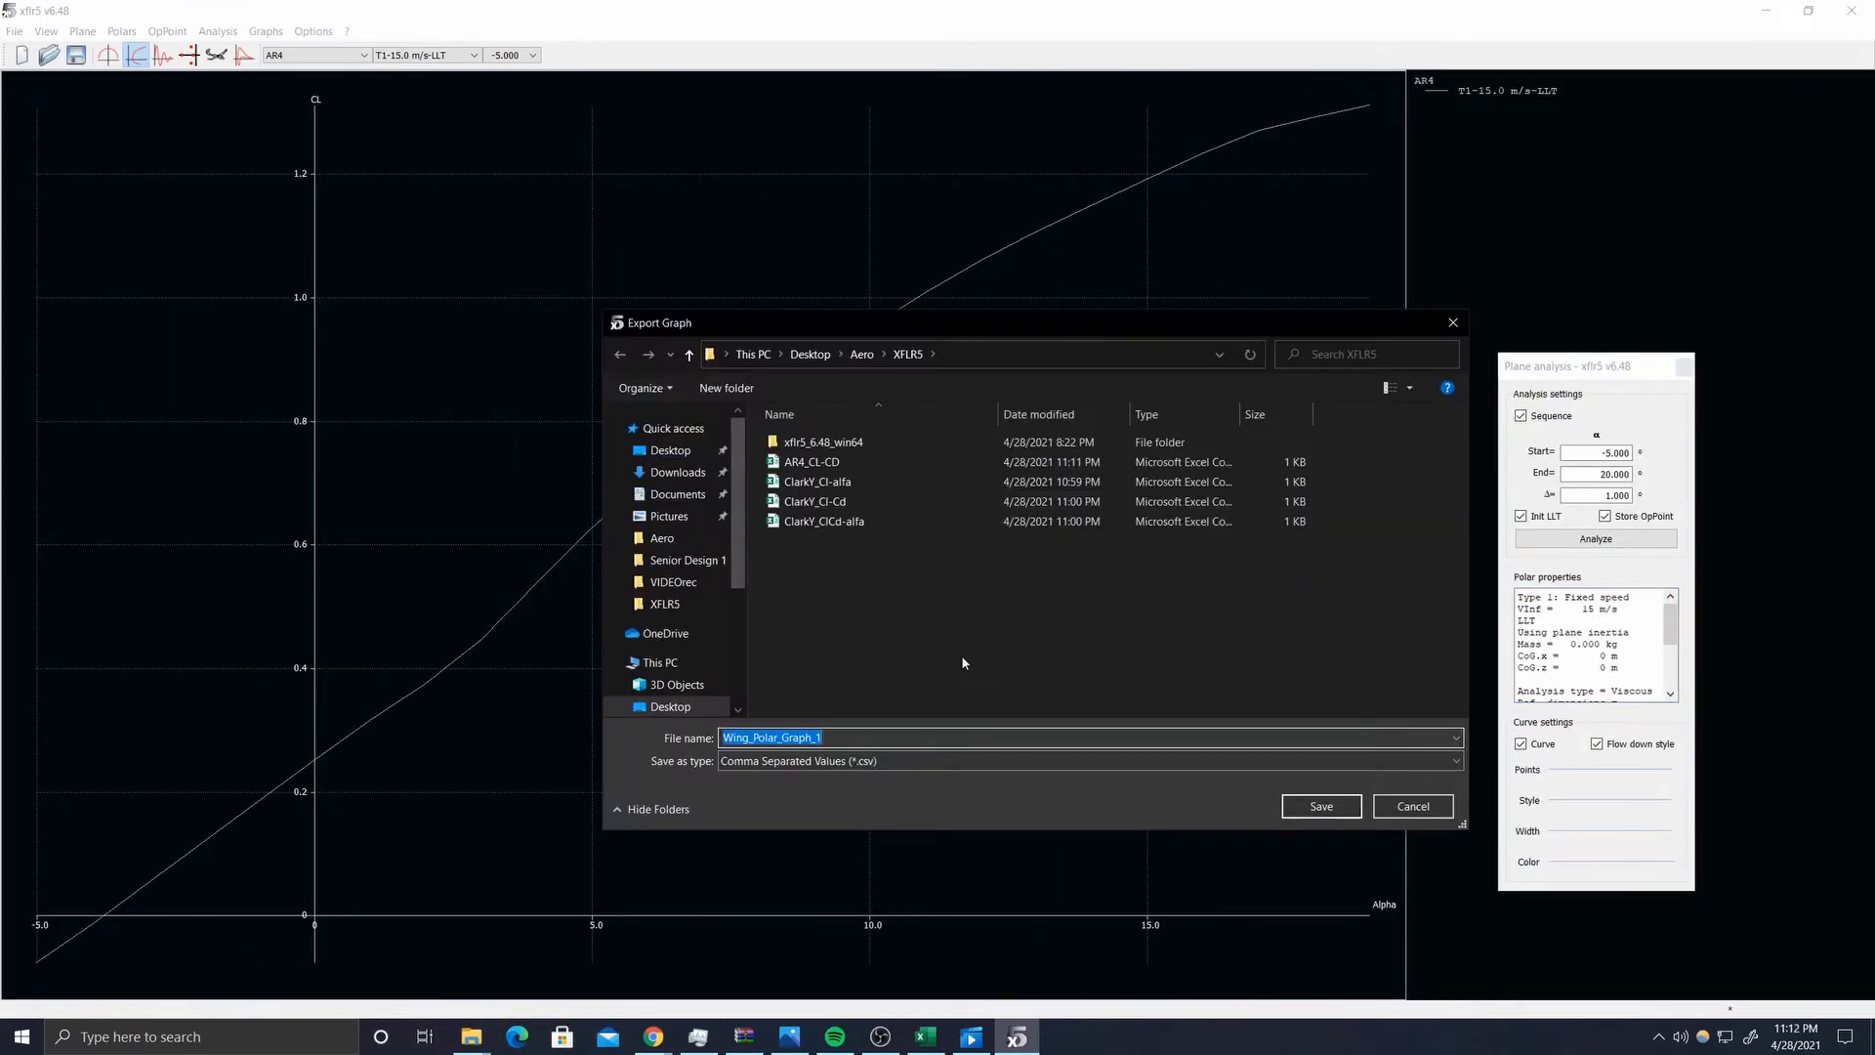
pyautogui.write('AR4_CL-alfa')
pyautogui.click(1316, 802)
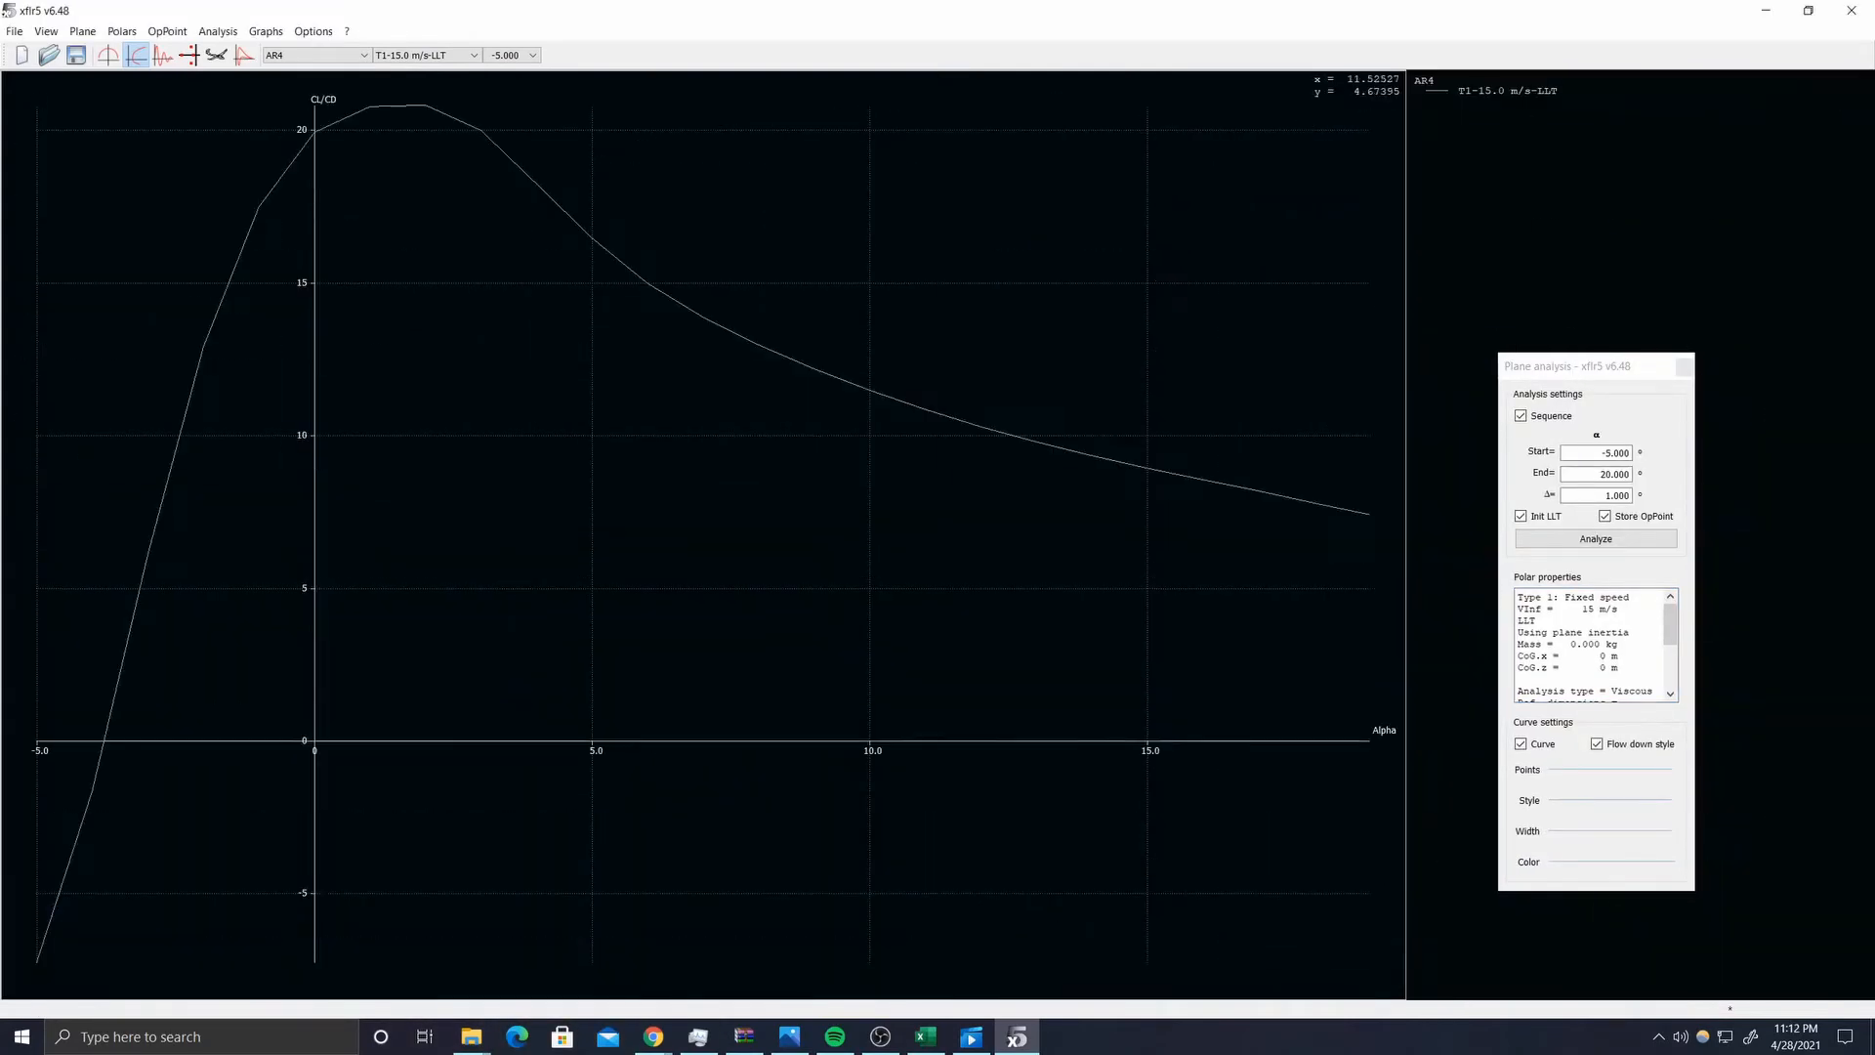
# - Export the AR4 polar graph of CL/CD versus Alpha as the CSV file AR4_CLCD-ALFA
pyautogui.rightClick(787, 472)
pyautogui.moveTo(977, 574)
pyautogui.click(1152, 615)
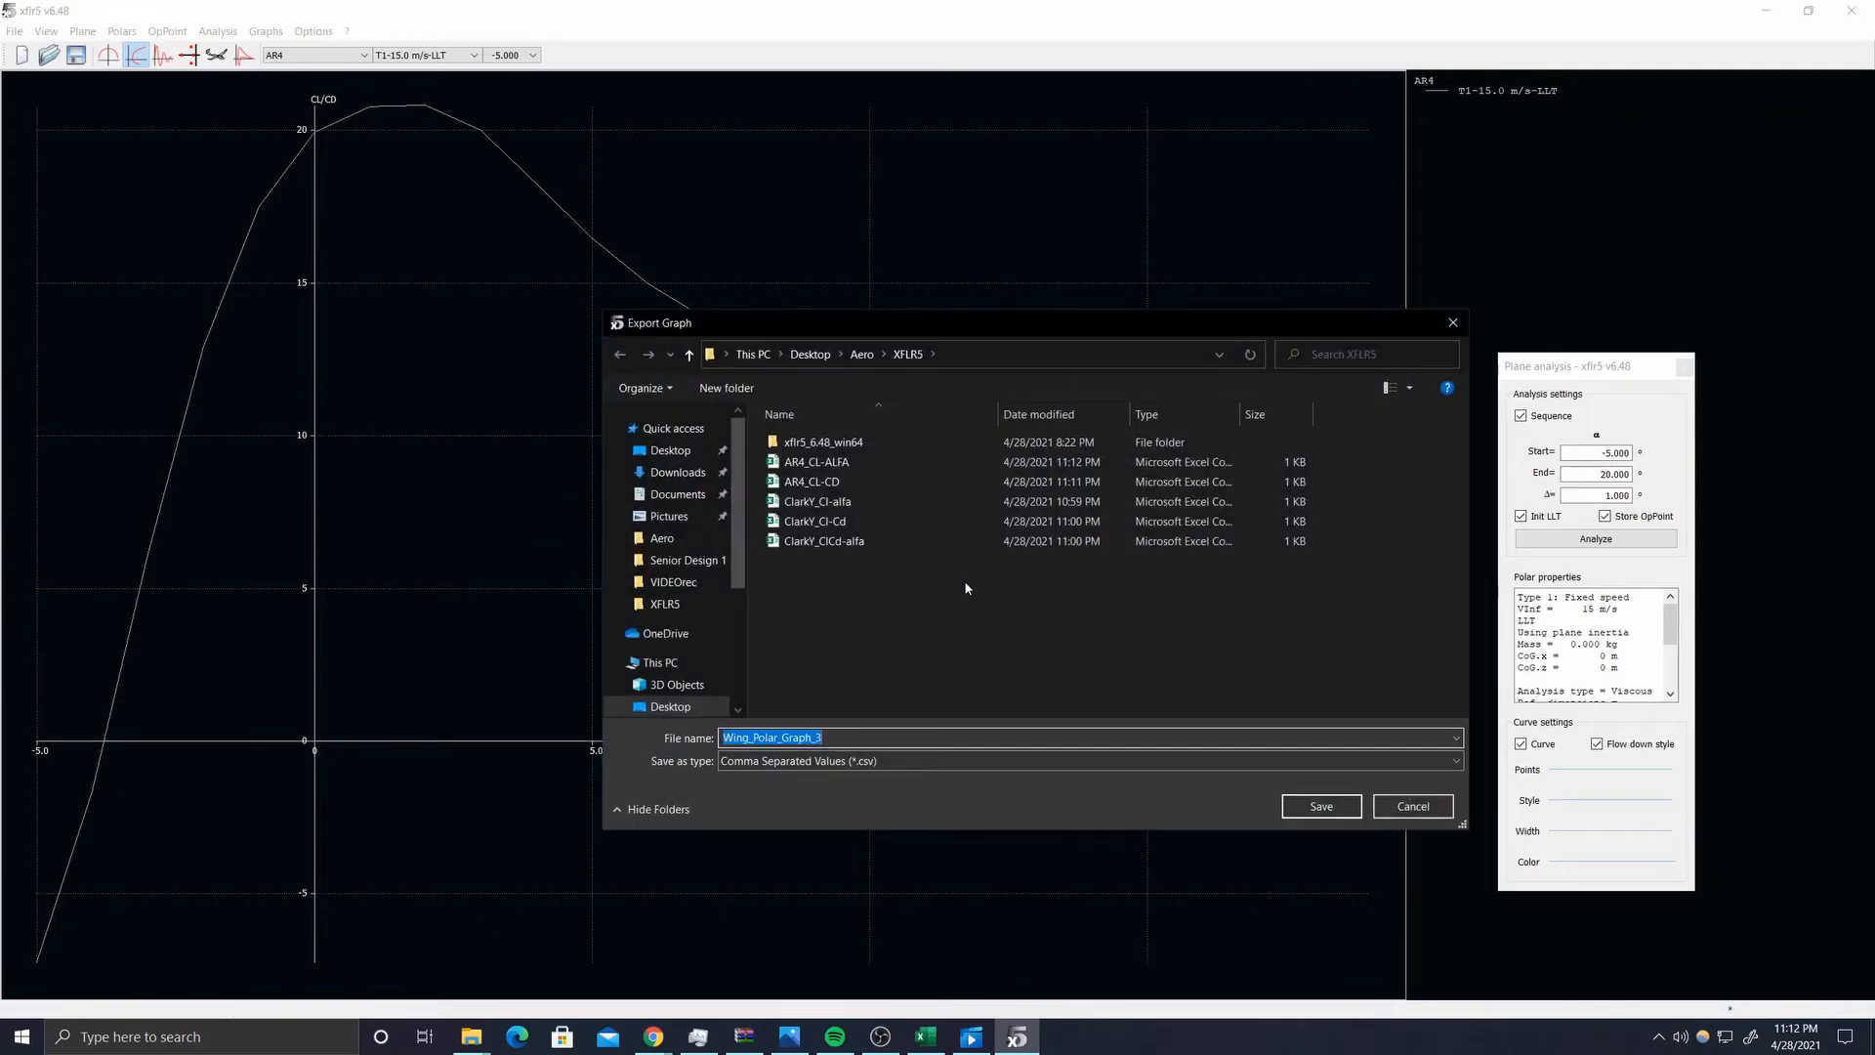
pyautogui.write('CL')
pyautogui.press('BackSpace')
pyautogui.press('BackSpace')
pyautogui.write('A')
pyautogui.click(804, 772)
pyautogui.click(762, 737)
pyautogui.press('BackSpace')
pyautogui.click(1320, 808)
# - Read the required plots and results in the XFLR5 Project document in Chrome and return to XFLR5
pyautogui.moveTo(476, 1016)
pyautogui.click(417, 1003)
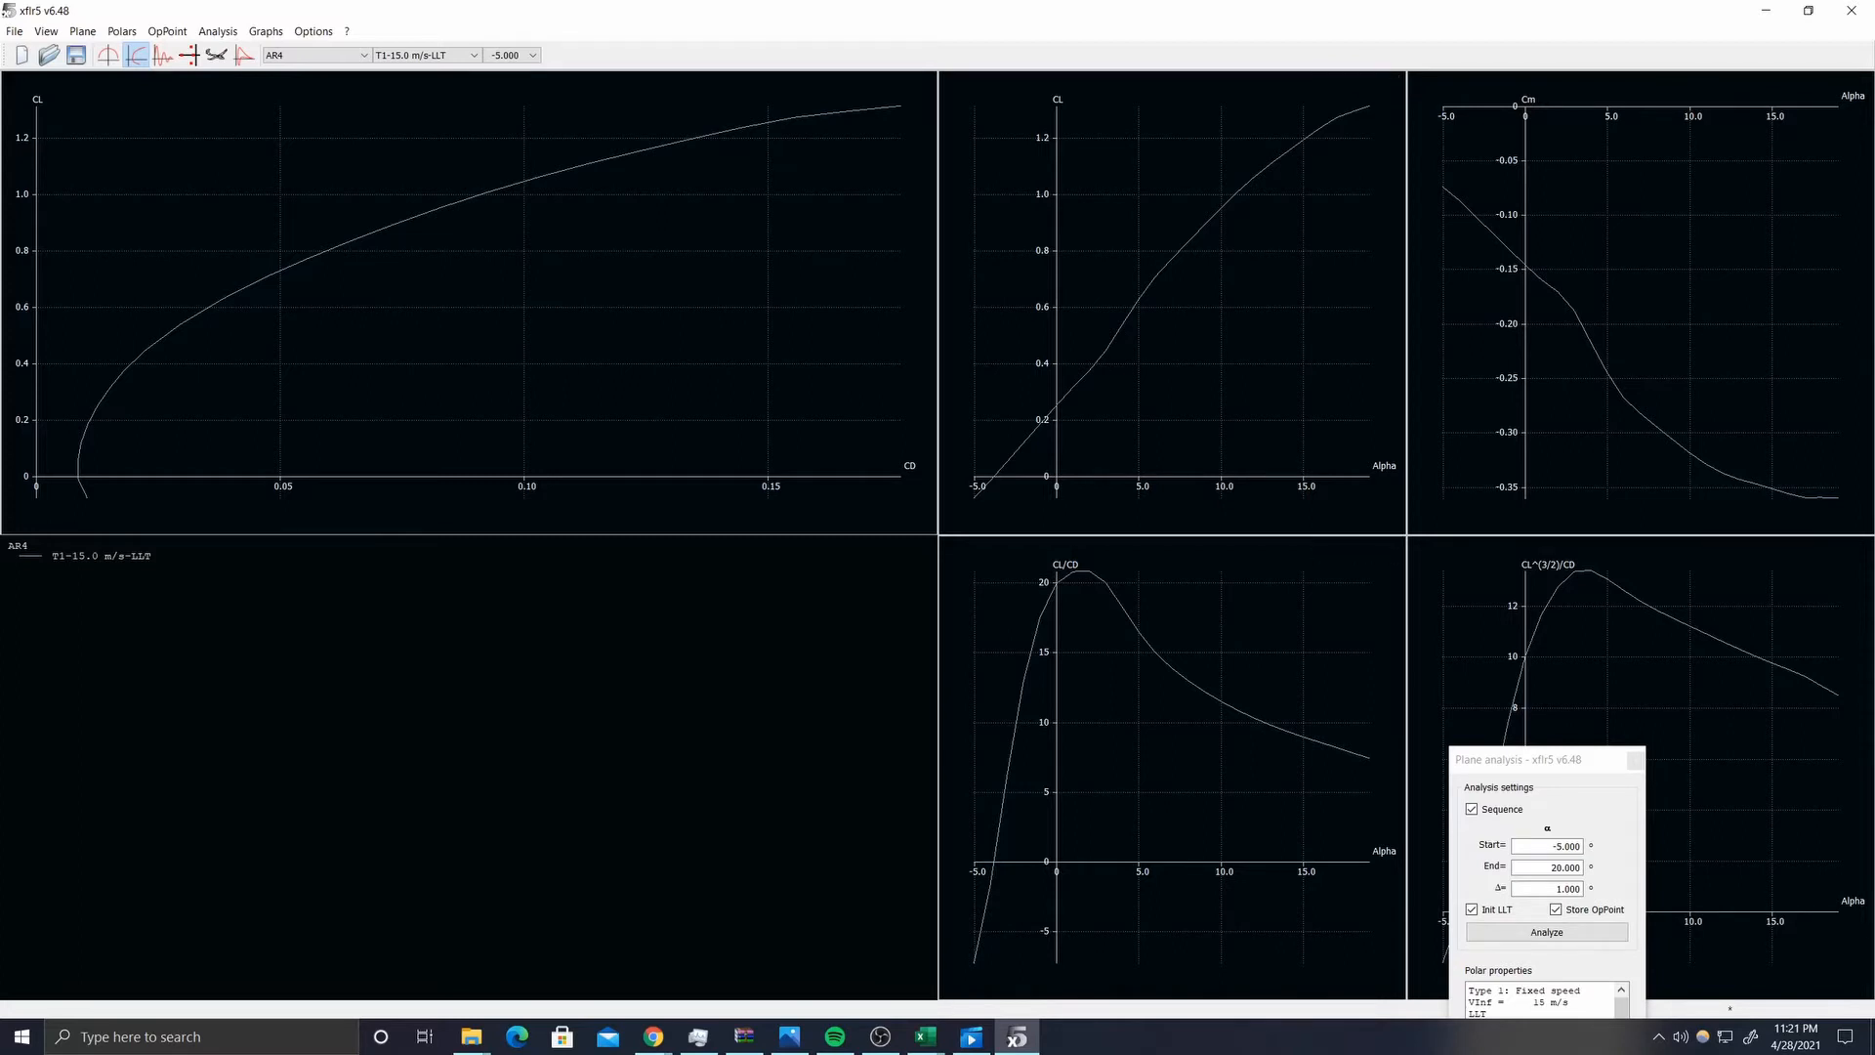
pyautogui.click(654, 1036)
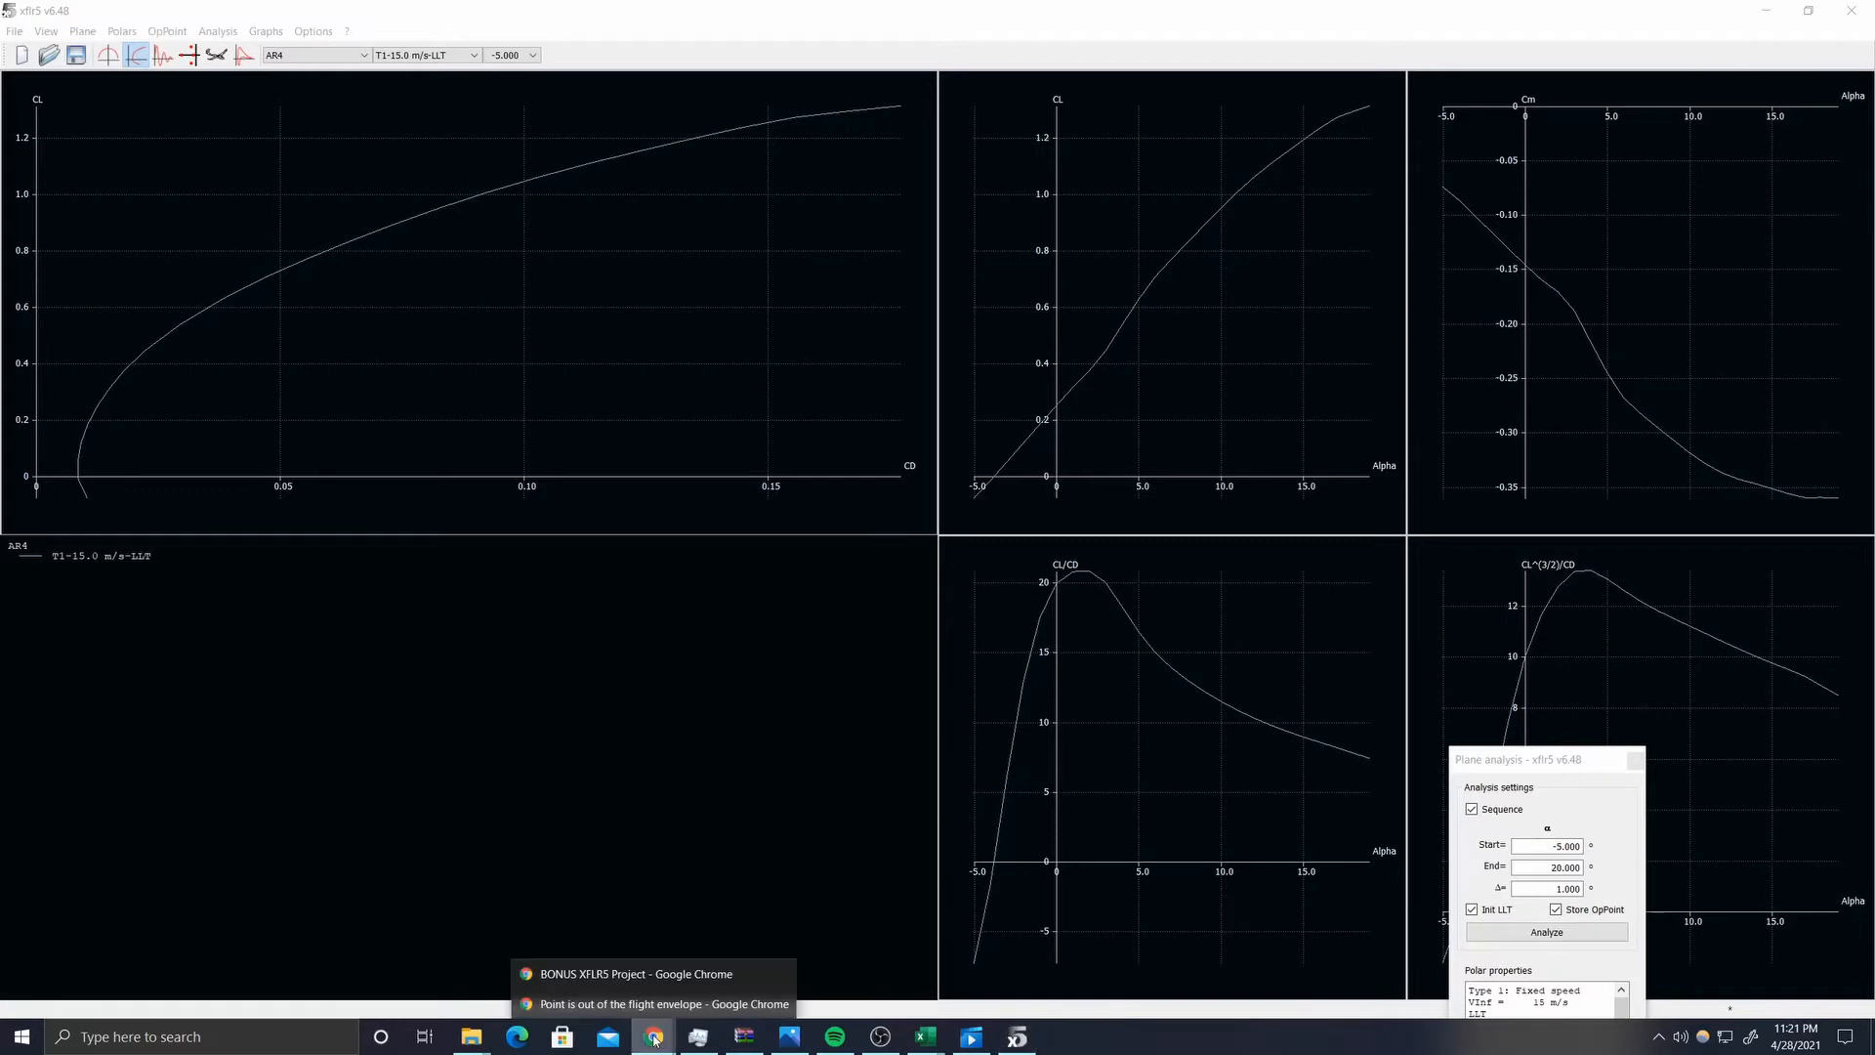
pyautogui.click(635, 974)
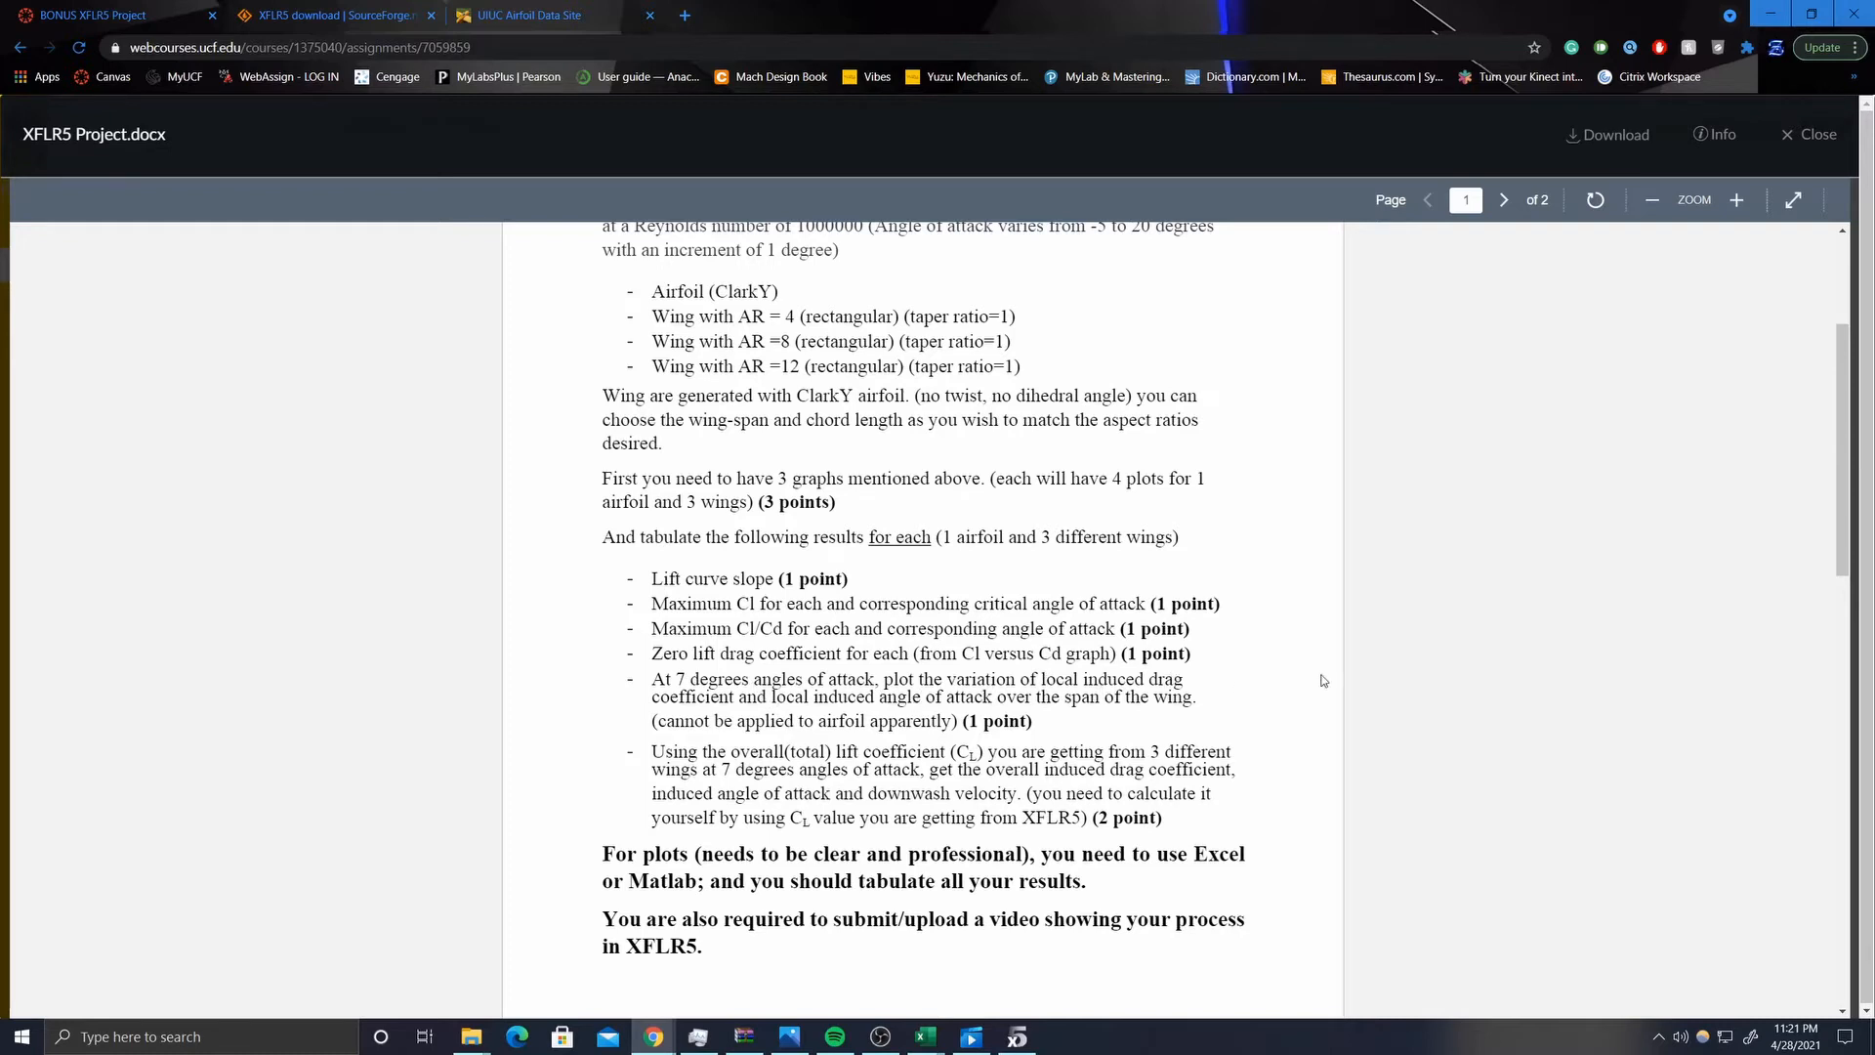
pyautogui.click(1769, 14)
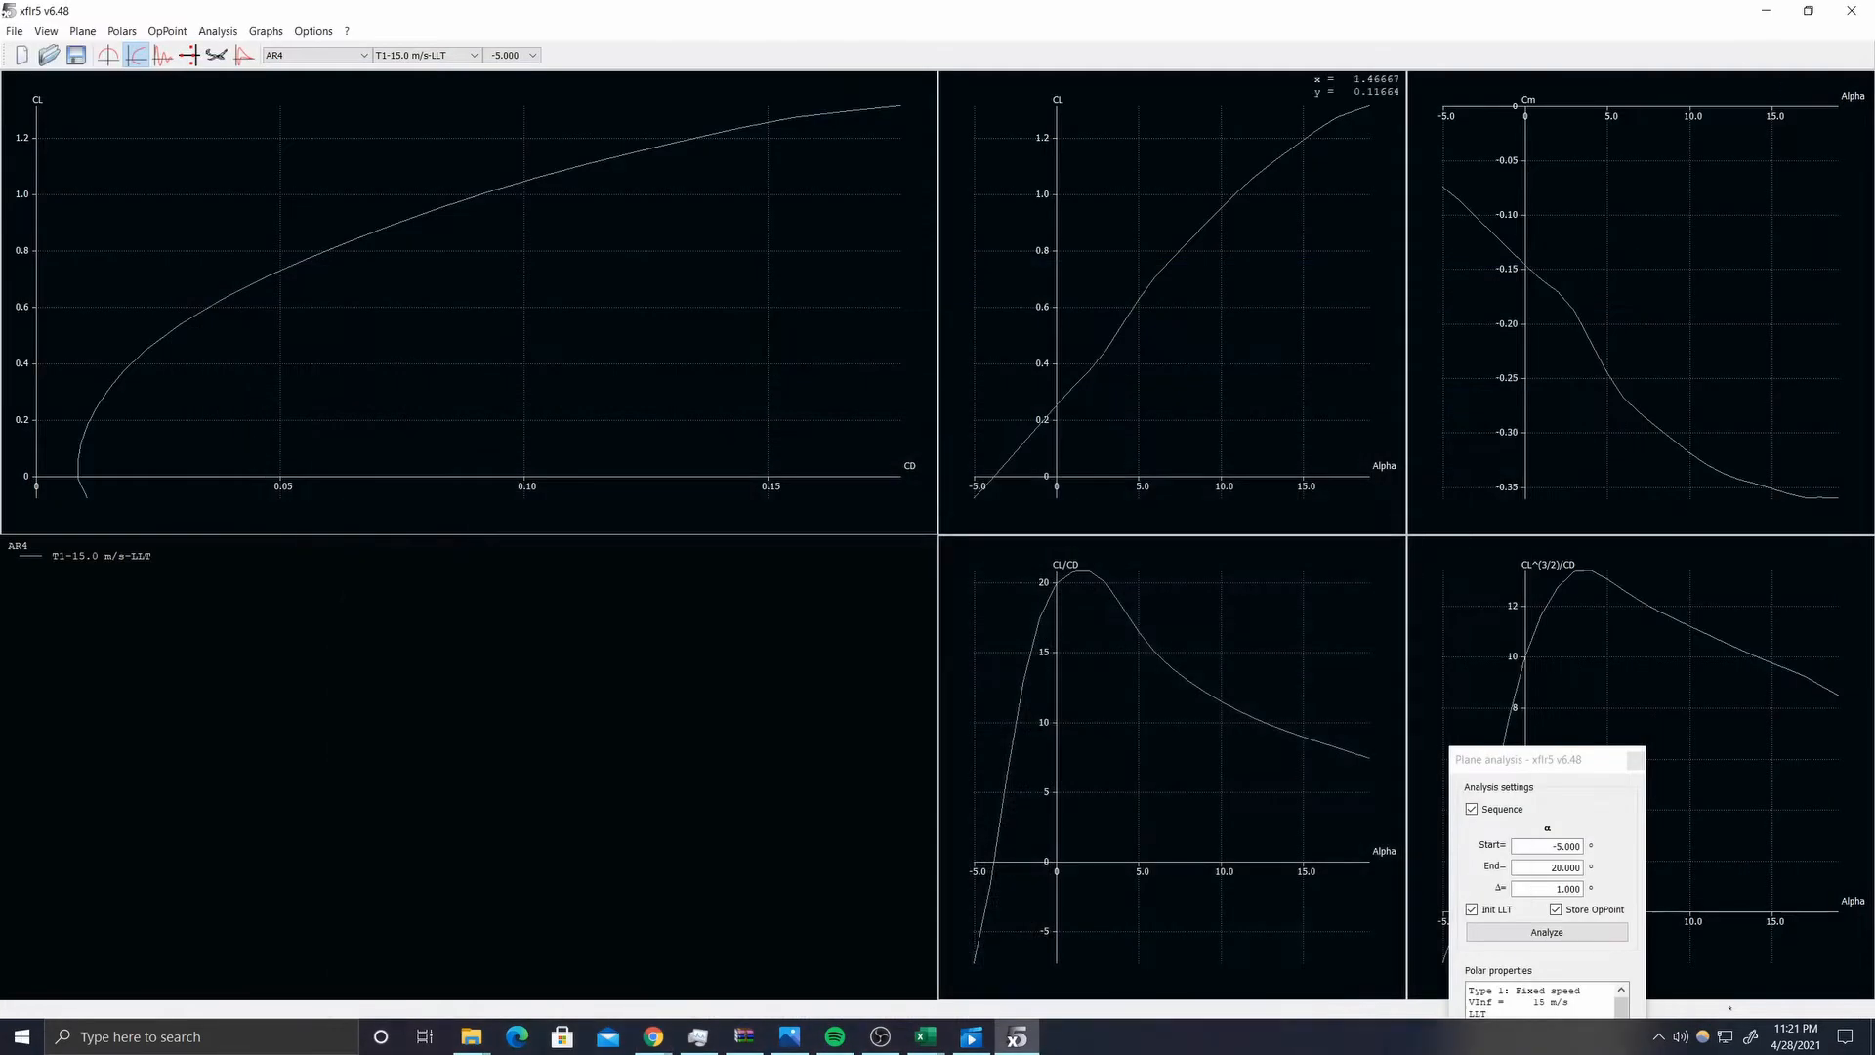
# - Display the AR4 operating point graph of induced drag along the span at 7° angle of attack
pyautogui.click(108, 55)
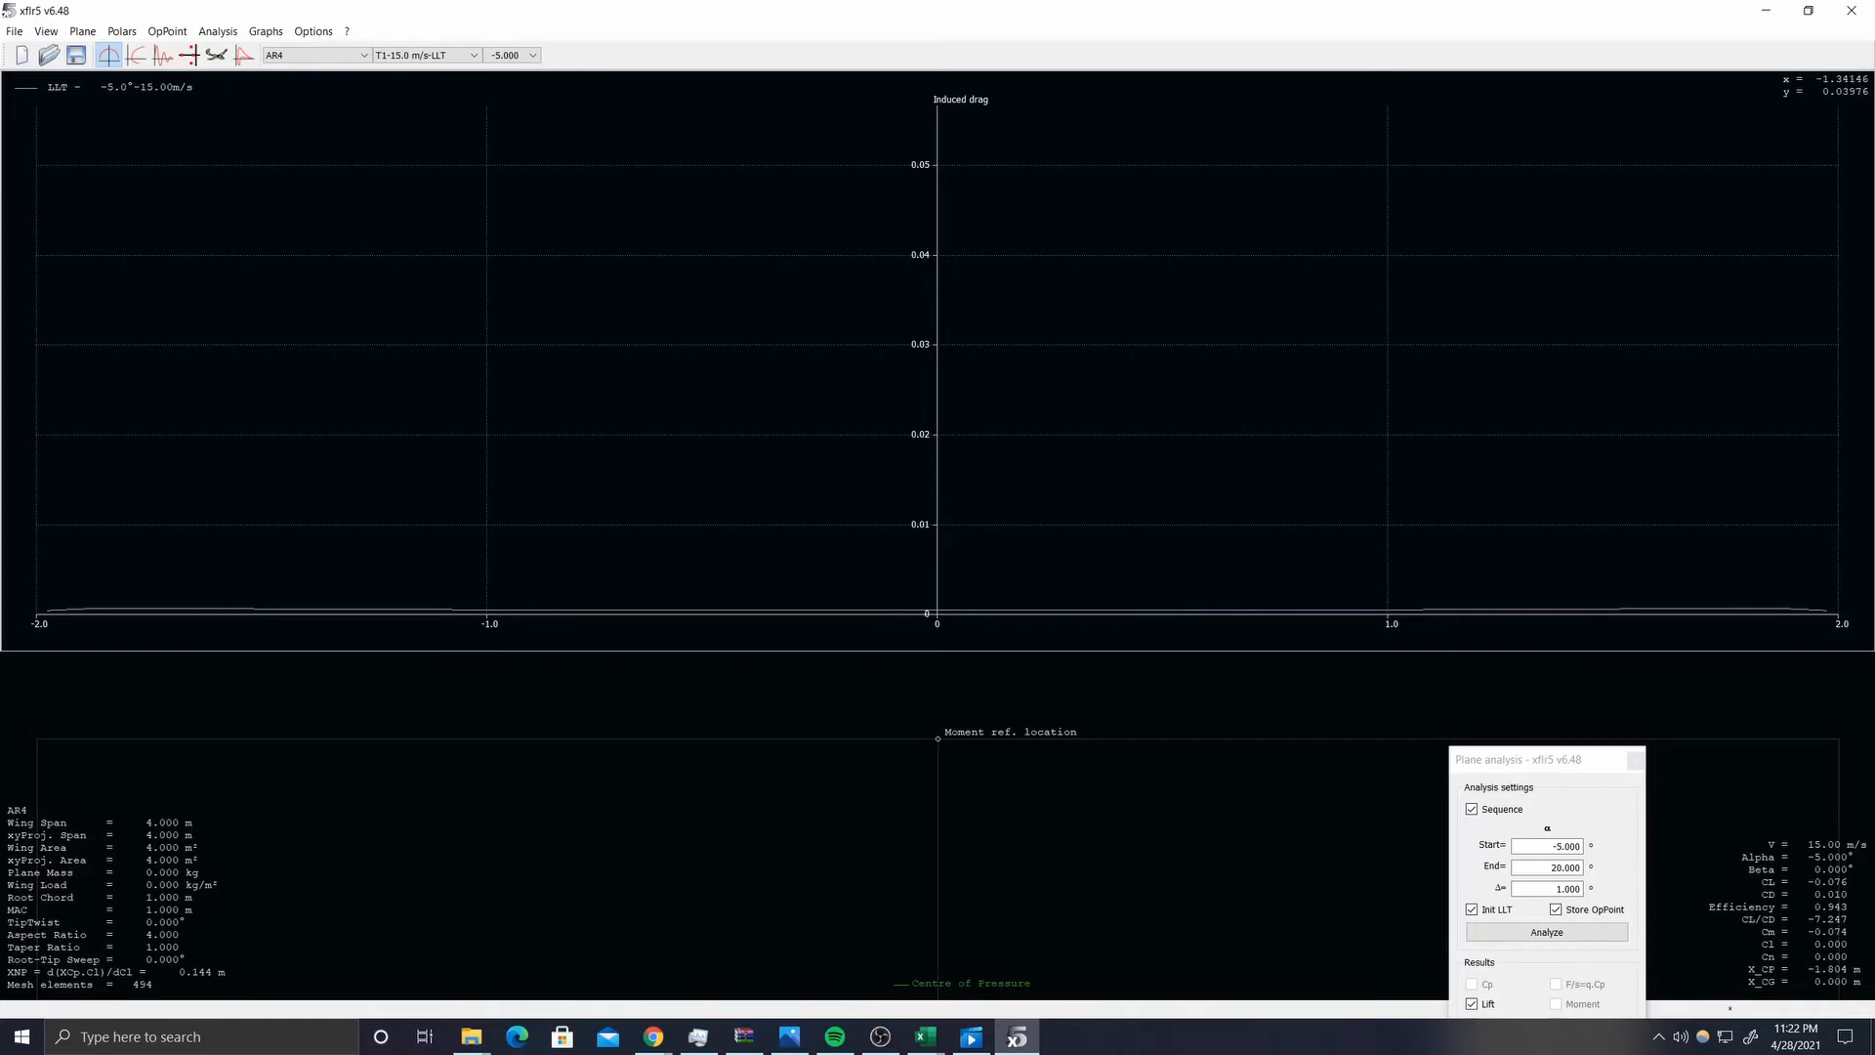
pyautogui.click(533, 56)
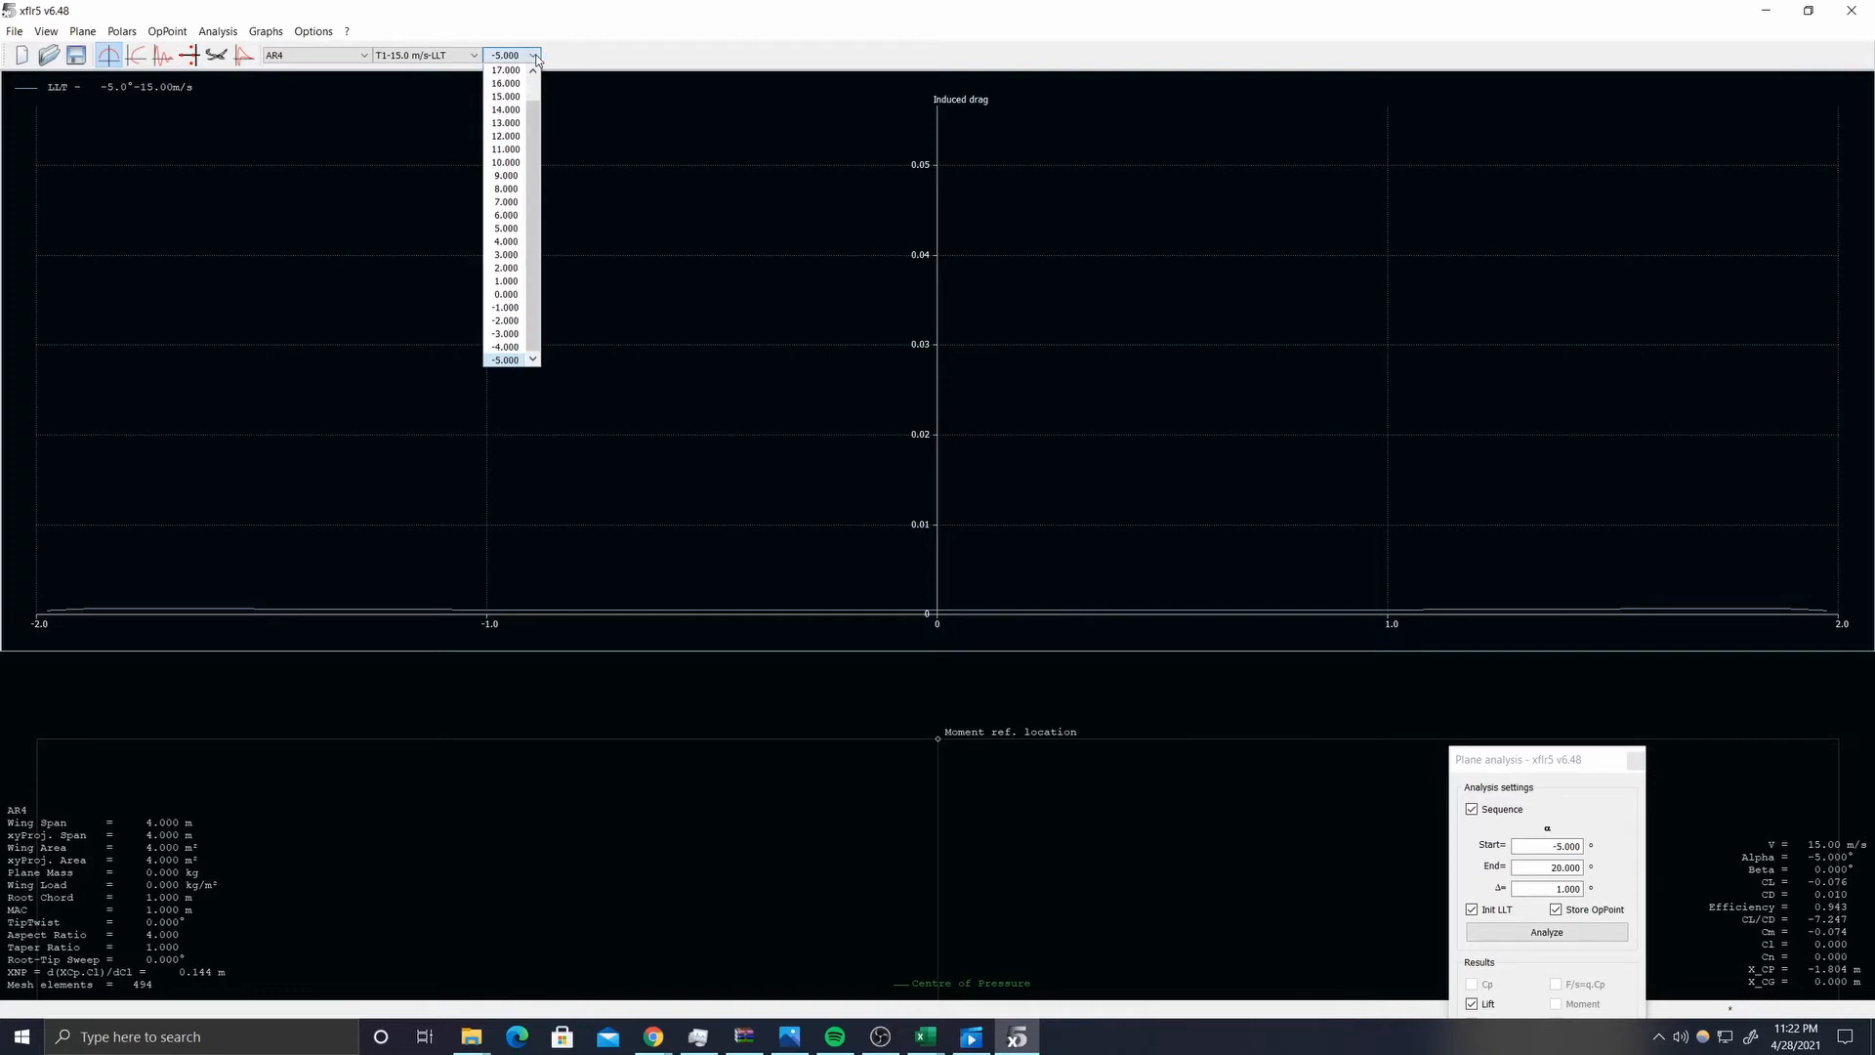
pyautogui.click(505, 203)
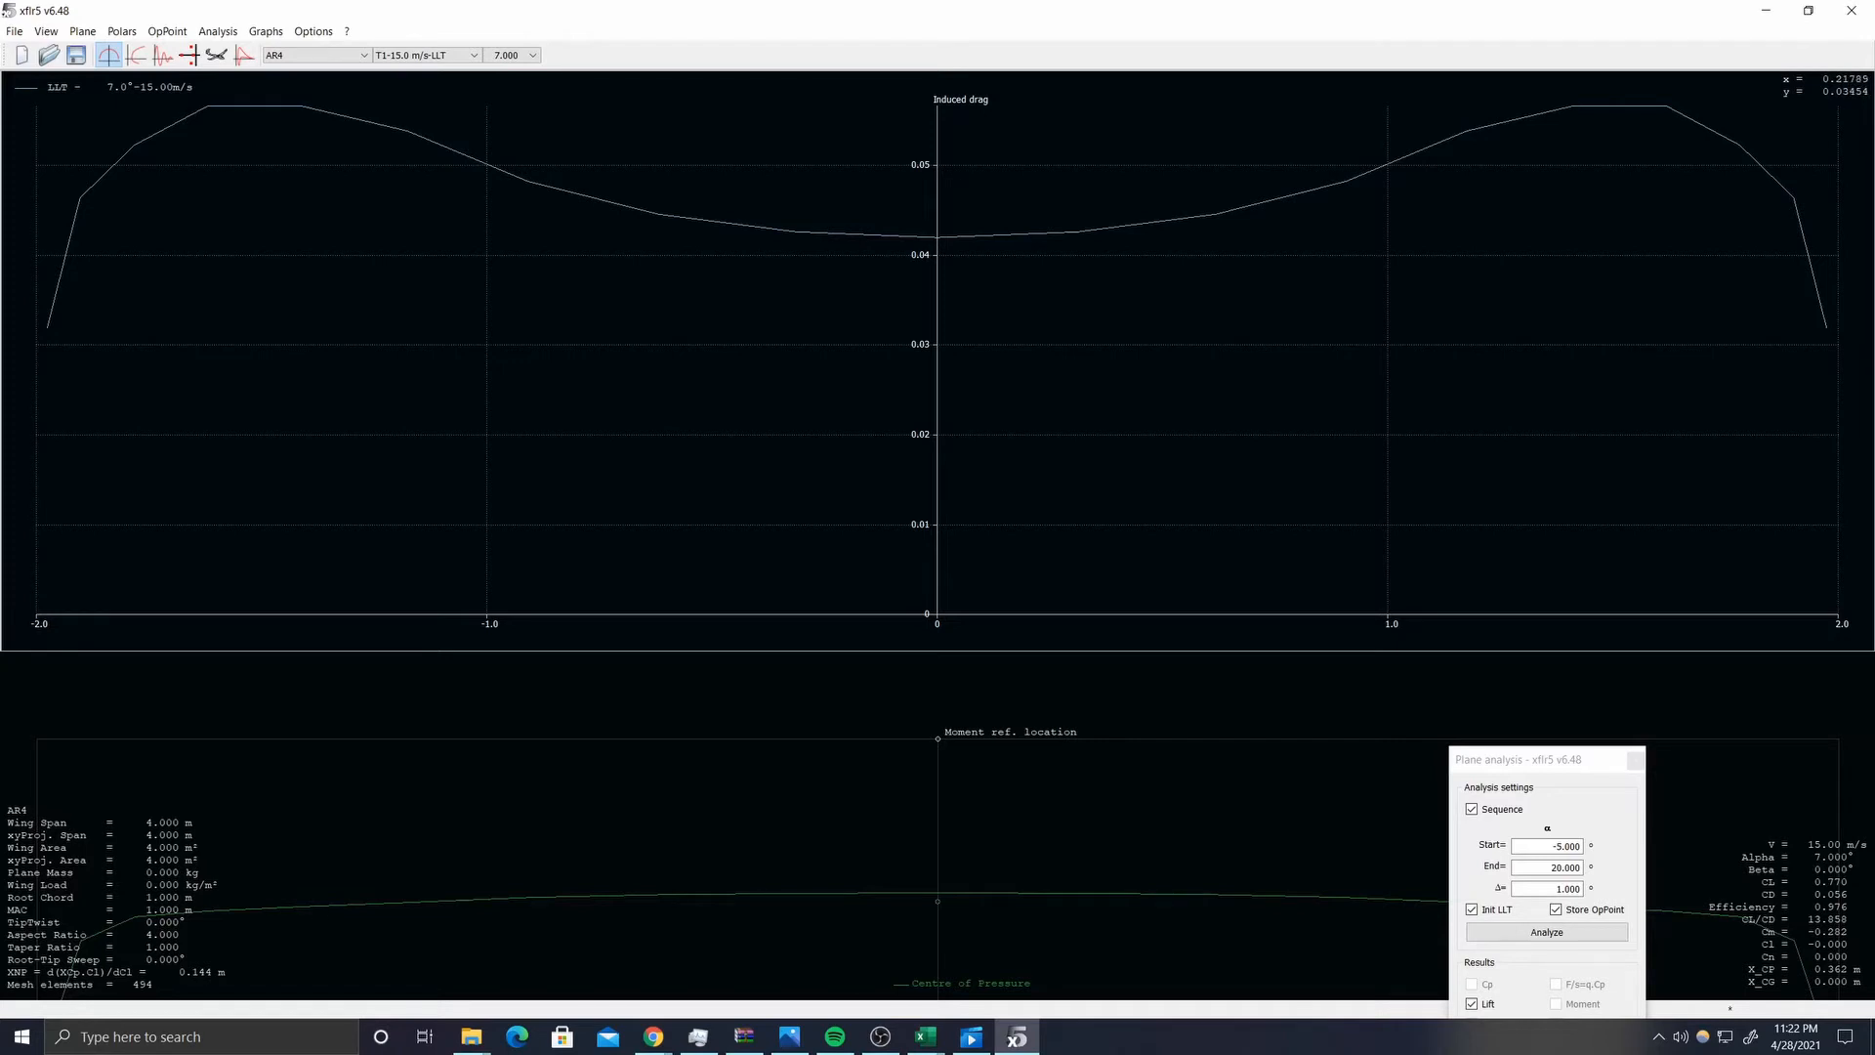
# - Set the Y axis variable of the spanwise graph to Induced Angle in the graph settings
pyautogui.rightClick(1034, 299)
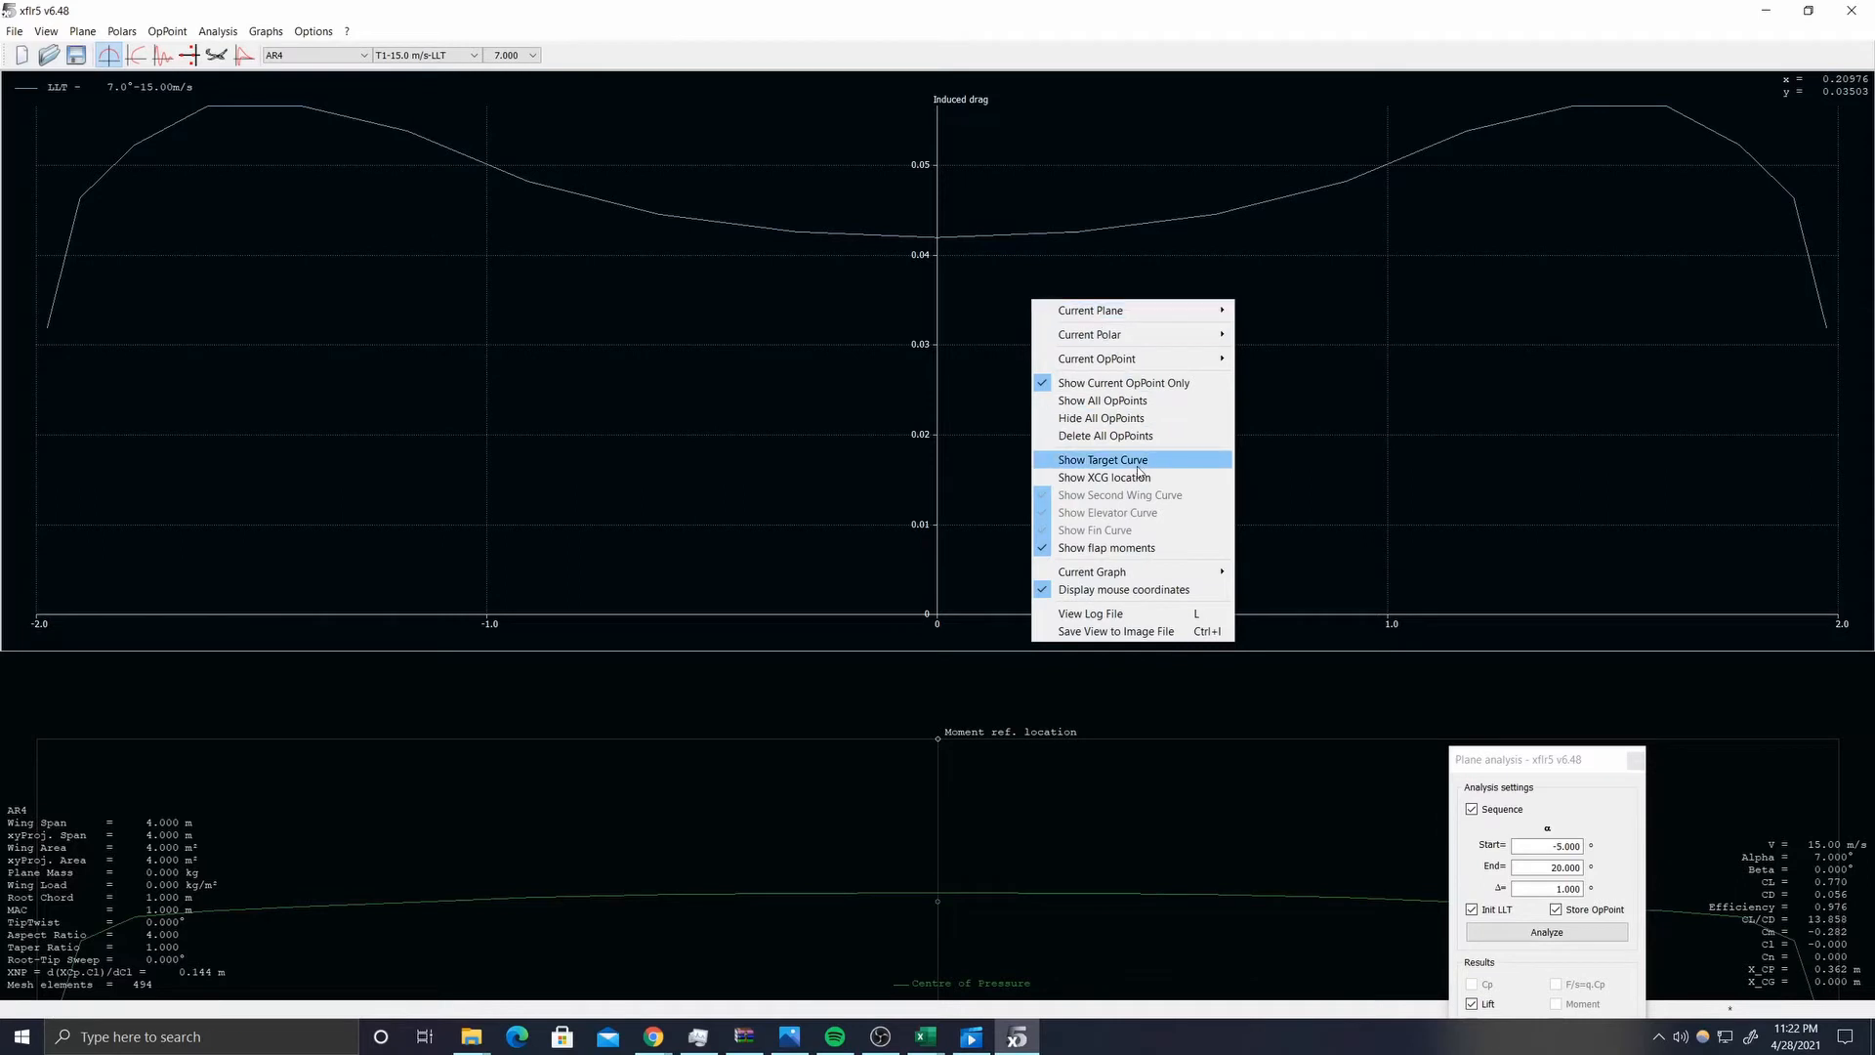
pyautogui.moveTo(1214, 576)
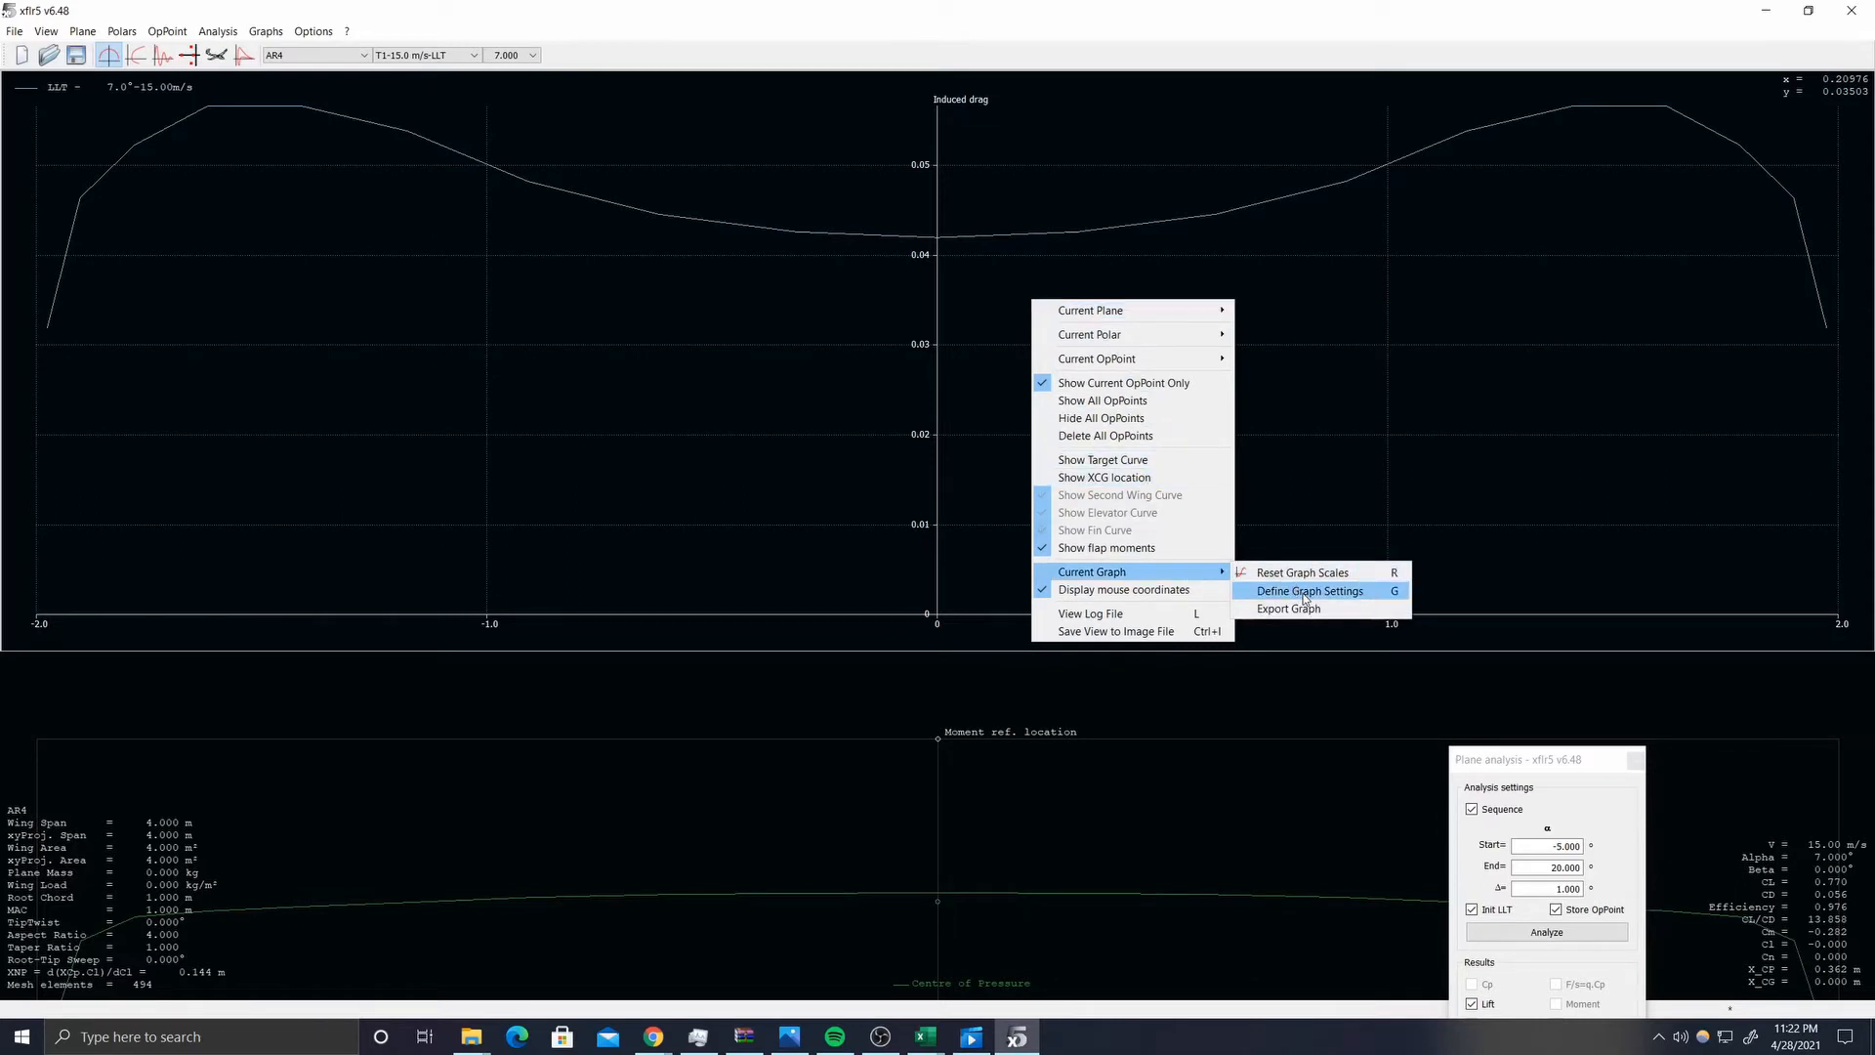
pyautogui.click(1305, 593)
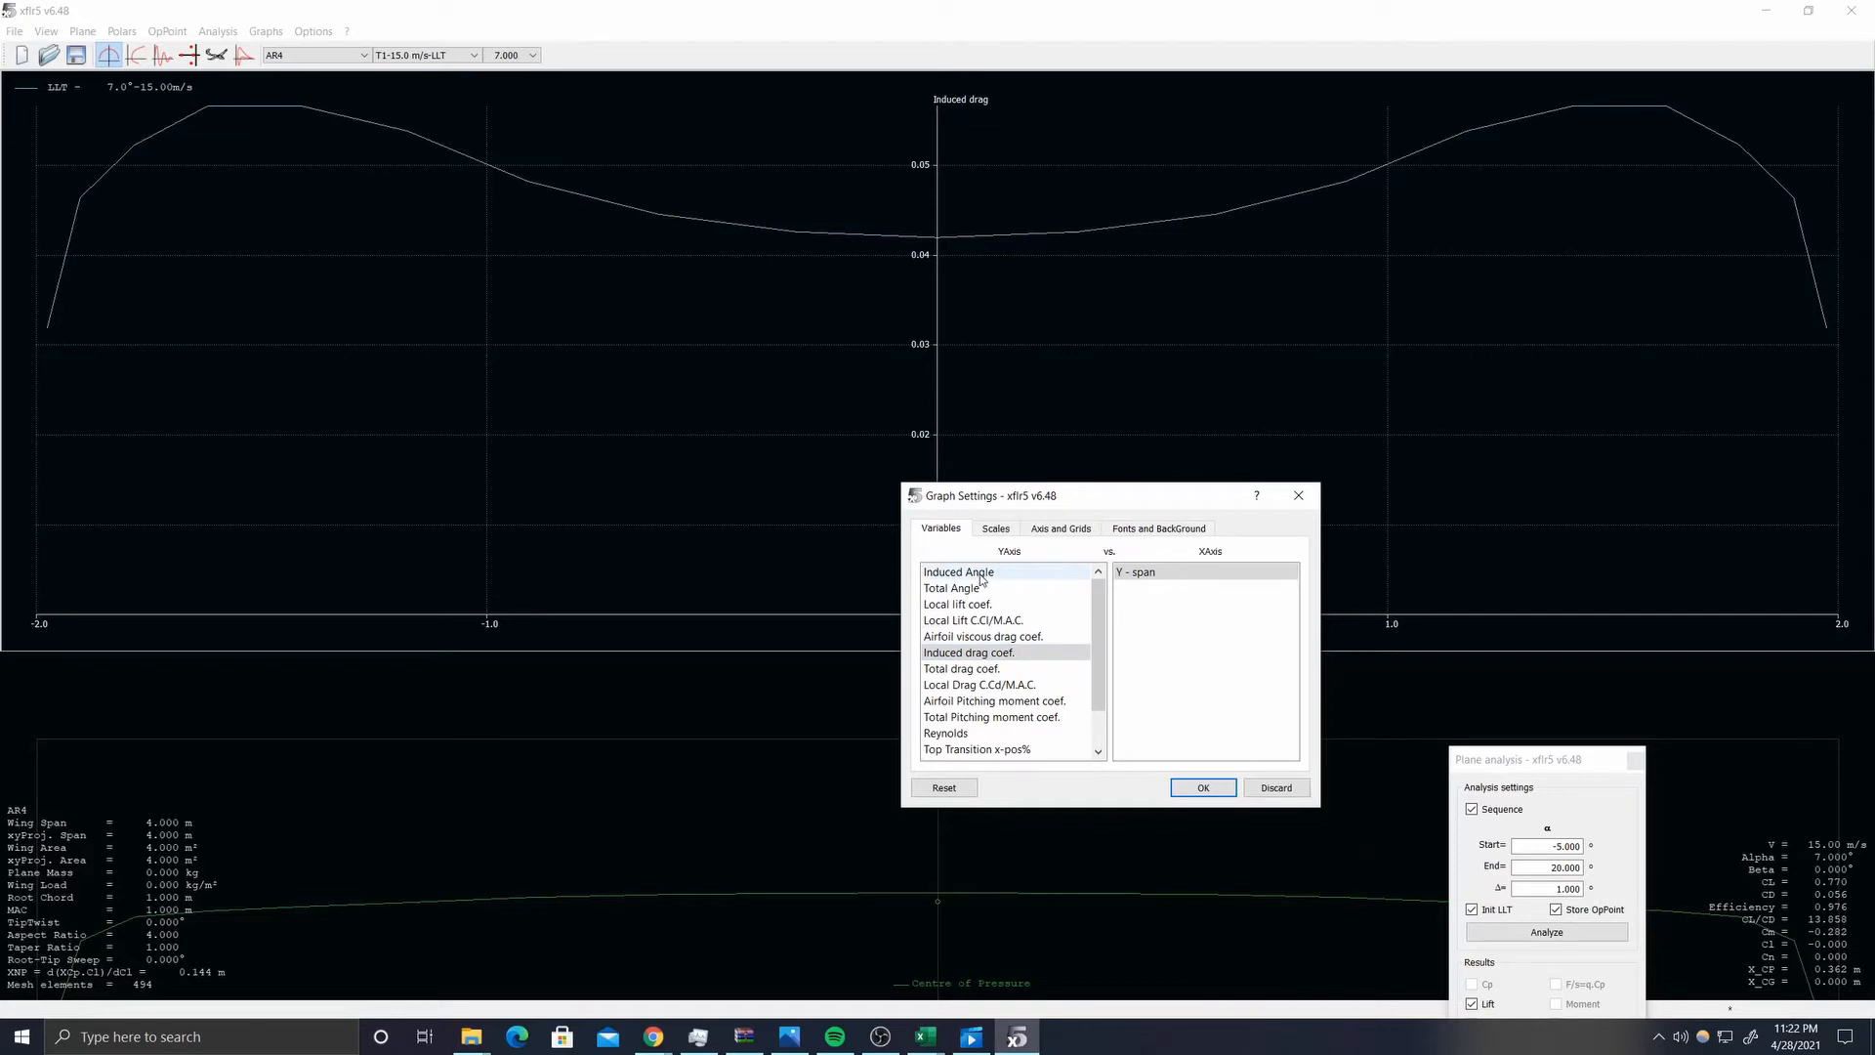
pyautogui.scroll(-1, 985, 581)
pyautogui.scroll(1, 987, 581)
pyautogui.click(1001, 577)
pyautogui.click(1203, 787)
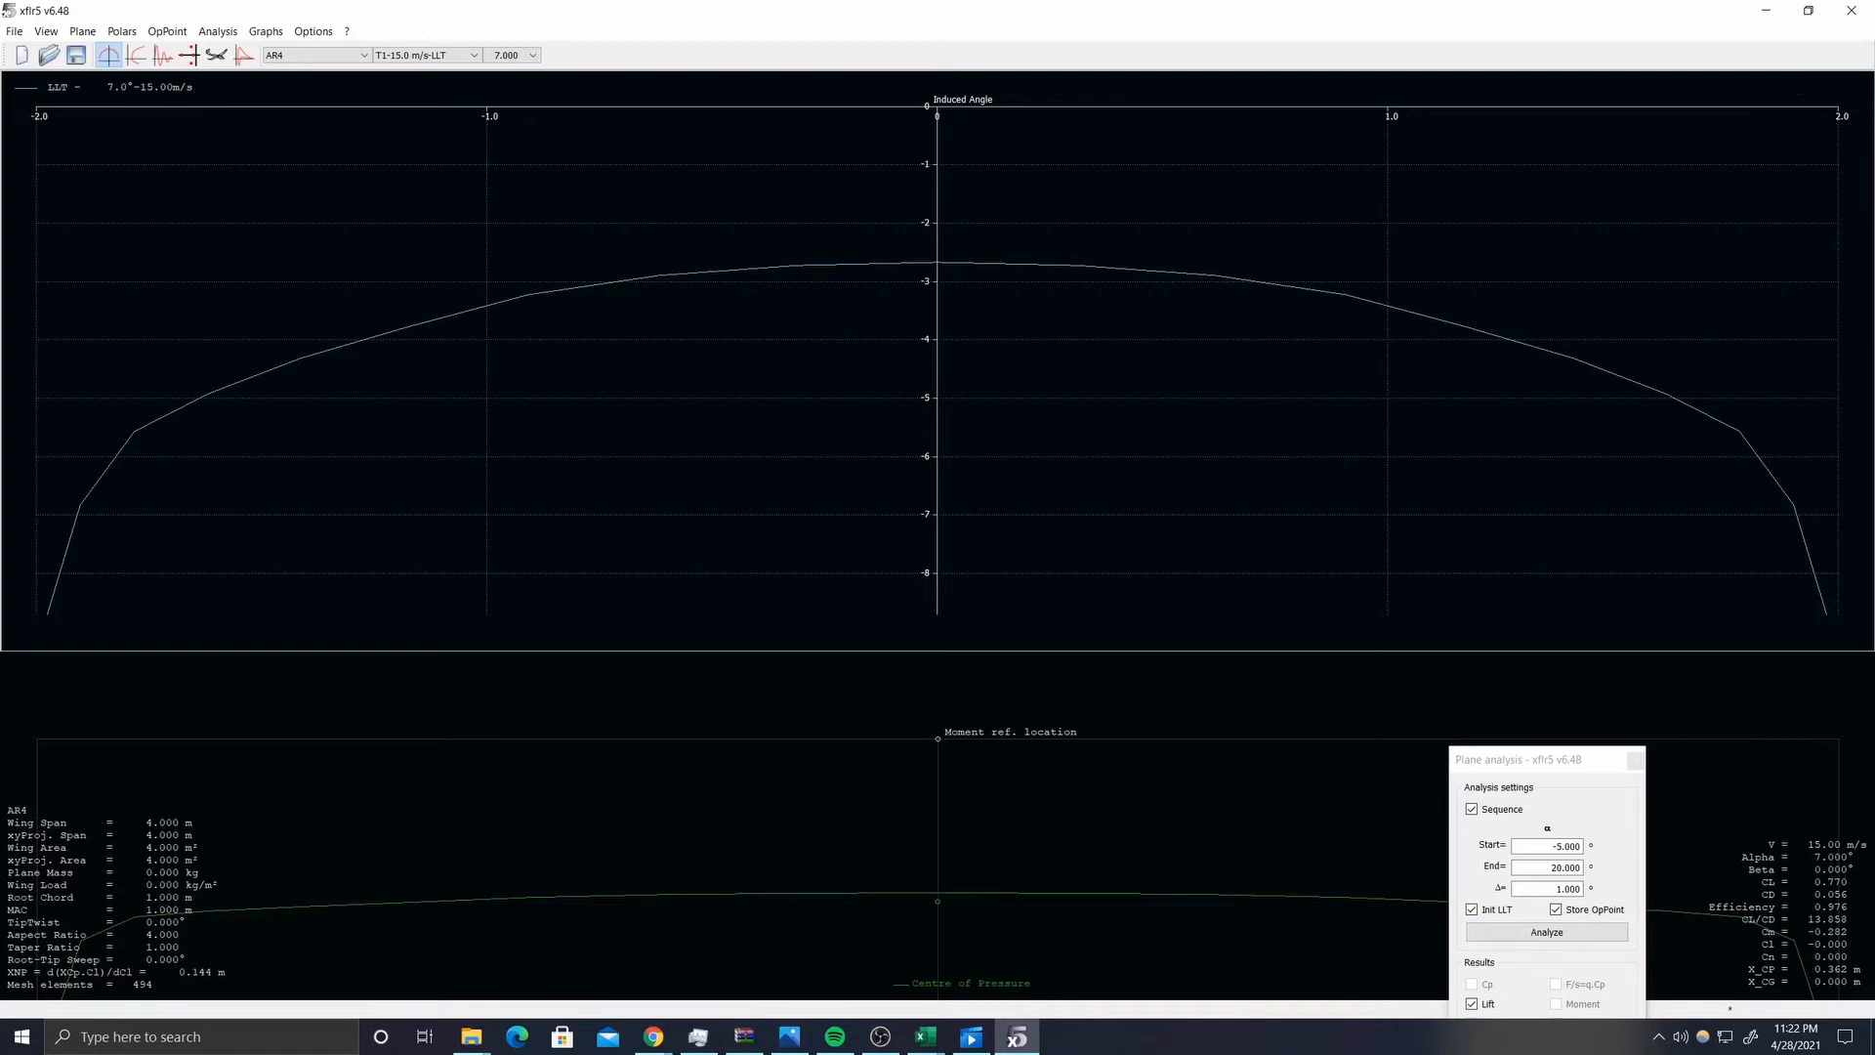
# - Export the 7° induced angle graph of the AR4 wing as the CSV file AR4_AoAi7
pyautogui.rightClick(987, 365)
pyautogui.click(1012, 630)
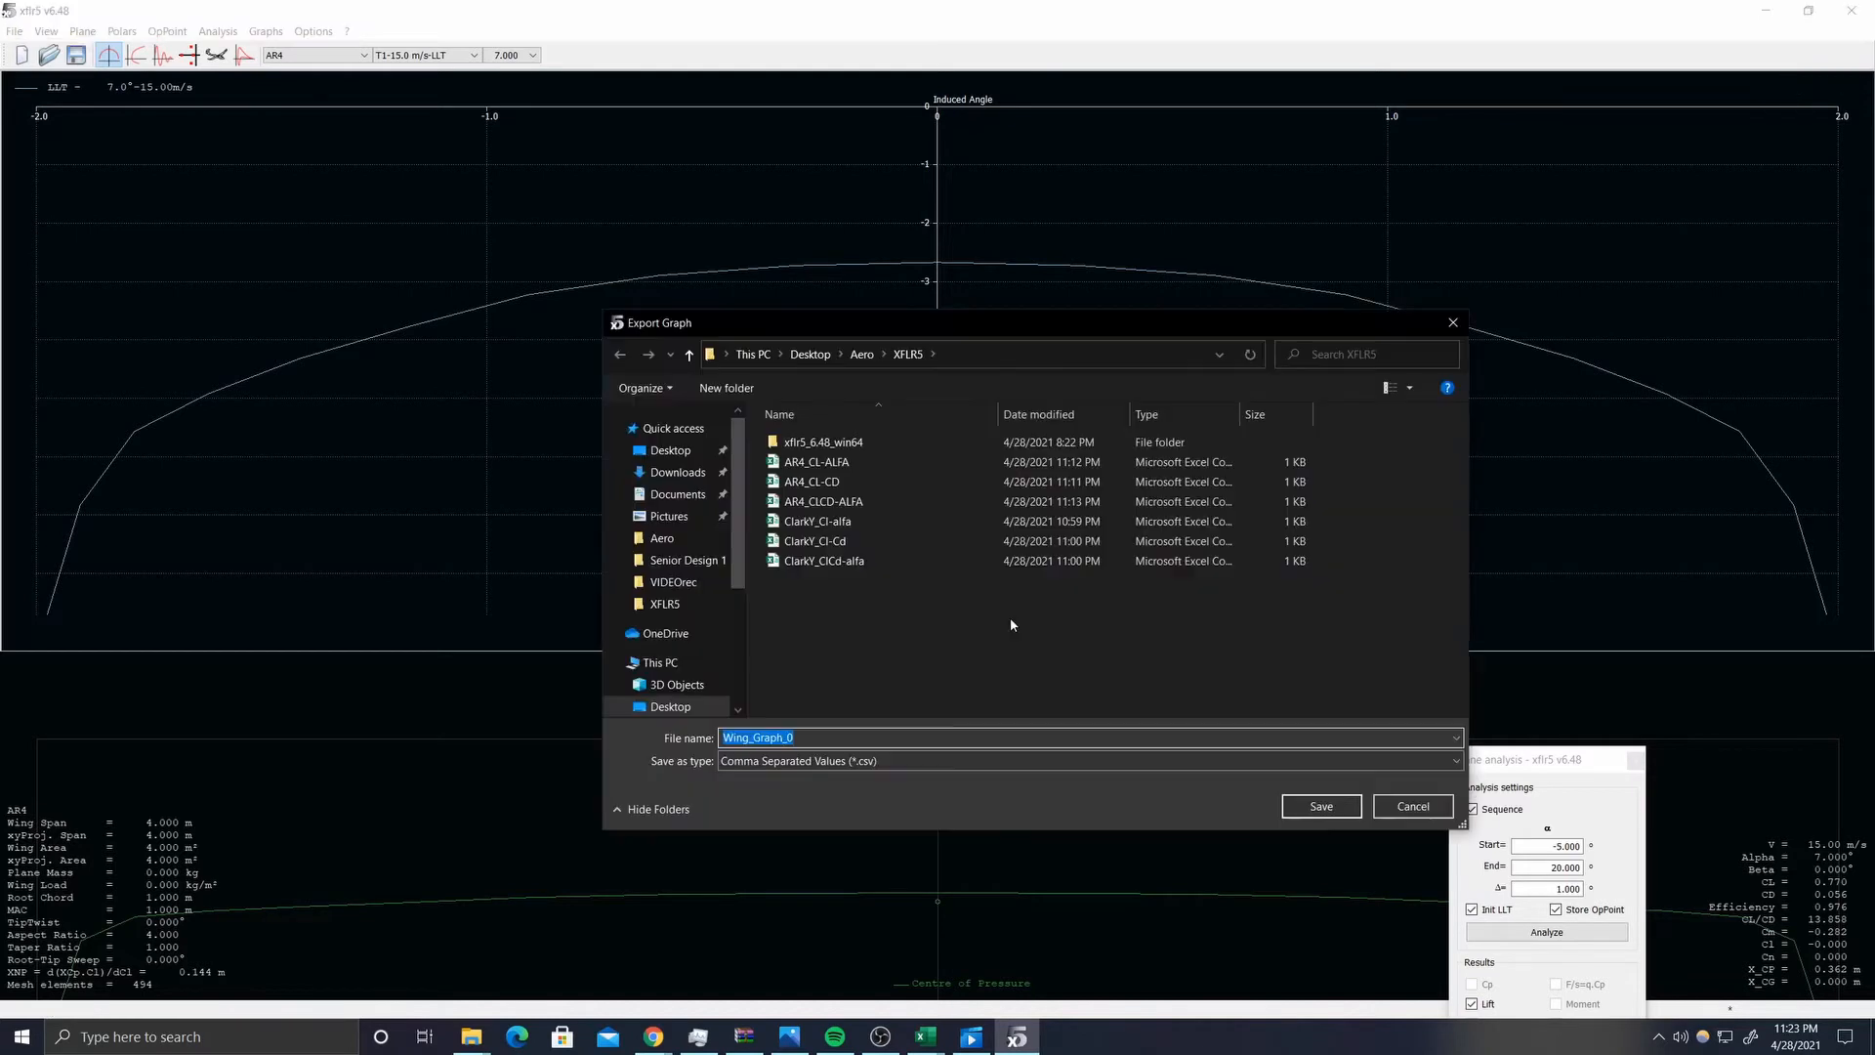
pyautogui.write('AR4_AoAi7')
pyautogui.click(1320, 811)
# - Set the Y axis variable of the spanwise graph to Induced drag coef. in the graph settings
pyautogui.rightClick(1078, 384)
pyautogui.moveTo(1172, 657)
pyautogui.click(1351, 677)
pyautogui.click(970, 653)
pyautogui.click(1203, 787)
# - Export the 7° induced drag graph of the AR4 wing as the CSV file AR4_CDi7
pyautogui.rightClick(1076, 340)
pyautogui.moveTo(1172, 612)
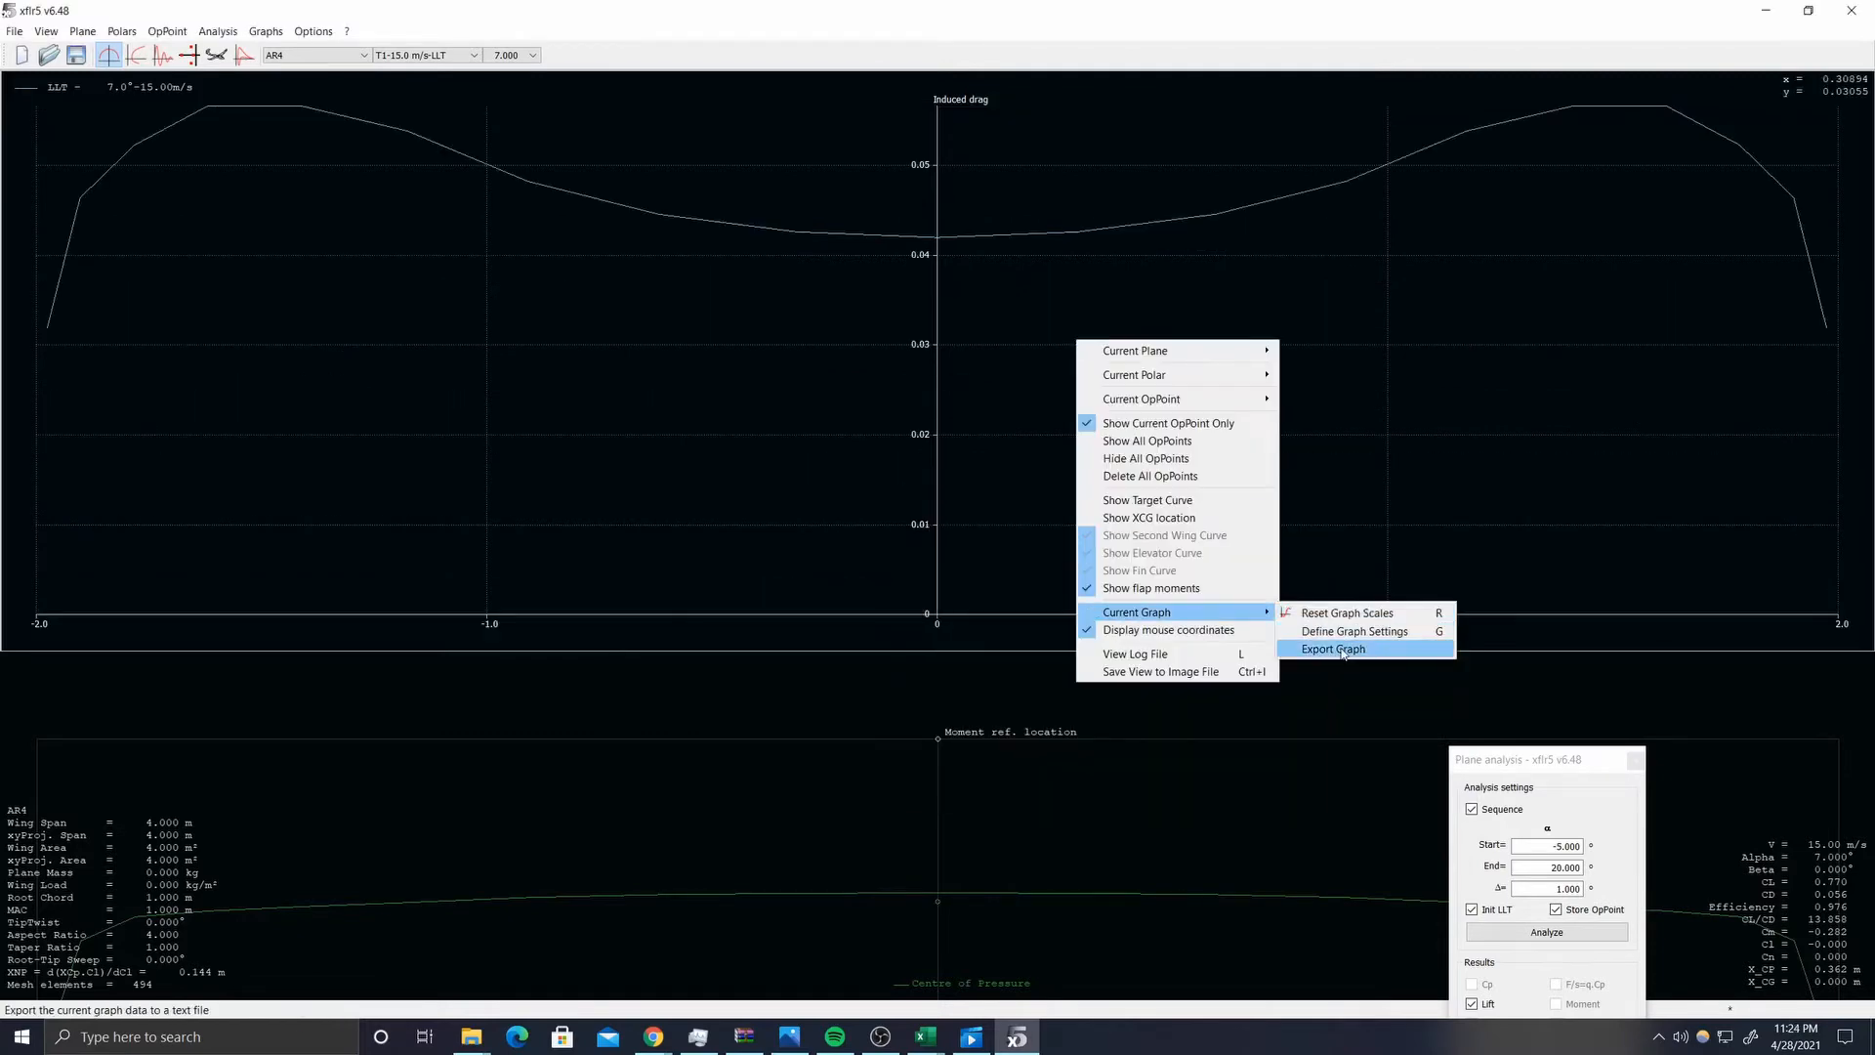
pyautogui.click(1343, 651)
pyautogui.write('AR4_CDi')
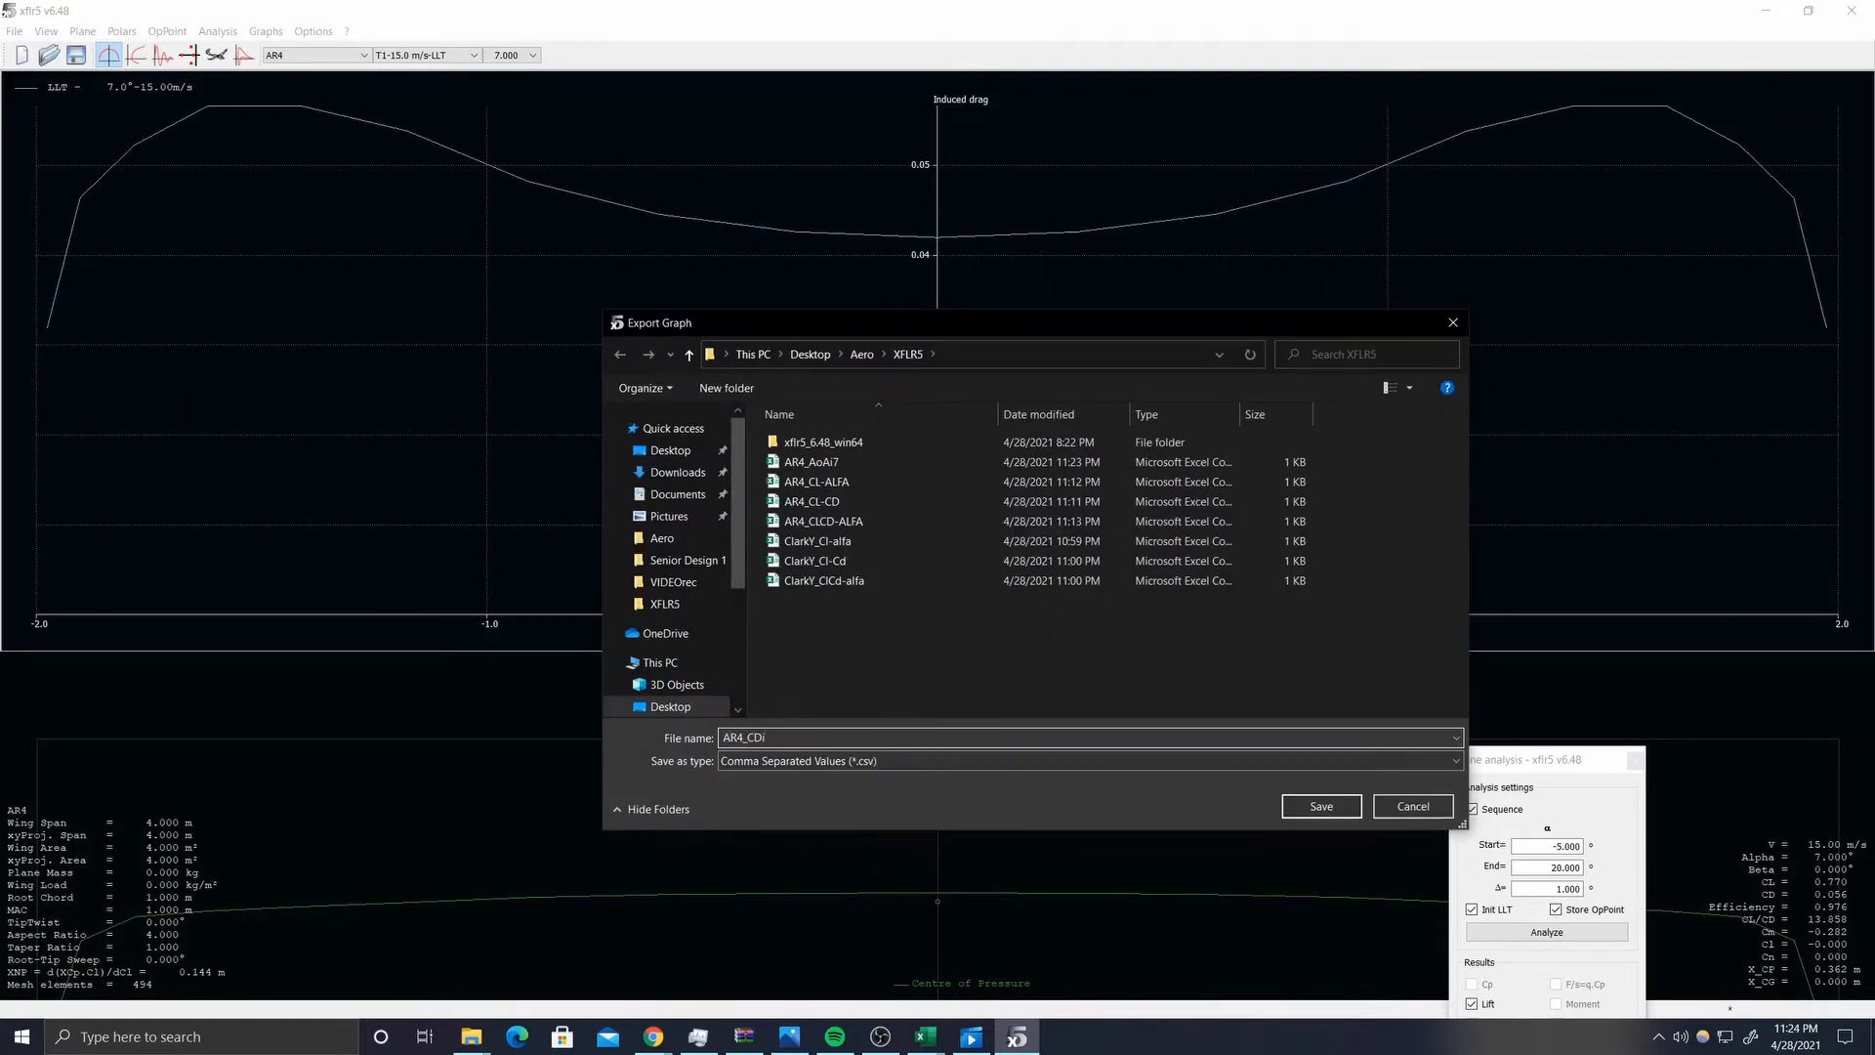
pyautogui.write('7')
pyautogui.click(1318, 808)
# - Open the exported AR4_CDi7 file in Excel and close the AR4_CLCD-ALFA workbook
pyautogui.click(472, 1036)
pyautogui.doubleClick(1092, 352)
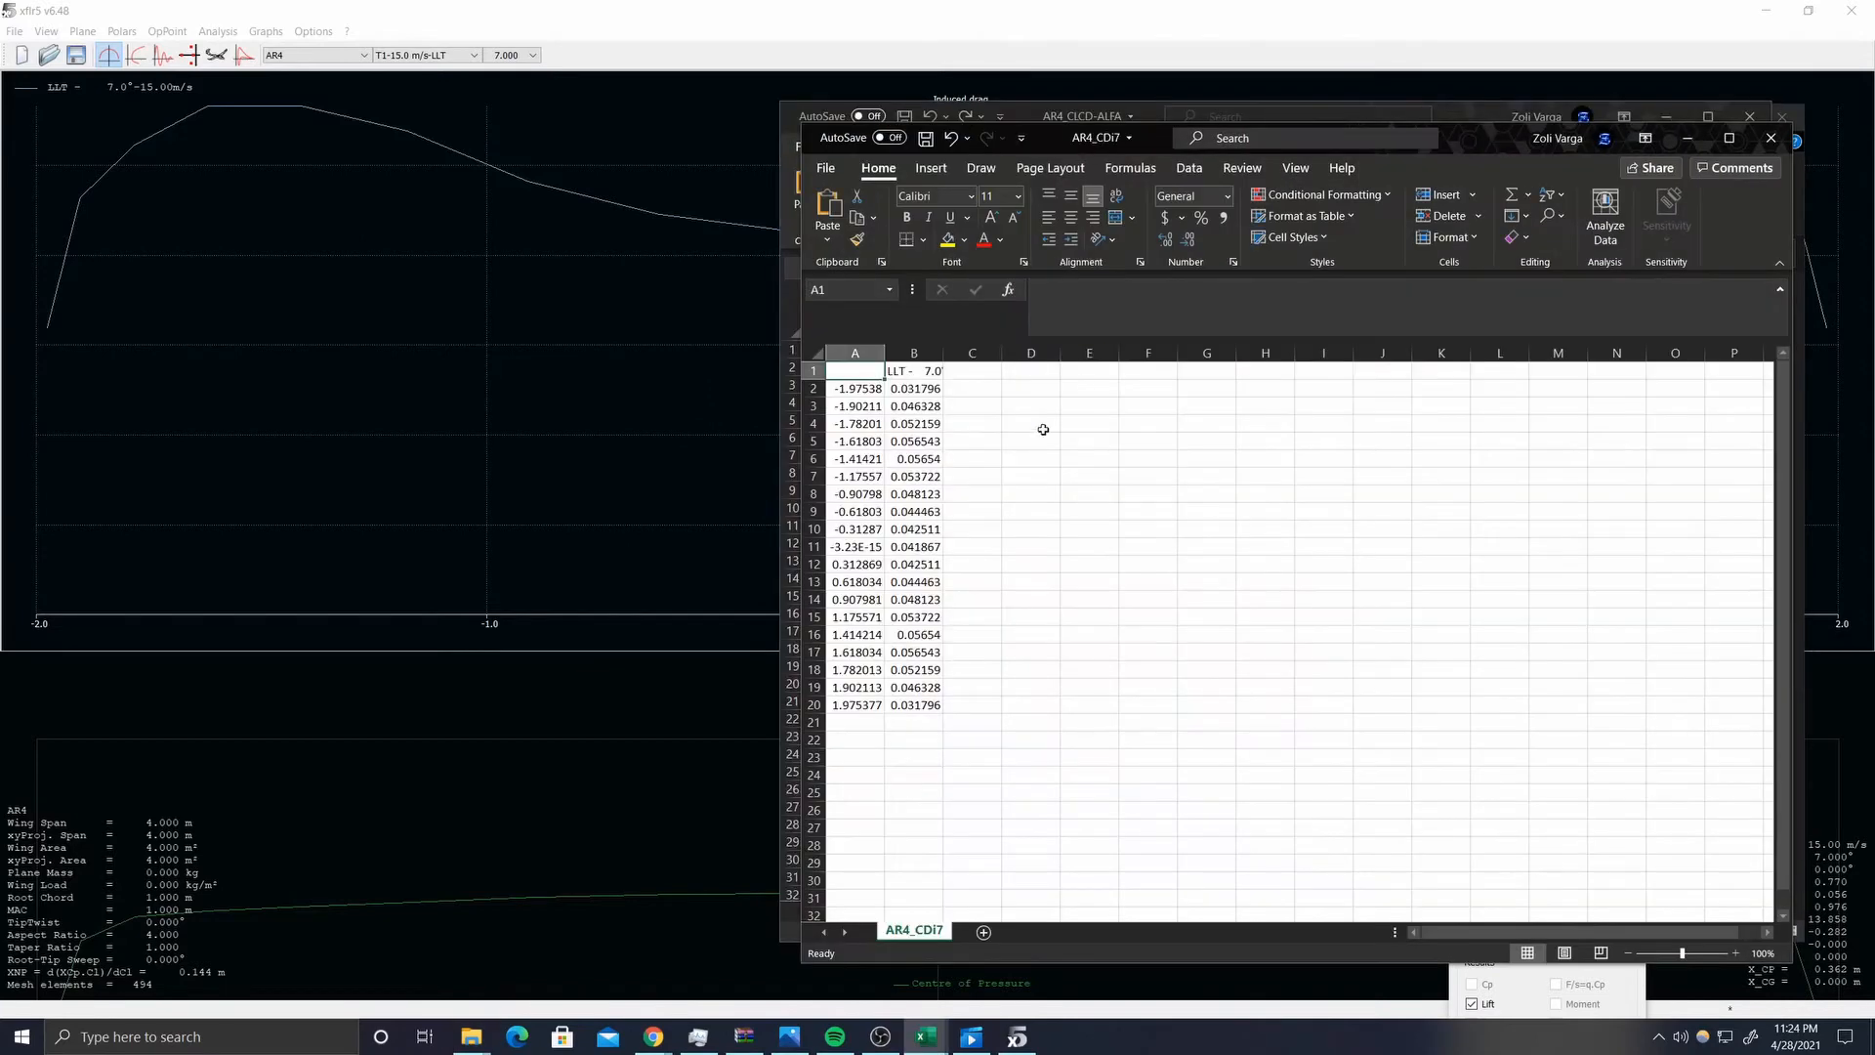
pyautogui.click(1043, 430)
pyautogui.click(855, 372)
pyautogui.click(1197, 493)
pyautogui.click(792, 429)
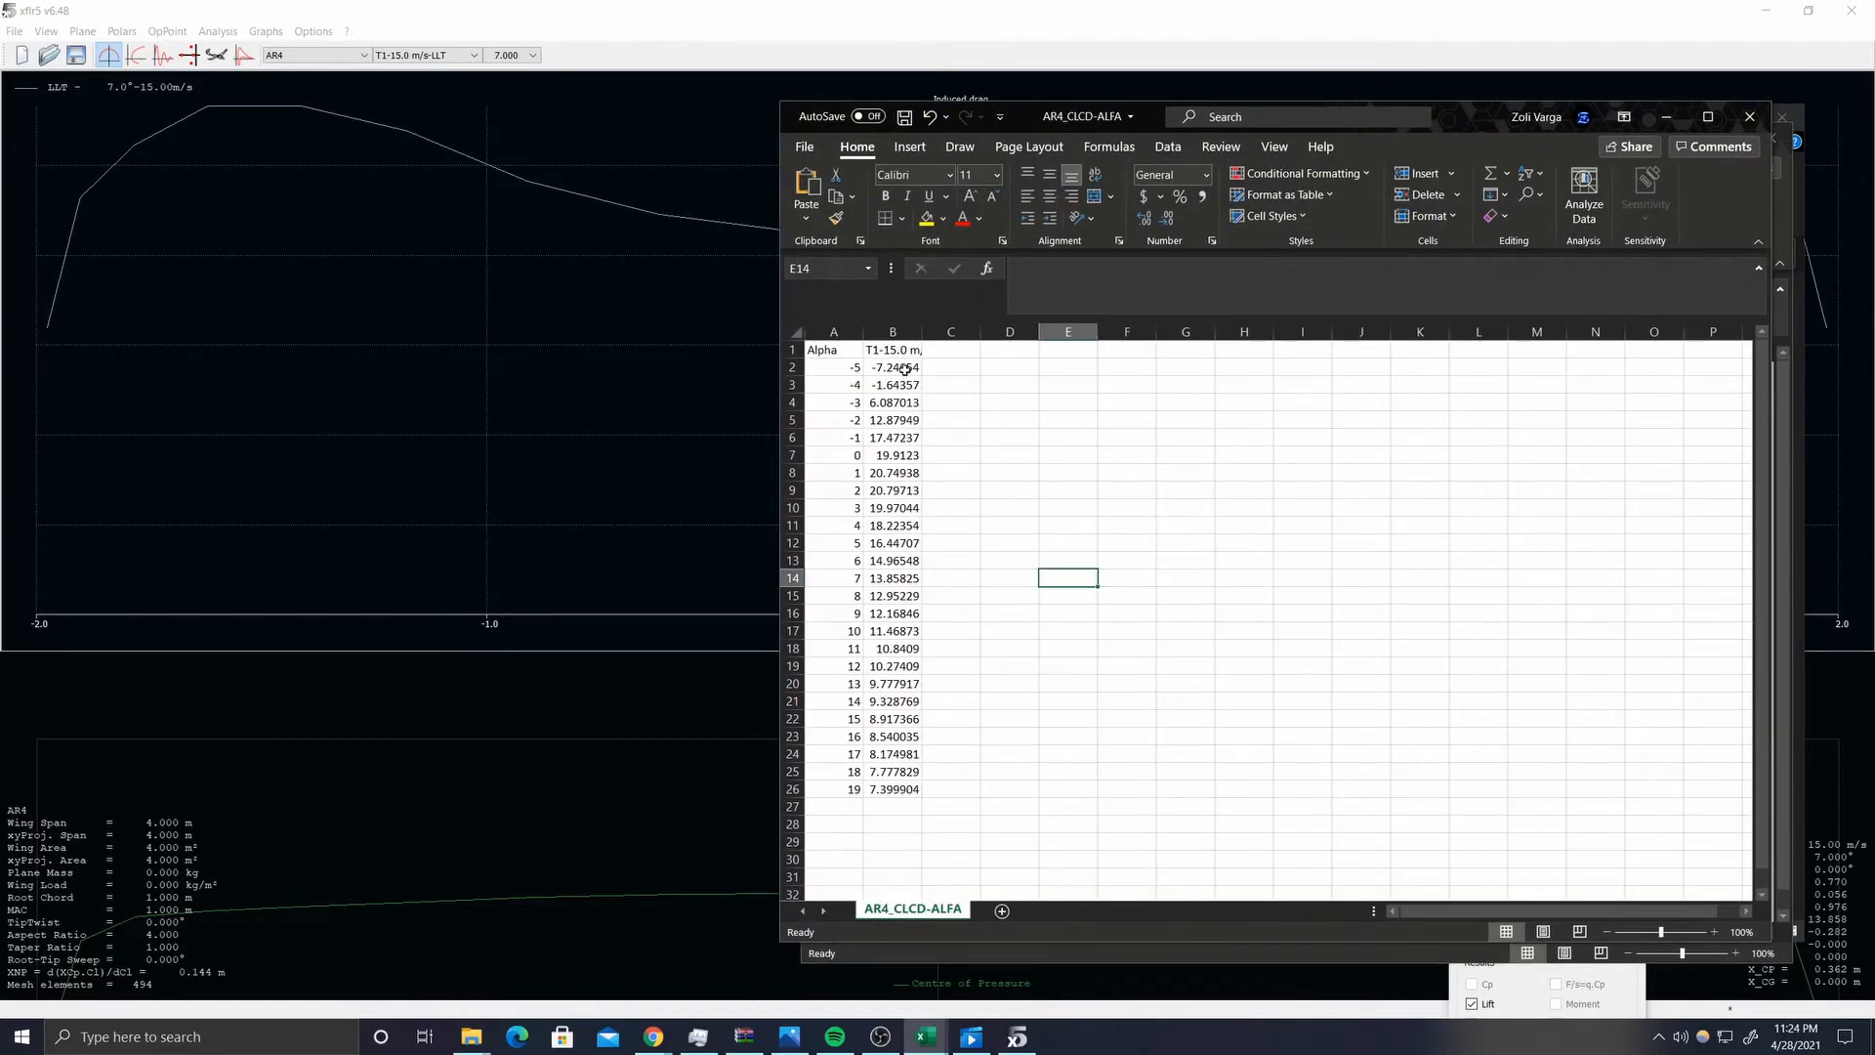
pyautogui.click(1749, 117)
# - Open the AR4_AoAi7 file and label its two data columns b and ALFAi
pyautogui.click(1045, 114)
pyautogui.doubleClick(1026, 330)
pyautogui.click(885, 395)
pyautogui.write('b')
pyautogui.click(1051, 444)
pyautogui.click(945, 395)
pyautogui.write('ALFA')
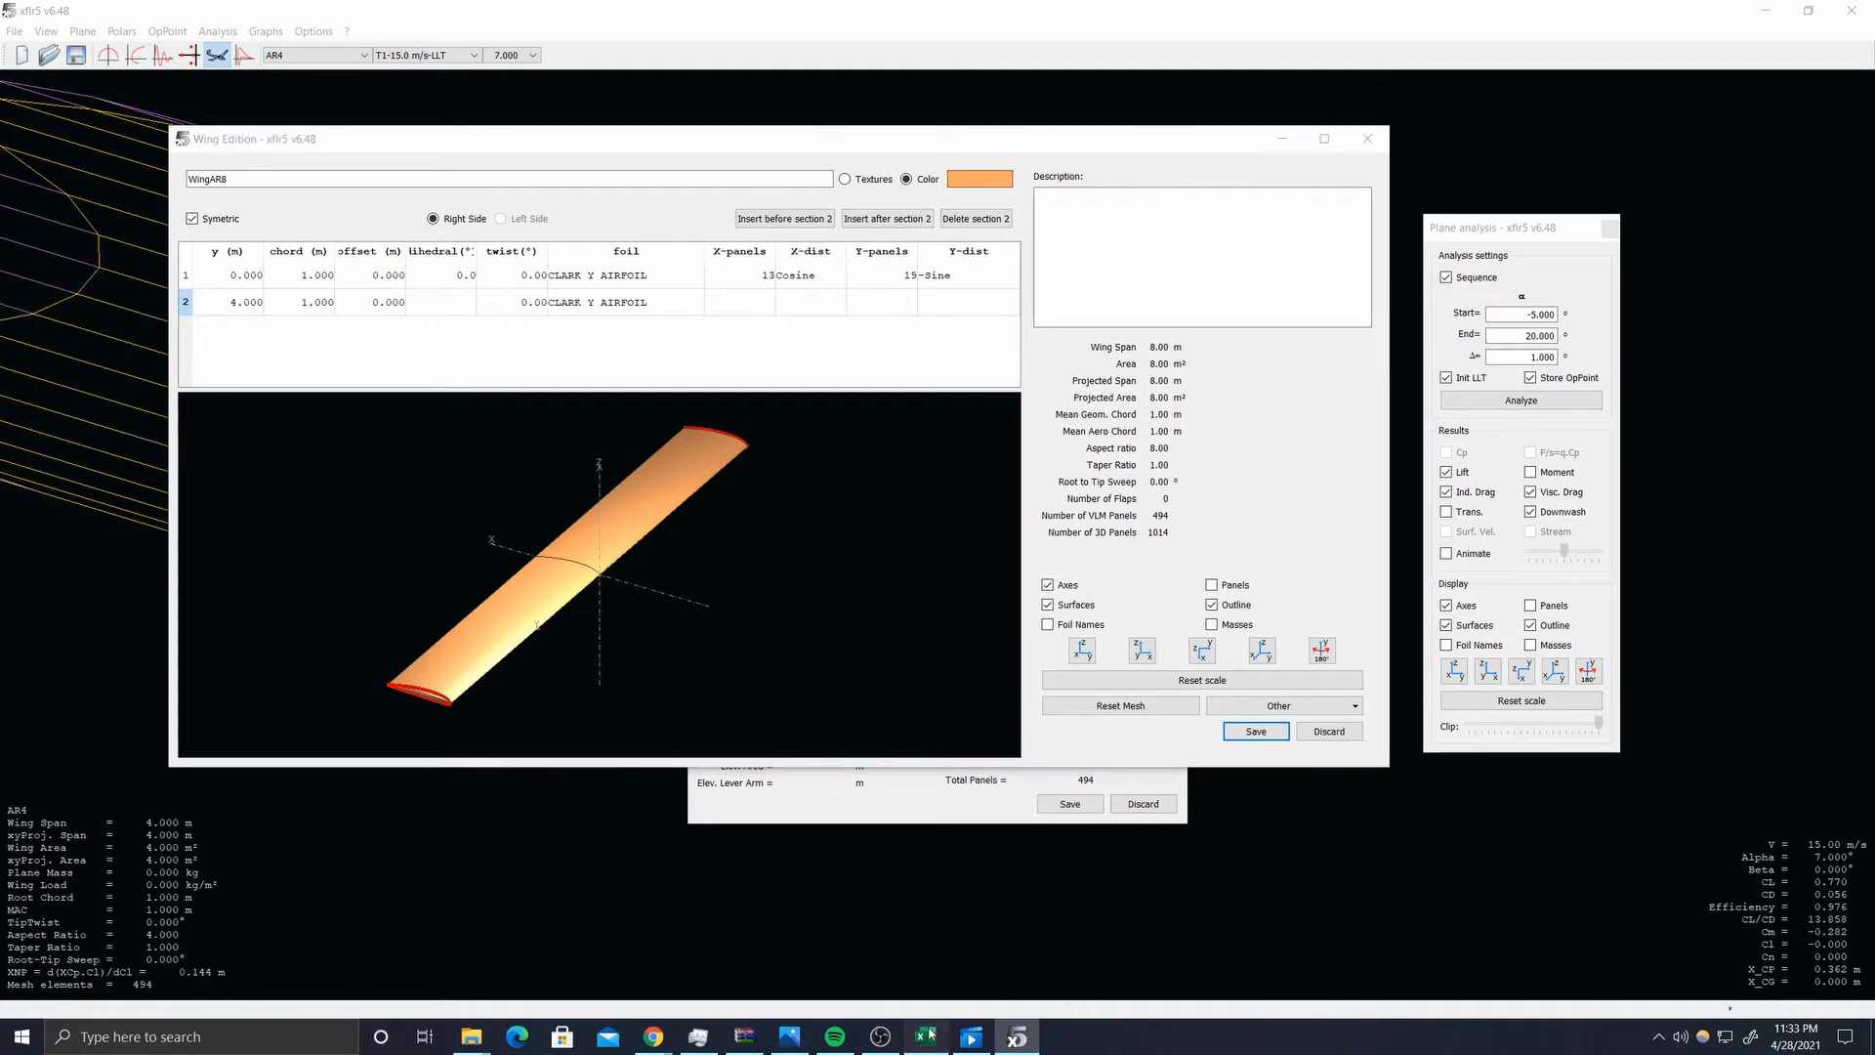
# - Review the AR4 data sheets in the XFLR5_Project workbook, from AR4_CL-ALFA through AR4_AoAi7
pyautogui.click(926, 1036)
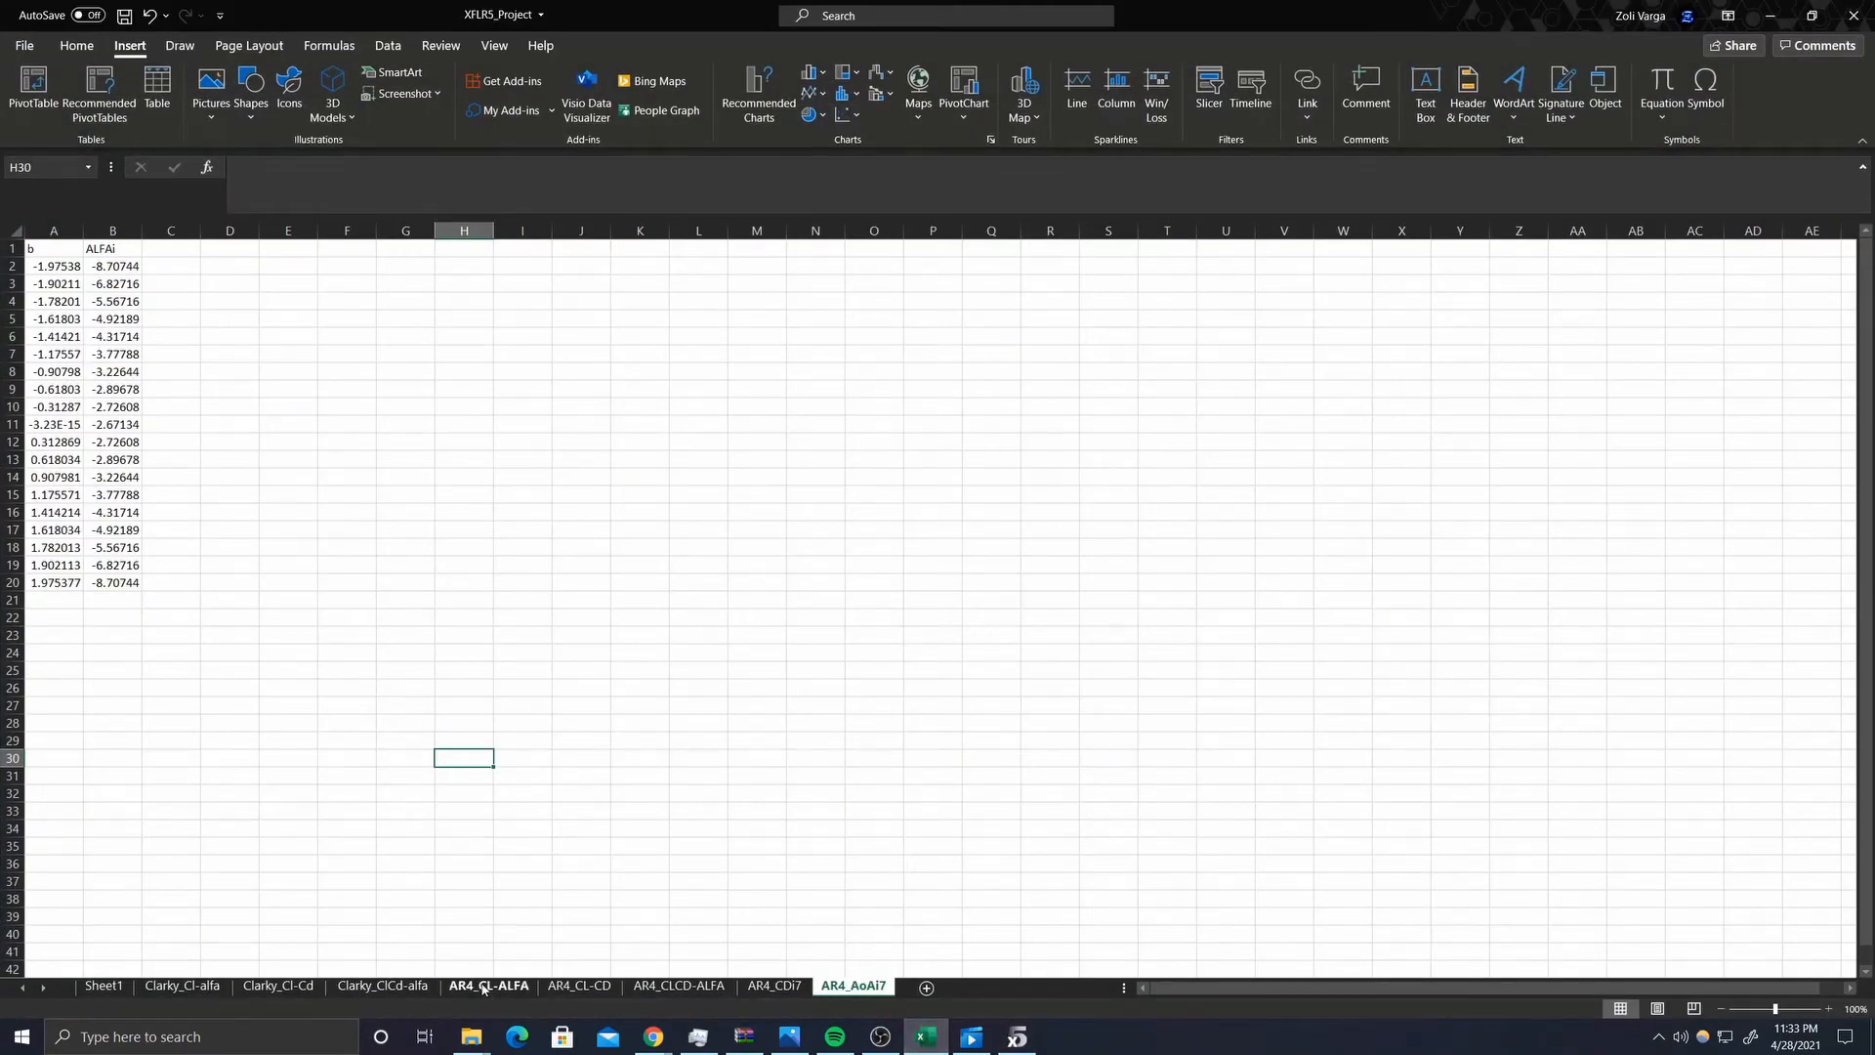
pyautogui.click(491, 988)
pyautogui.click(576, 988)
pyautogui.click(679, 986)
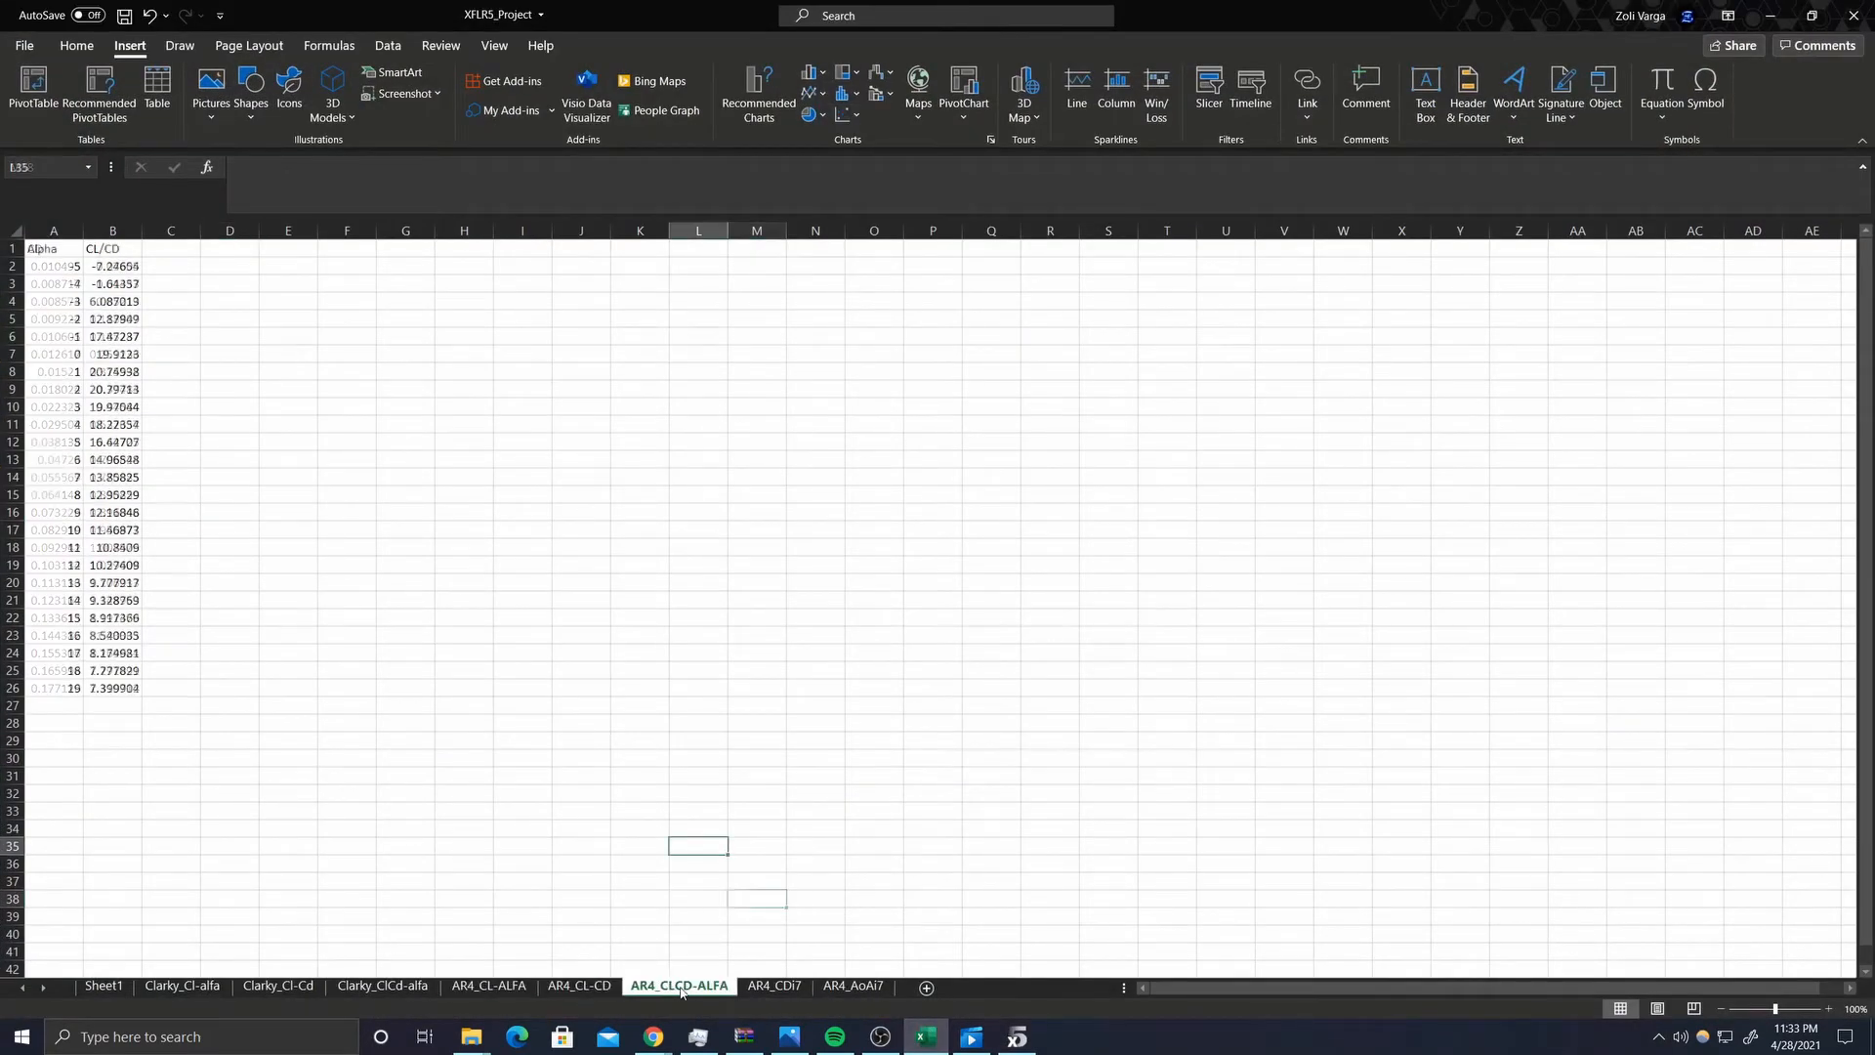
pyautogui.click(774, 987)
pyautogui.click(856, 988)
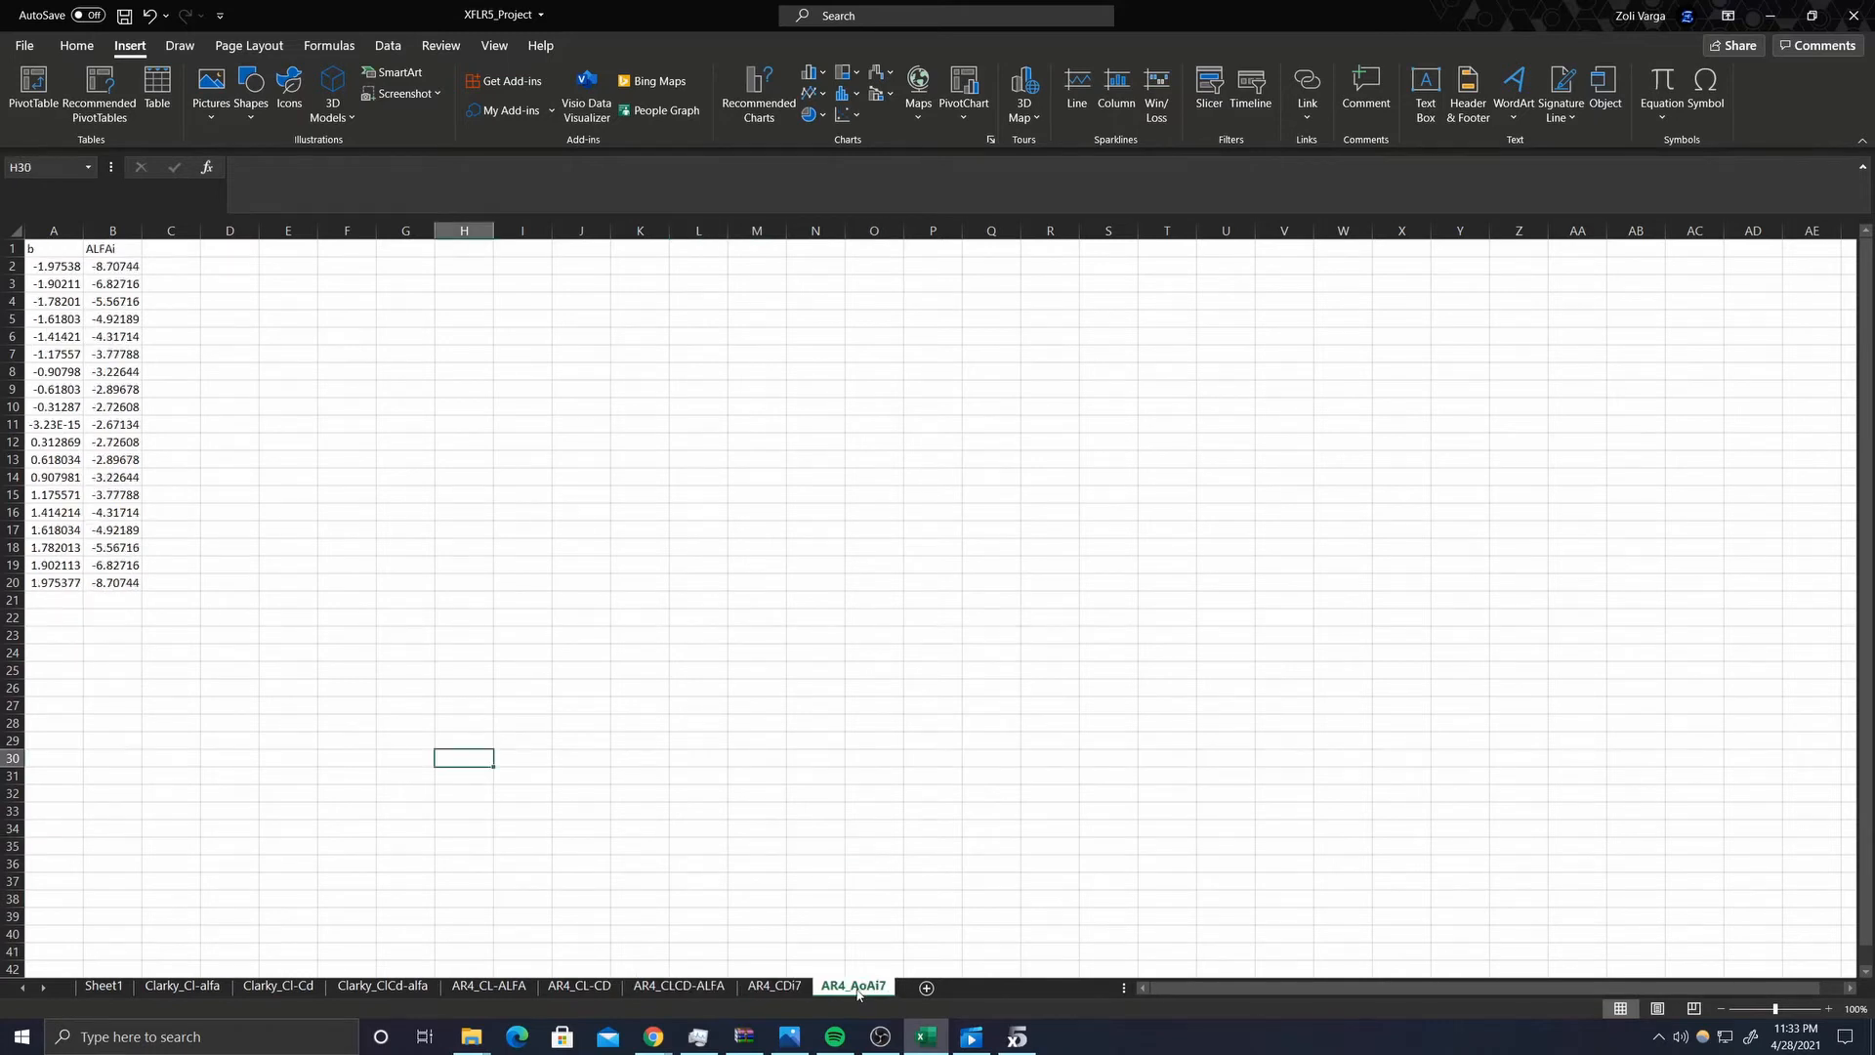
pyautogui.click(1774, 21)
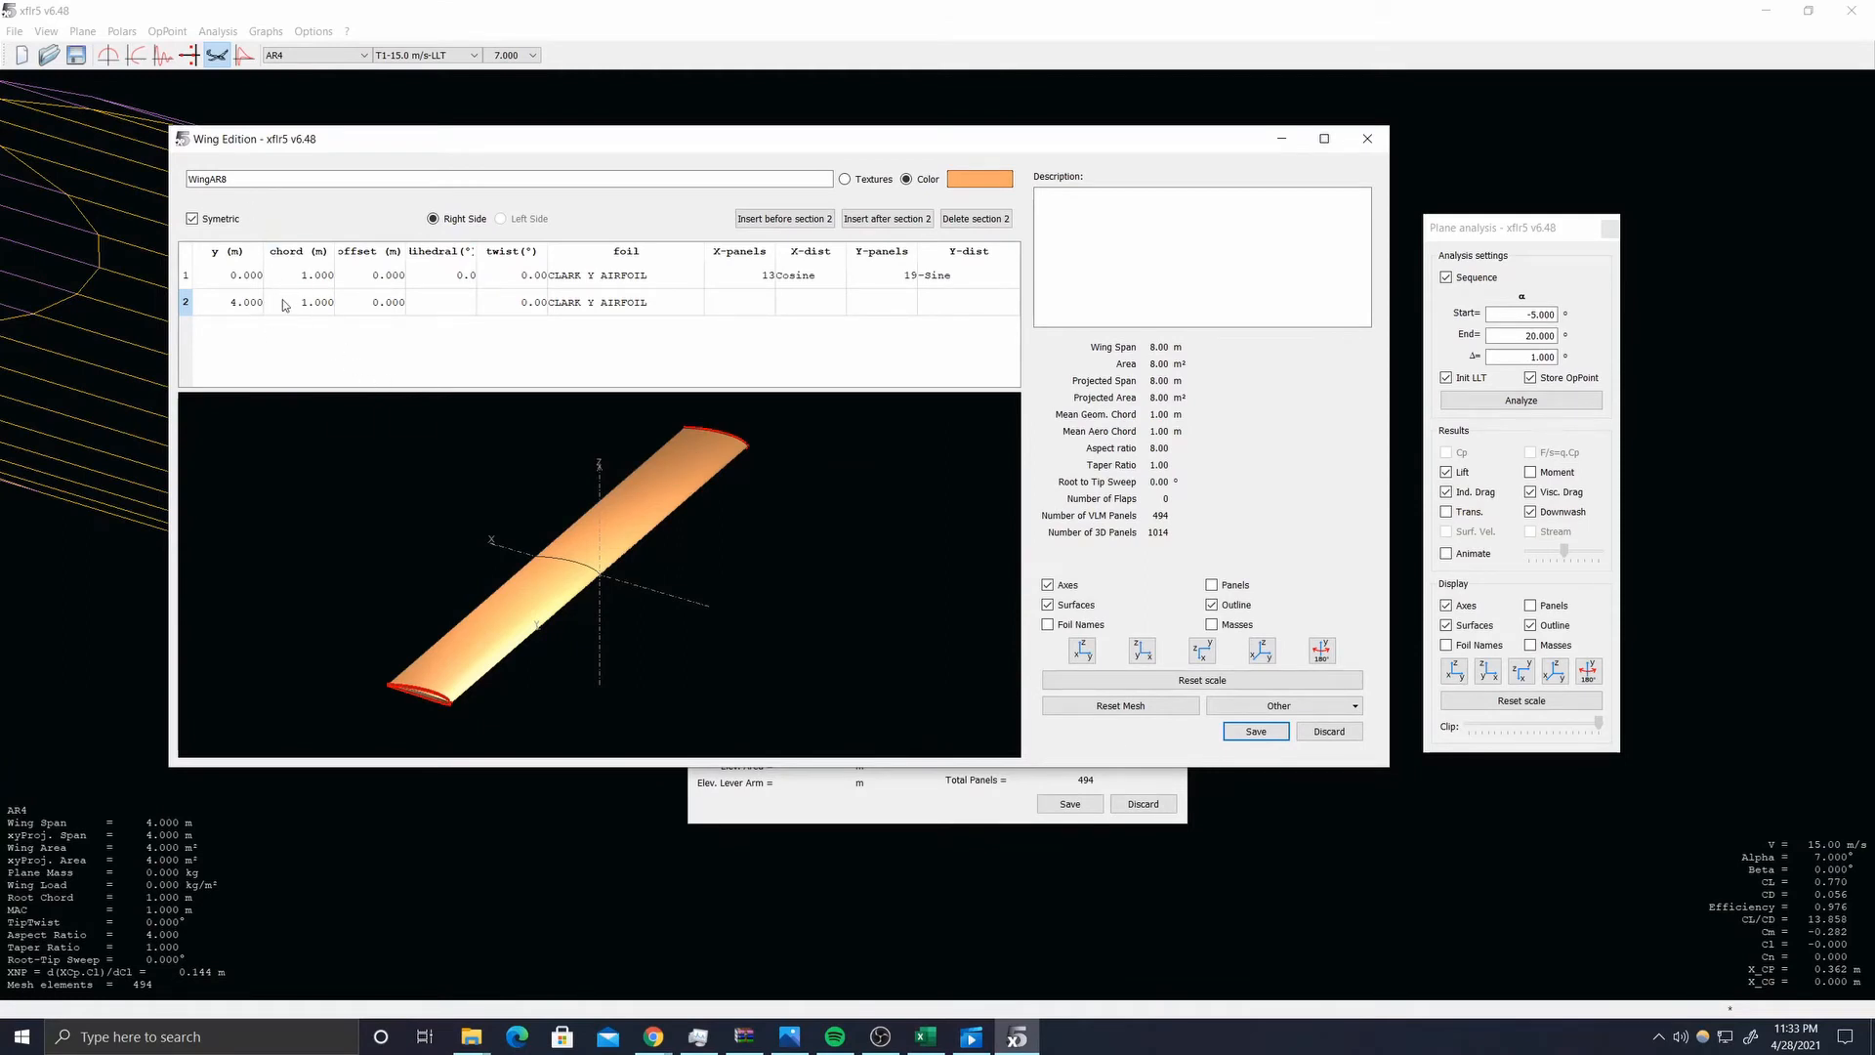
# - Switch to the browser and read the required wings, graphs and tabulated results in the XFLR5 Project assignment
pyautogui.click(653, 1037)
pyautogui.click(640, 972)
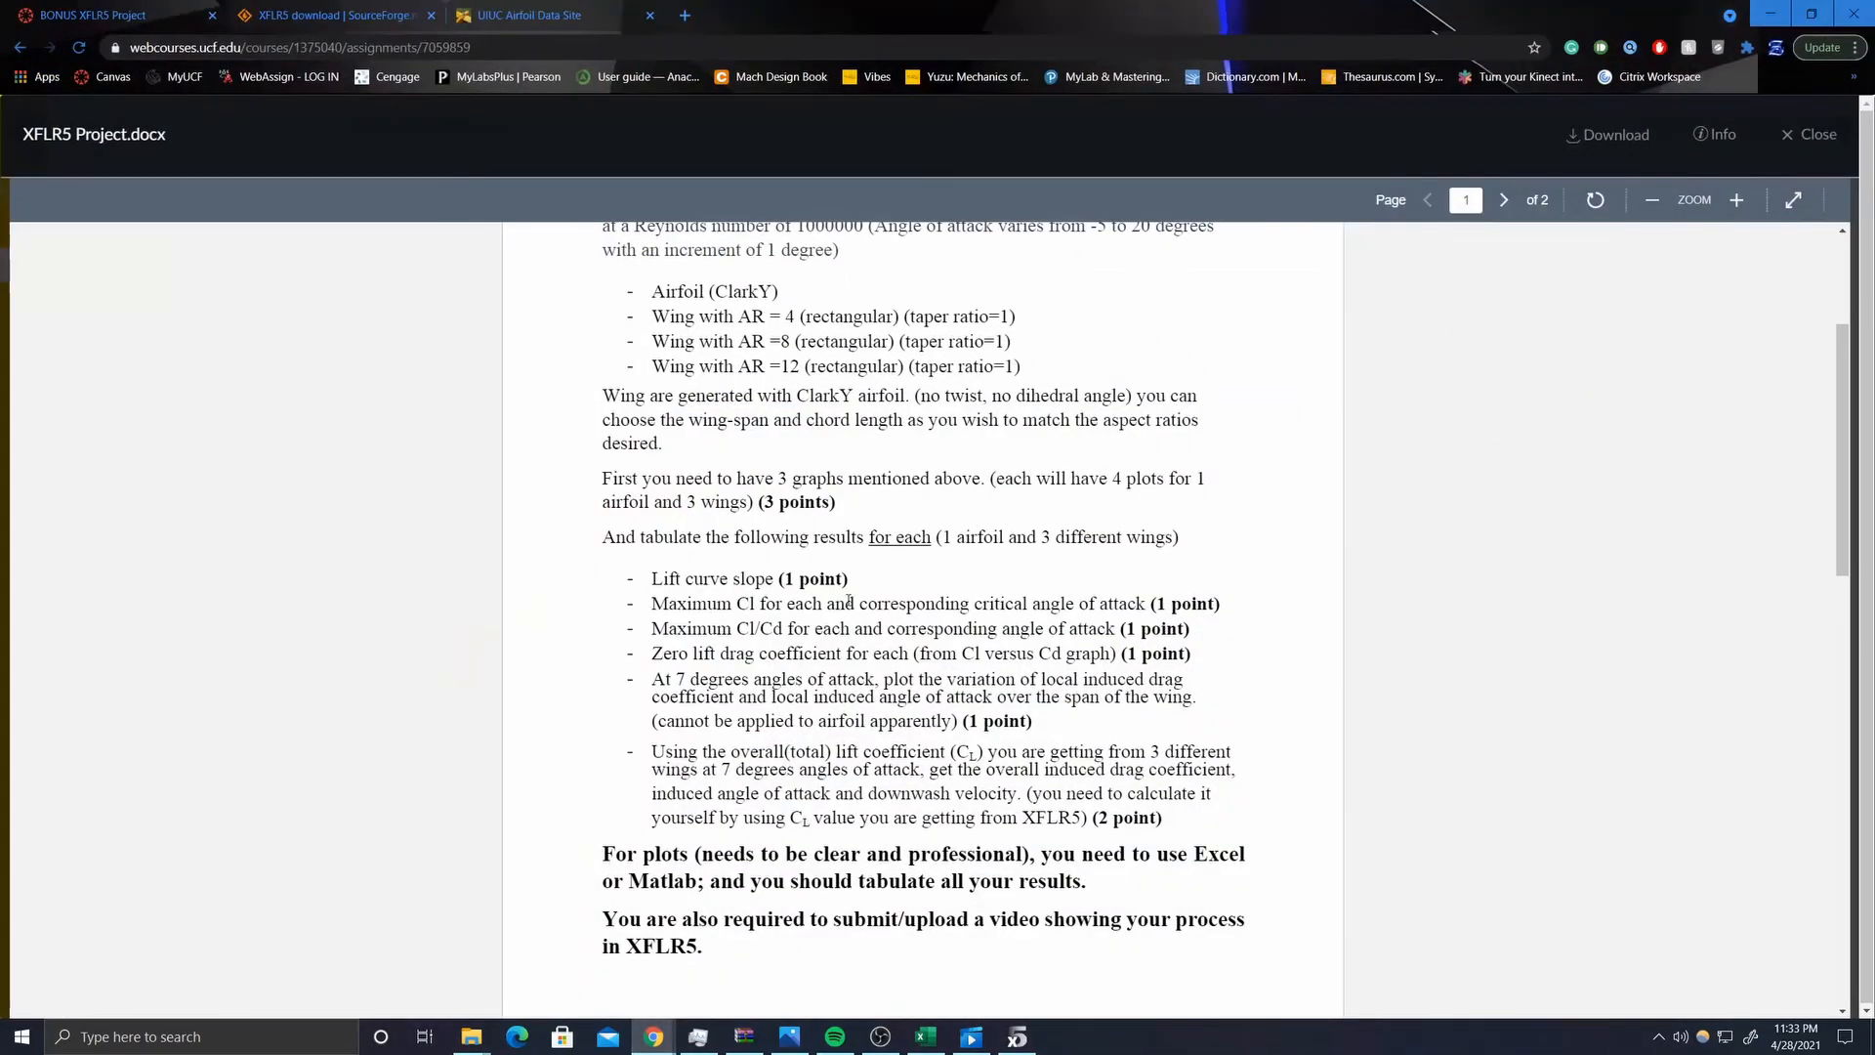
pyautogui.scroll(2, 788, 525)
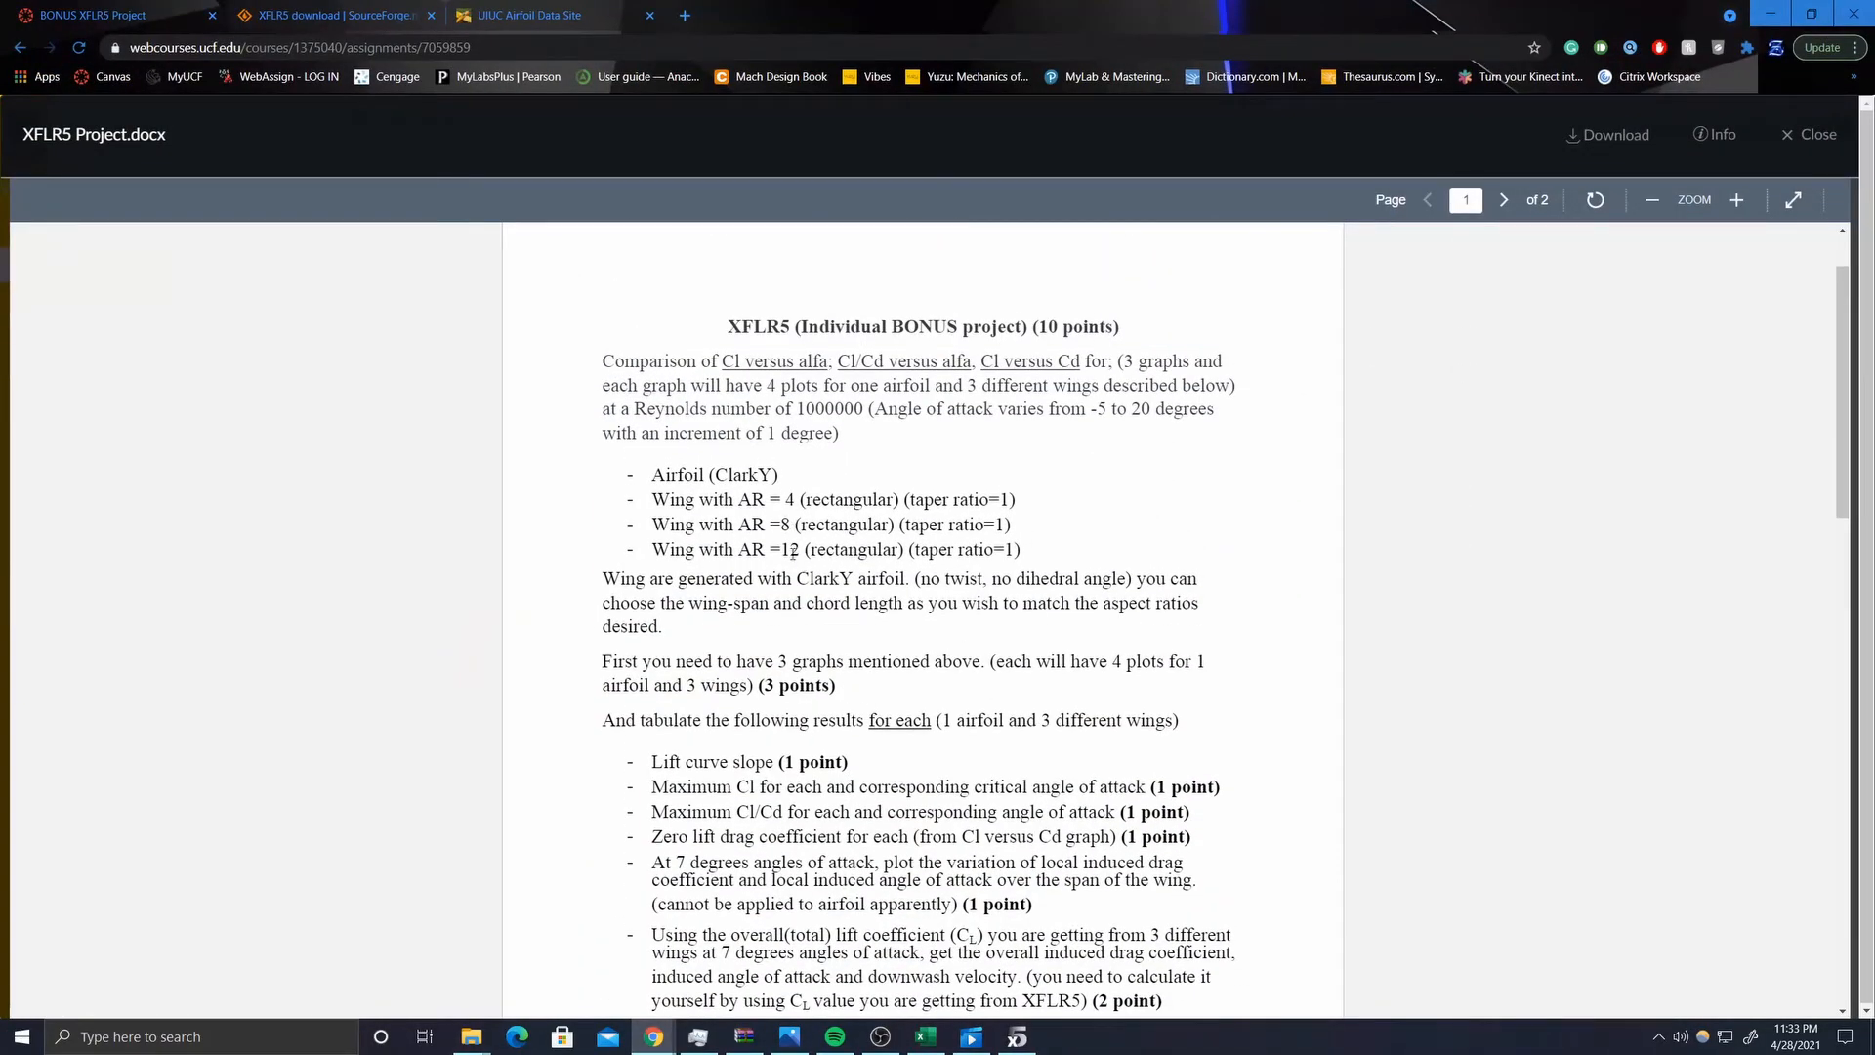
pyautogui.scroll(-2, 793, 550)
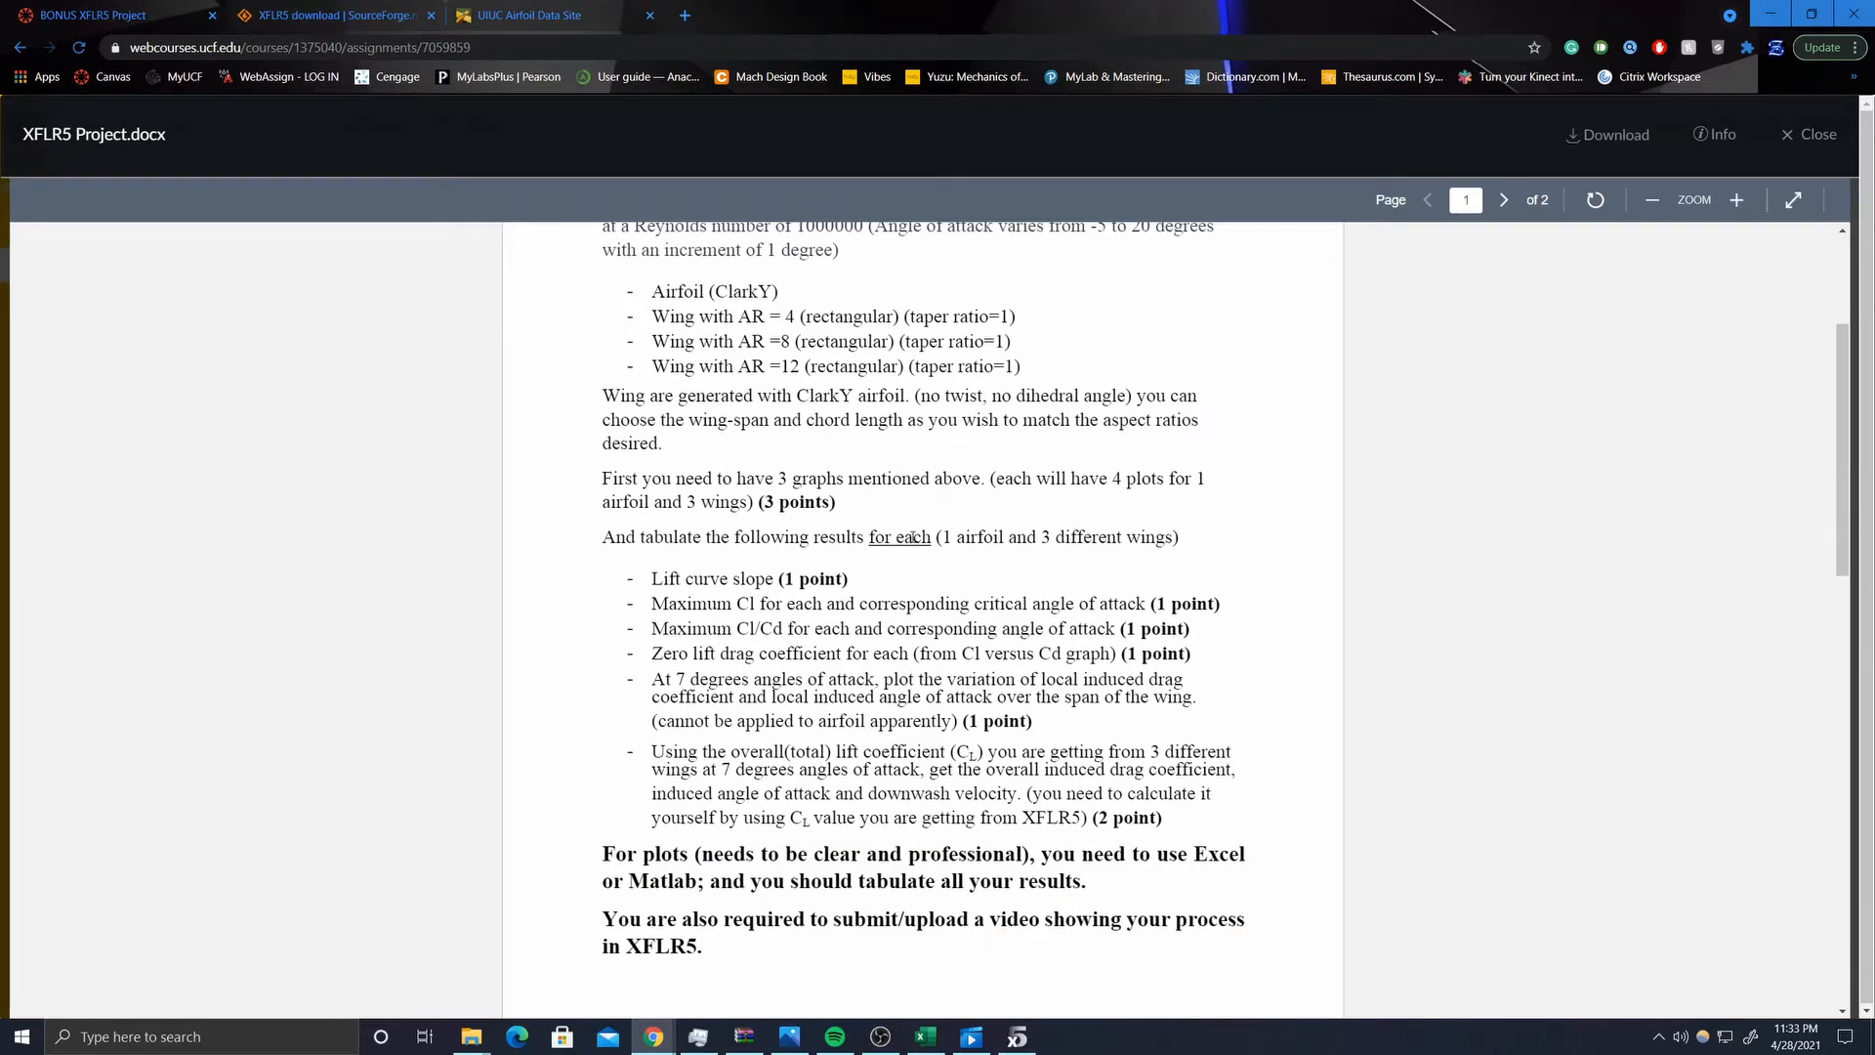
# - Return to XFLR5 and save the WingAR8 wing and the AR8 plane
pyautogui.click(1763, 22)
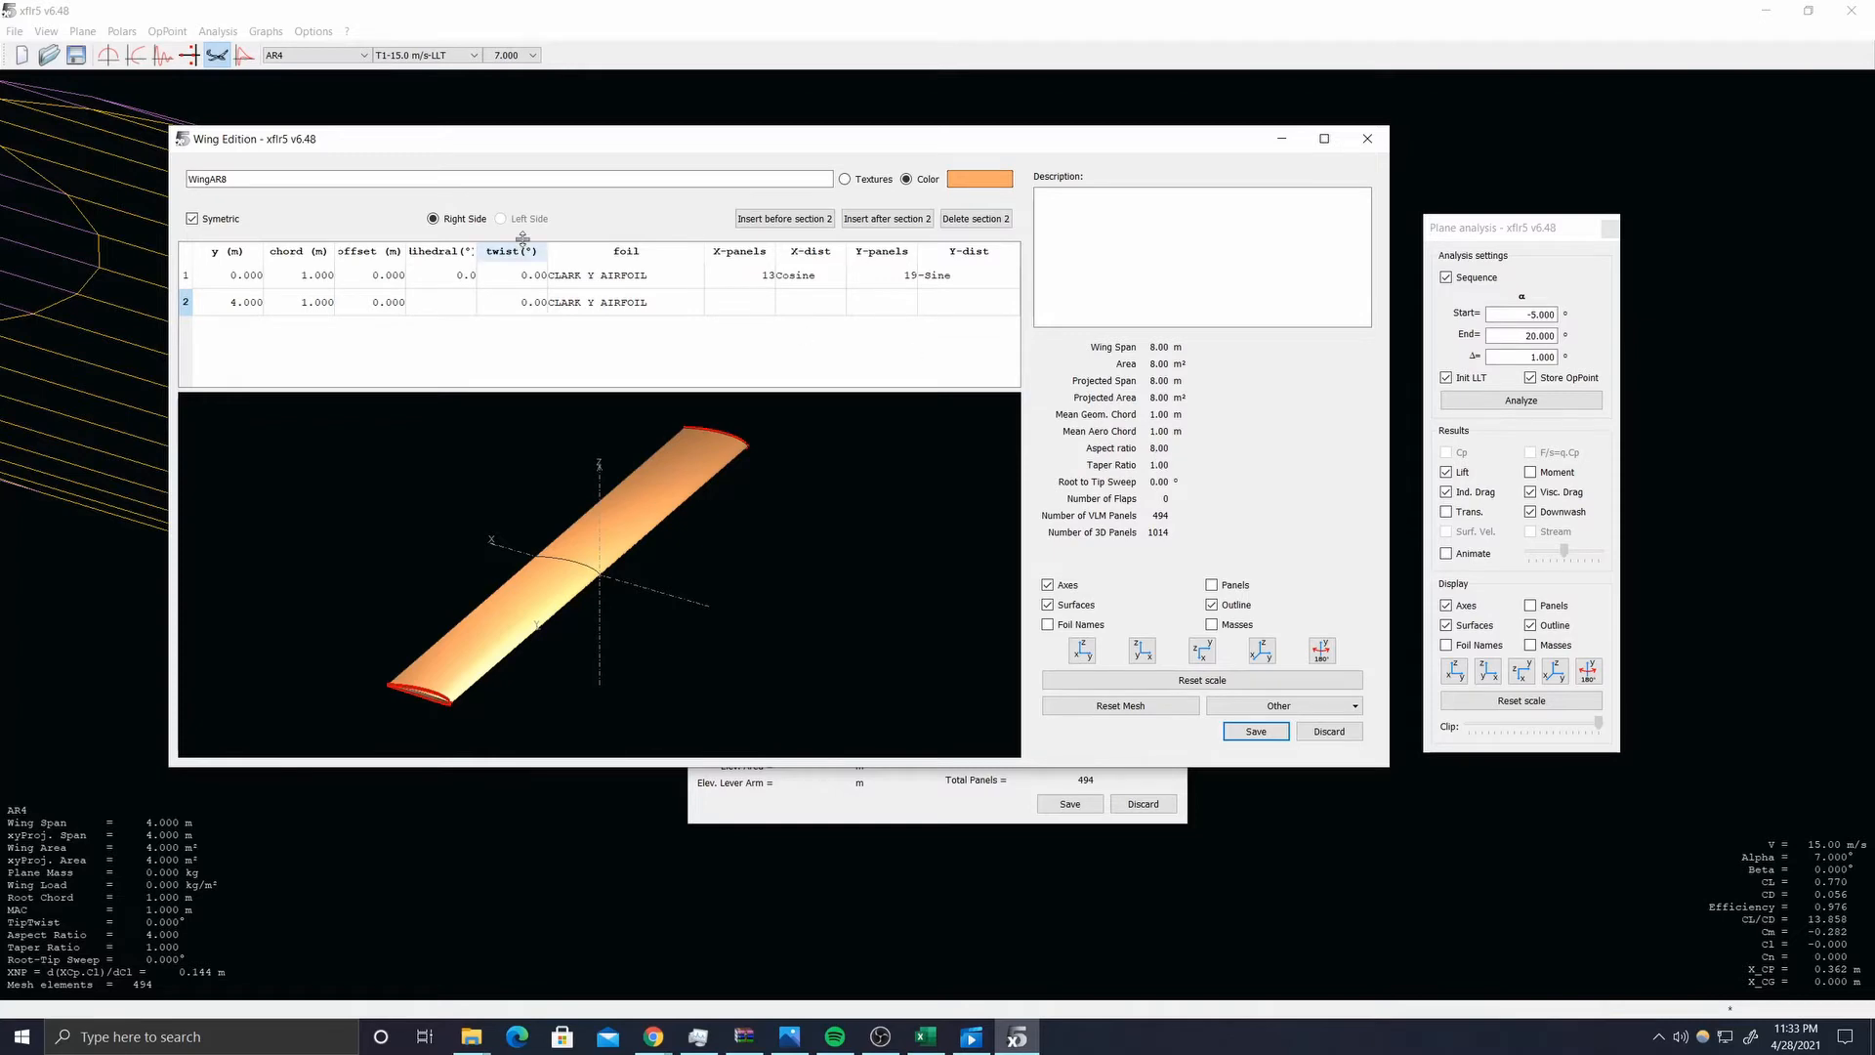
pyautogui.click(1251, 733)
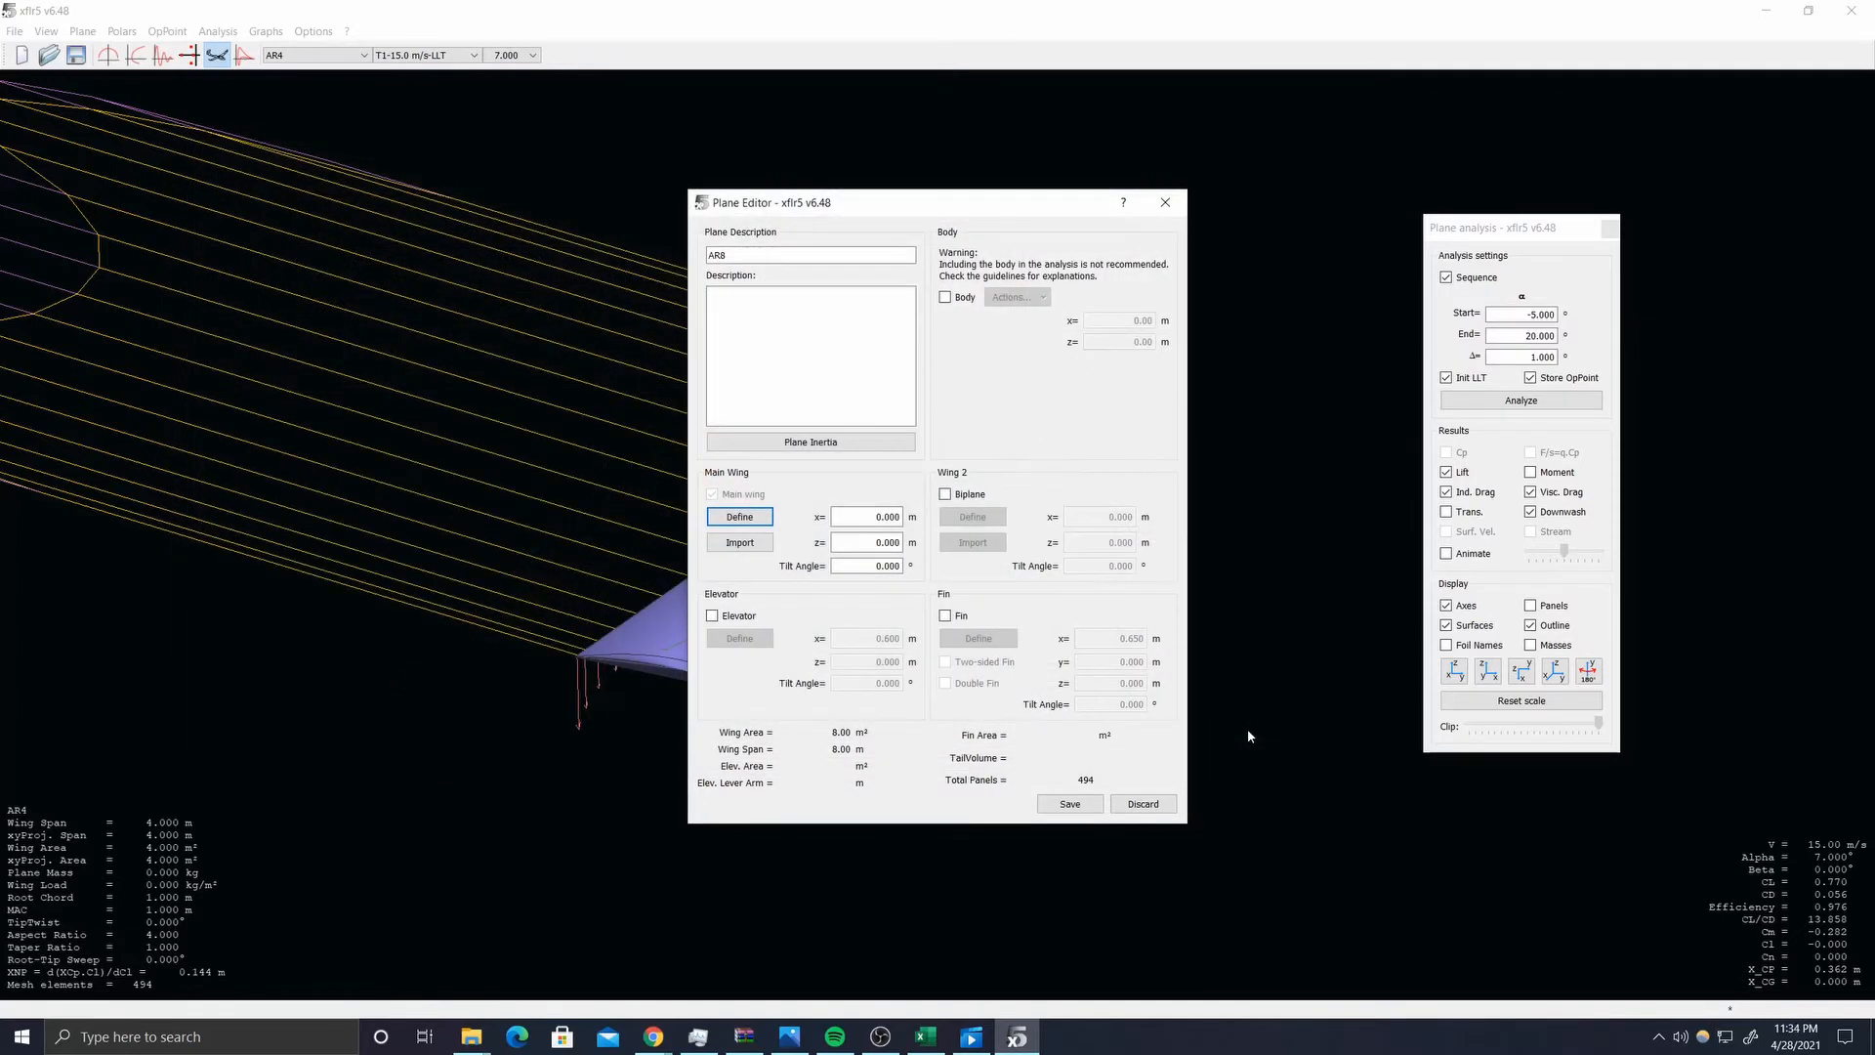
pyautogui.click(1070, 804)
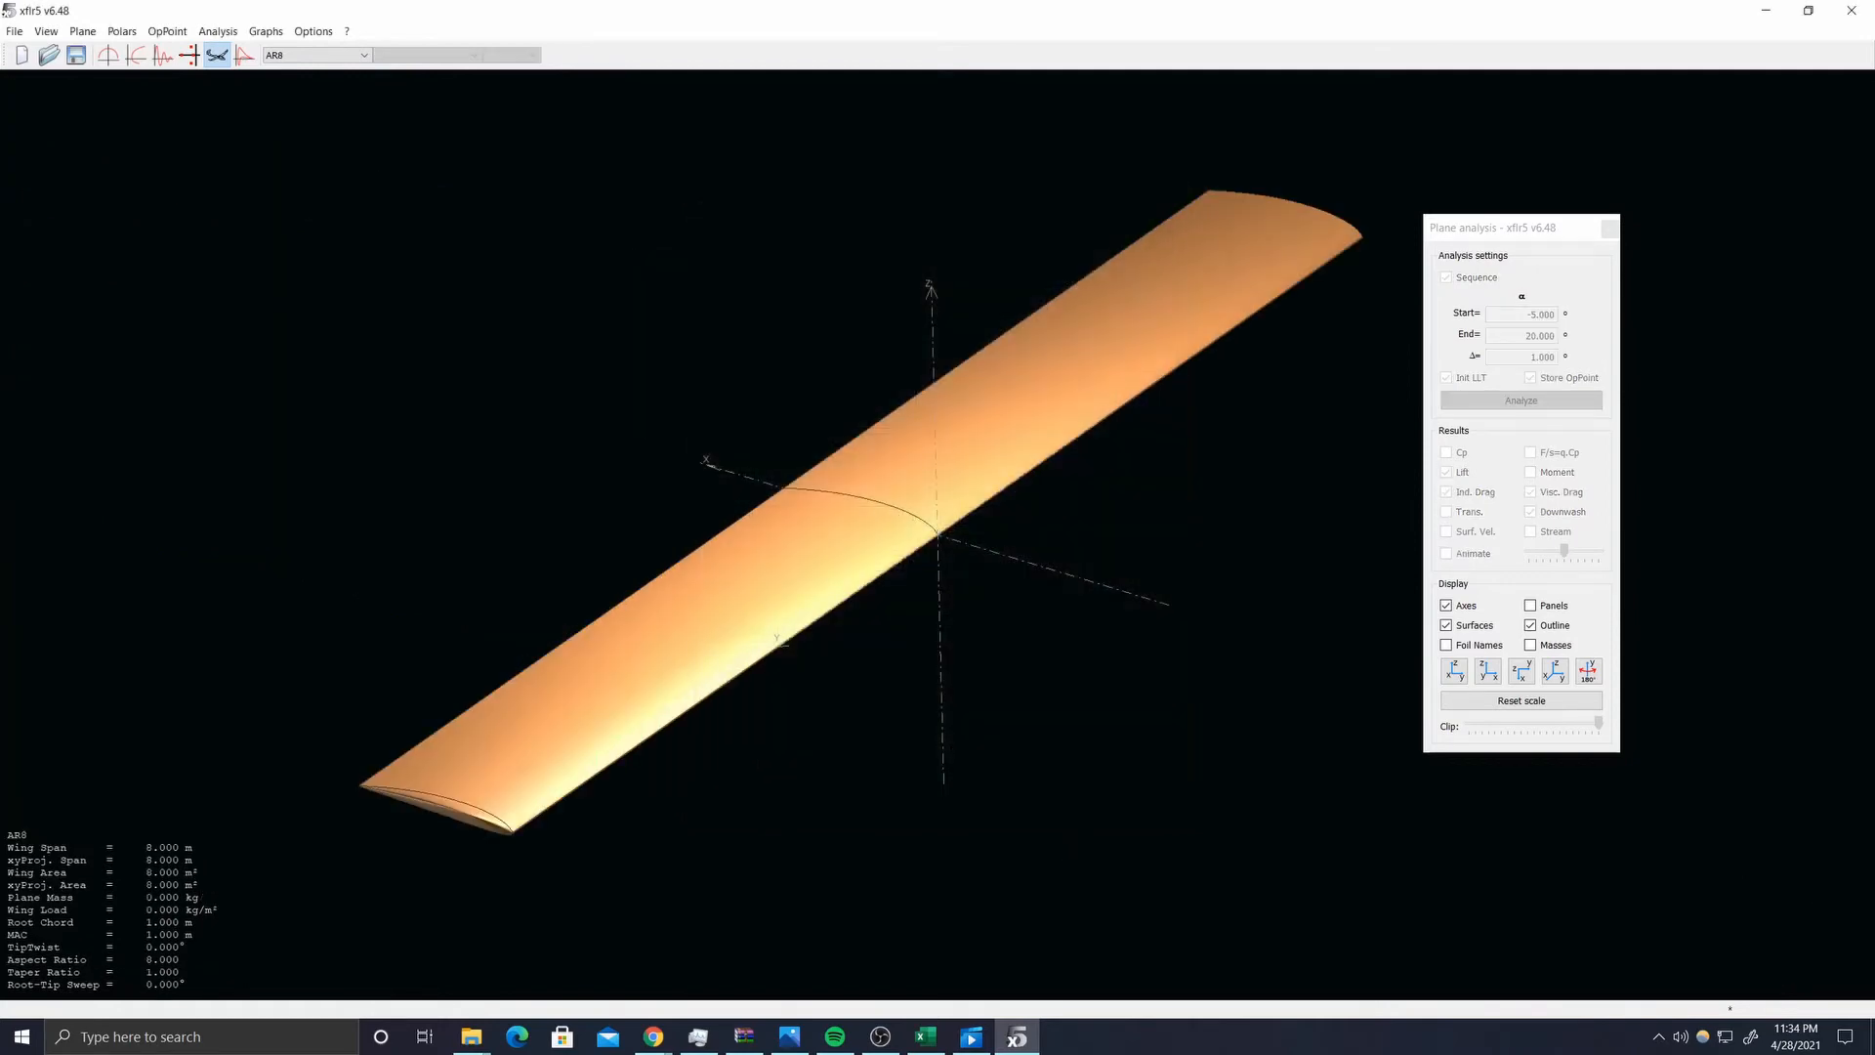
# - Define a Type 1 fixed-speed analysis for AR8 at 15 m/s with the LLT method
pyautogui.click(218, 31)
pyautogui.click(236, 51)
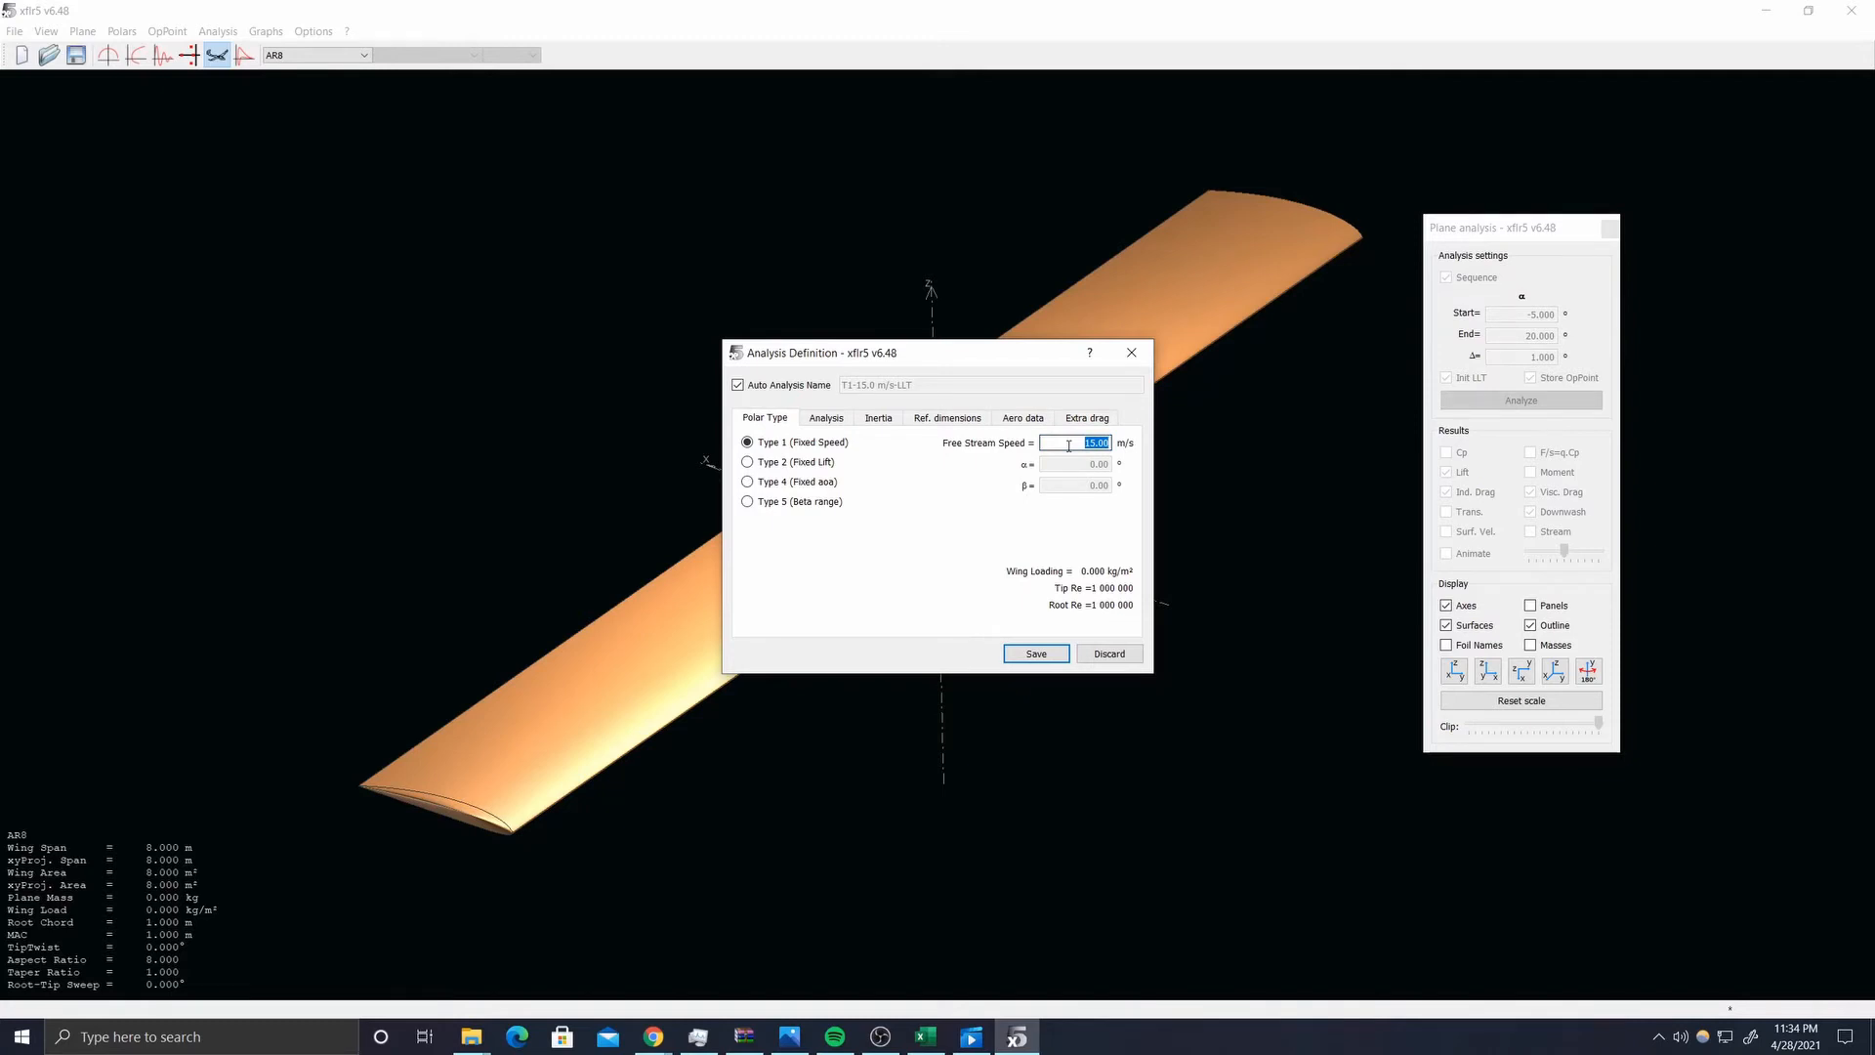
pyautogui.write('10')
pyautogui.press('Return')
pyautogui.doubleClick(1090, 443)
pyautogui.write('15')
pyautogui.press('Tab')
pyautogui.click(824, 418)
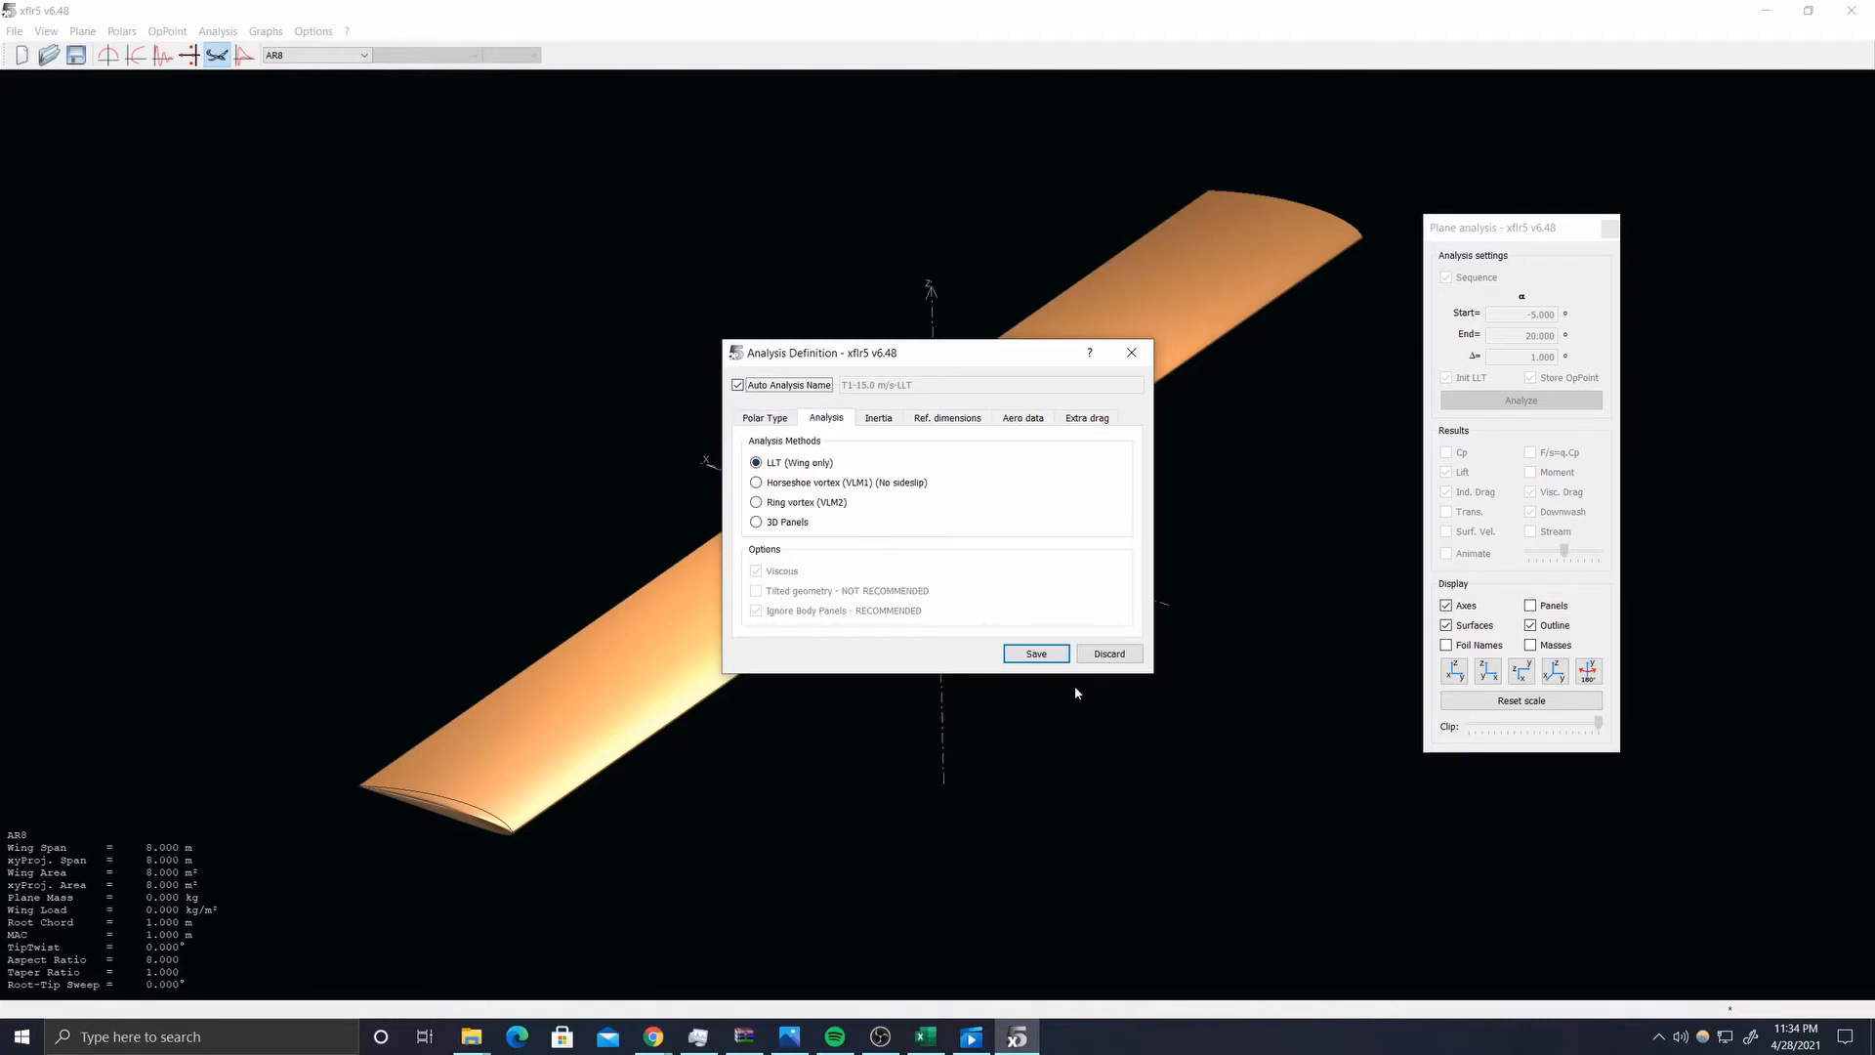
pyautogui.click(1035, 655)
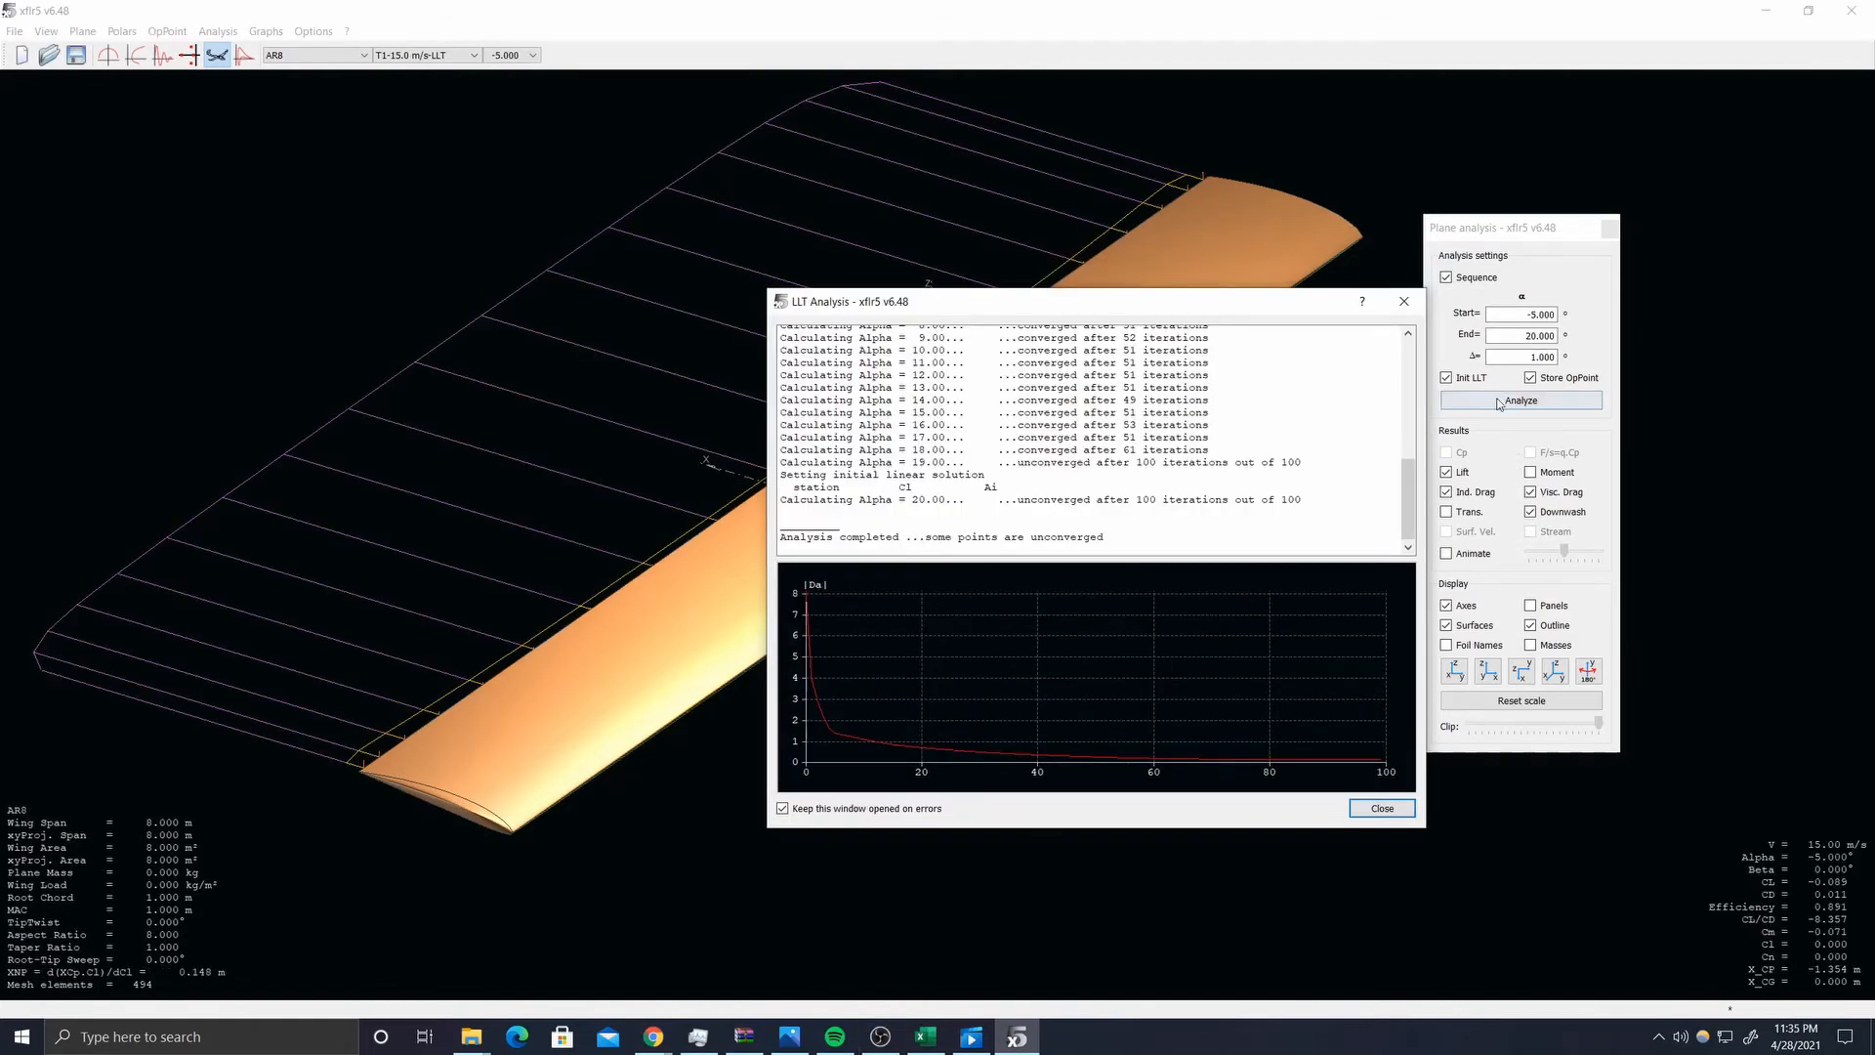
# - Analyze AR8 from -5° to 20° in 1° increments and animate its operating points
pyautogui.click(1497, 401)
pyautogui.click(1382, 808)
pyautogui.click(1446, 554)
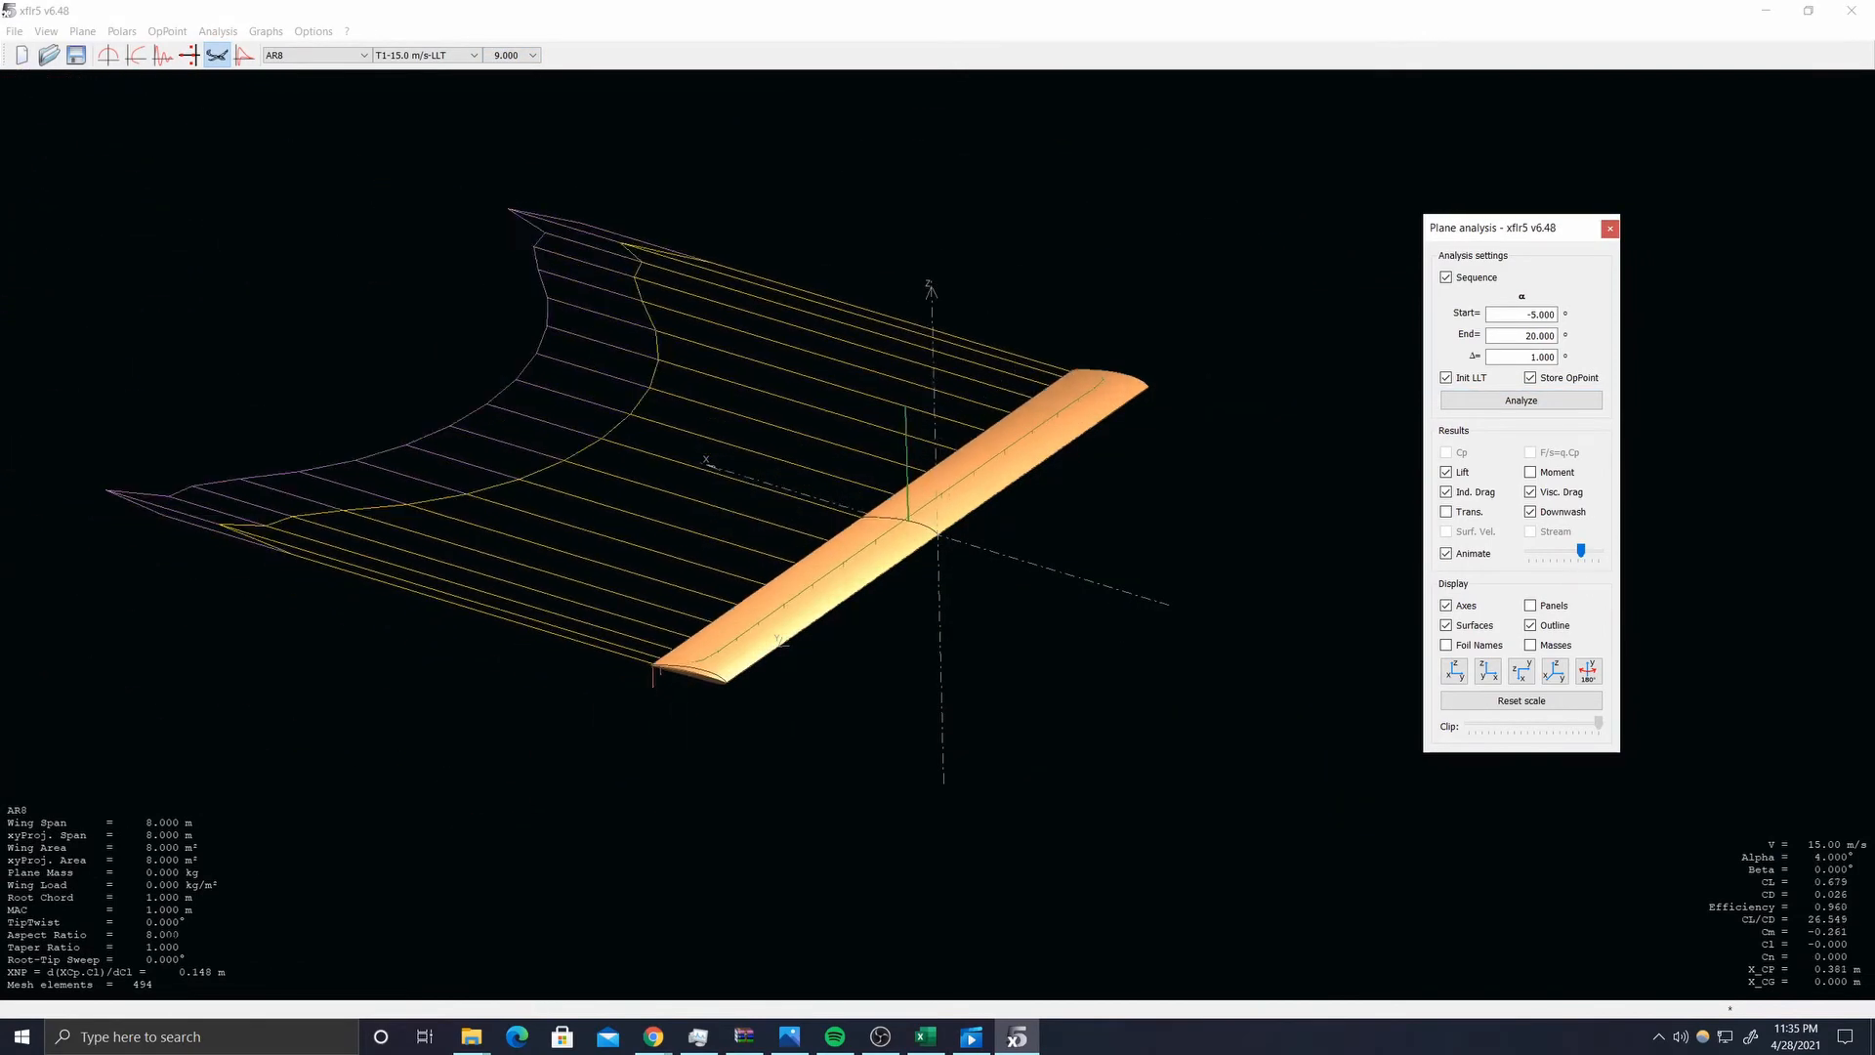
# - Display the polar graphs of AR4 and AR8 and move the Plane analysis window clear of the plots
pyautogui.click(135, 55)
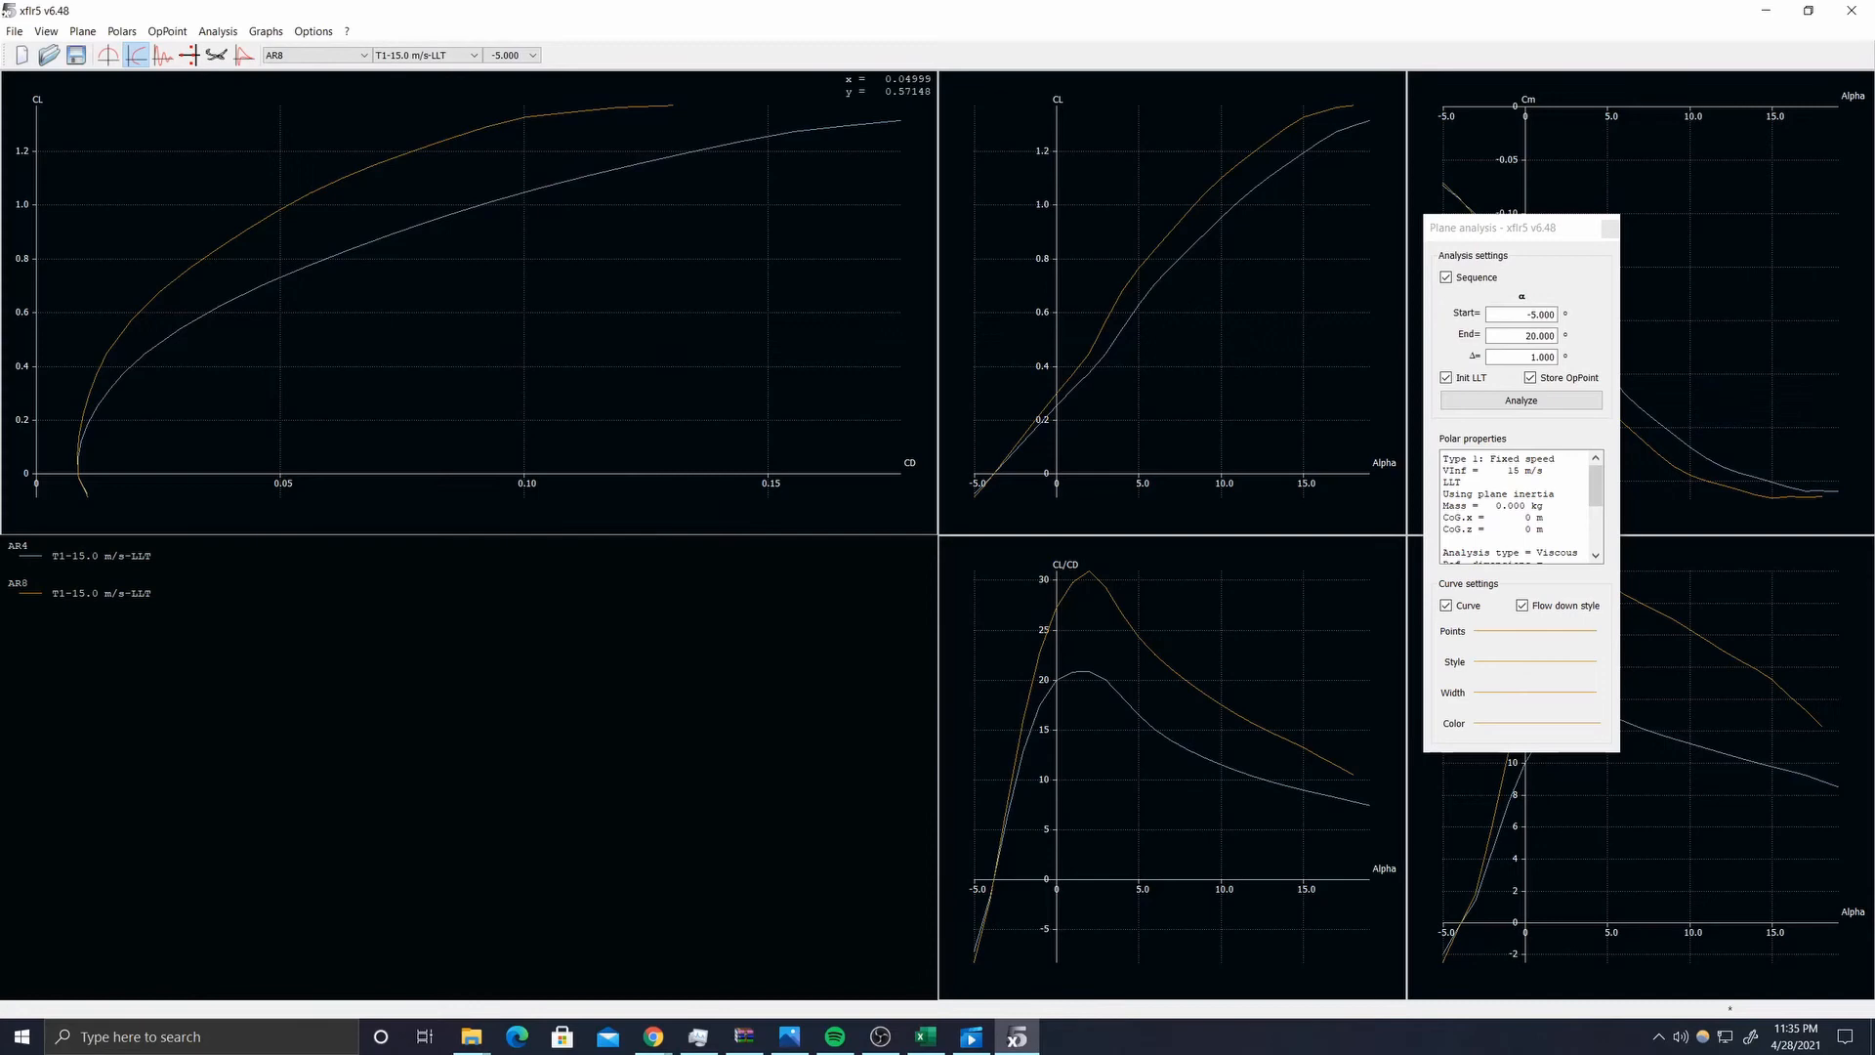
pyautogui.moveTo(1540, 227); pyautogui.dragTo(735, 589)
# - Define a new plane named AR12 without an elevator or fin
pyautogui.click(83, 31)
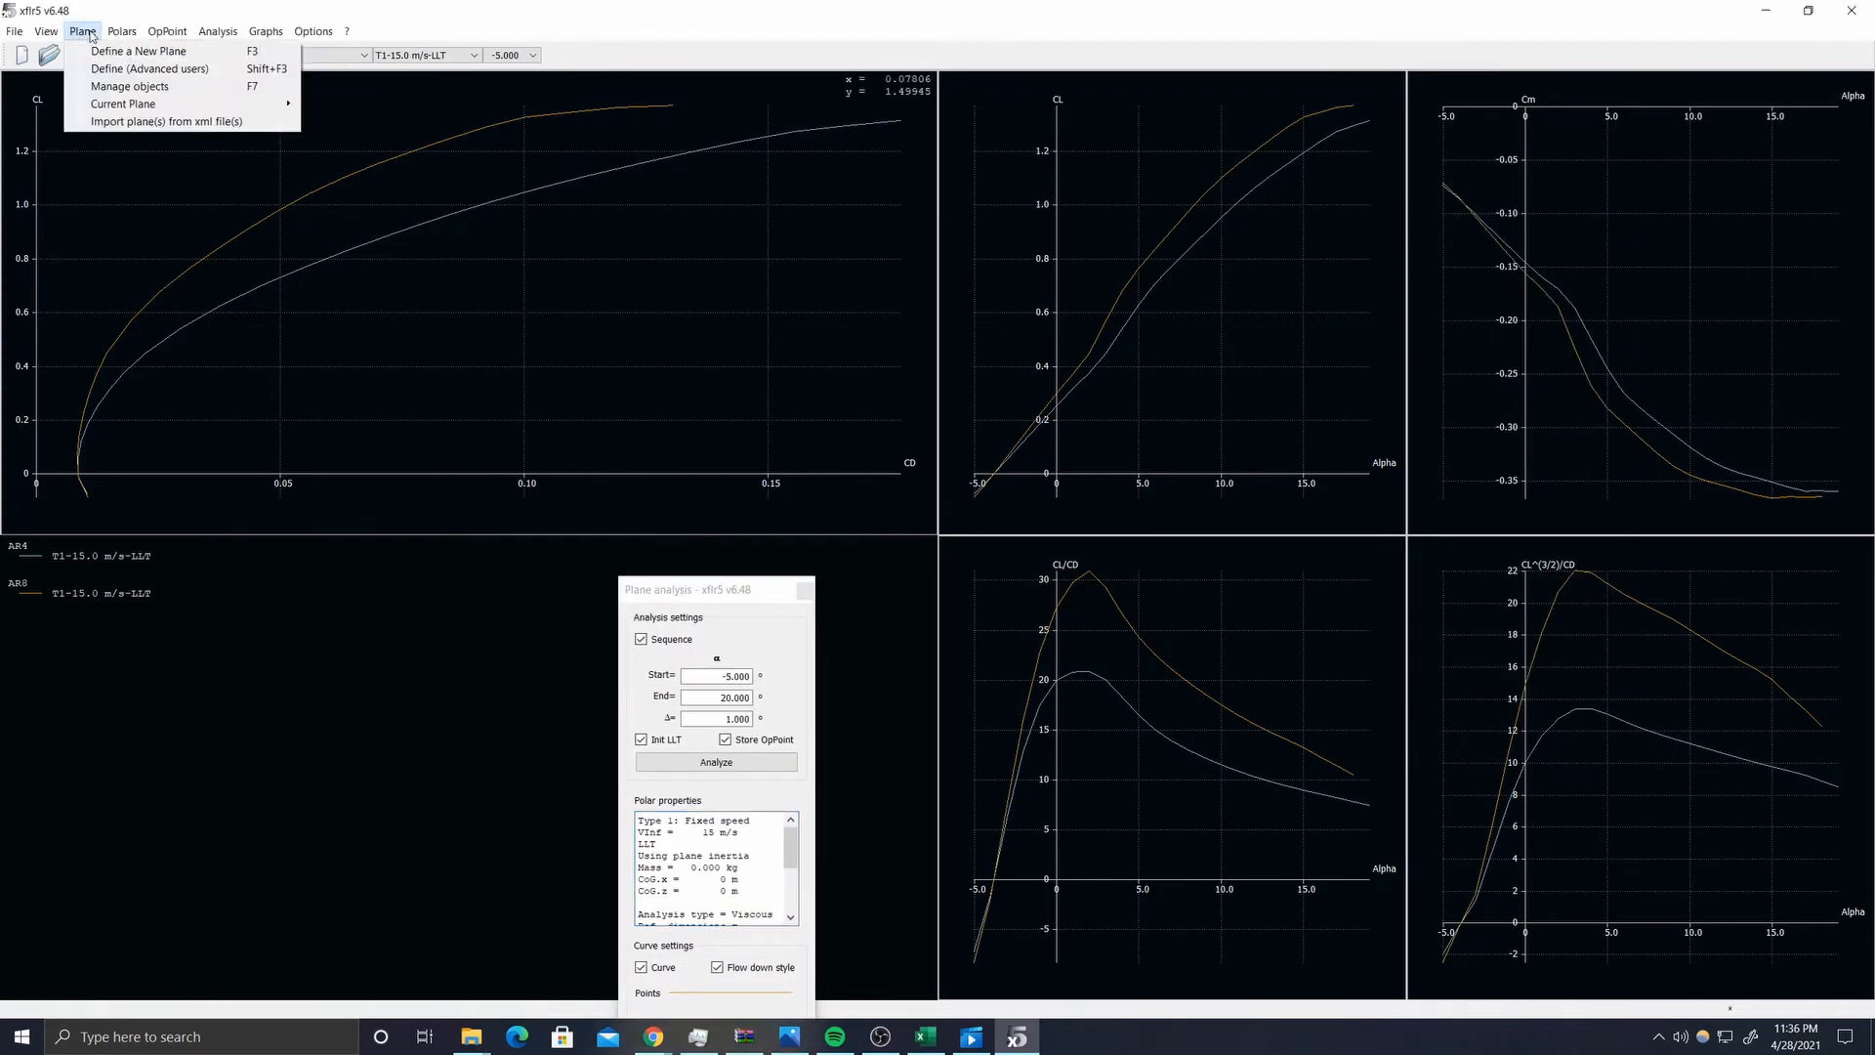
pyautogui.click(108, 44)
pyautogui.moveTo(783, 256); pyautogui.dragTo(648, 259)
pyautogui.write('AR10')
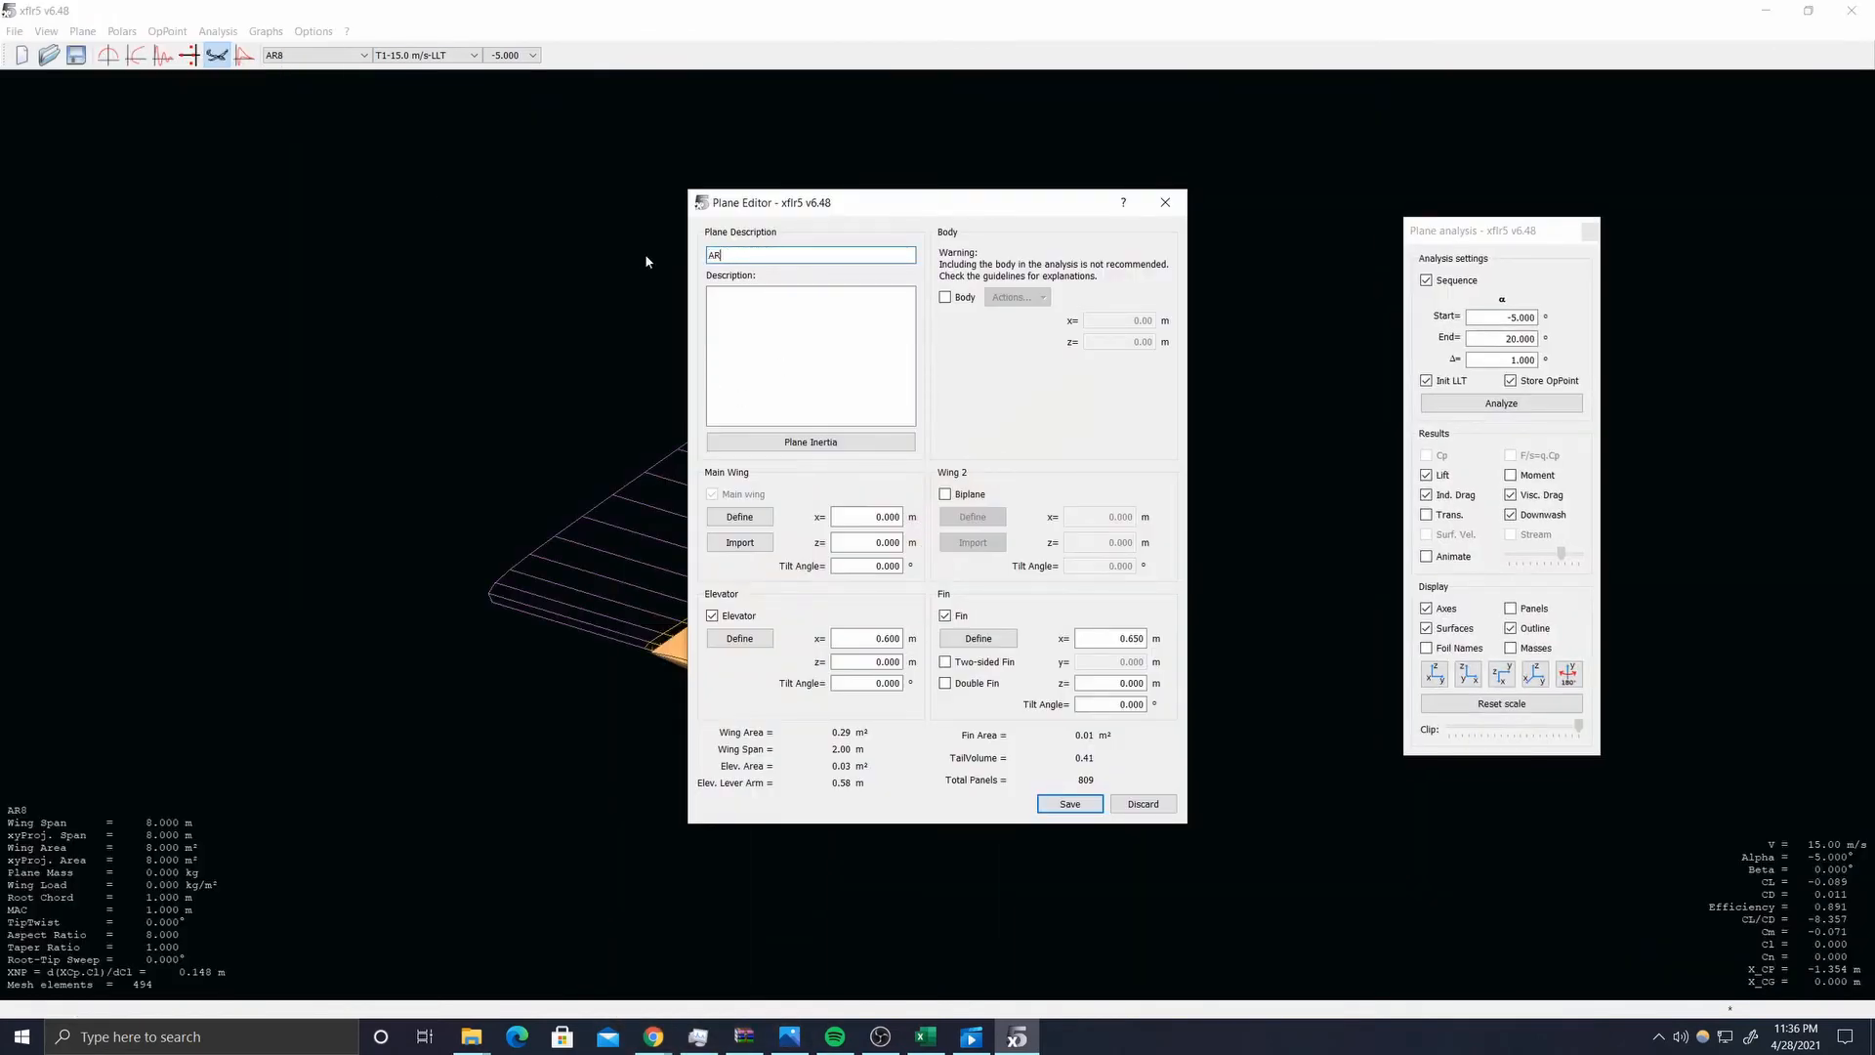
pyautogui.click(712, 616)
pyautogui.click(944, 616)
# - Name the main wing WingAR12 and set both chords to 1 m, the tip offset to 0 and the tip's y position to 6 m
pyautogui.click(740, 517)
pyautogui.write('AR12')
pyautogui.click(314, 276)
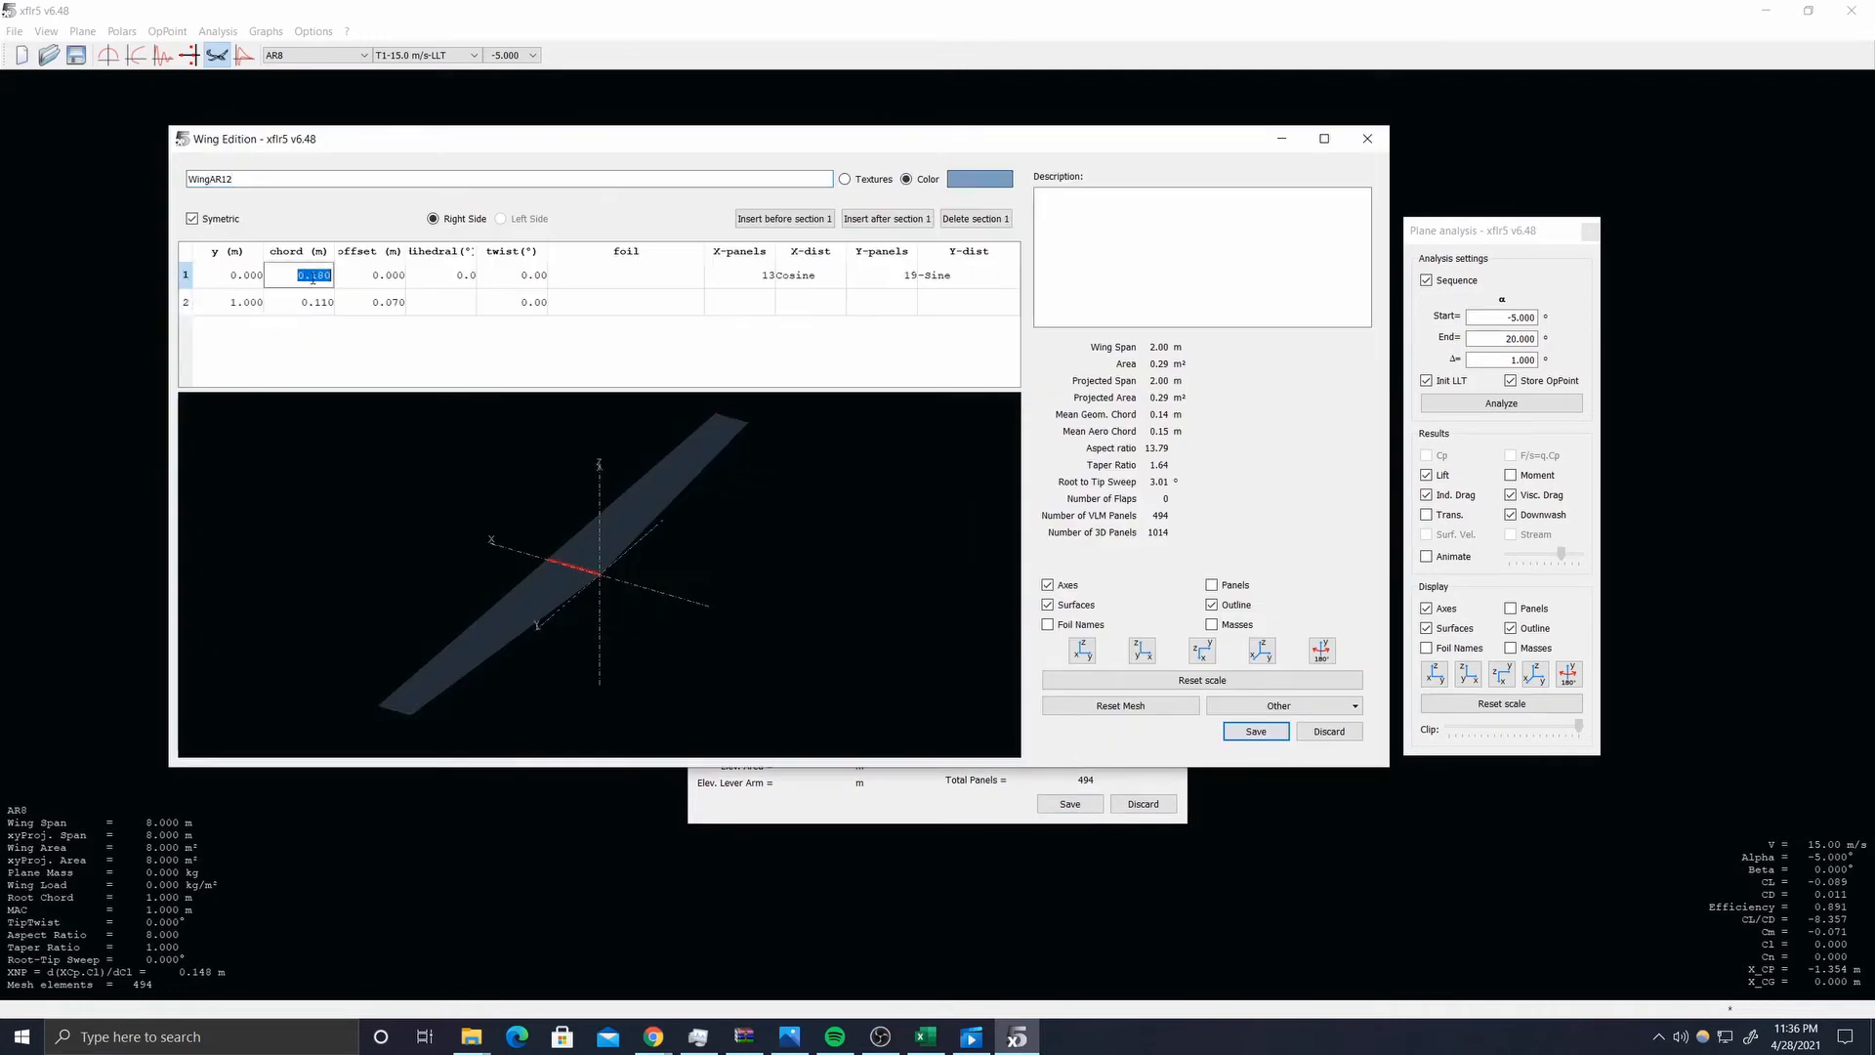
pyautogui.write('1')
pyautogui.click(314, 302)
pyautogui.write('1')
pyautogui.click(384, 303)
pyautogui.write('0')
pyautogui.click(232, 306)
# - Assign the CLARK Y AIRFOIL foil to both WingAR12 sections and save the wing and the plane
pyautogui.click(625, 303)
pyautogui.click(625, 276)
pyautogui.click(1202, 681)
pyautogui.click(809, 303)
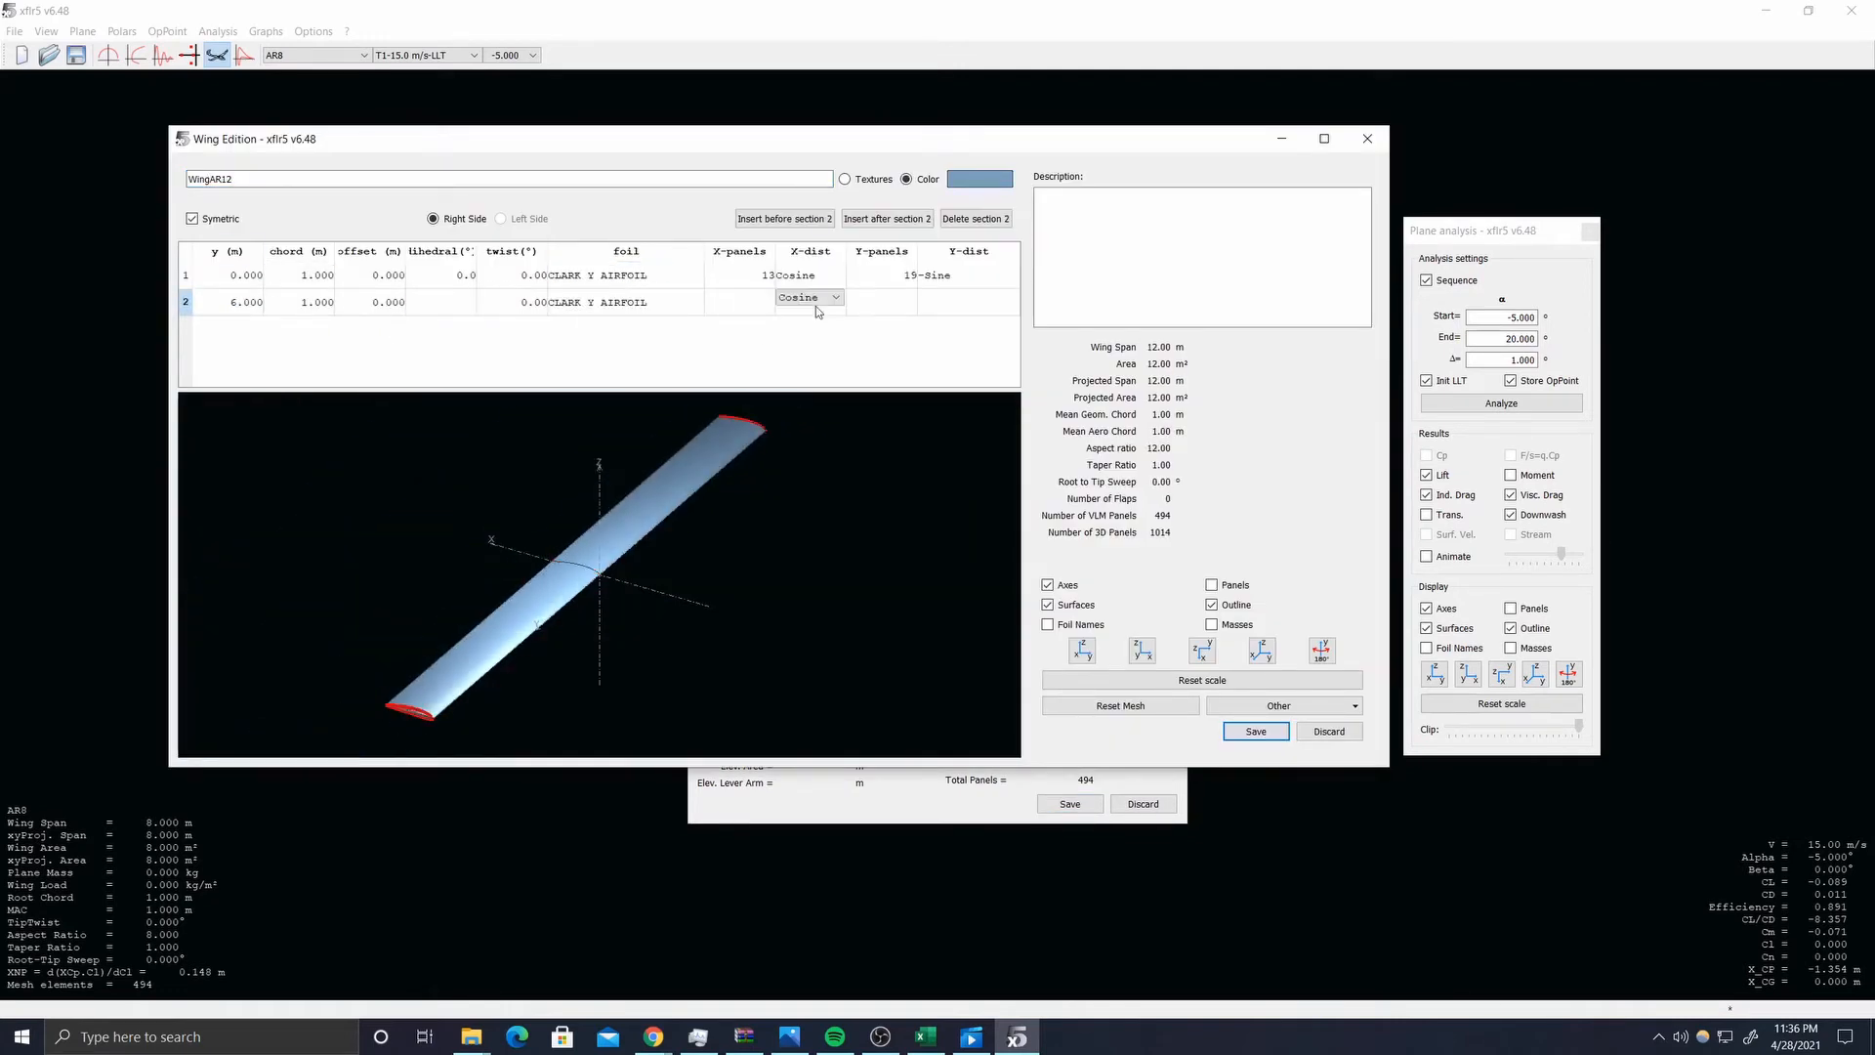
pyautogui.click(952, 302)
pyautogui.click(1256, 732)
pyautogui.click(1070, 803)
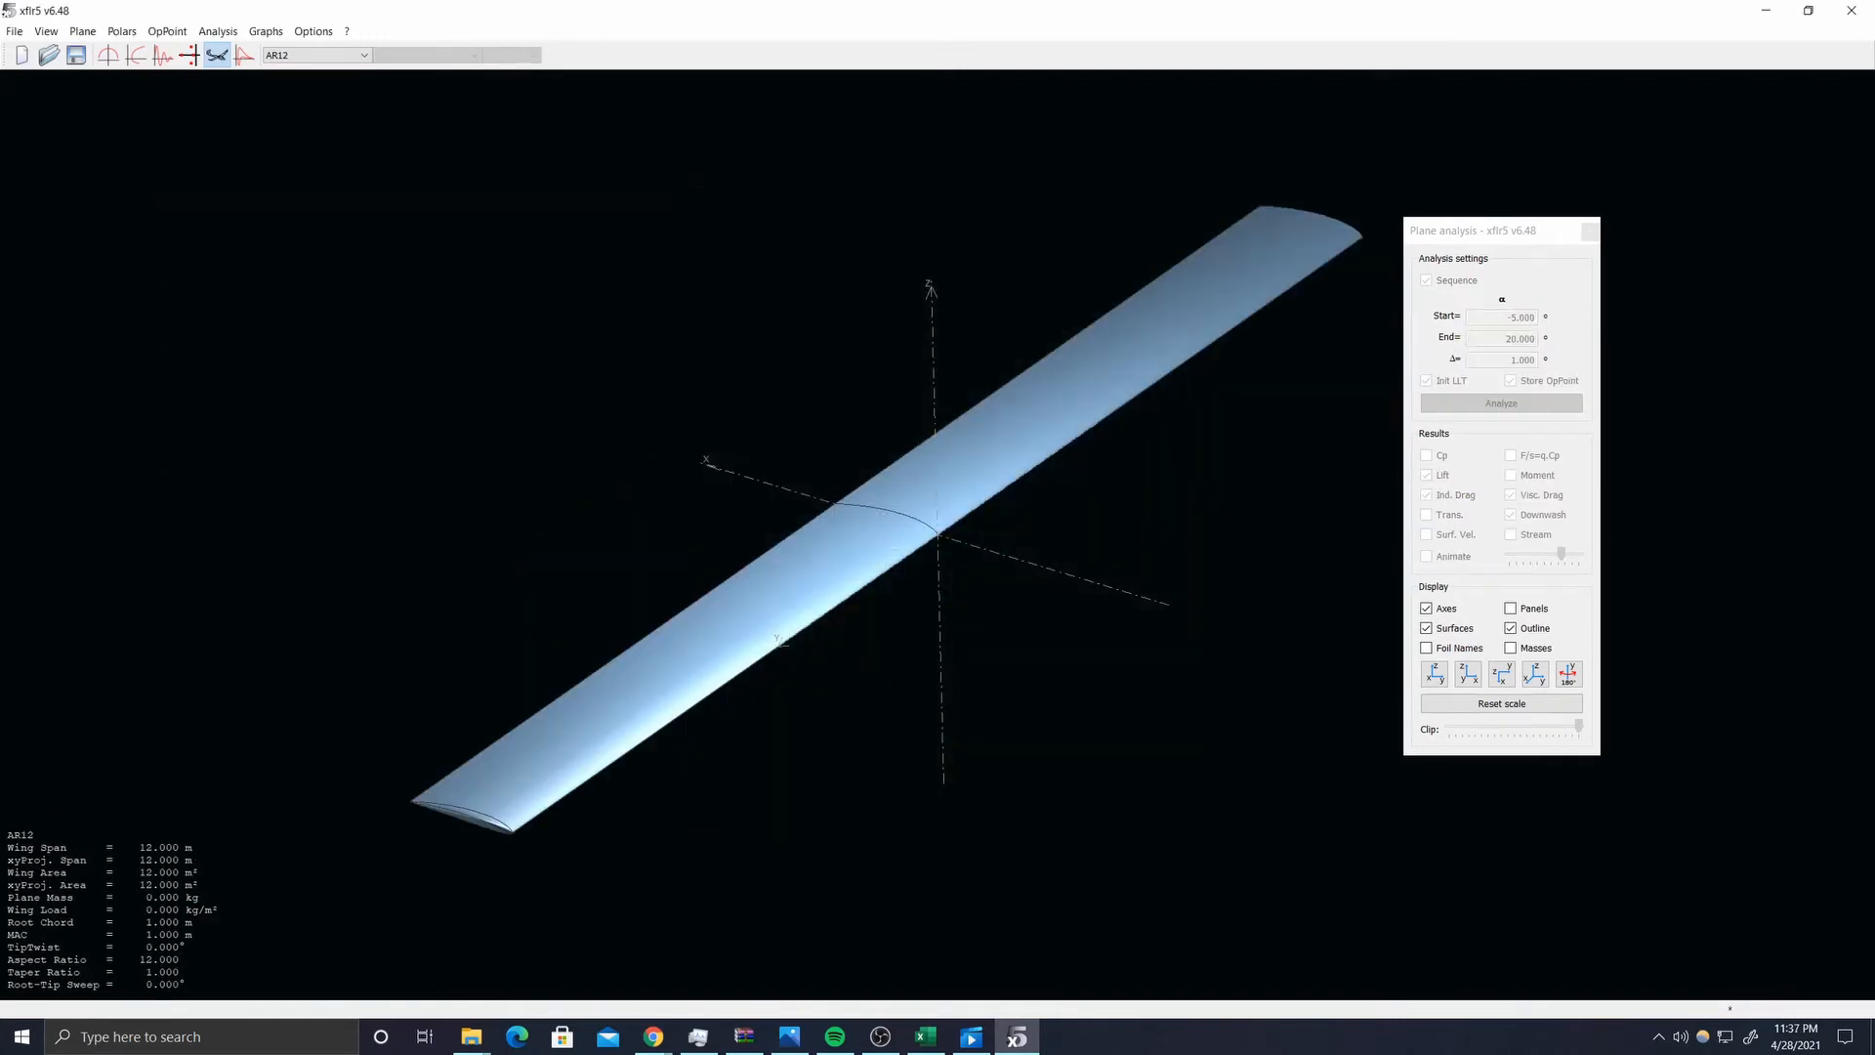
# - Define a 15 m/s LLT analysis for AR12 and run it from -5° to 20° in 1° increments
pyautogui.press('F6')
pyautogui.click(1036, 653)
pyautogui.click(1501, 403)
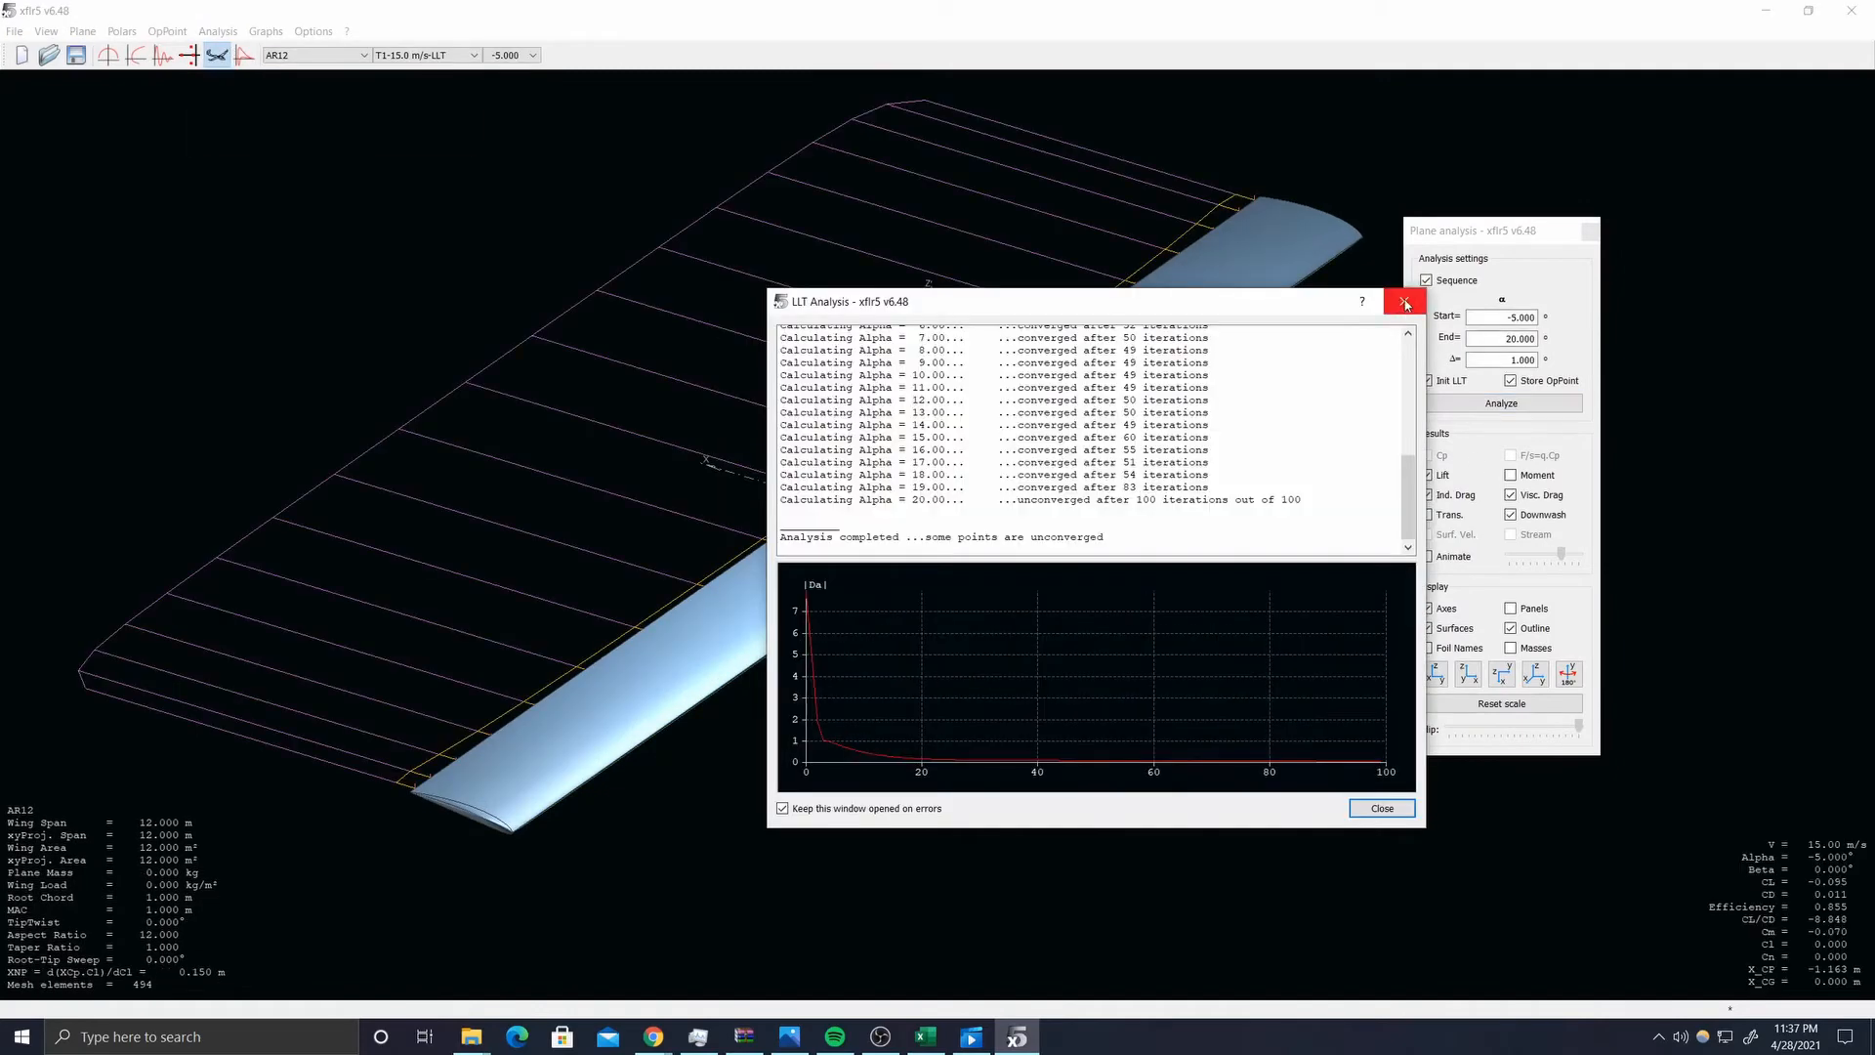
pyautogui.click(1406, 302)
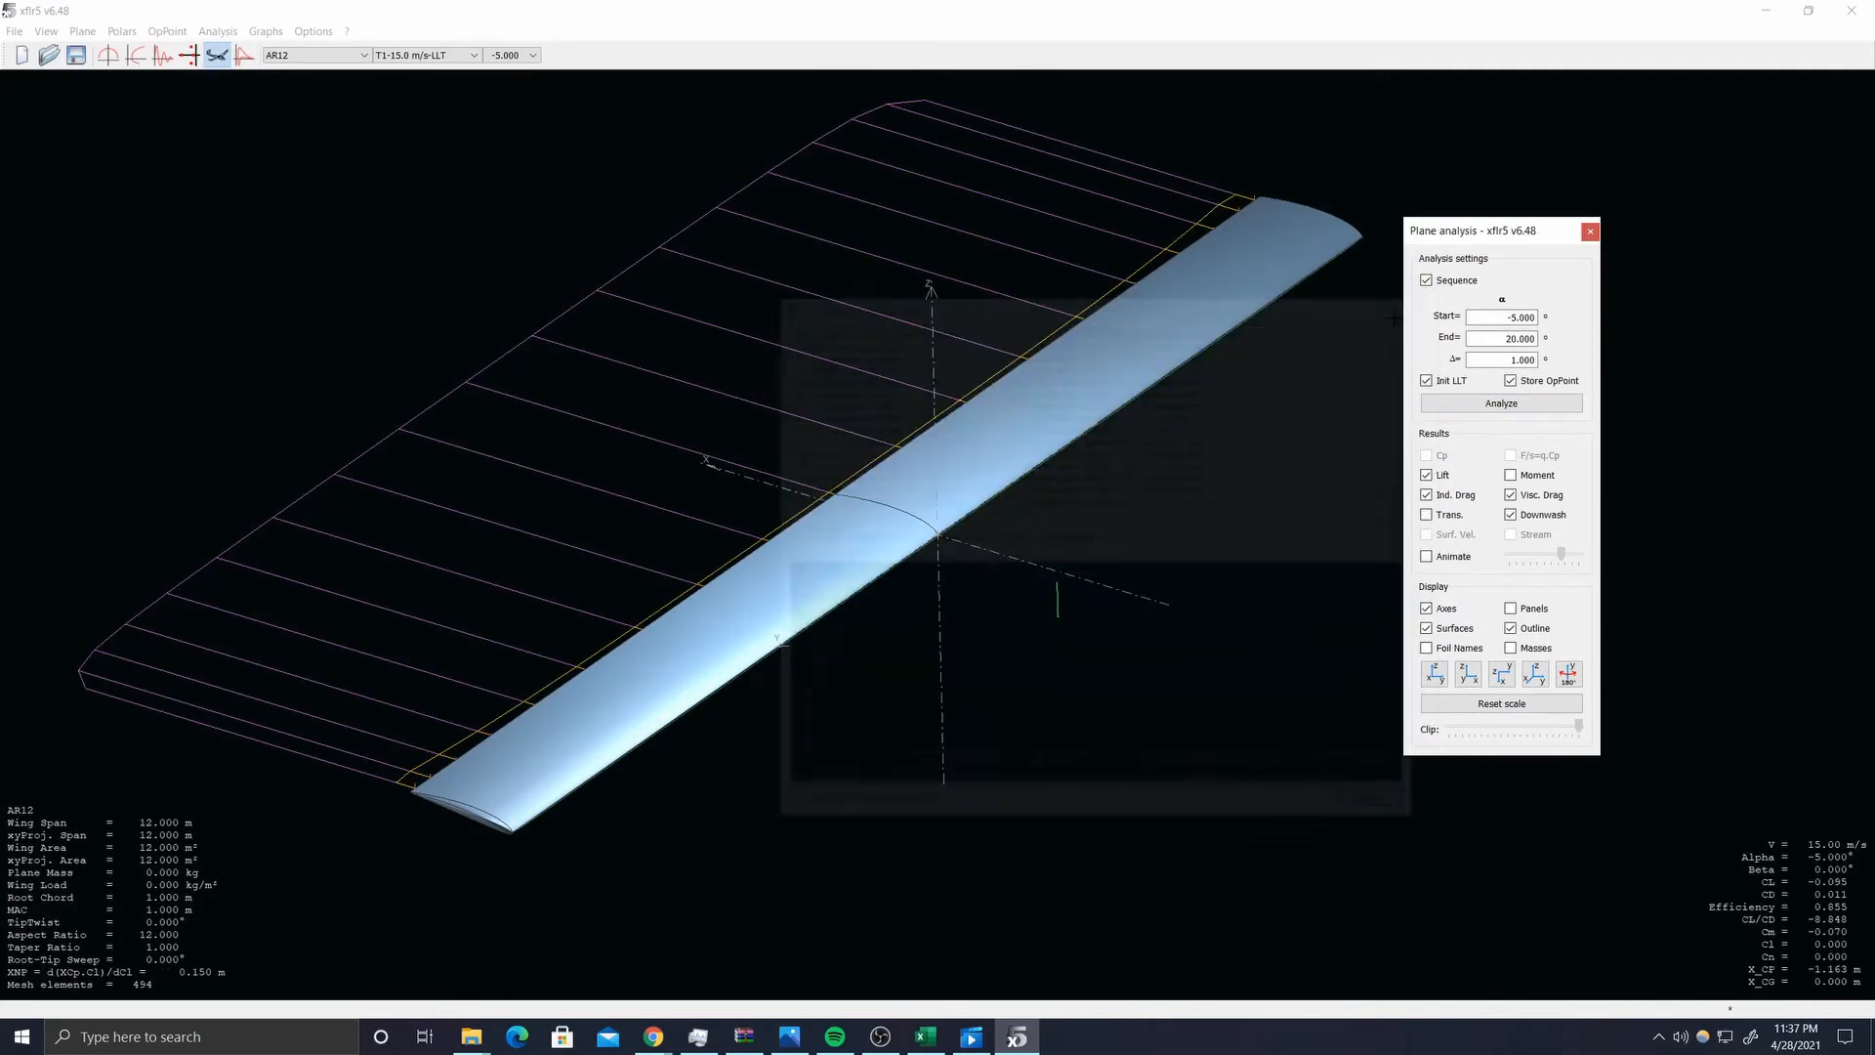
# - Display the polar graphs of all three wings with AR12 as the current plane
pyautogui.click(136, 55)
pyautogui.moveTo(788, 547); pyautogui.dragTo(466, 596)
pyautogui.click(317, 56)
pyautogui.click(313, 70)
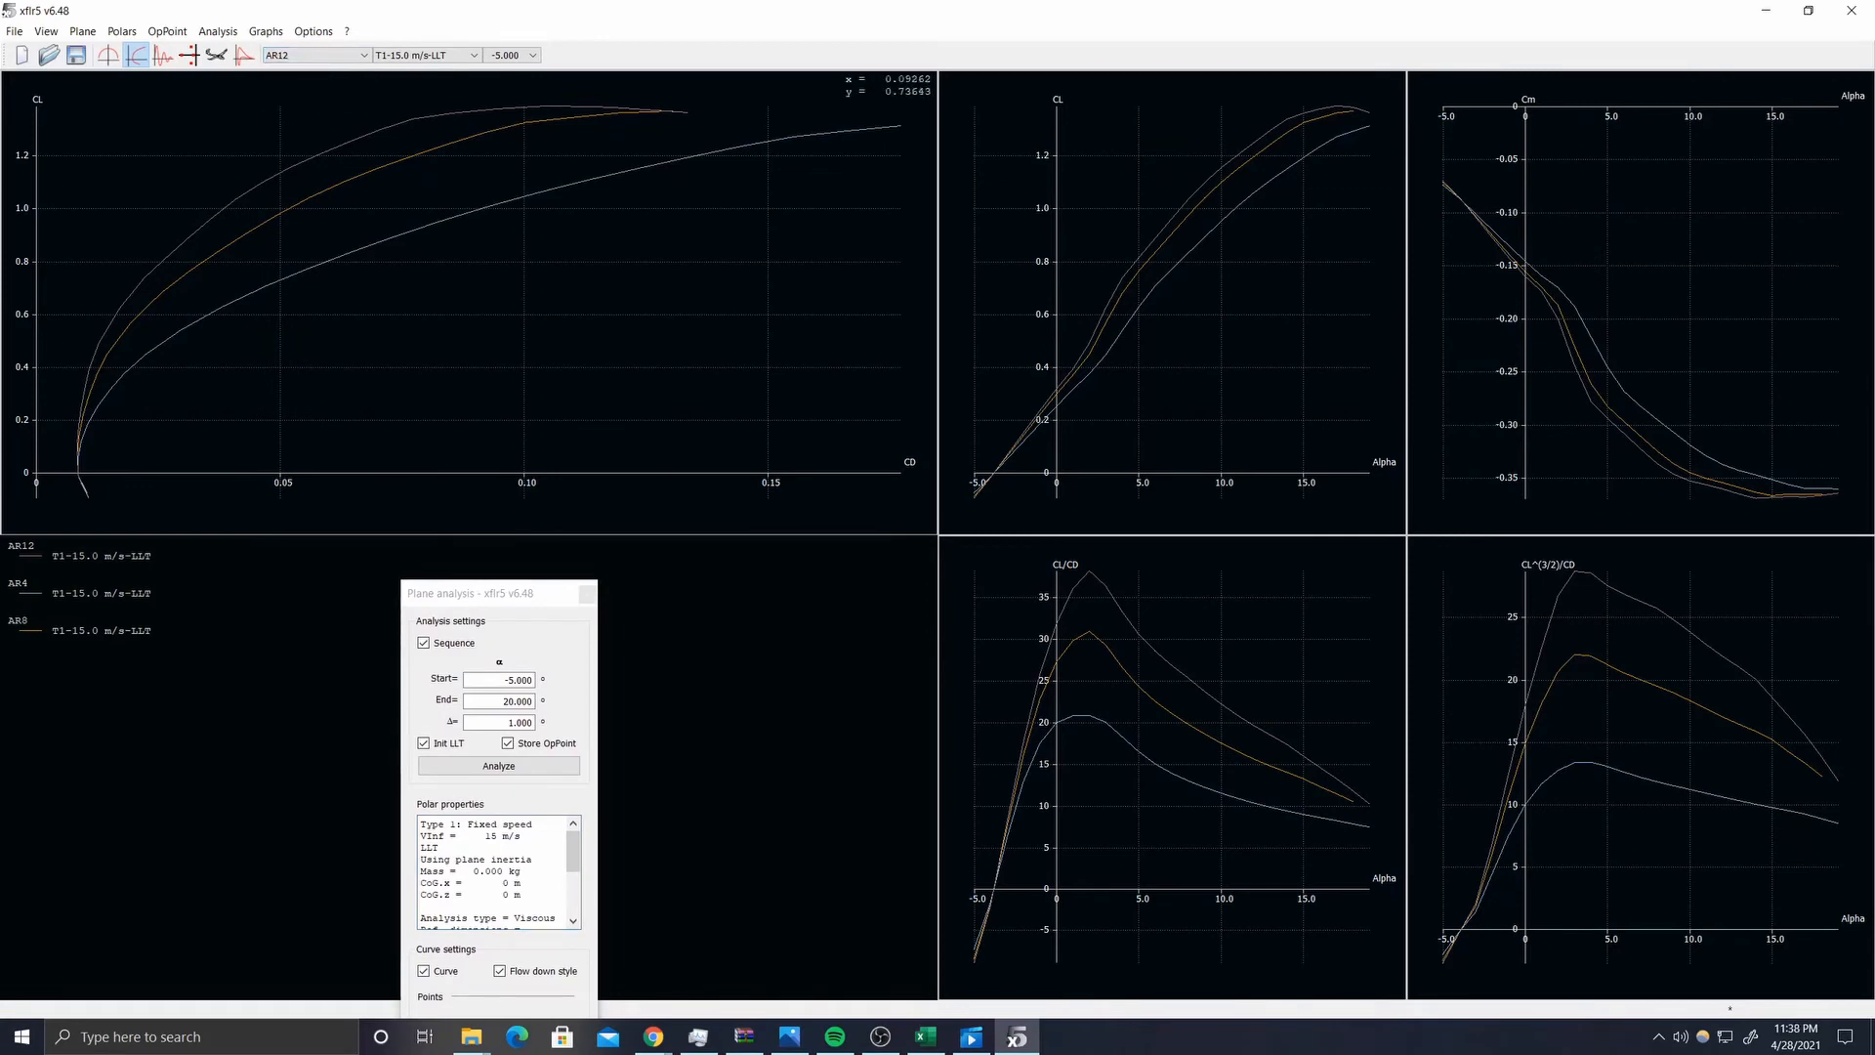
# - Show only the CL versus CD graph of the three wings and export it as the CSV file WING_CL-CD
pyautogui.press('1')
pyautogui.moveTo(464, 595); pyautogui.dragTo(1712, 397)
pyautogui.rightClick(744, 592)
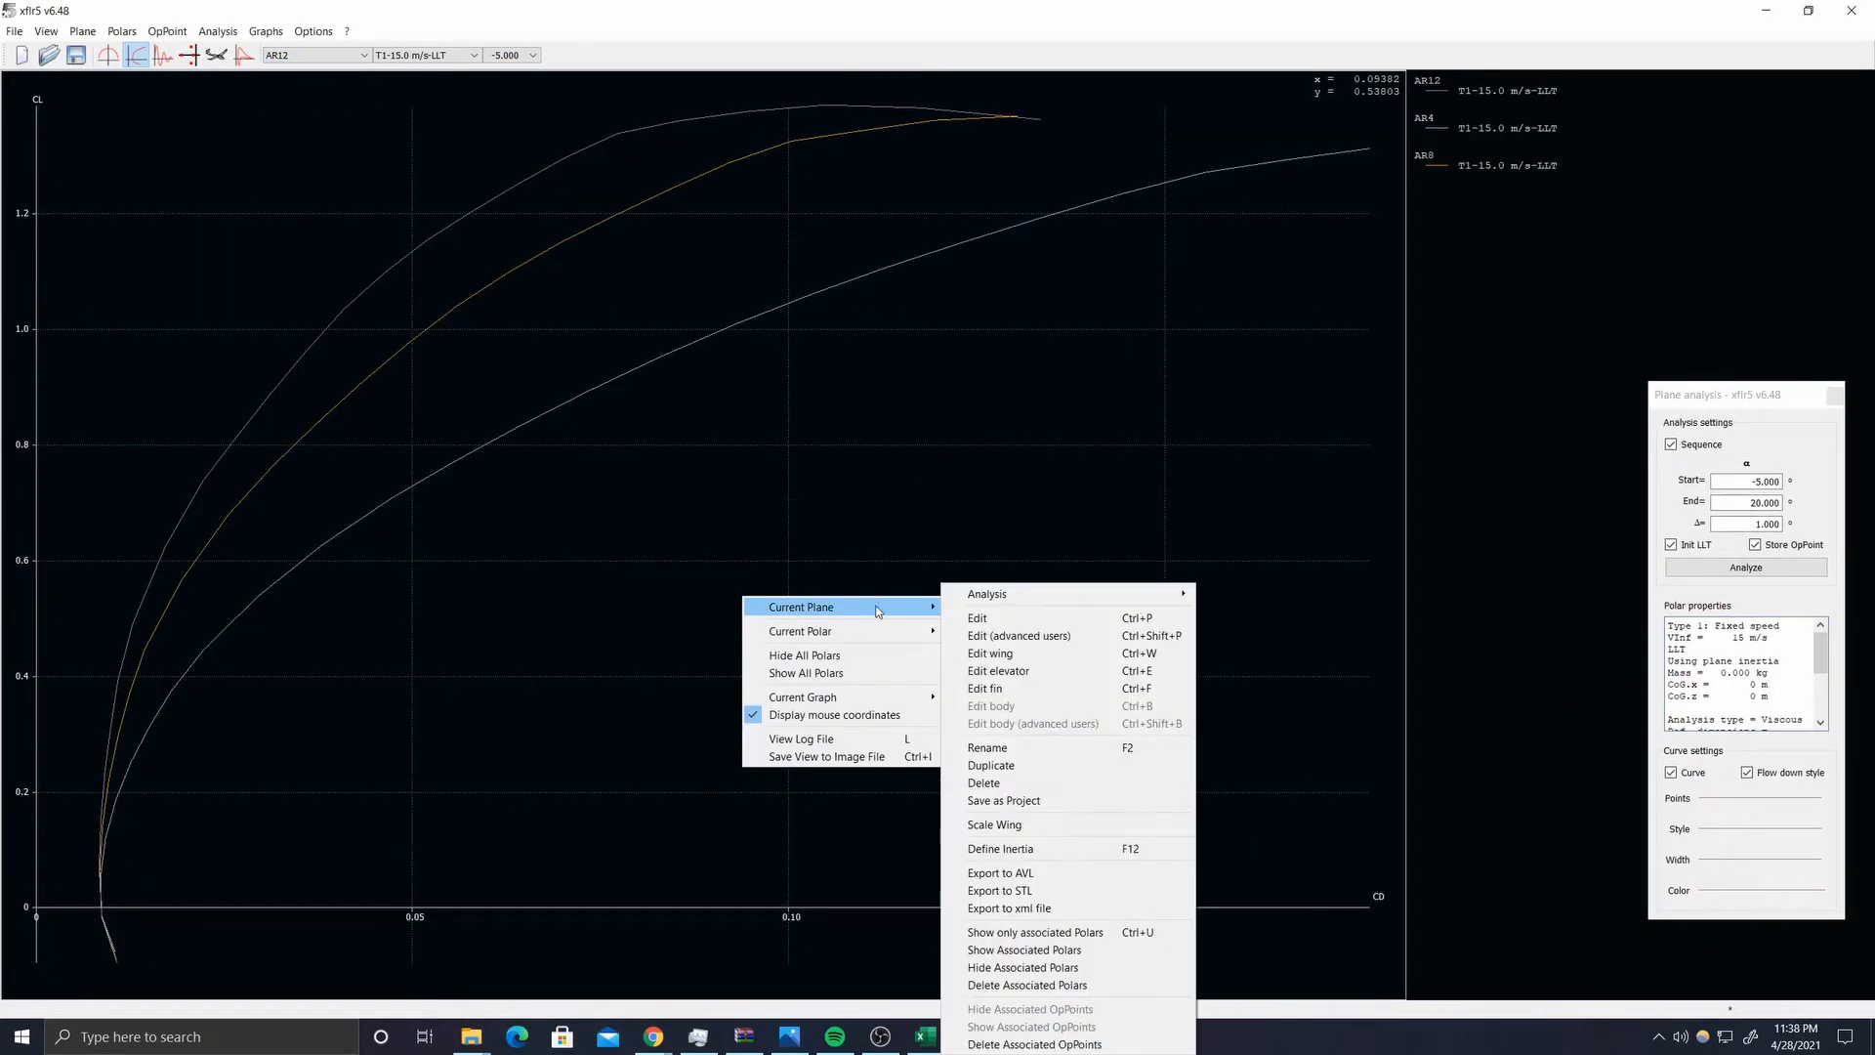
pyautogui.moveTo(879, 696)
pyautogui.click(949, 721)
pyautogui.write('WING_')
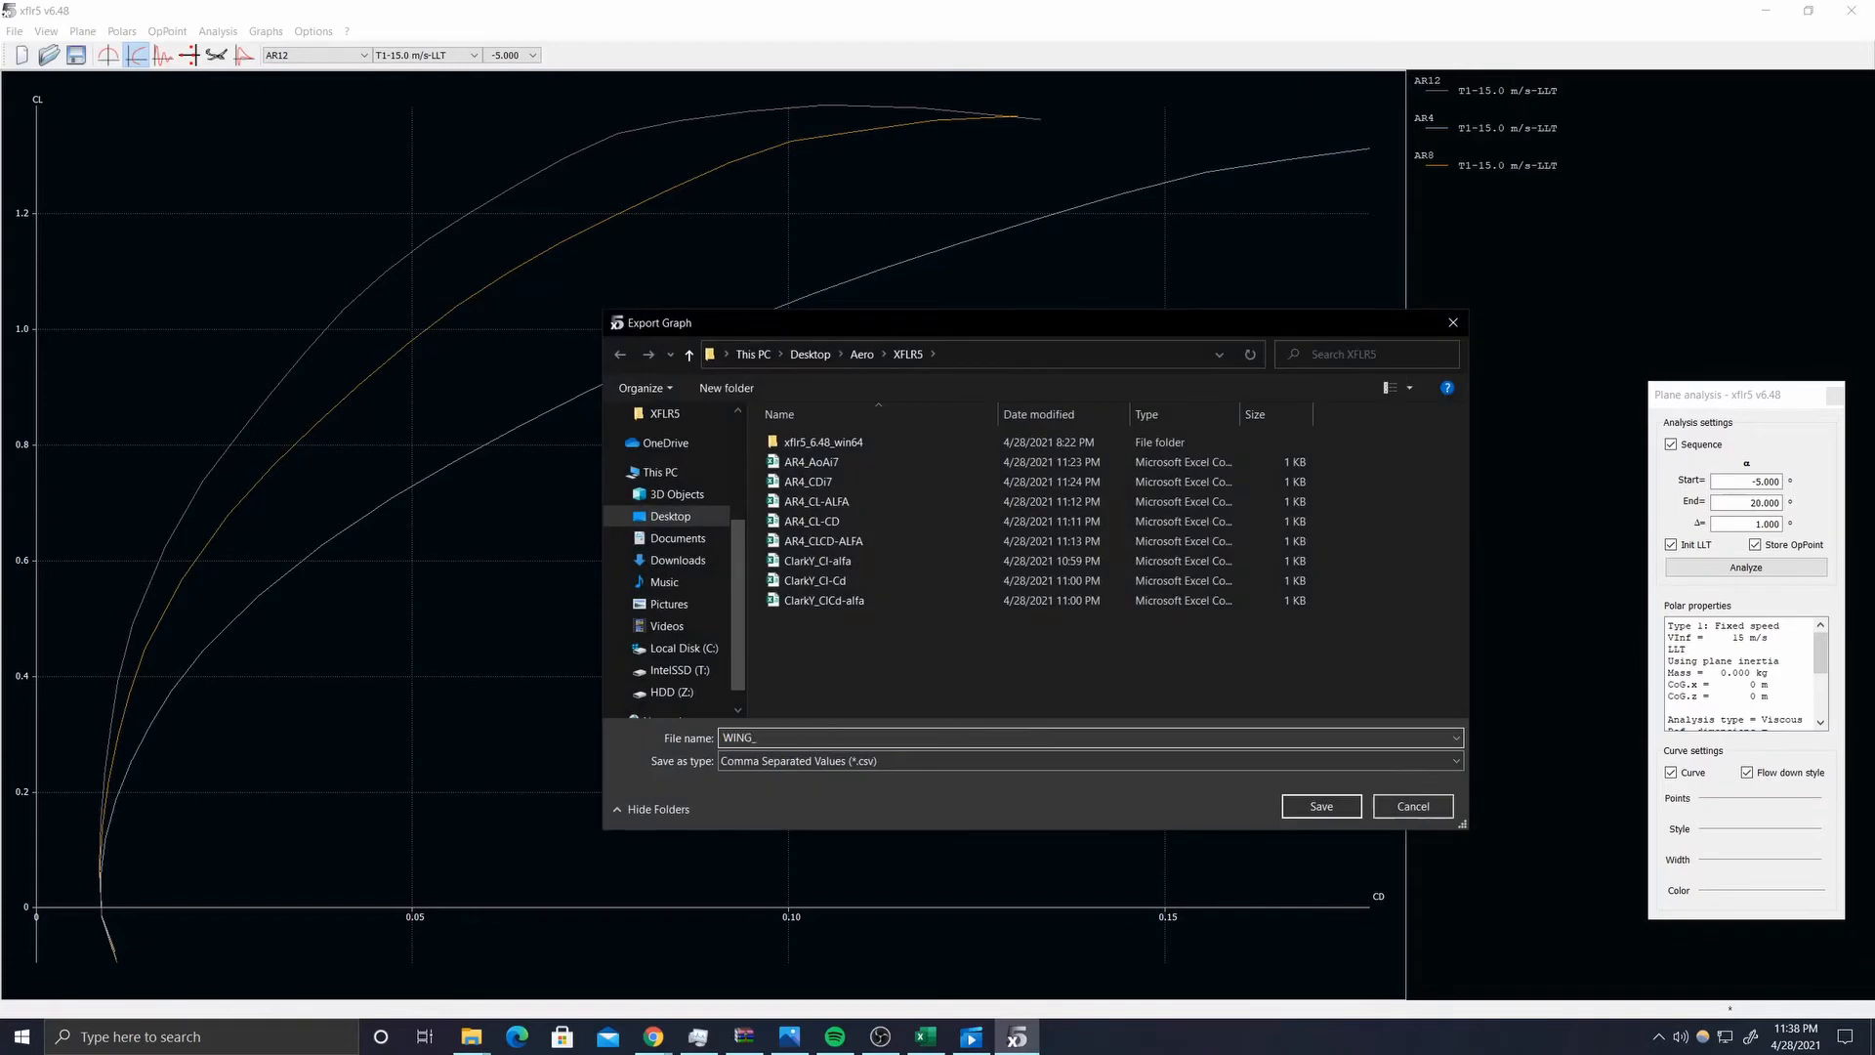
pyautogui.write('CLCD')
pyautogui.click(1321, 805)
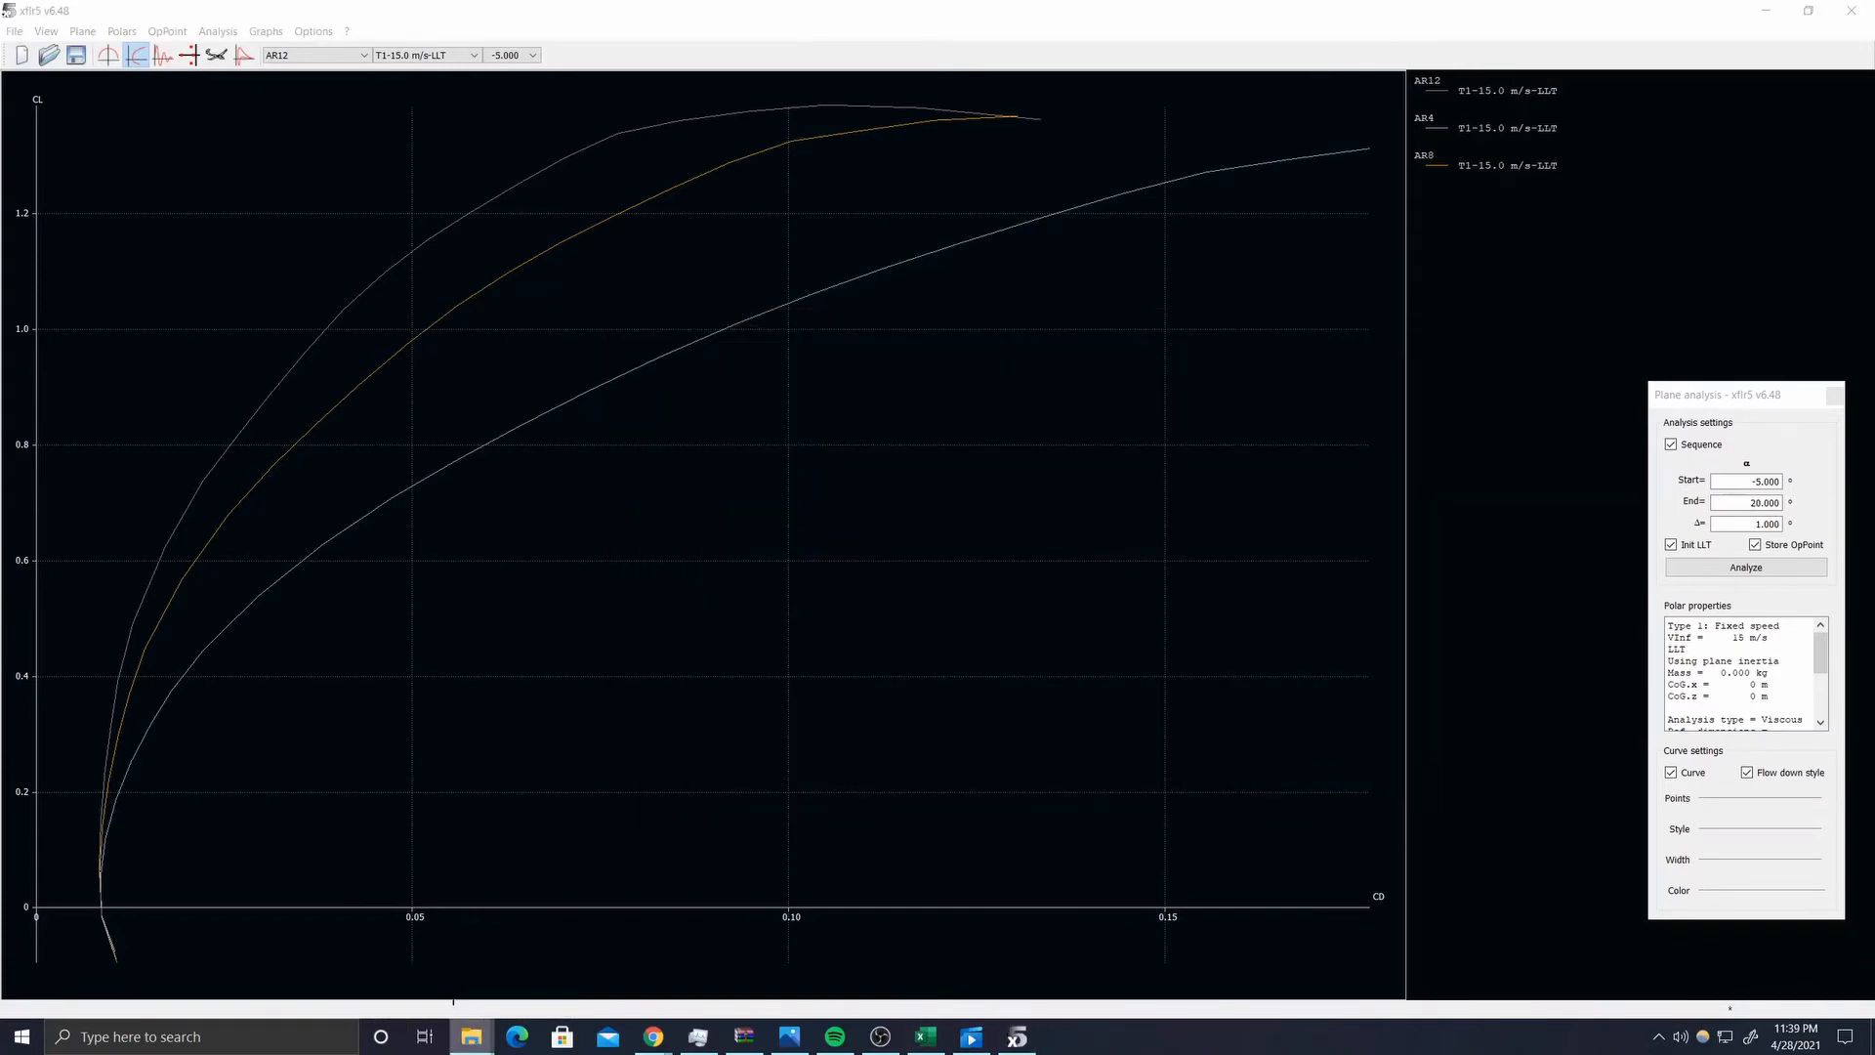
# - Open the exported WING_CL-CD file in Excel to check its data, and close it
pyautogui.click(470, 1036)
pyautogui.doubleClick(1087, 513)
pyautogui.click(1852, 15)
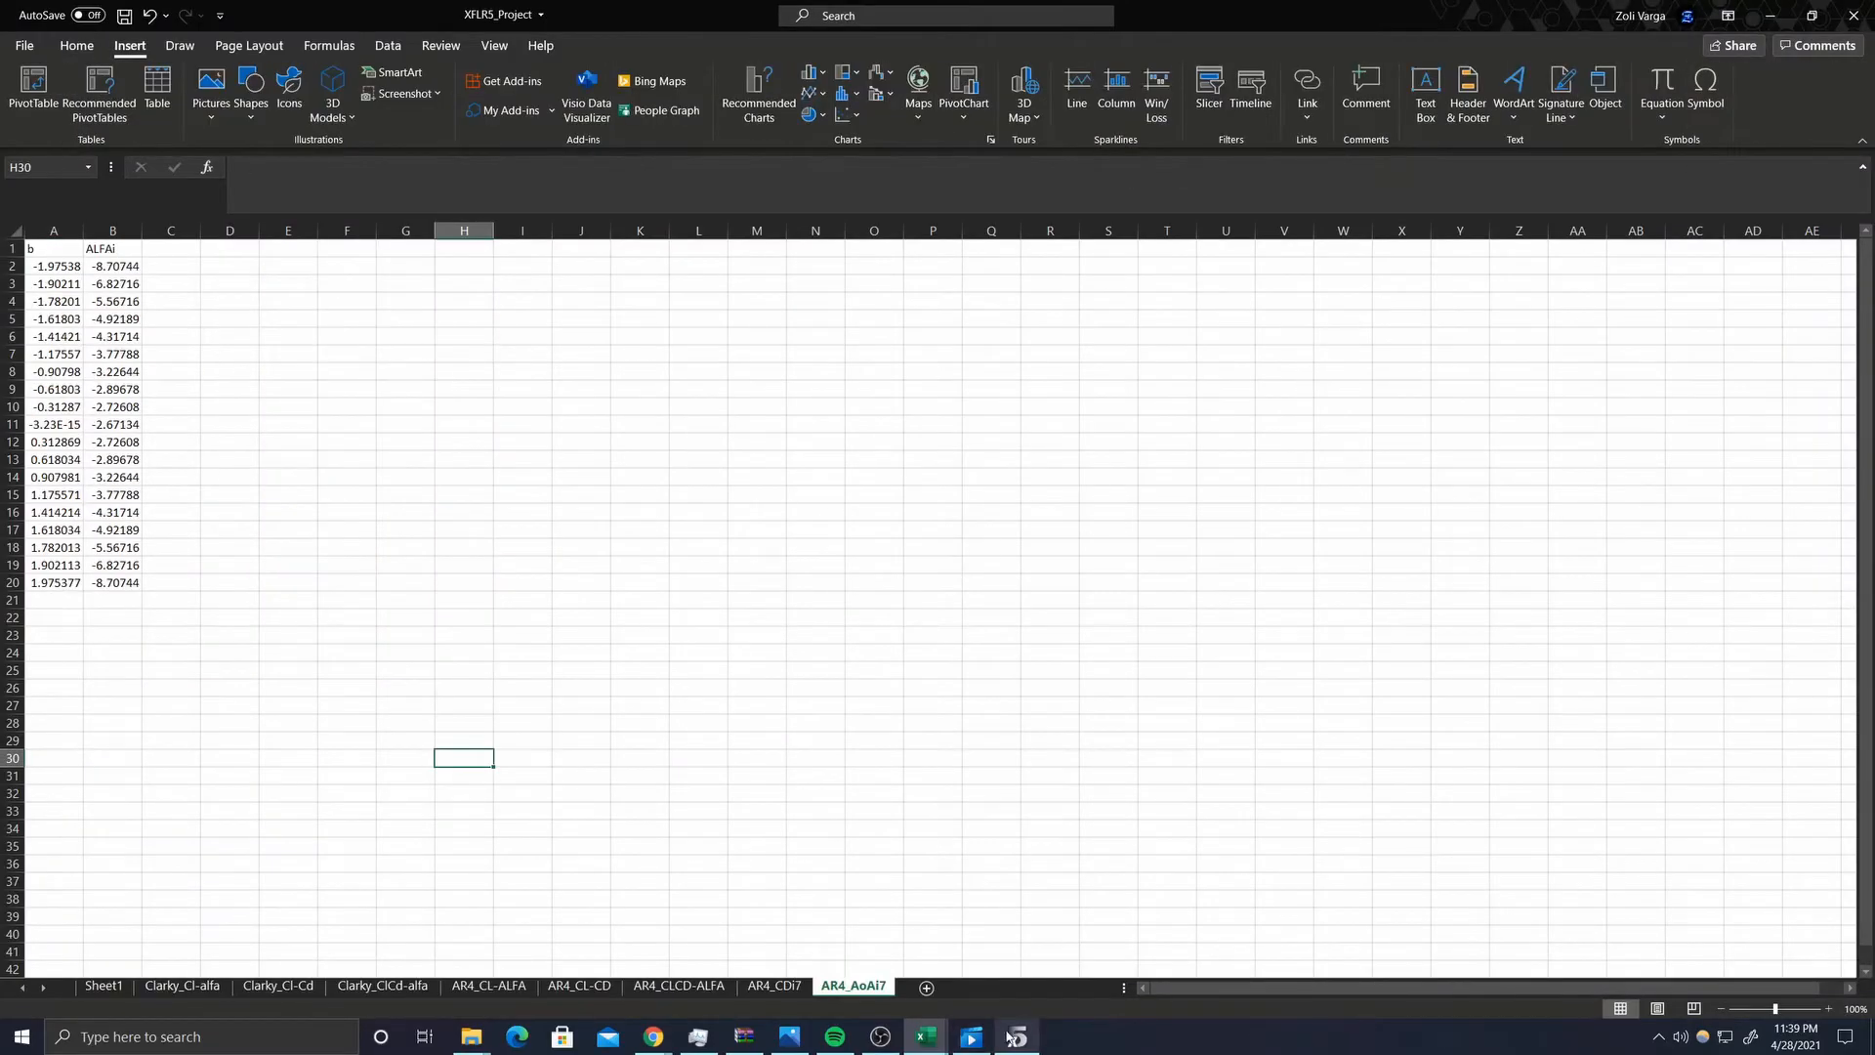
# - Enlarge the CL versus Alpha graph in XFLR5, export it as the CSV file WING_CL-ALFA and restore the view of all polar graphs
pyautogui.click(1011, 1038)
pyautogui.doubleClick(1016, 704)
pyautogui.doubleClick(1026, 439)
pyautogui.rightClick(801, 520)
pyautogui.moveTo(864, 622)
pyautogui.click(1077, 668)
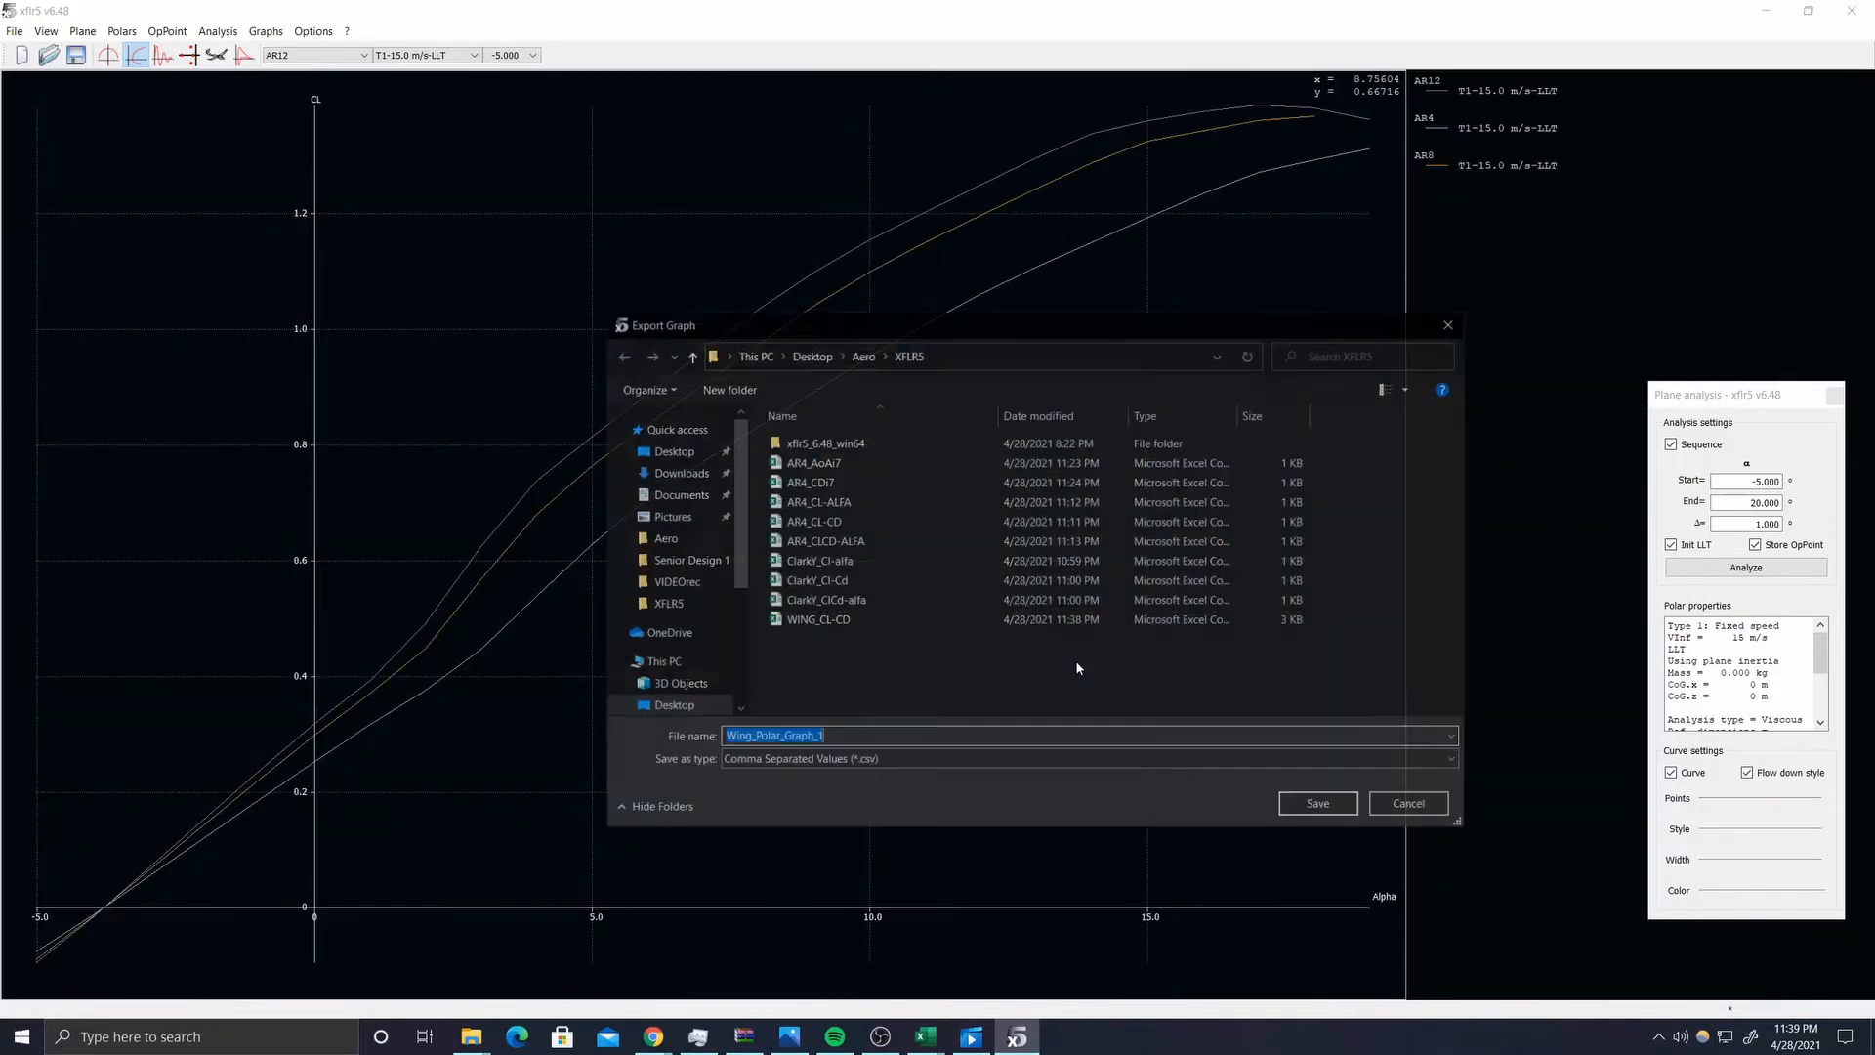
pyautogui.write('WING_CL-ALFA')
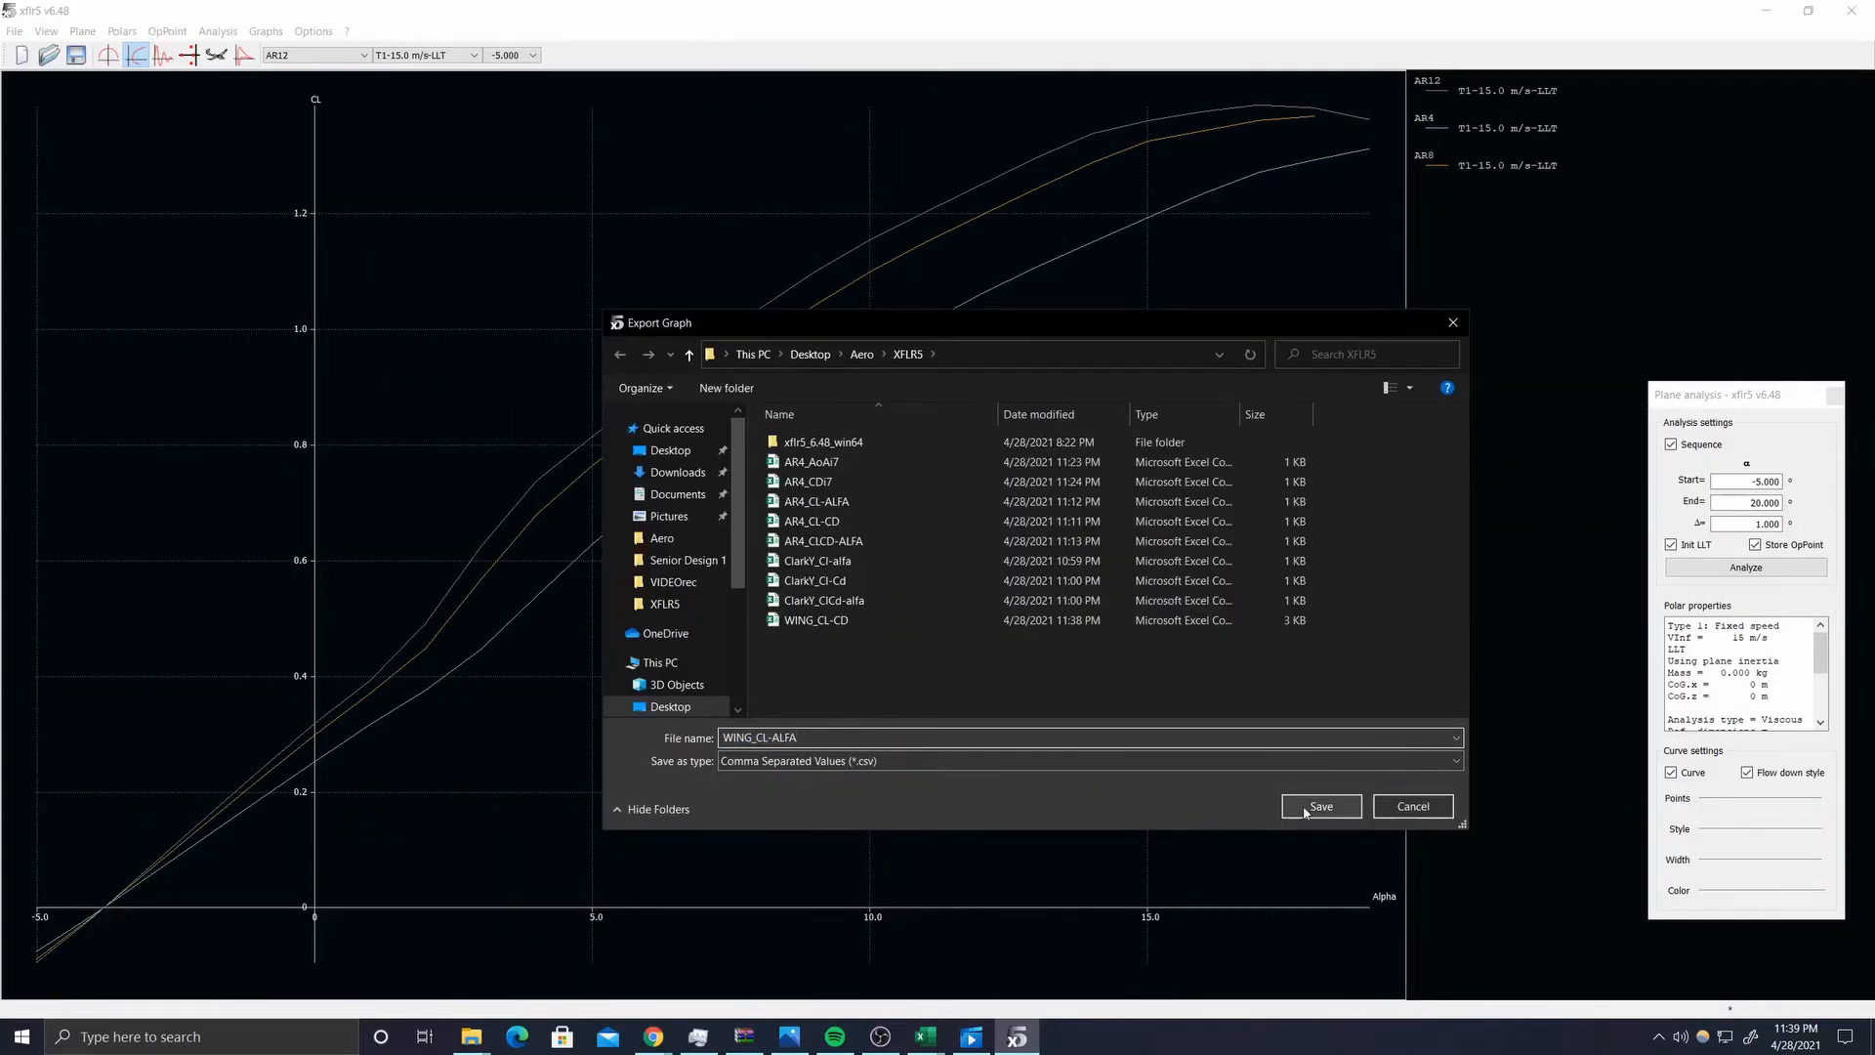
pyautogui.click(1319, 806)
pyautogui.doubleClick(489, 483)
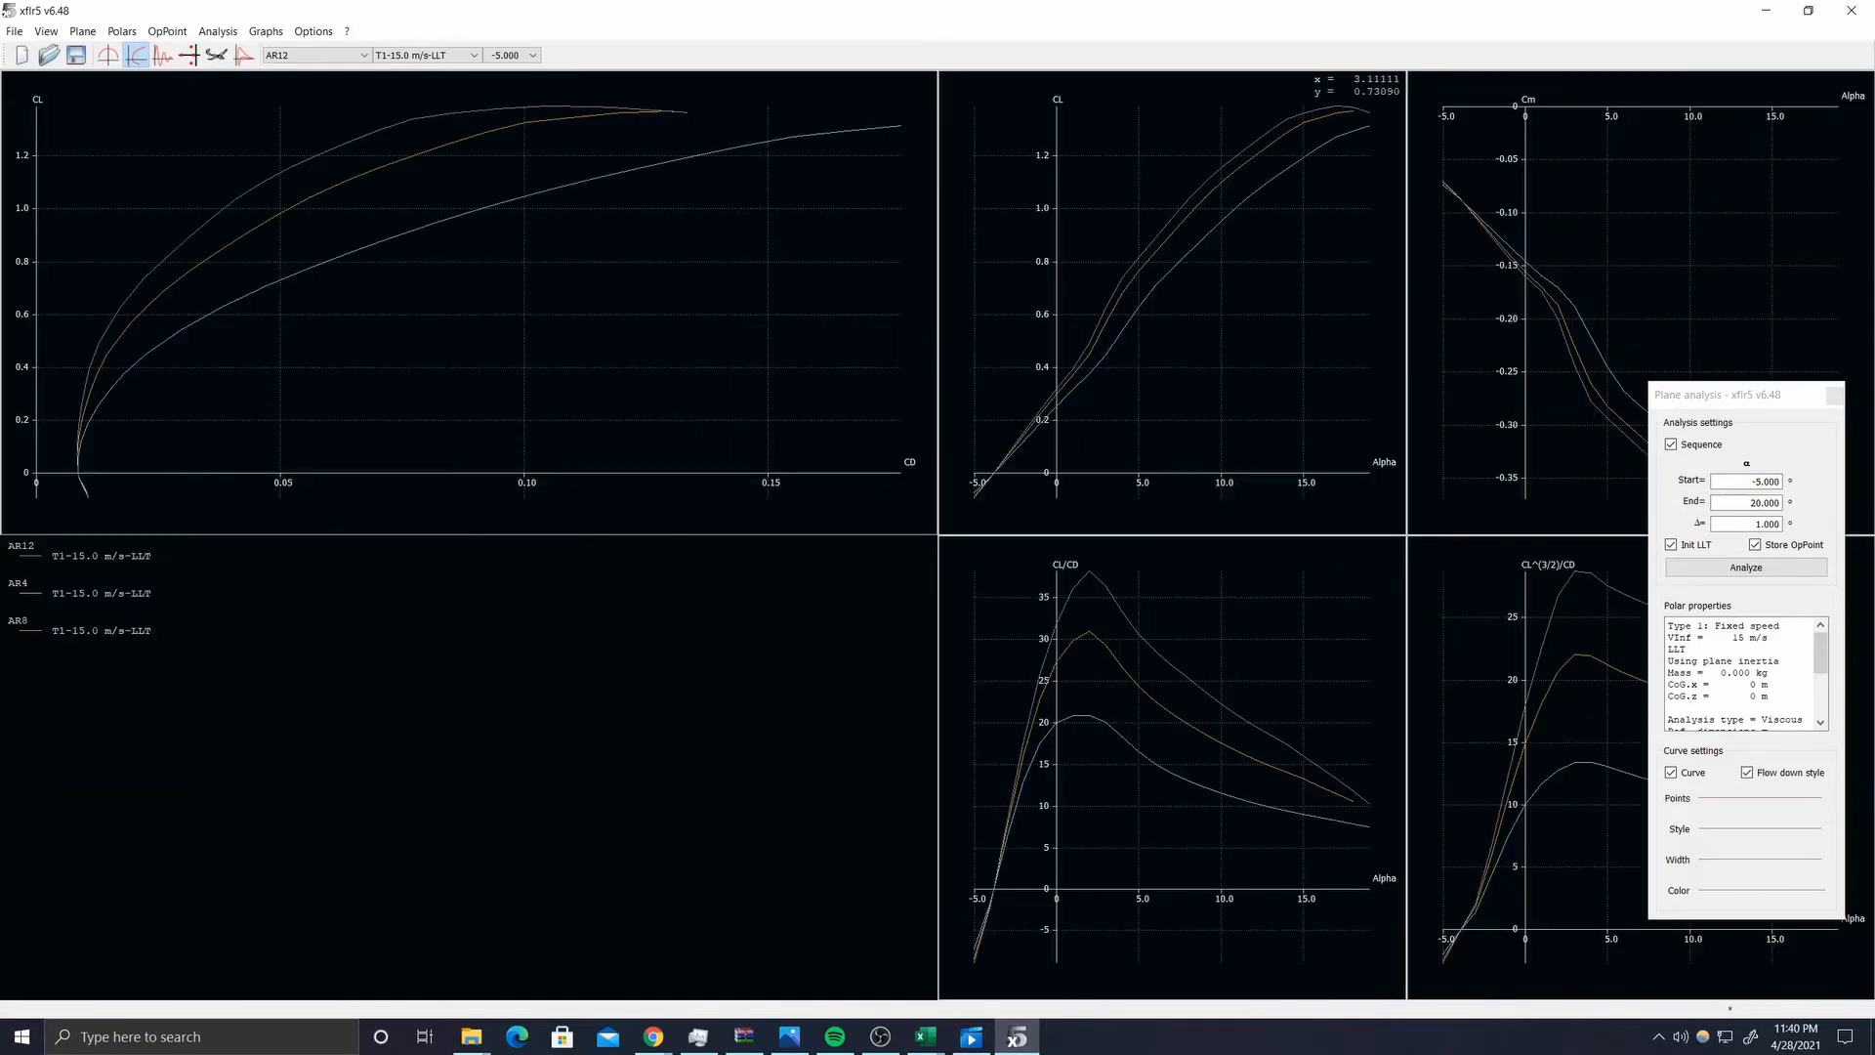
# - Enlarge the CL/CD versus Alpha graph, export it as the CSV file WING_CLCD-ALFA and restore the view of all polar graphs
pyautogui.rightClick(1220, 633)
pyautogui.doubleClick(1142, 664)
pyautogui.rightClick(766, 637)
pyautogui.moveTo(850, 737)
pyautogui.click(1045, 774)
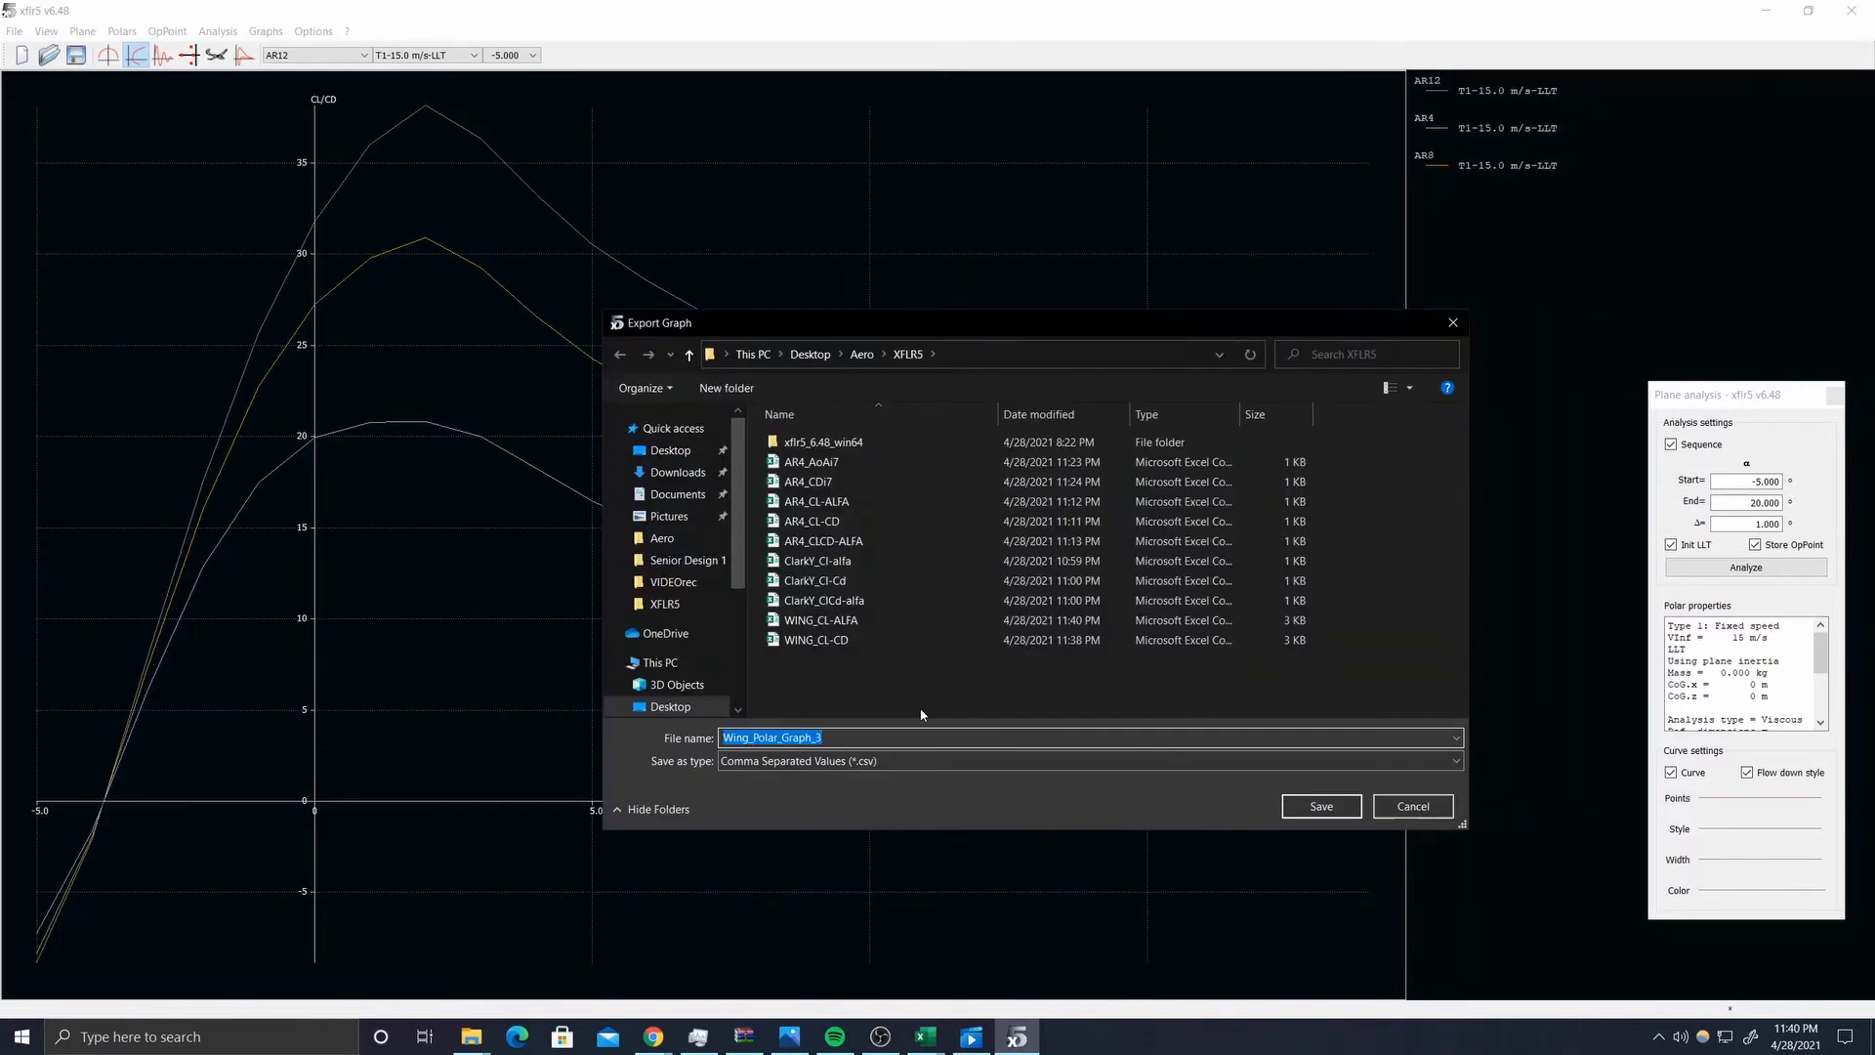
pyautogui.write('WING_CLCD-ALFA')
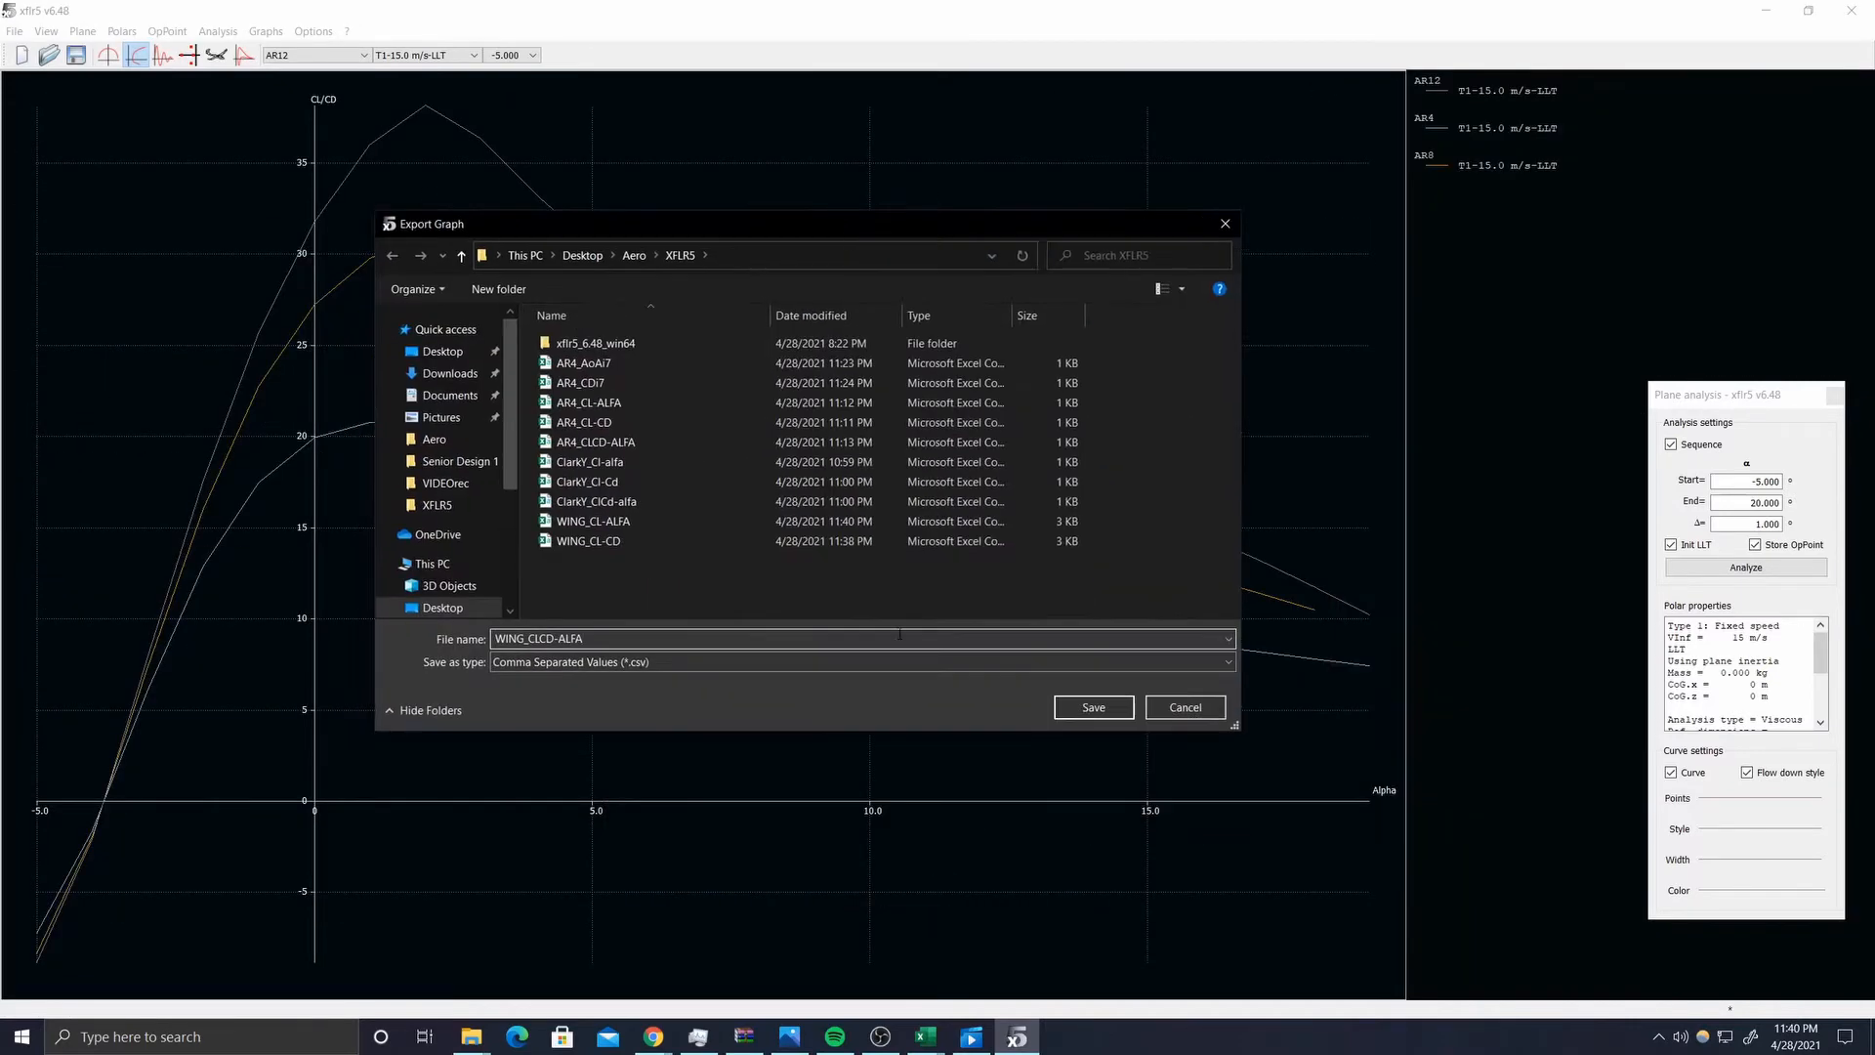
pyautogui.click(1094, 707)
pyautogui.doubleClick(1089, 698)
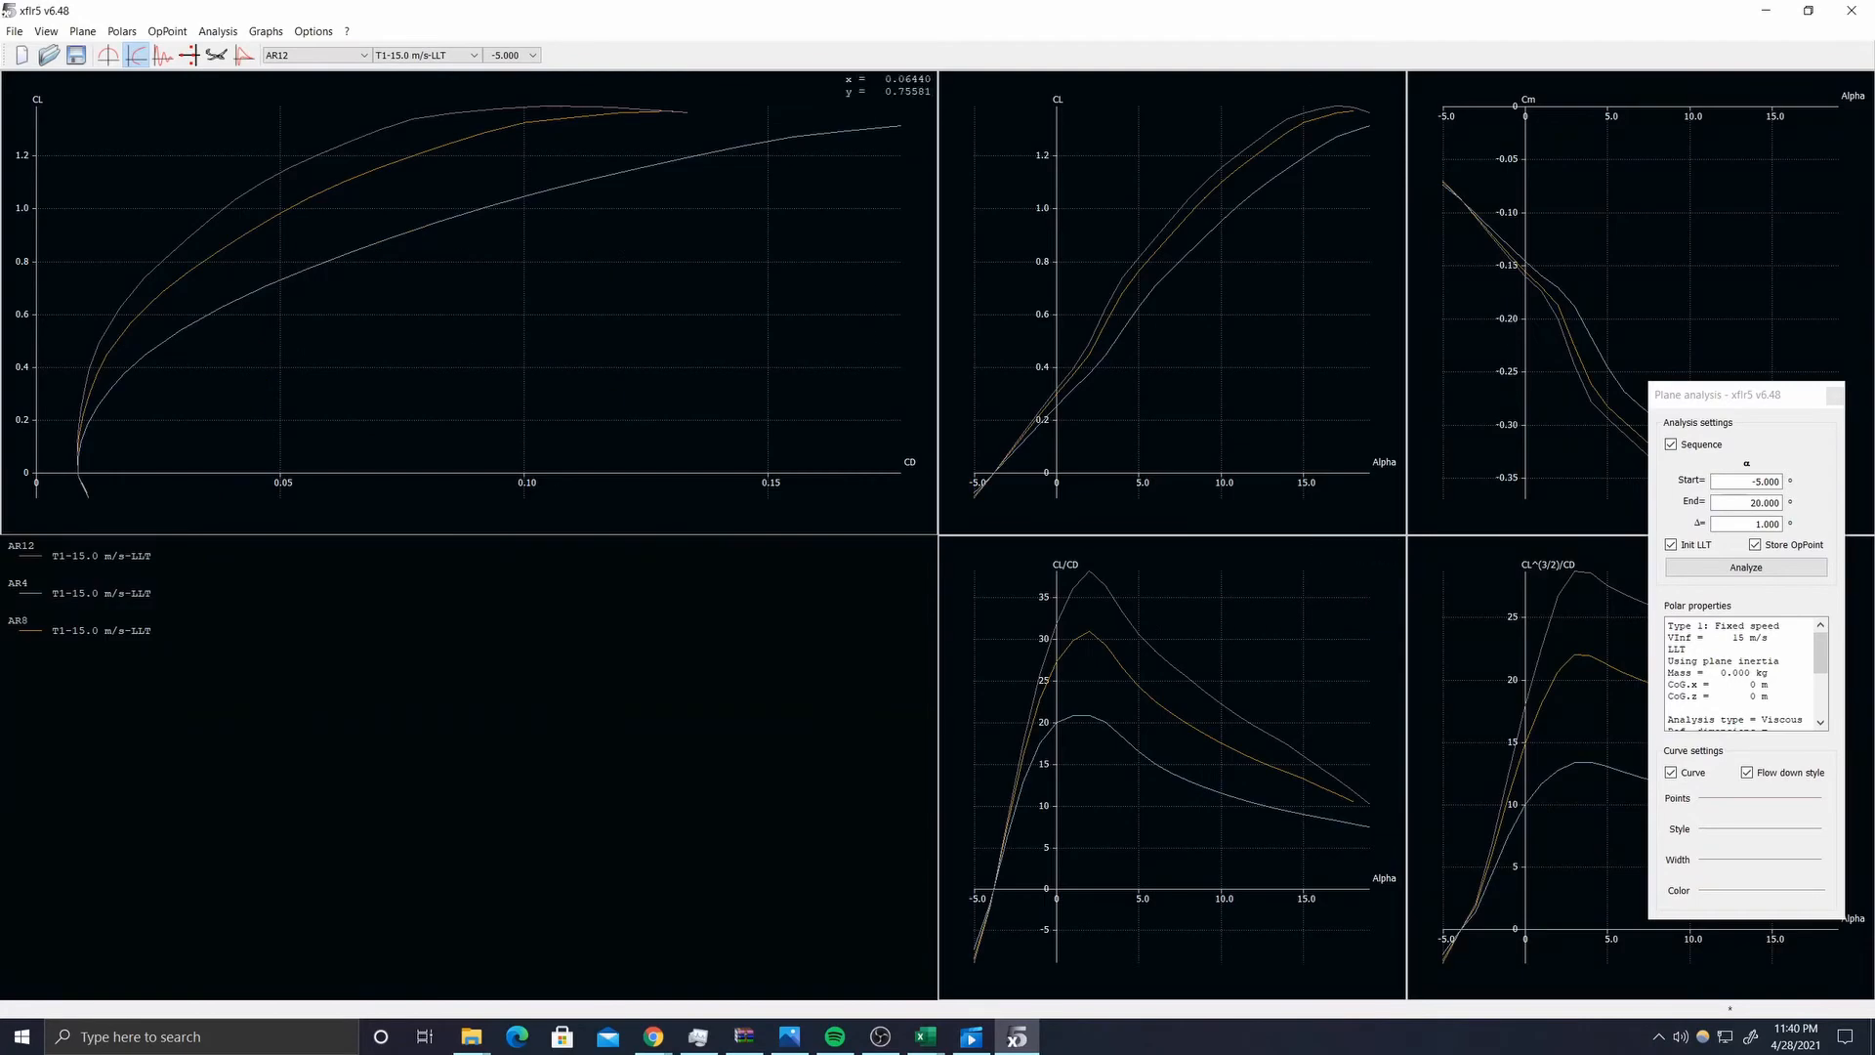
# - Show the AR12 wing's induced drag distribution at the 7° operating point and export it as AR12_CDi7.csv
pyautogui.click(109, 56)
pyautogui.click(532, 56)
pyautogui.click(509, 233)
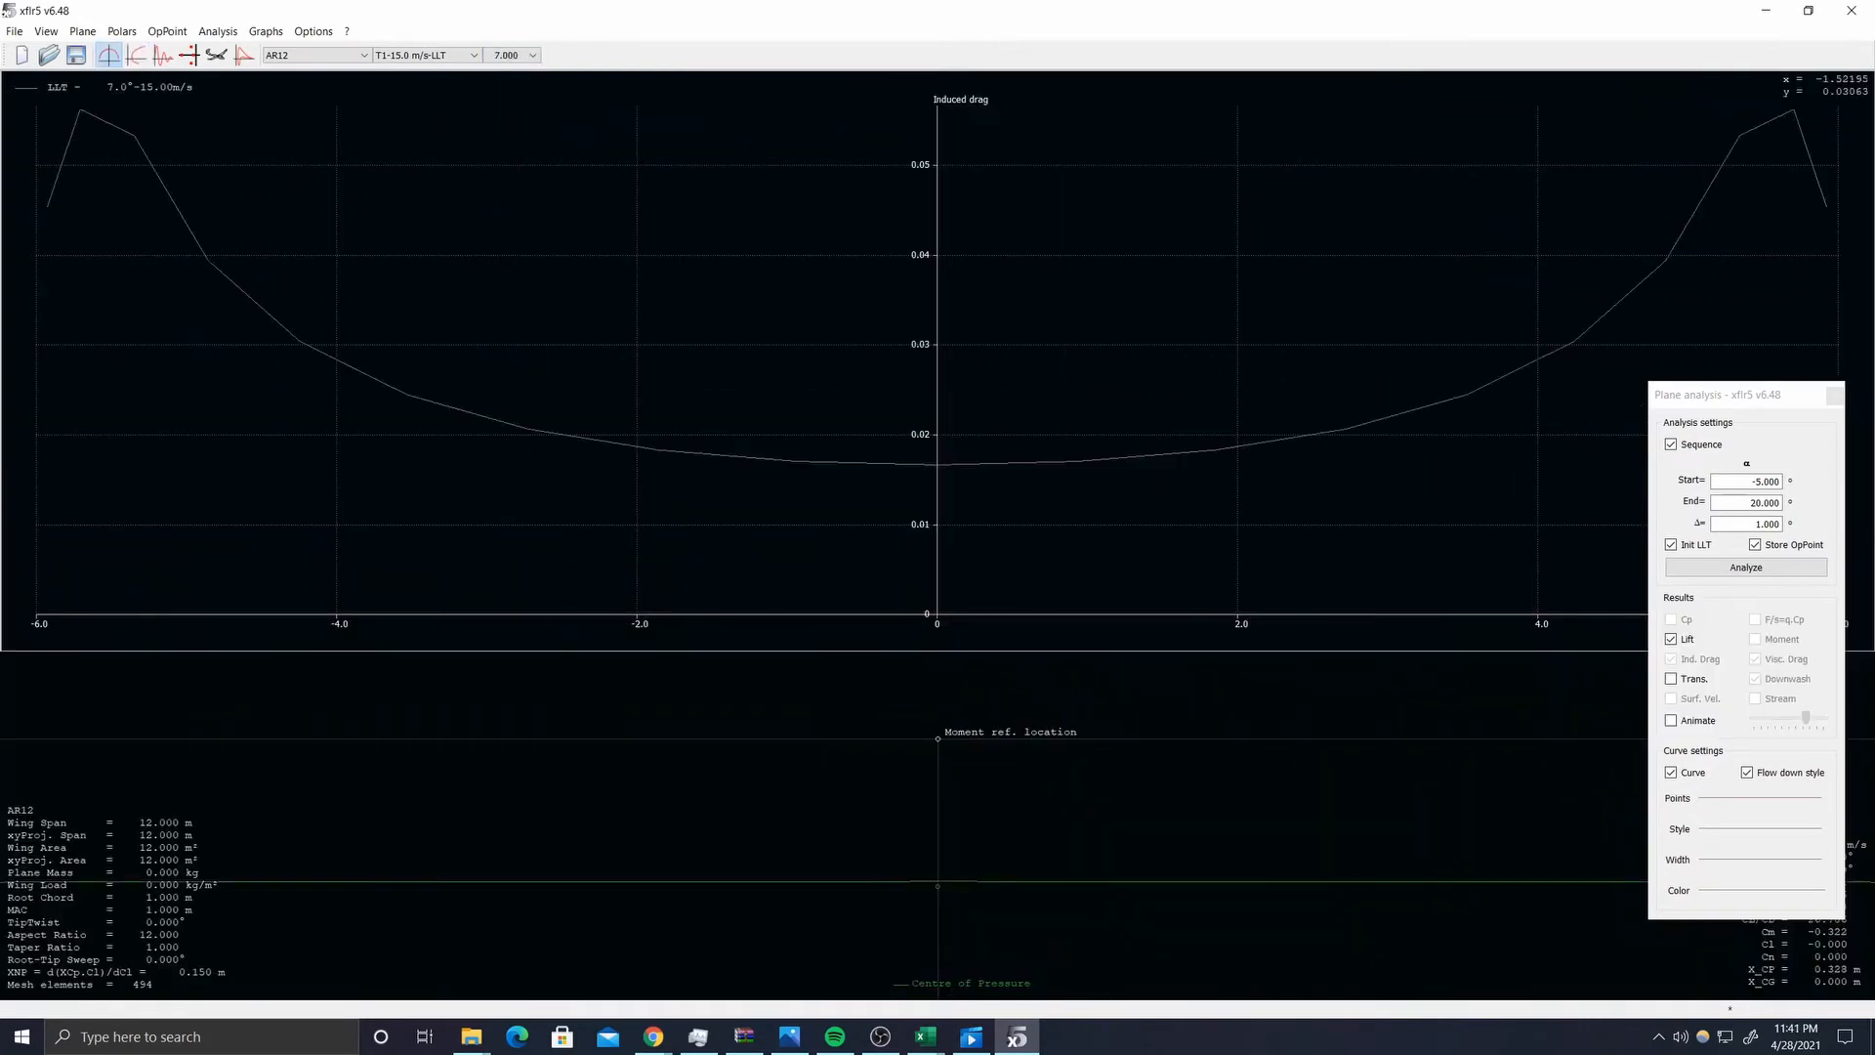
pyautogui.rightClick(638, 472)
pyautogui.moveTo(781, 744)
pyautogui.click(884, 780)
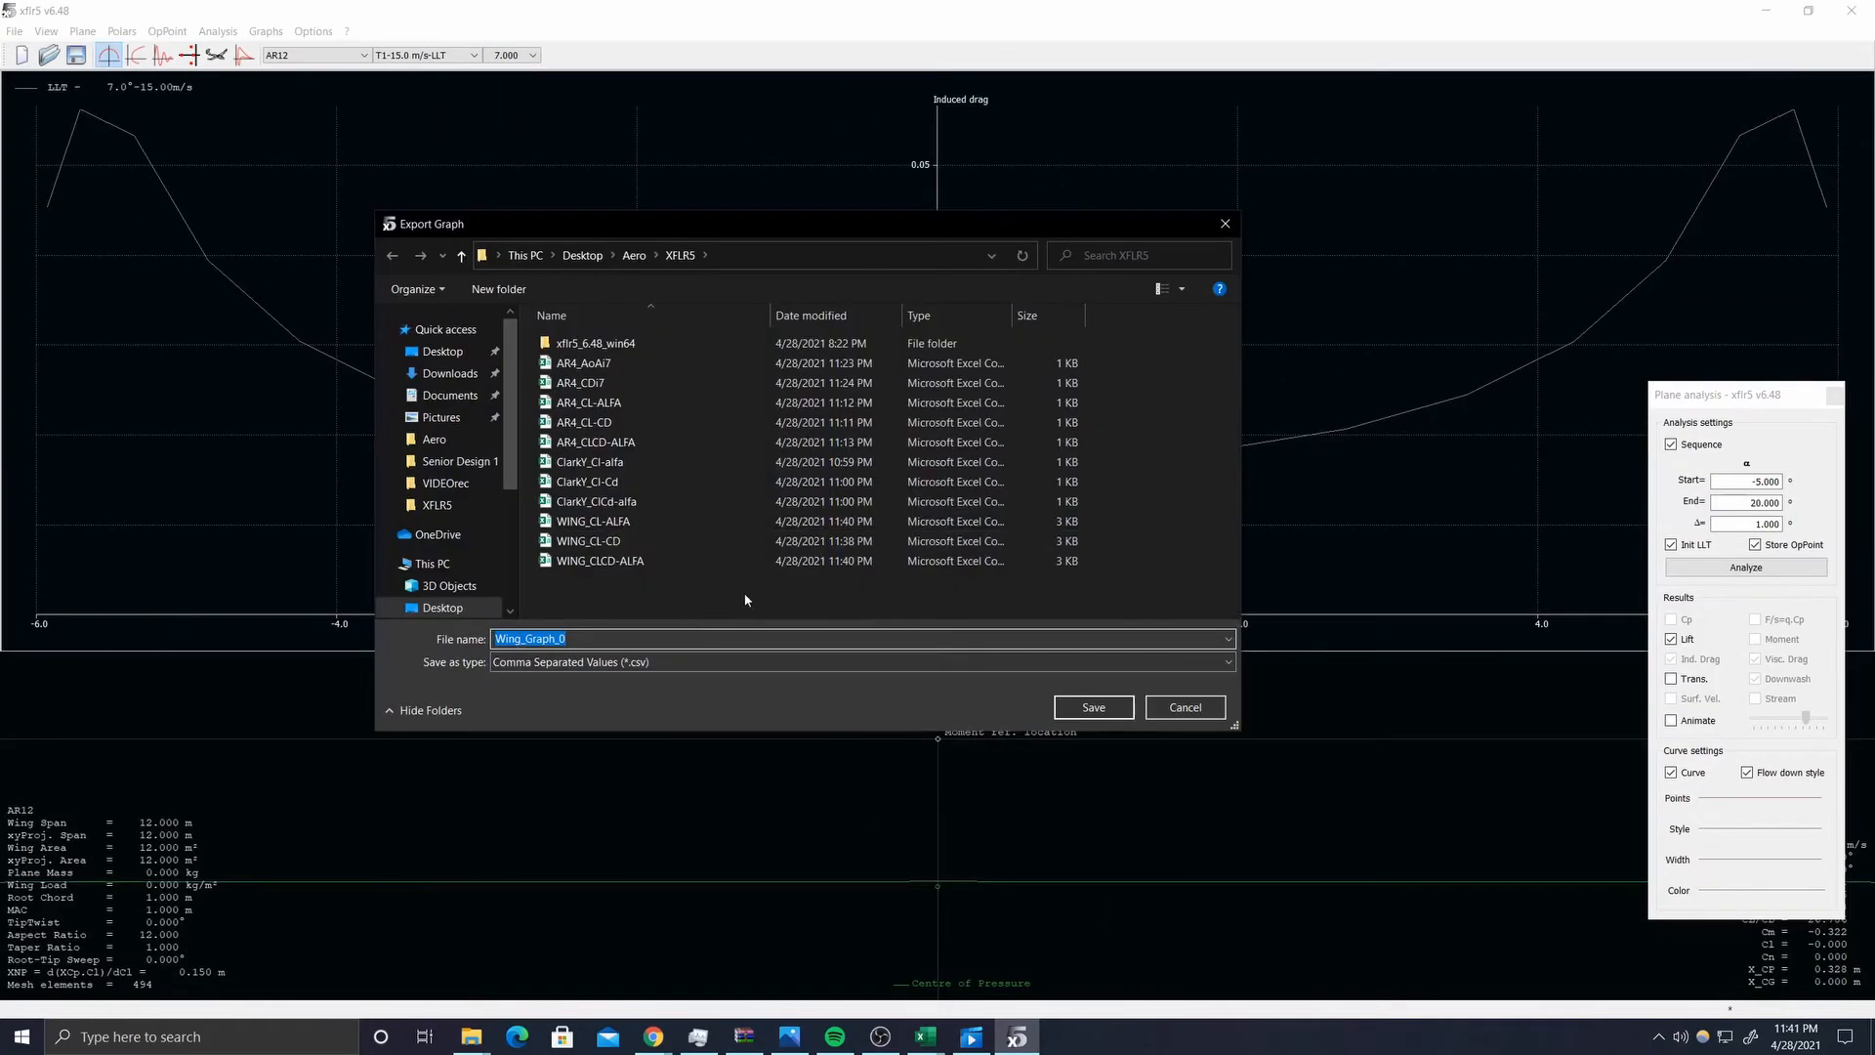
pyautogui.write('AR12_CDi7.csv')
pyautogui.click(1094, 707)
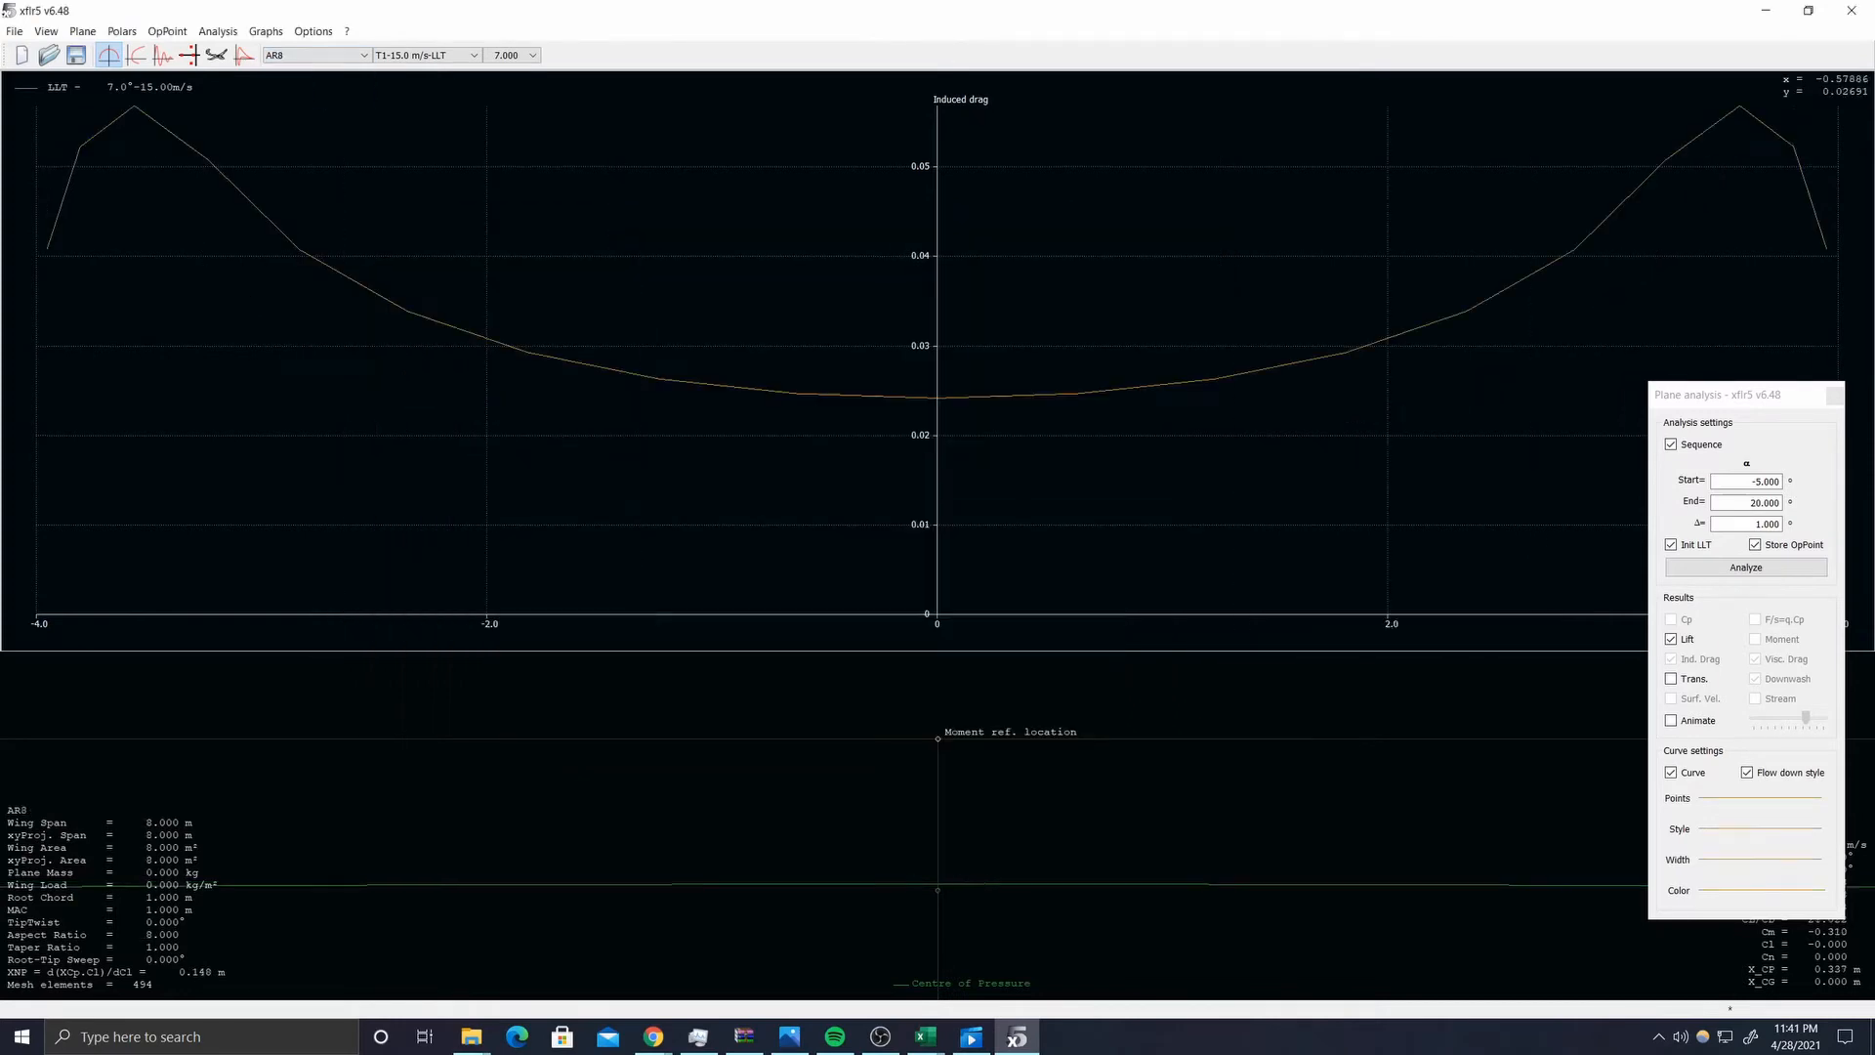
# - Export the AR8 wing's induced drag graph at 7° as the CSV file AR8_CDi7
pyautogui.rightClick(688, 364)
pyautogui.moveTo(838, 600)
pyautogui.click(941, 635)
pyautogui.write('AR8_CDi7')
pyautogui.click(1094, 707)
# - Change the variable plotted along the span from induced drag to Induced Angle
pyautogui.rightClick(791, 238)
pyautogui.moveTo(855, 510)
pyautogui.click(1059, 529)
pyautogui.click(962, 570)
pyautogui.click(1201, 787)
# - Export the AR8 wing's induced angle graph at 7° as the CSV file AR8_AoAi7
pyautogui.rightClick(612, 316)
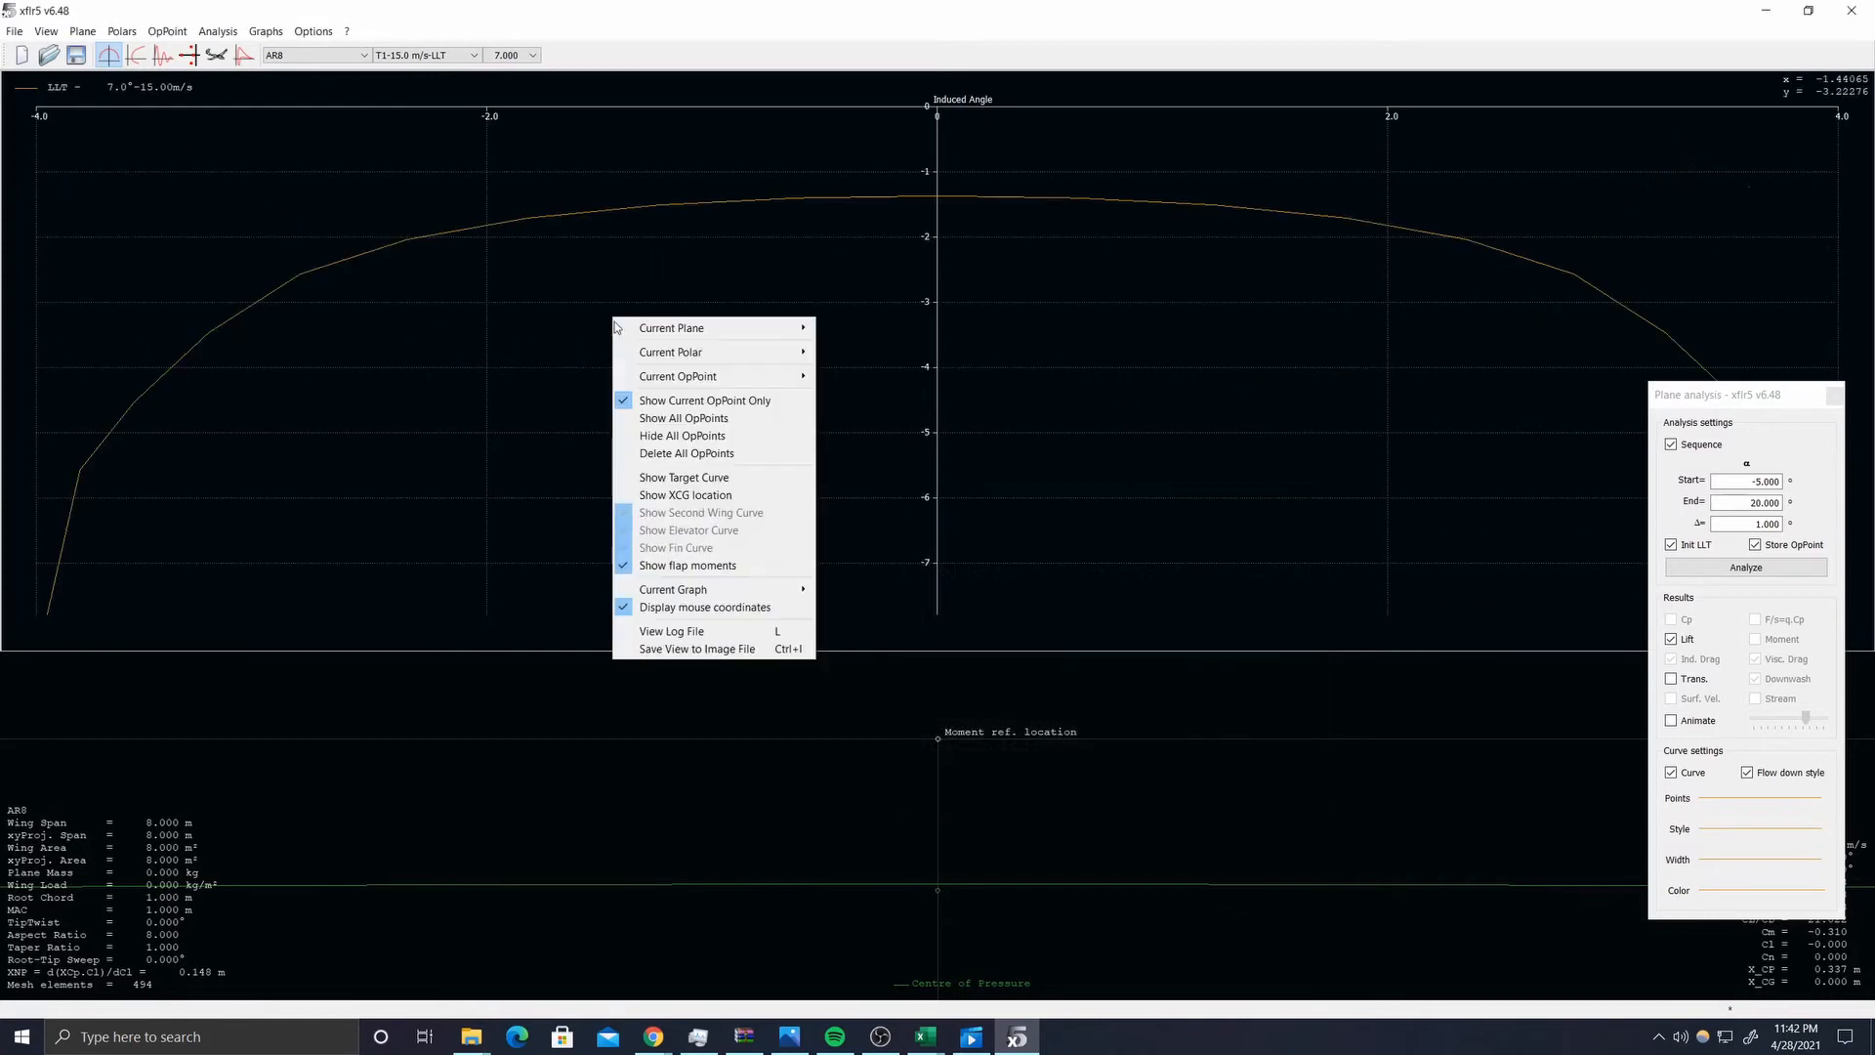
pyautogui.moveTo(761, 590)
pyautogui.click(865, 625)
pyautogui.write('AR8_IndA7')
pyautogui.click(1096, 707)
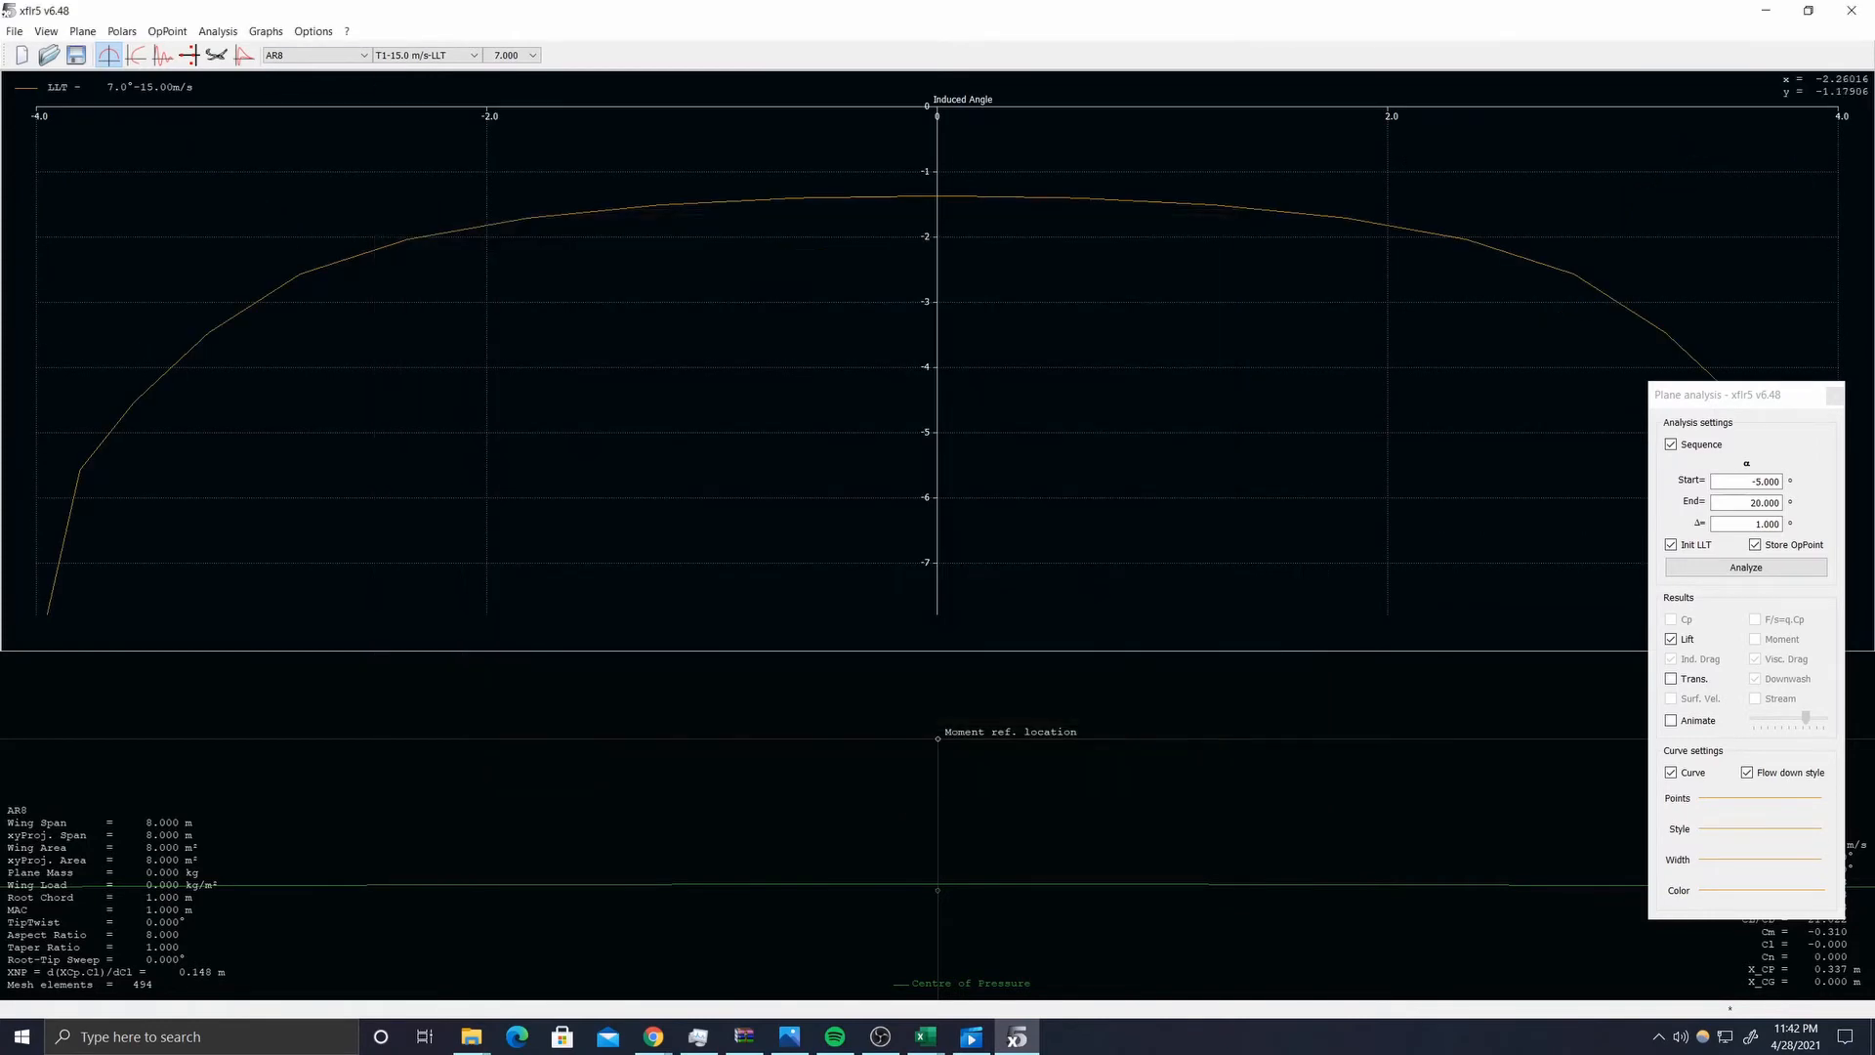
# - Make AR12 the current plane and export its induced angle graph at 7° as AR12_AoAi7.csv
pyautogui.click(315, 56)
pyautogui.click(297, 72)
pyautogui.rightClick(642, 356)
pyautogui.moveTo(771, 628)
pyautogui.click(893, 663)
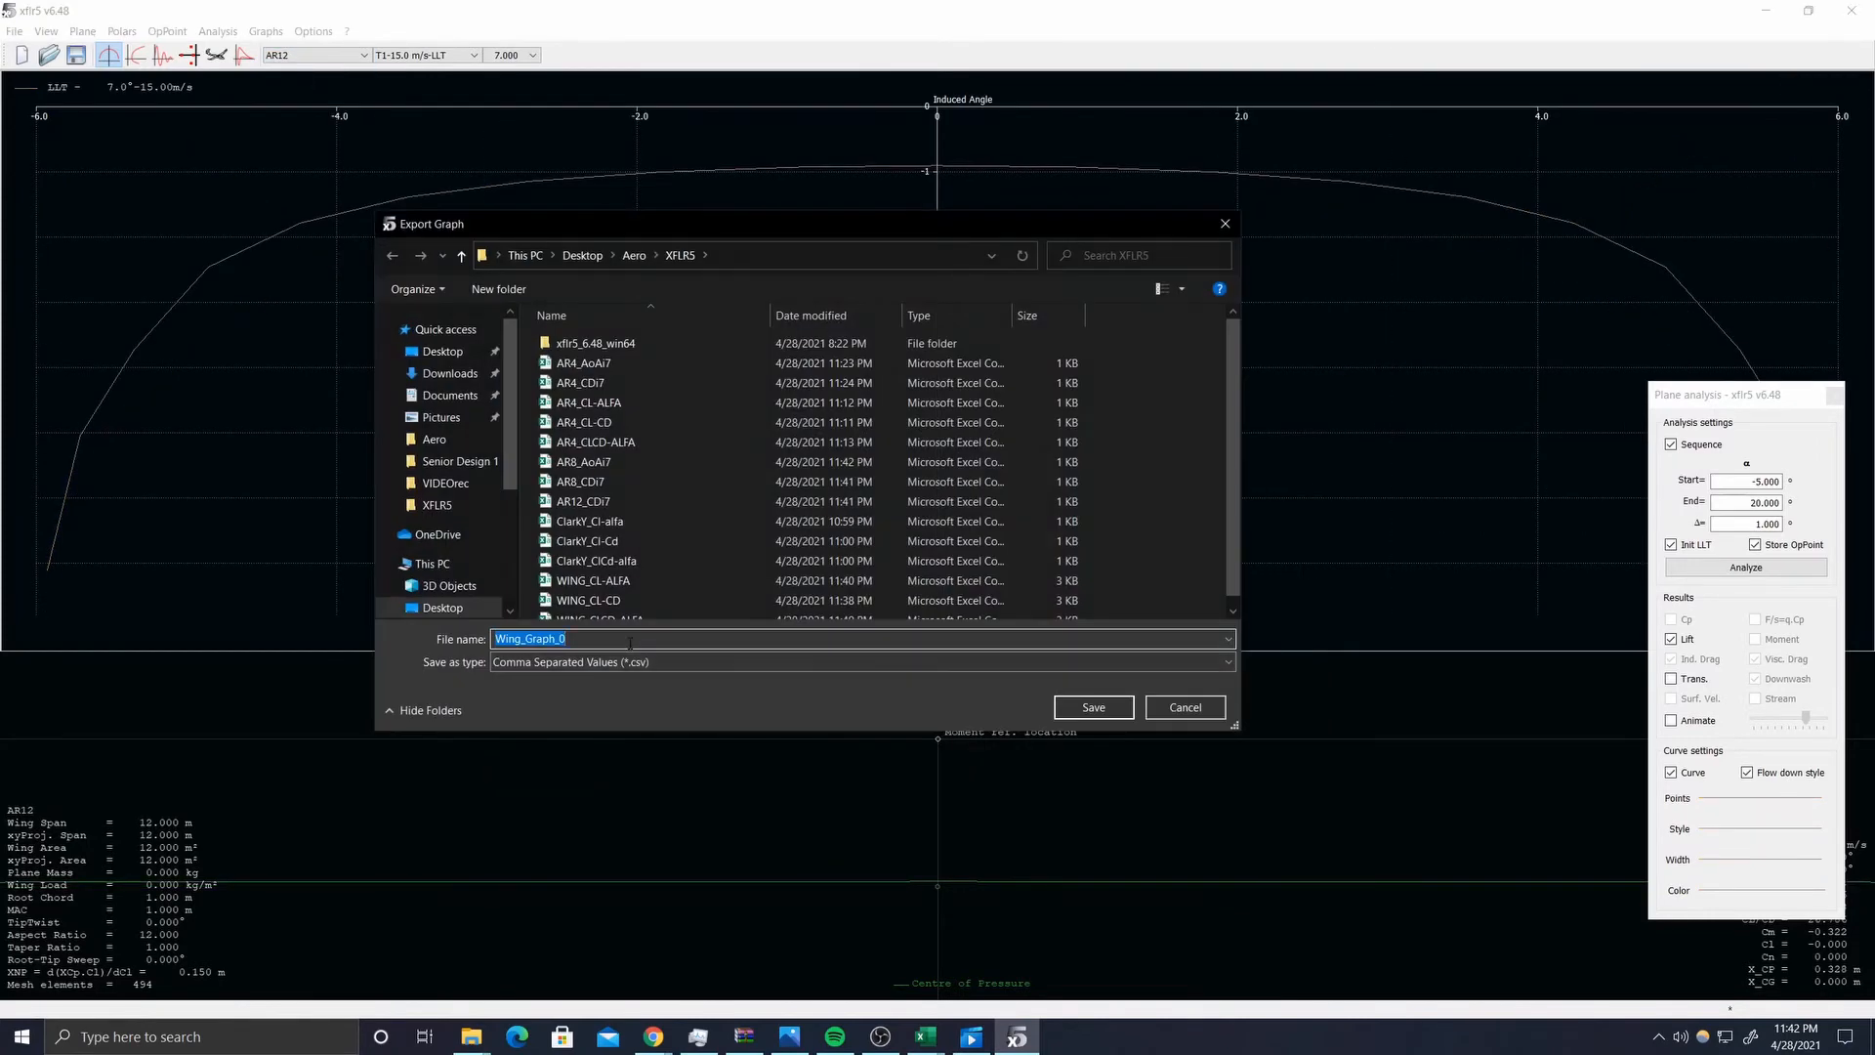
pyautogui.write('AR12_AoAi7.csv')
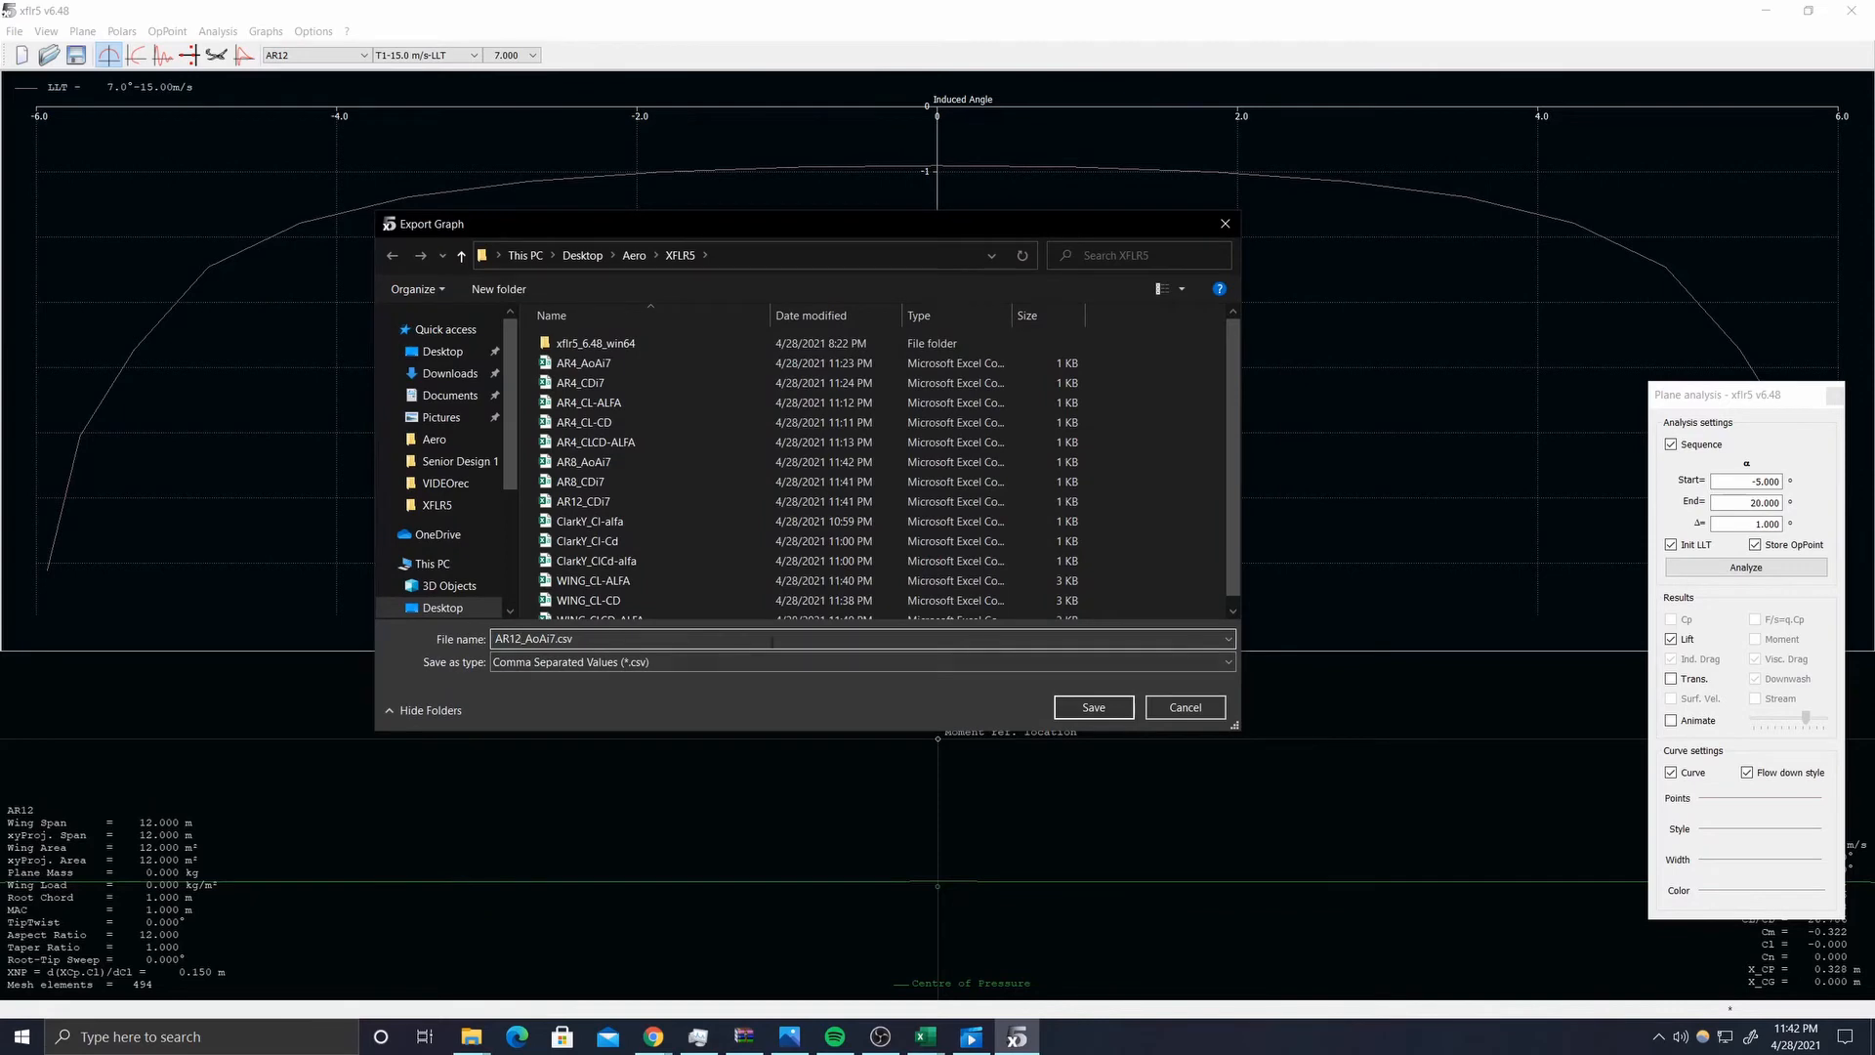
pyautogui.click(1094, 708)
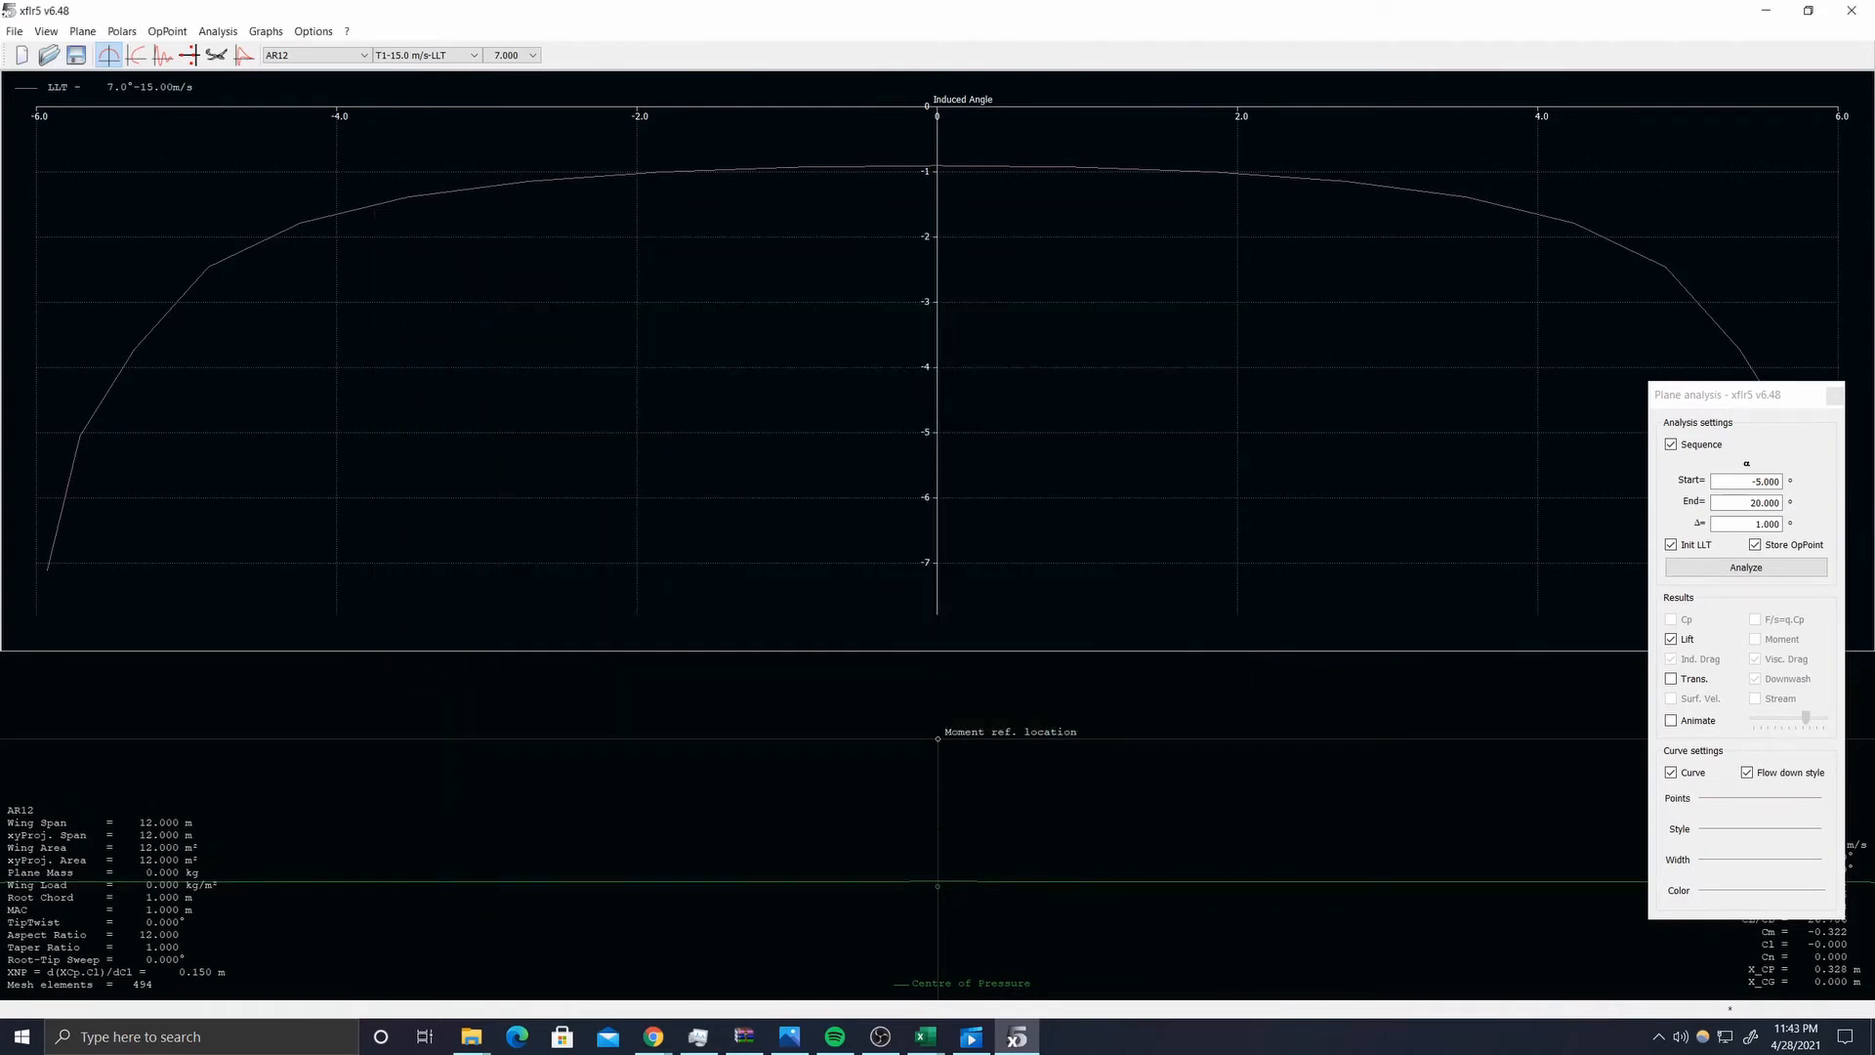
# - Check the graph and result requirements in the XFLR5 Project document in Chrome, and return to XFLR5
pyautogui.moveTo(674, 1027)
pyautogui.click(625, 972)
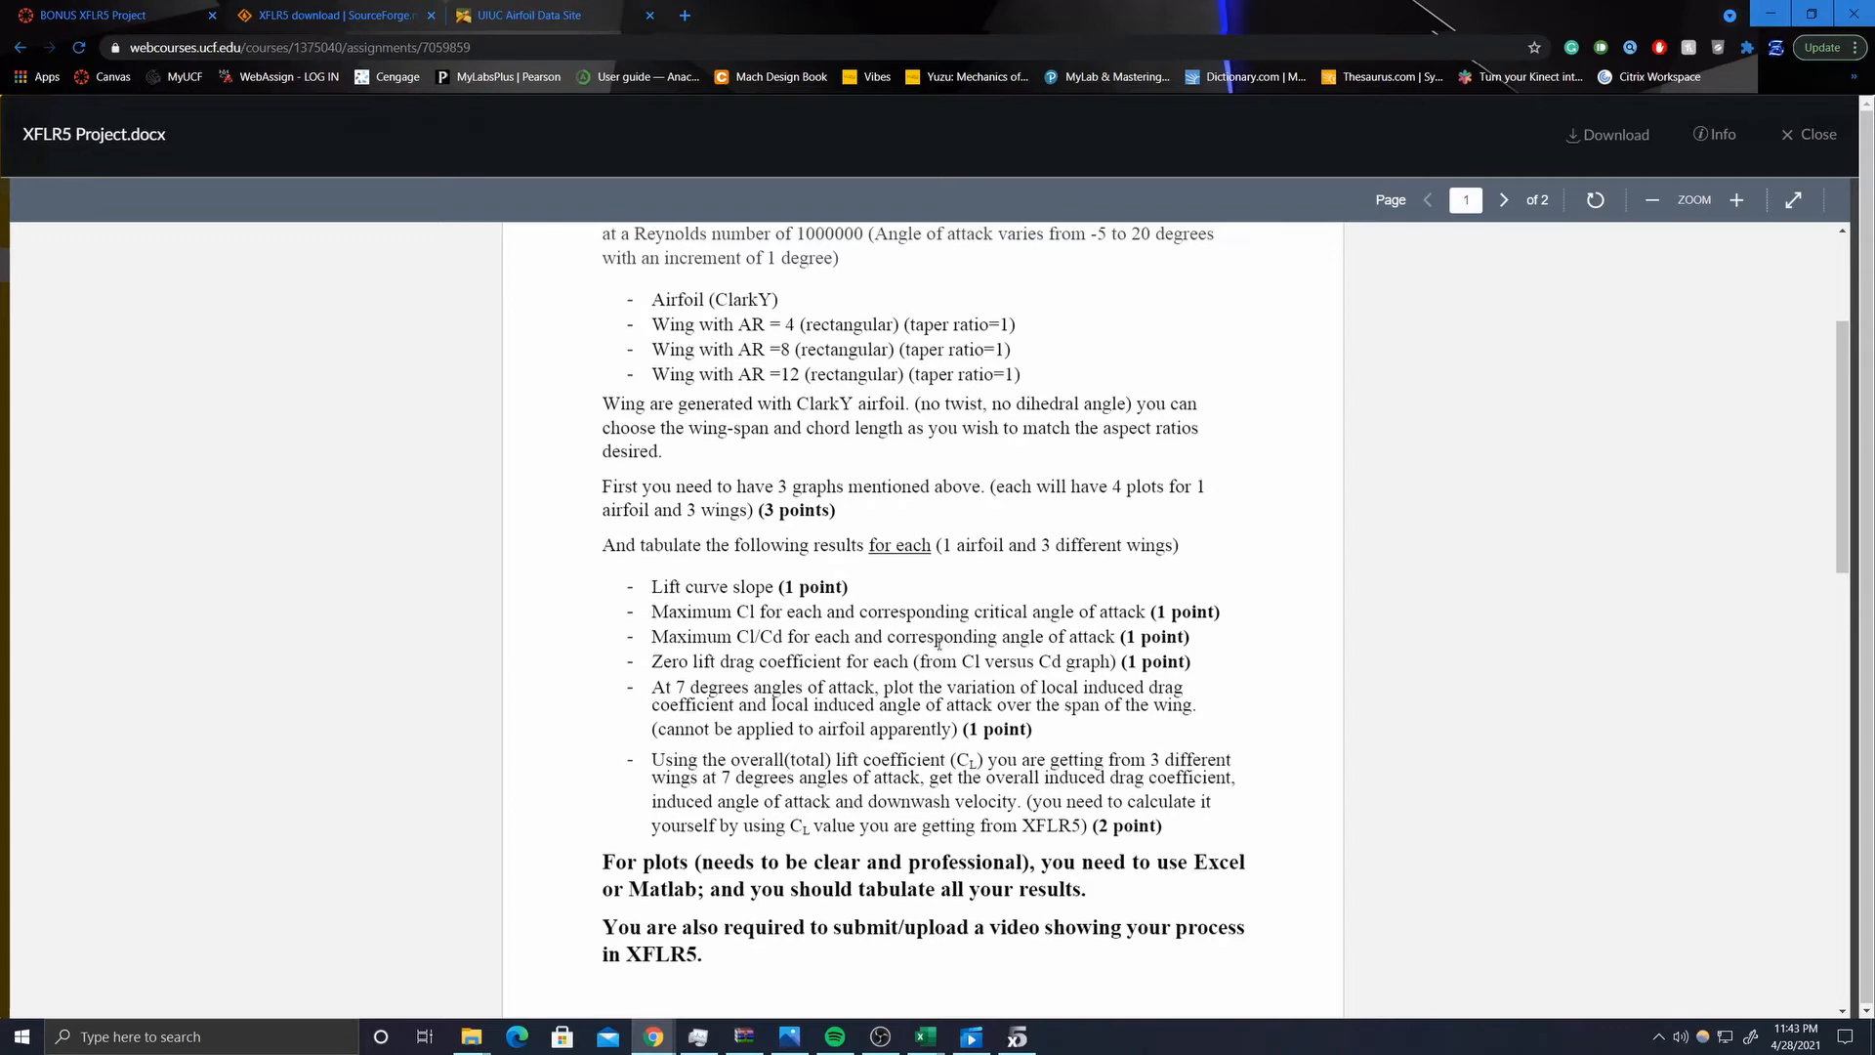
pyautogui.scroll(3, 989, 684)
pyautogui.scroll(-3, 962, 742)
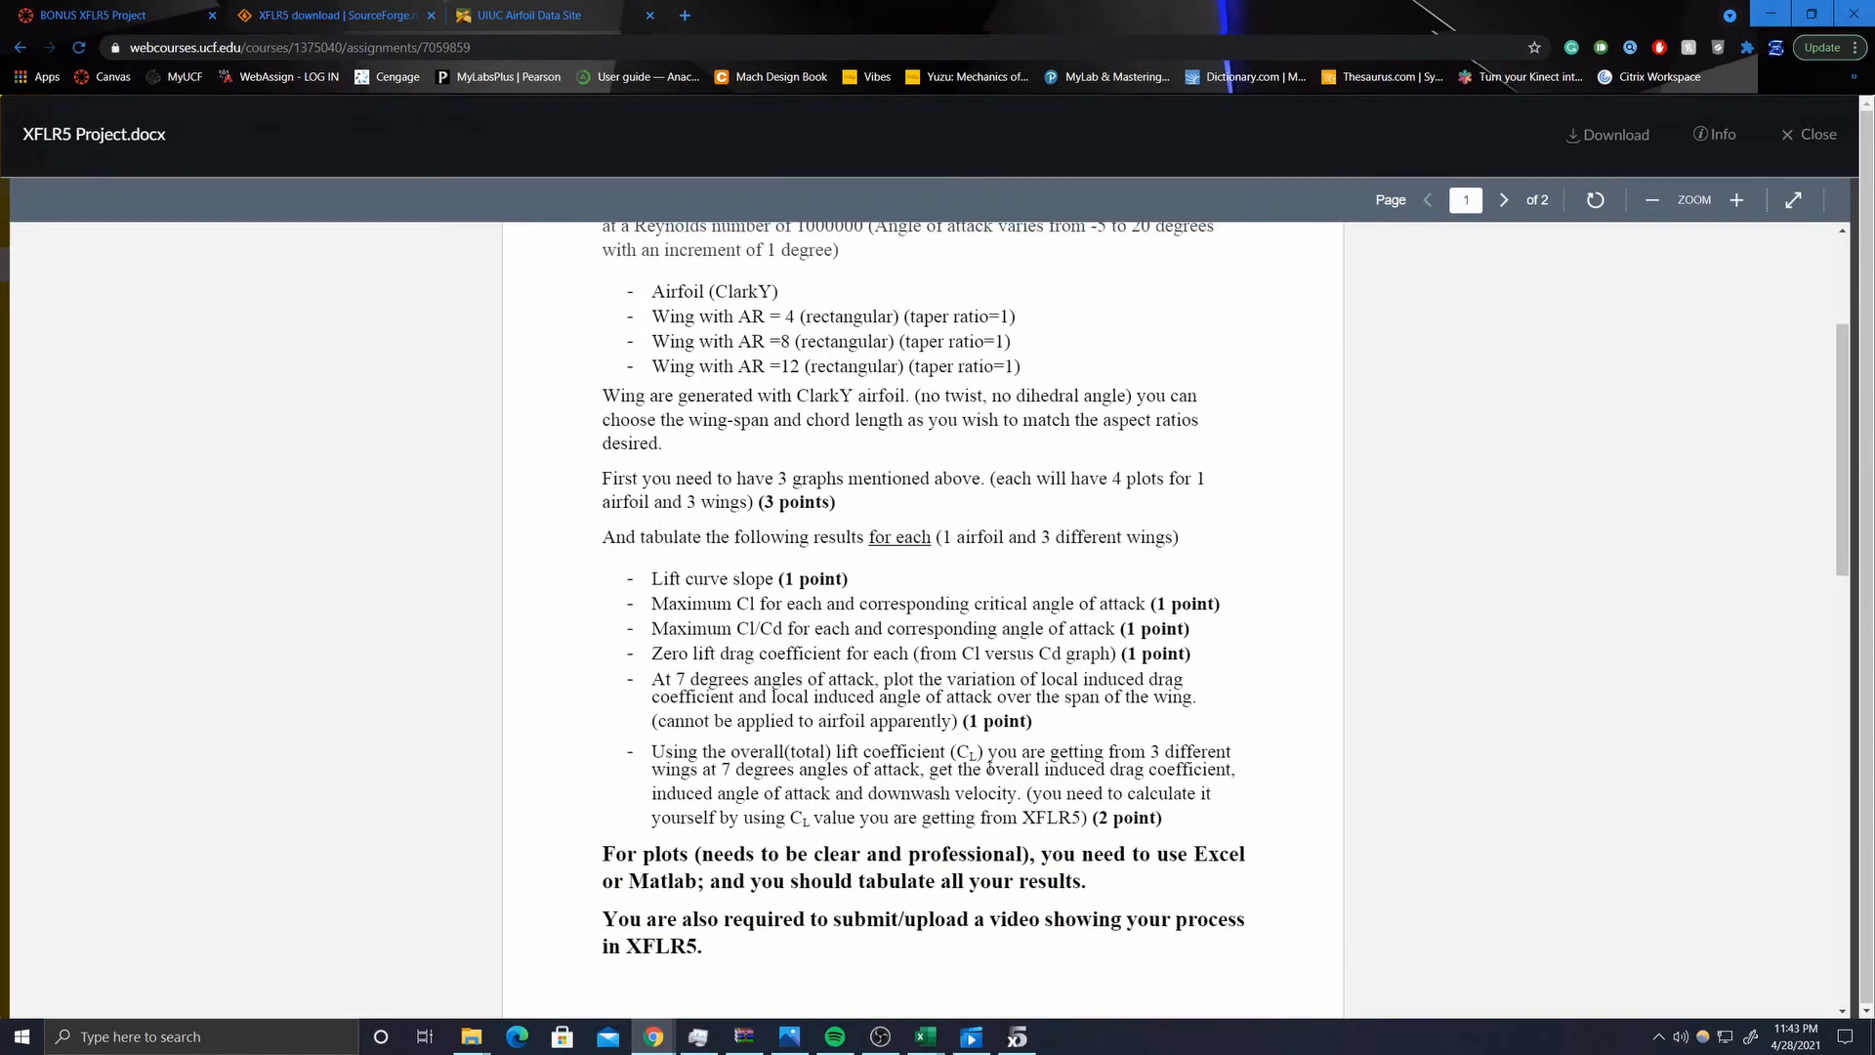
pyautogui.scroll(1, 977, 757)
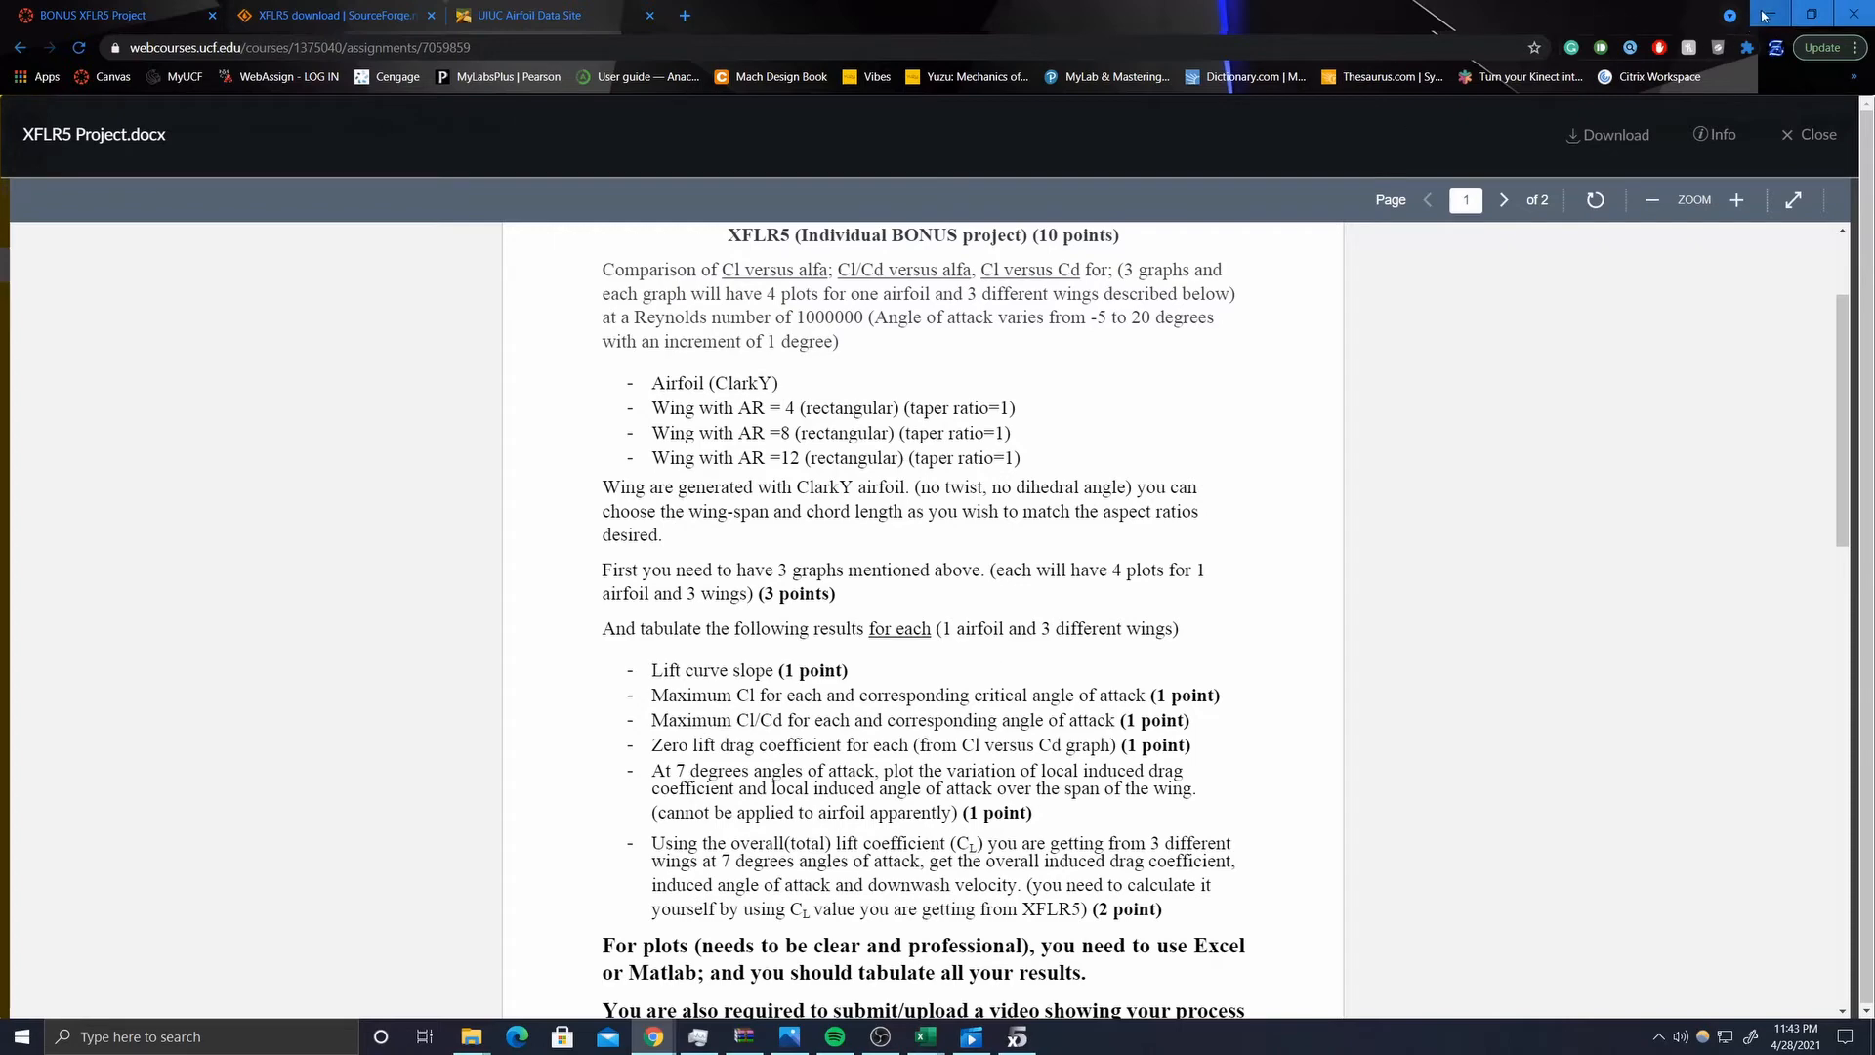
pyautogui.click(1017, 1041)
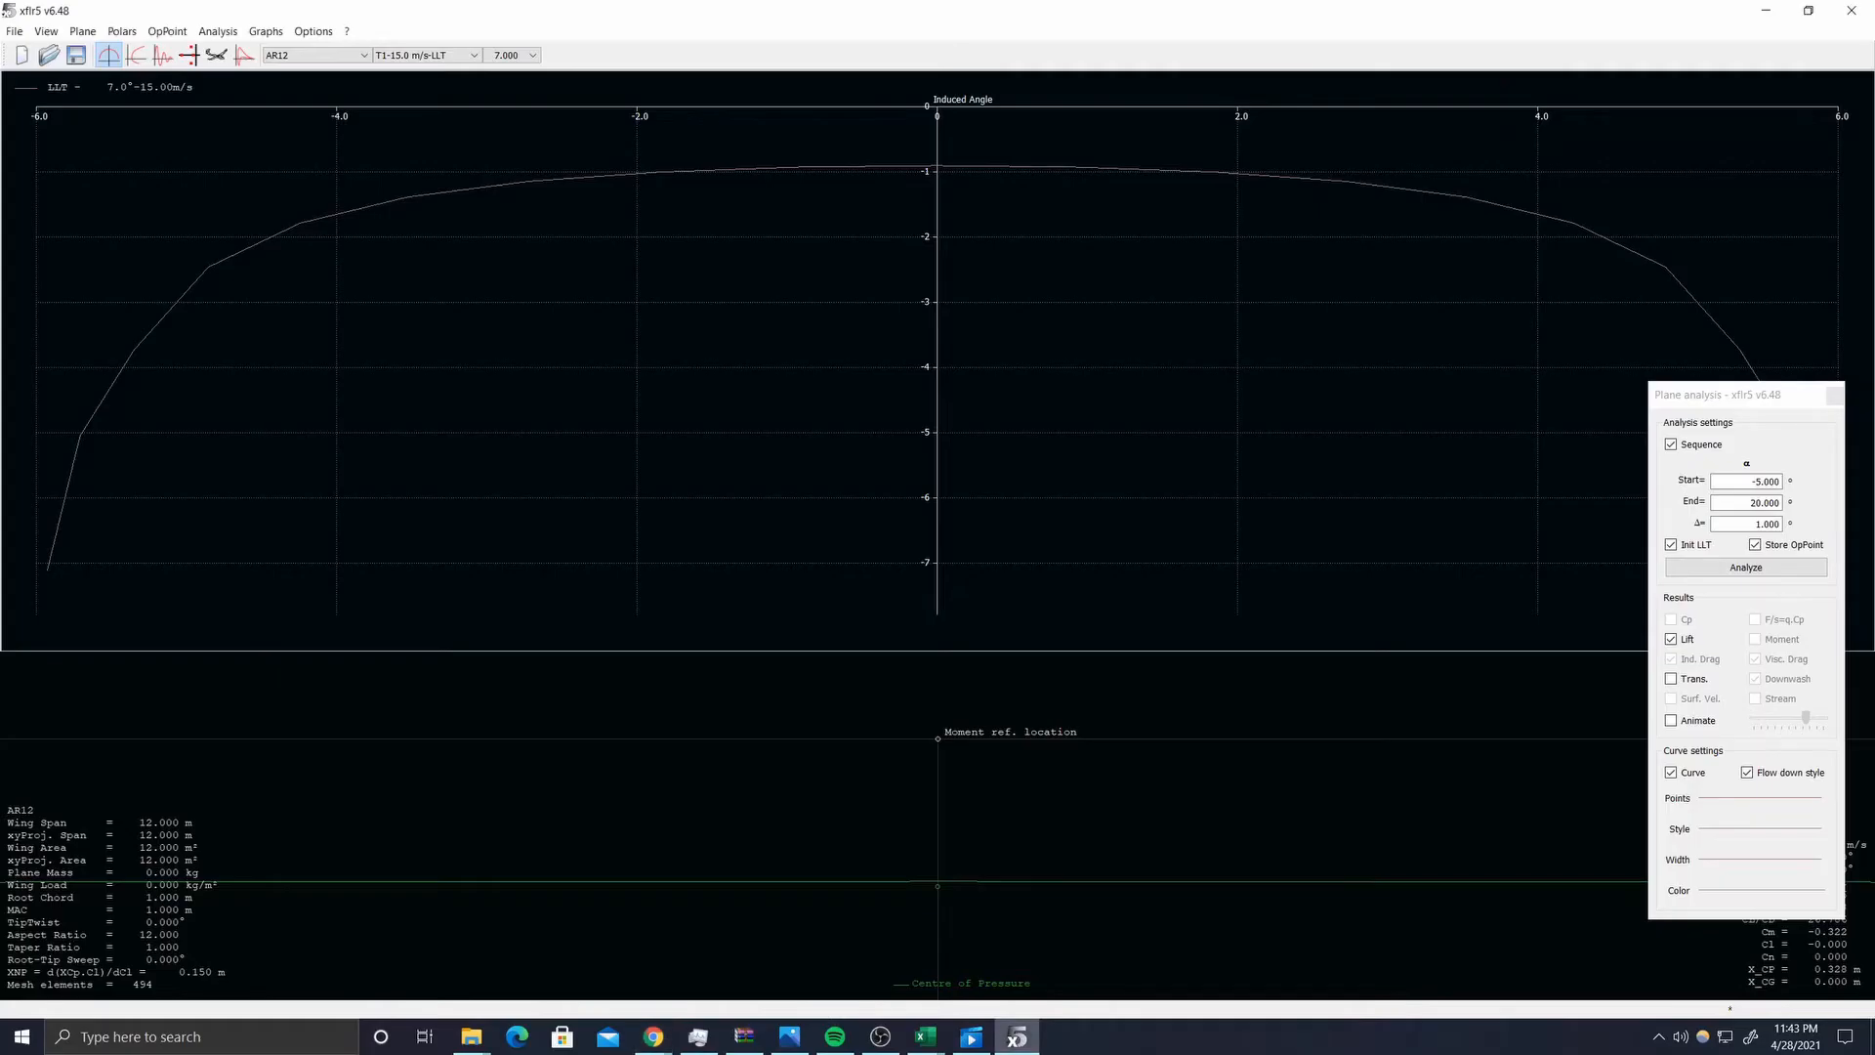
# - Display the polar graphs of the three wings and move the Plane analysis window off the plots into the empty legend area
pyautogui.click(139, 58)
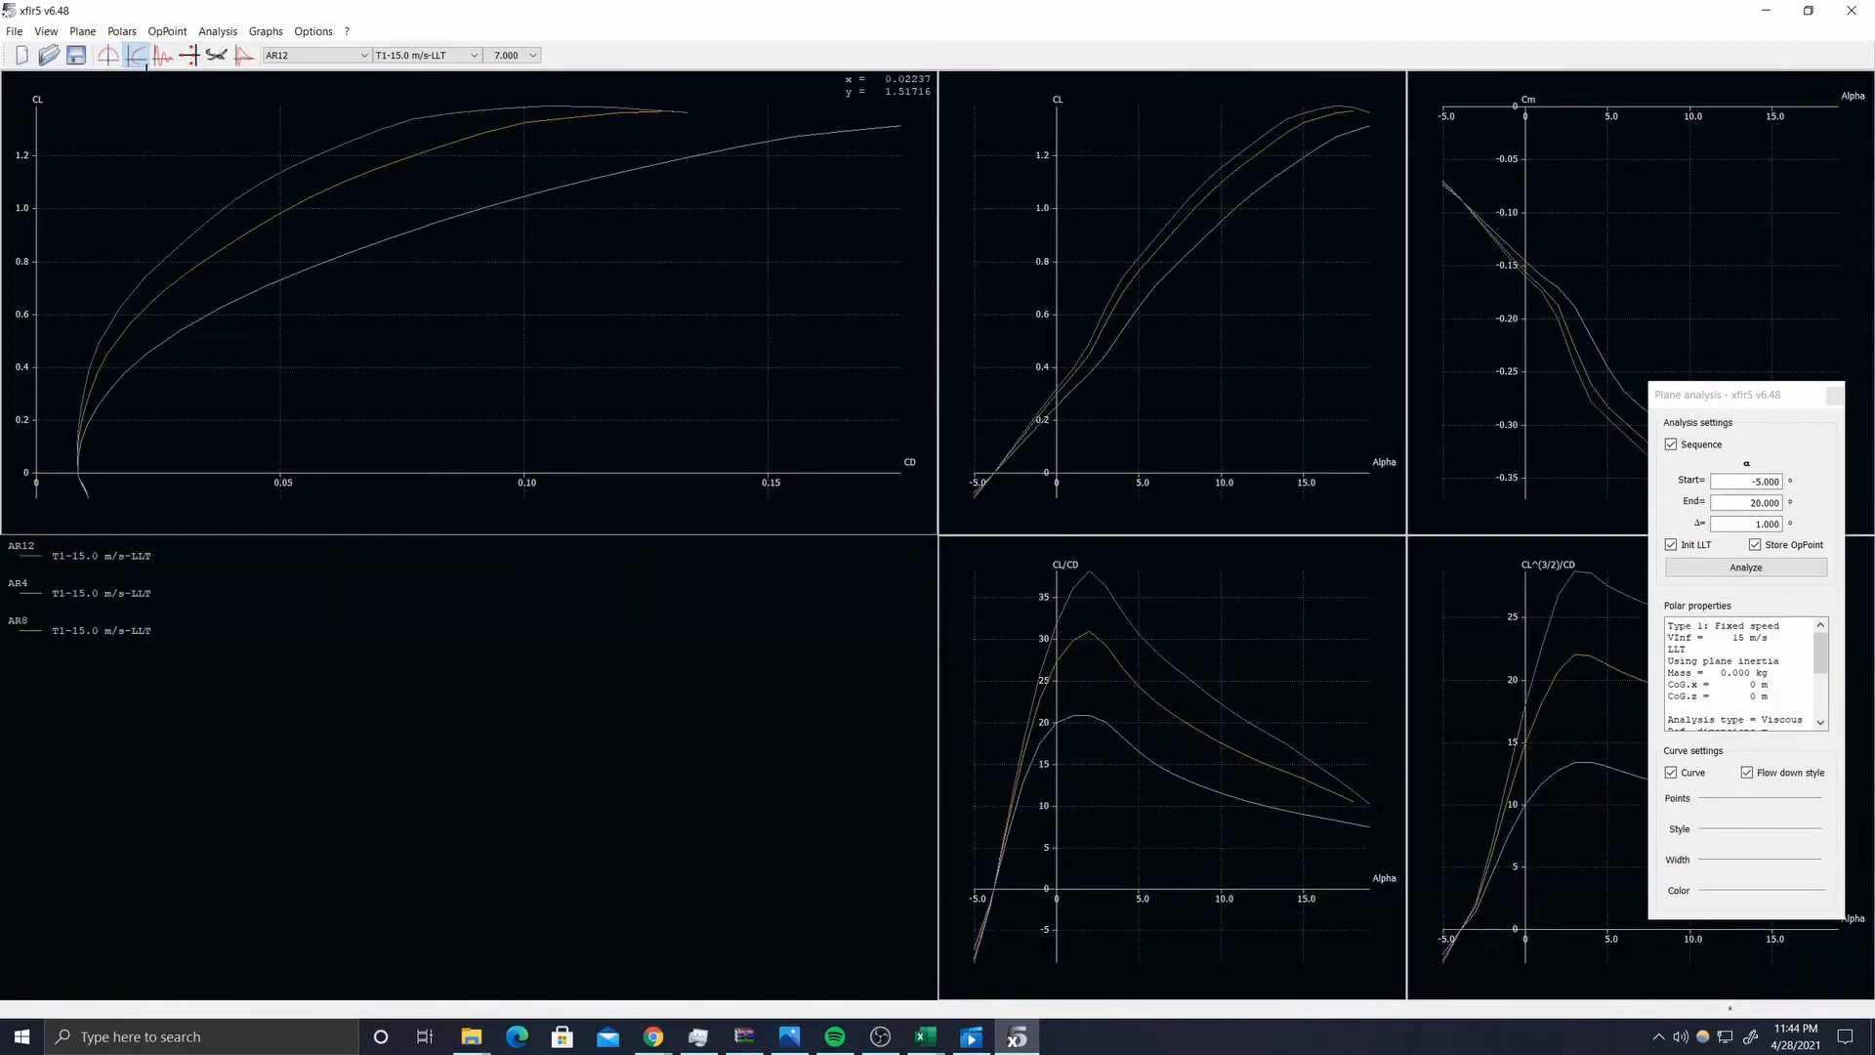
pyautogui.moveTo(1724, 398); pyautogui.dragTo(563, 598)
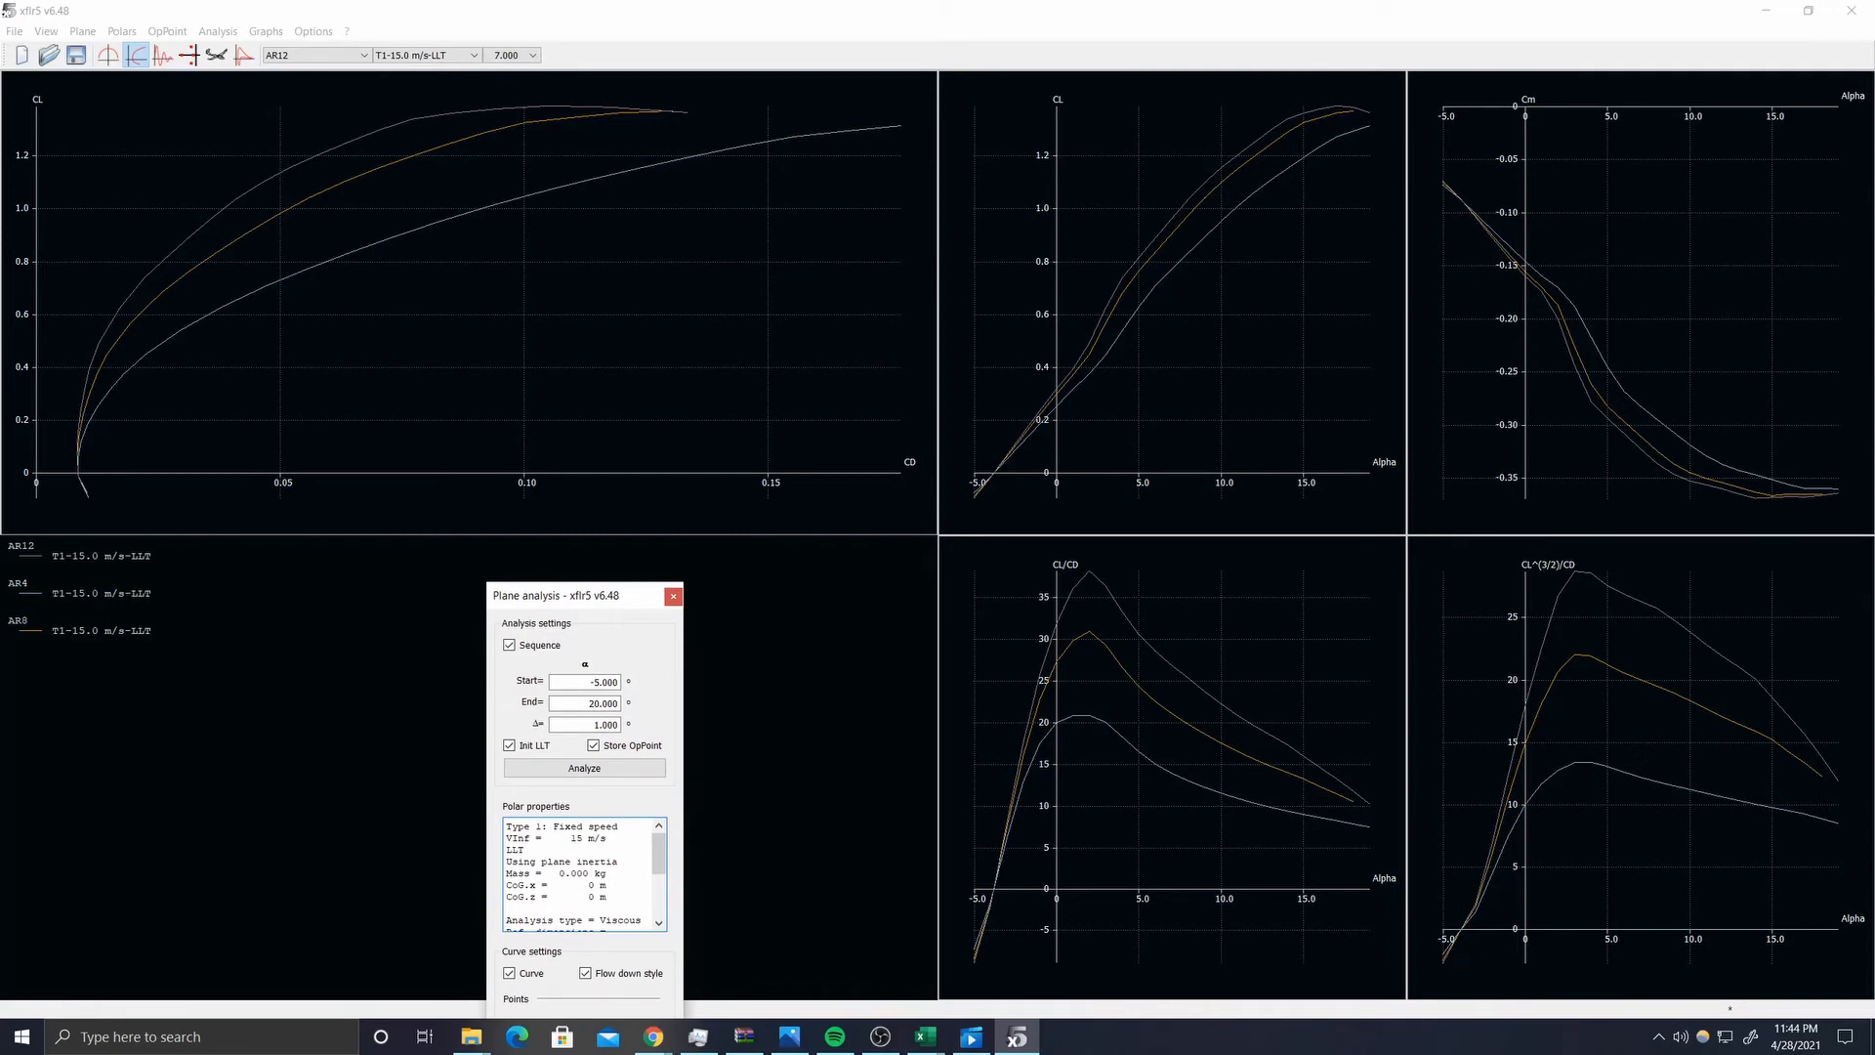
pyautogui.moveTo(542, 598); pyautogui.dragTo(592, 581)
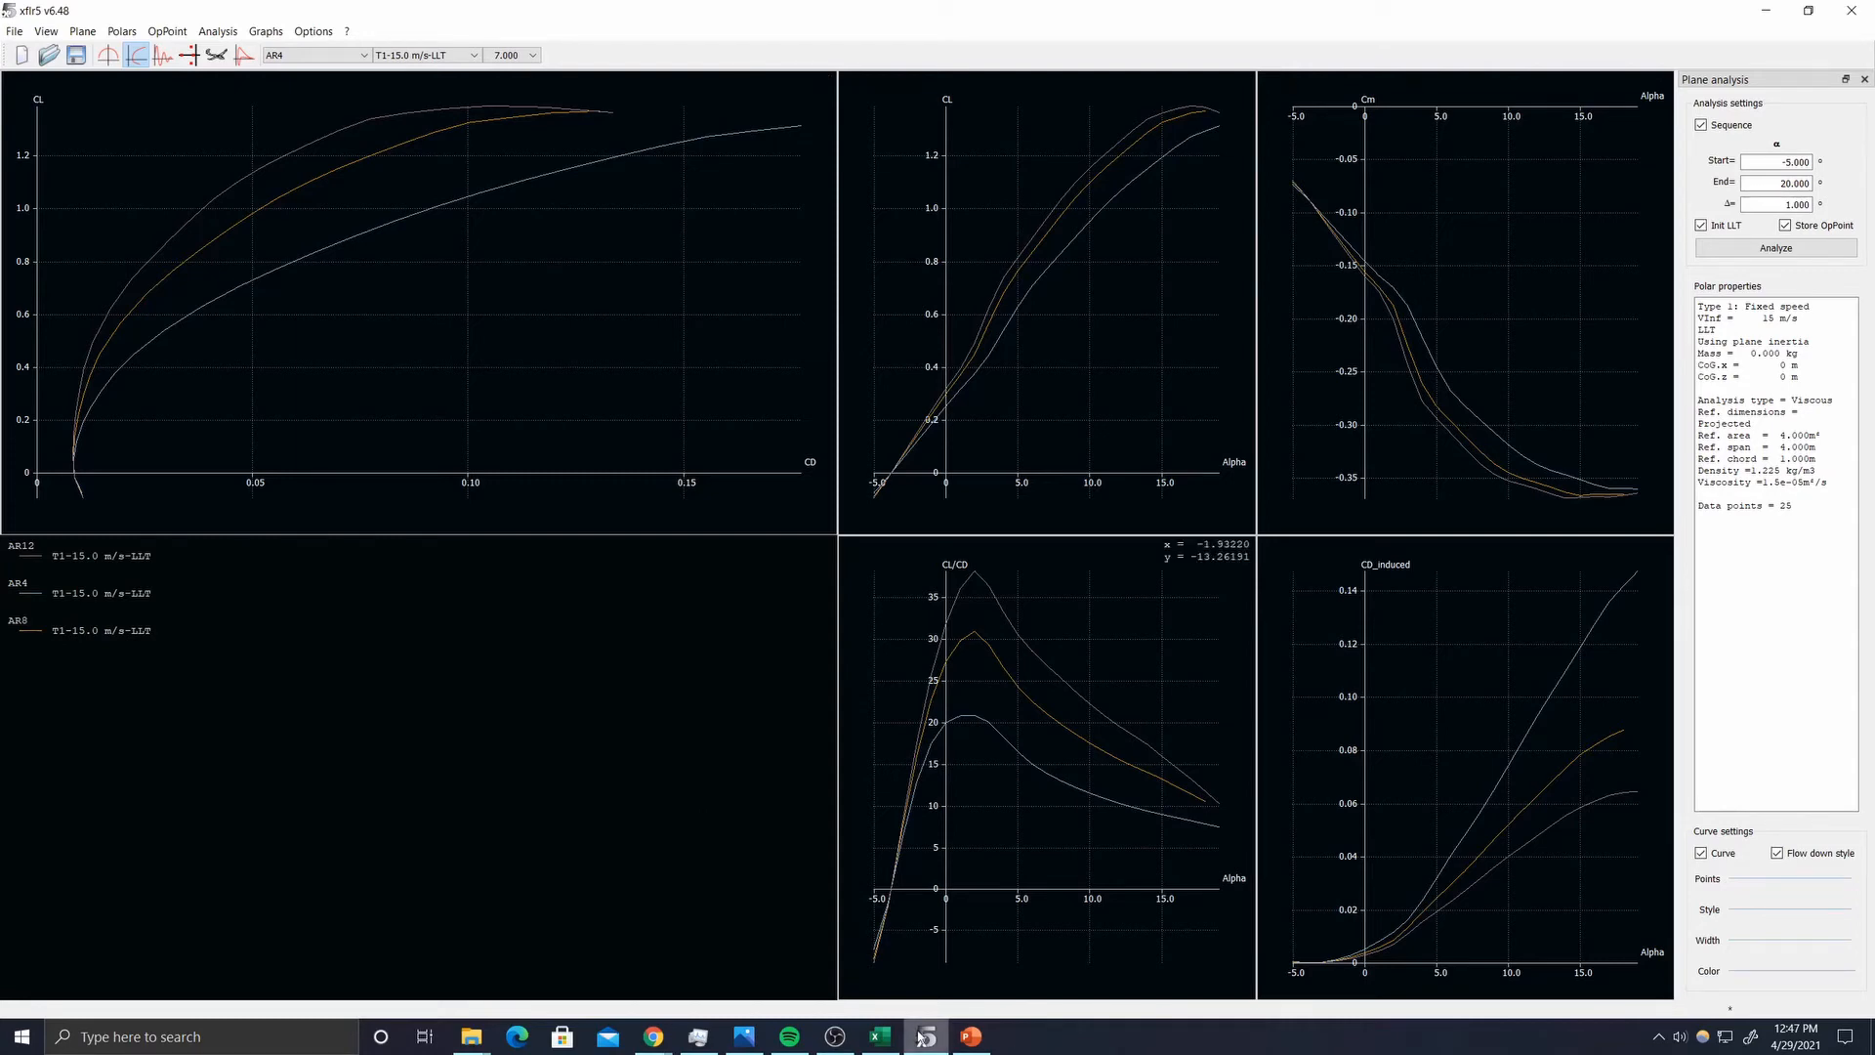
# - Reread the XFLR5 Project assignment in Chrome, from the required comparison graphs to the tabulated results, and minimise the browser
pyautogui.moveTo(654, 1036)
pyautogui.click(576, 973)
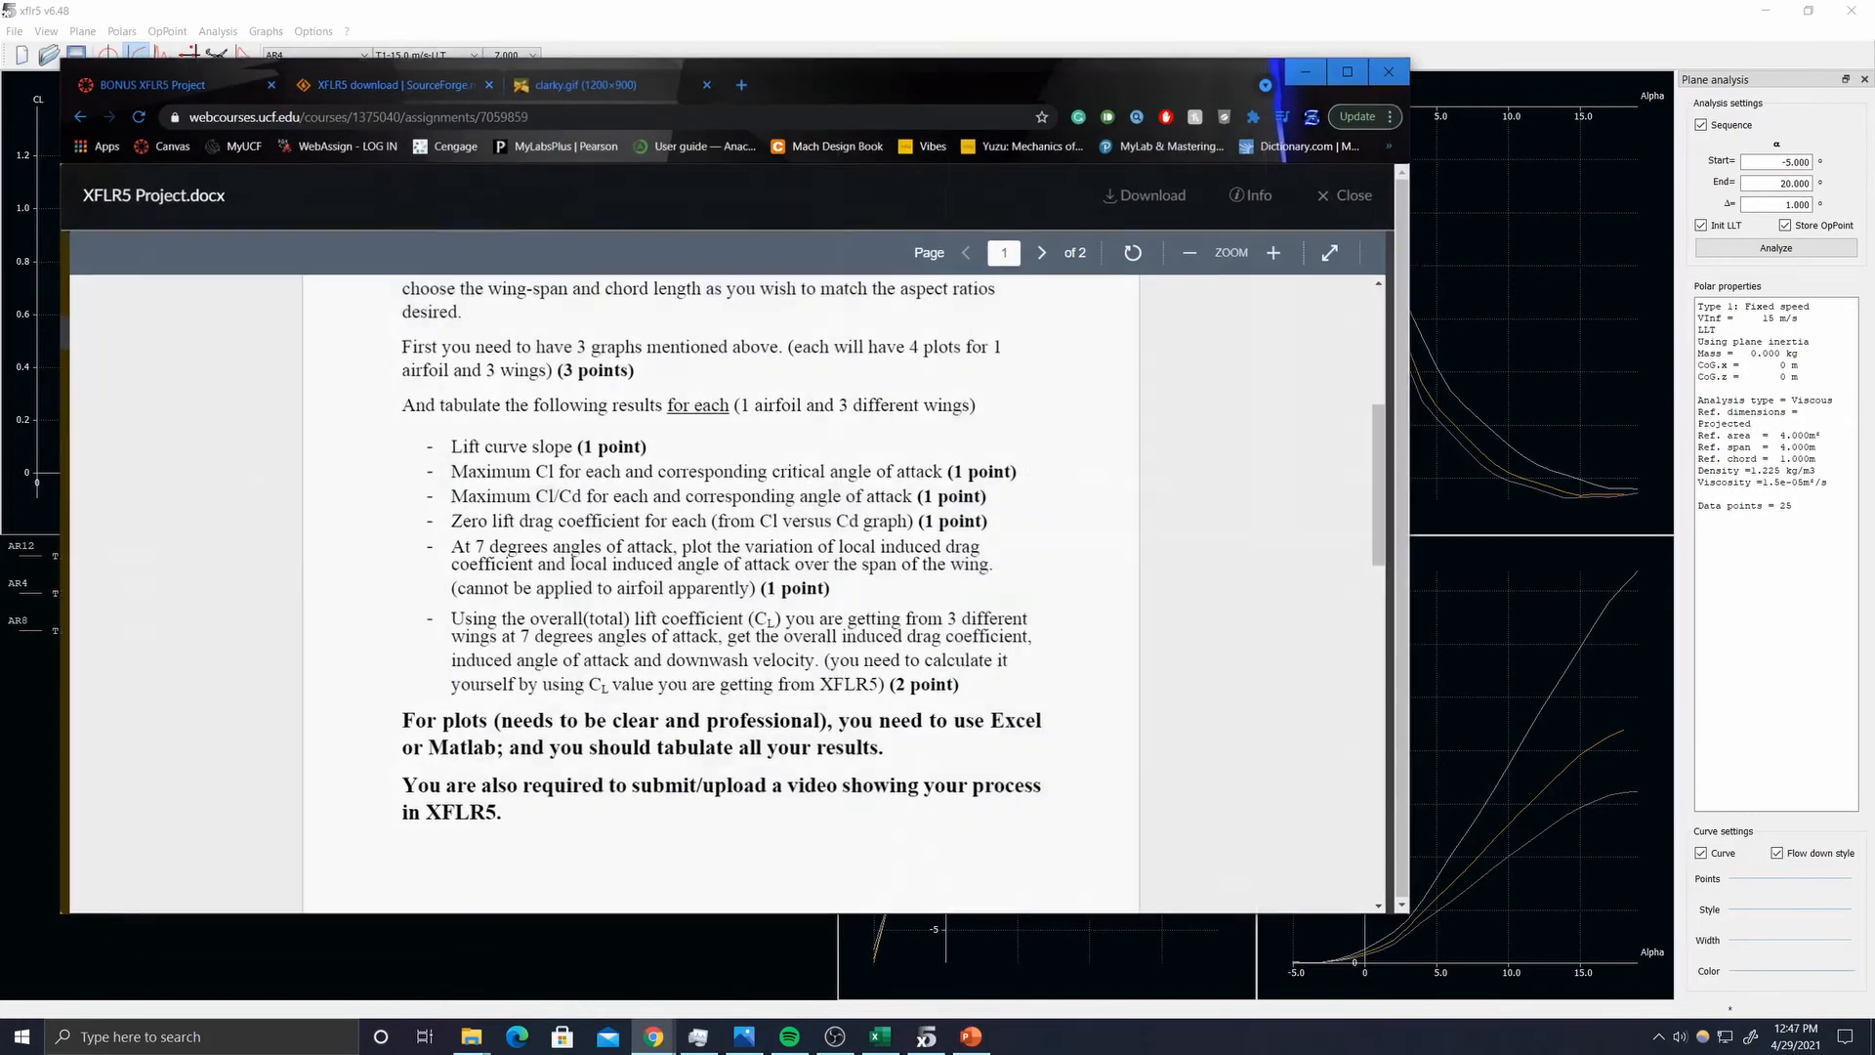
pyautogui.scroll(2, 656, 633)
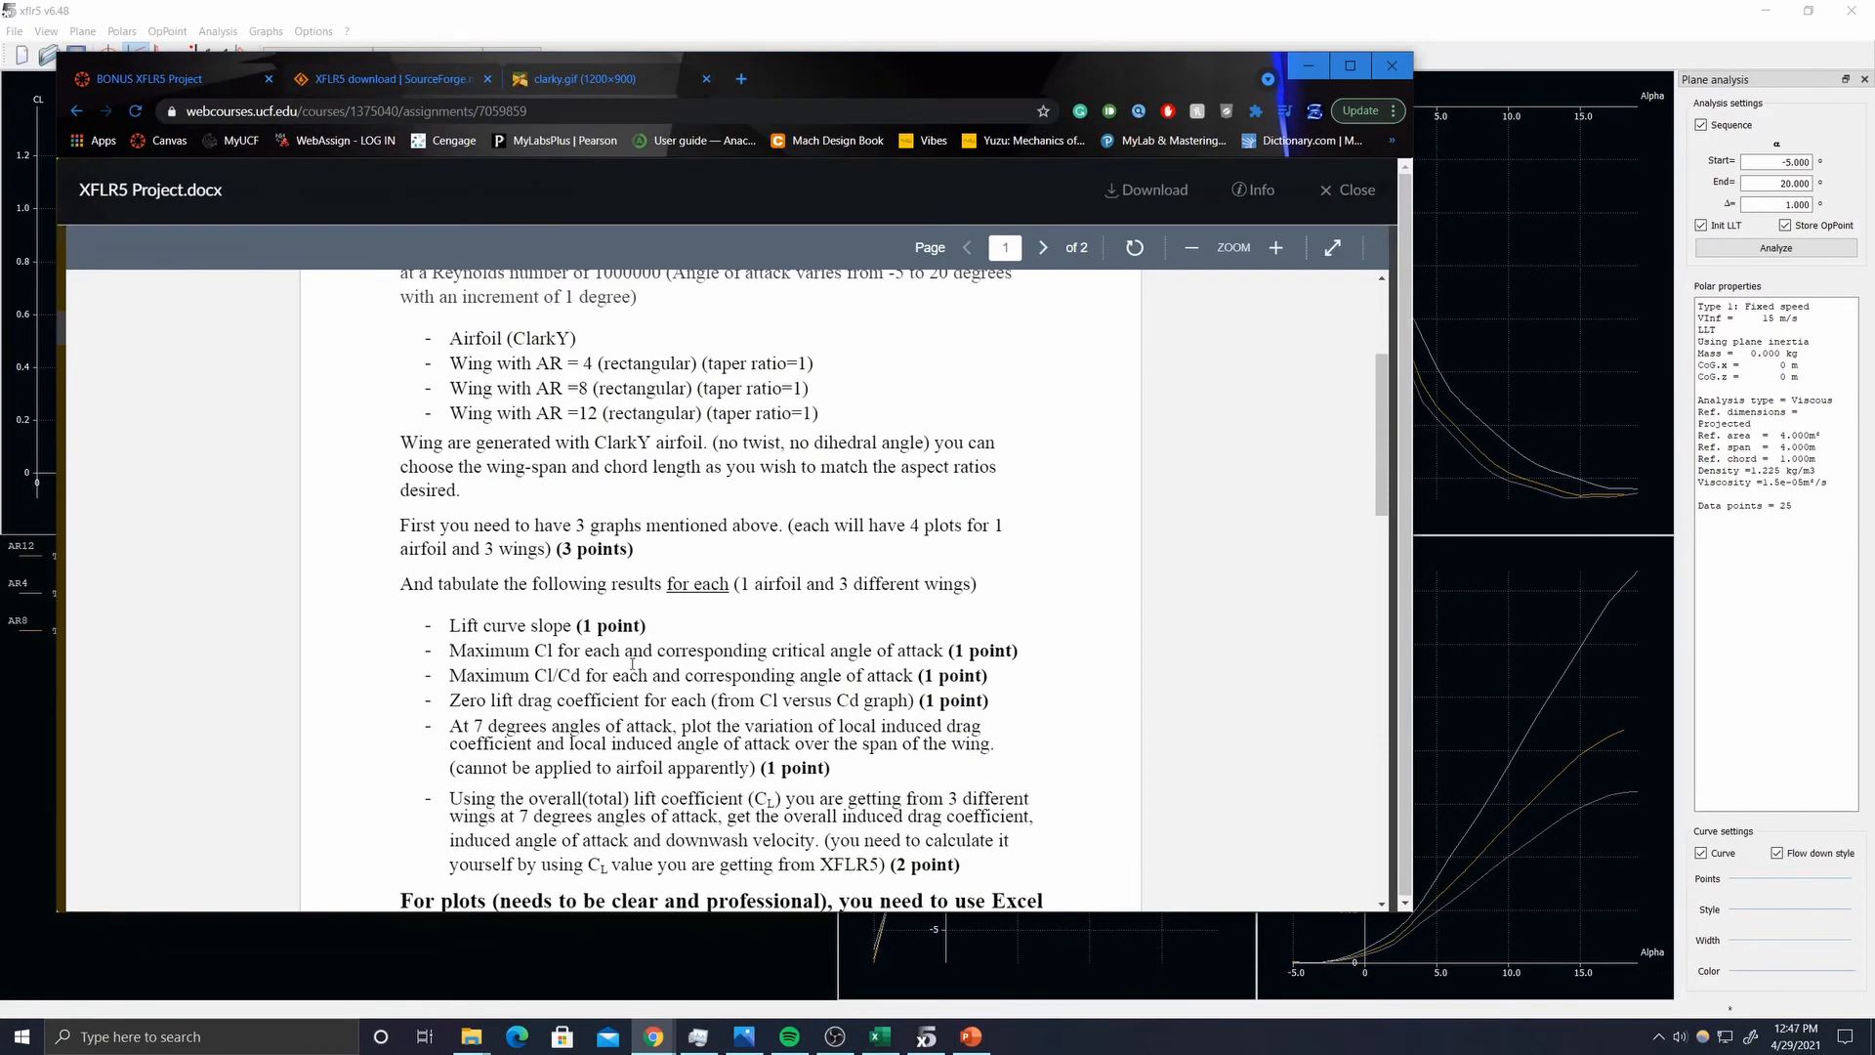
pyautogui.scroll(-1, 632, 664)
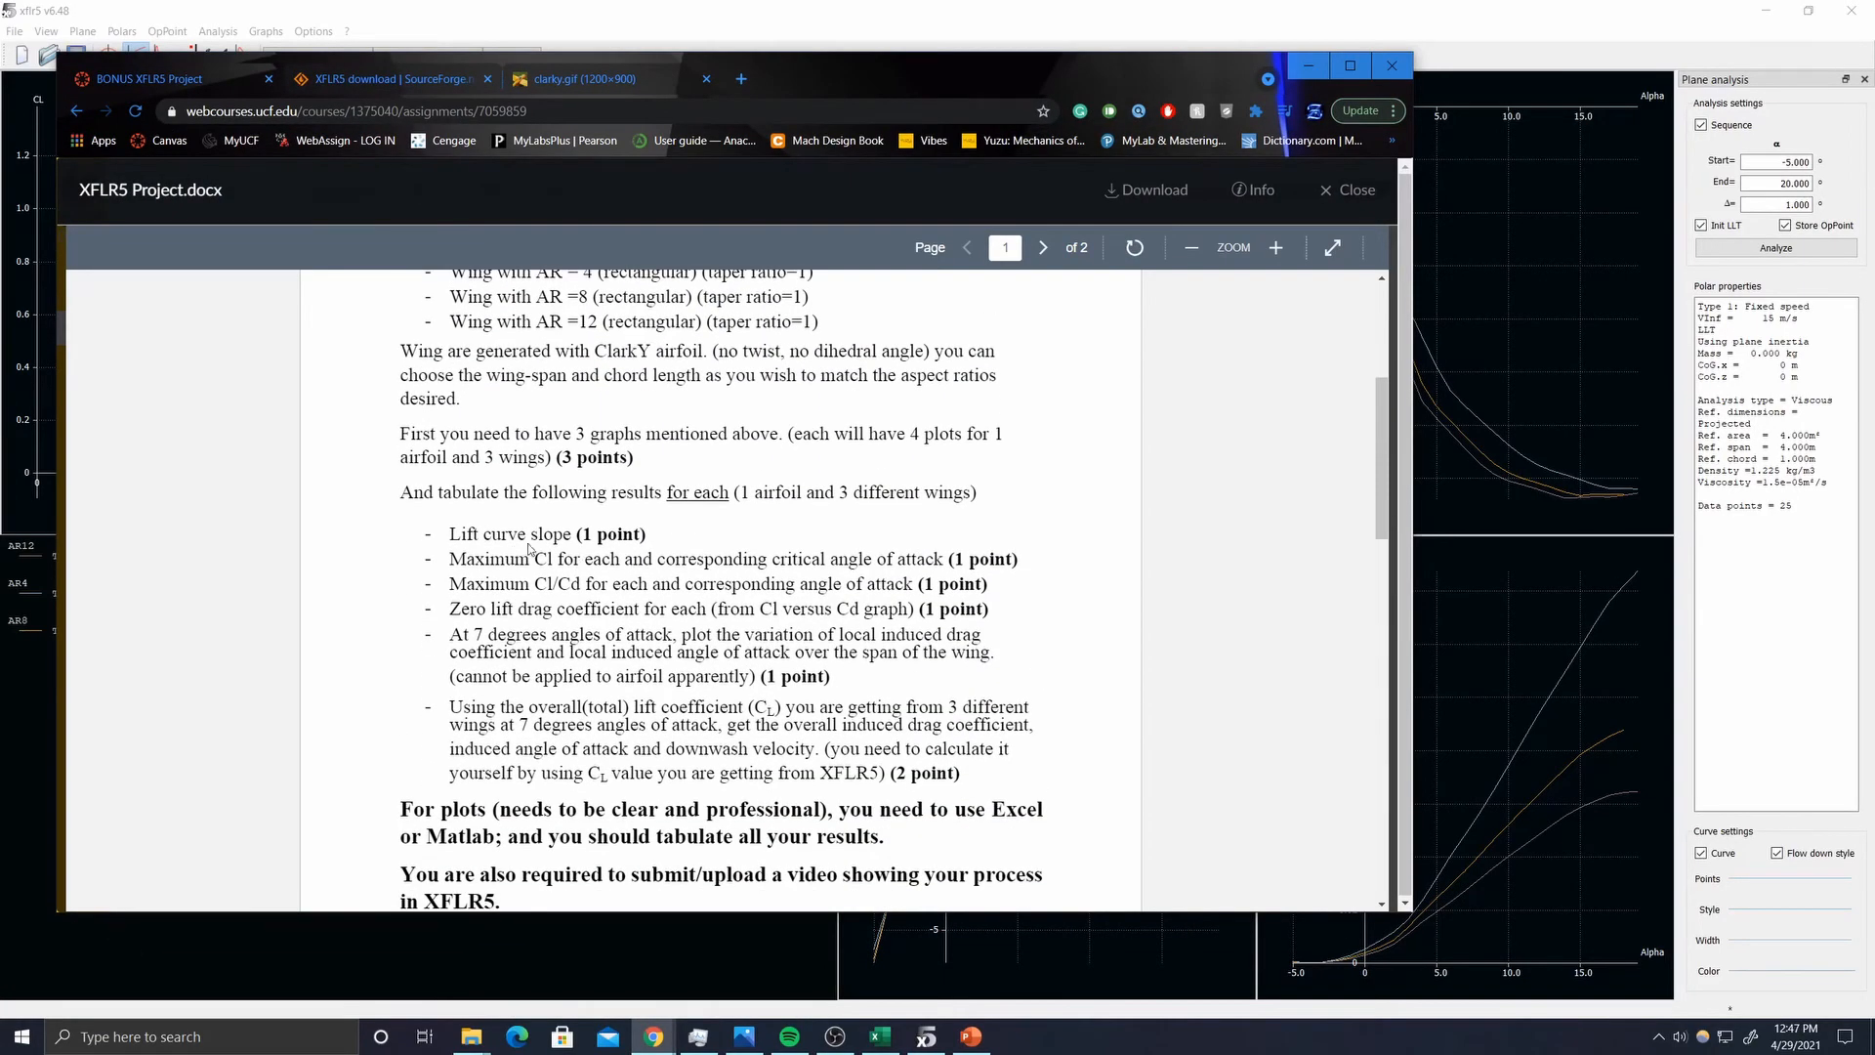
pyautogui.scroll(2, 532, 549)
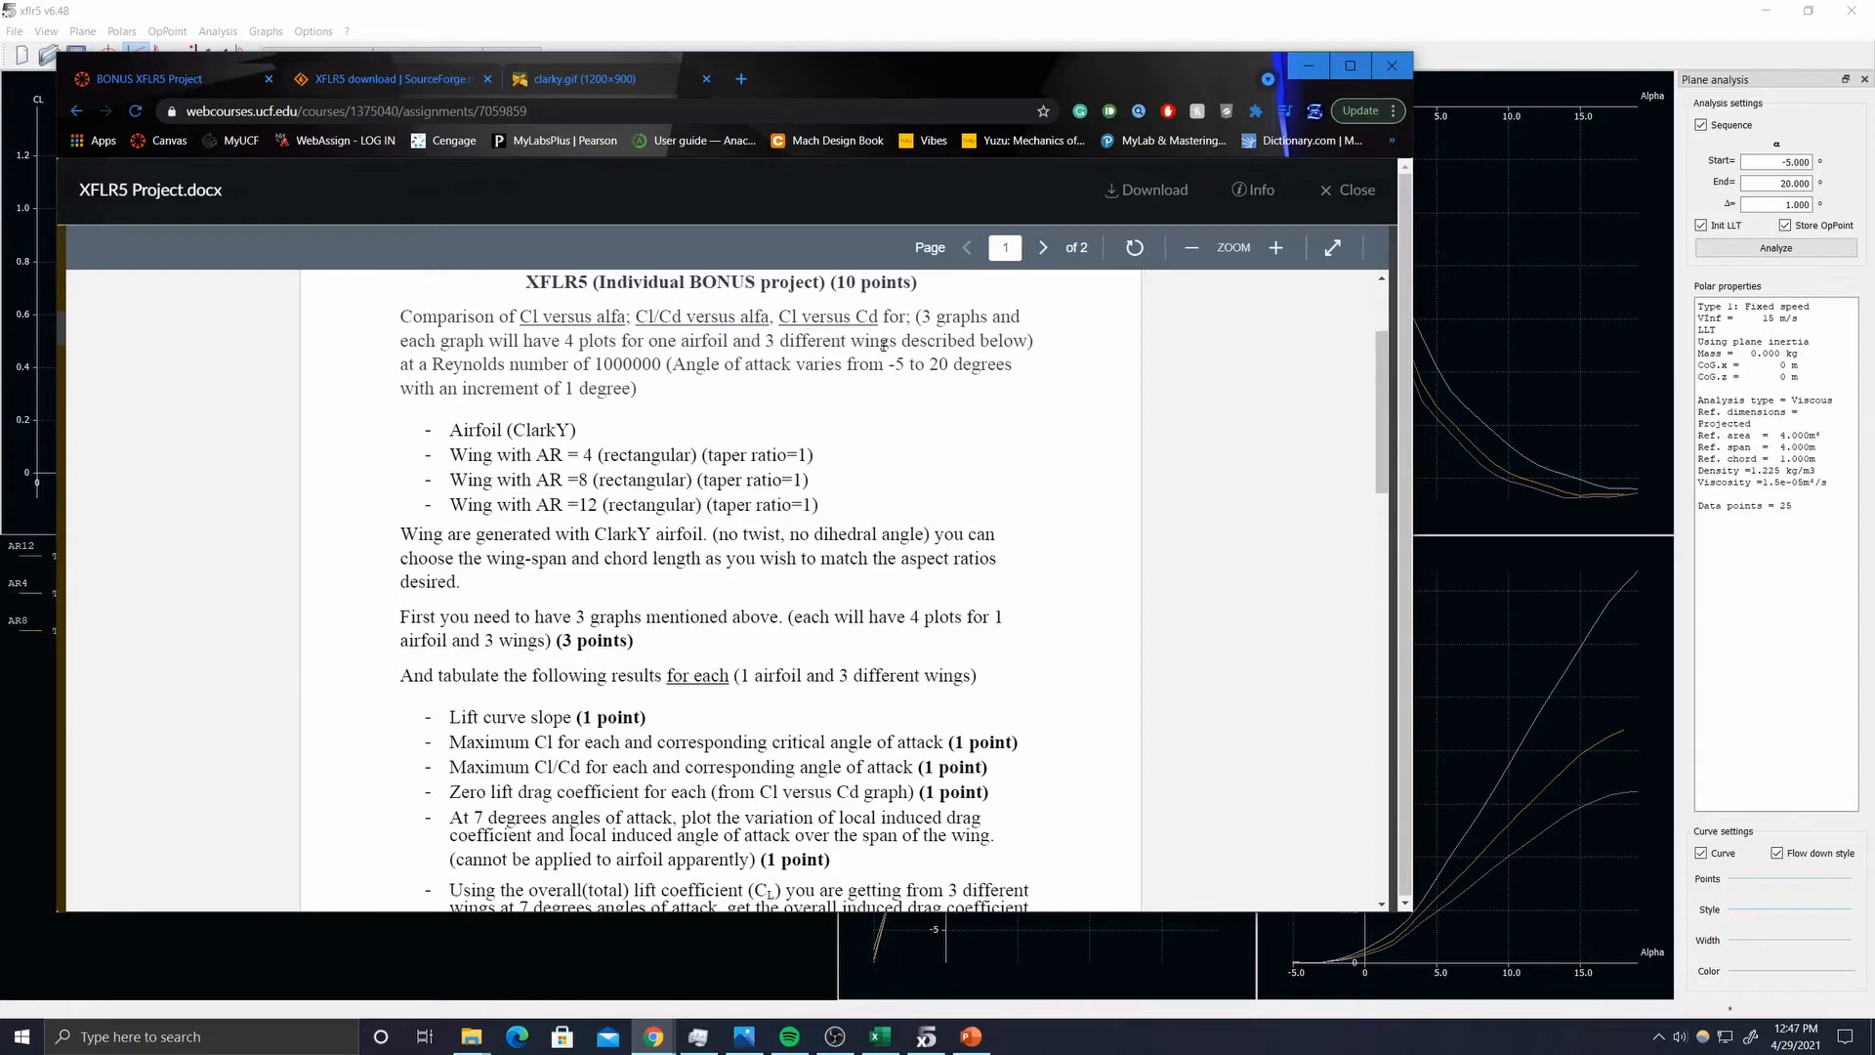
pyautogui.scroll(-4, 500, 479)
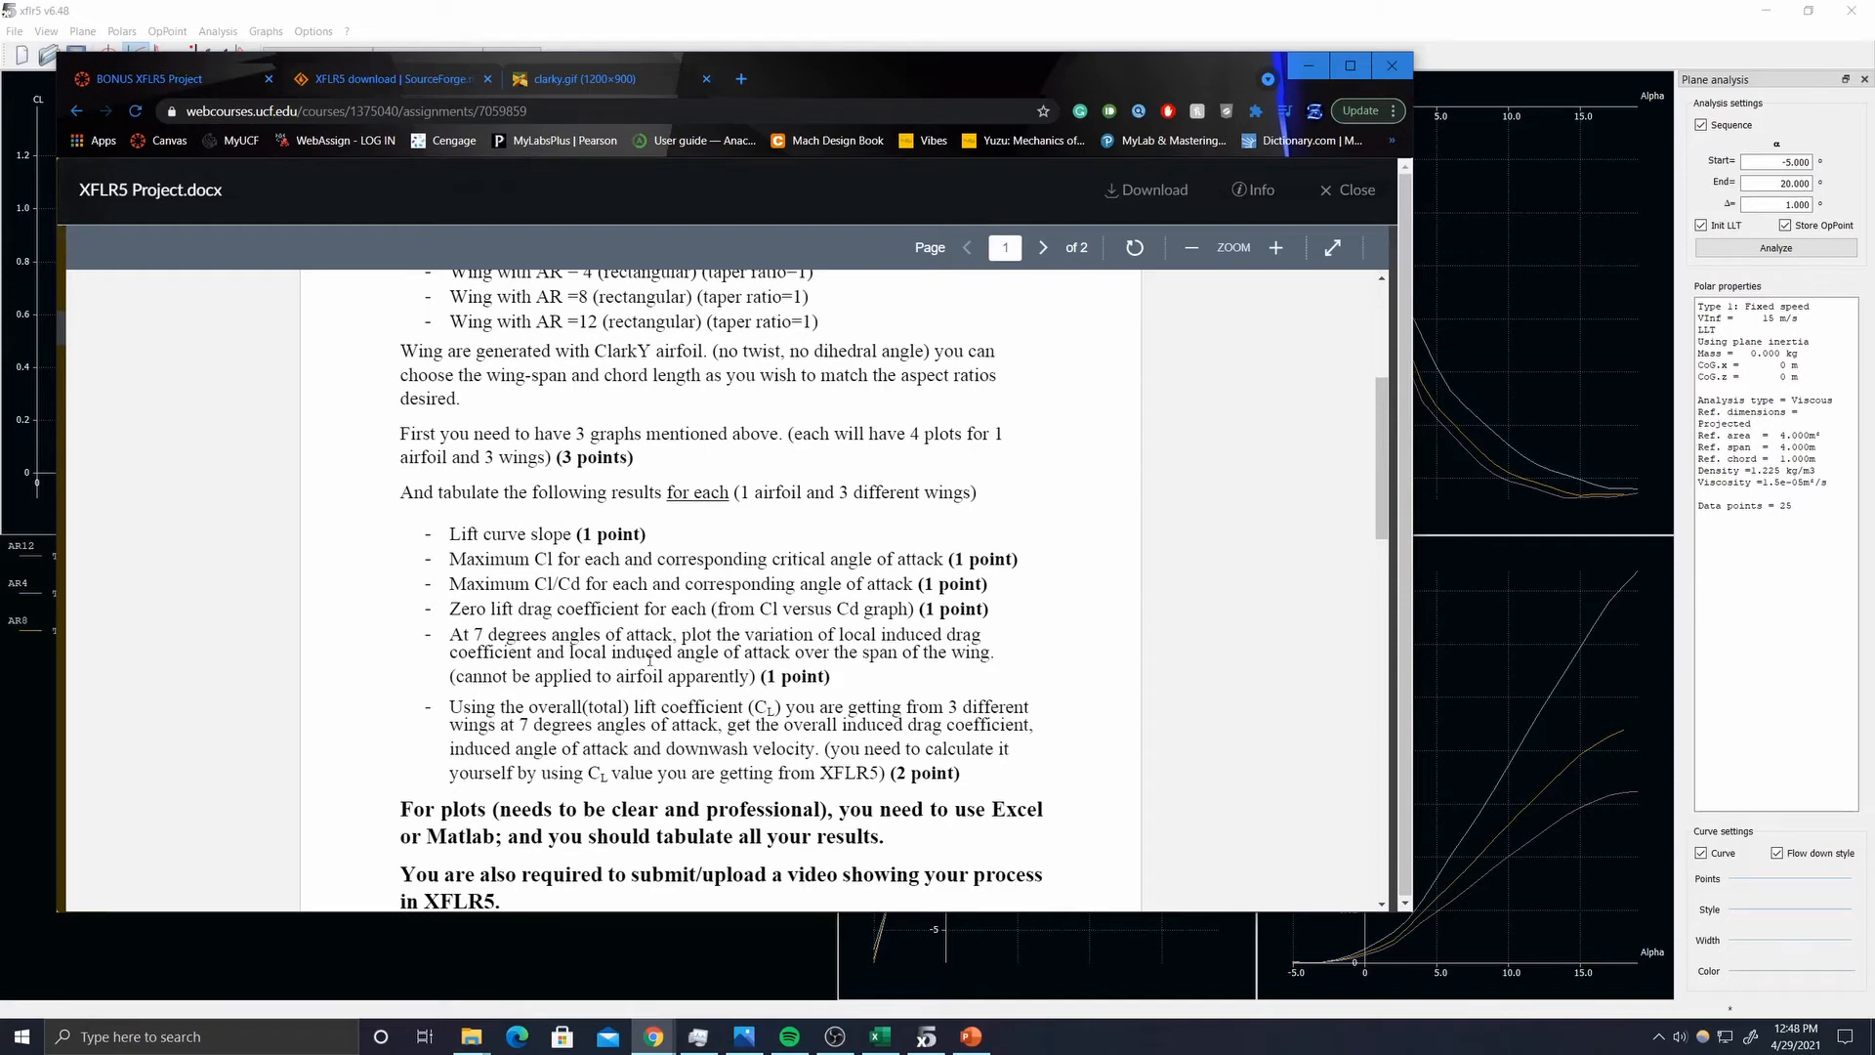
pyautogui.click(1309, 65)
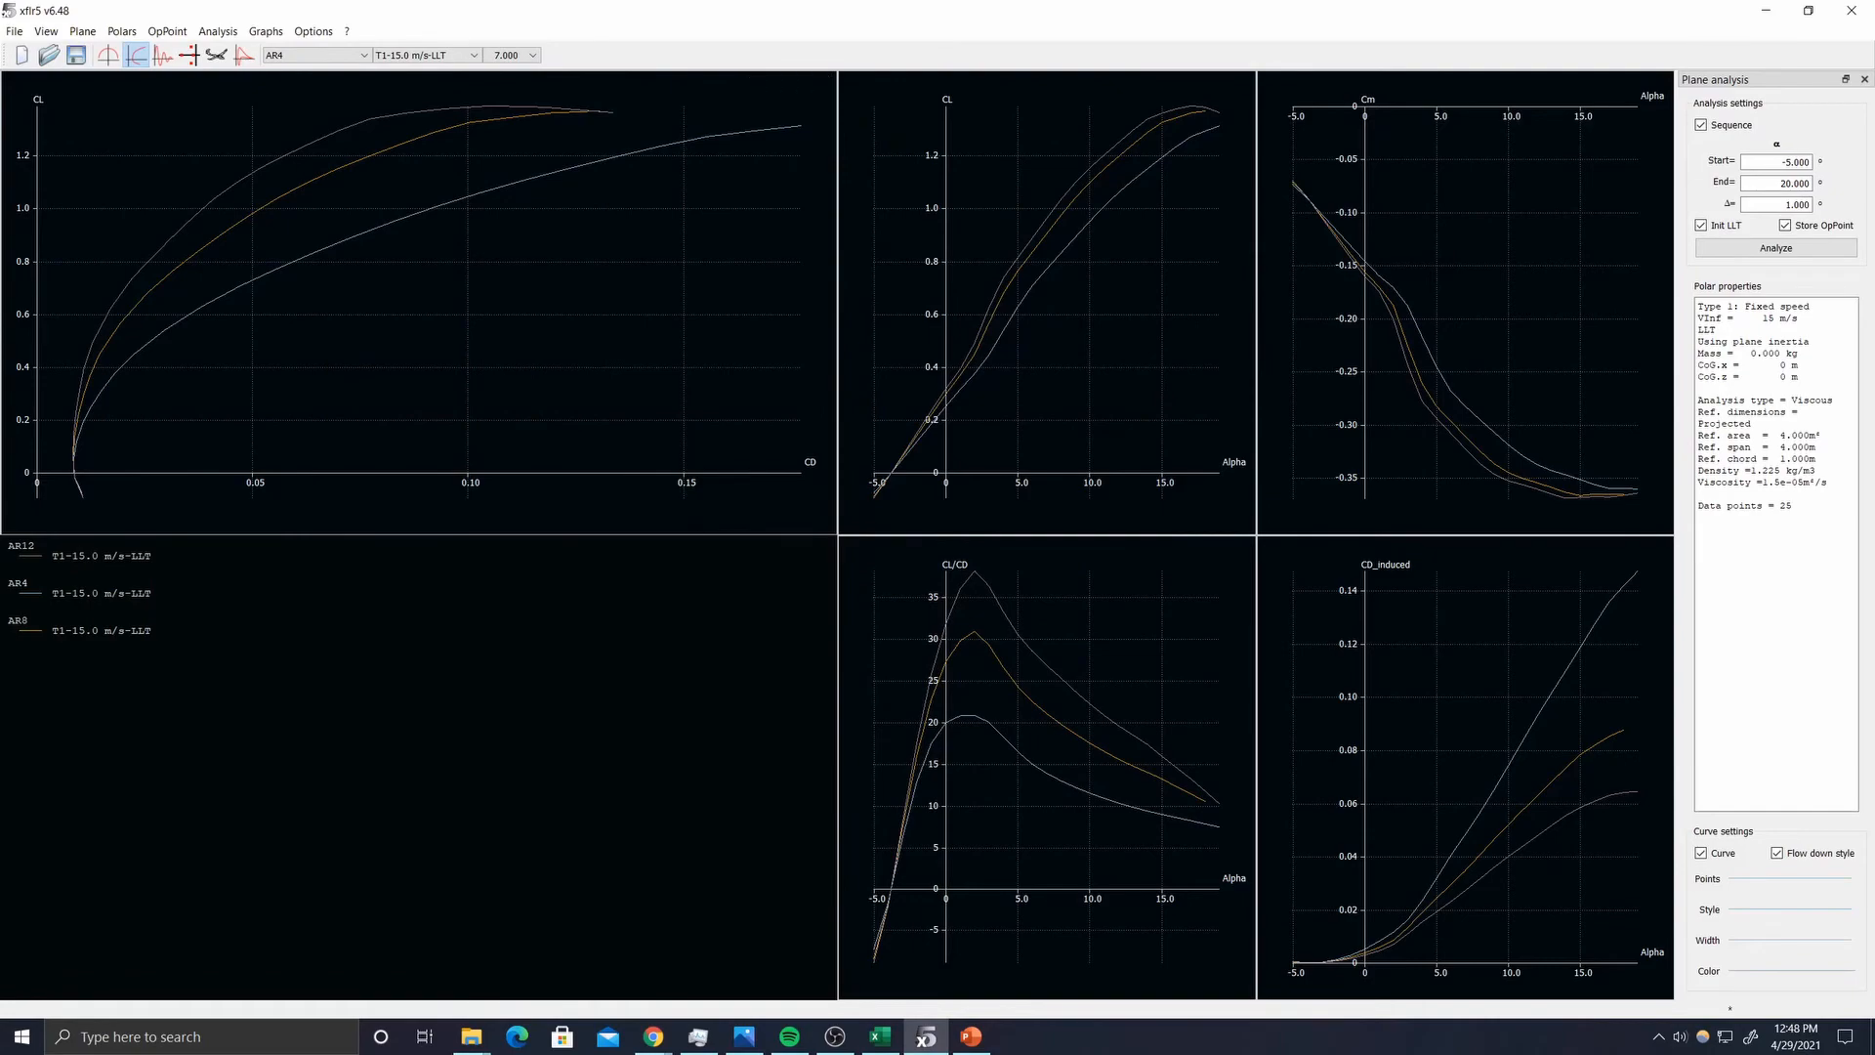
# - Switch to the XFLR5_Project workbook in Excel and review the CL versus α and CL/CD versus α tables and charts
pyautogui.click(878, 1037)
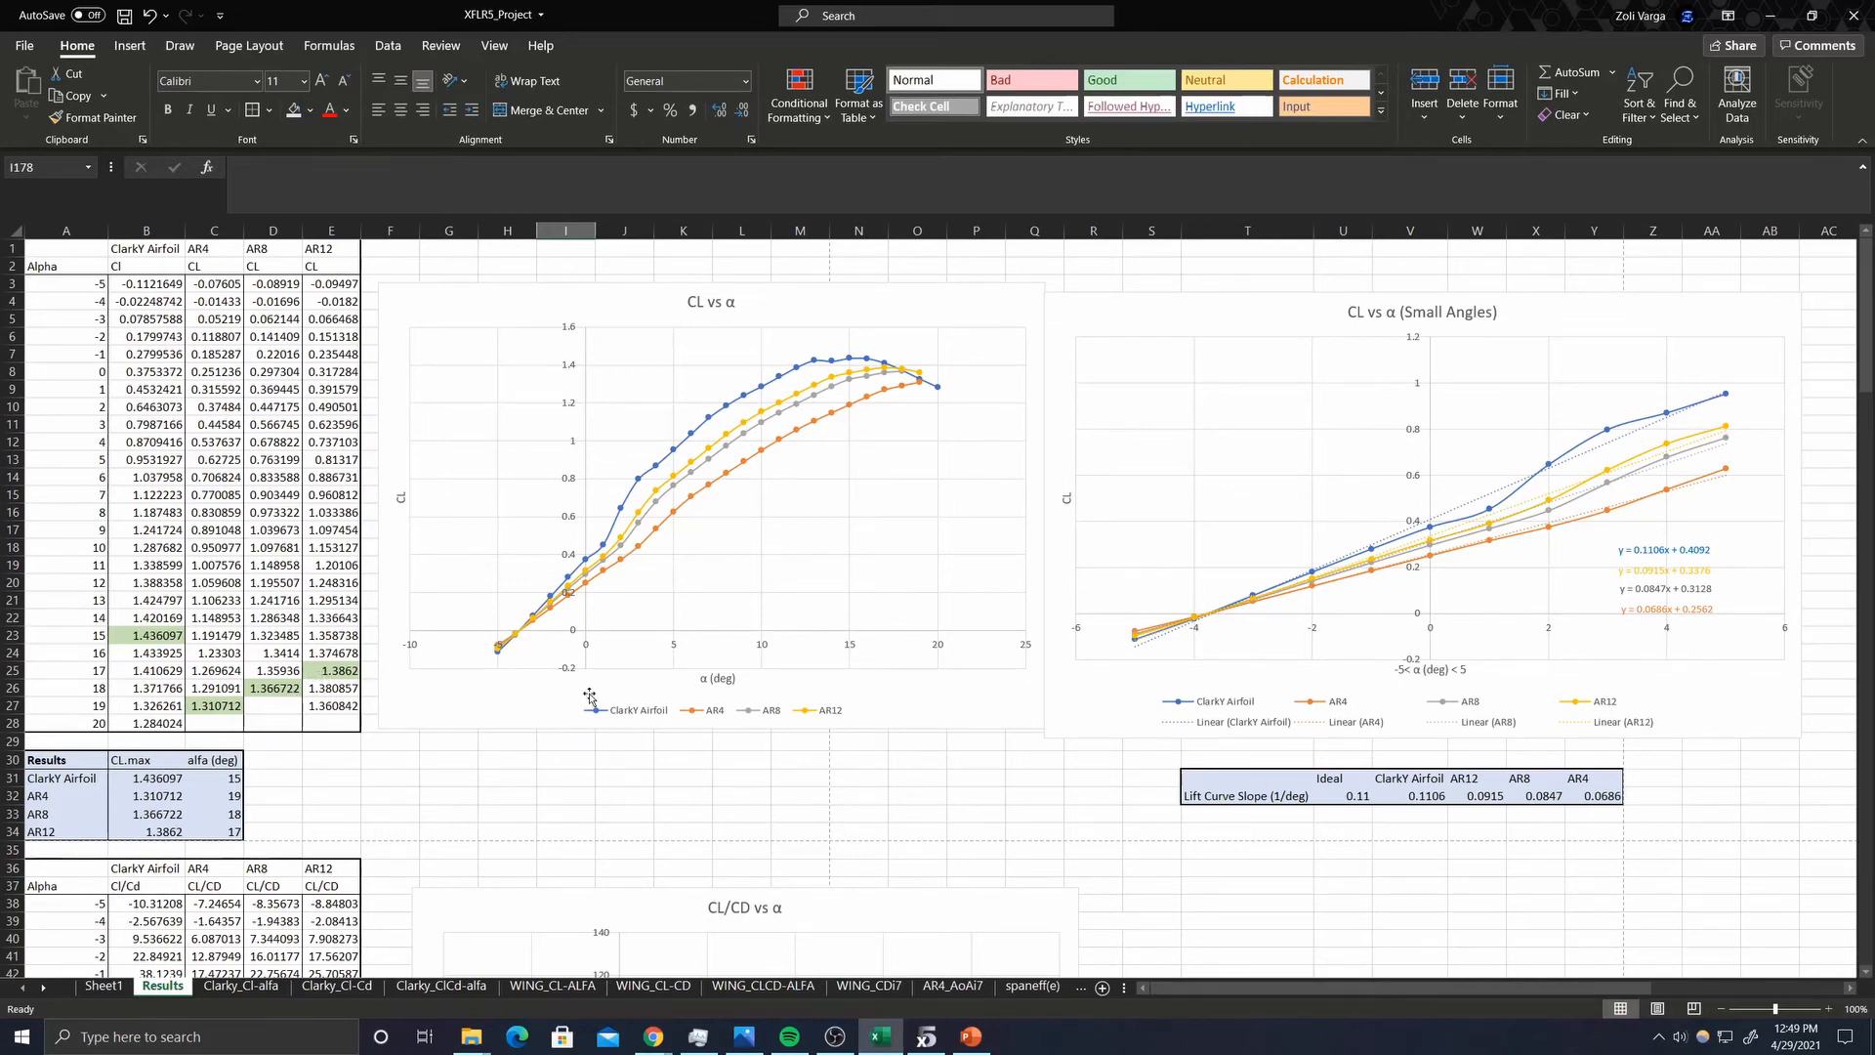
pyautogui.scroll(-5, 590, 695)
pyautogui.scroll(-3, 590, 697)
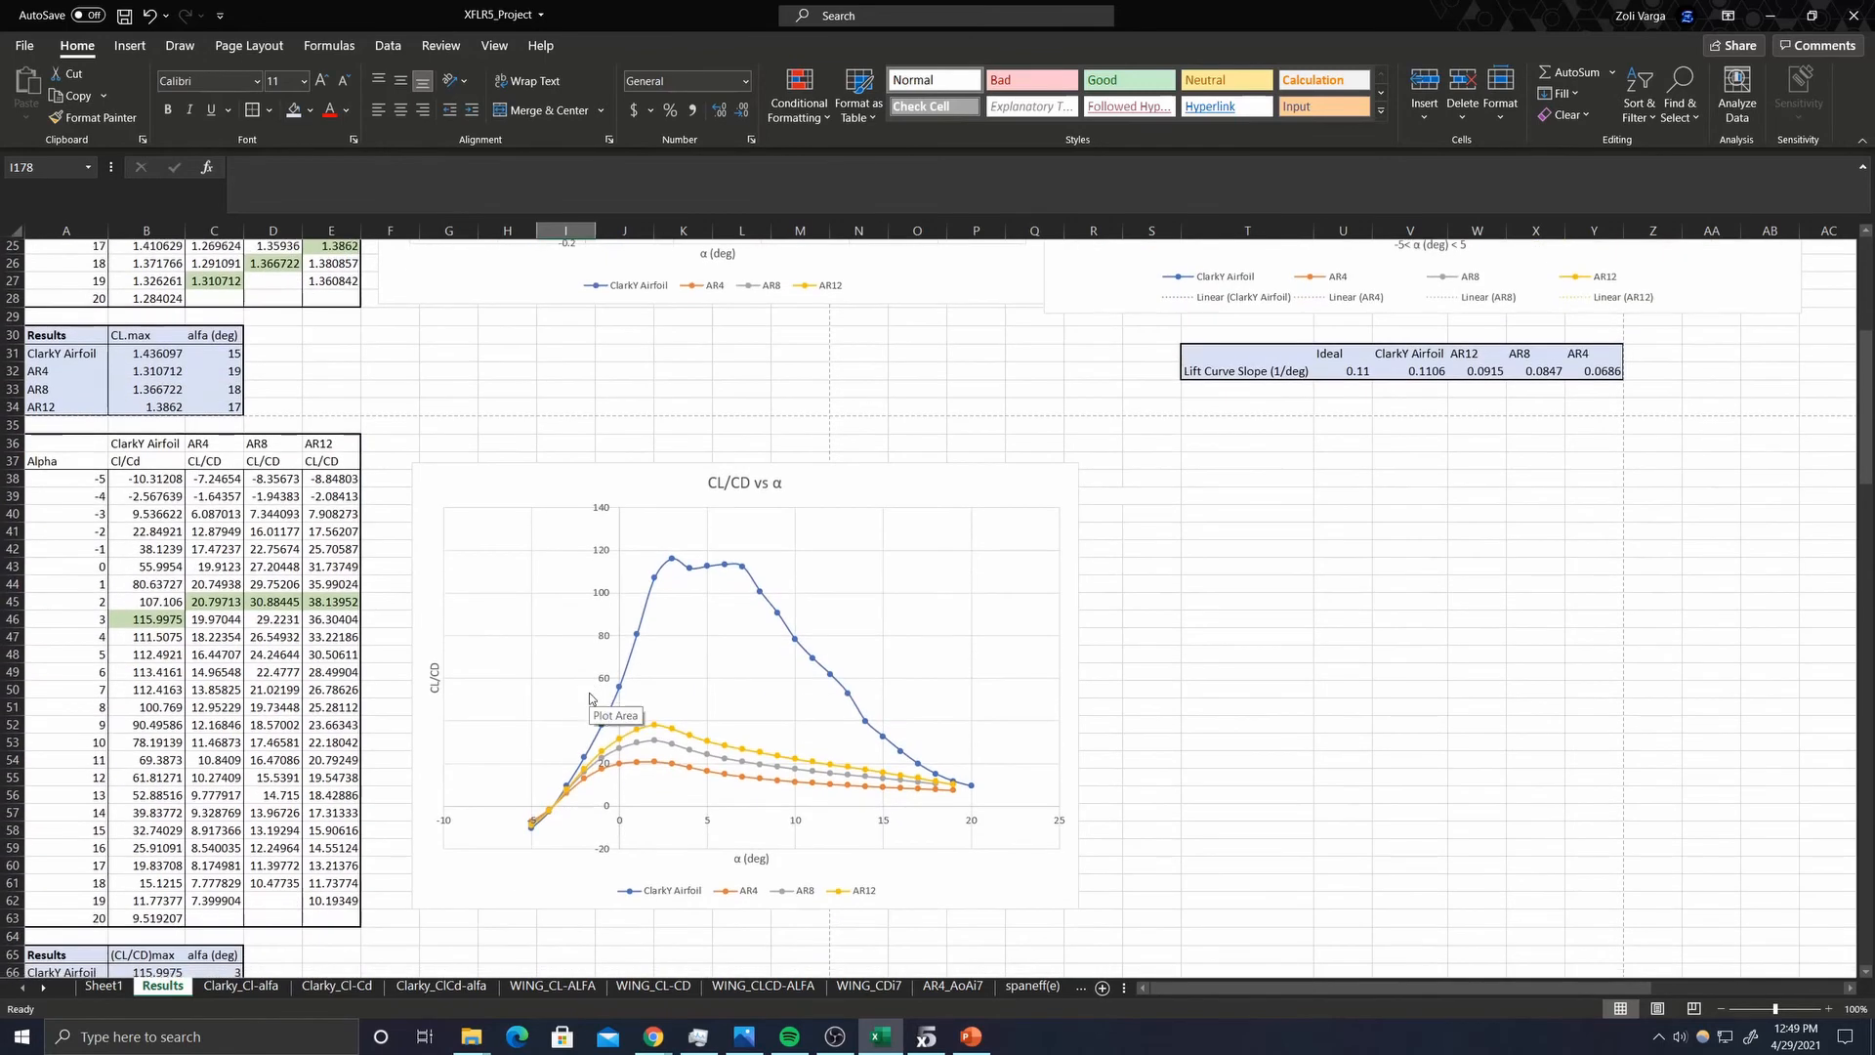
pyautogui.scroll(-1, 590, 697)
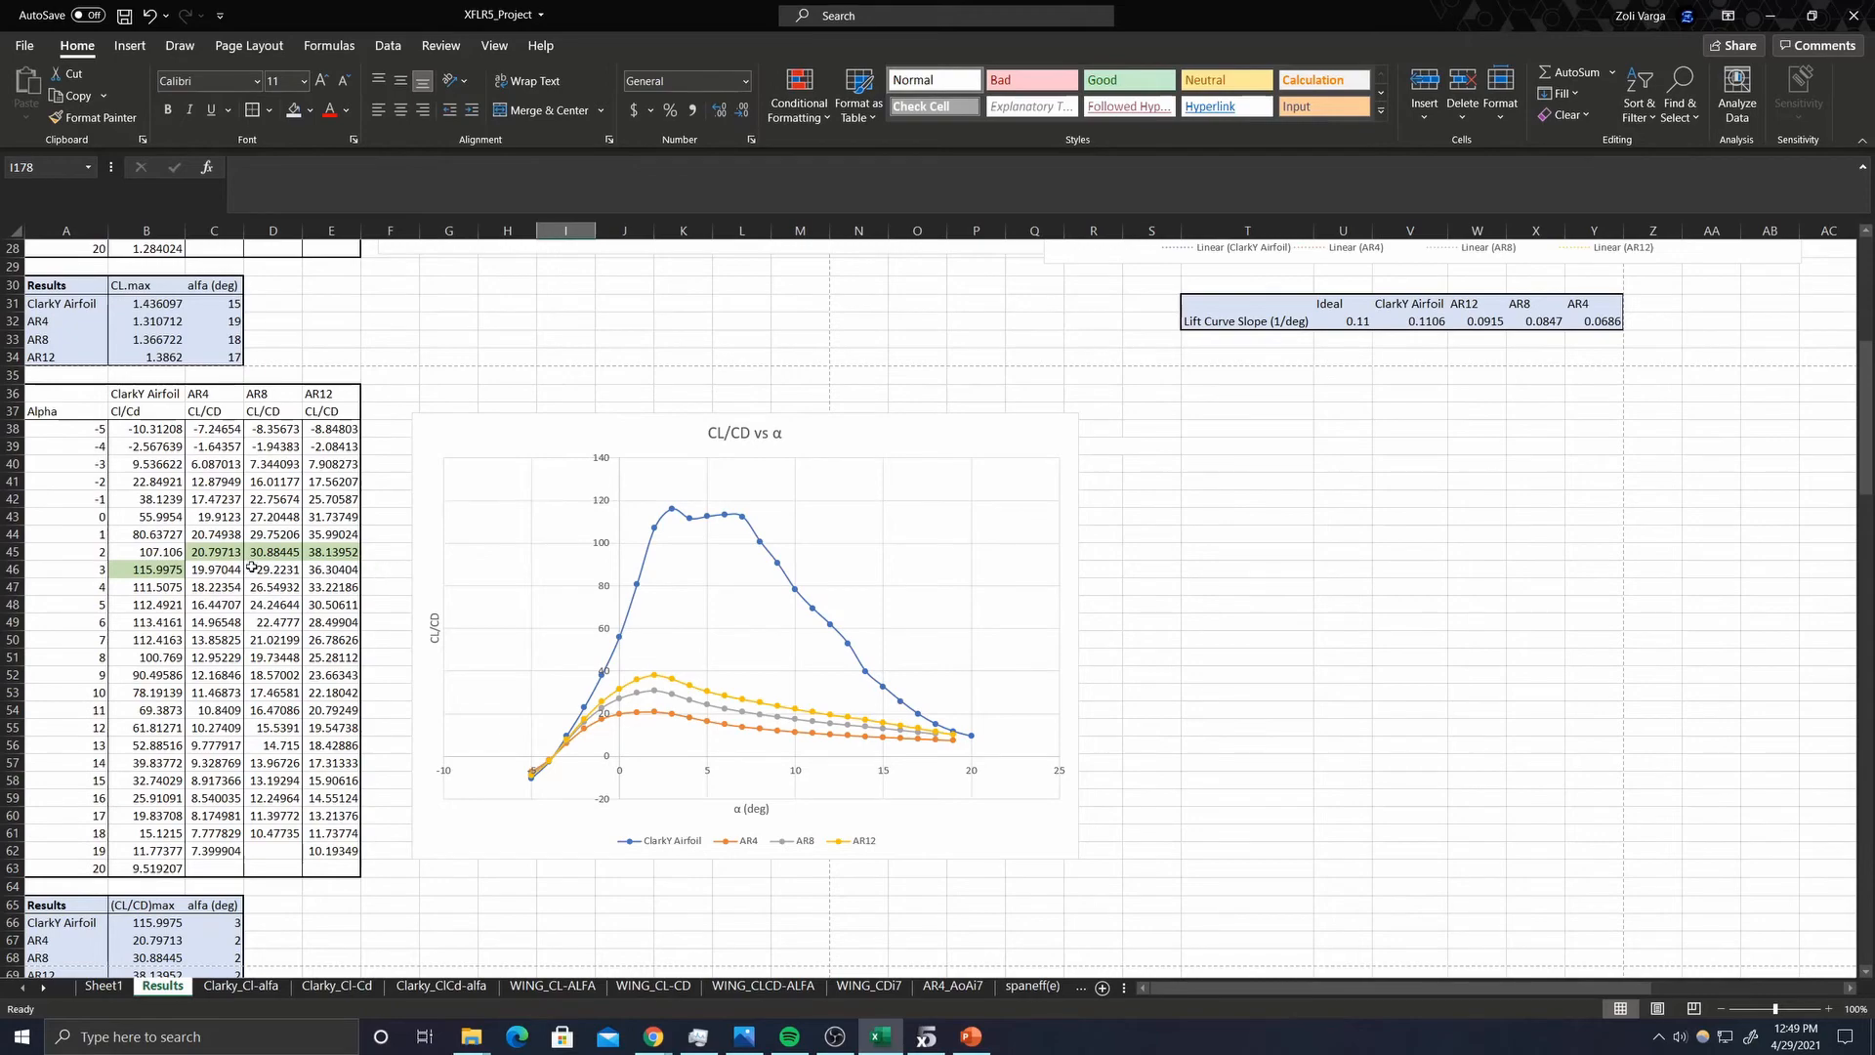
pyautogui.scroll(-3, 246, 569)
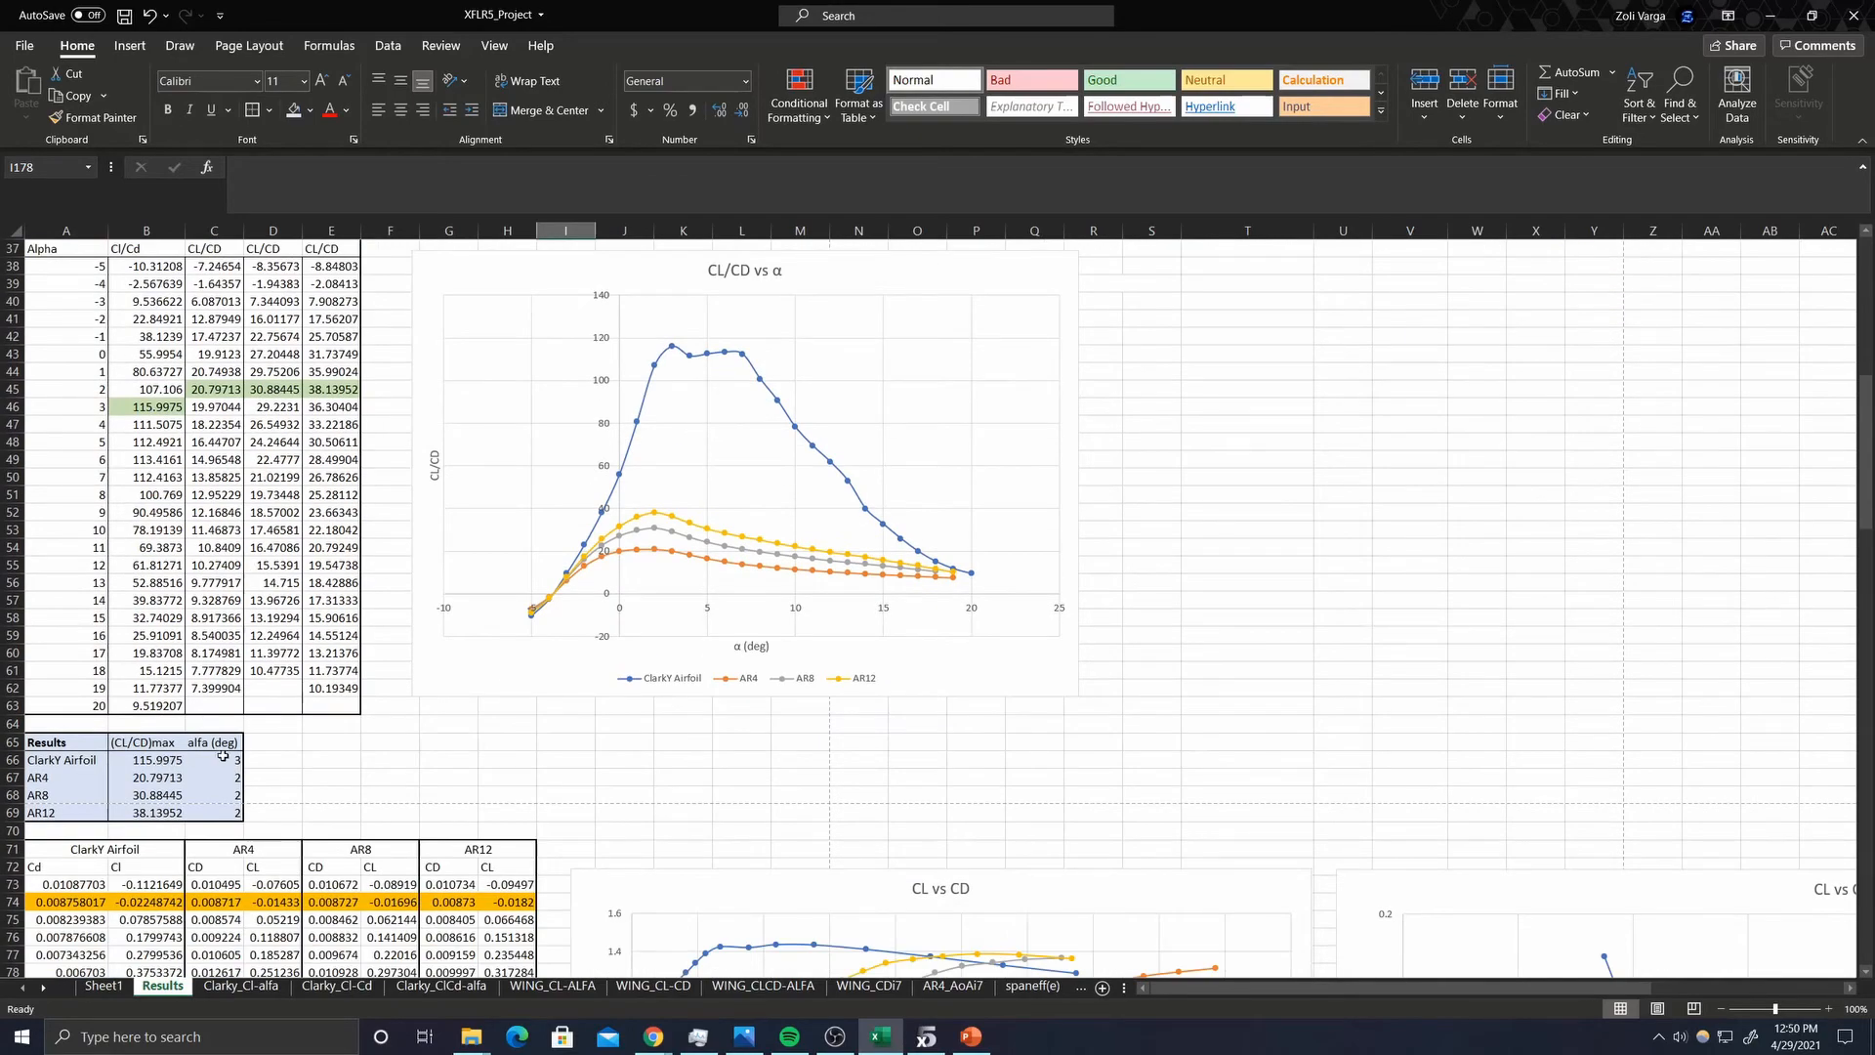
pyautogui.scroll(-5, 581, 672)
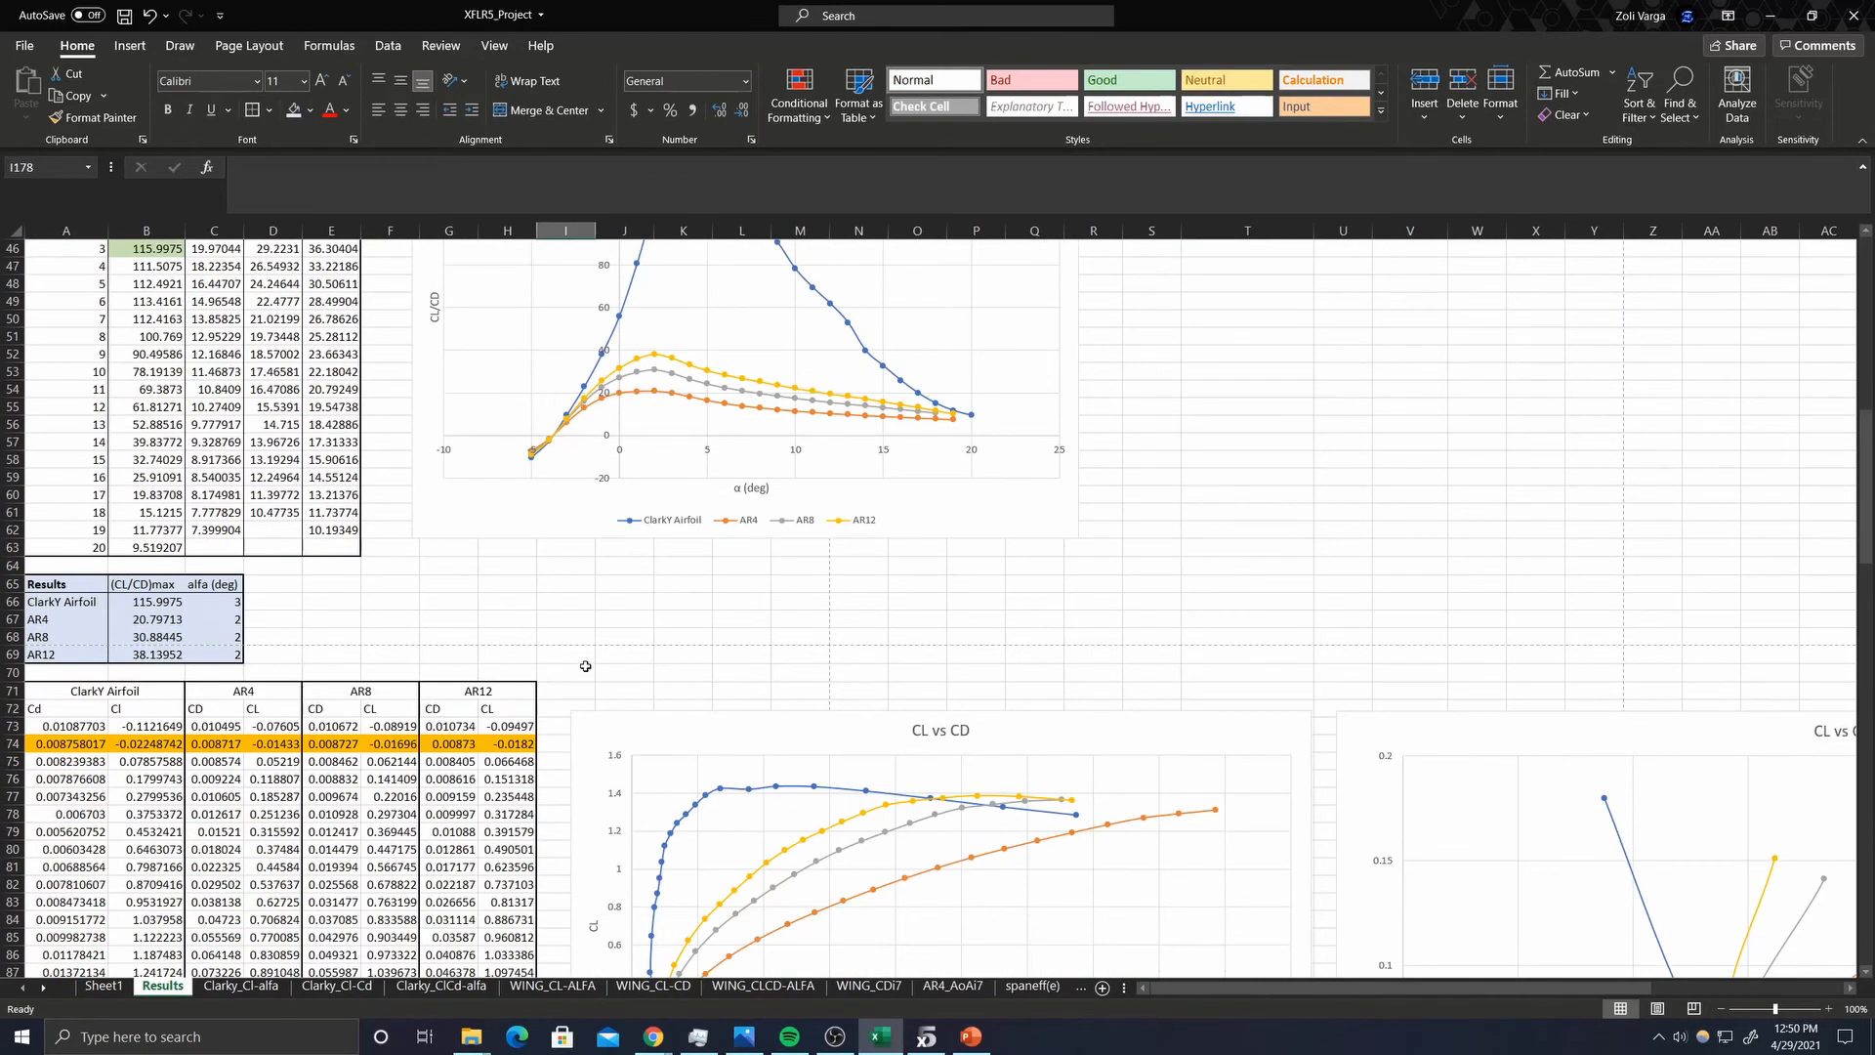
# - Examine the CL versus CD table, the full and close-up CL versus CD charts, and the zero-lift drag coefficient results
pyautogui.scroll(-3, 591, 654)
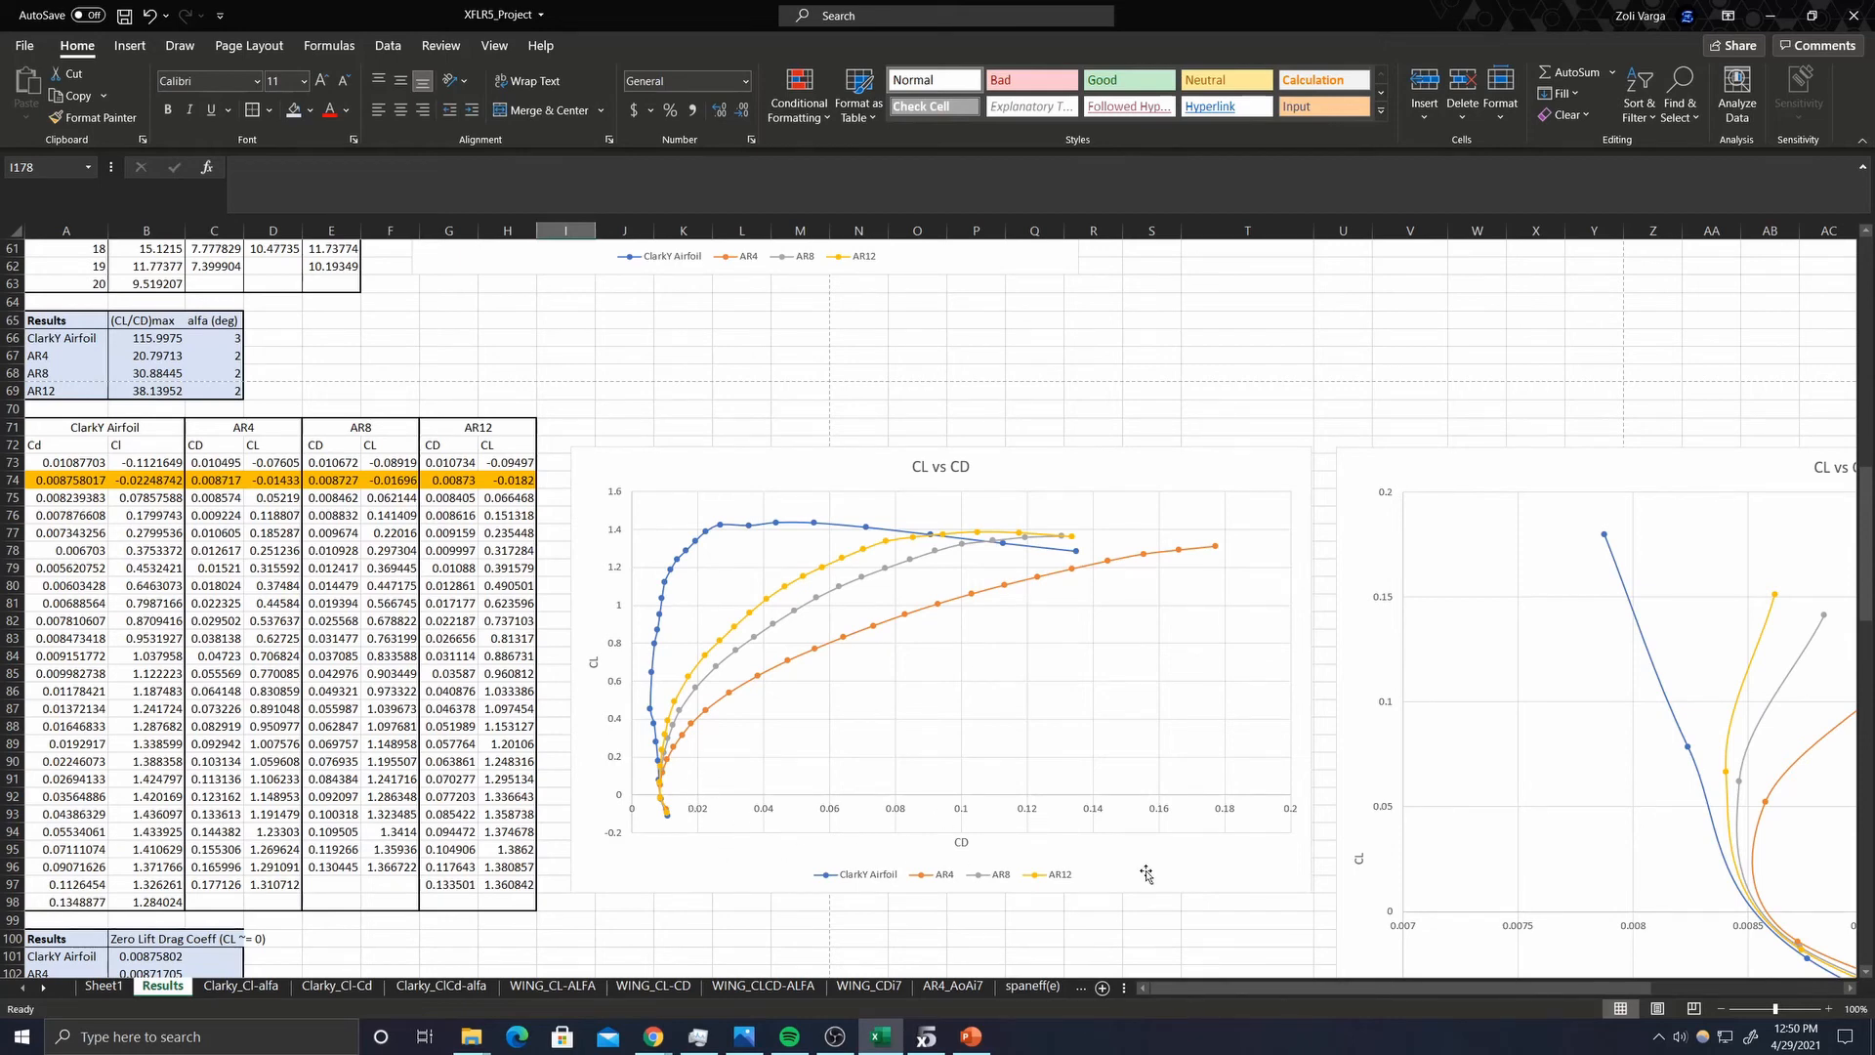
pyautogui.moveTo(1249, 990); pyautogui.dragTo(1354, 989)
pyautogui.scroll(-3, 1377, 940)
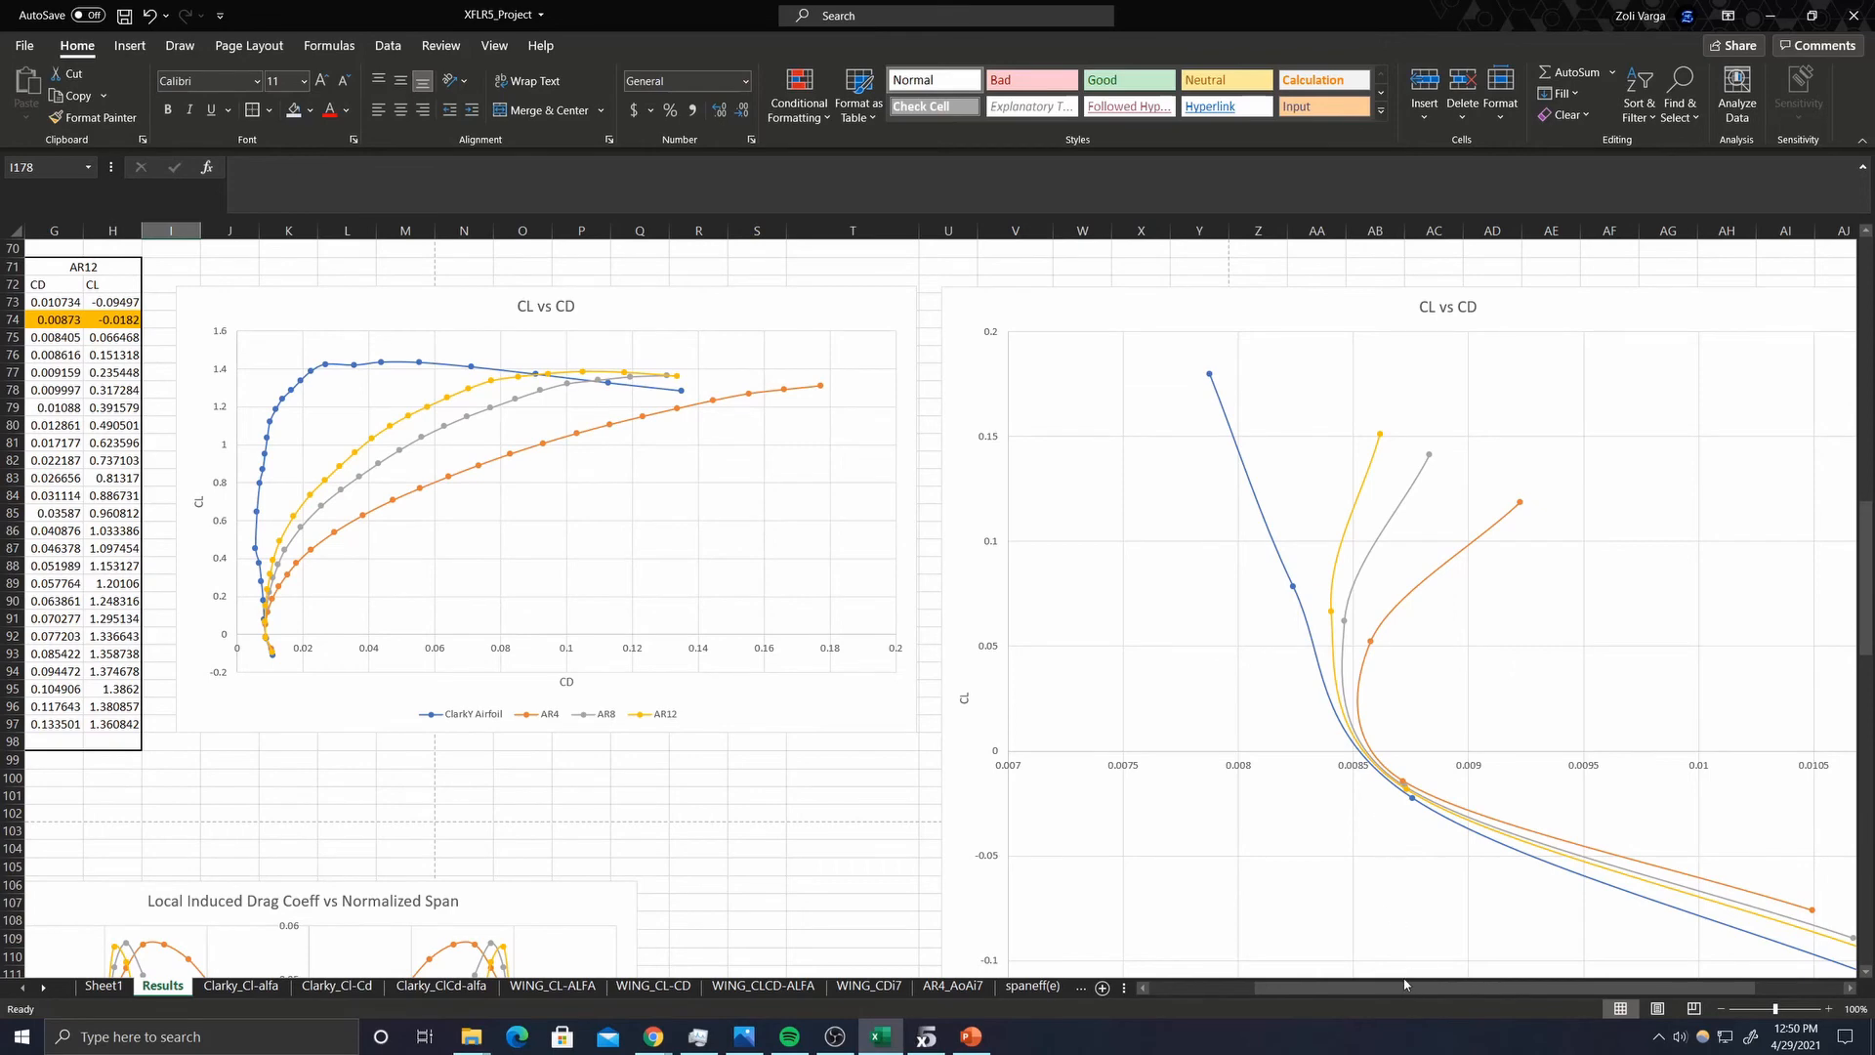
pyautogui.moveTo(1401, 992); pyautogui.dragTo(1291, 989)
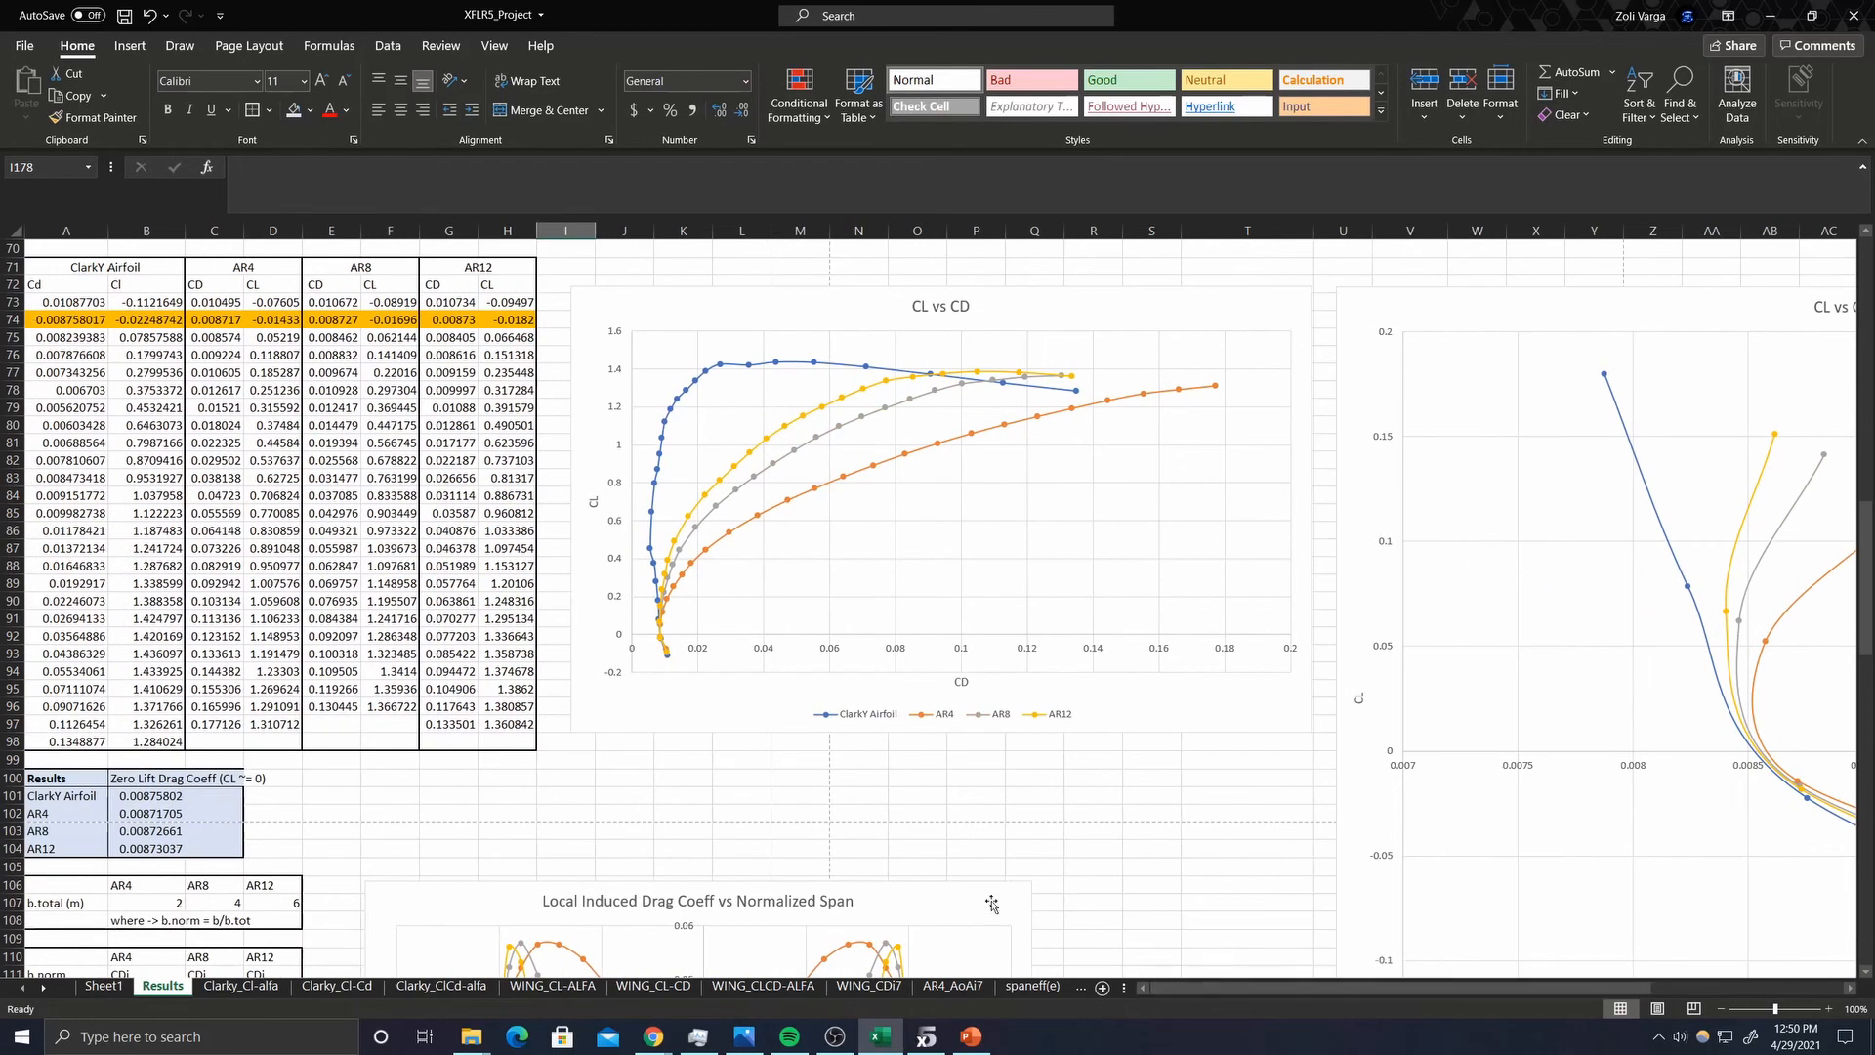
pyautogui.scroll(1, 721, 830)
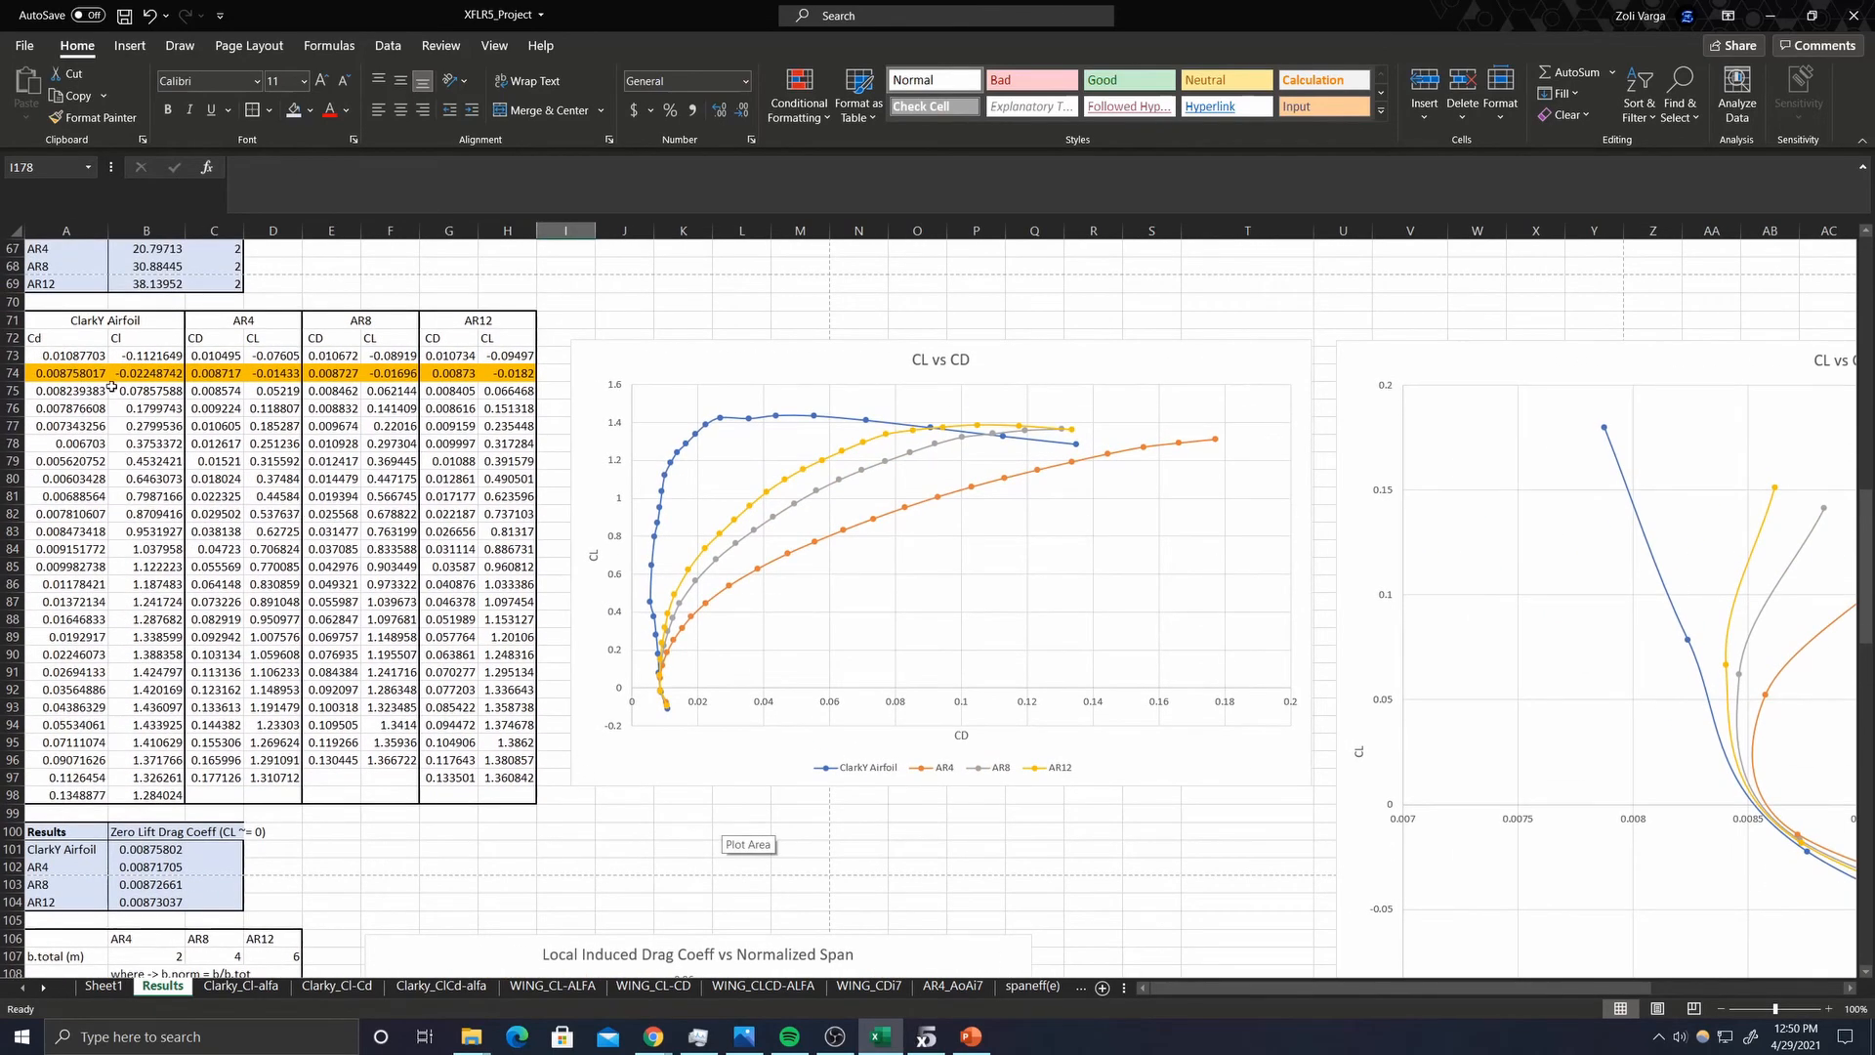
pyautogui.scroll(1, 200, 396)
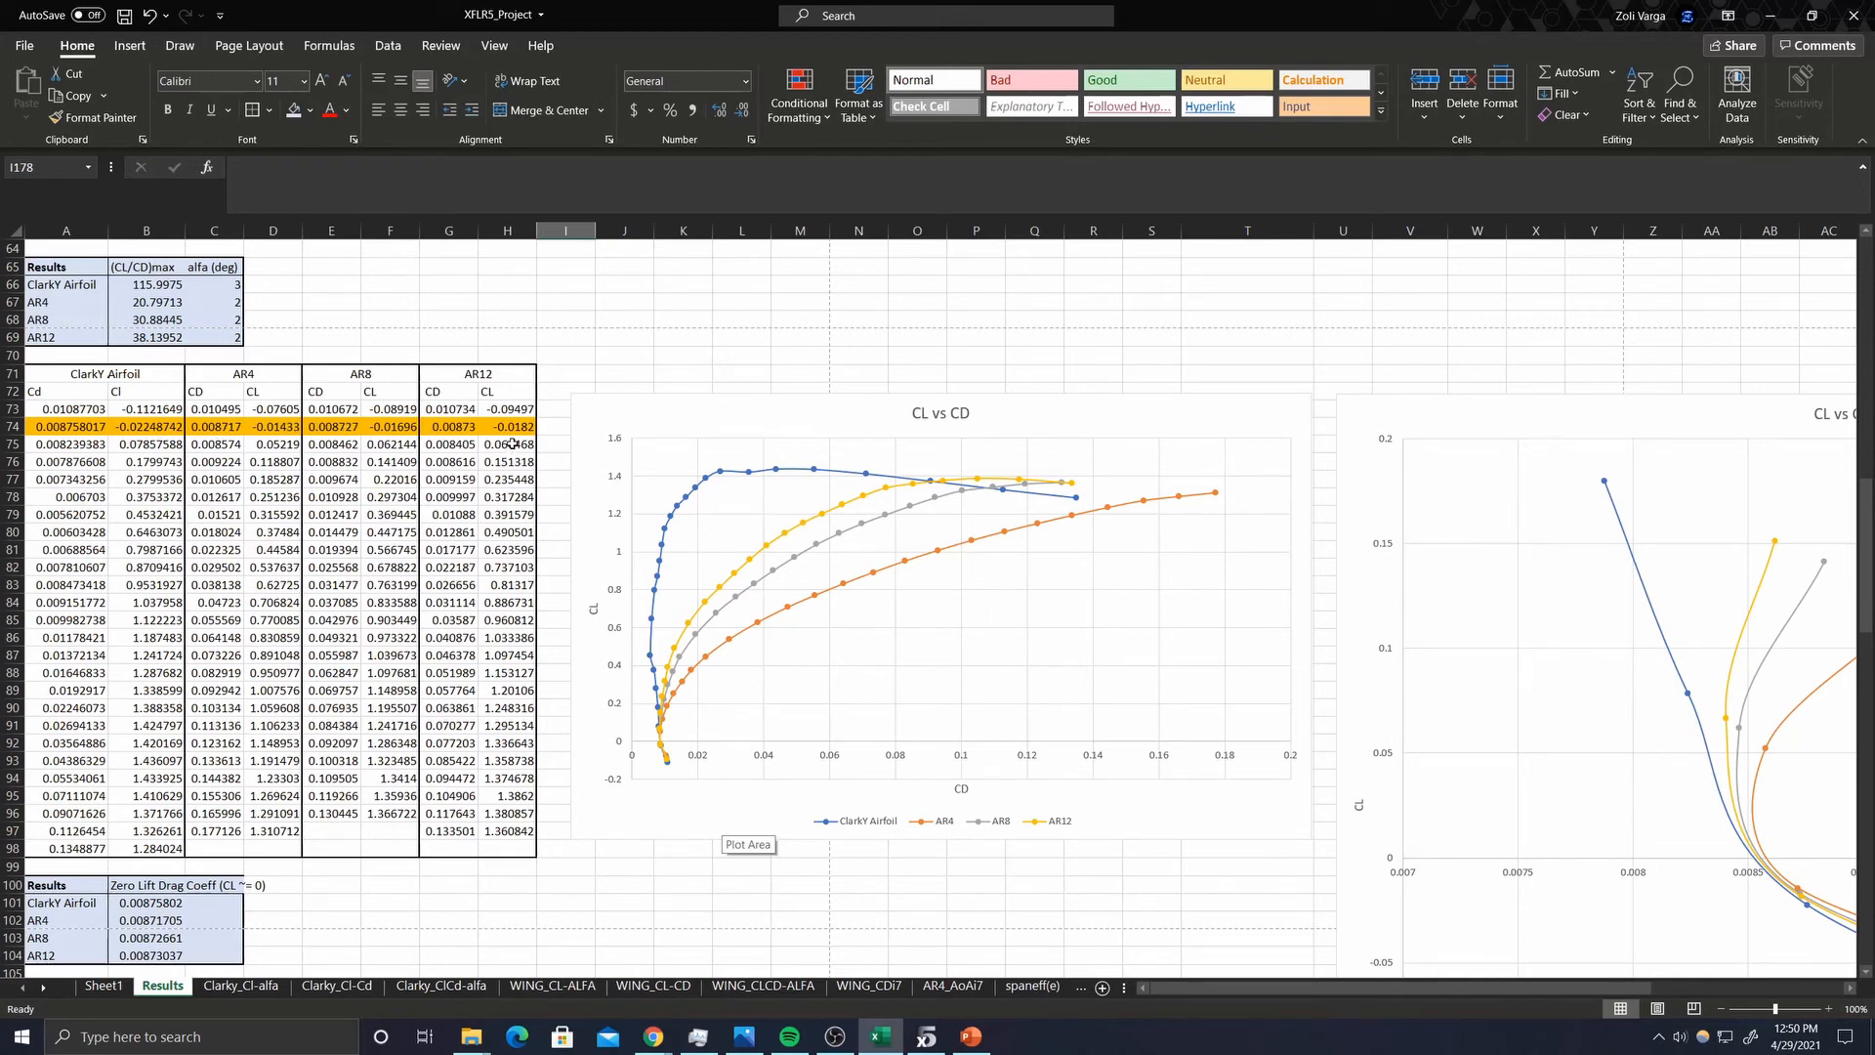
pyautogui.scroll(-1, 525, 431)
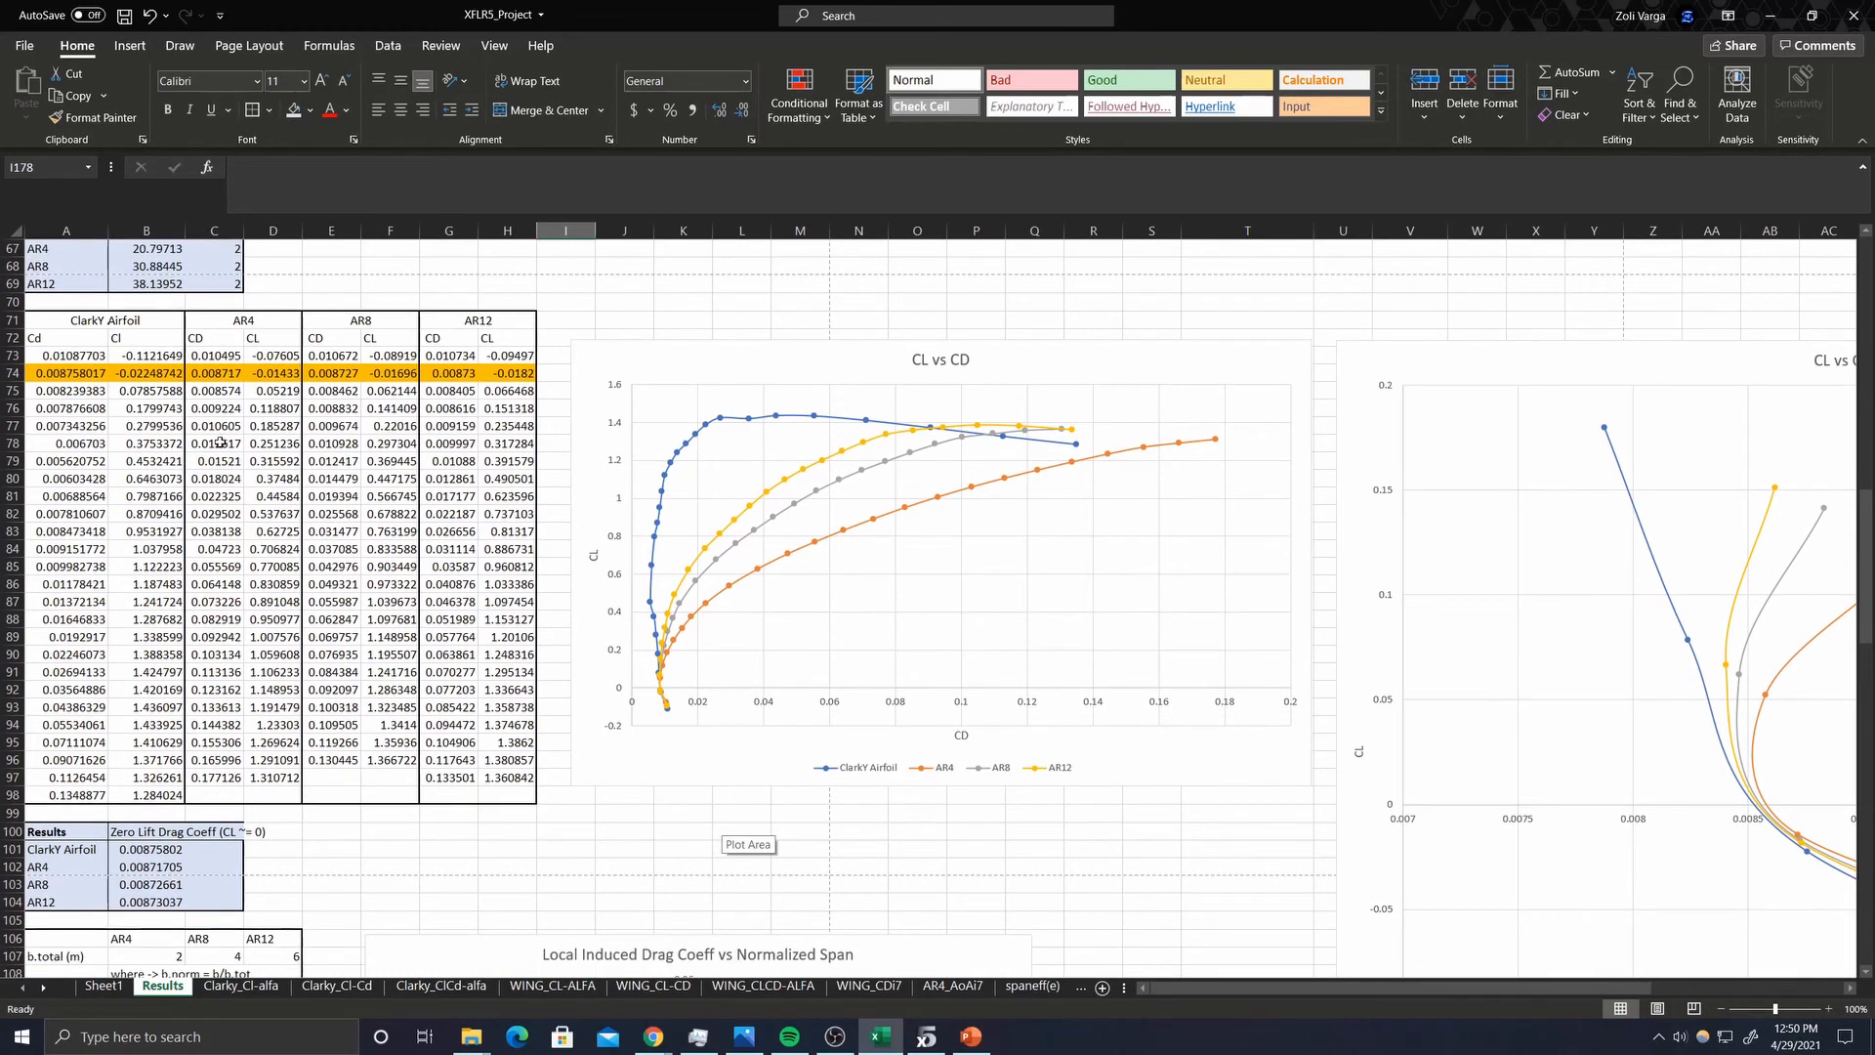
pyautogui.scroll(-1, 254, 781)
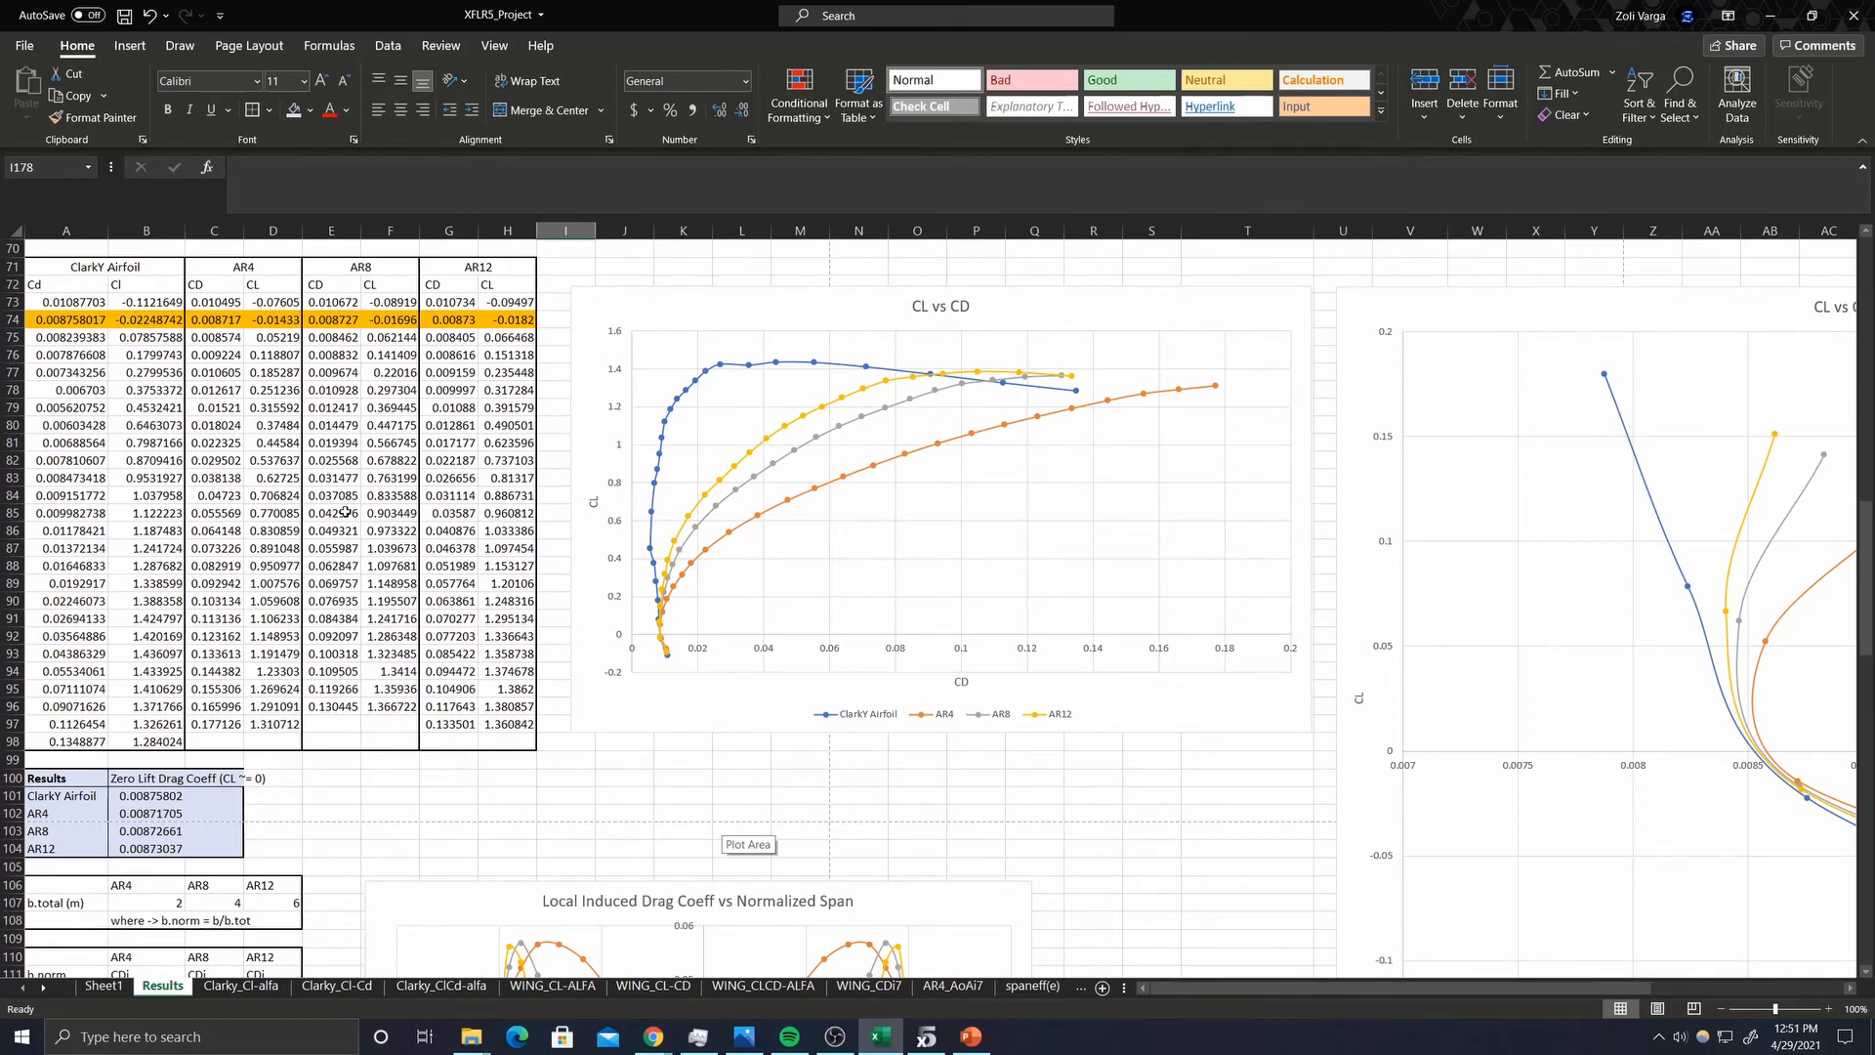
pyautogui.scroll(-3, 346, 511)
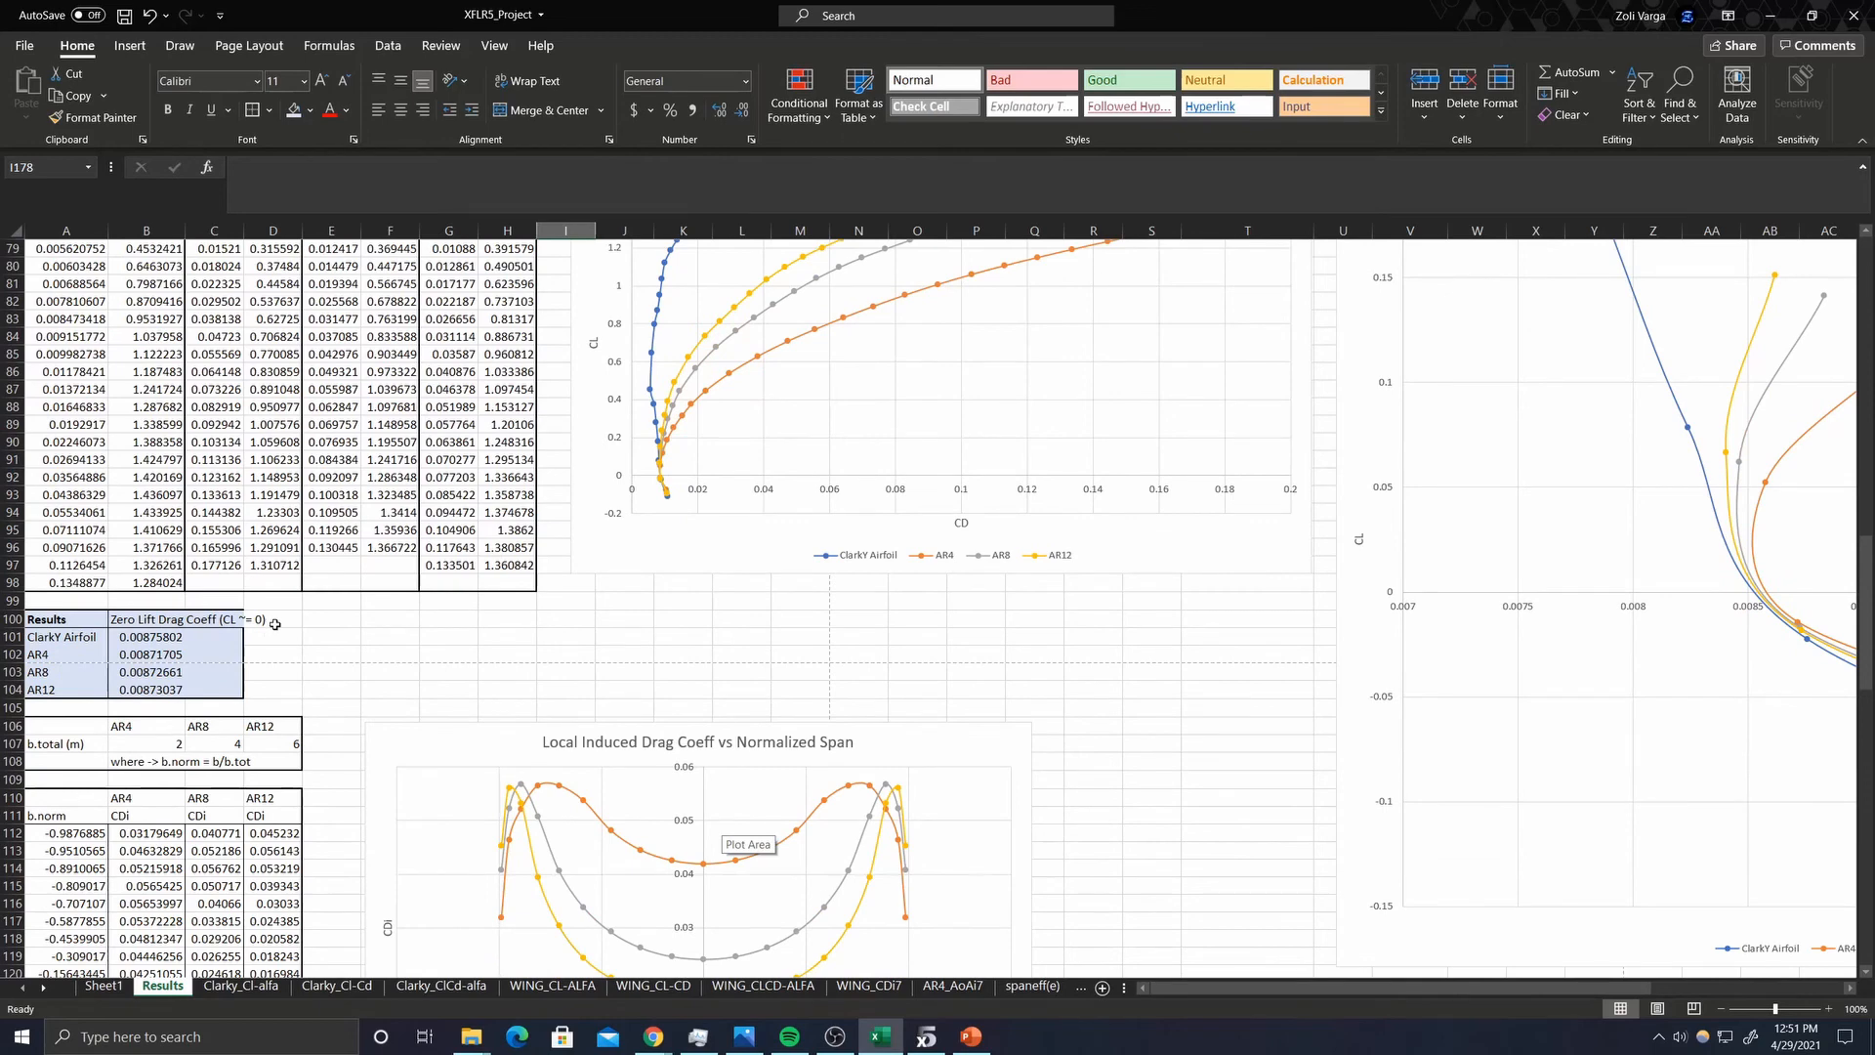
# - Review the tables and charts of local induced drag coefficient and local induced AoA versus normalized span for the three wings
pyautogui.scroll(-4, 274, 624)
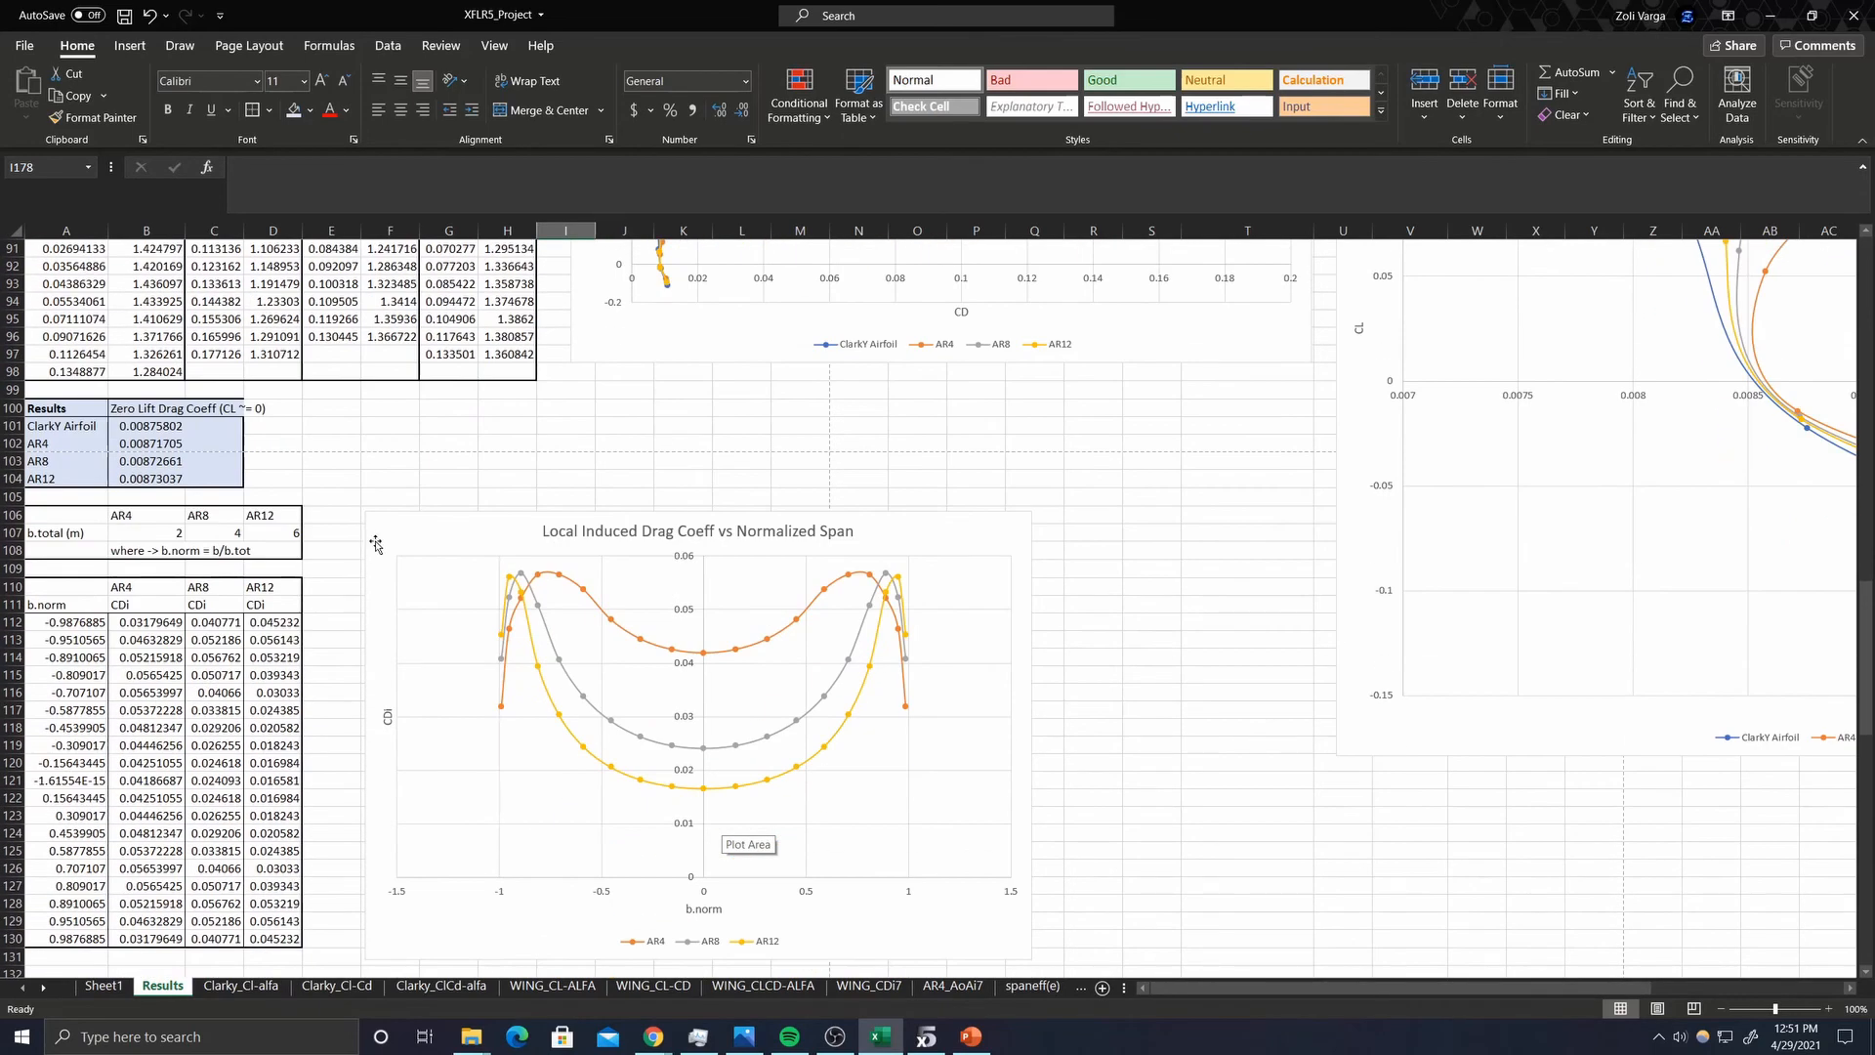
pyautogui.scroll(-2, 377, 535)
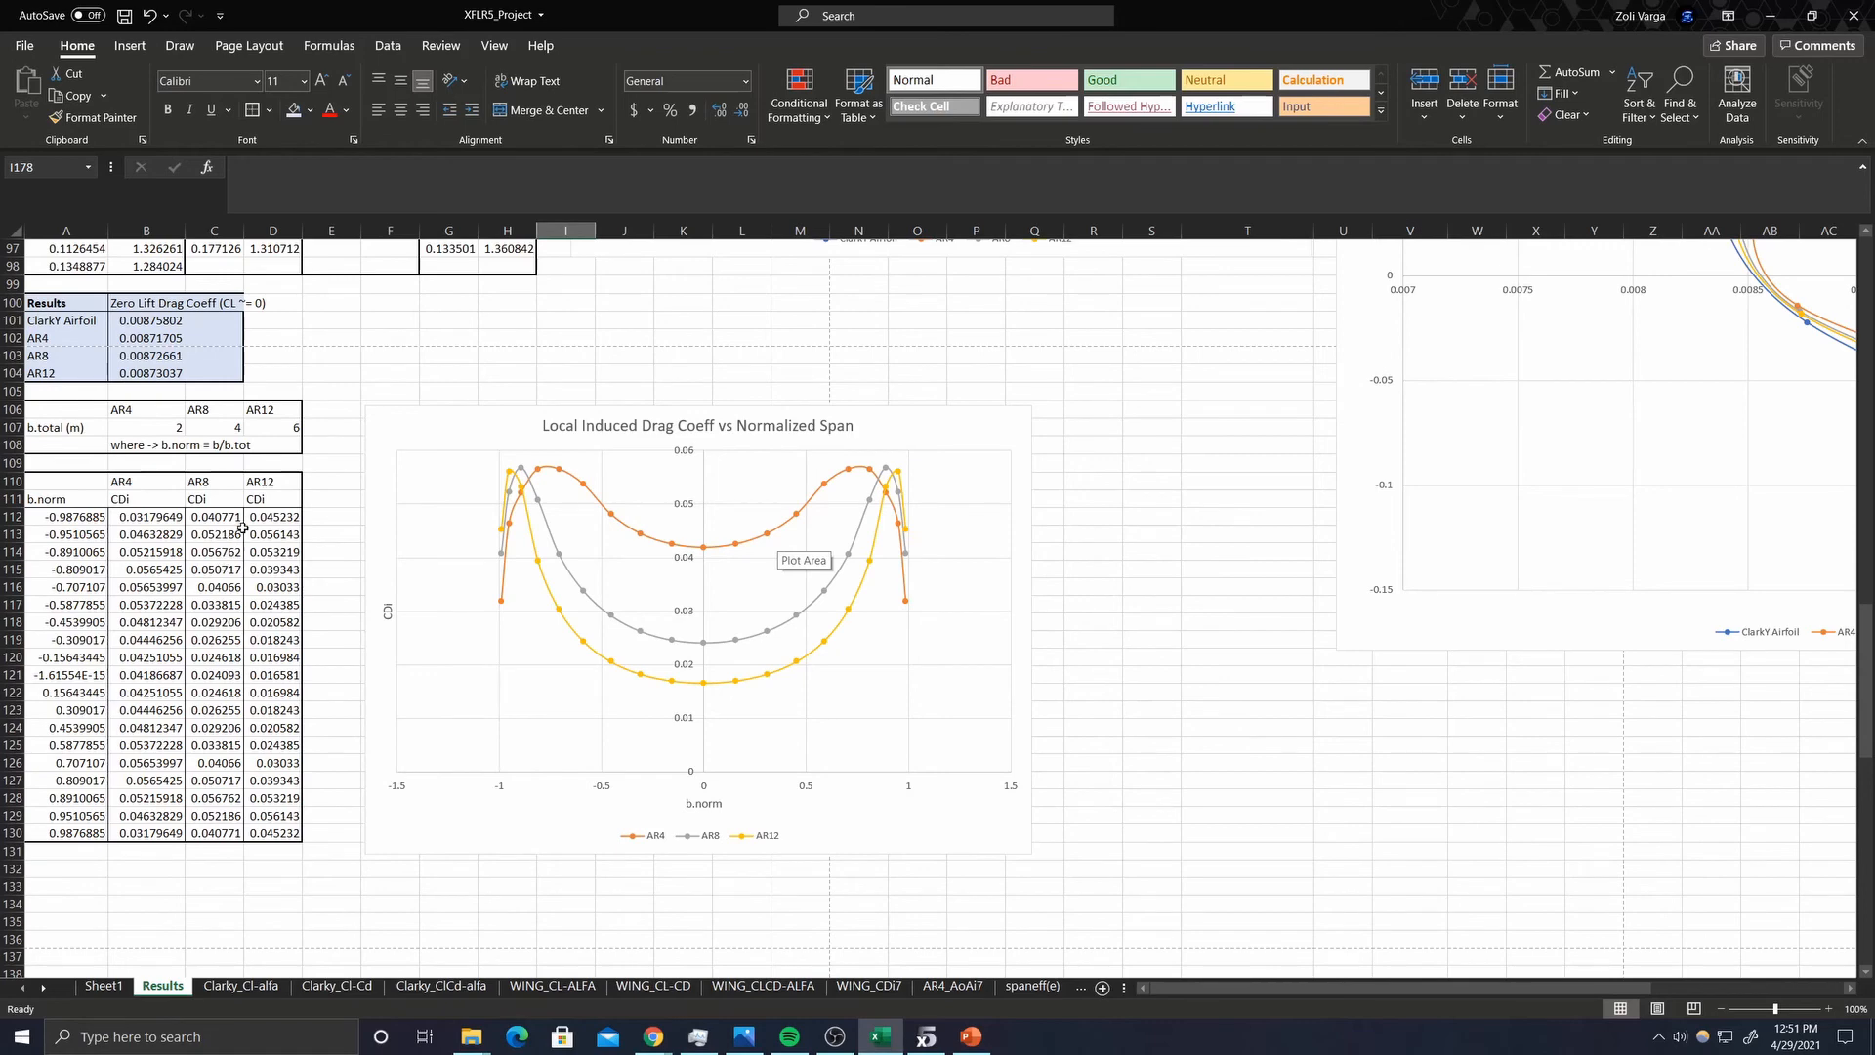
pyautogui.scroll(-4, 361, 491)
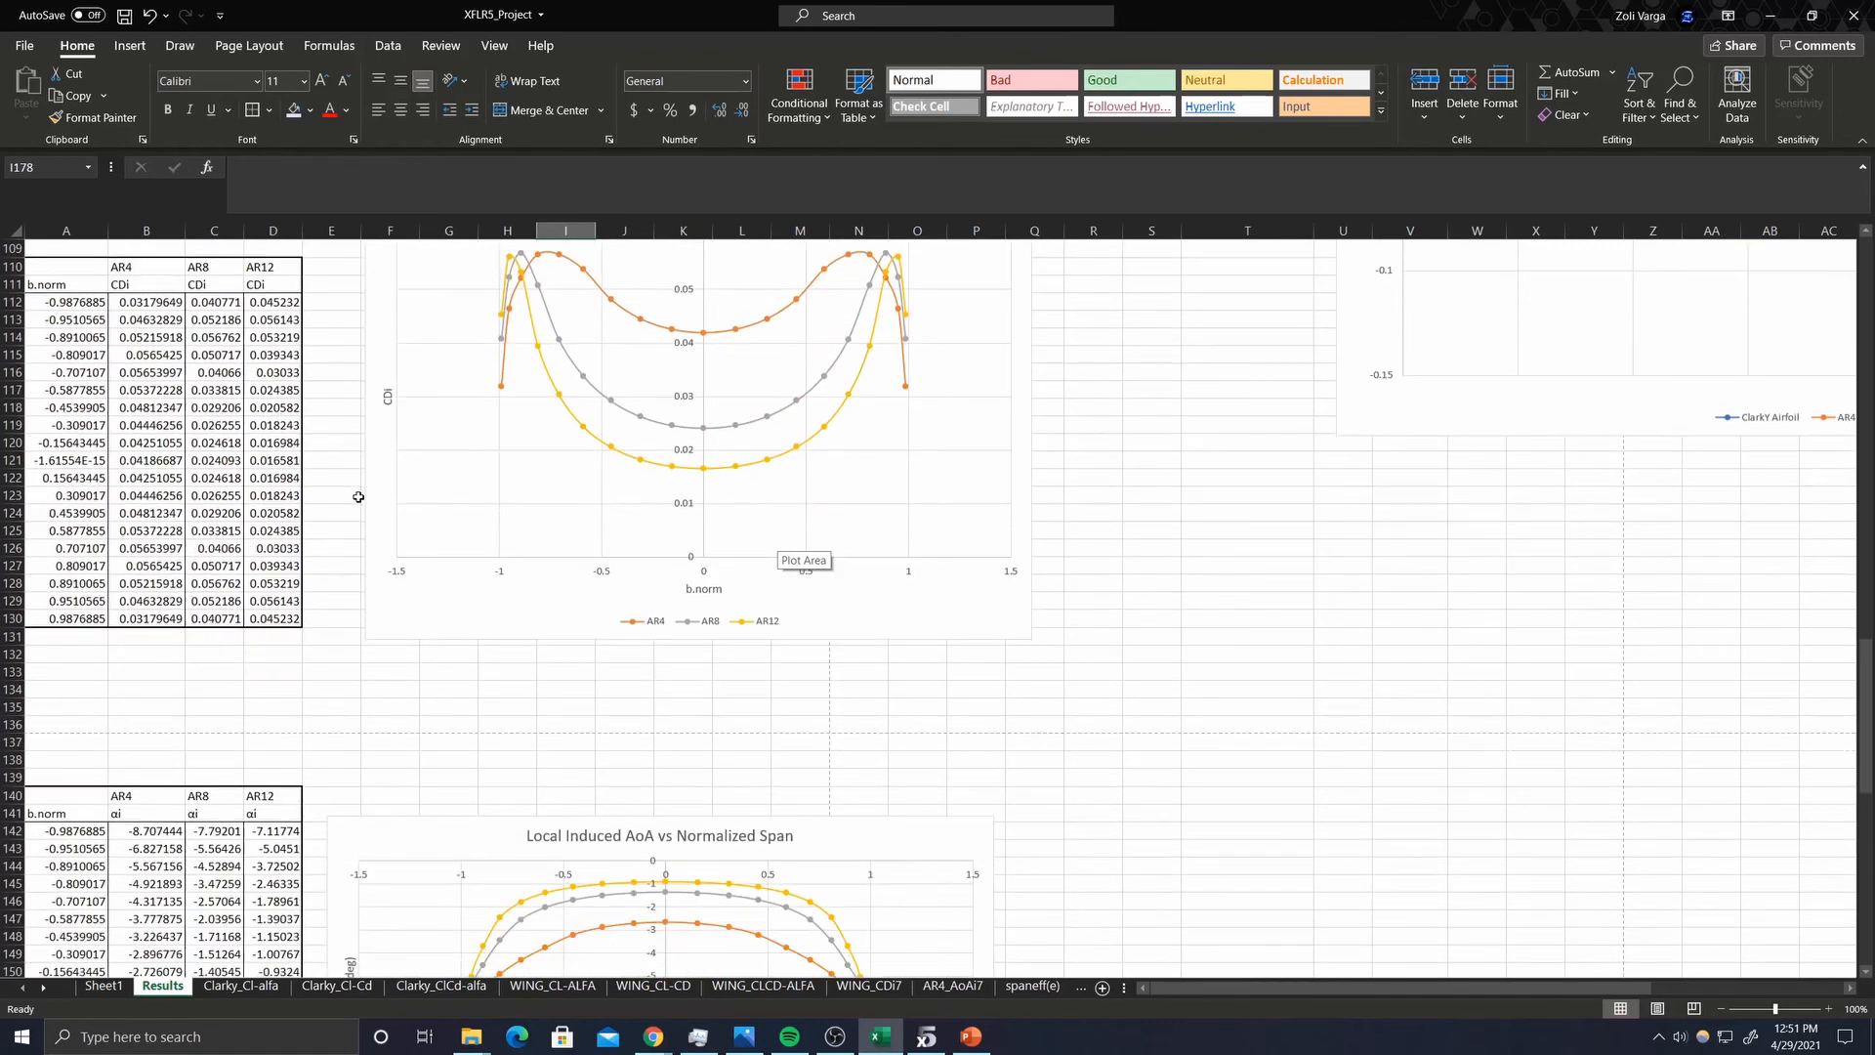
pyautogui.scroll(-3, 362, 487)
pyautogui.scroll(-2, 361, 488)
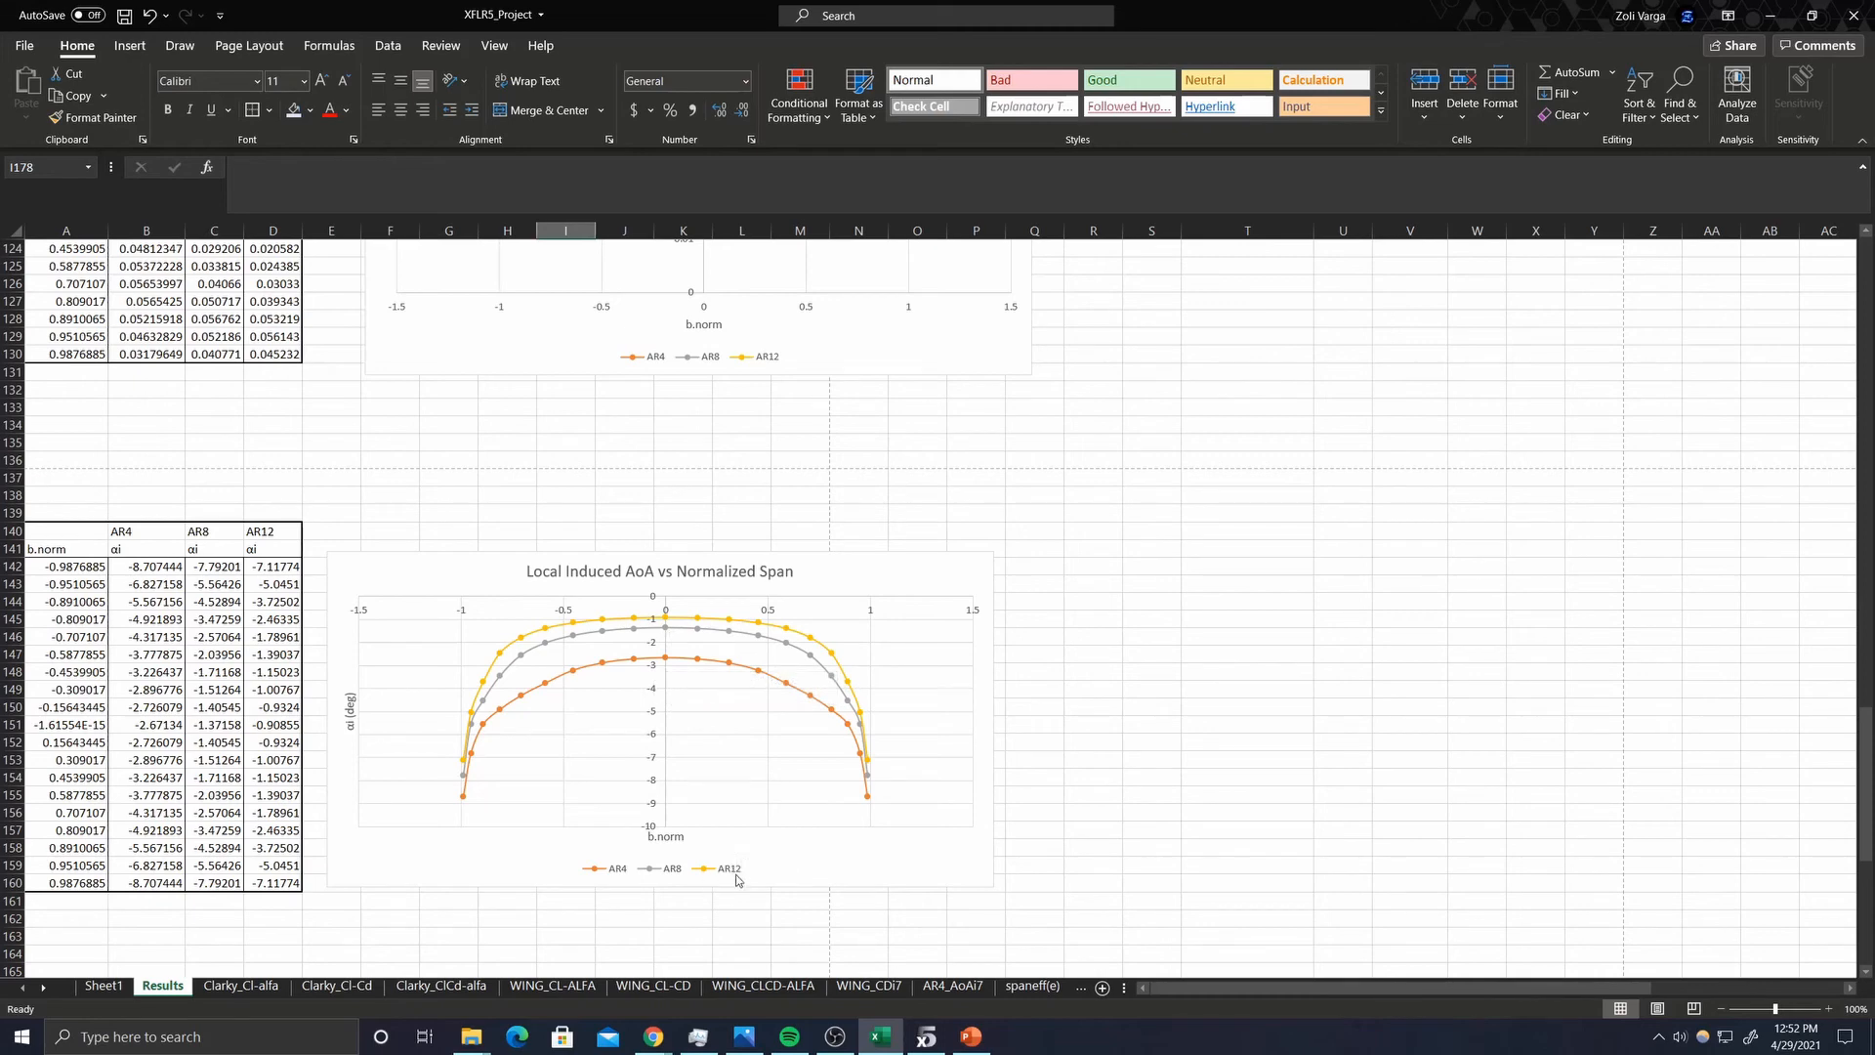
pyautogui.scroll(9, 734, 879)
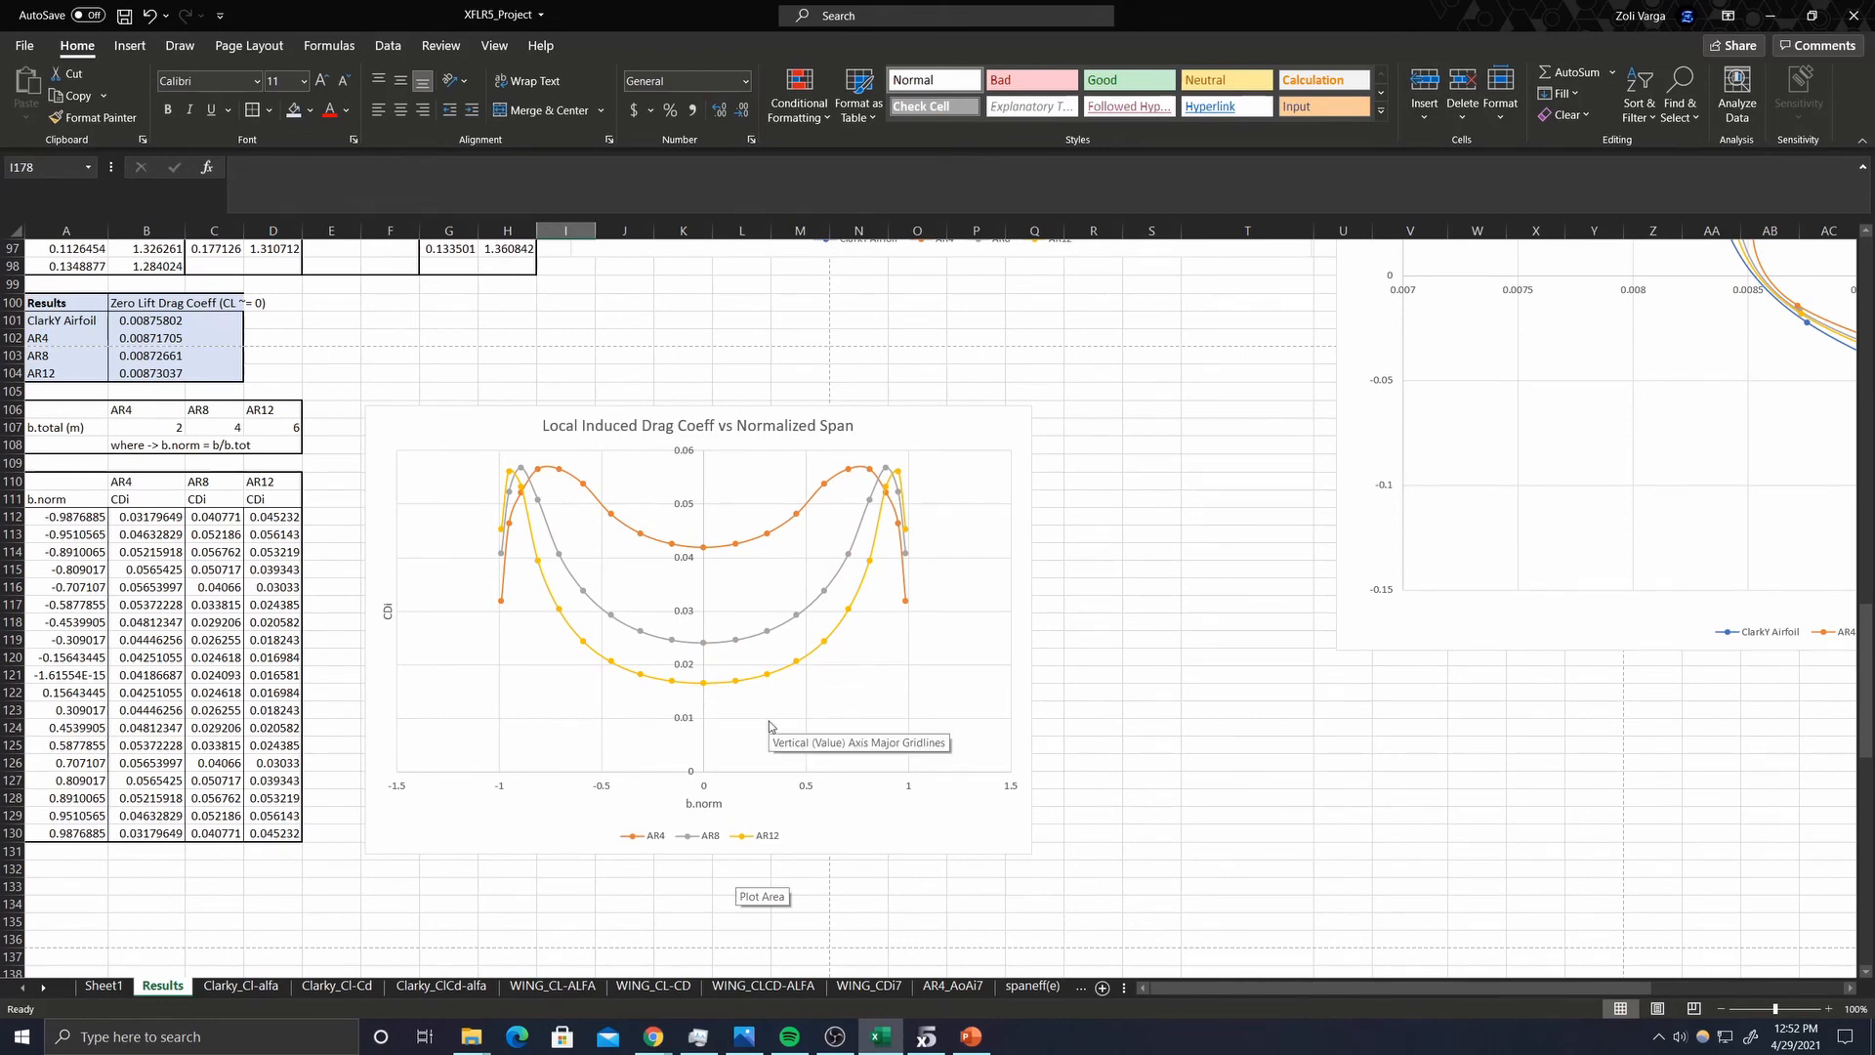
pyautogui.scroll(-10, 747, 600)
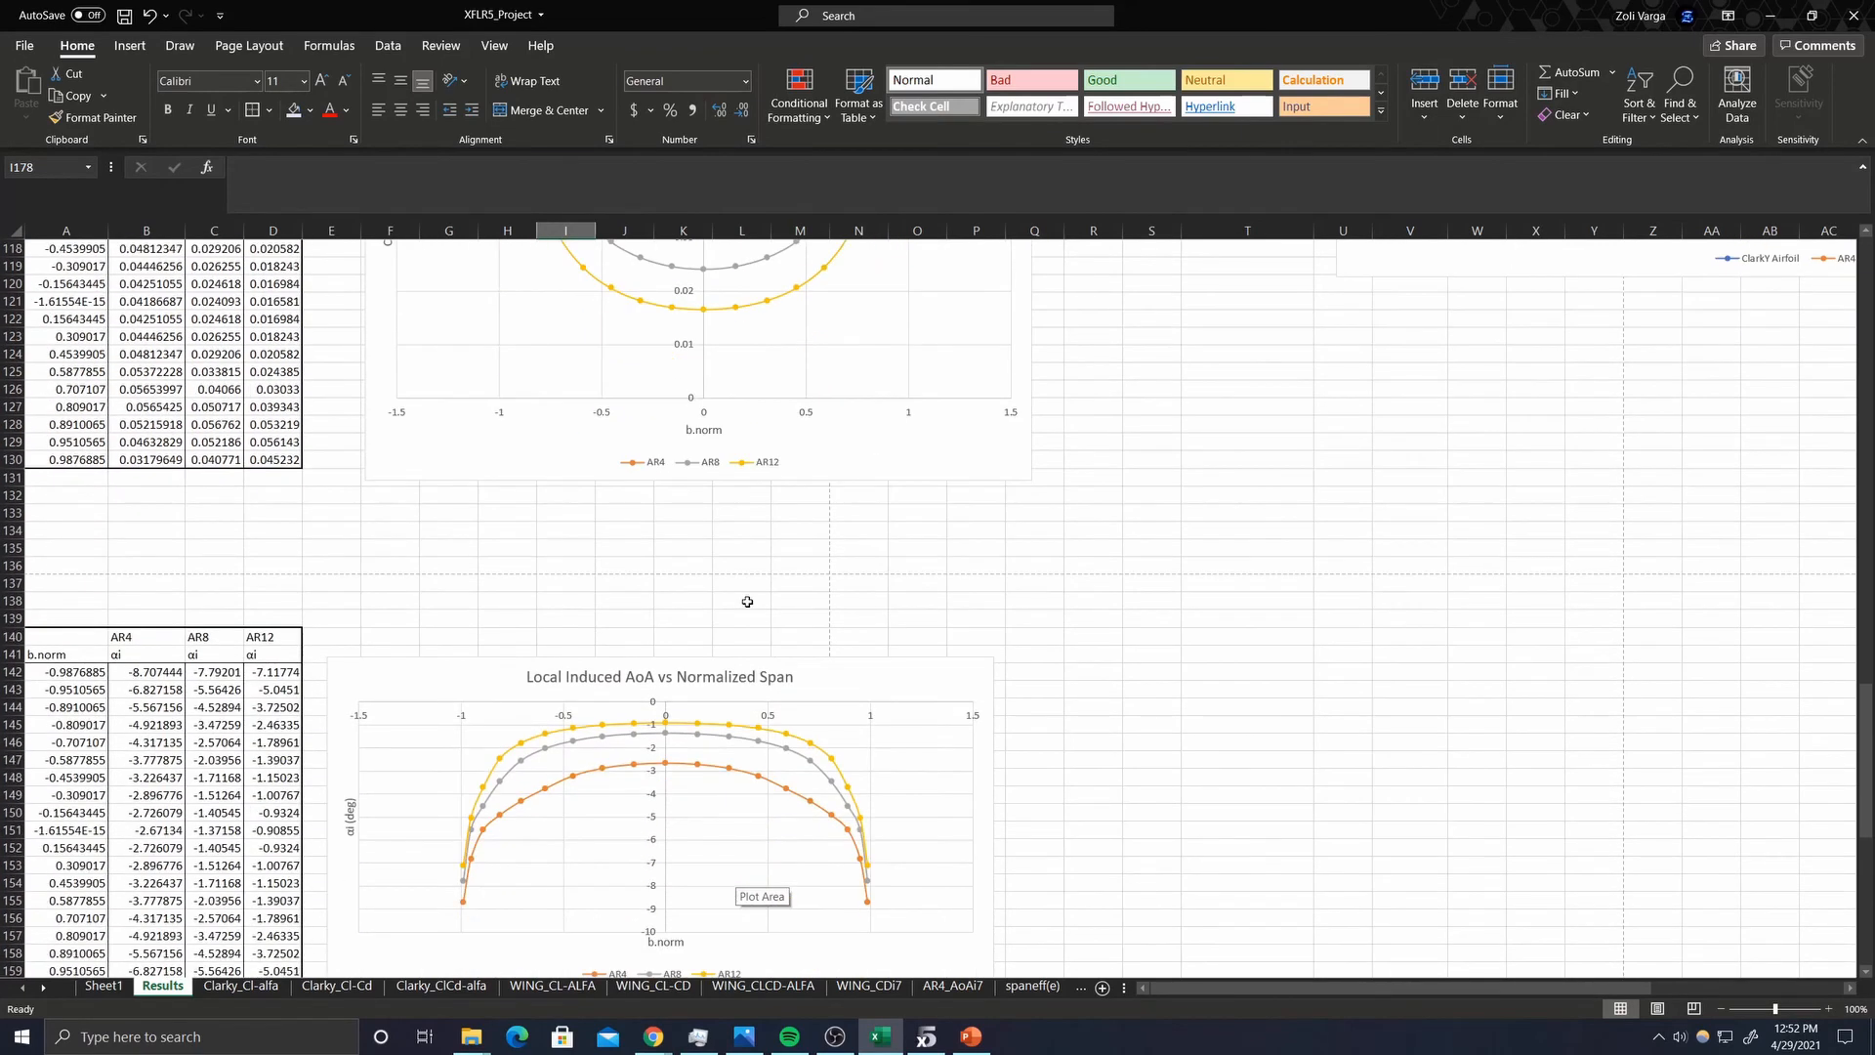
pyautogui.scroll(-2, 747, 604)
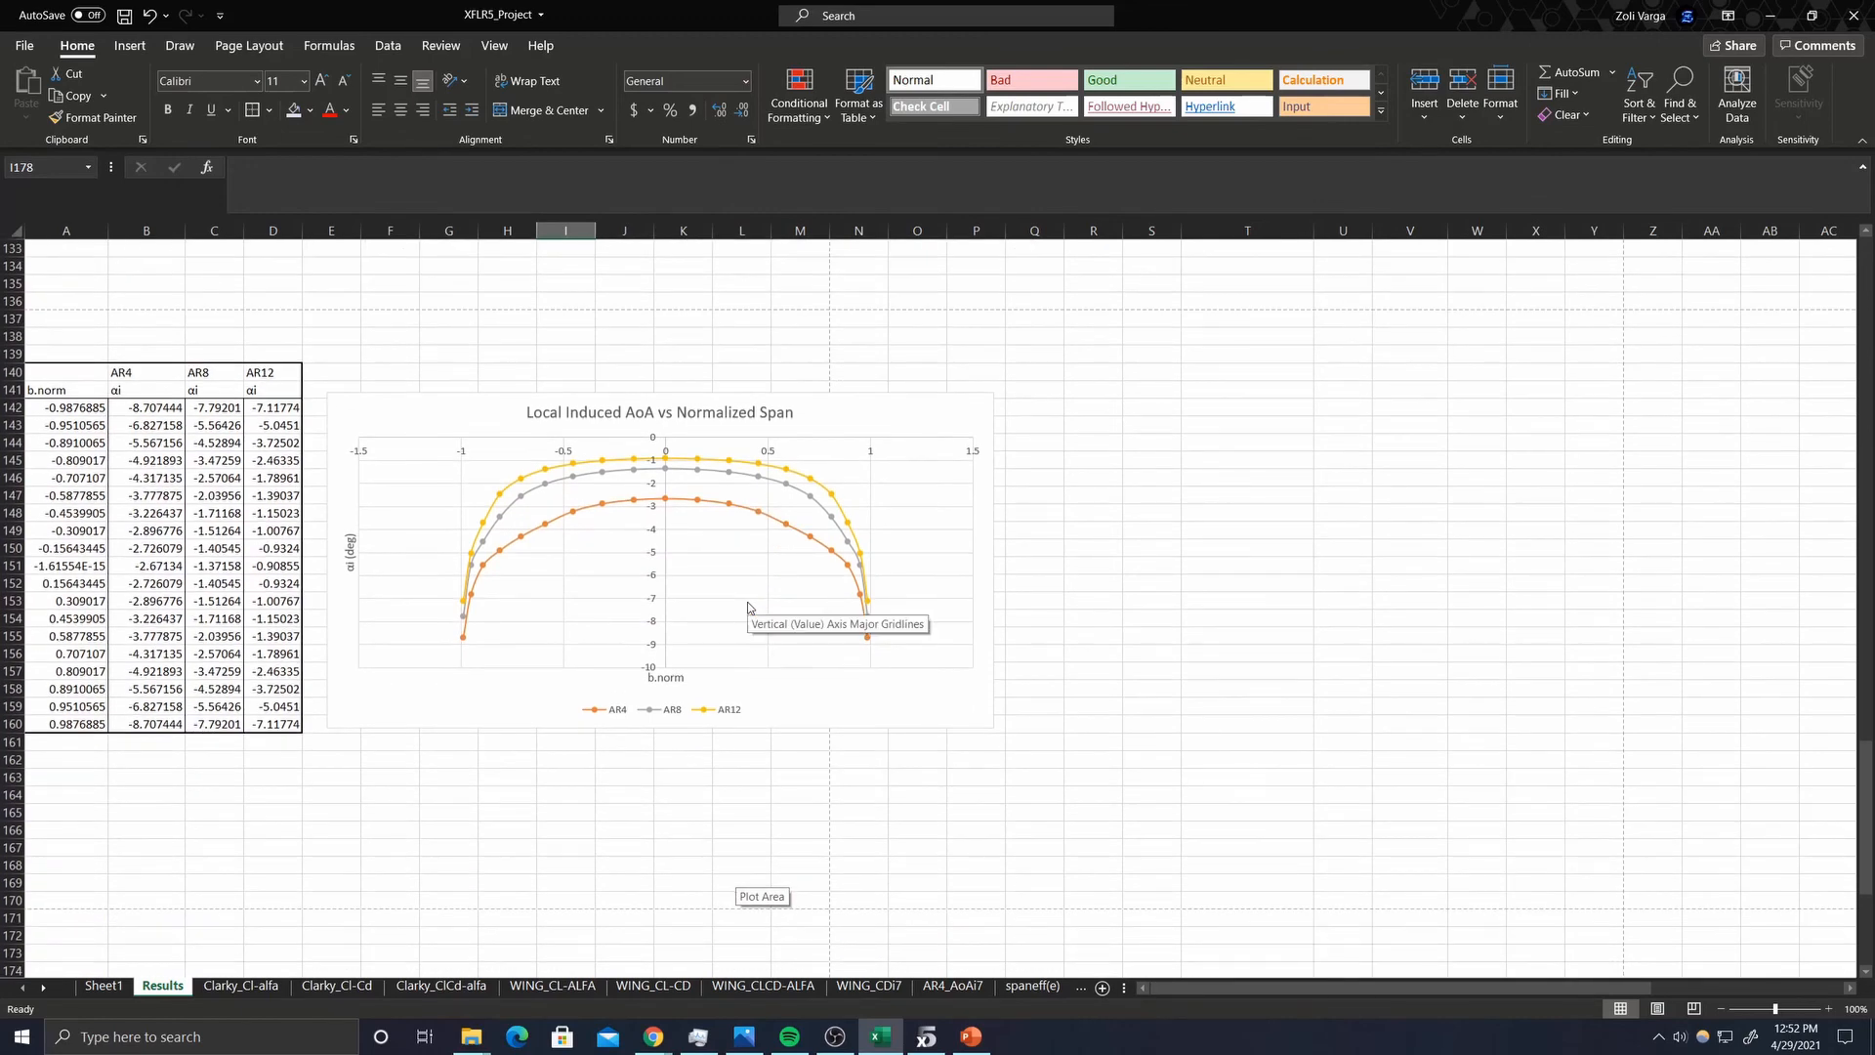
# - Compare the local induced AoA and drag charts with the calculated Cdi, αi and w.inf solution table for alfa = 7 deg
pyautogui.scroll(-4, 750, 608)
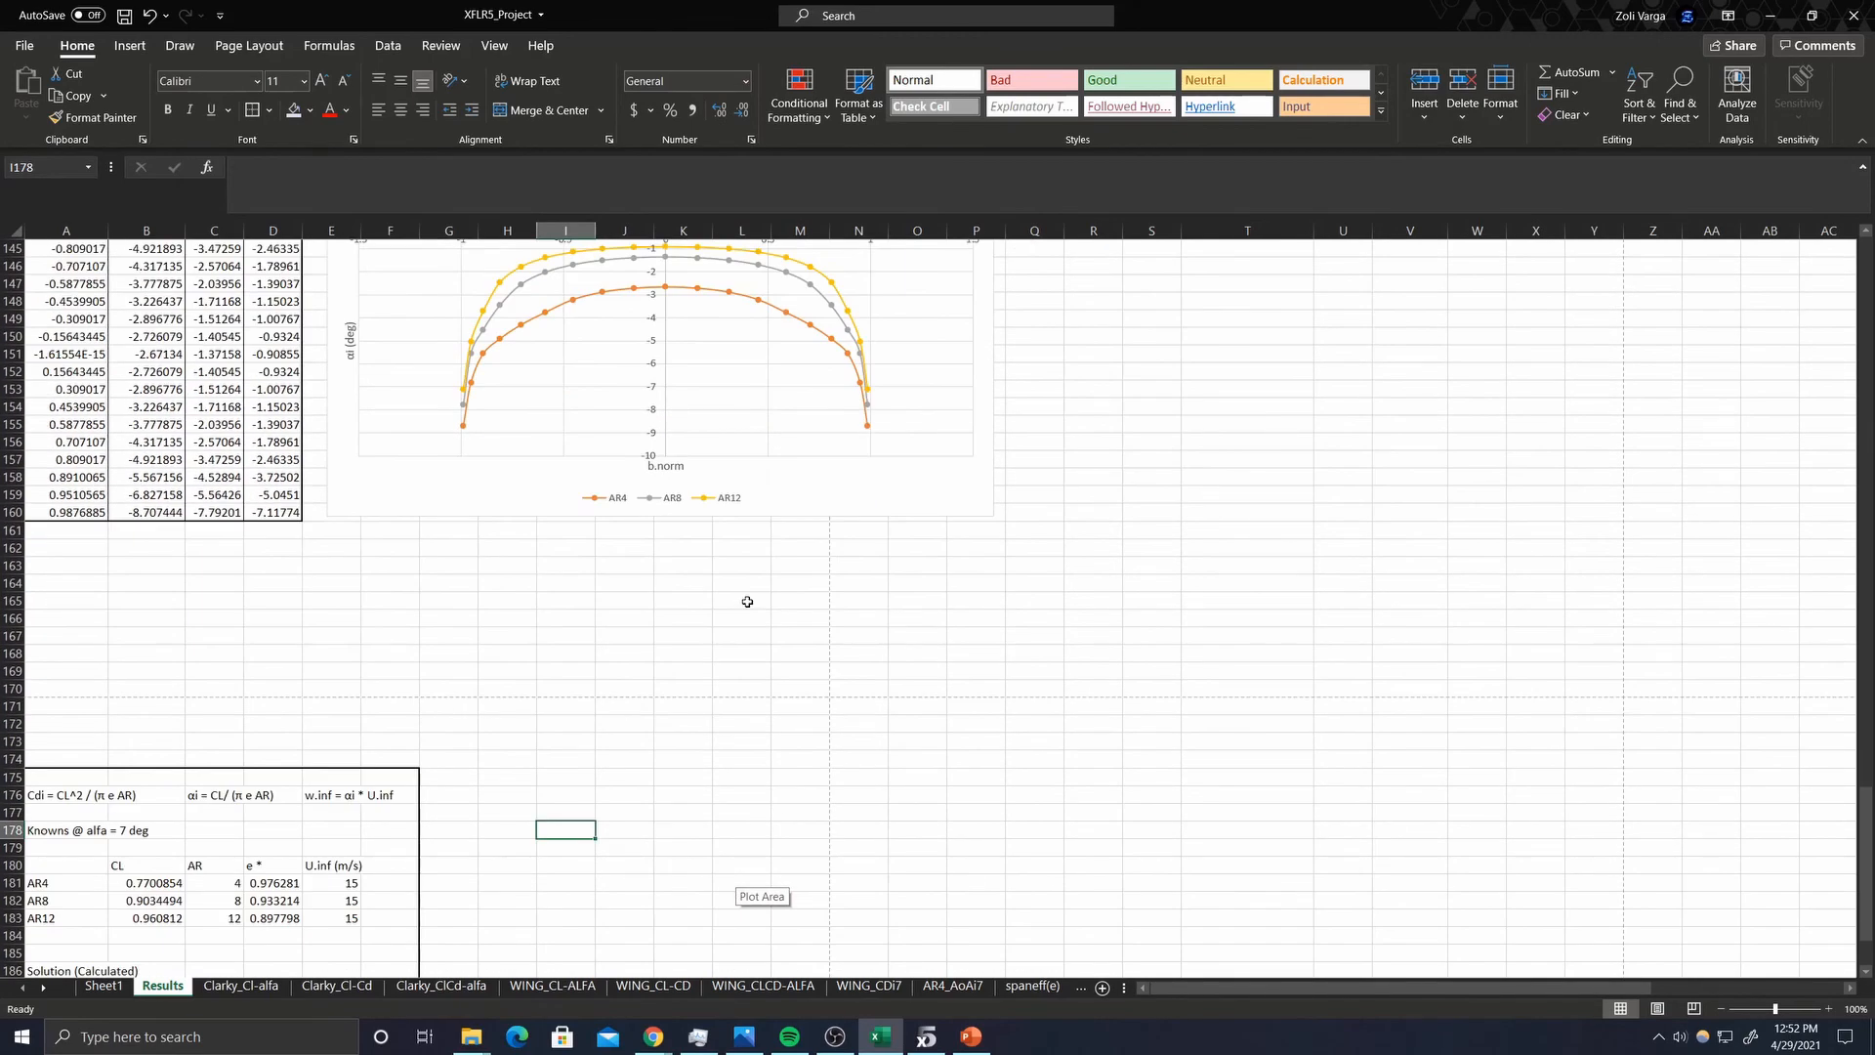
pyautogui.scroll(4, 747, 600)
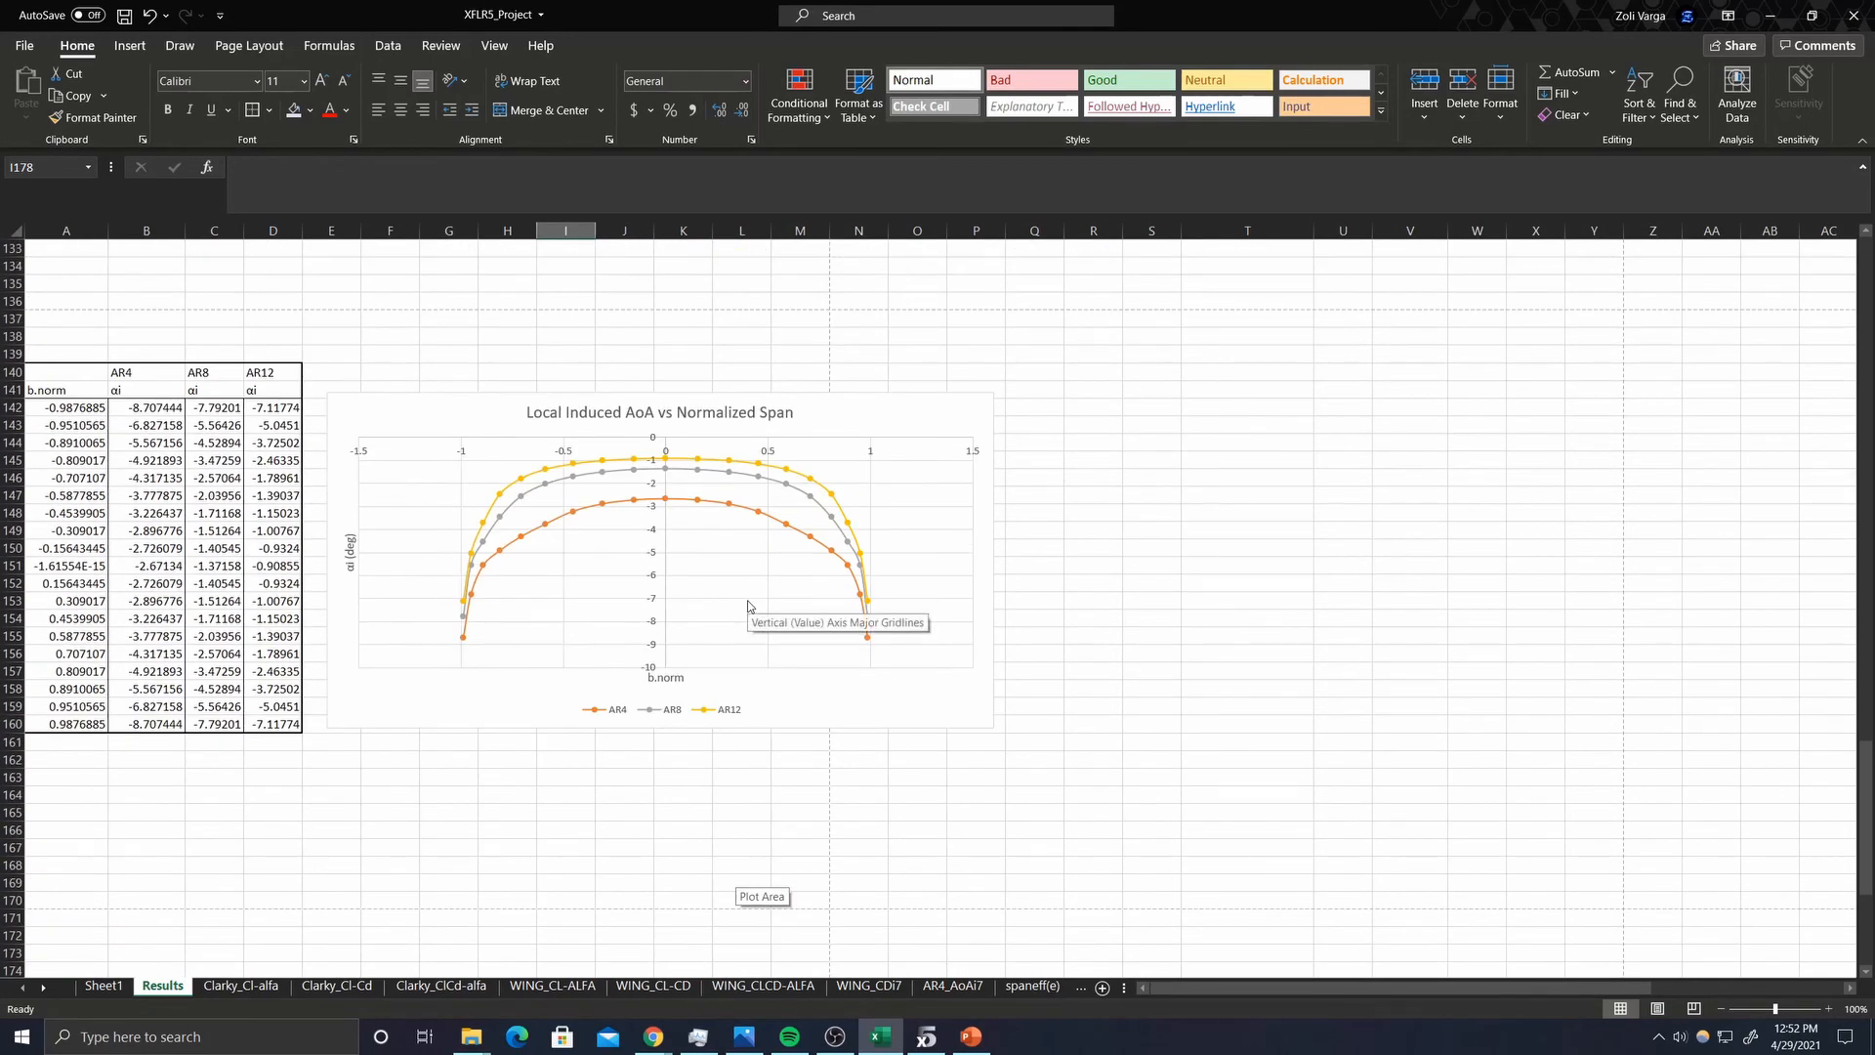
pyautogui.scroll(-7, 747, 605)
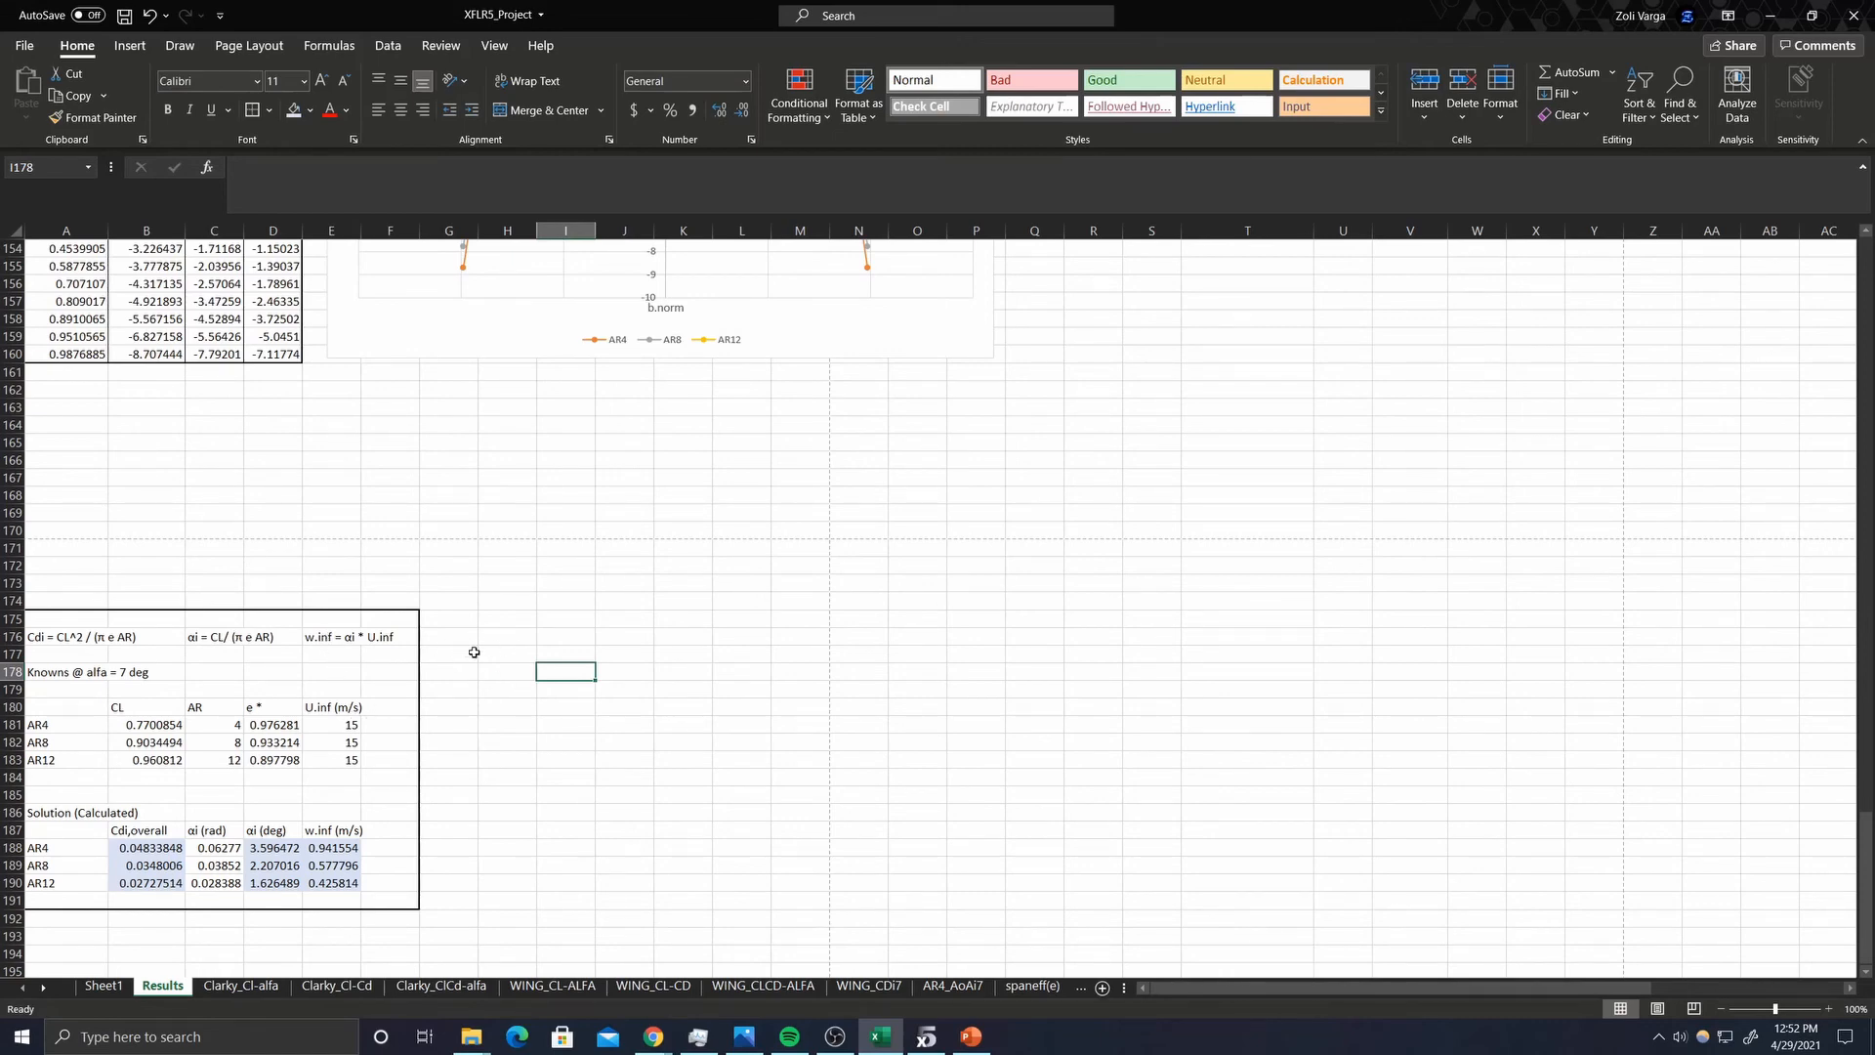
pyautogui.scroll(7, 637, 604)
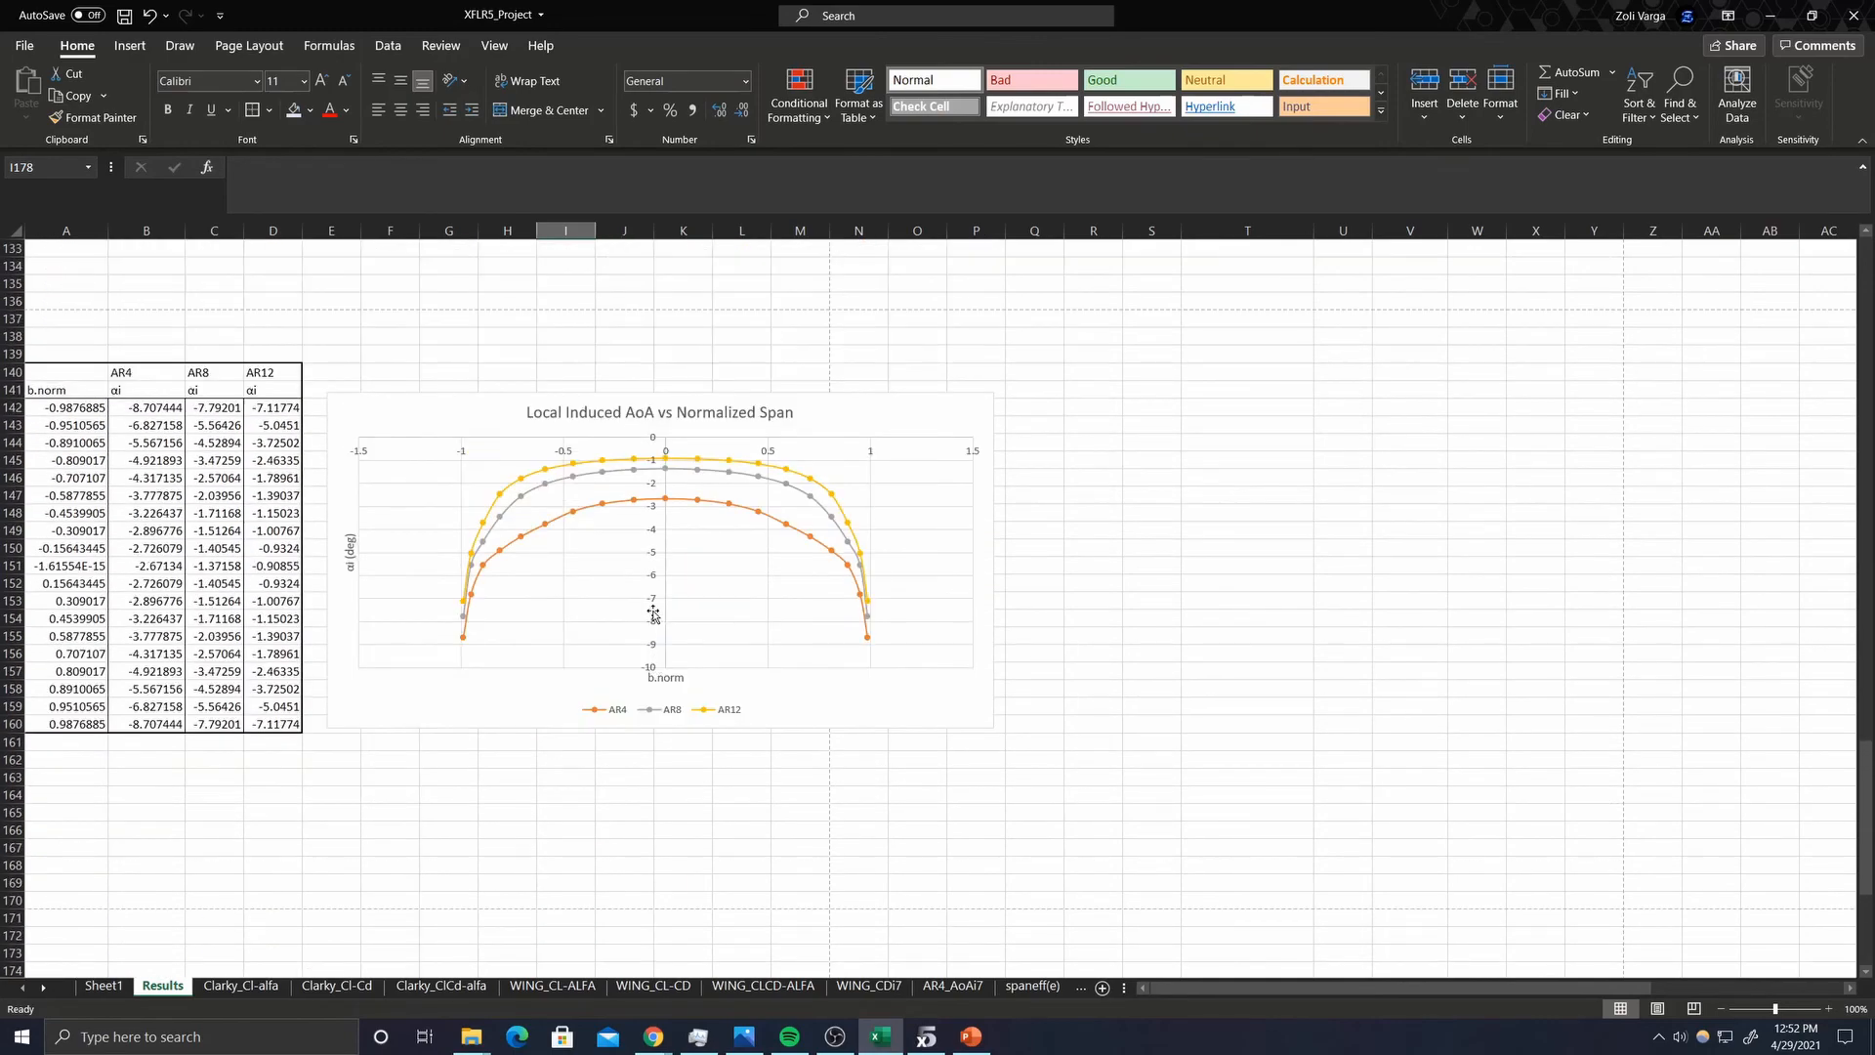
pyautogui.scroll(12, 202, 474)
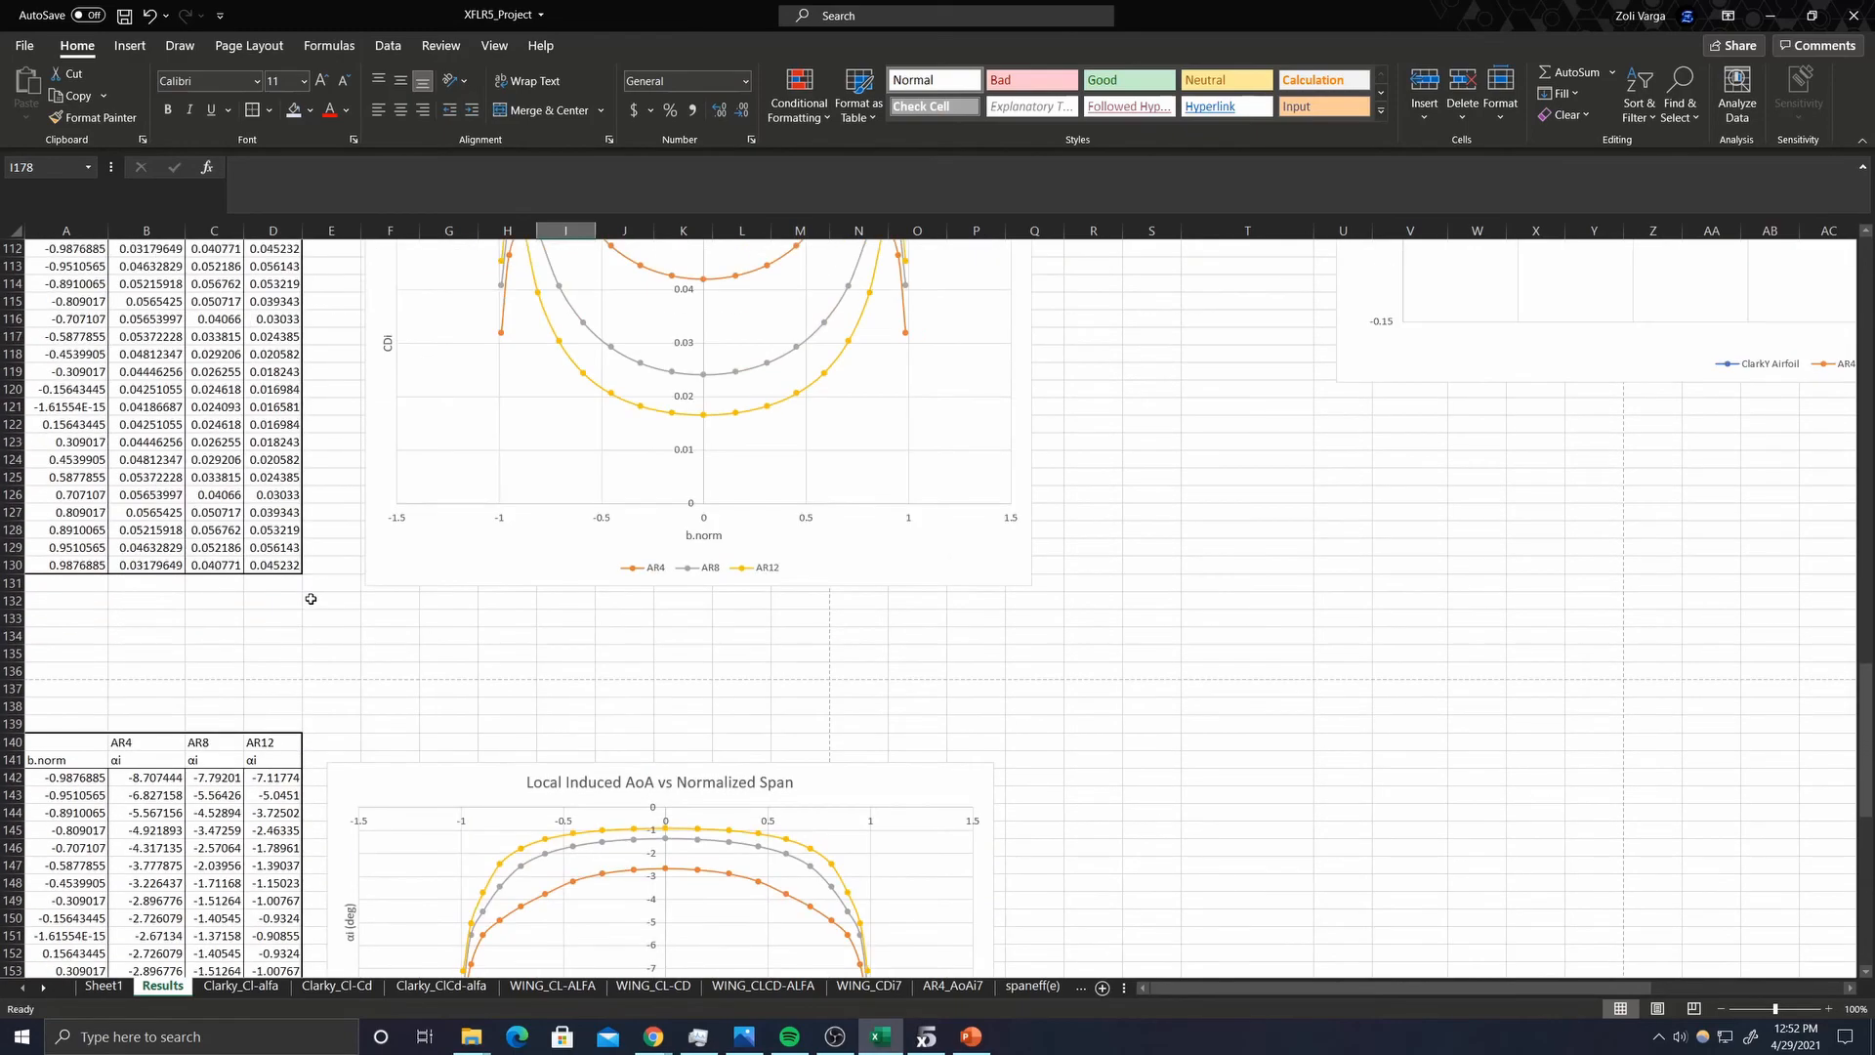
pyautogui.scroll(-19, 548, 701)
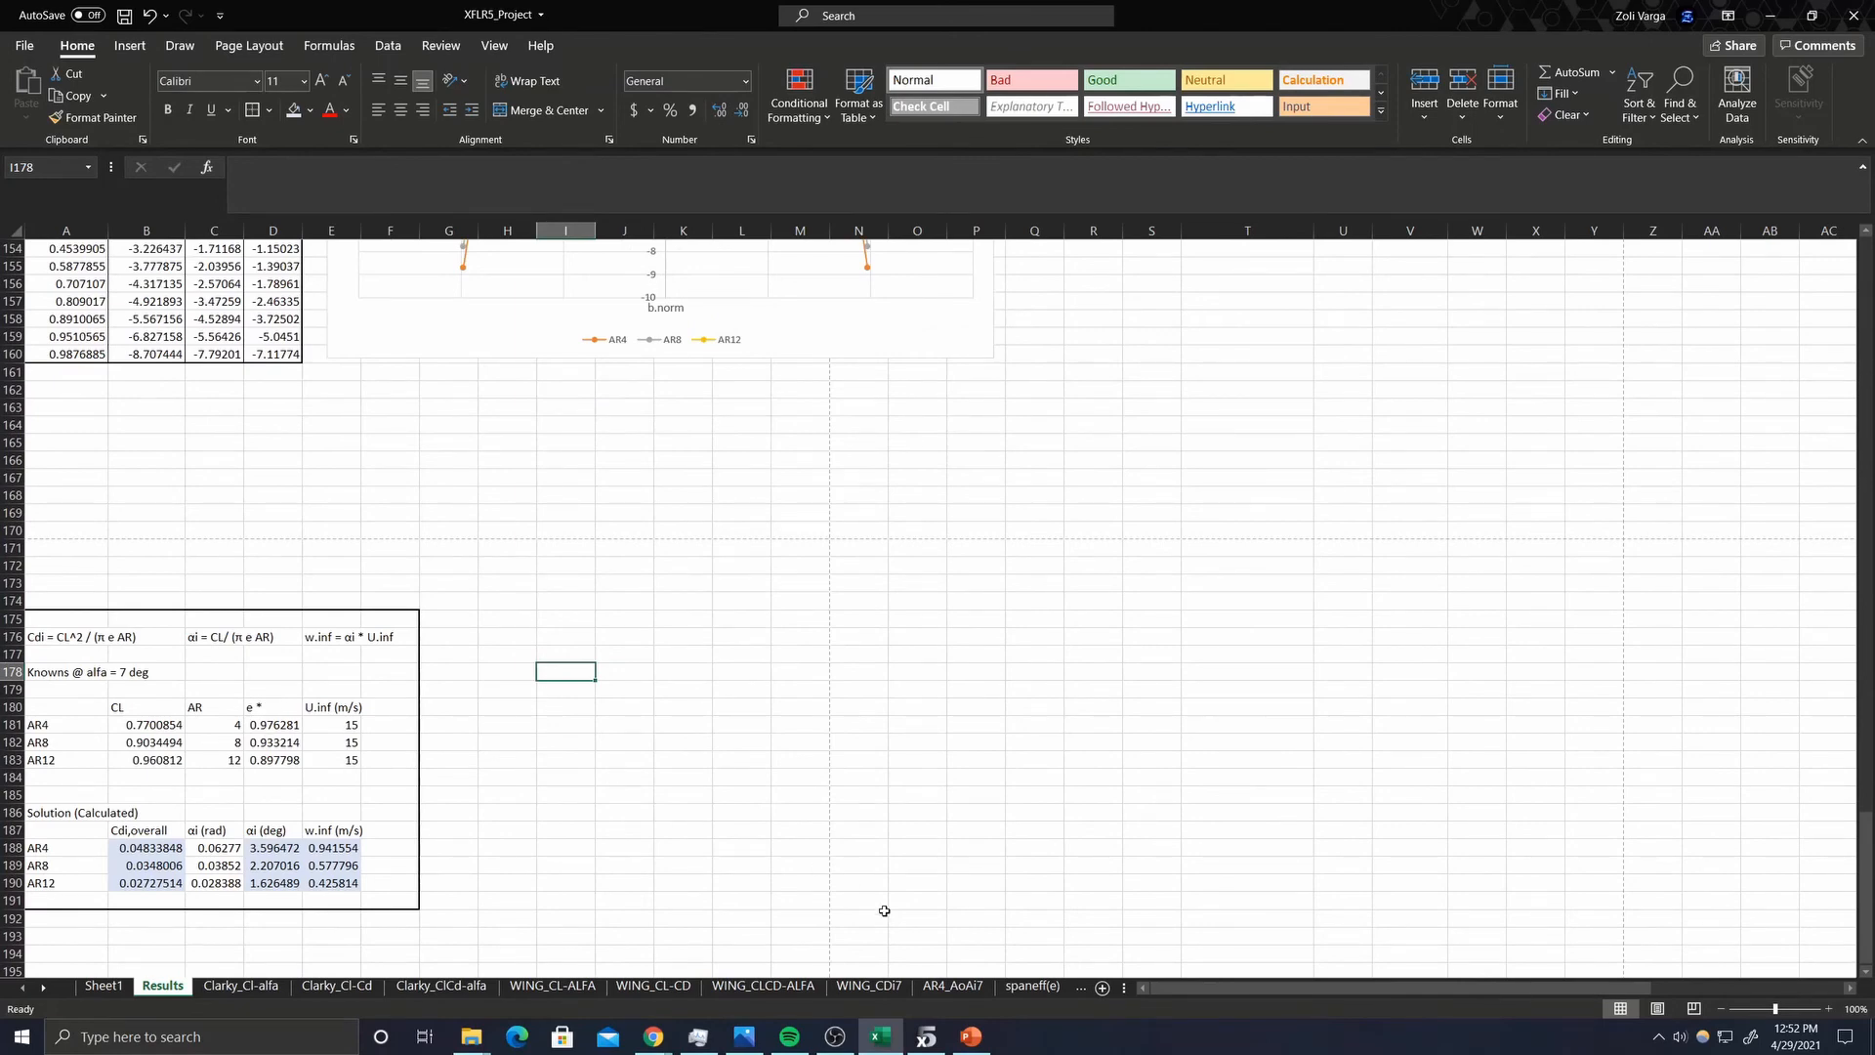
# - Glance at the wing polars in XFLR5, check the span efficiency calculation on Excel's spaneff(e) sheet, and return to the Results sheet
pyautogui.click(921, 1039)
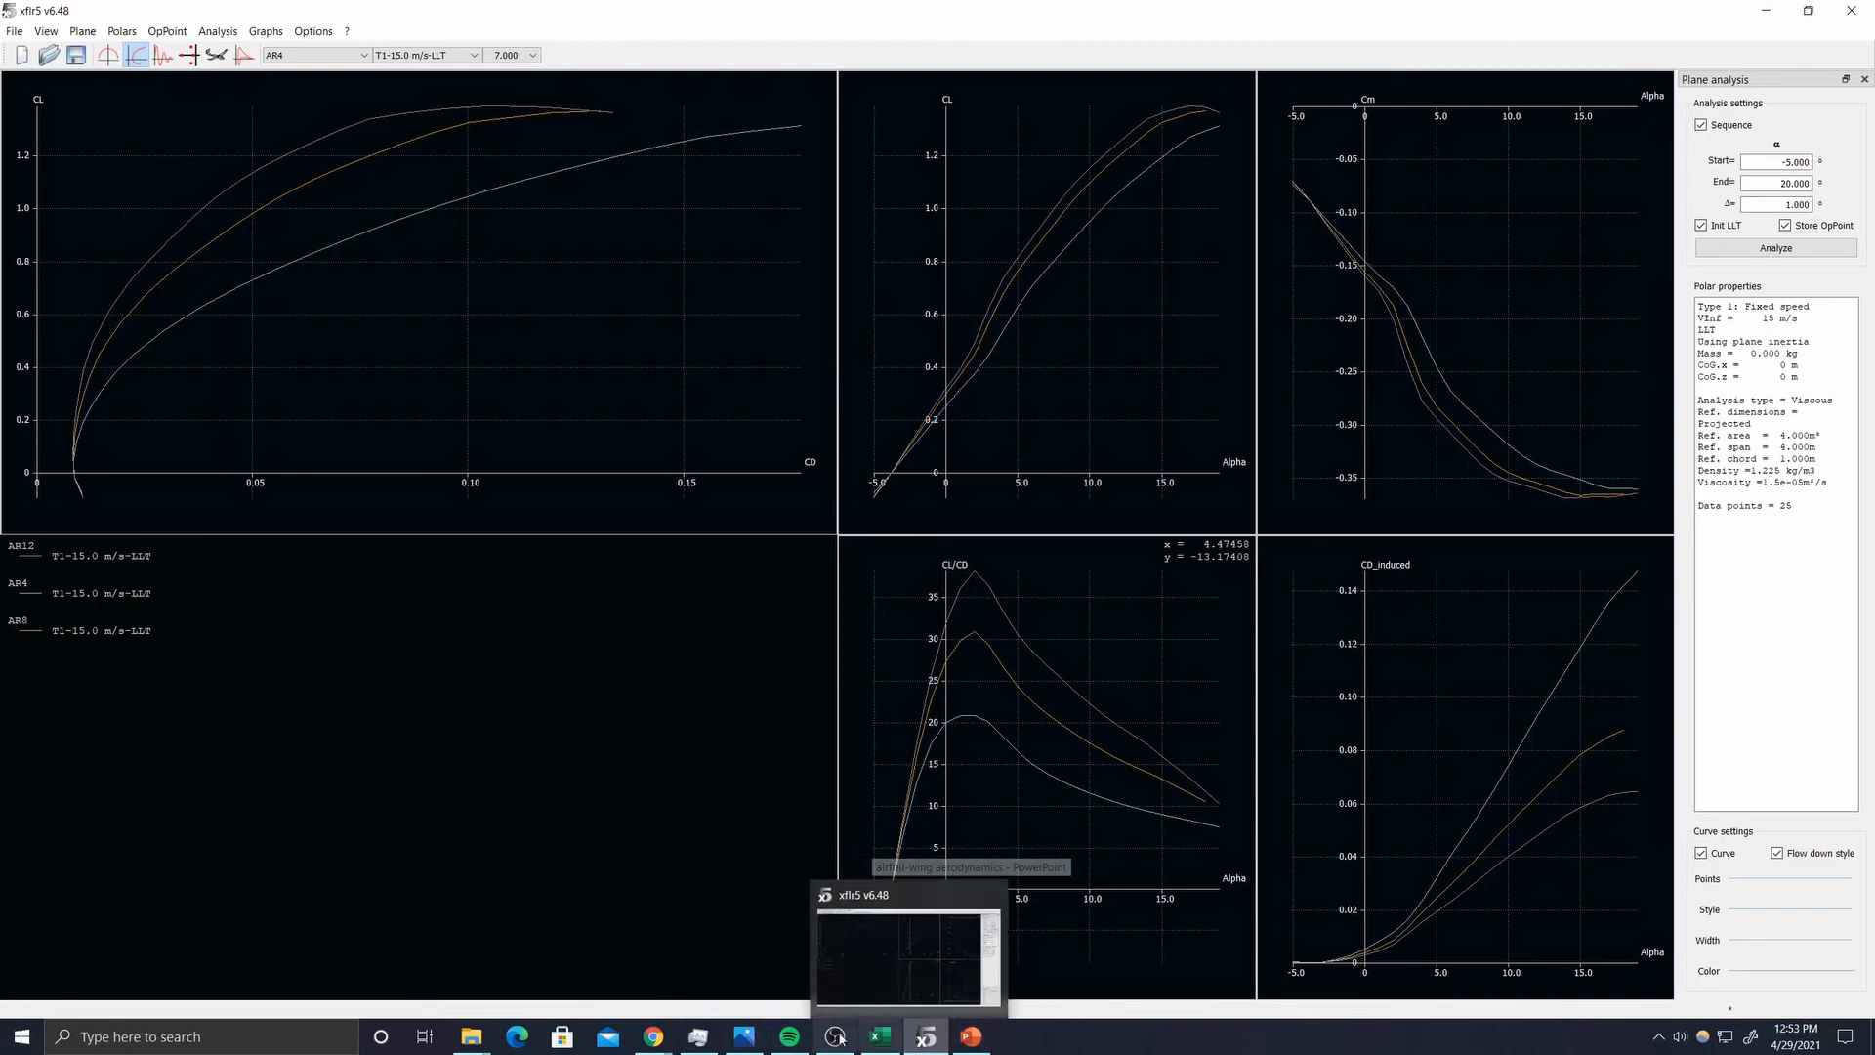
pyautogui.click(878, 1037)
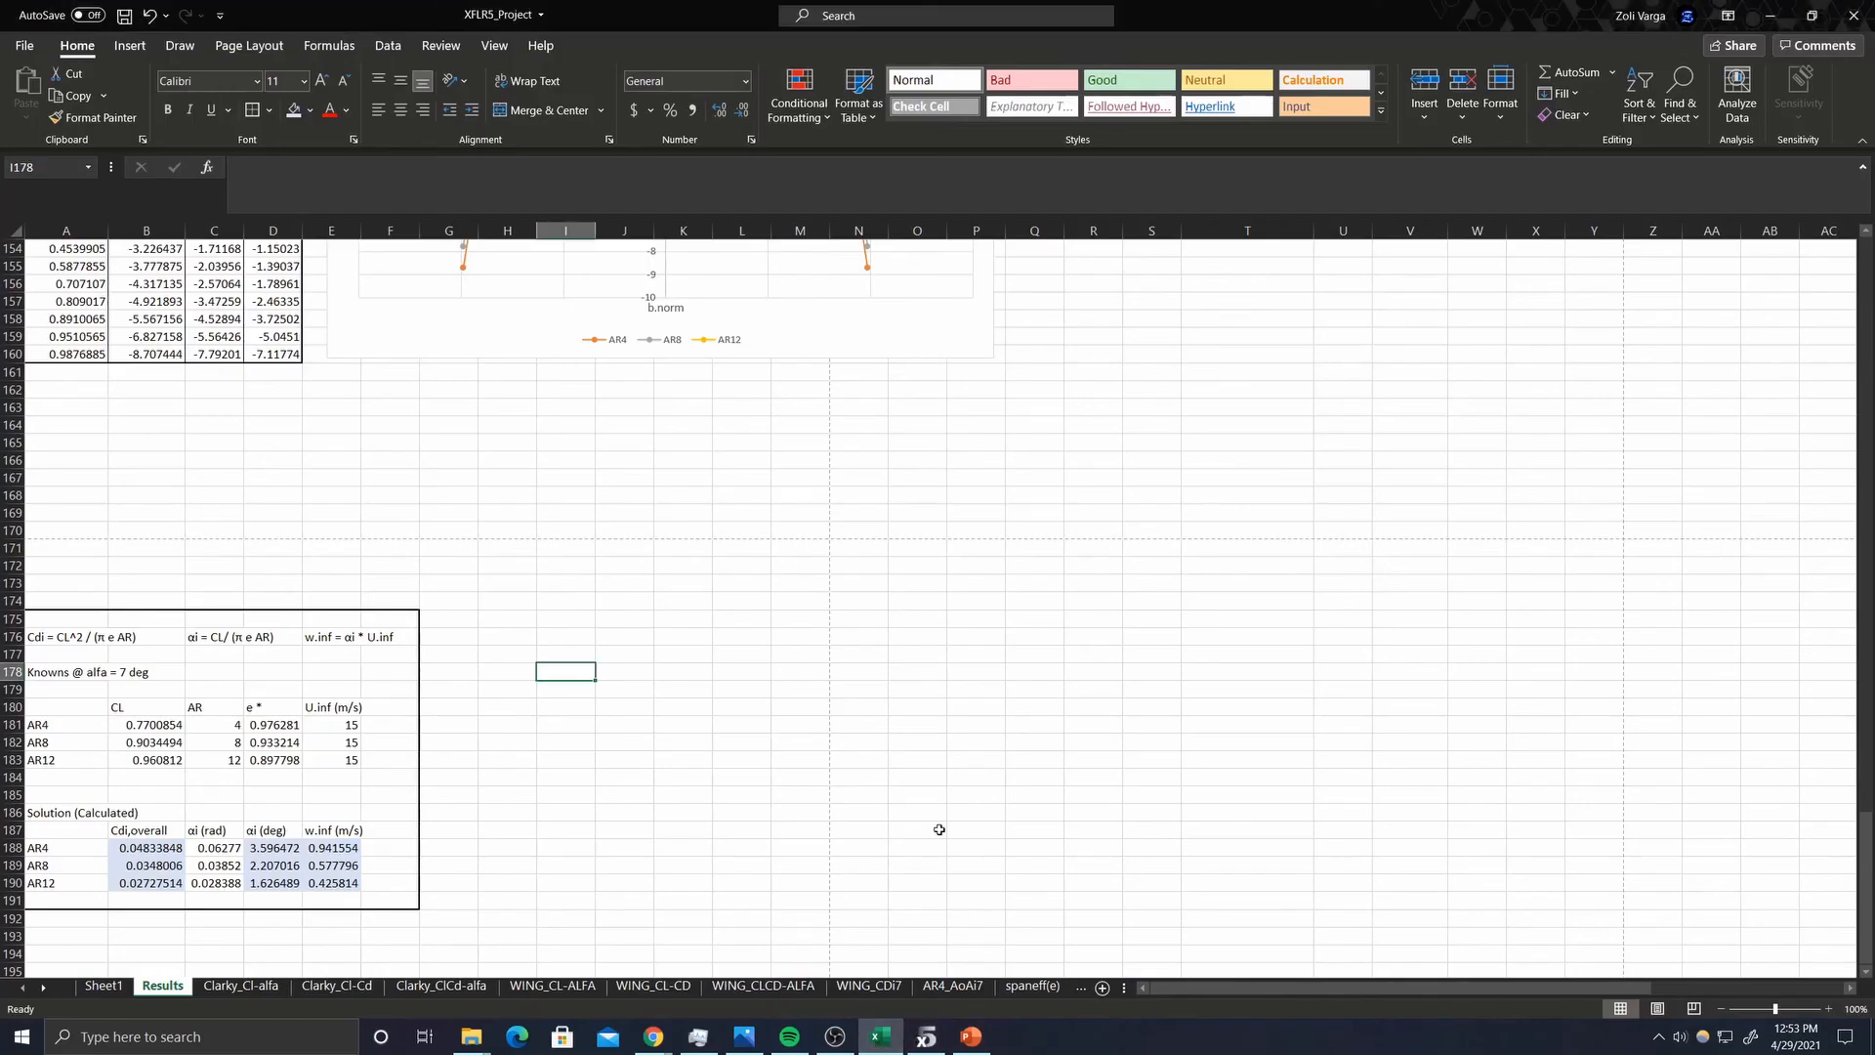
pyautogui.click(1032, 987)
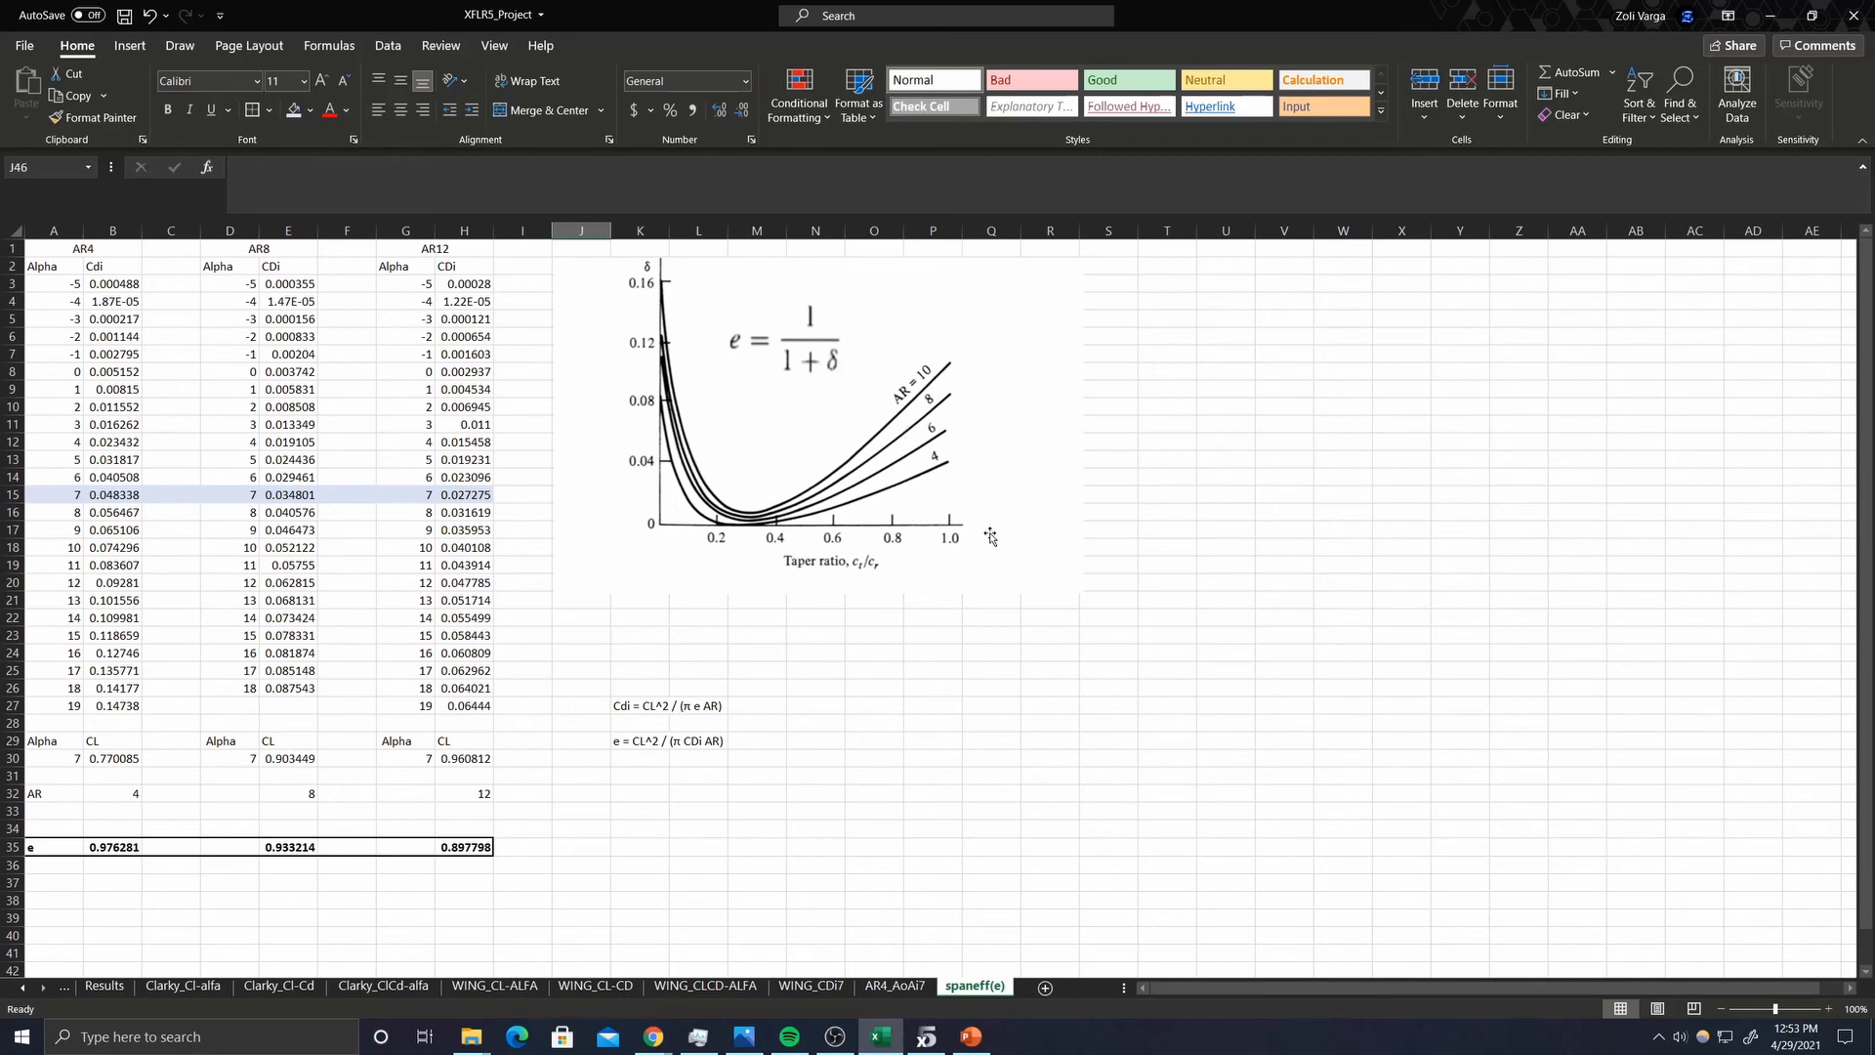
pyautogui.scroll(-2, 564, 802)
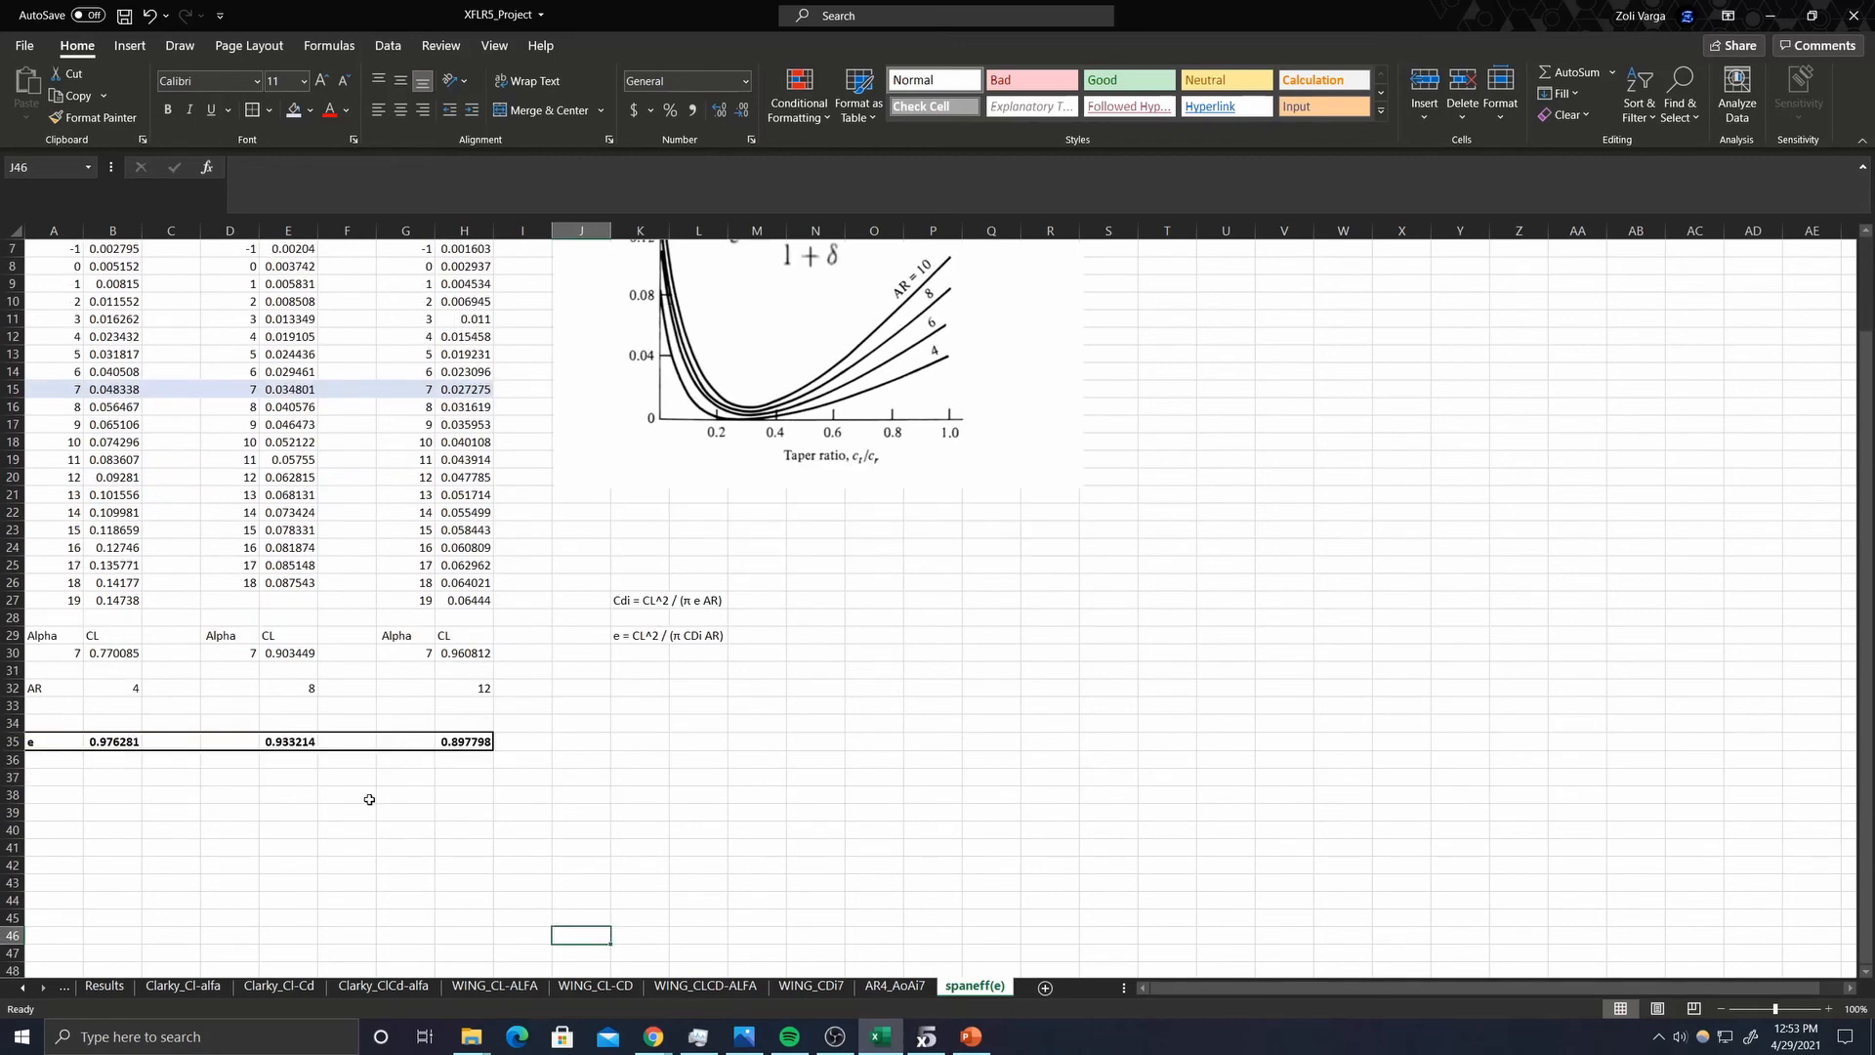
pyautogui.click(102, 987)
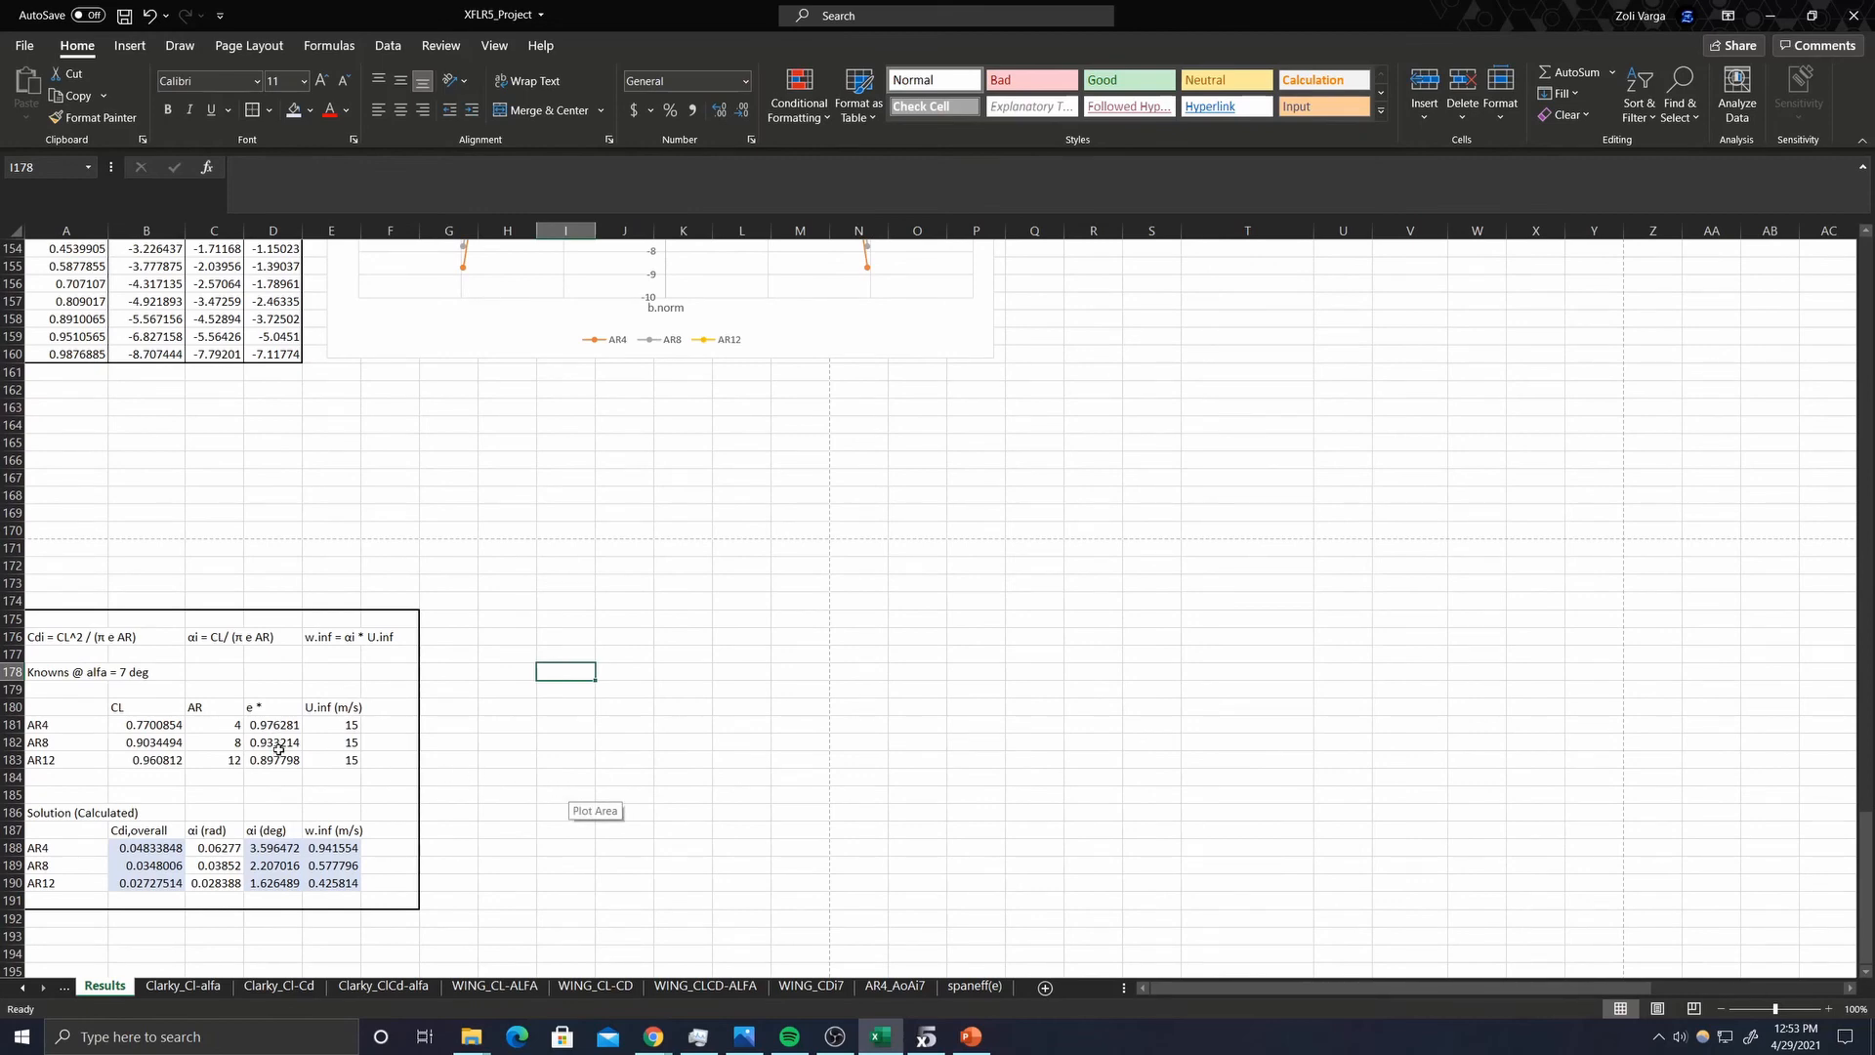
# - Inspect the U.inf values for AR4 and AR8 and the CL value for AR4, and compare the calculated solution with the induced drag chart
pyautogui.click(340, 728)
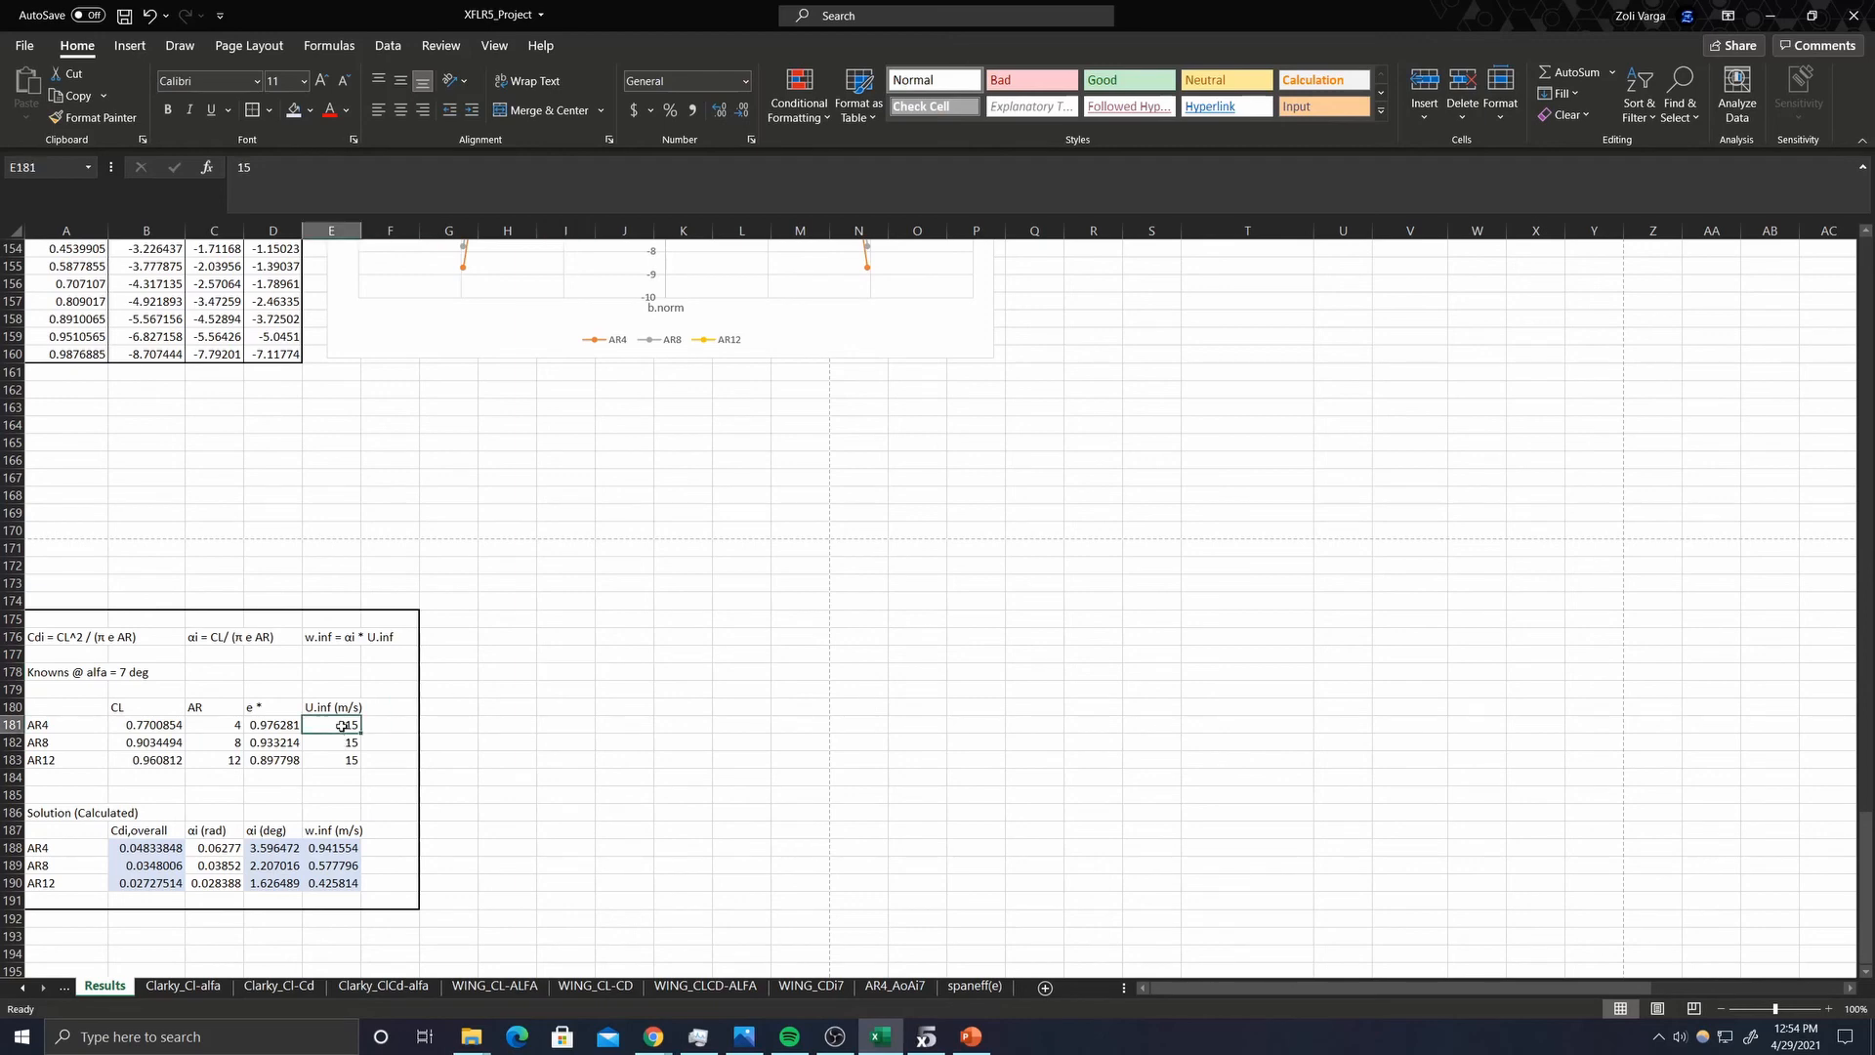
pyautogui.click(343, 748)
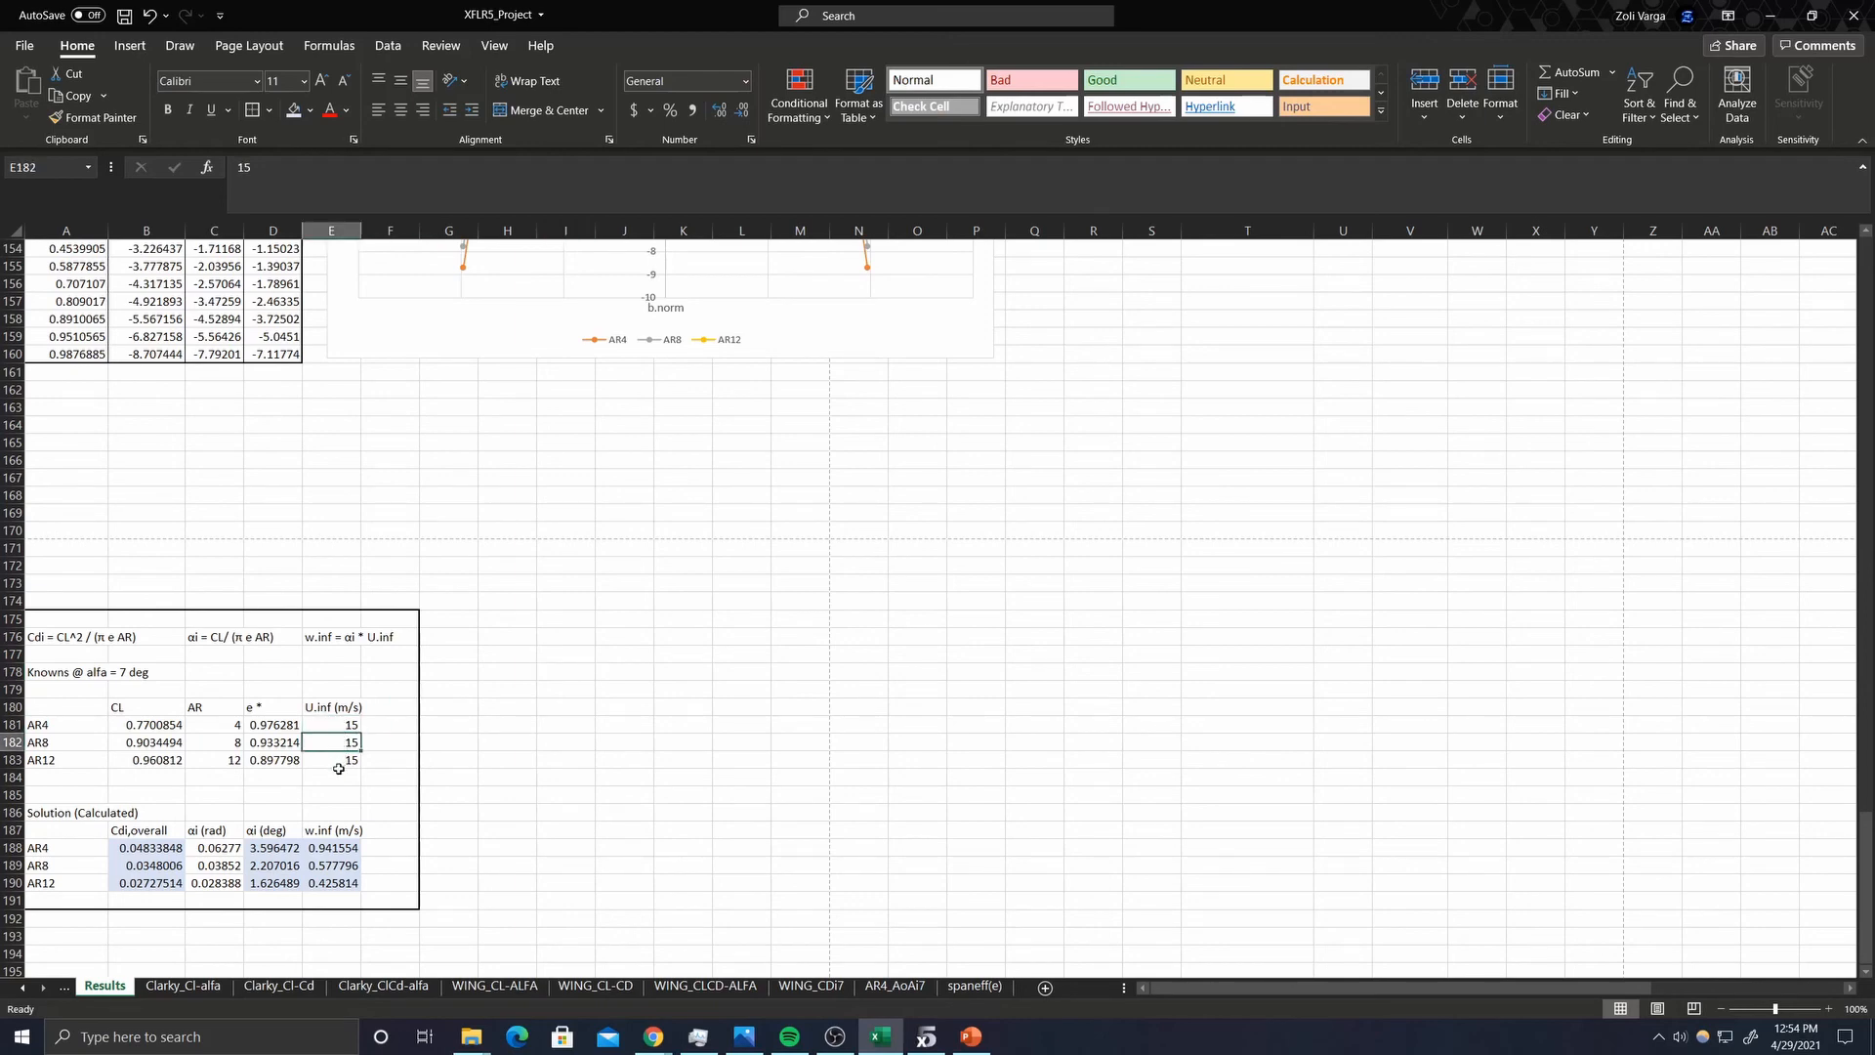
pyautogui.click(142, 727)
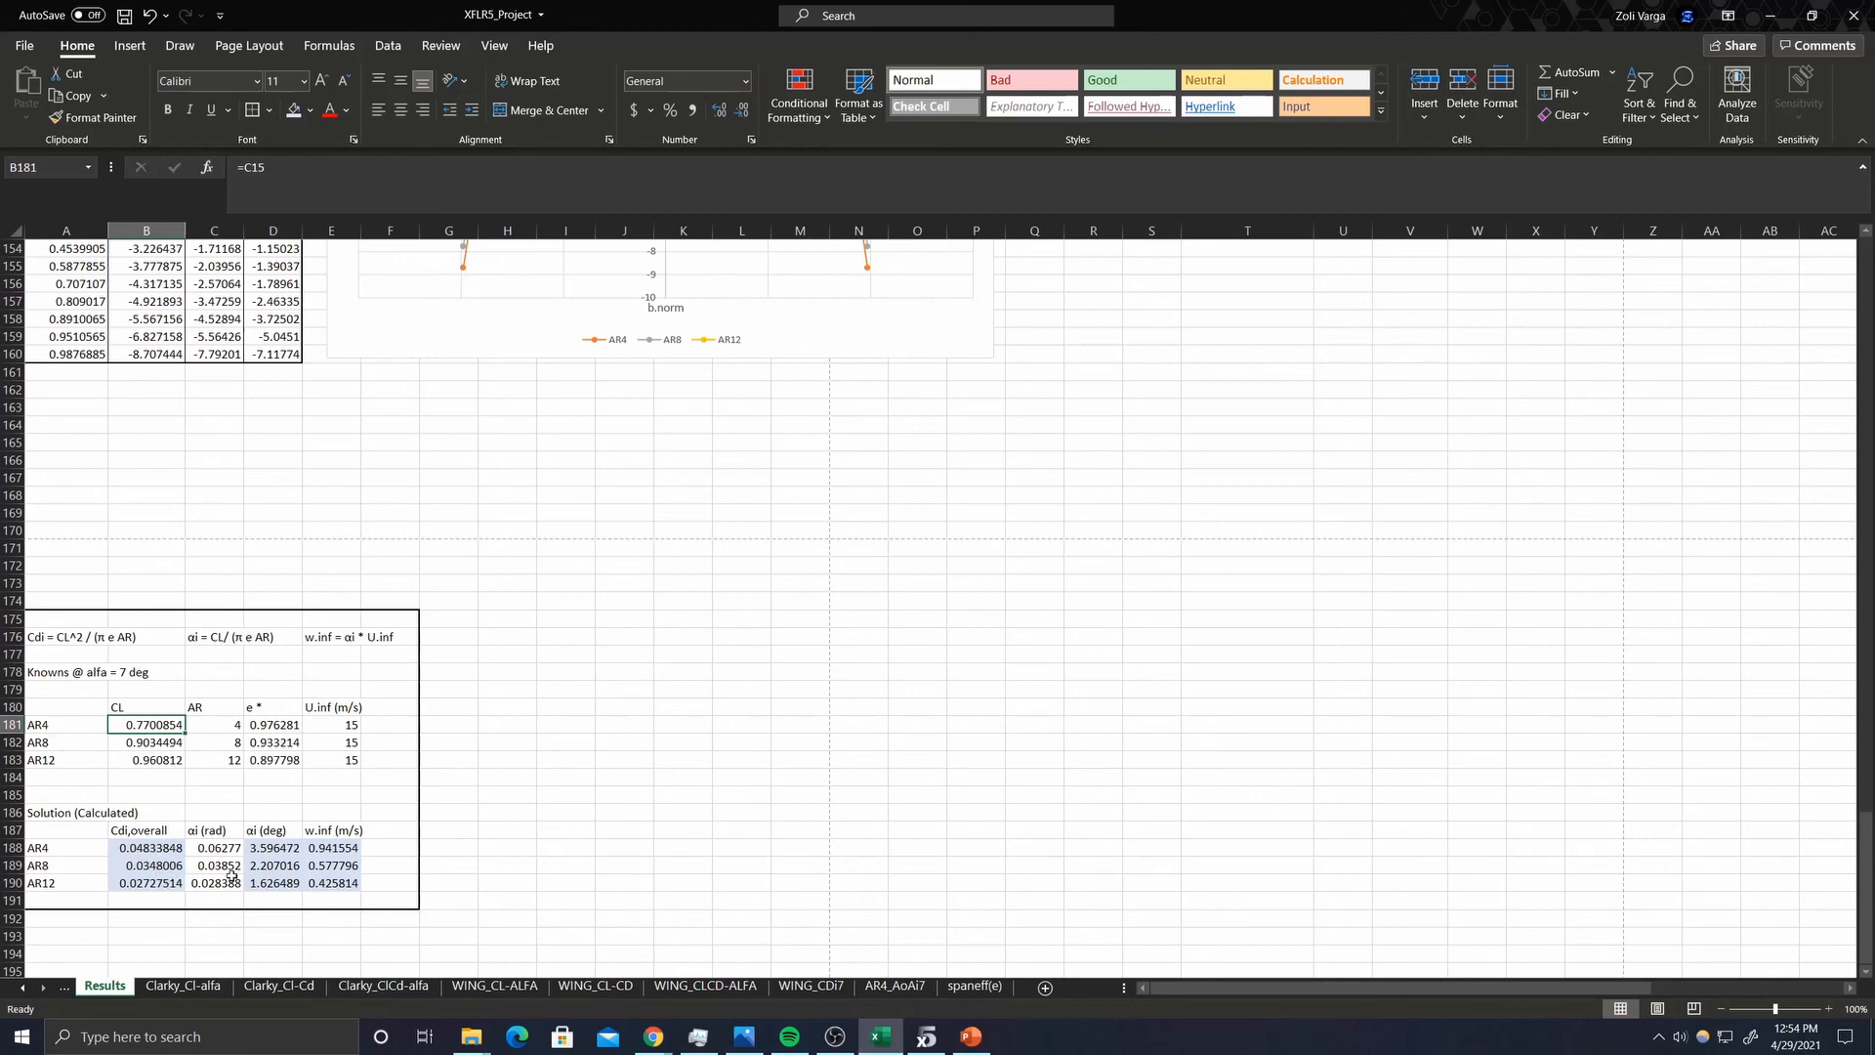
pyautogui.scroll(-1, 232, 874)
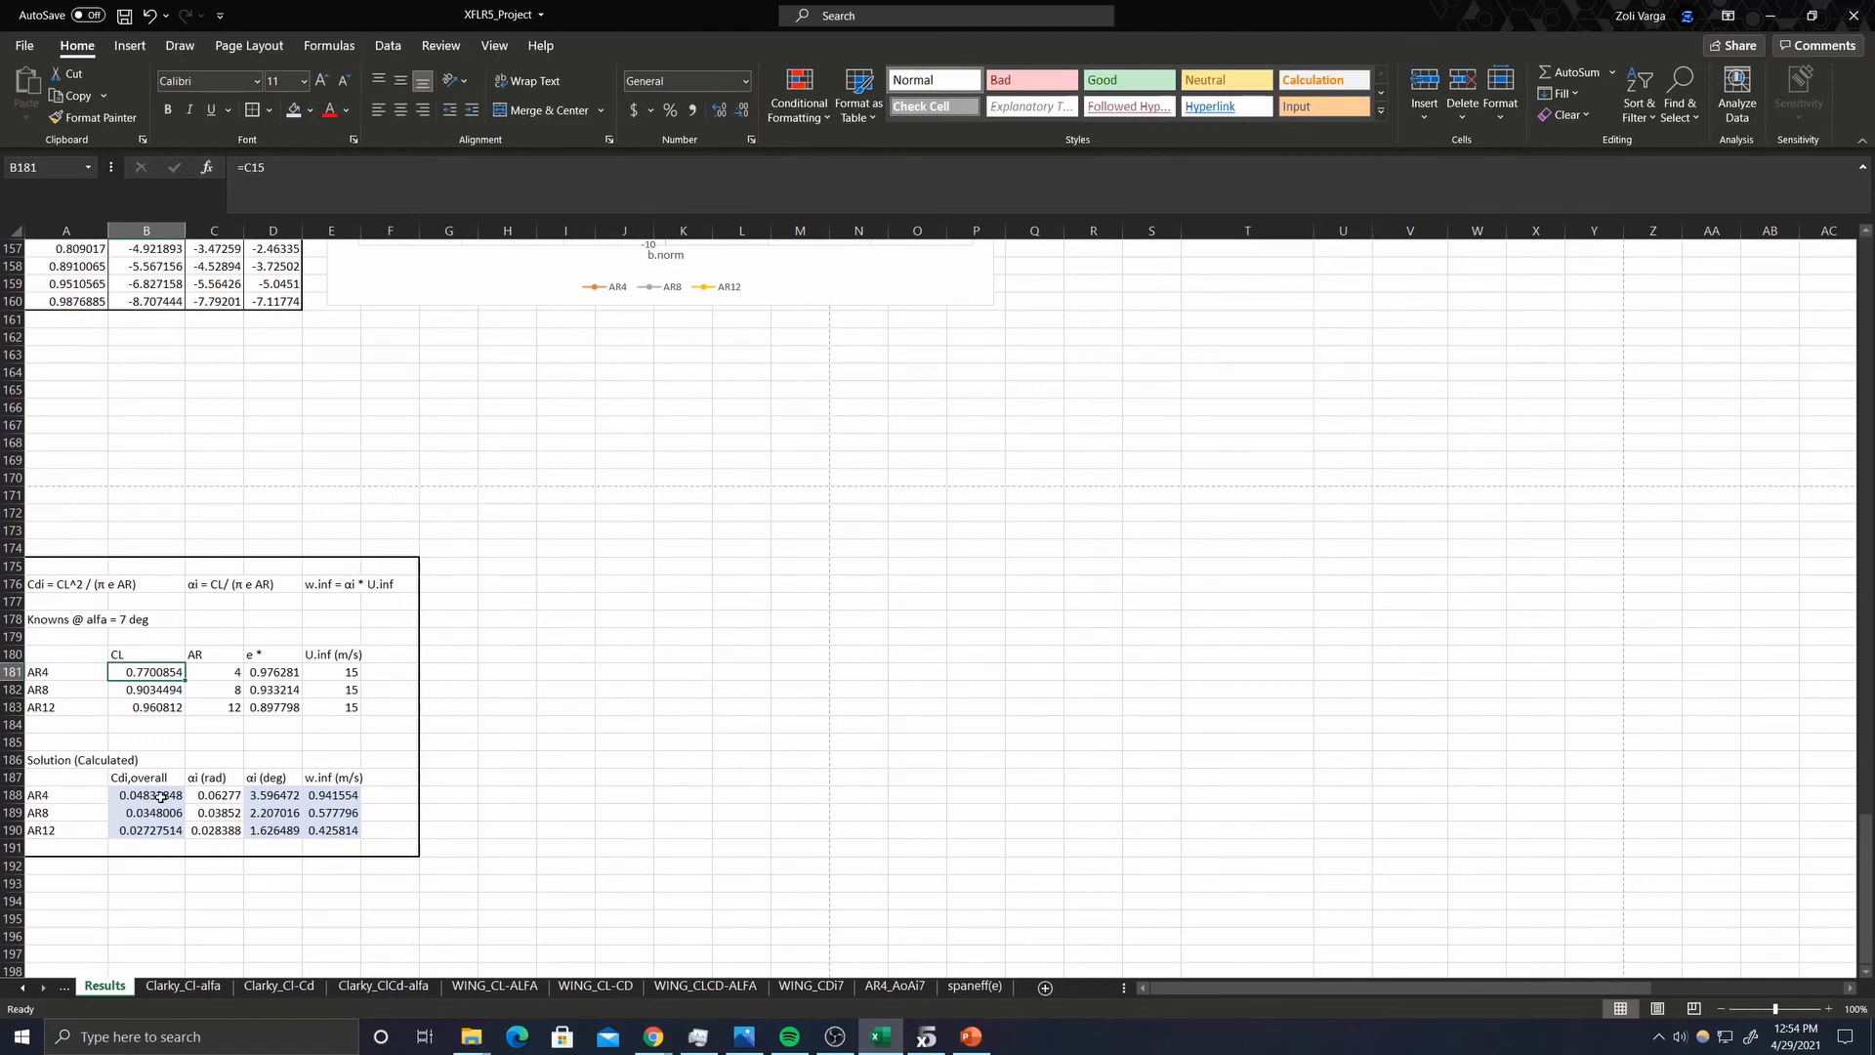
pyautogui.scroll(17, 161, 796)
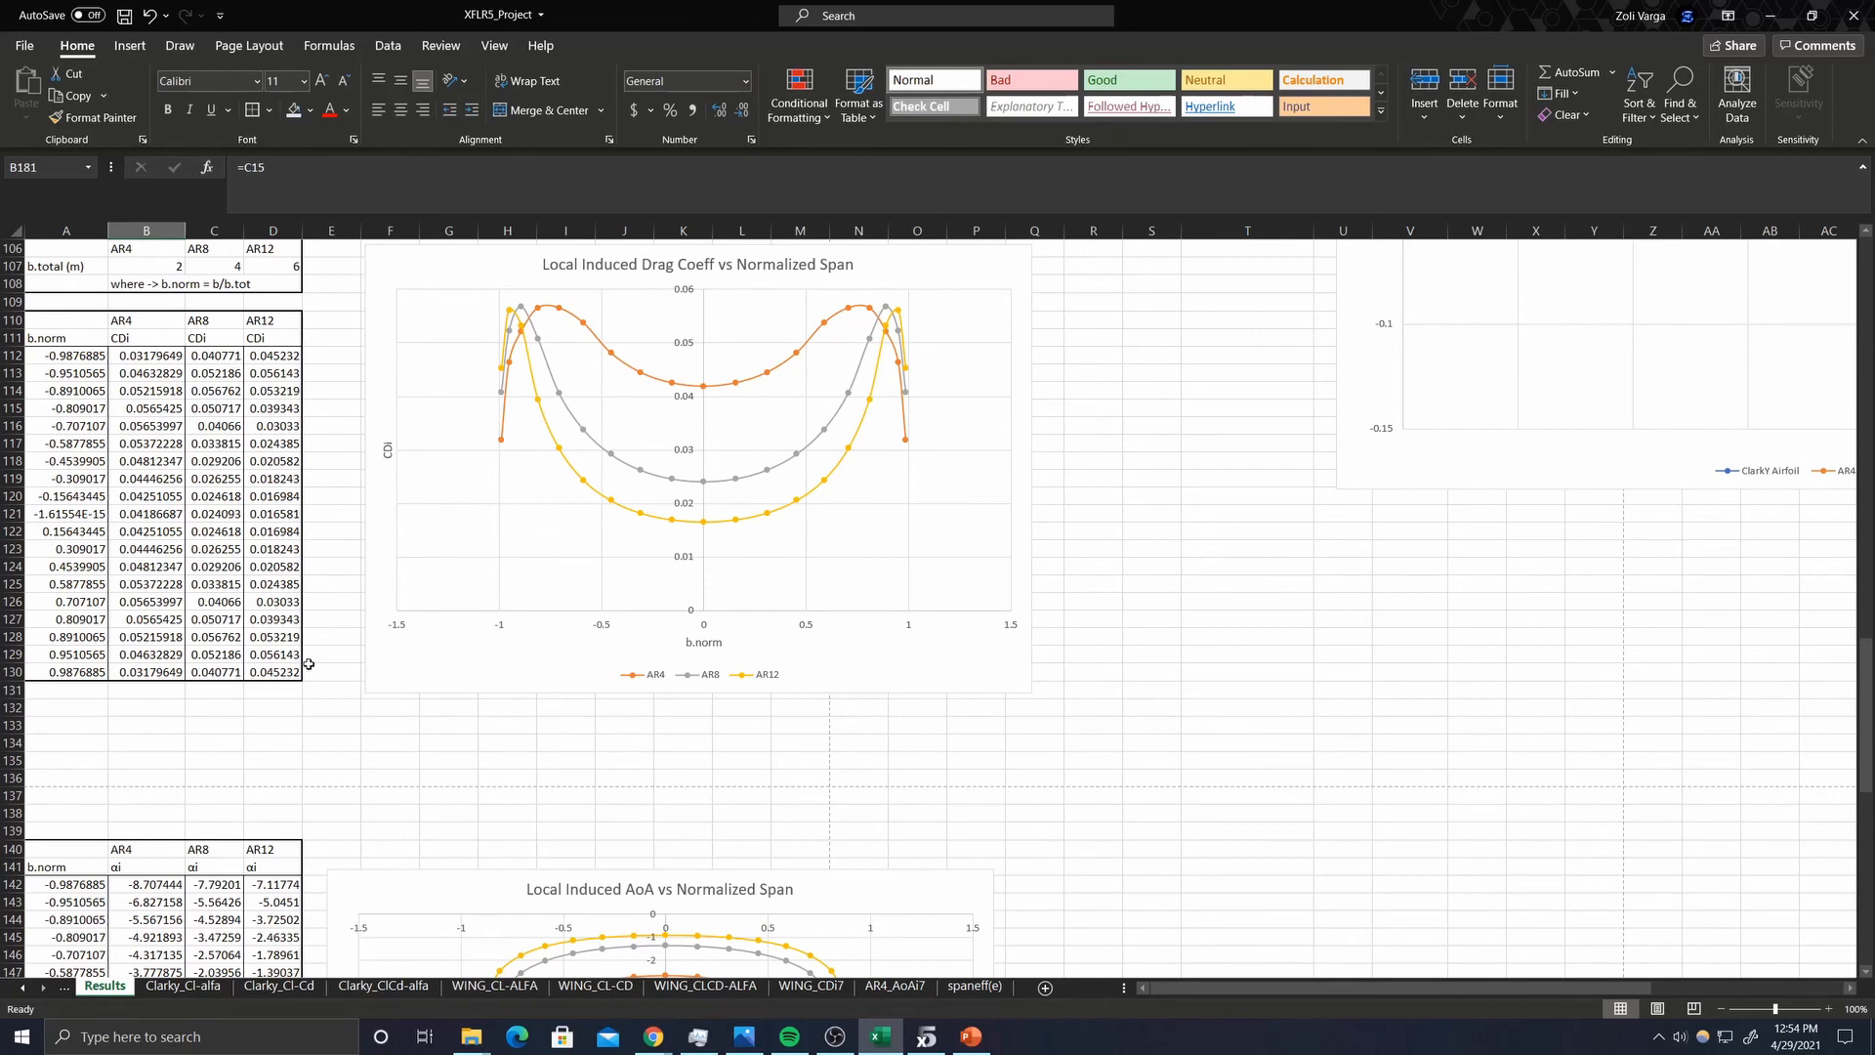
pyautogui.scroll(-16, 453, 684)
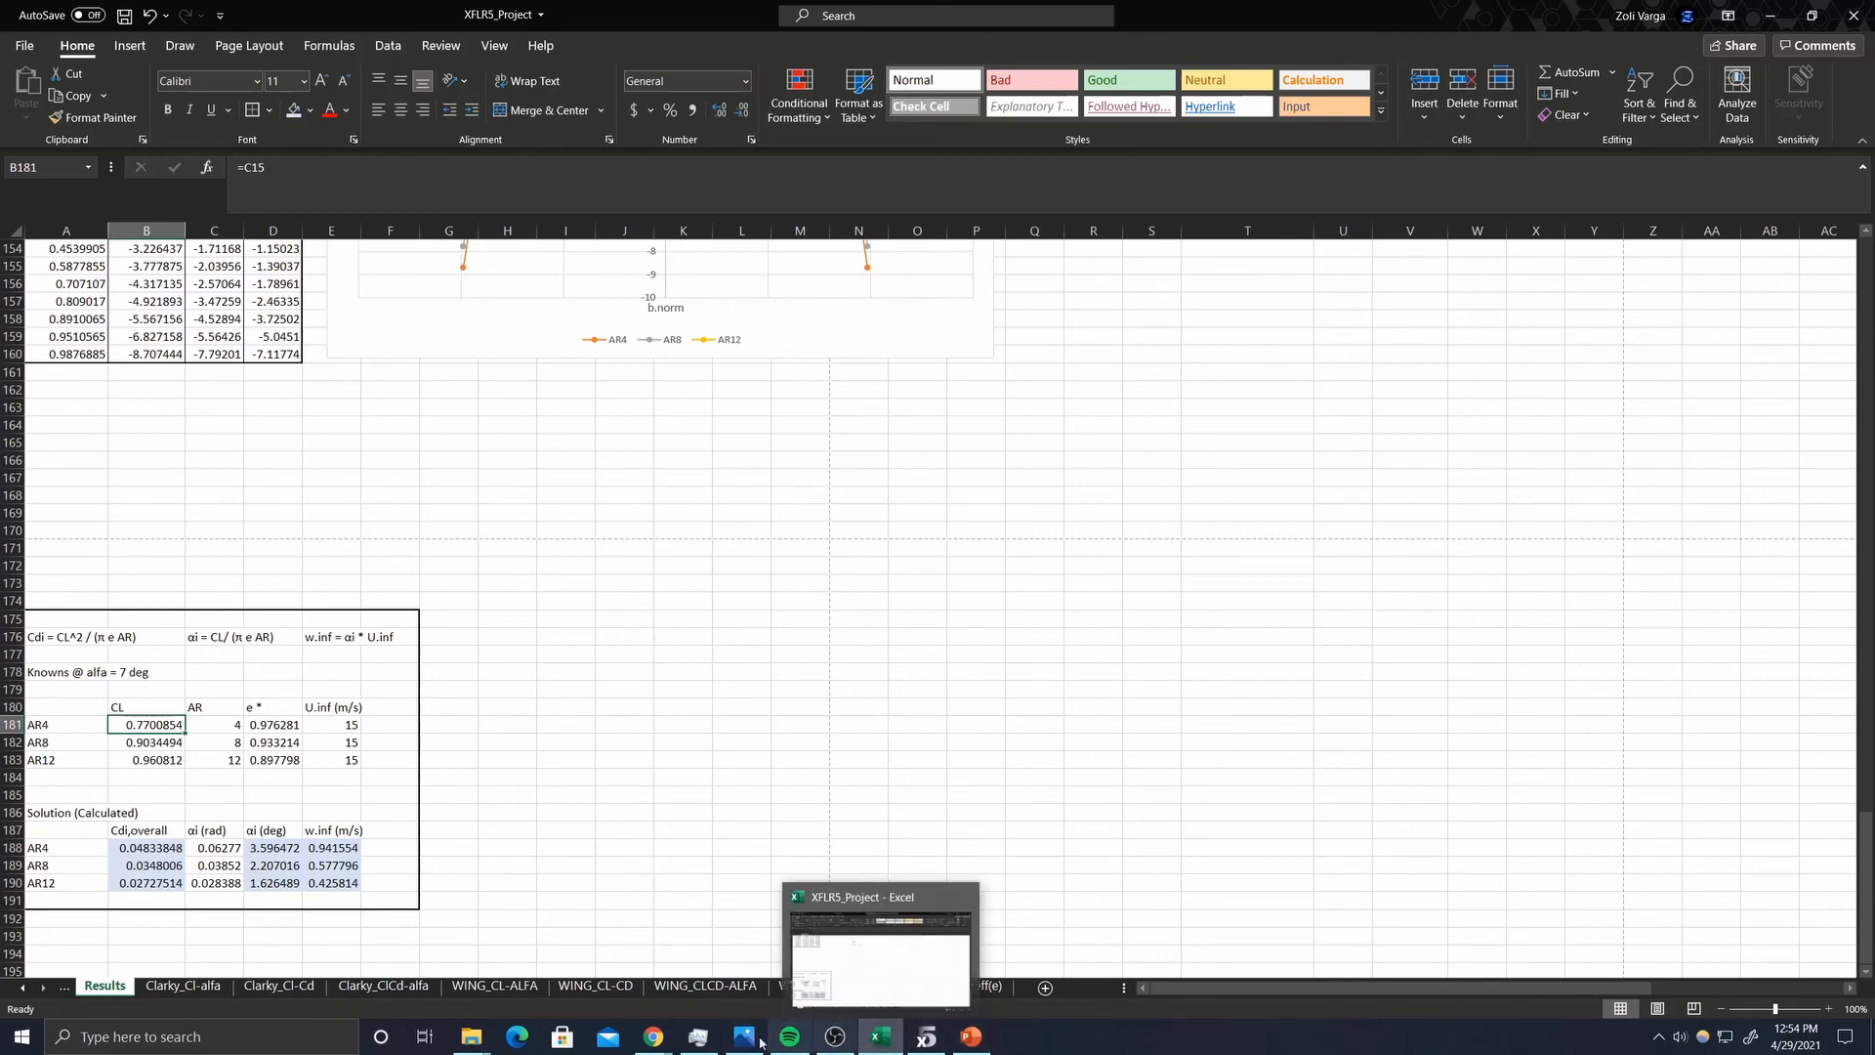
# - Switch to the BONUS XFLR5 Project window in Chrome and reread the assignment from its beginning
pyautogui.moveTo(654, 1037)
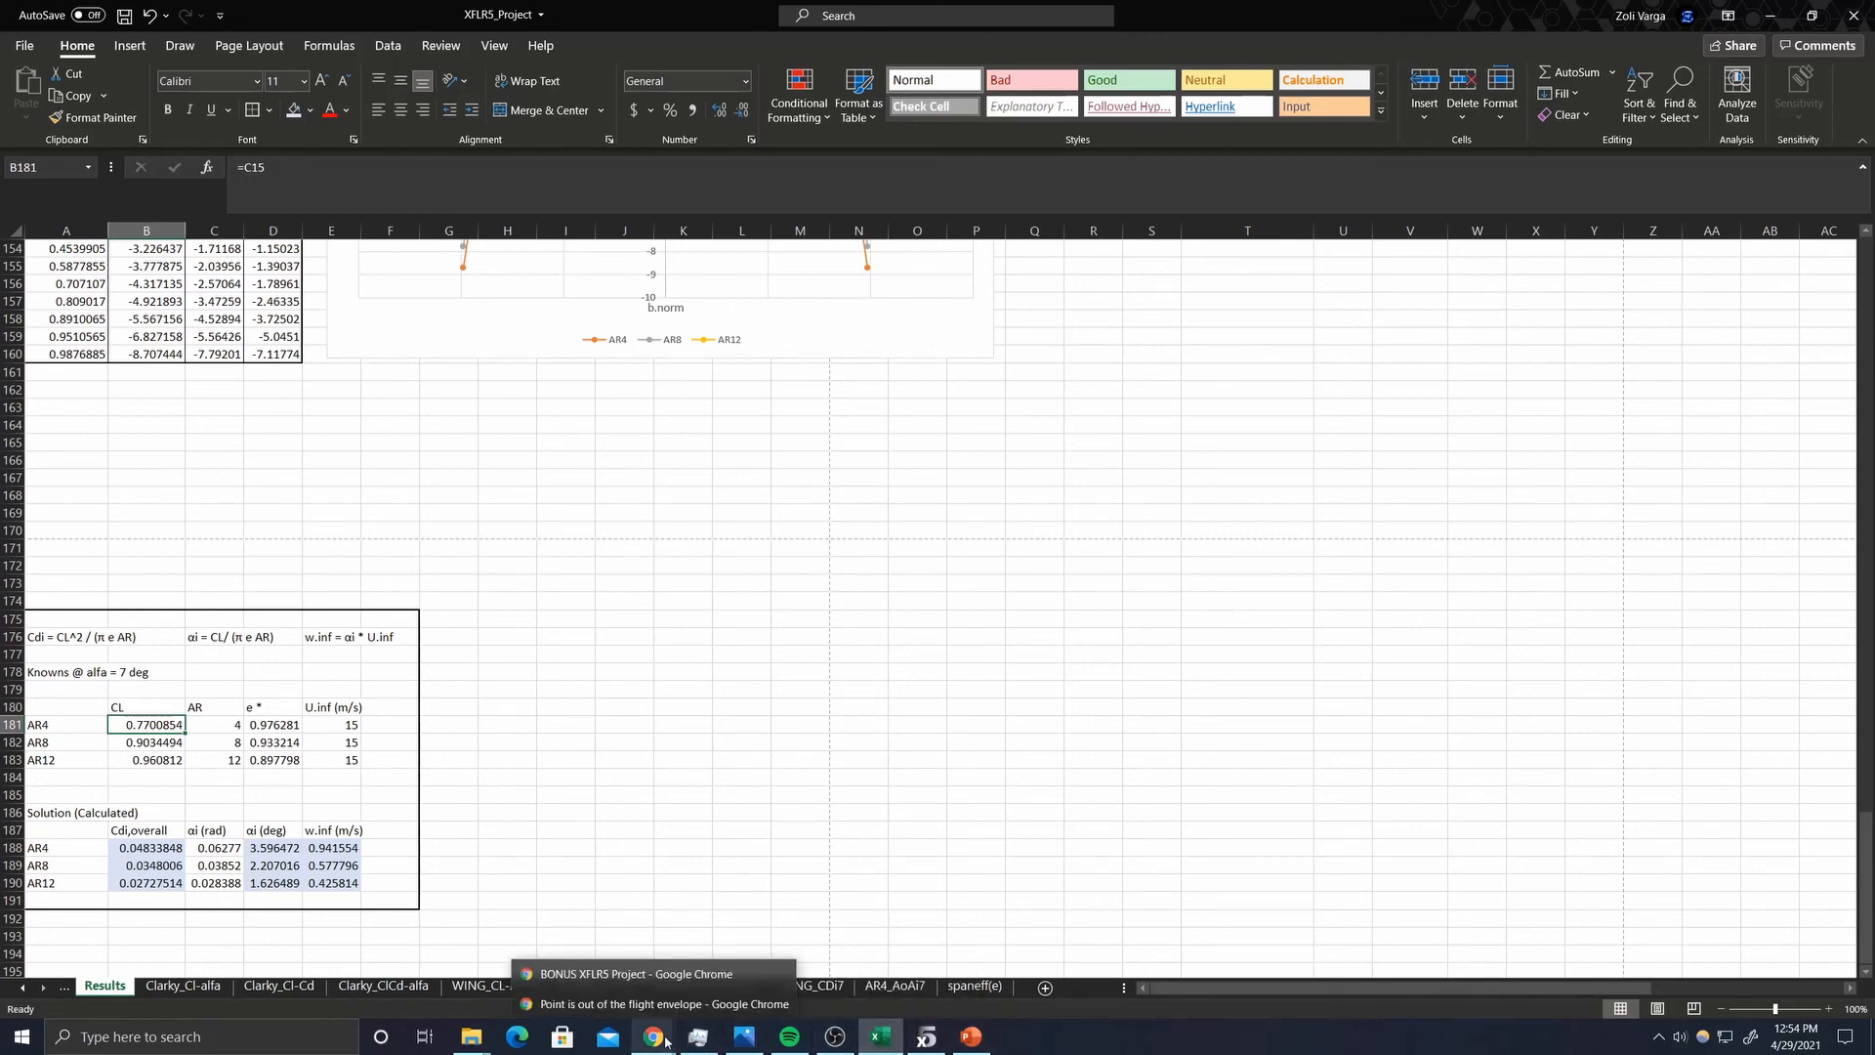
pyautogui.click(679, 975)
pyautogui.scroll(4, 818, 626)
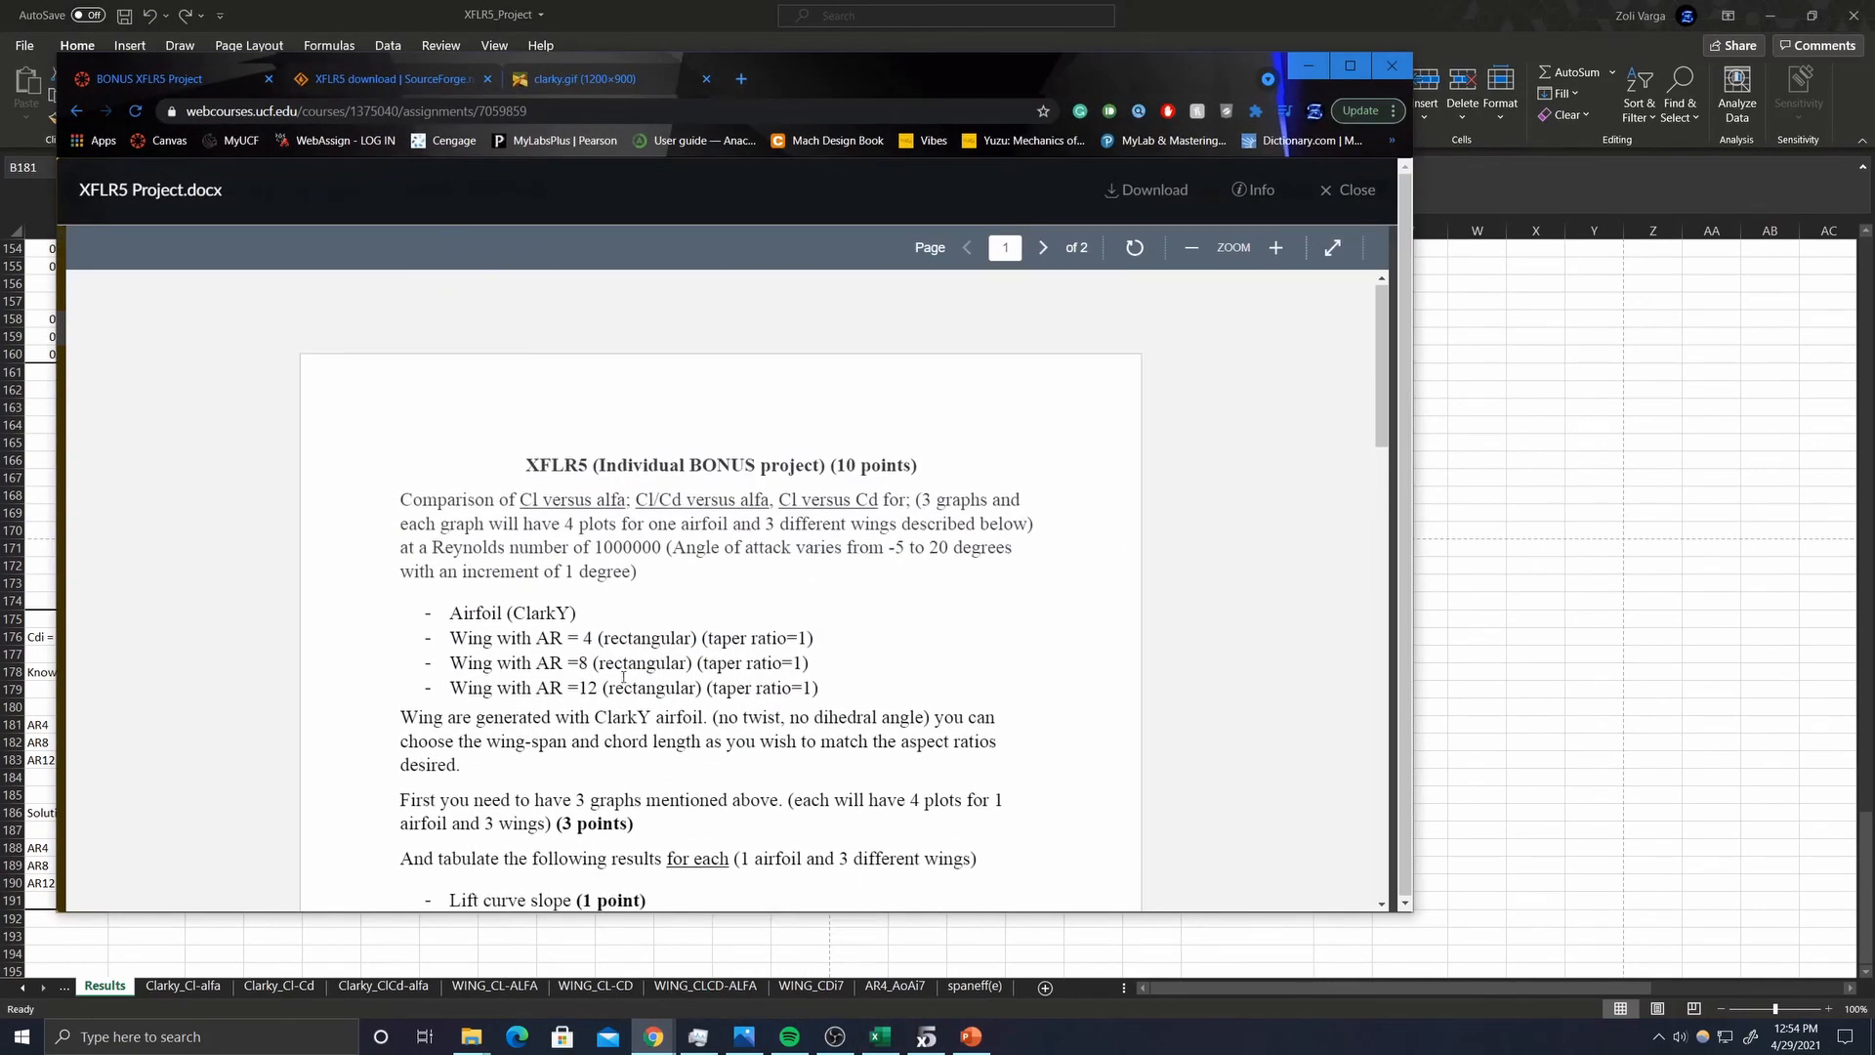
pyautogui.scroll(-1, 549, 452)
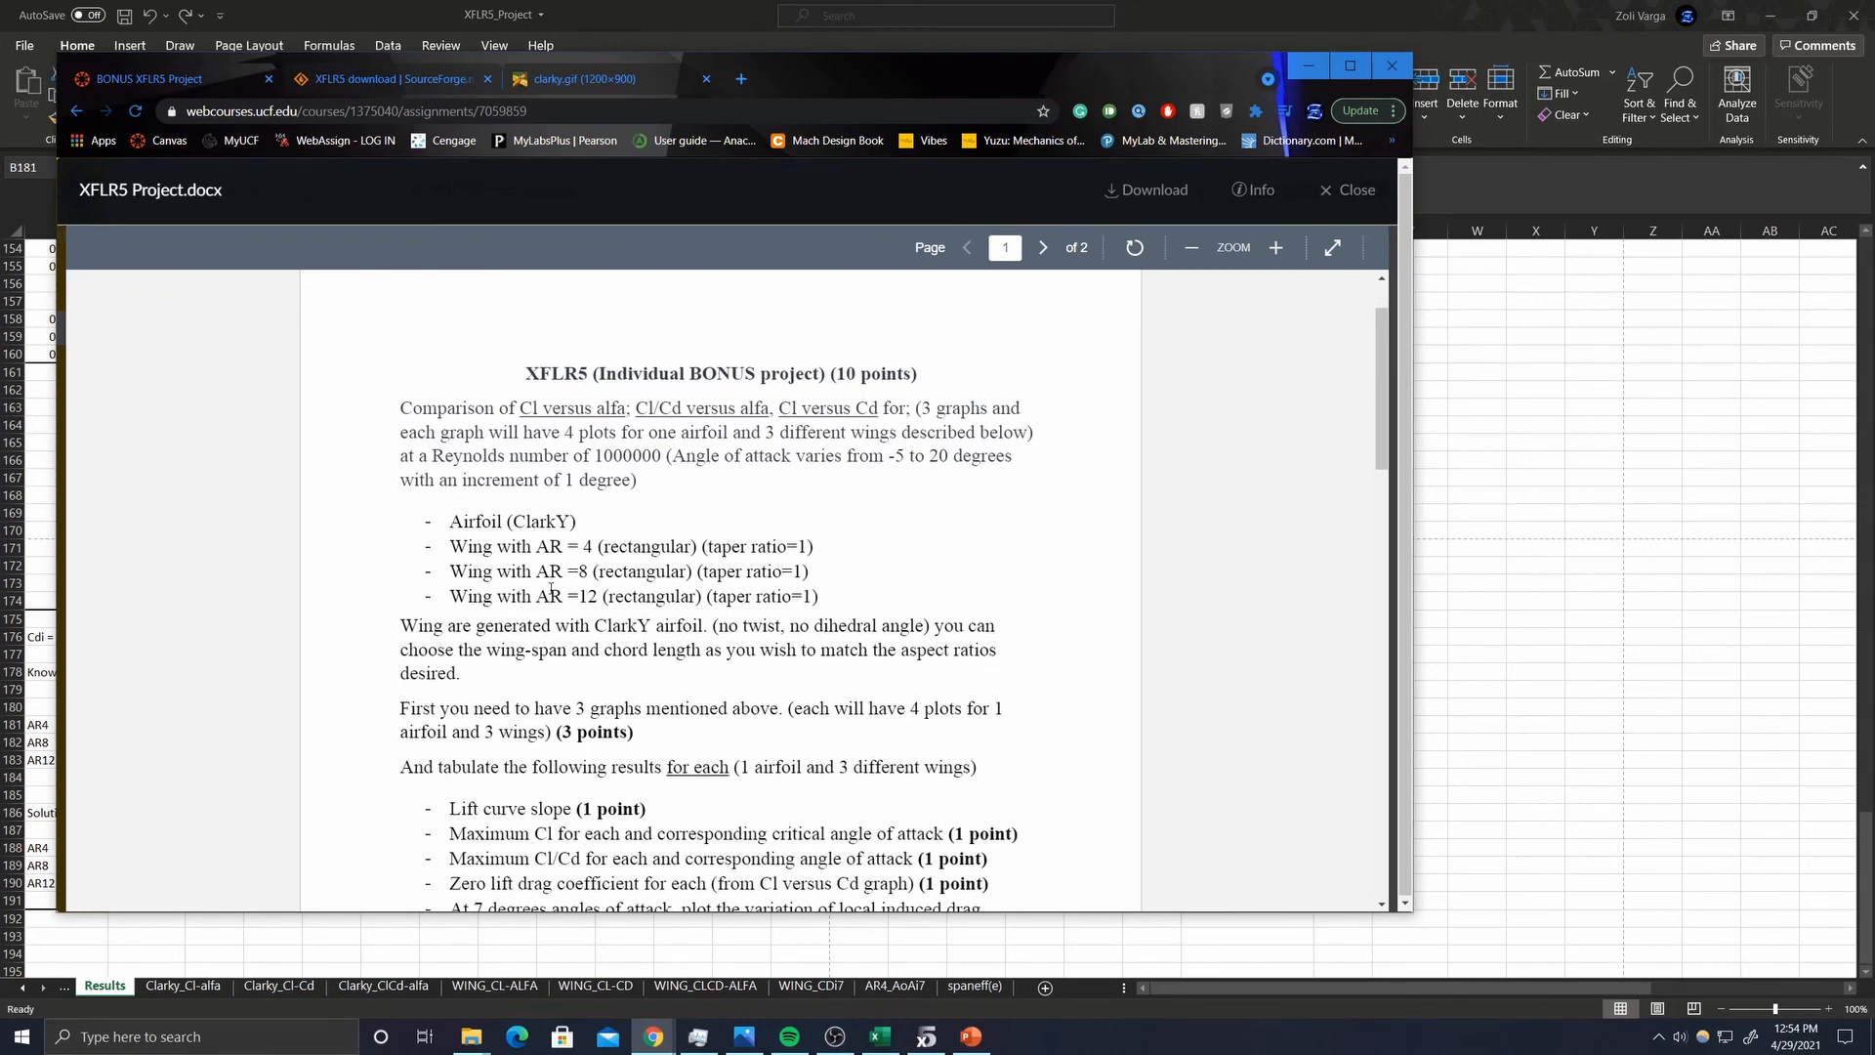
# - Read the remaining assignment requirements through the video submission note, and return to the Excel workbook
pyautogui.scroll(-3, 550, 589)
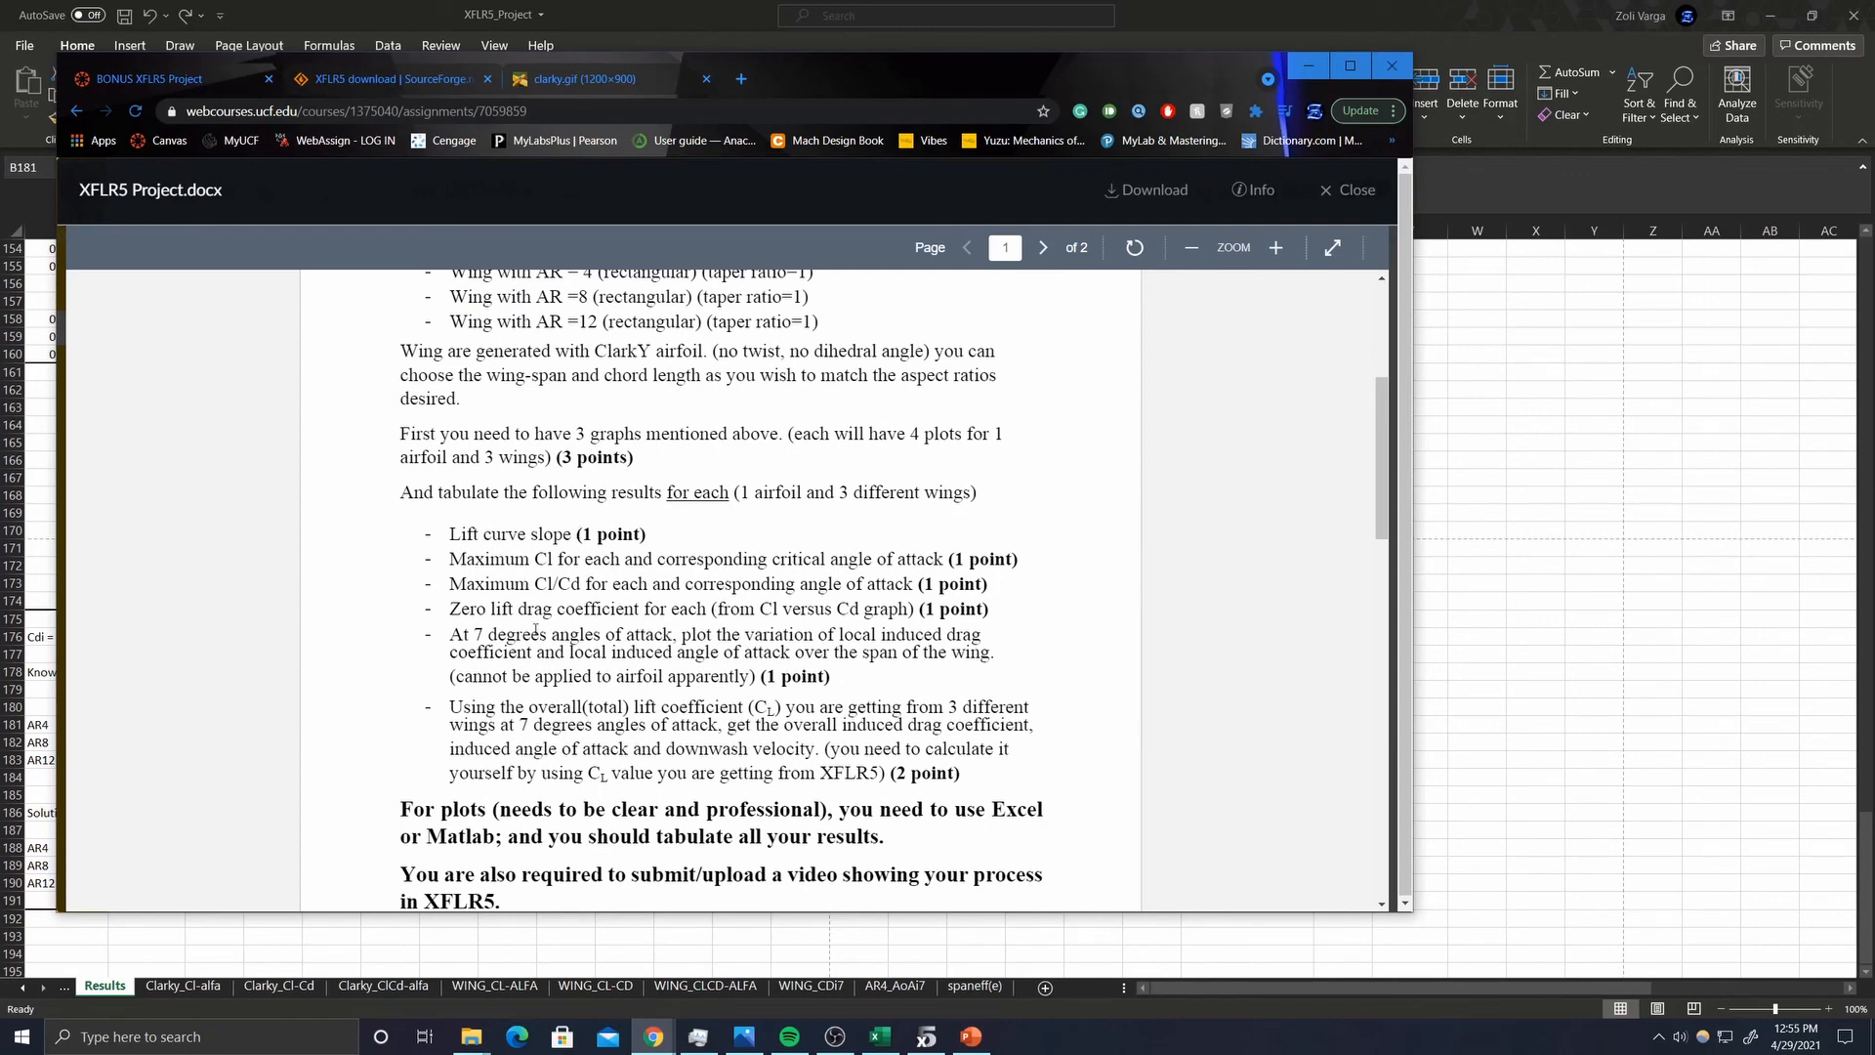
pyautogui.scroll(-1, 550, 679)
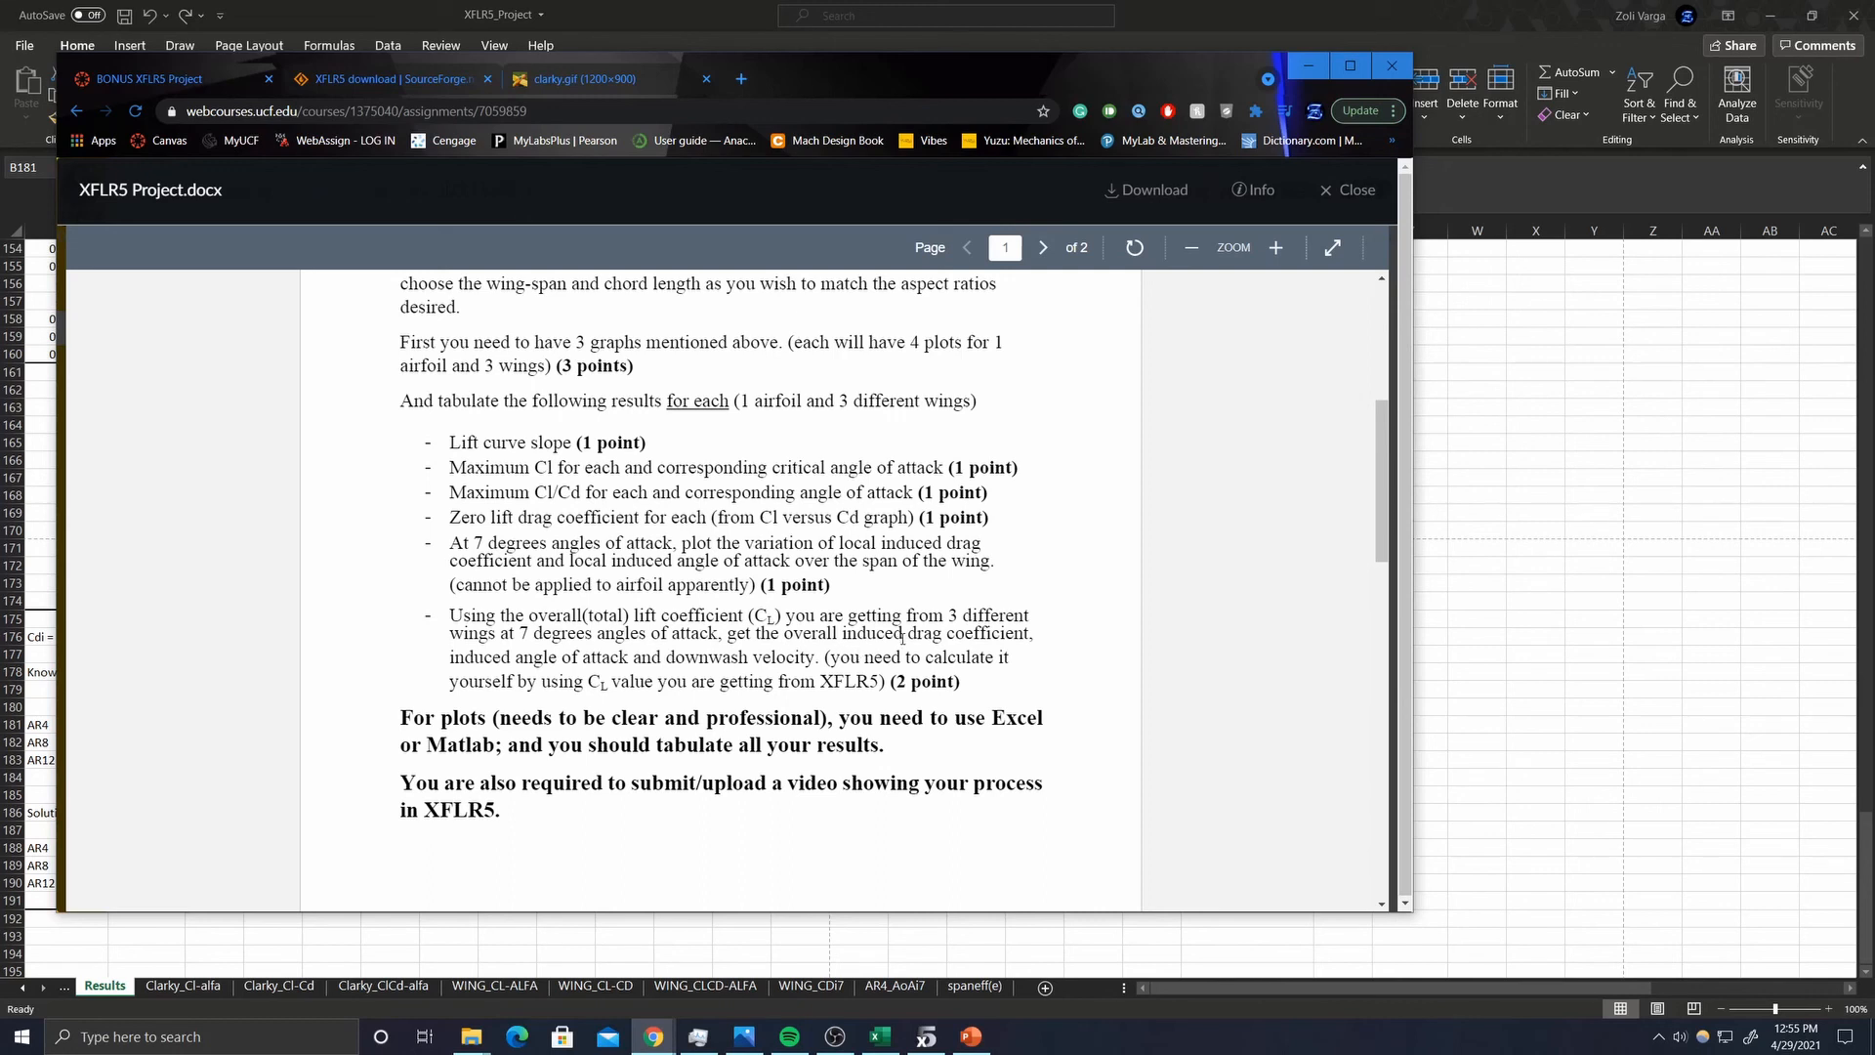
pyautogui.click(1310, 66)
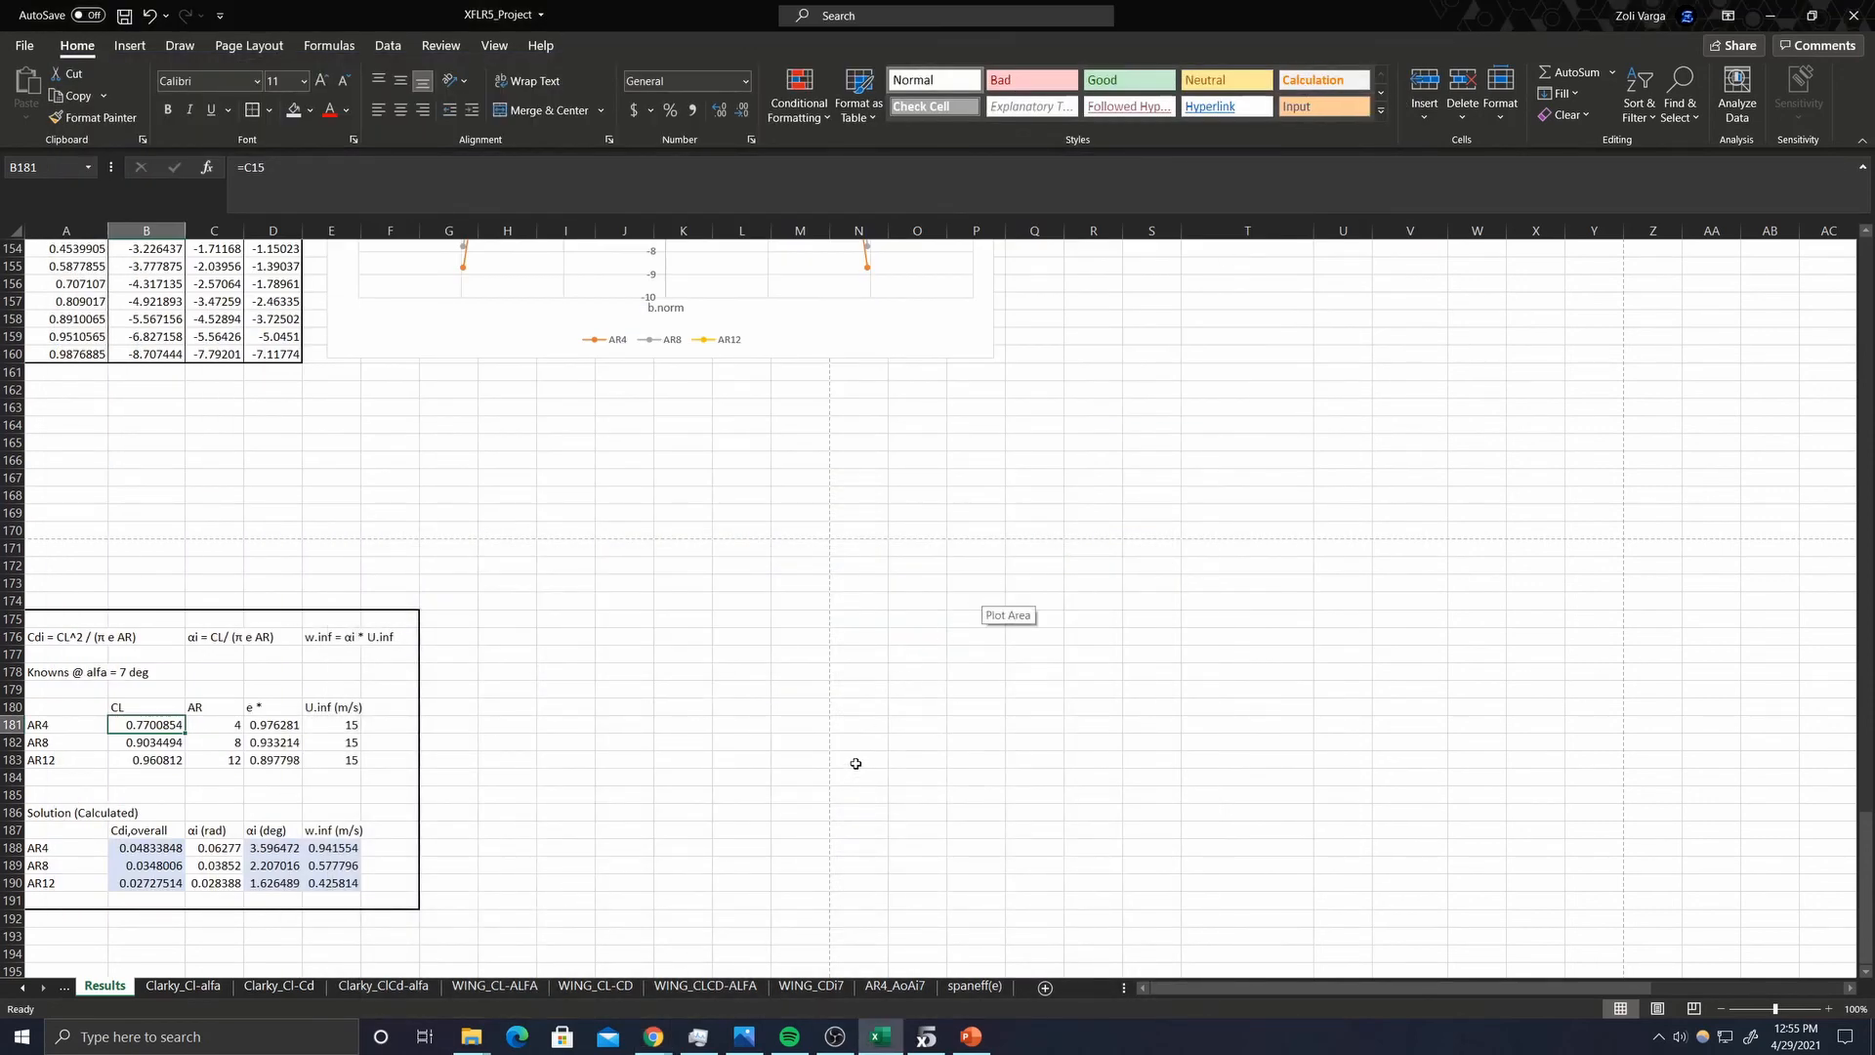
# - Review the Results sheet from the calculated solution table back up to the CL vs α charts at its beginning
pyautogui.scroll(5, 857, 766)
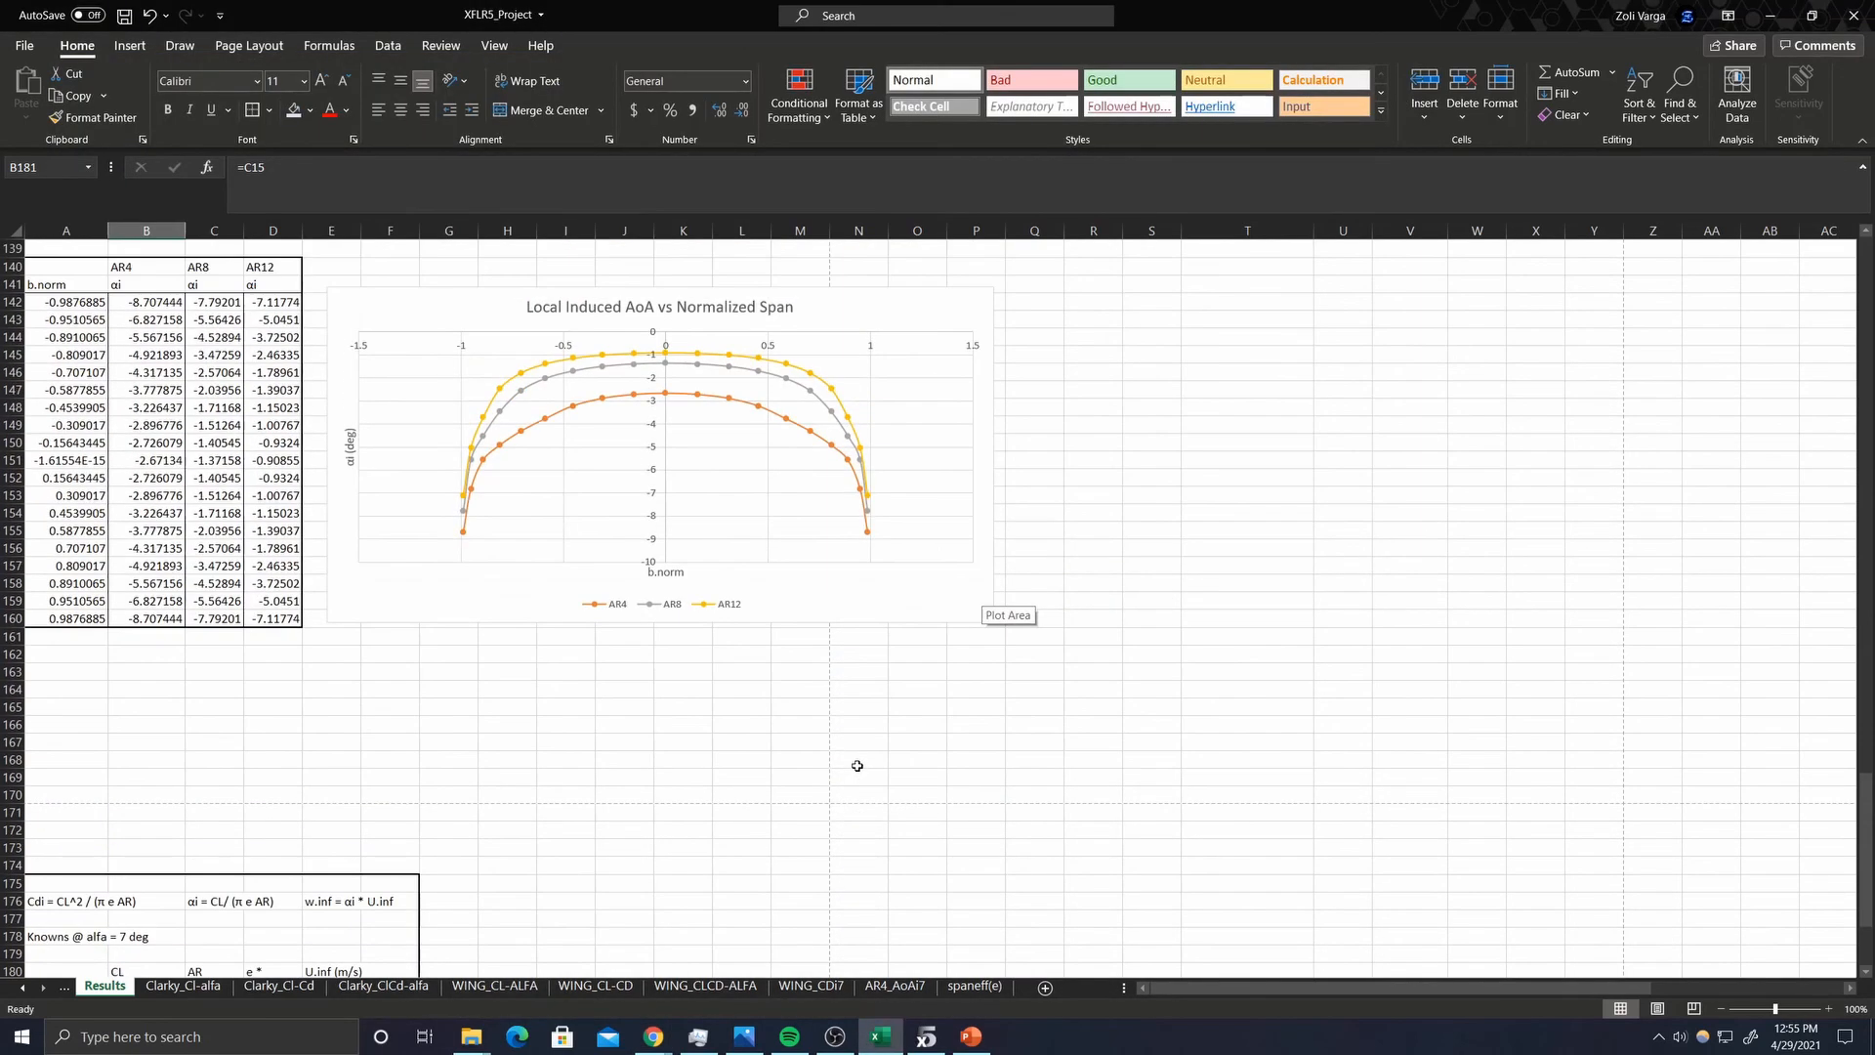
pyautogui.scroll(20, 857, 770)
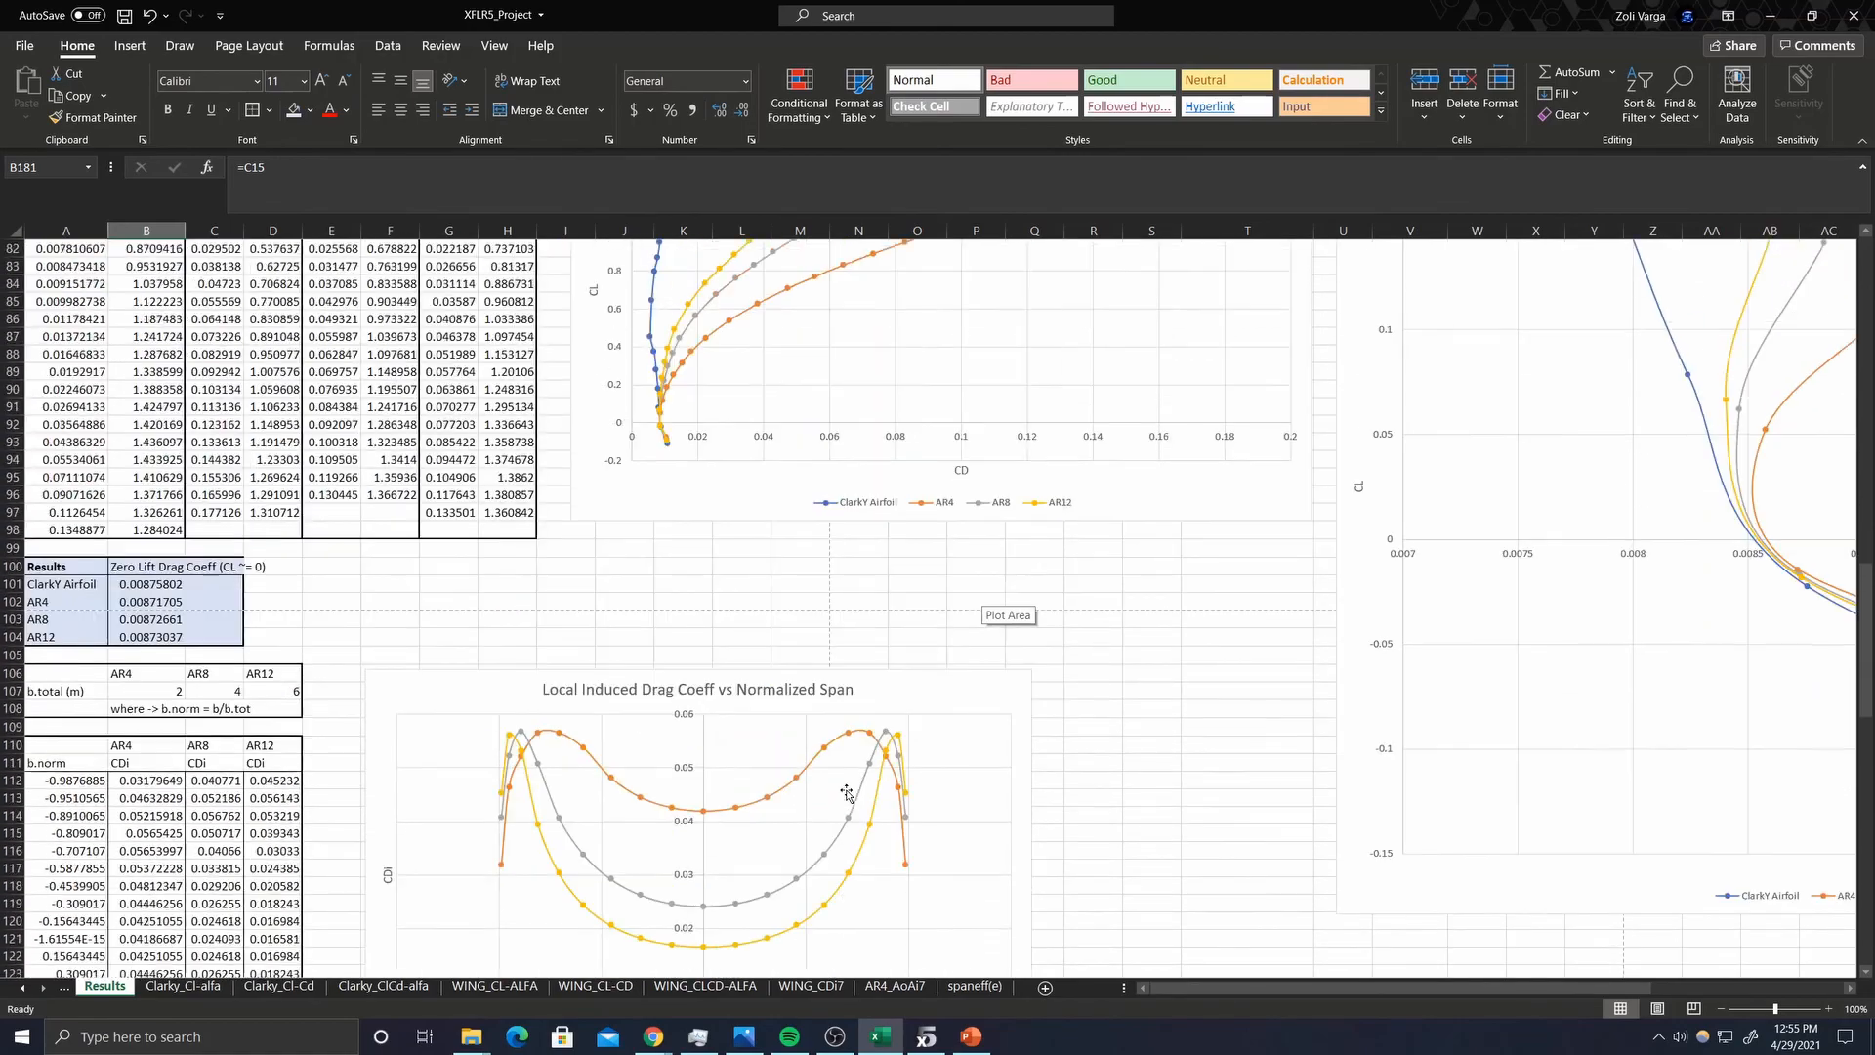
pyautogui.scroll(20, 846, 791)
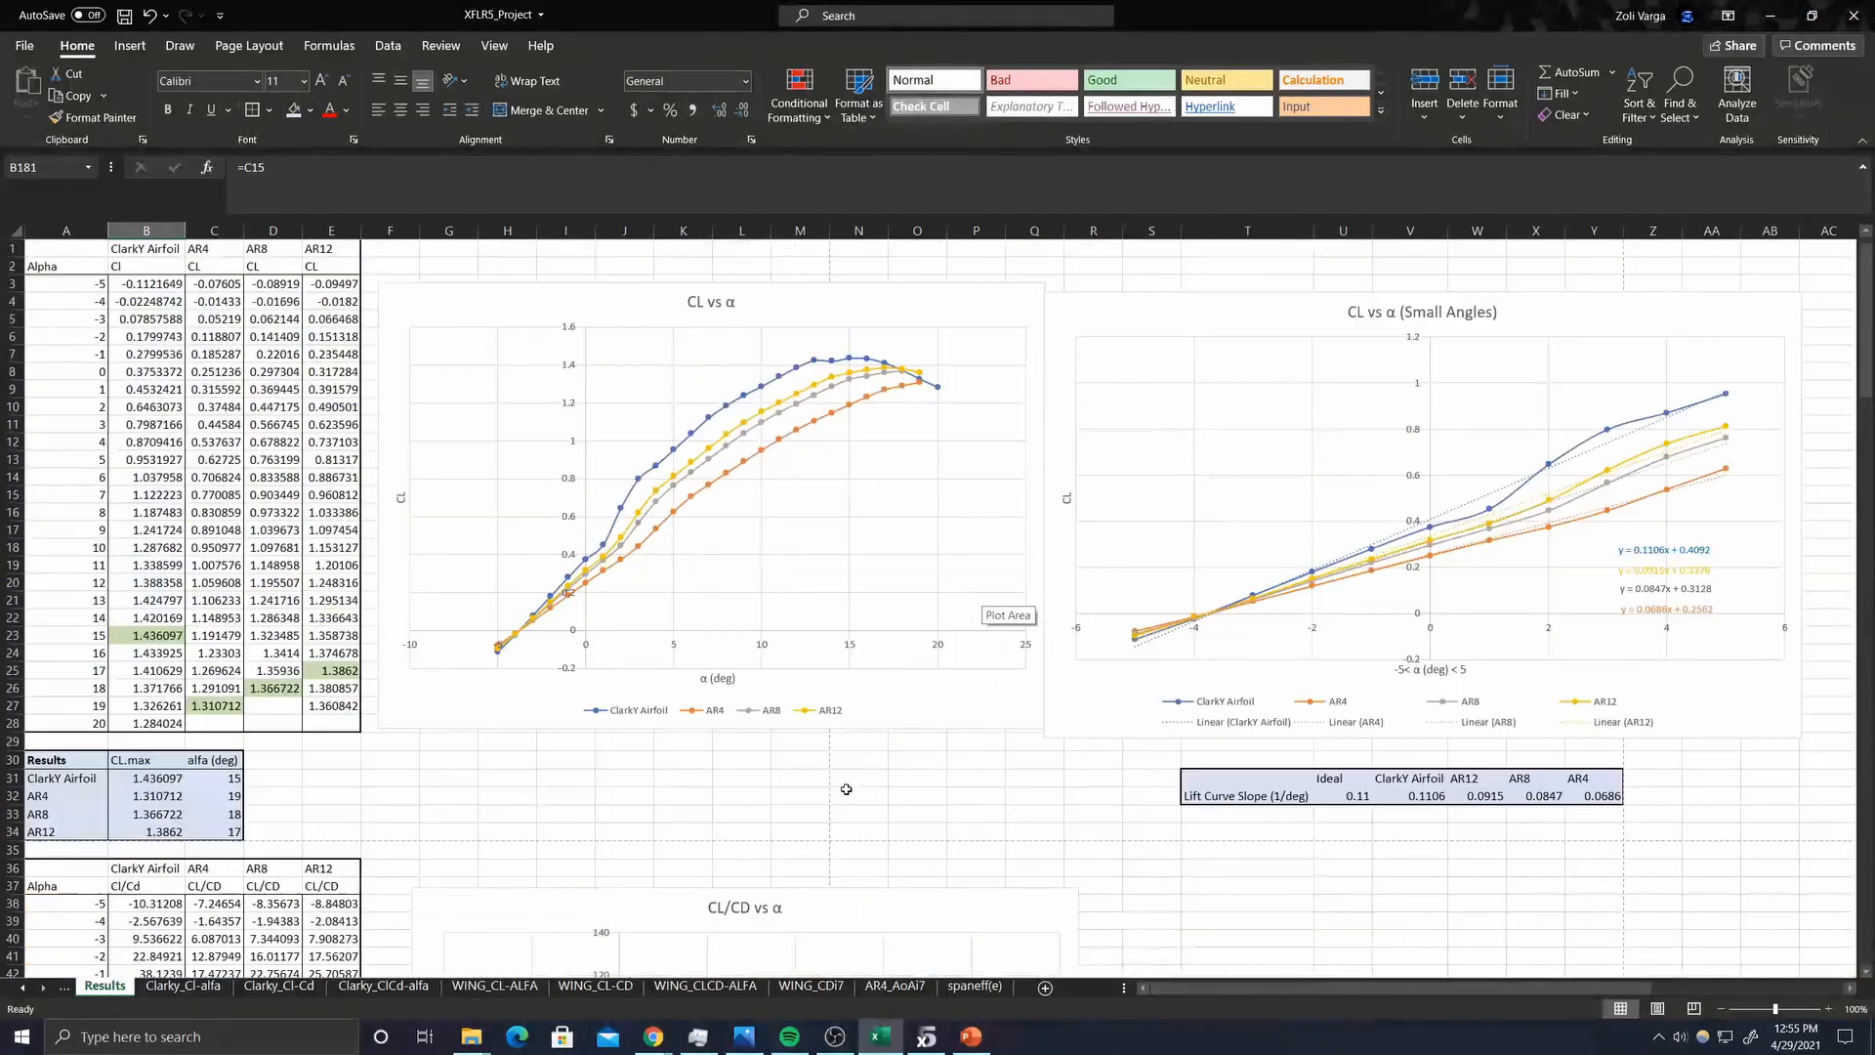